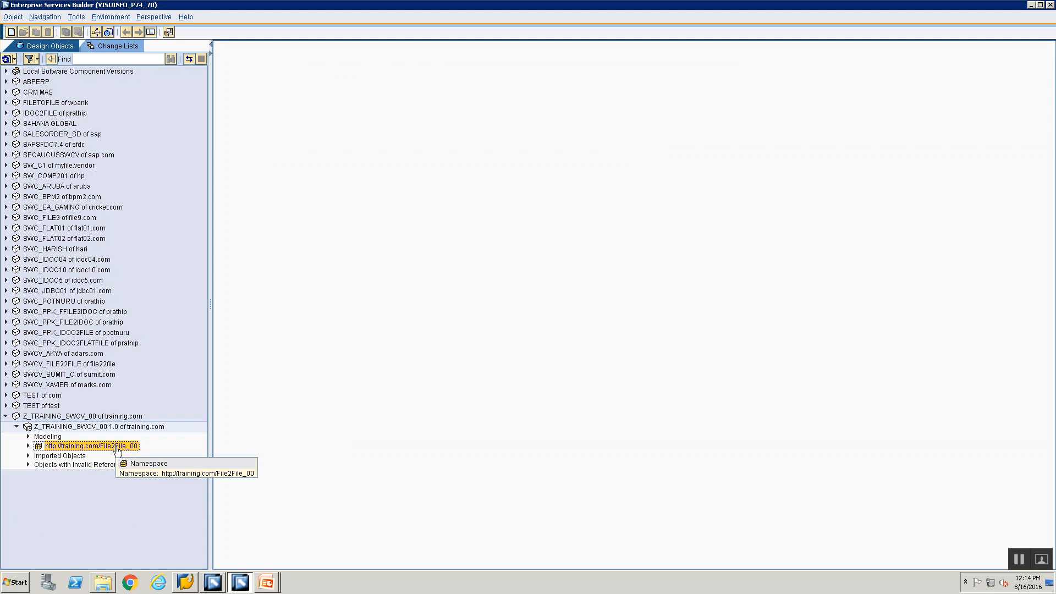
{"action": "right_click", "coordinate": [116, 448]}
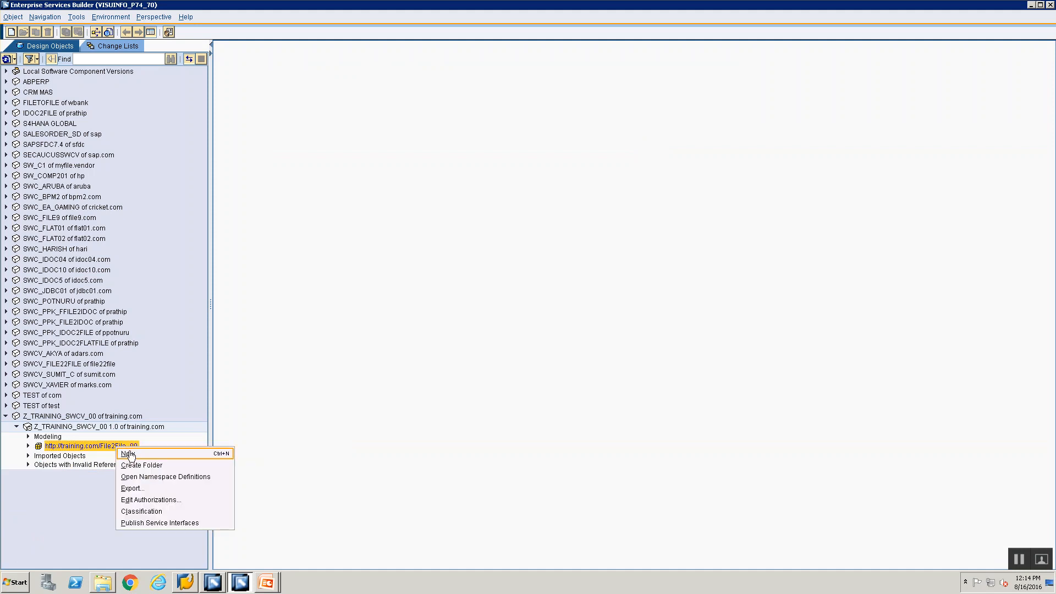
{"action": "left_click", "coordinate": [130, 454]}
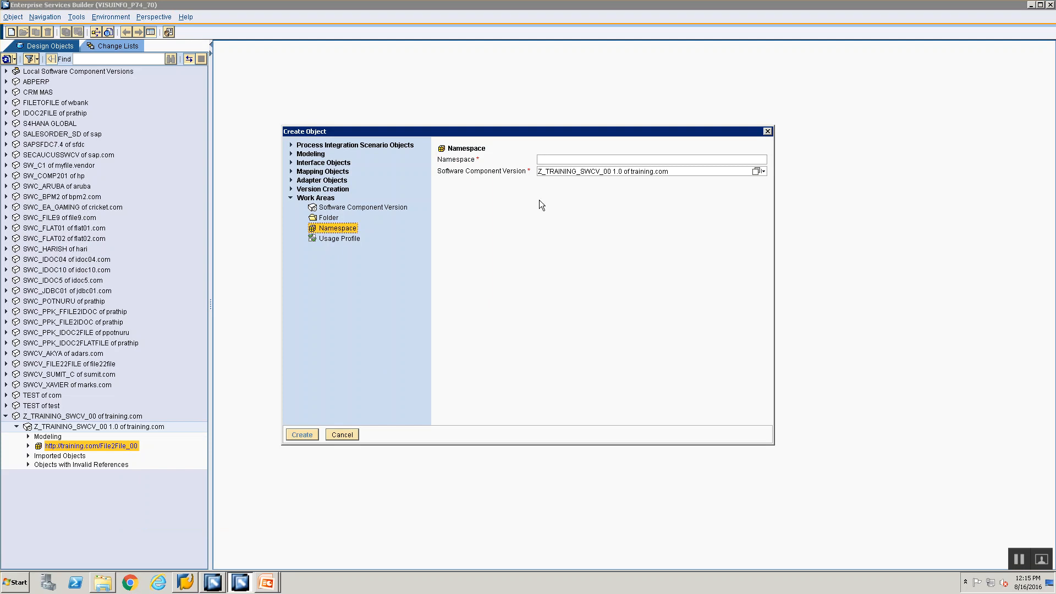
{"action": "type", "text": "http://train"}
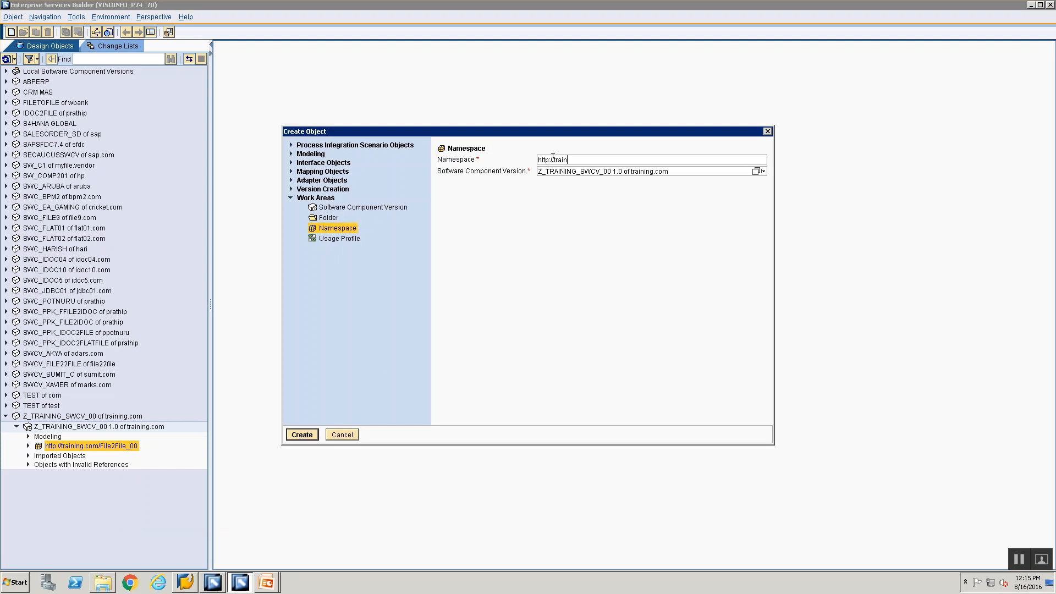
{"action": "type", "text": "ing.com/File2IDoc_00"}
{"action": "left_click", "coordinate": [304, 434]}
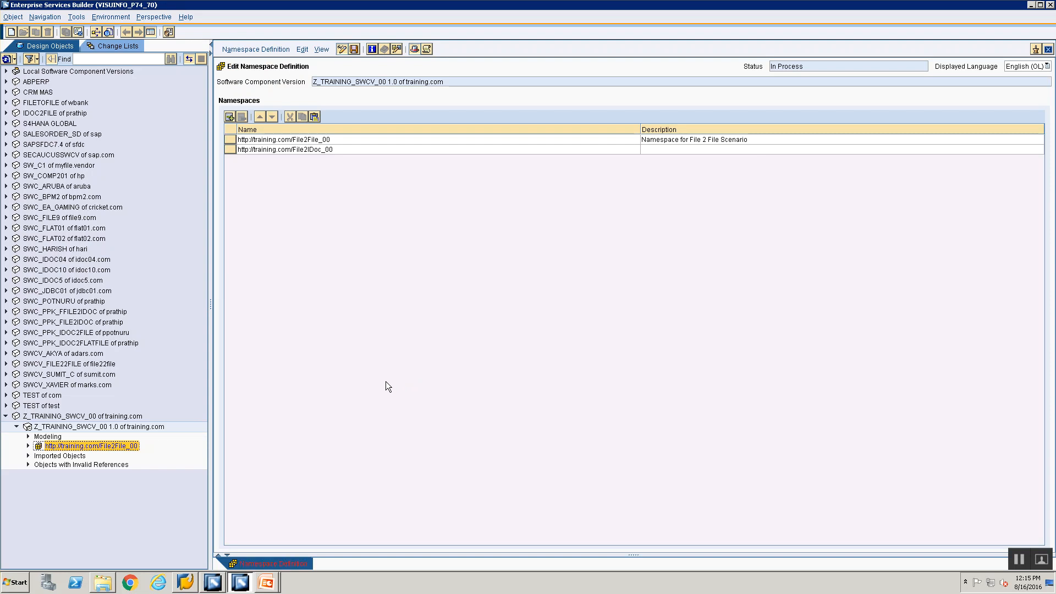
Step: Enter the description 'Namespace for File 2 IDoc Scenario' for the new namespace
{"action": "left_click", "coordinate": [675, 149]}
{"action": "type", "text": "Namespace for DF"}
{"action": "key", "text": "BackSpace"}
{"action": "type", "text": "File 2 IDoc Scenario"}
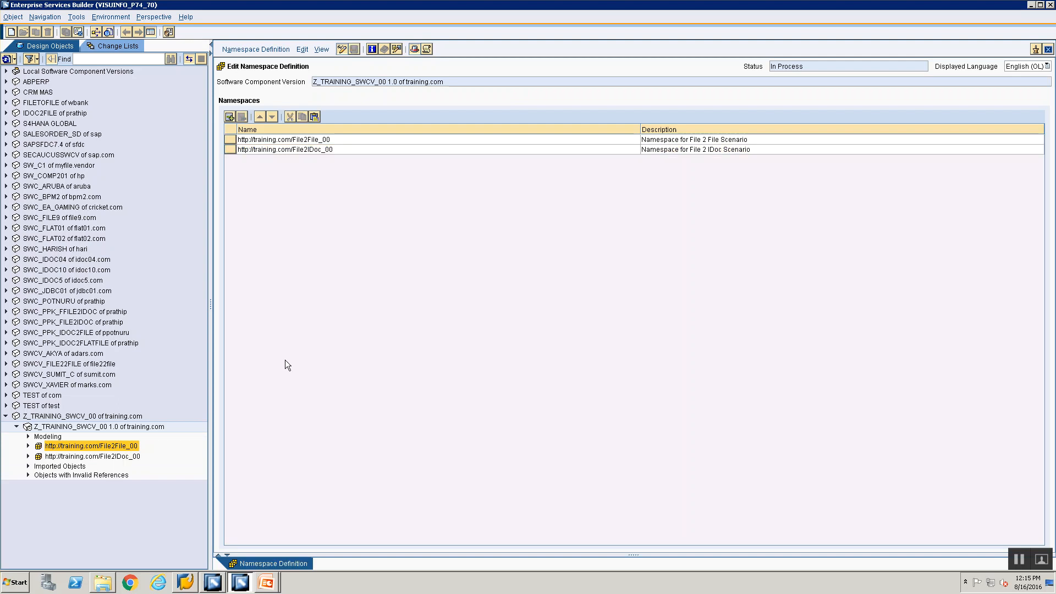
{"action": "left_click", "coordinate": [91, 456]}
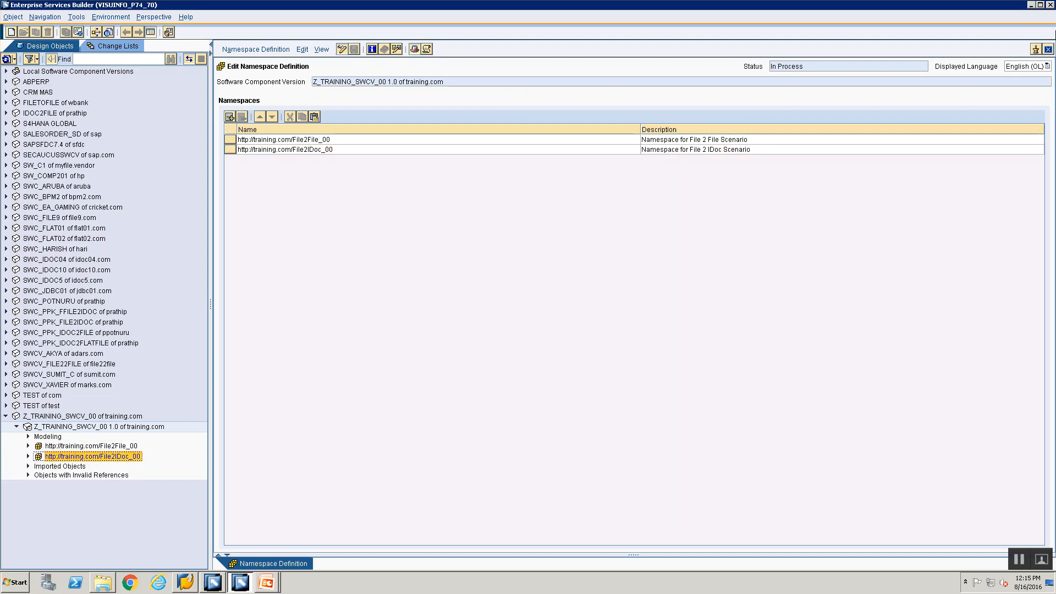
Step: Close the Namespace Definition editor and switch over to the PowerPoint presentation
{"action": "left_click", "coordinate": [1048, 49]}
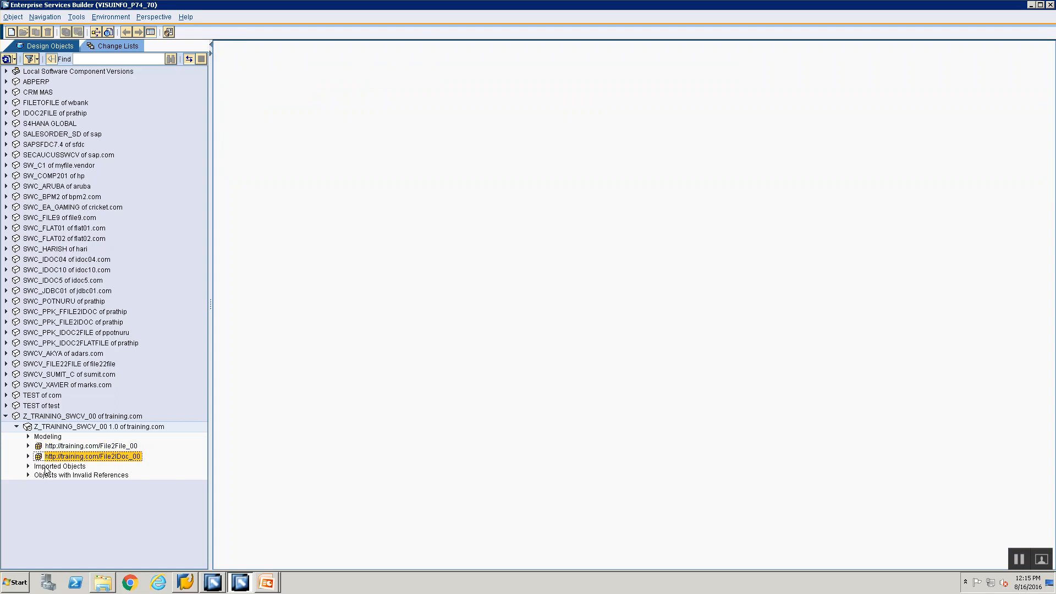
{"action": "left_click", "coordinate": [268, 576]}
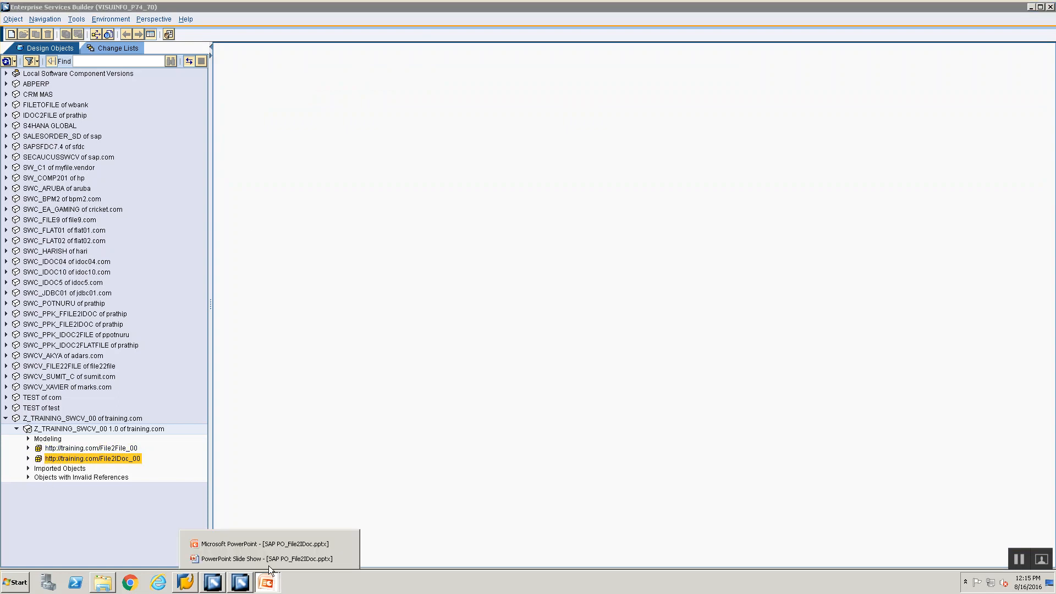
{"action": "left_click", "coordinate": [268, 564]}
{"action": "key", "text": "Escape"}
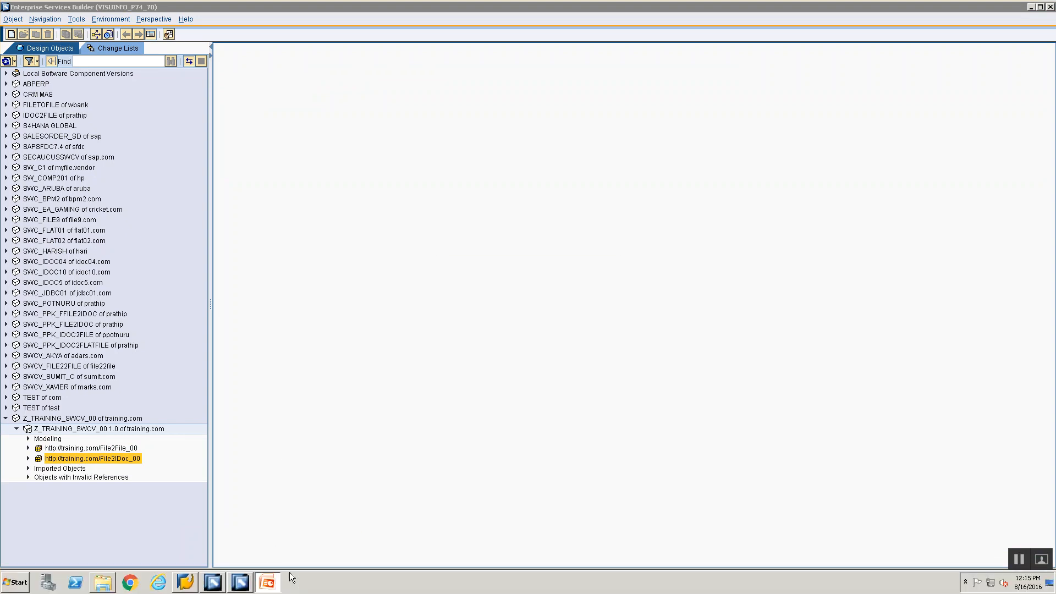
{"action": "key", "text": "alt+Tab"}
{"action": "key", "text": "alt+Tab"}
Step: Review the File 2 Idoc Steps slide, then return to Enterprise Services Builder
{"action": "left_click", "coordinate": [1031, 8]}
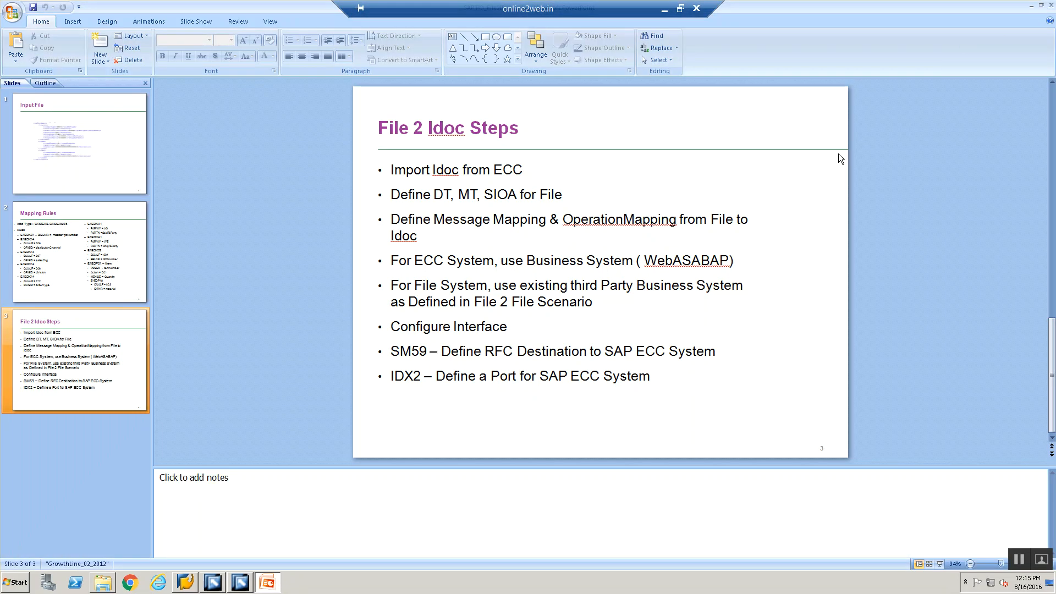
{"action": "left_click", "coordinate": [509, 162]}
{"action": "left_click", "coordinate": [214, 584]}
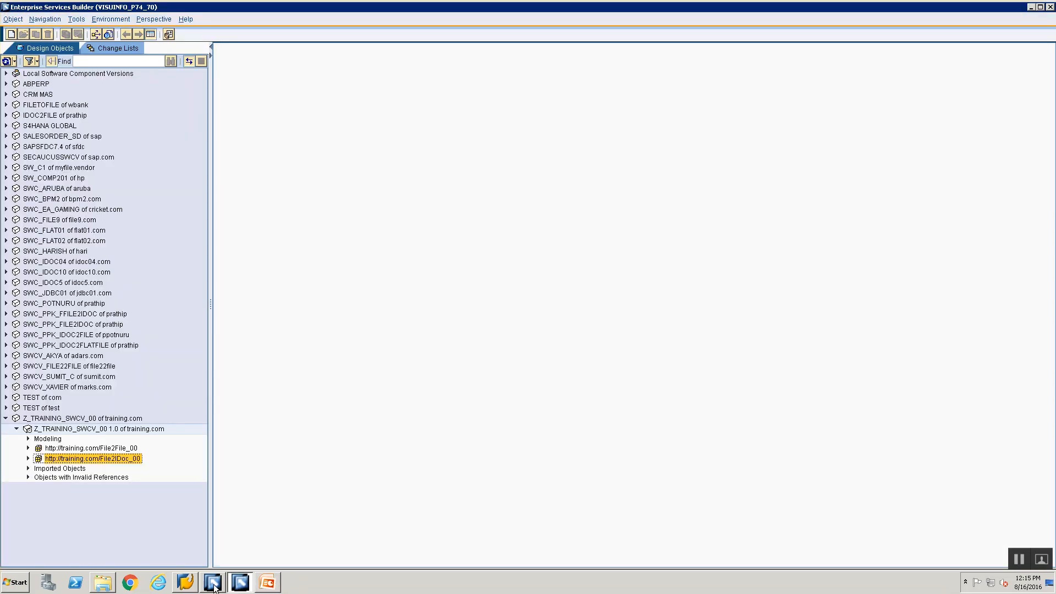
{"action": "left_click", "coordinate": [188, 588]}
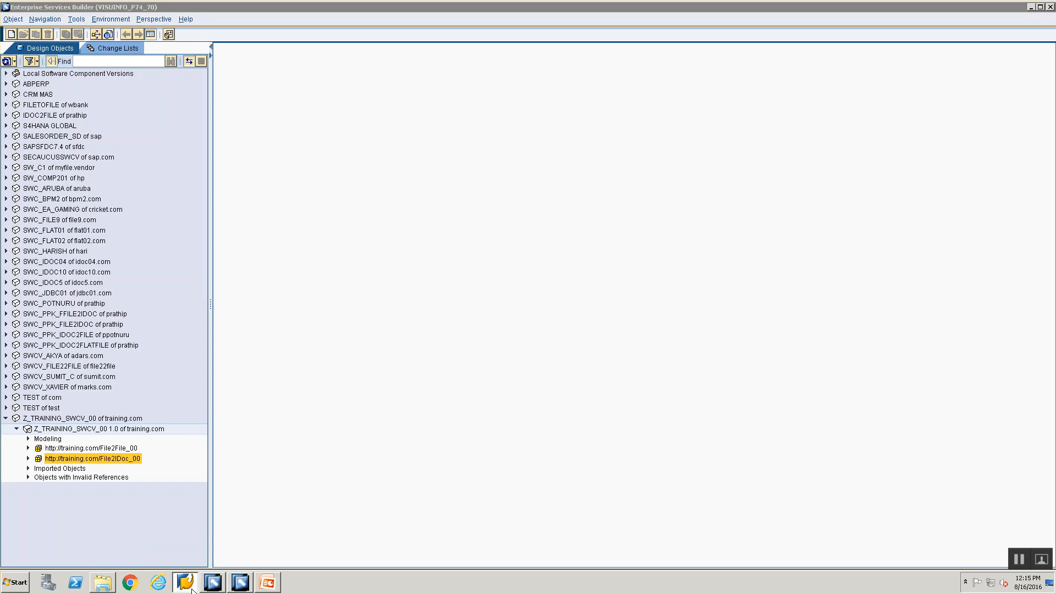
{"action": "left_click", "coordinate": [49, 432]}
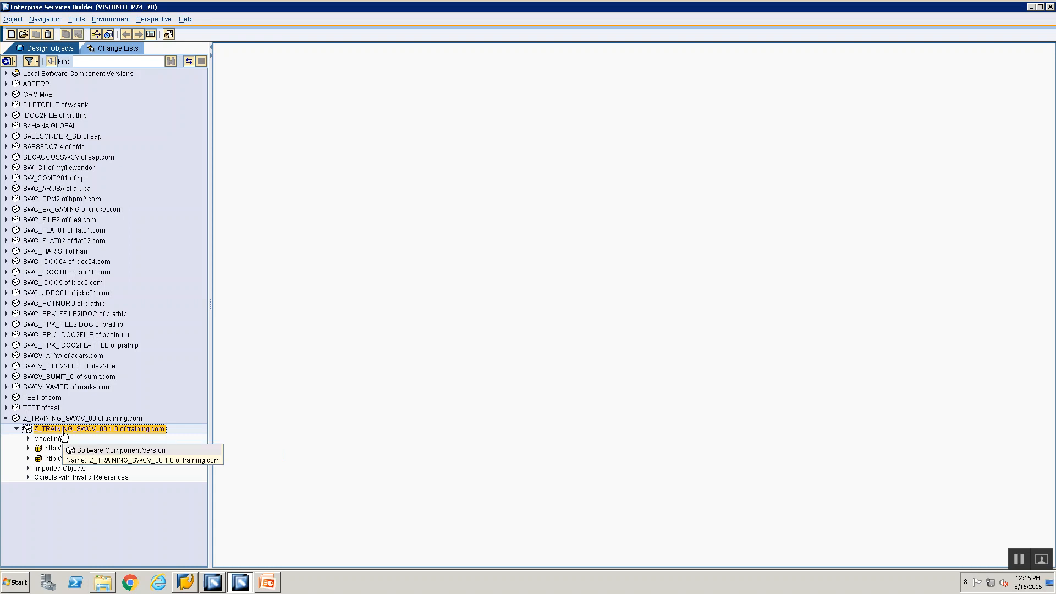
Step: Open Z_TRAINING_SWCV_00 1.0 in edit mode, then minimize Enterprise Services Builder to reach SAP Logon
{"action": "left_click", "coordinate": [63, 422]}
{"action": "left_click", "coordinate": [64, 428]}
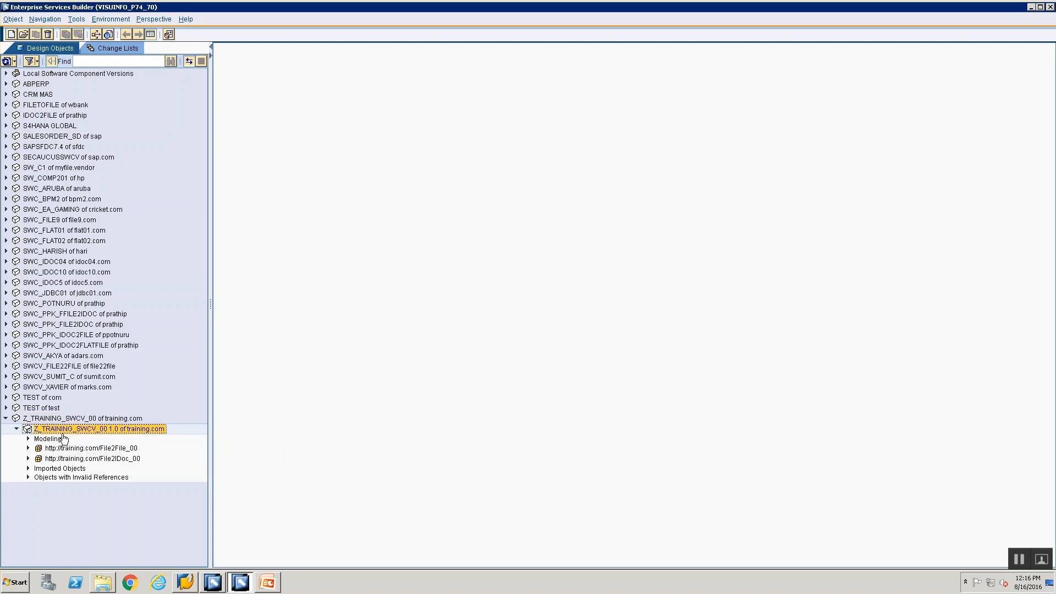
{"action": "double_click", "coordinate": [113, 435]}
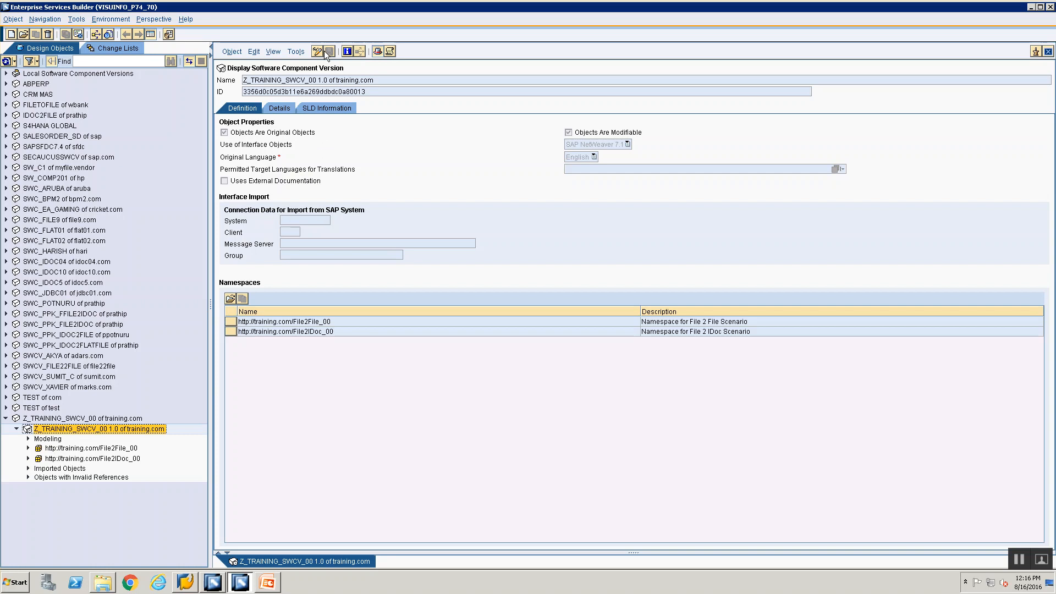
{"action": "left_click", "coordinate": [320, 49]}
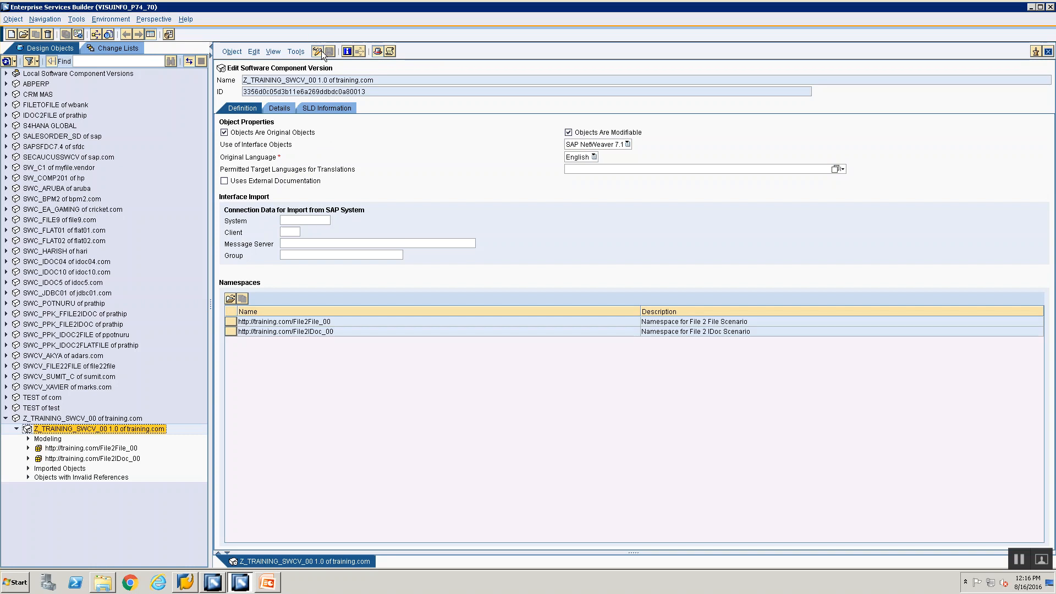
{"action": "left_click", "coordinate": [300, 219]}
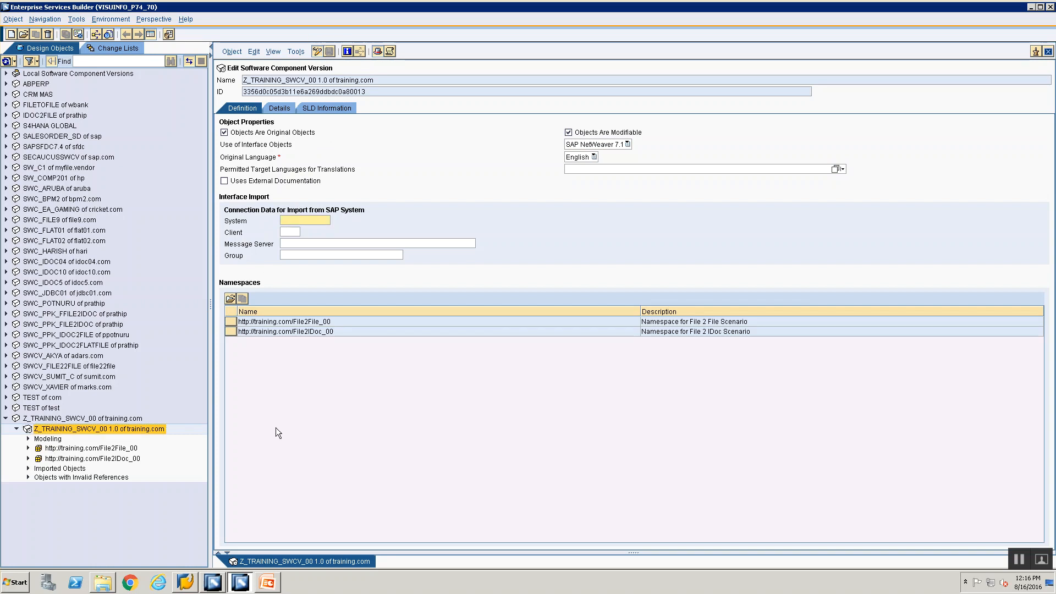
{"action": "left_click", "coordinate": [185, 589]}
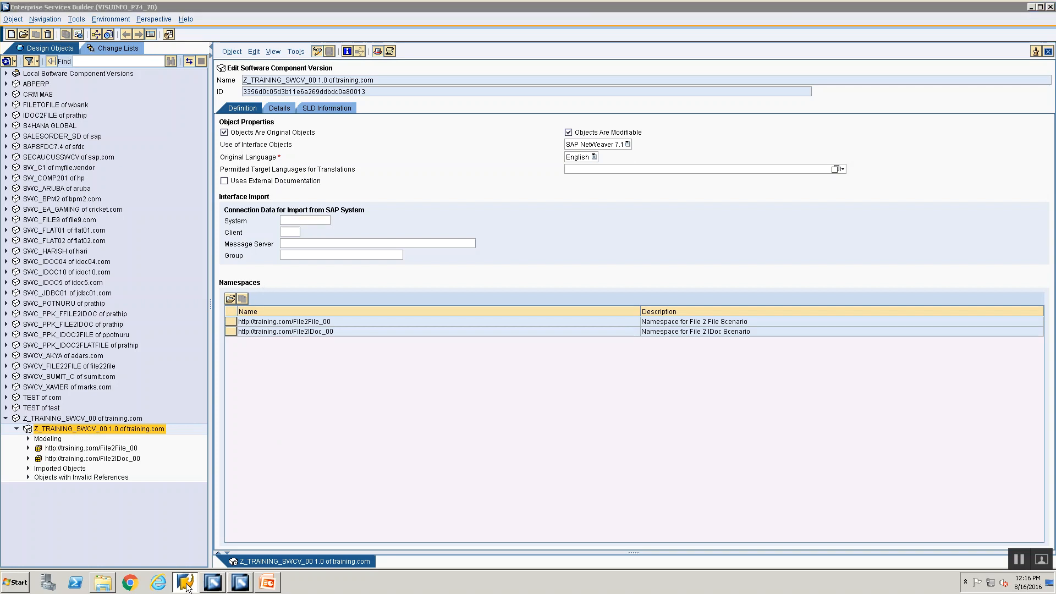
{"action": "left_click", "coordinate": [1031, 7]}
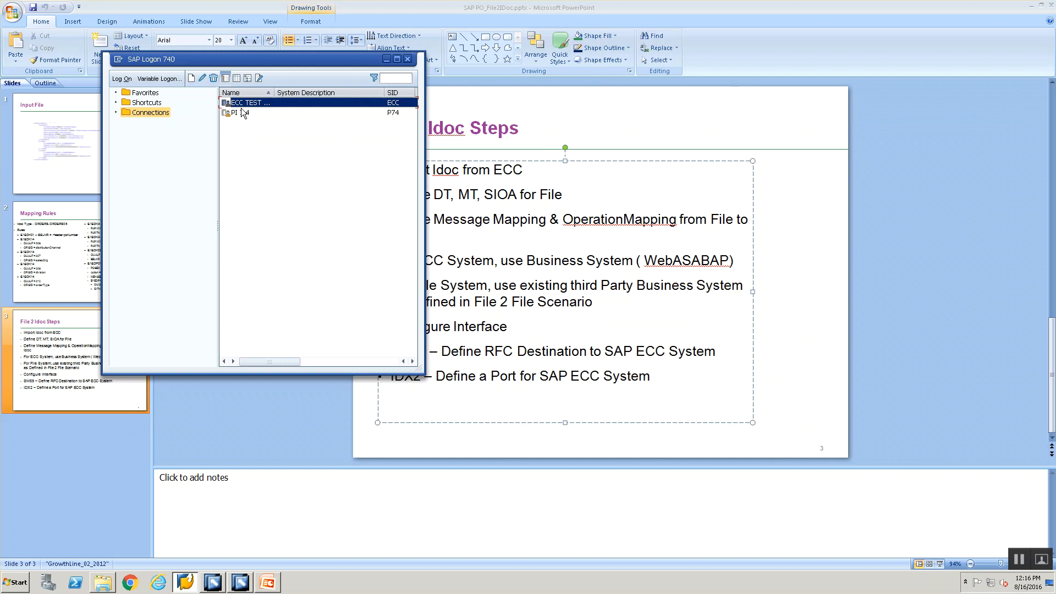
Step: Copy application server 192.168.0.193 from the ECC TEST SYSTEM properties and return to Enterprise Services Builder
{"action": "right_click", "coordinate": [242, 106]}
{"action": "left_click", "coordinate": [270, 165]}
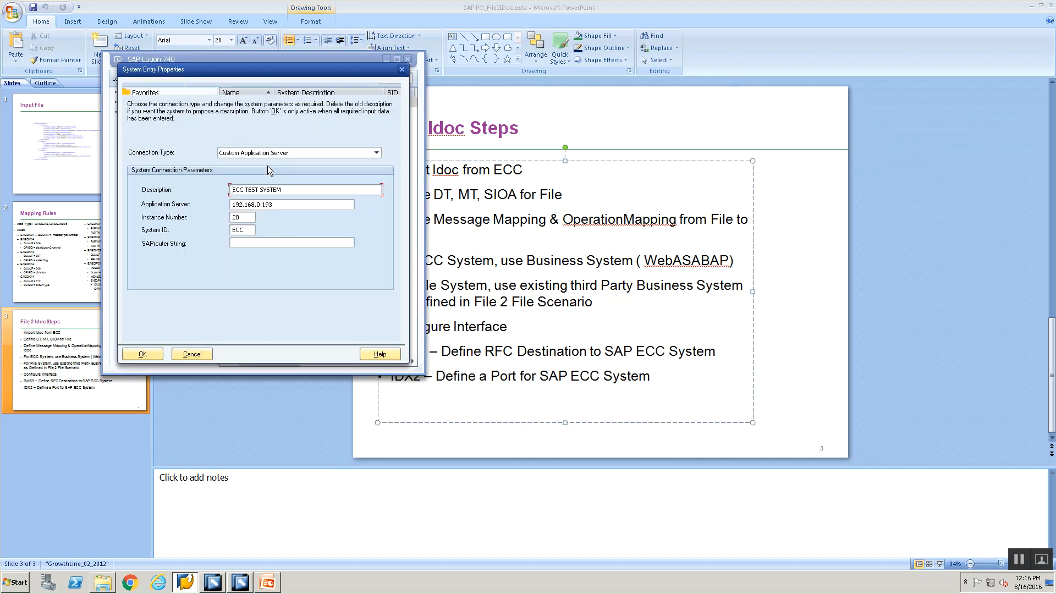
{"action": "double_click", "coordinate": [276, 206]}
{"action": "key", "text": "ctrl+c"}
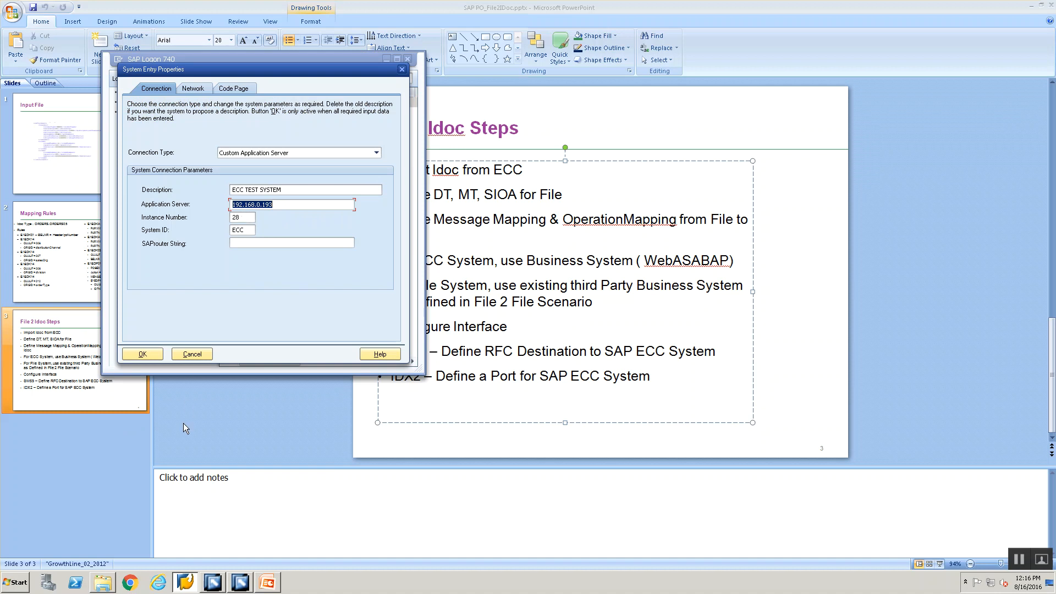
{"action": "key", "text": "alt+Tab"}
{"action": "key", "text": "alt+Tab"}
{"action": "key", "text": "alt+Tab"}
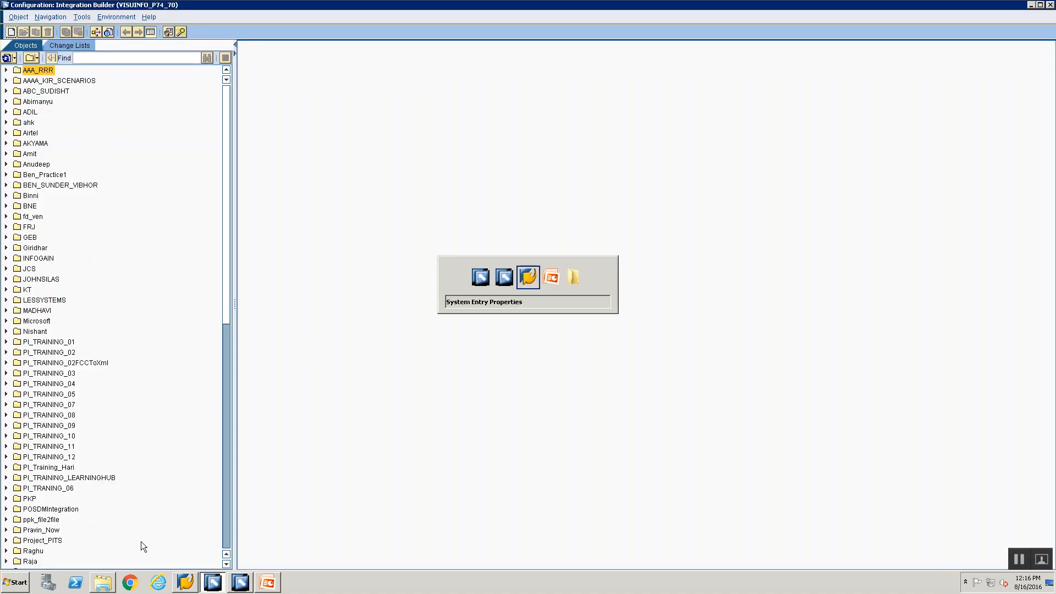
{"action": "key", "text": "alt+Tab"}
{"action": "key", "text": "alt+Tab"}
{"action": "key", "text": "alt+Tab"}
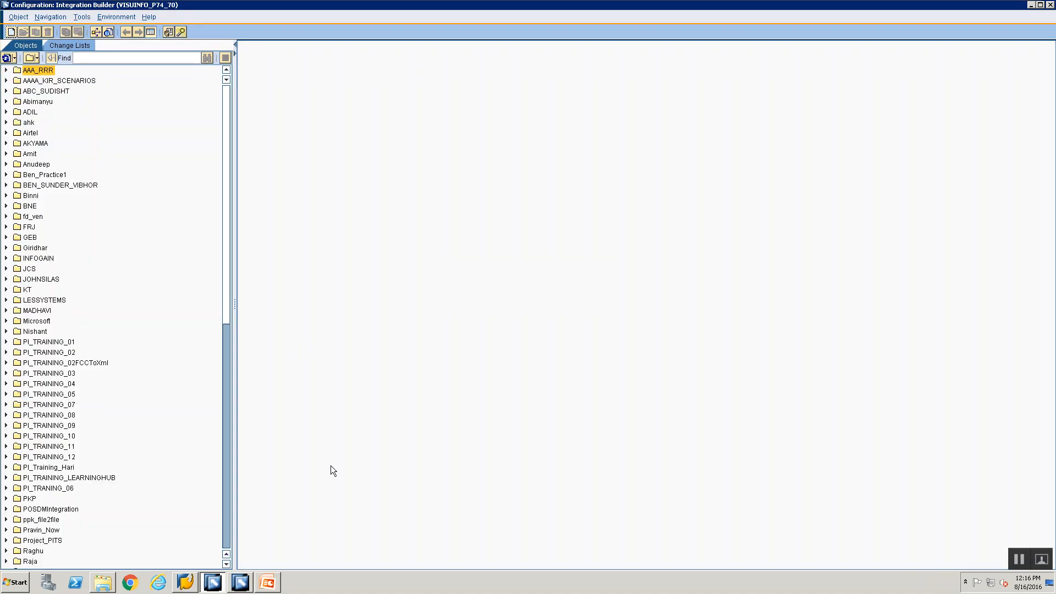
{"action": "left_click", "coordinate": [1032, 5]}
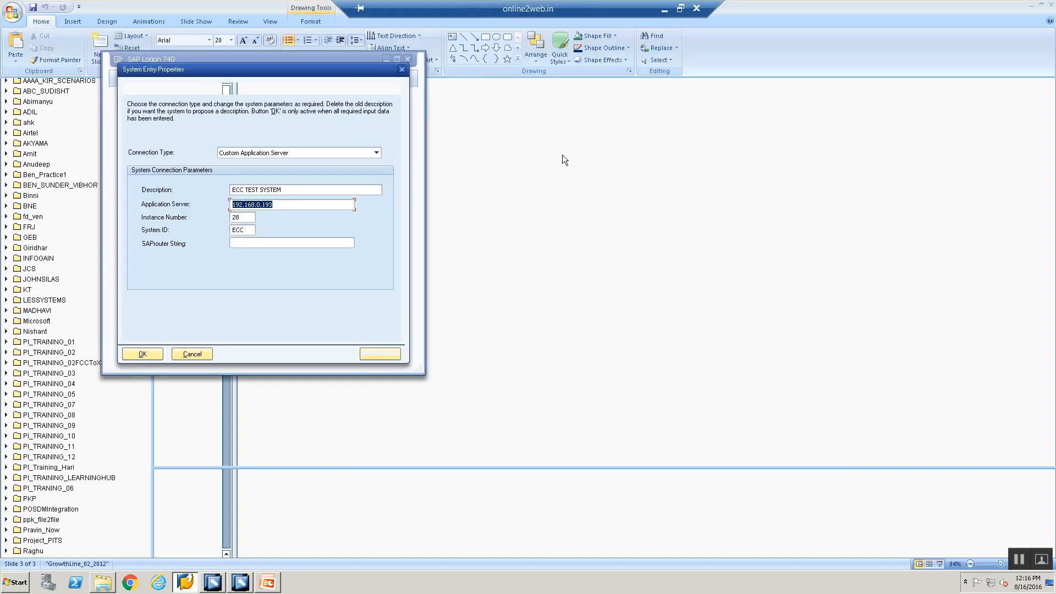
{"action": "left_click", "coordinate": [206, 587]}
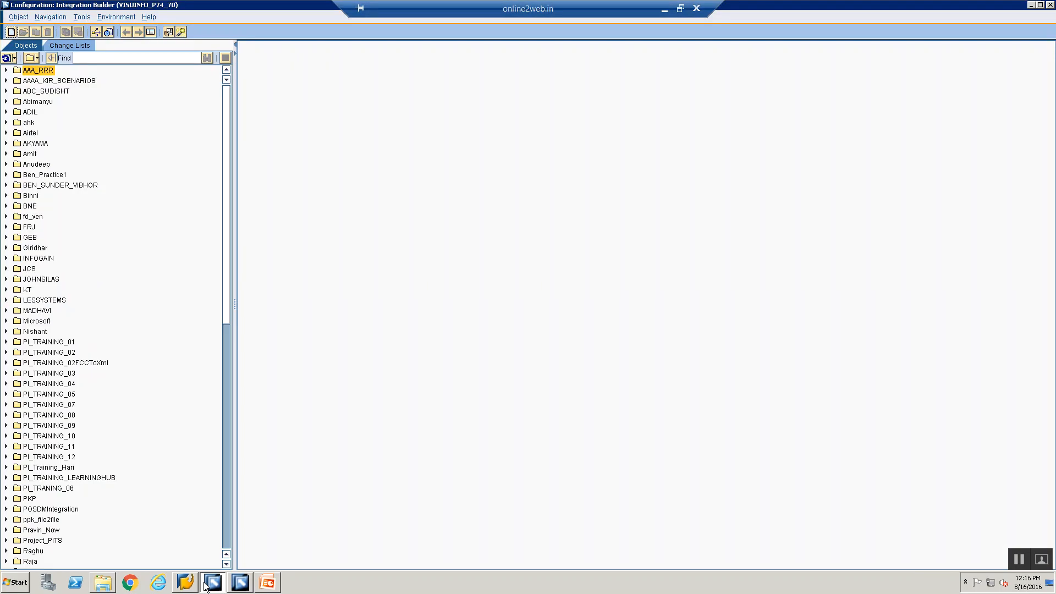
{"action": "left_click", "coordinate": [233, 586]}
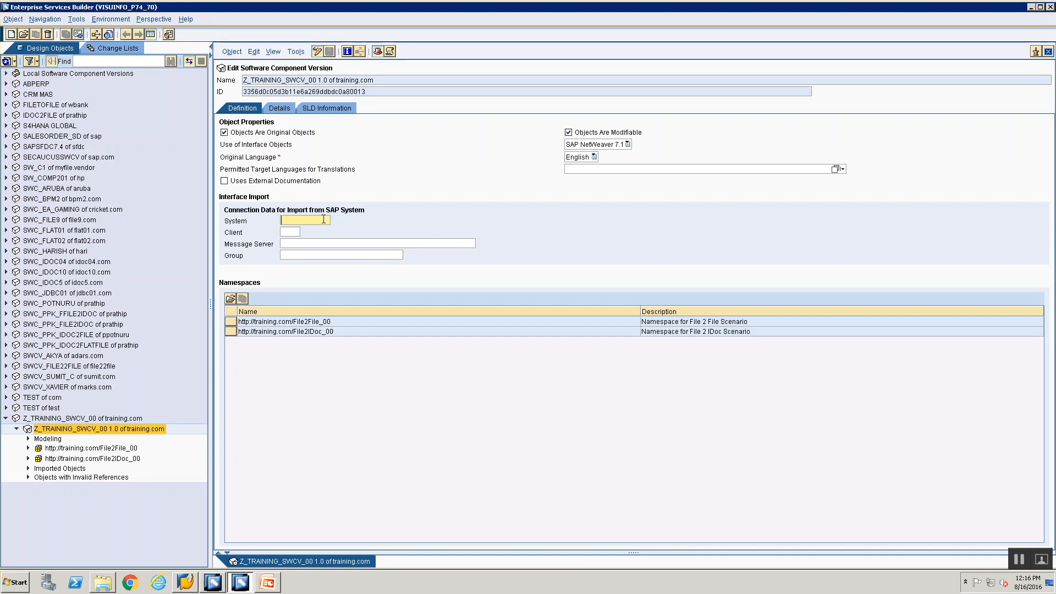
Step: Enter message server 192.168.0.193 and system ECC in the import connection fields
{"action": "left_click", "coordinate": [313, 242]}
{"action": "key", "text": "ctrl+v"}
{"action": "left_click", "coordinate": [311, 220]}
{"action": "type", "text": "ECC"}
{"action": "key", "text": "Tab"}
Step: Log on to ECC TEST SYSTEM, set the client to 800, and close the SWCV editor
{"action": "key", "text": "alt+Tab"}
{"action": "key", "text": "alt+Tab"}
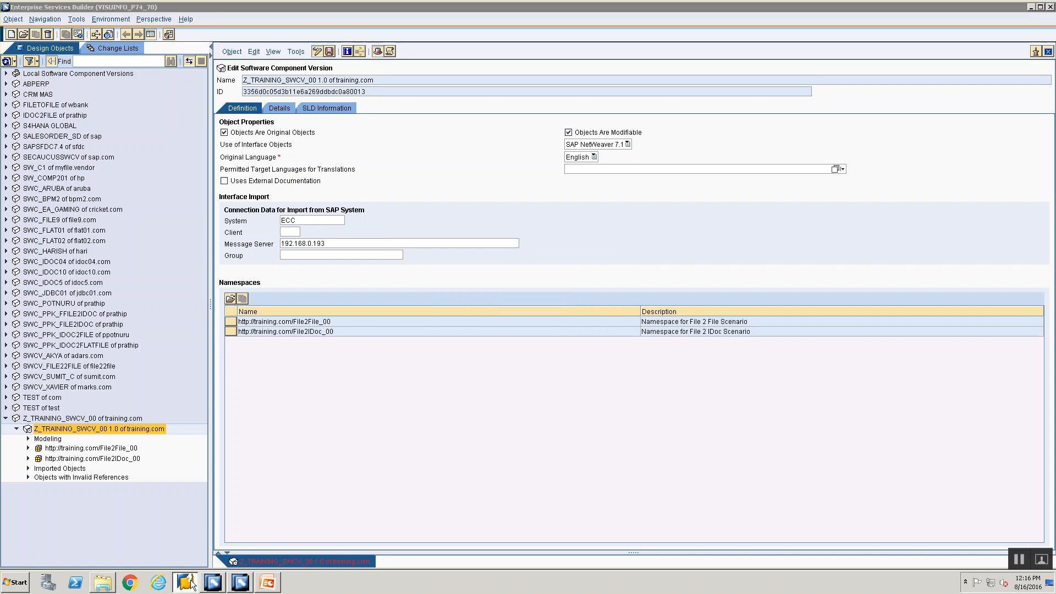
{"action": "left_click", "coordinate": [1030, 7]}
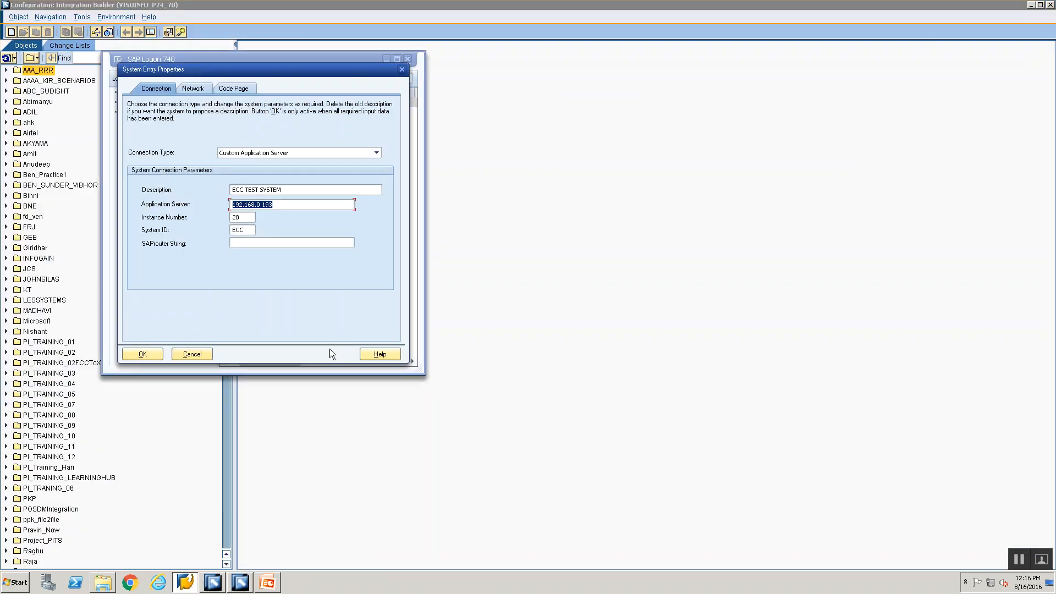
{"action": "left_click", "coordinate": [198, 355]}
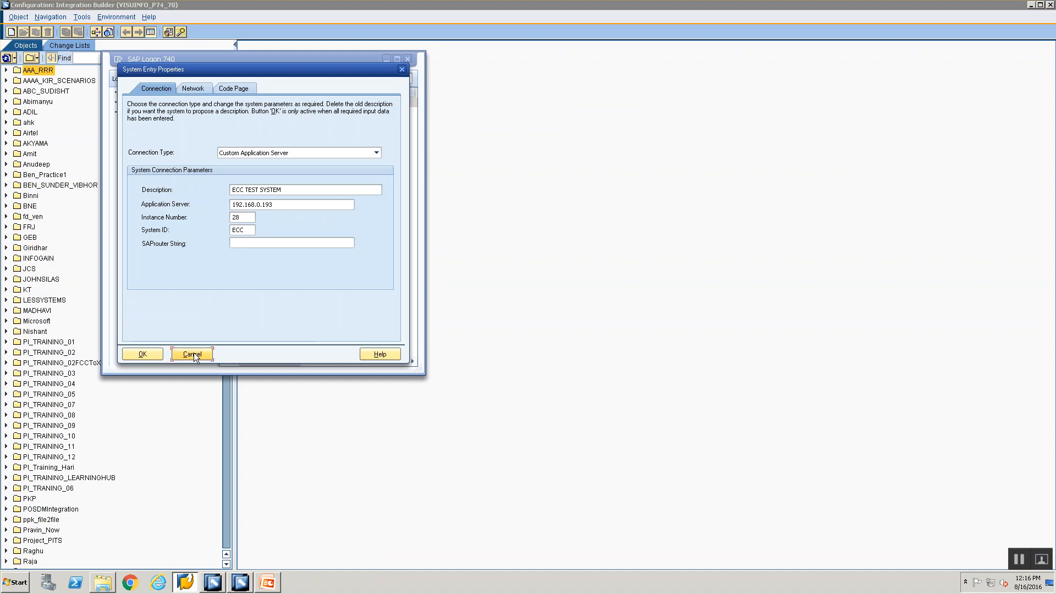
{"action": "double_click", "coordinate": [239, 103]}
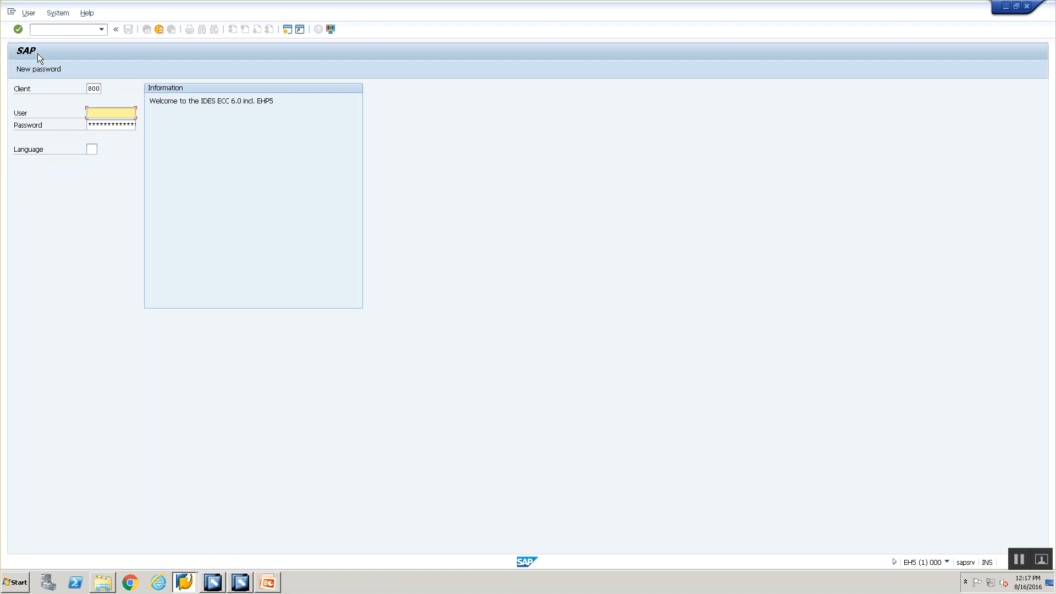
{"action": "key", "text": "alt+Tab"}
{"action": "key", "text": "alt+Tab"}
{"action": "key", "text": "alt+Tab"}
{"action": "key", "text": "alt+Tab"}
{"action": "key", "text": "alt+Tab"}
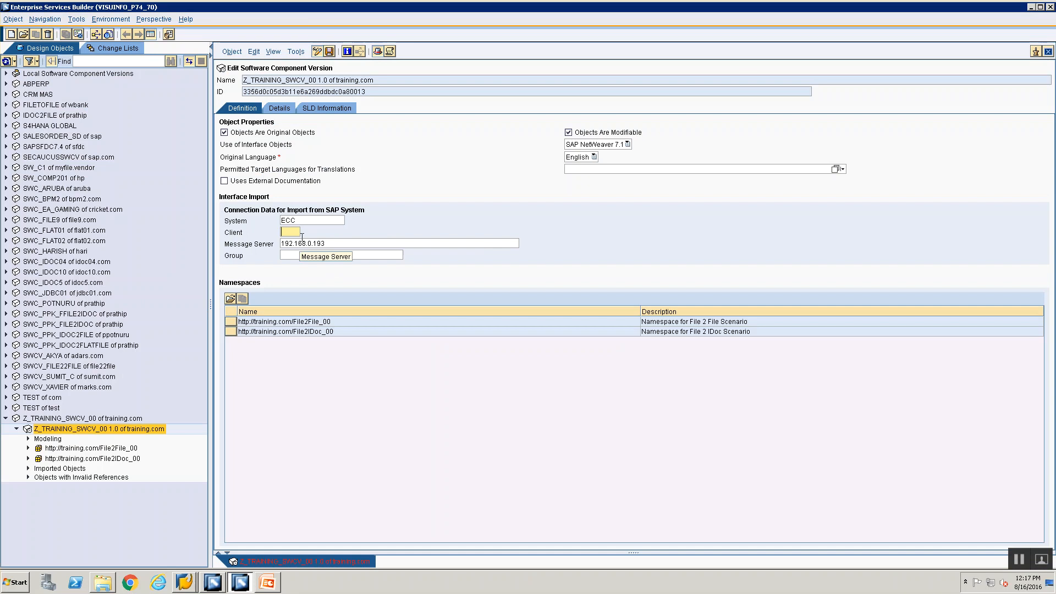
{"action": "type", "text": "00"}
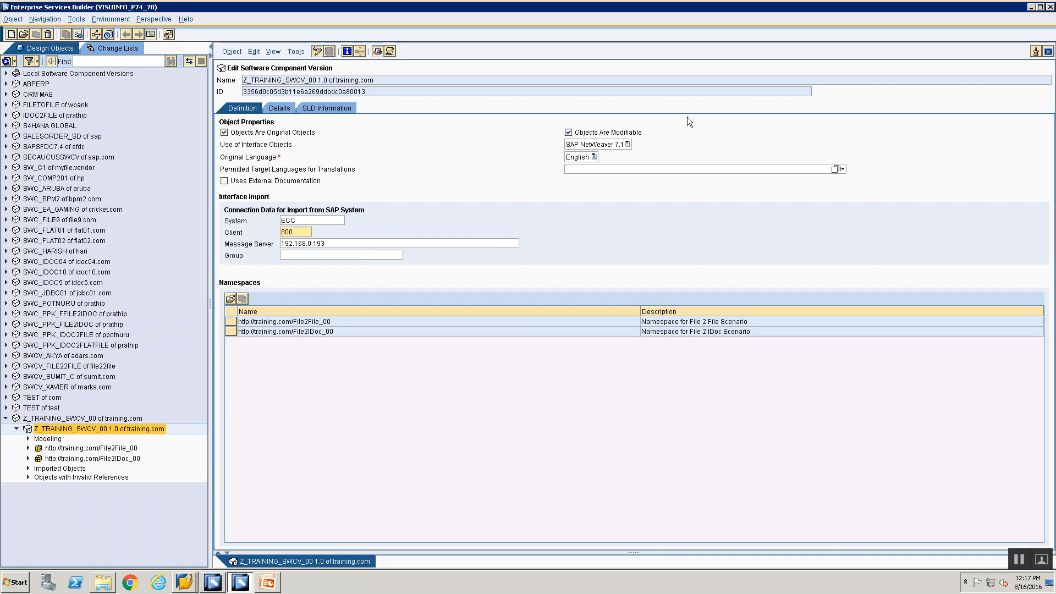
{"action": "left_click", "coordinate": [1049, 51]}
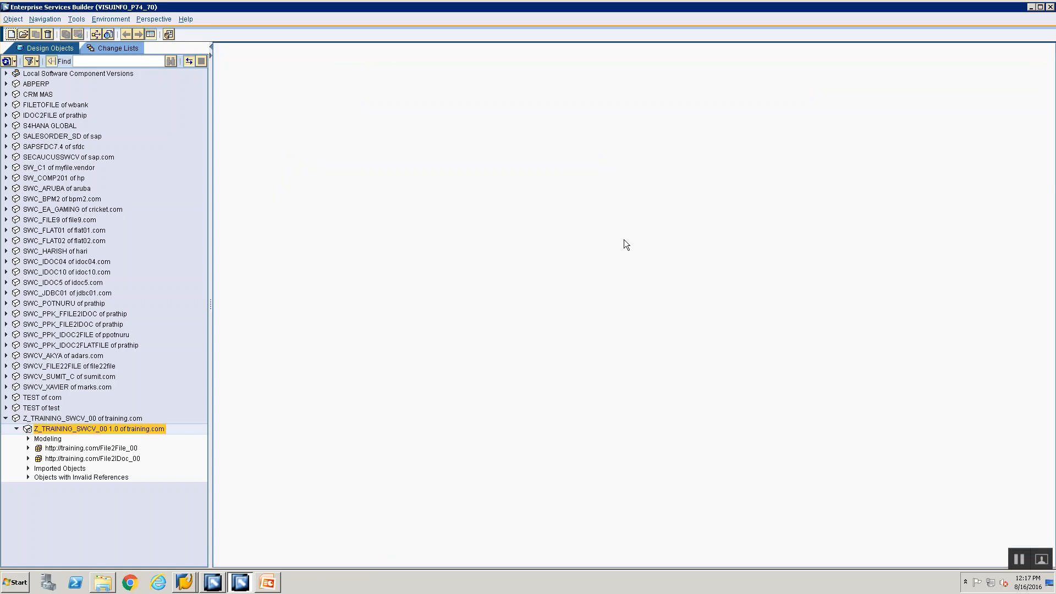
Step: Start the Import of SAP Objects wizard from the Imported Objects node
{"action": "left_click", "coordinate": [28, 470]}
{"action": "left_click", "coordinate": [30, 477]}
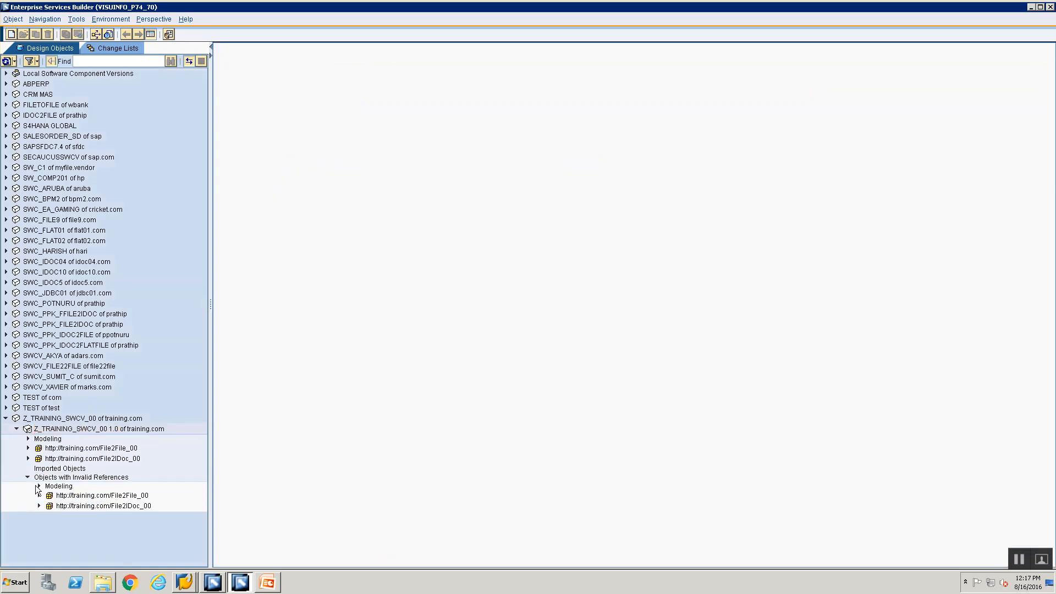
{"action": "left_click", "coordinate": [28, 477]}
{"action": "left_click", "coordinate": [40, 468]}
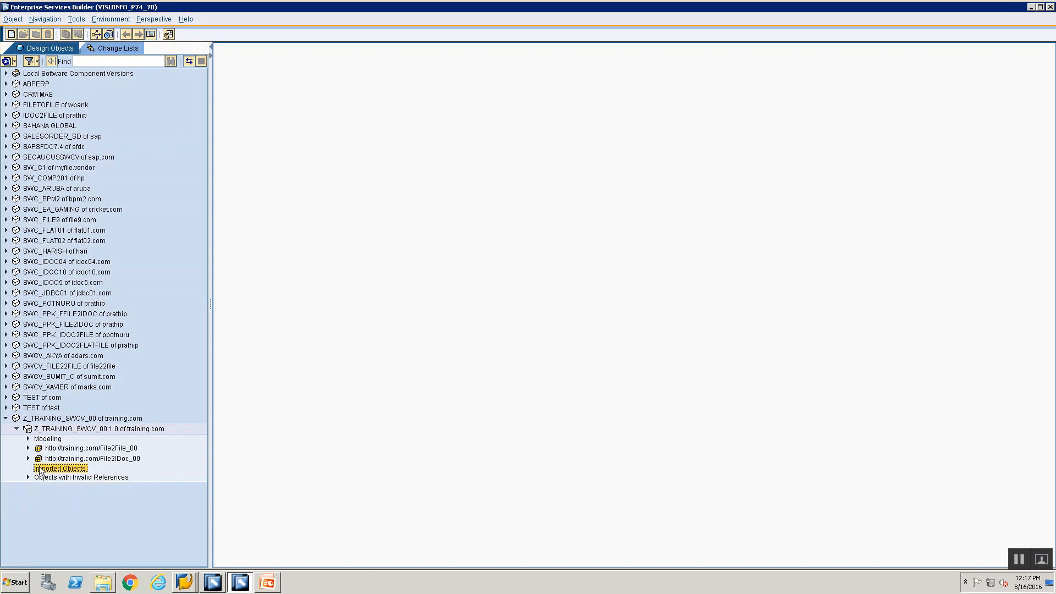
{"action": "right_click", "coordinate": [39, 468]}
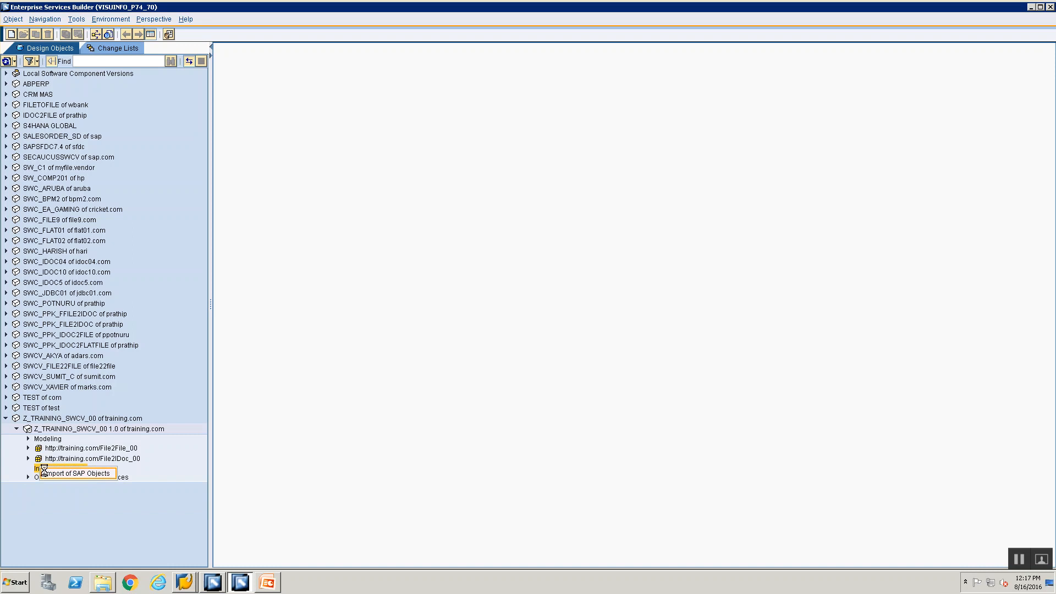
{"action": "left_click", "coordinate": [46, 474]}
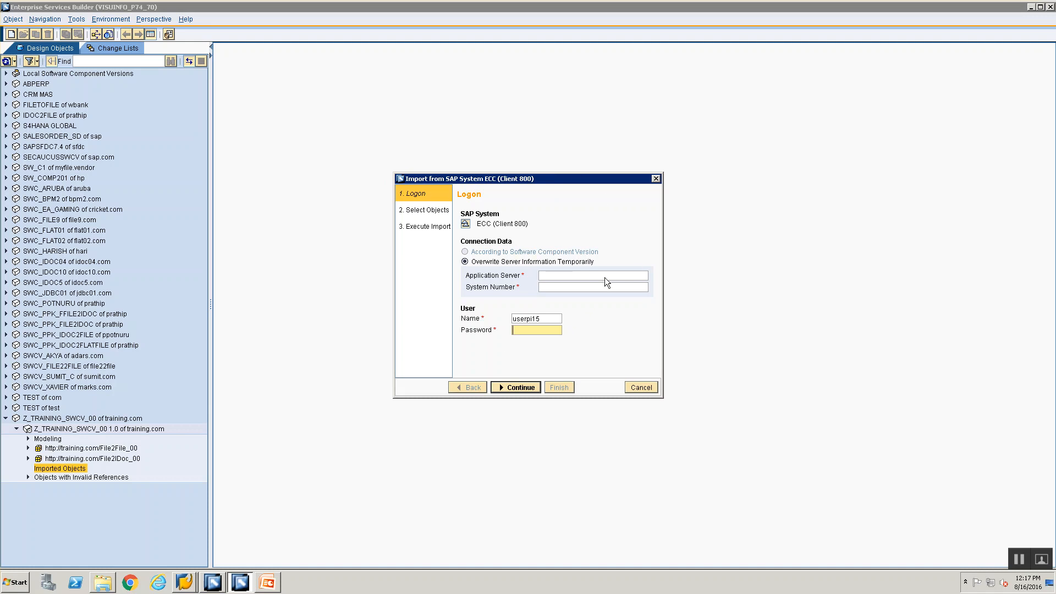
{"action": "left_click", "coordinate": [629, 390]}
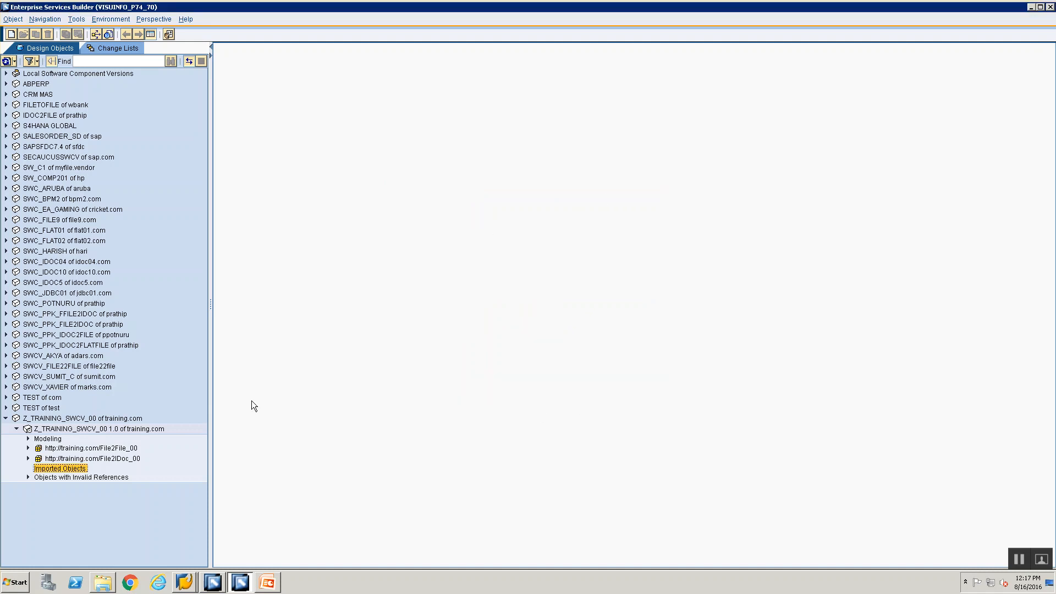
{"action": "right_click", "coordinate": [65, 470]}
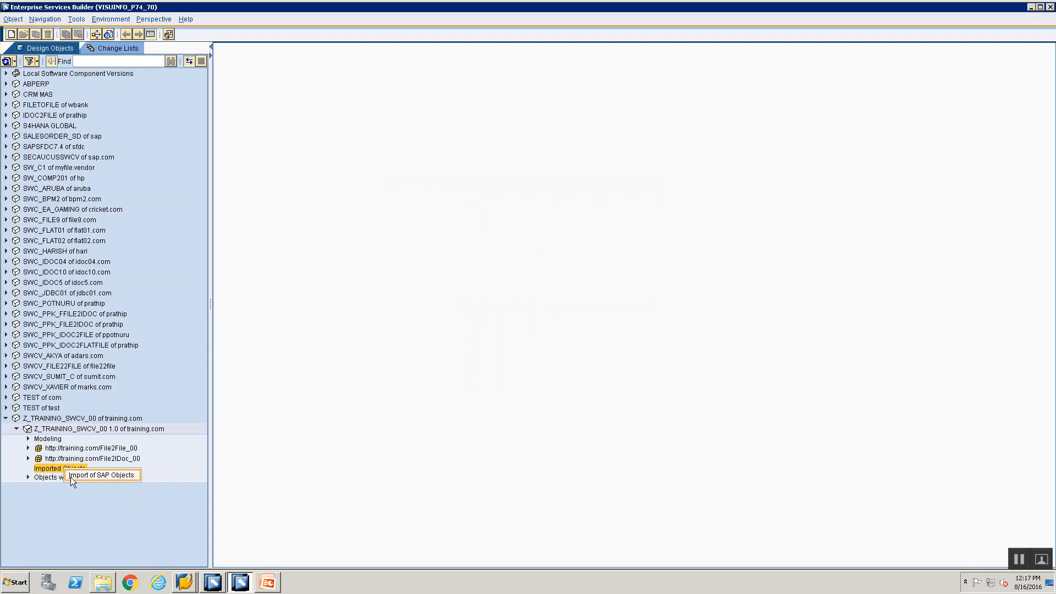
{"action": "left_click", "coordinate": [45, 494]}
{"action": "left_click", "coordinate": [43, 470]}
{"action": "right_click", "coordinate": [42, 472]}
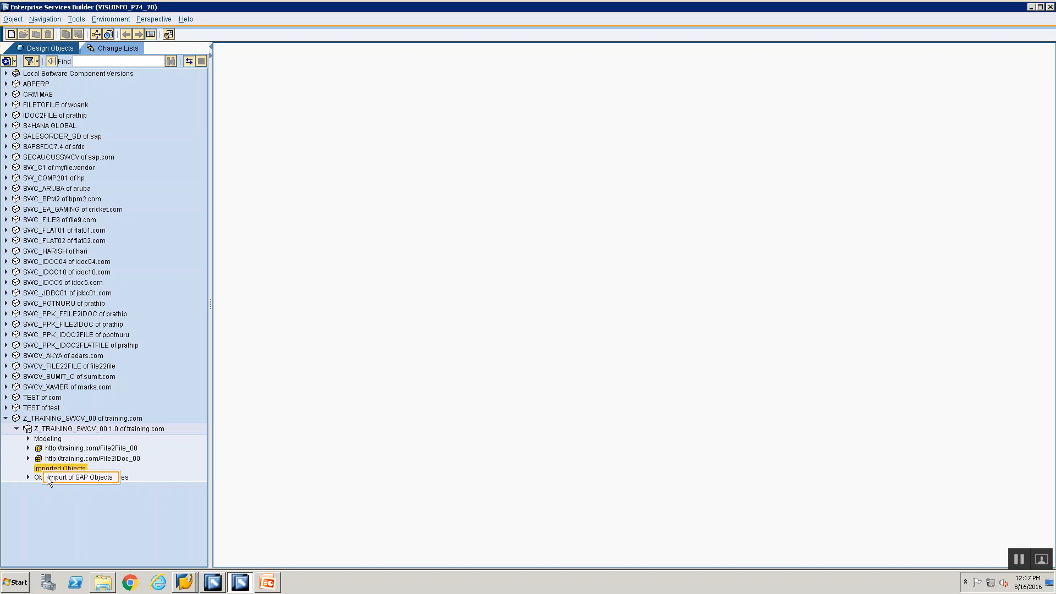
{"action": "left_click", "coordinate": [48, 476]}
Step: Log on with application server 192.168.0.193, system number 28, and the user's password
{"action": "left_click", "coordinate": [542, 276]}
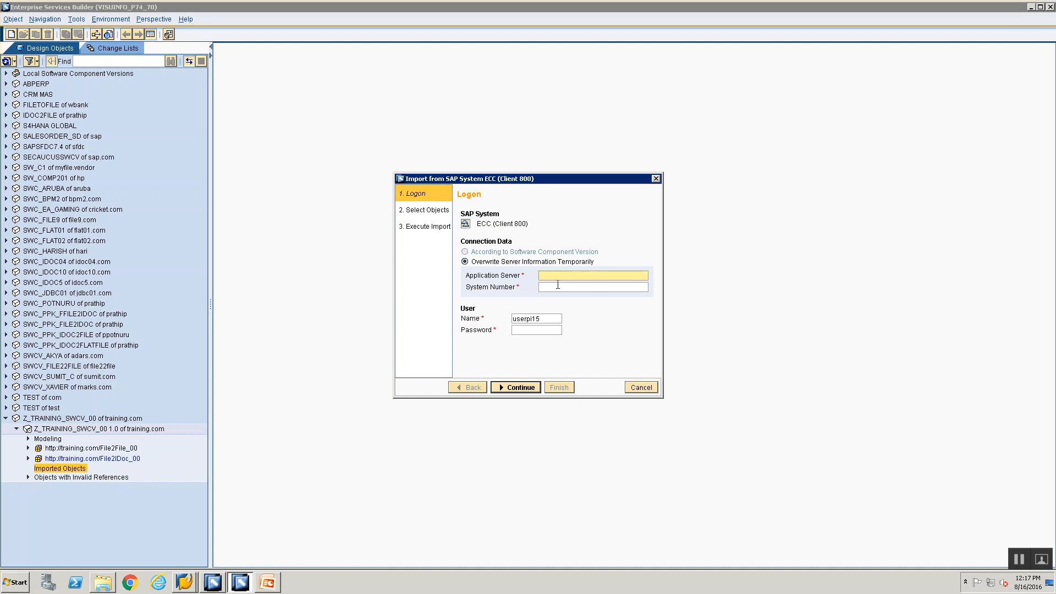
{"action": "type", "text": "192.168.0.193"}
{"action": "left_click", "coordinate": [556, 287]}
{"action": "type", "text": "28"}
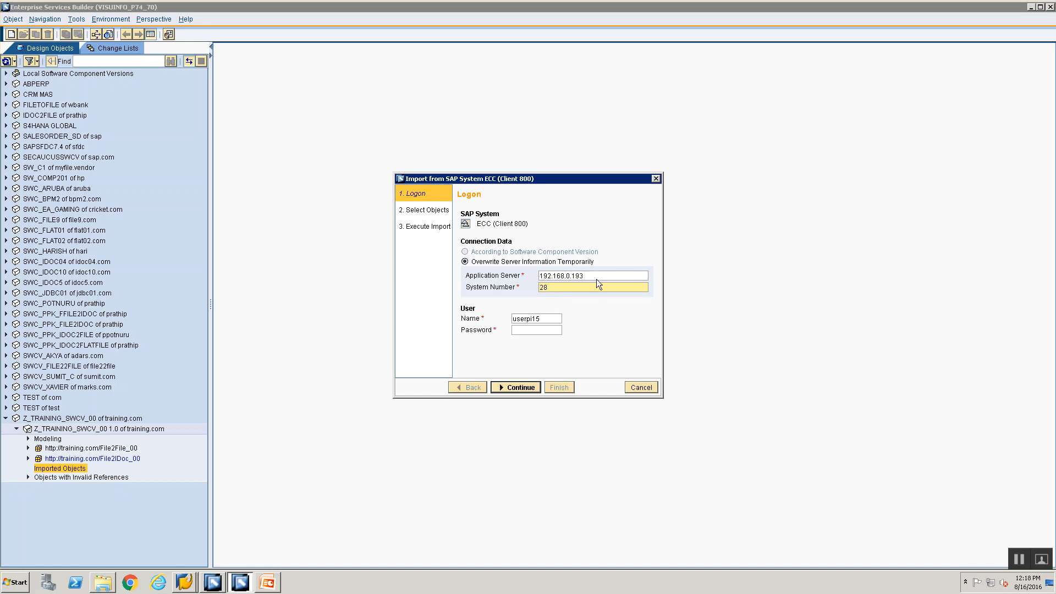
{"action": "left_click", "coordinate": [551, 320]}
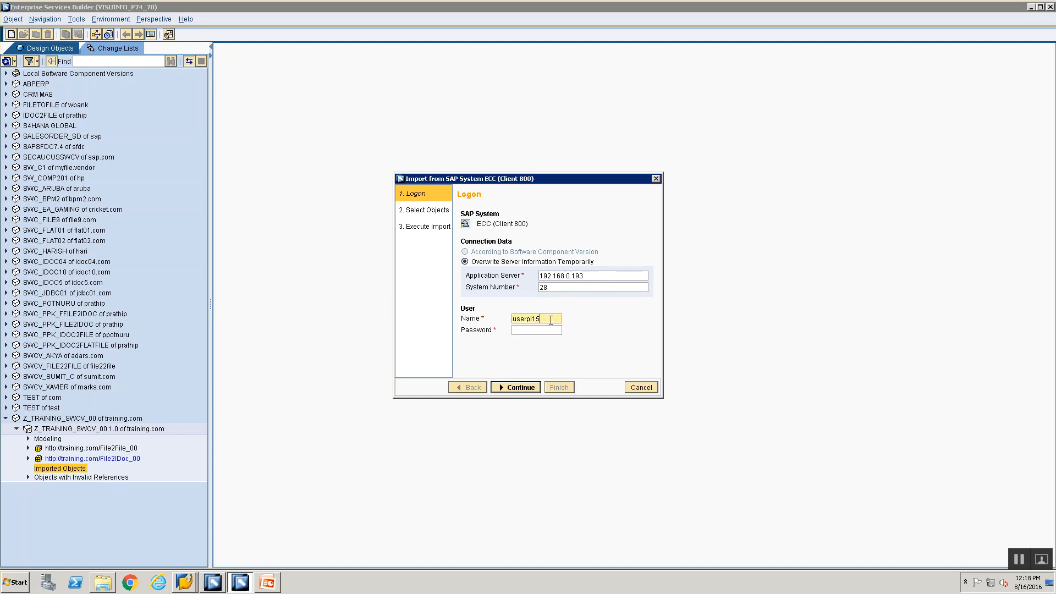
{"action": "left_click", "coordinate": [551, 329]}
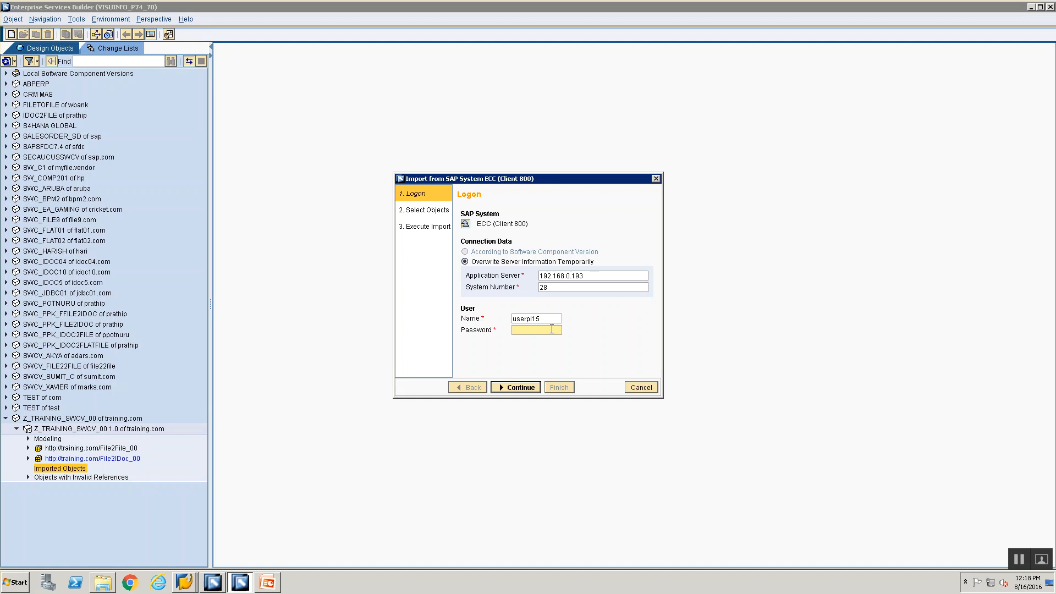
{"action": "type", "text": "•••••••"}
{"action": "left_click", "coordinate": [521, 392]}
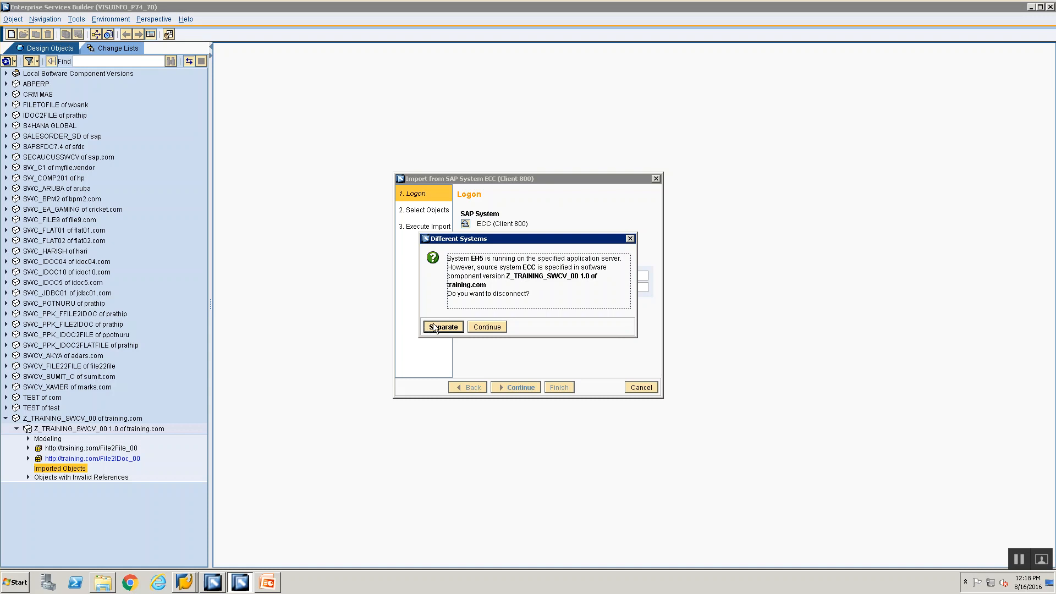
Step: Disconnect at the EH5-versus-ECC mismatch prompt and cancel the import wizard
{"action": "left_click_drag", "start_coordinate": [626, 242], "coordinate": [628, 240]}
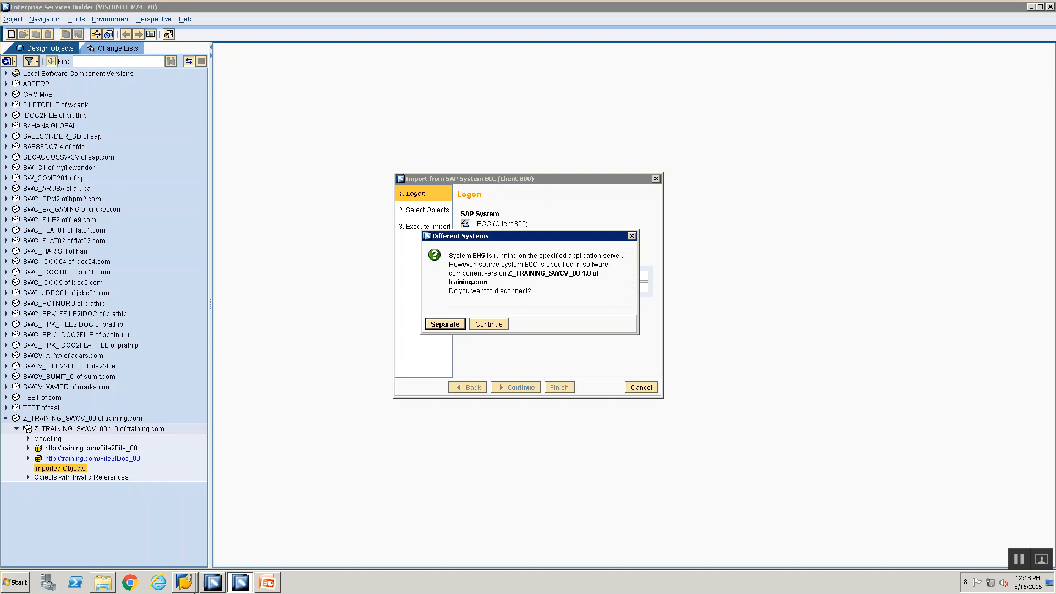
{"action": "left_click", "coordinate": [184, 582]}
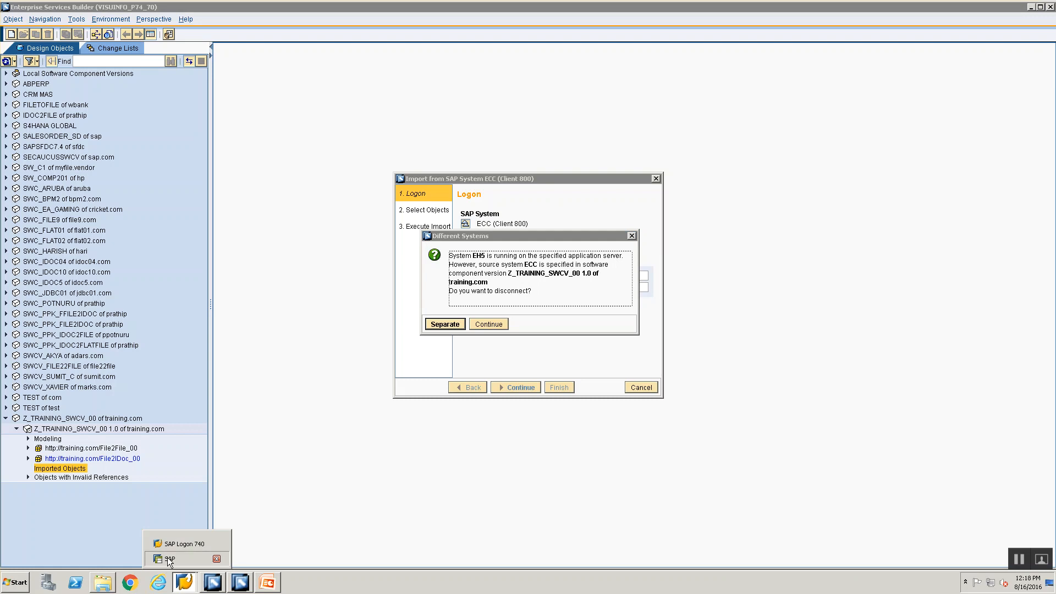
{"action": "left_click", "coordinate": [632, 235]}
{"action": "left_click", "coordinate": [638, 387]}
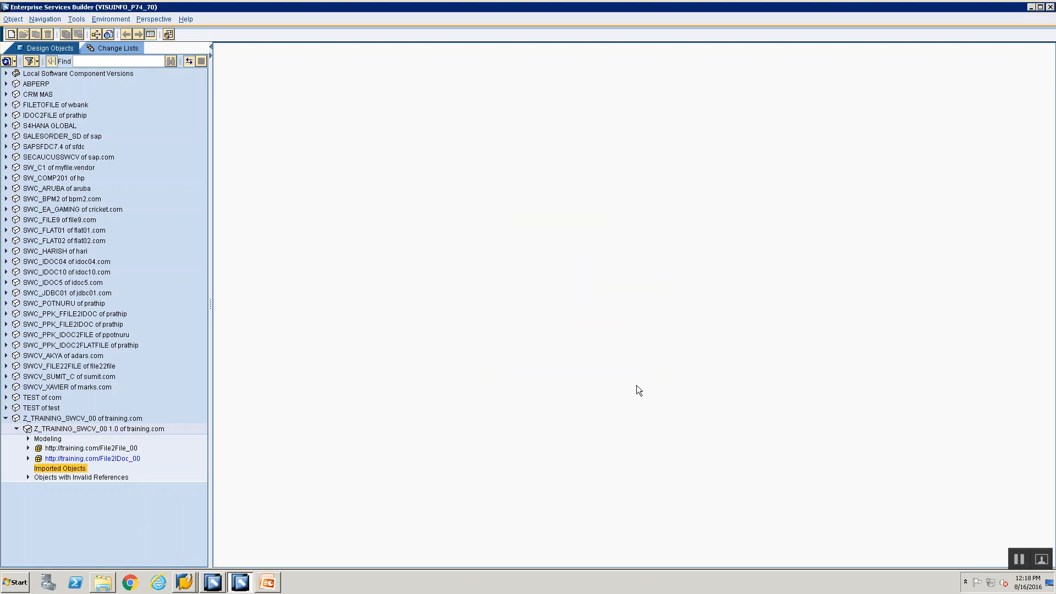
Step: Check the SAP GUI session confirms system EH5, then reopen Z_TRAINING_SWCV_00 1.0
{"action": "left_click", "coordinate": [186, 582]}
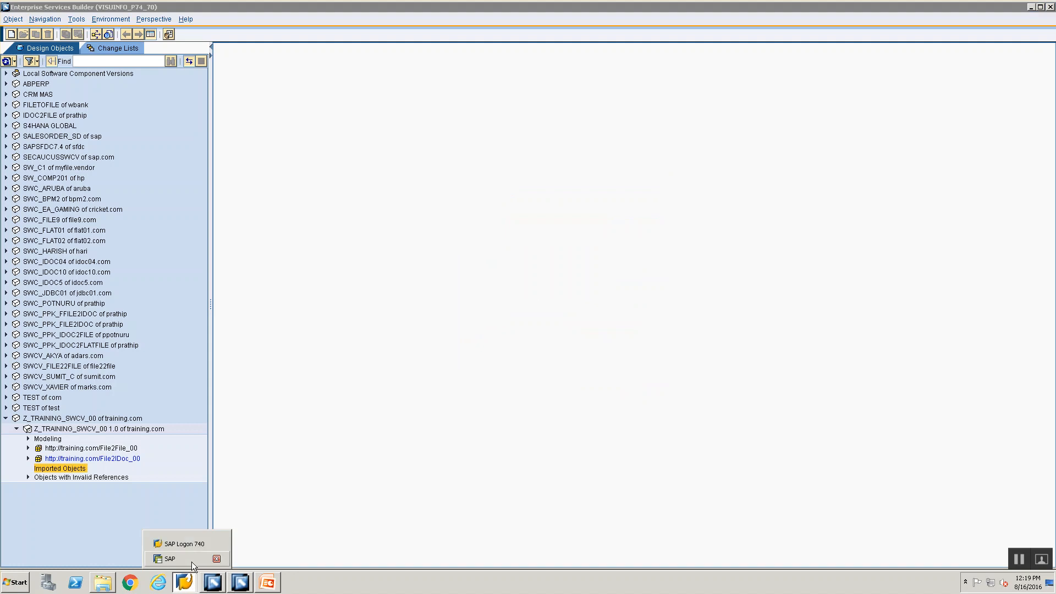
{"action": "left_click", "coordinate": [192, 560]}
{"action": "left_click", "coordinate": [1029, 8]}
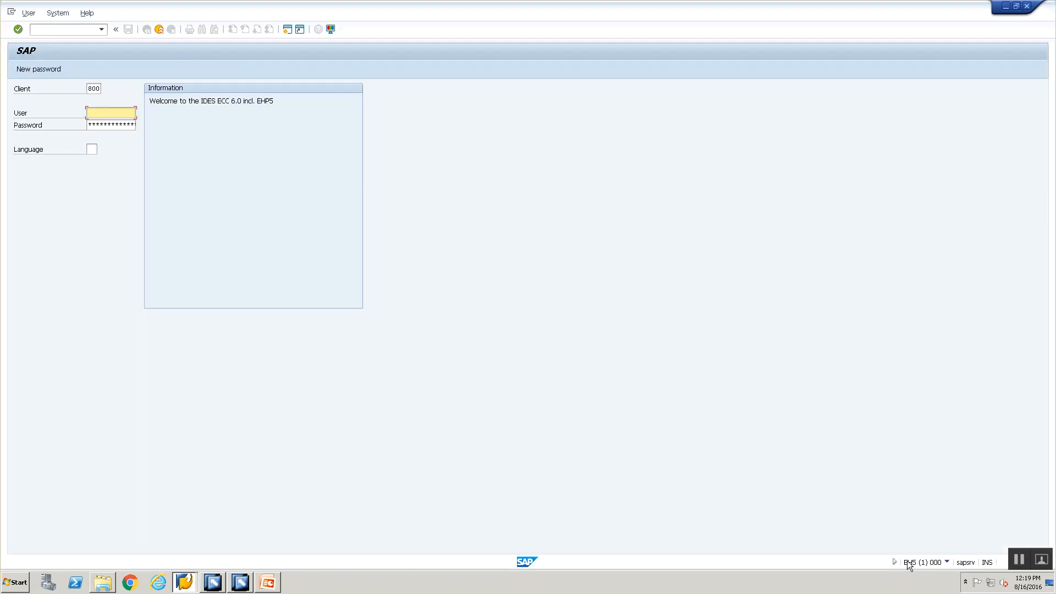
{"action": "left_click", "coordinate": [223, 584]}
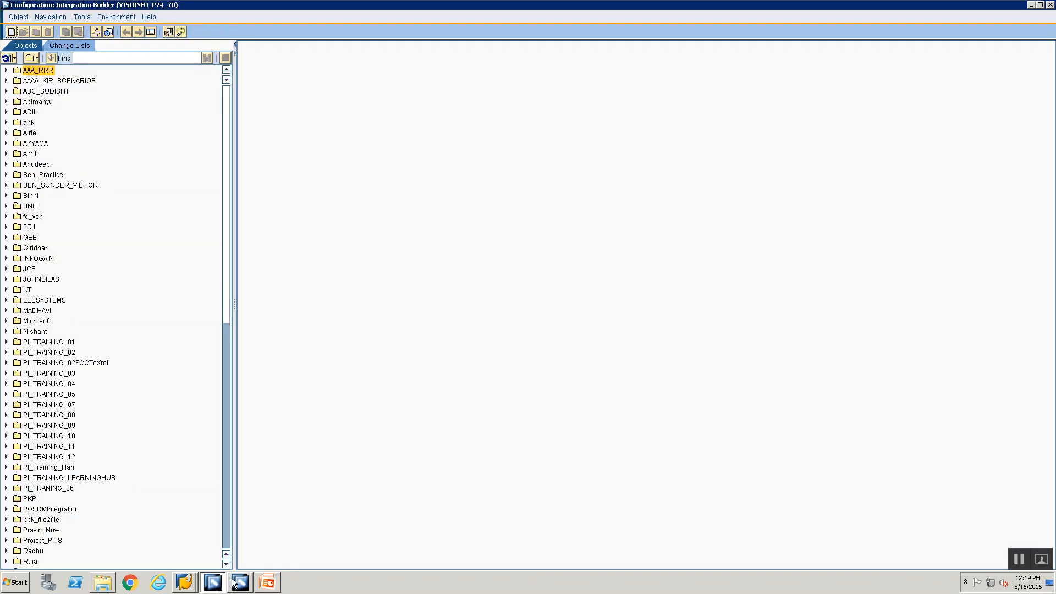
{"action": "left_click", "coordinate": [240, 582]}
{"action": "left_click", "coordinate": [93, 433]}
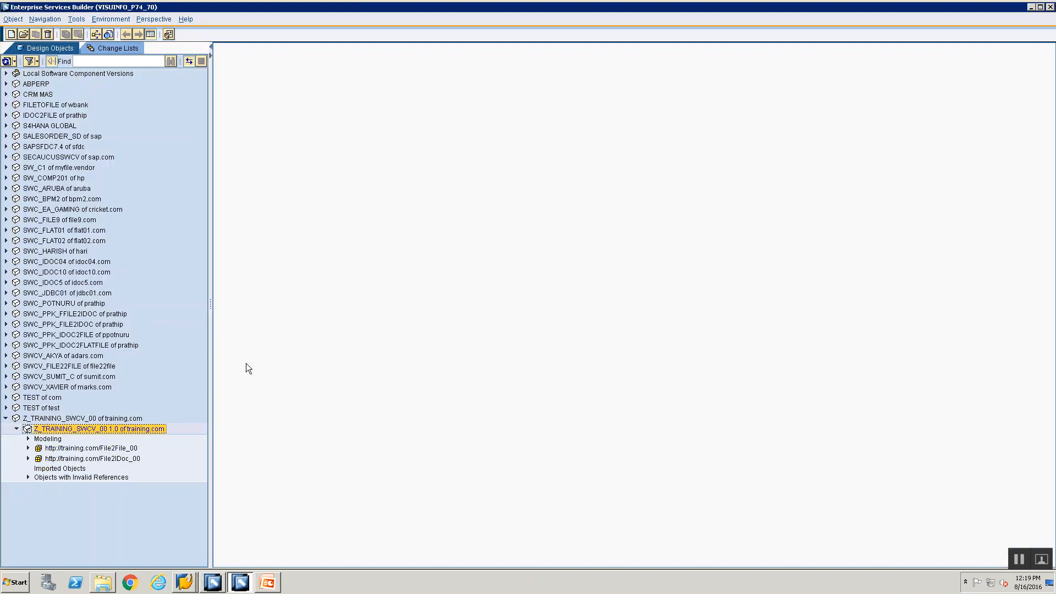
Step: Edit the System field from ECC to EH5, then close the component version editor
{"action": "left_click", "coordinate": [317, 51]}
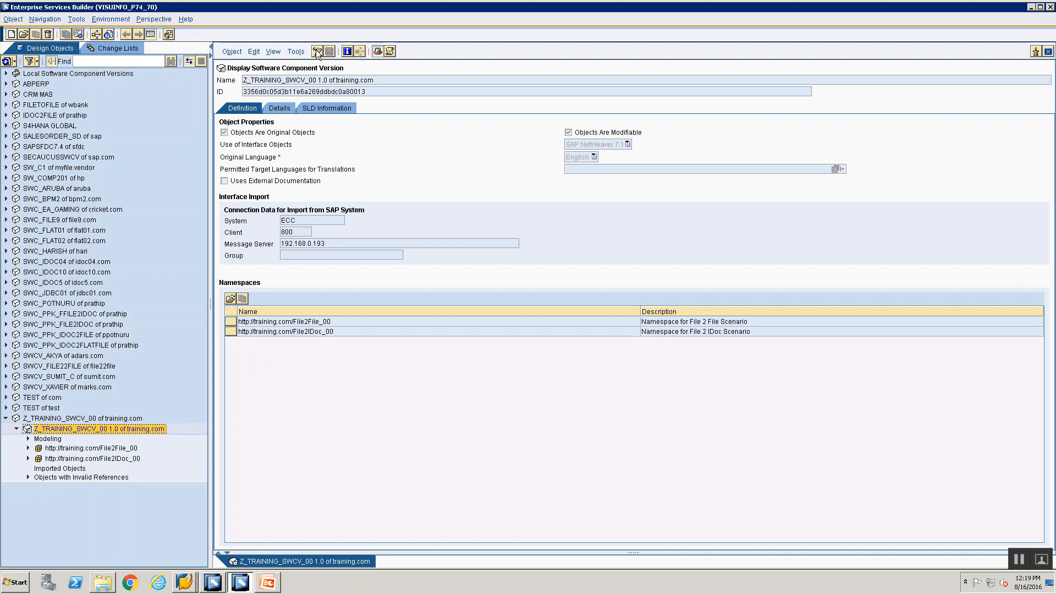
{"action": "left_click", "coordinate": [302, 220]}
{"action": "key", "text": "BackSpace"}
{"action": "key", "text": "BackSpace"}
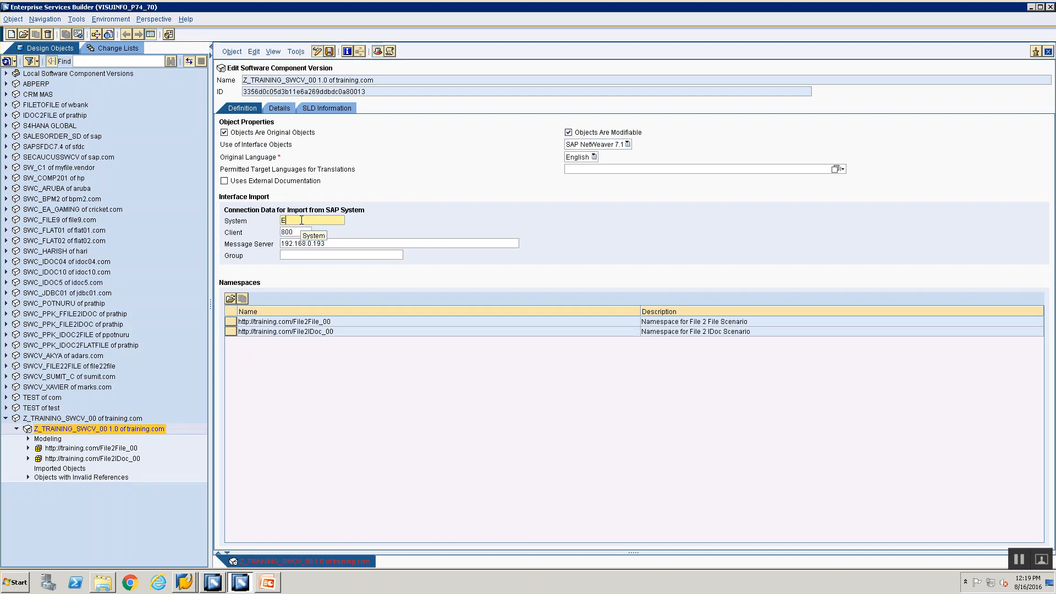
{"action": "type", "text": "H5"}
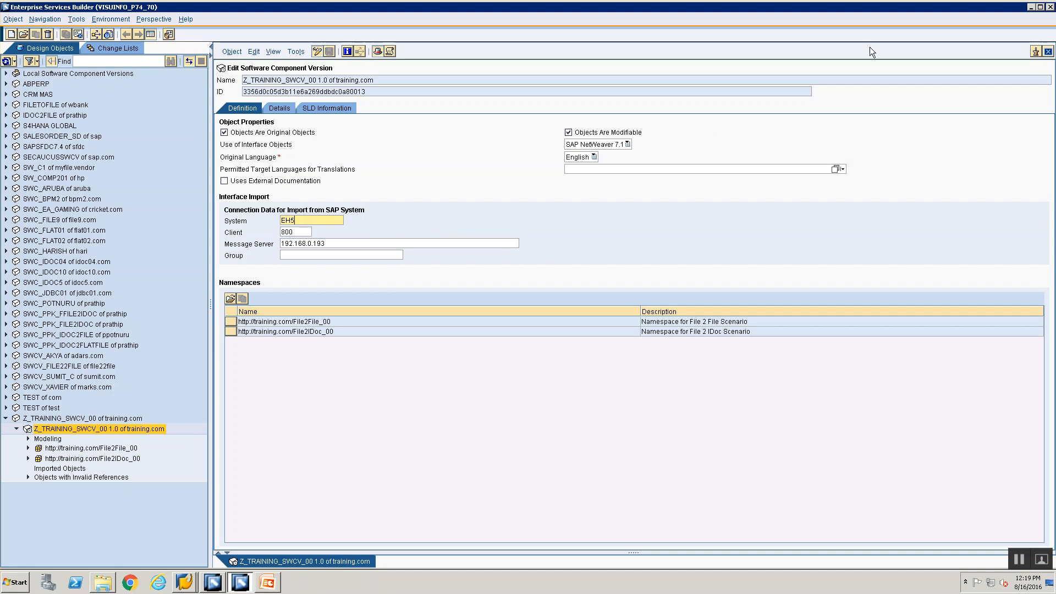
{"action": "left_click", "coordinate": [1049, 52]}
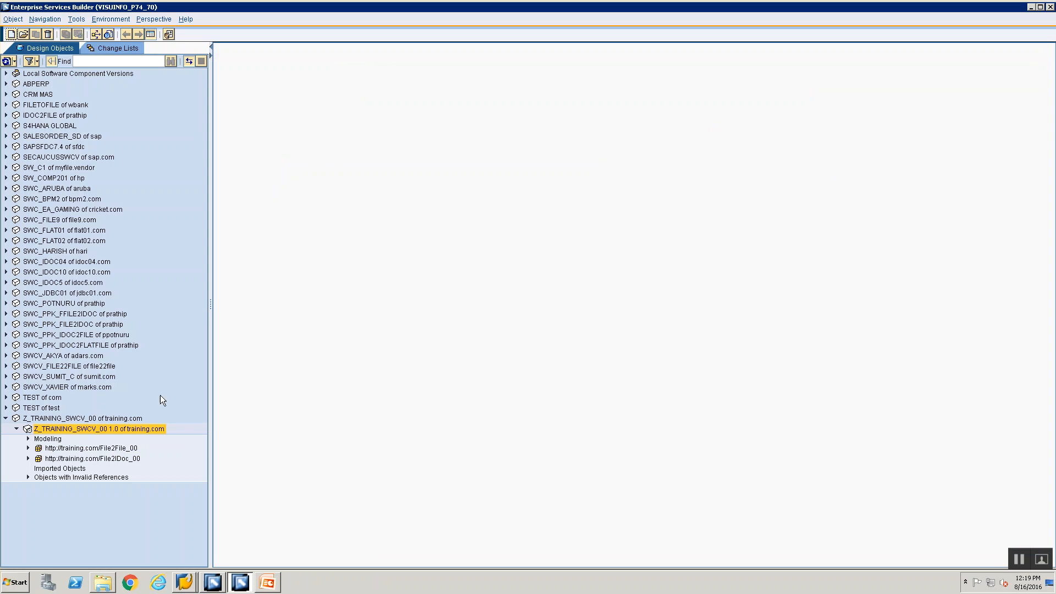
Step: Start Import of SAP Objects and log on to 192.168.0.193, system number 28, with the password
{"action": "left_click", "coordinate": [41, 469]}
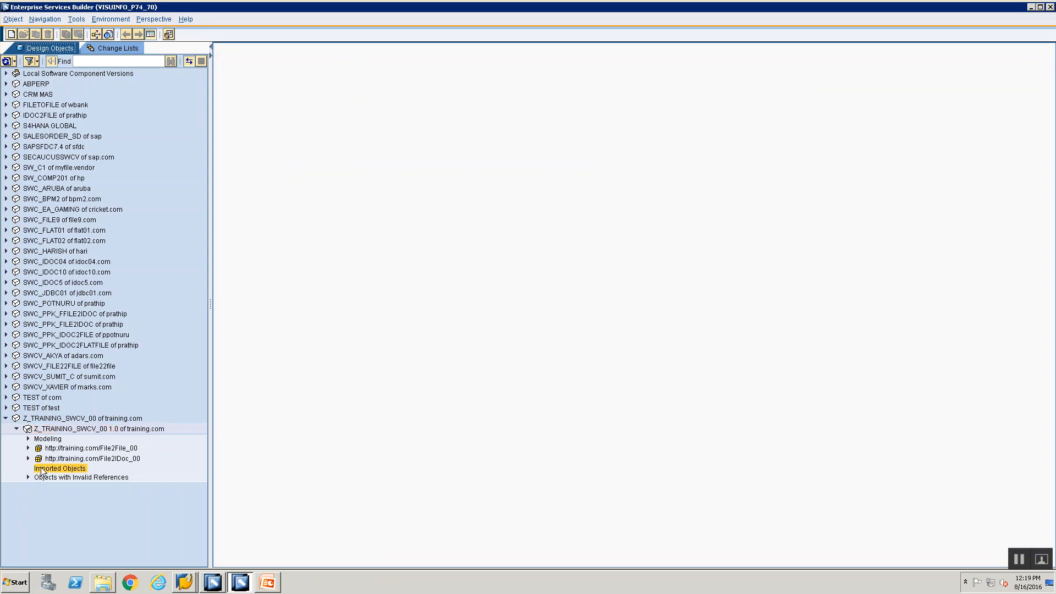
{"action": "right_click", "coordinate": [42, 470]}
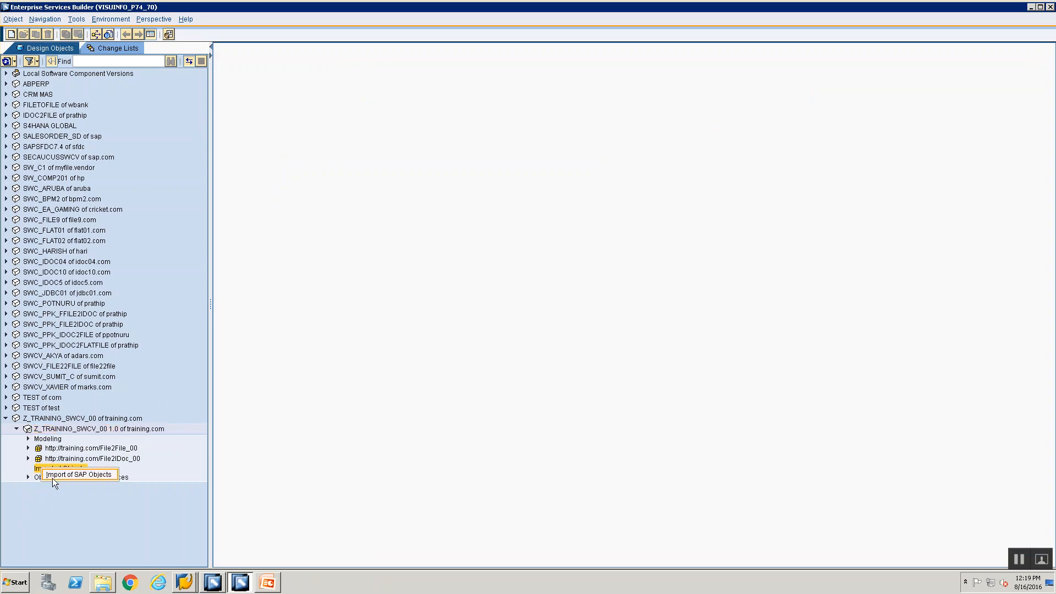
{"action": "left_click", "coordinate": [54, 475]}
{"action": "left_click", "coordinate": [545, 280]}
{"action": "type", "text": "192.168.0.193"}
{"action": "left_click", "coordinate": [546, 288]}
{"action": "type", "text": "28"}
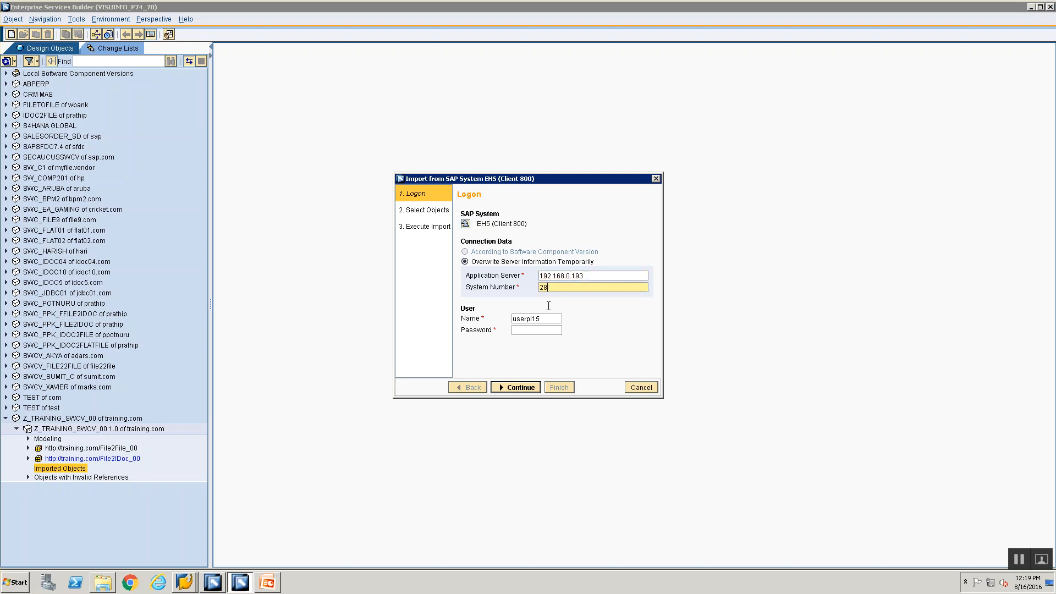
{"action": "left_click", "coordinate": [536, 330]}
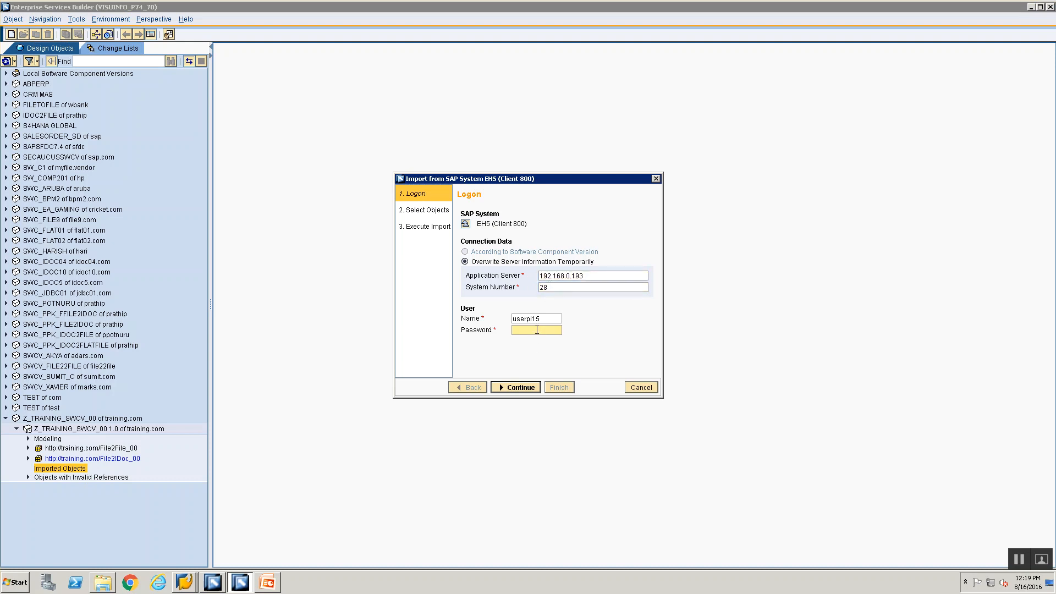
{"action": "type", "text": "*********"}
{"action": "left_click", "coordinate": [527, 388]}
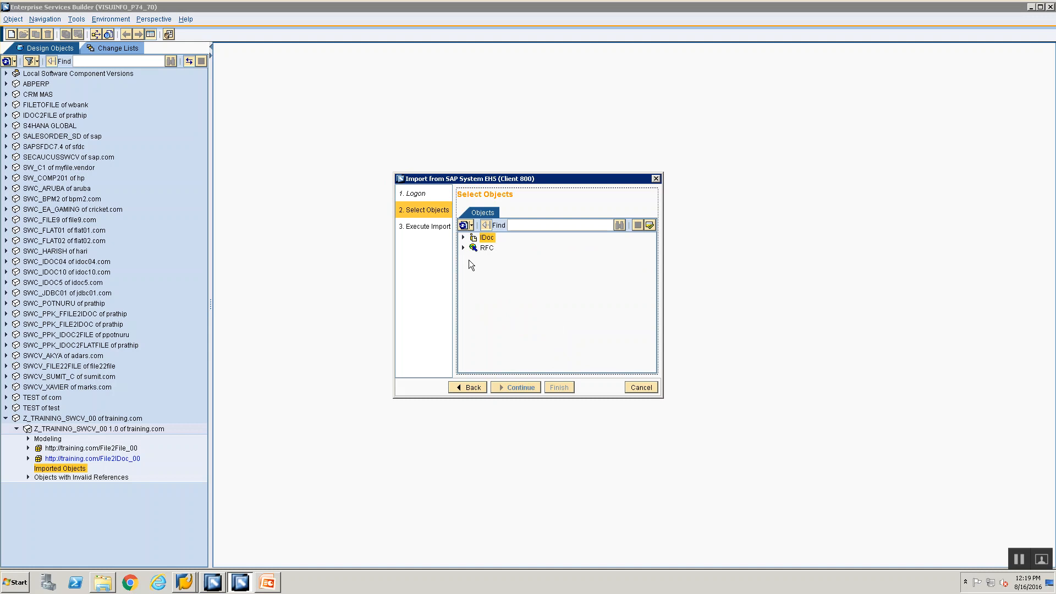
Step: Expand the list of available IDocs, then switch to the PowerPoint presentation
{"action": "left_click", "coordinate": [463, 236]}
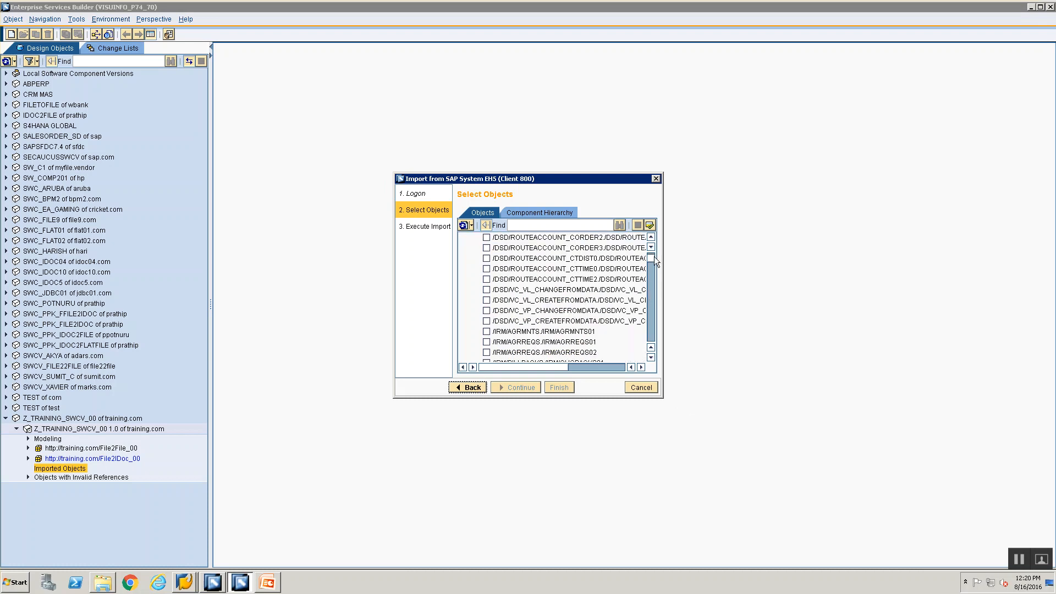
{"action": "mouse_move", "coordinate": [654, 257]}
{"action": "left_mouse_down"}
{"action": "mouse_move", "coordinate": [652, 345]}
{"action": "mouse_move", "coordinate": [653, 248]}
{"action": "left_mouse_up"}
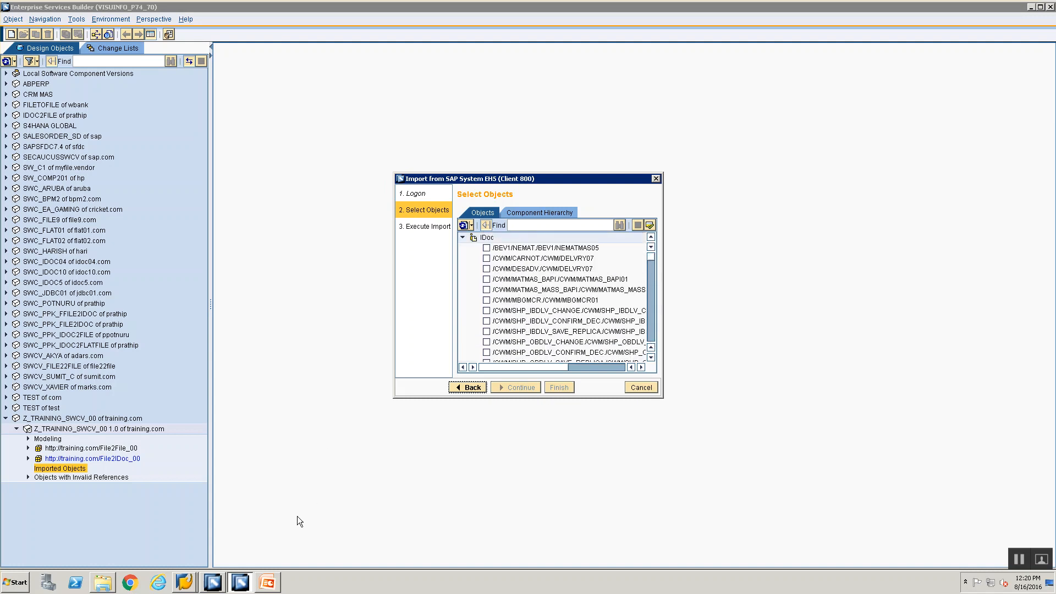
{"action": "left_click", "coordinate": [268, 583]}
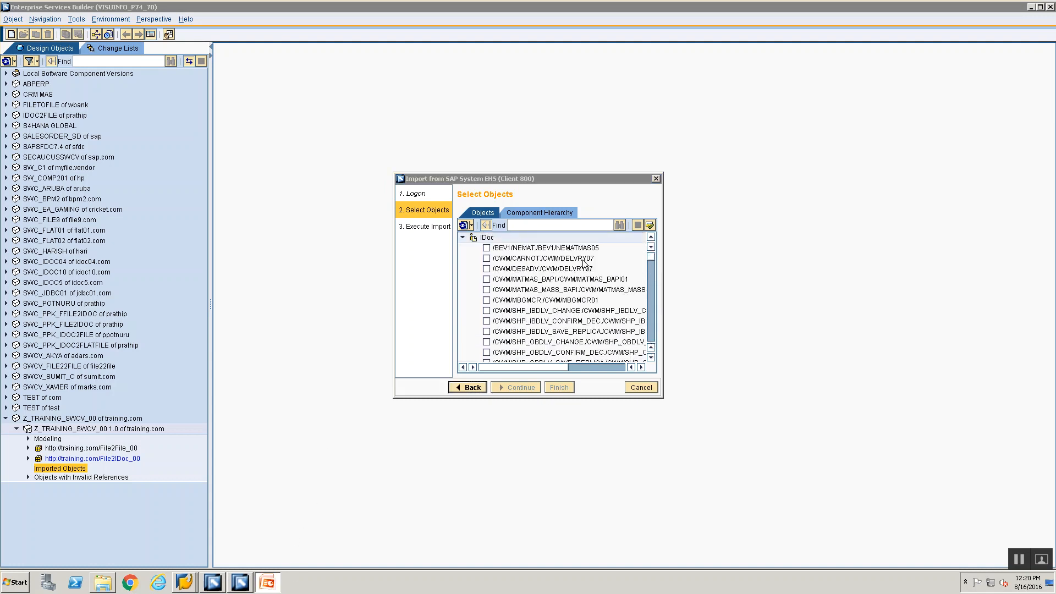
{"action": "left_click", "coordinate": [1032, 5]}
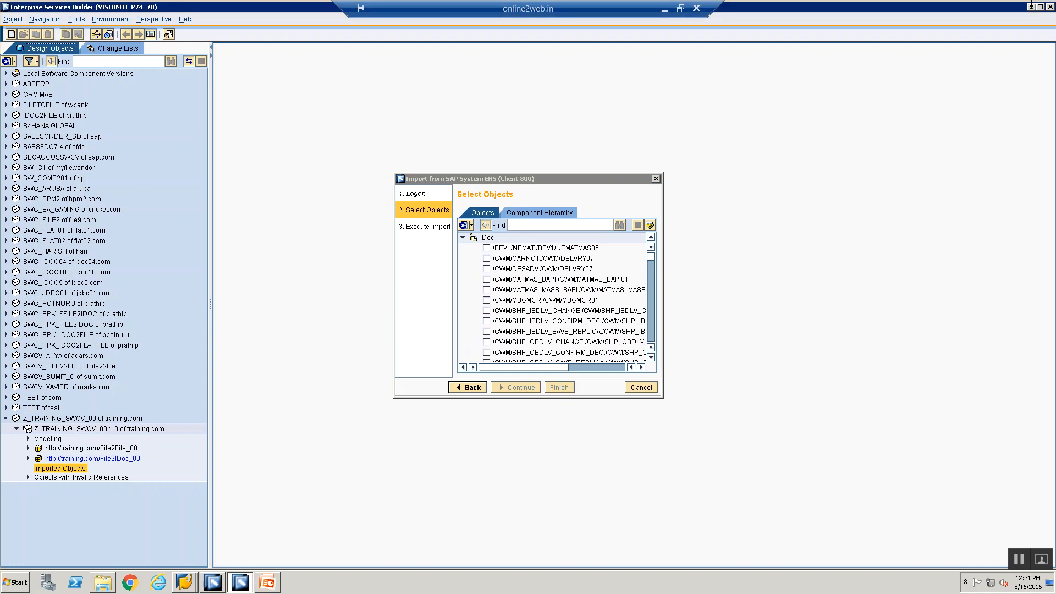
Step: Copy IDoc type ORDERS.ORDERS05 from the Mapping Rules slide and return to the import wizard
{"action": "left_click", "coordinate": [1032, 6]}
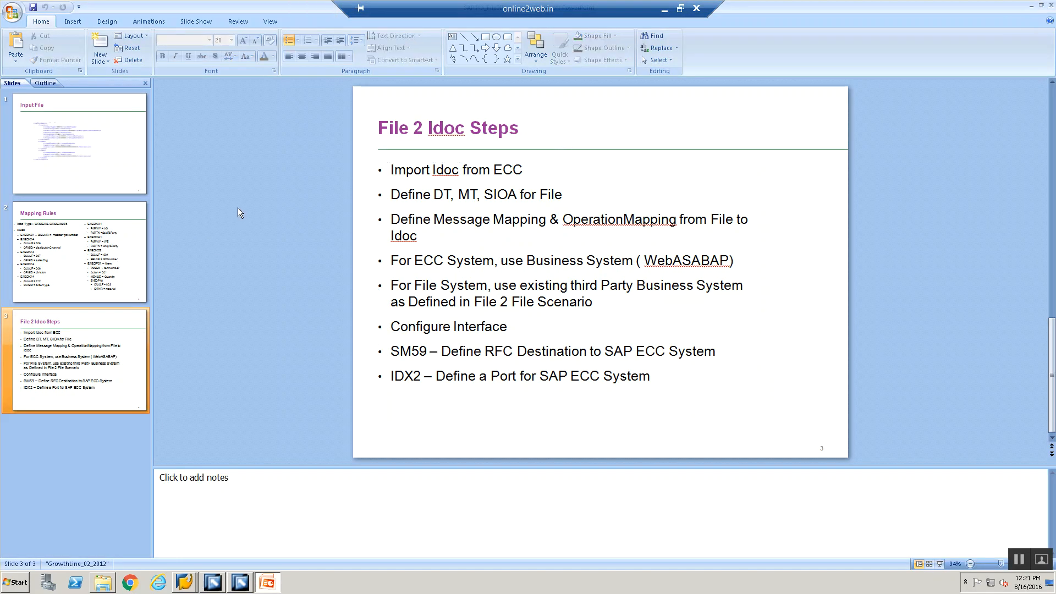
{"action": "left_click", "coordinate": [77, 288]}
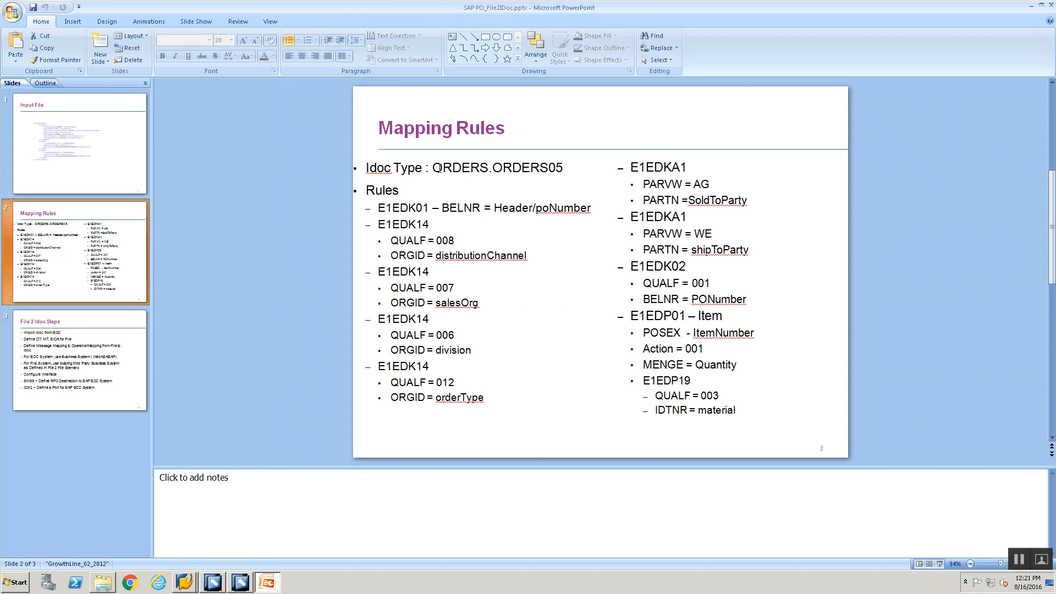
{"action": "mouse_move", "coordinate": [433, 167]}
{"action": "left_mouse_down"}
{"action": "mouse_move", "coordinate": [401, 190]}
{"action": "mouse_move", "coordinate": [564, 168]}
{"action": "left_mouse_up"}
{"action": "key", "text": "ctrl+c"}
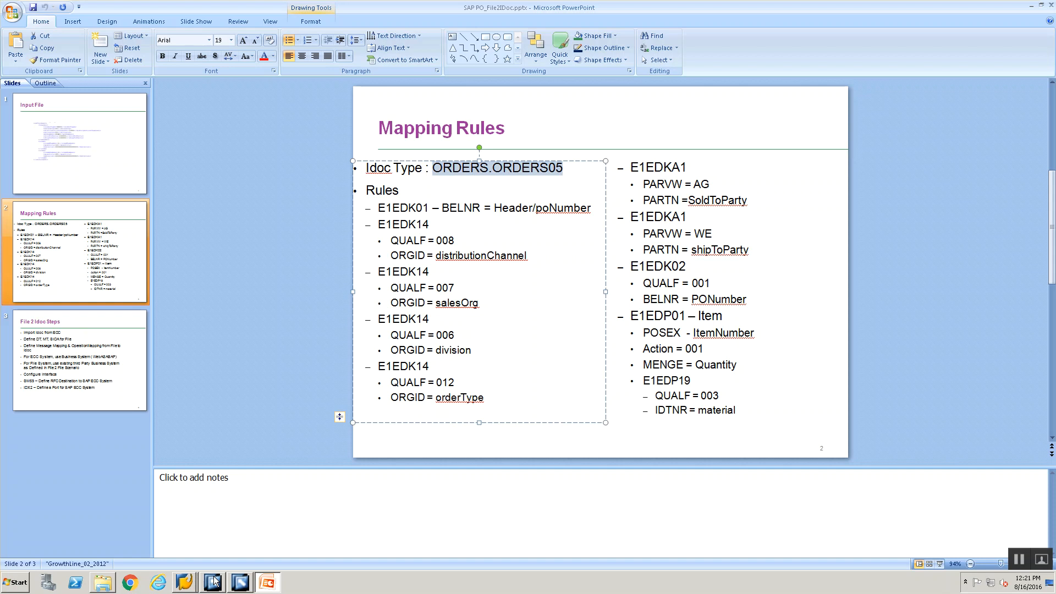
{"action": "mouse_move", "coordinate": [243, 584]}
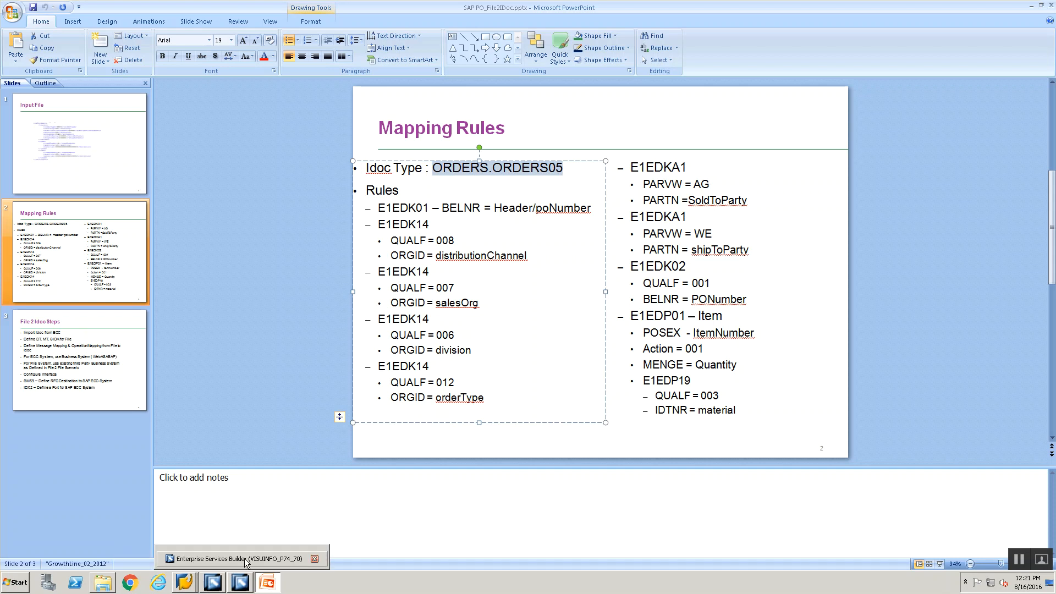
{"action": "left_click", "coordinate": [244, 559]}
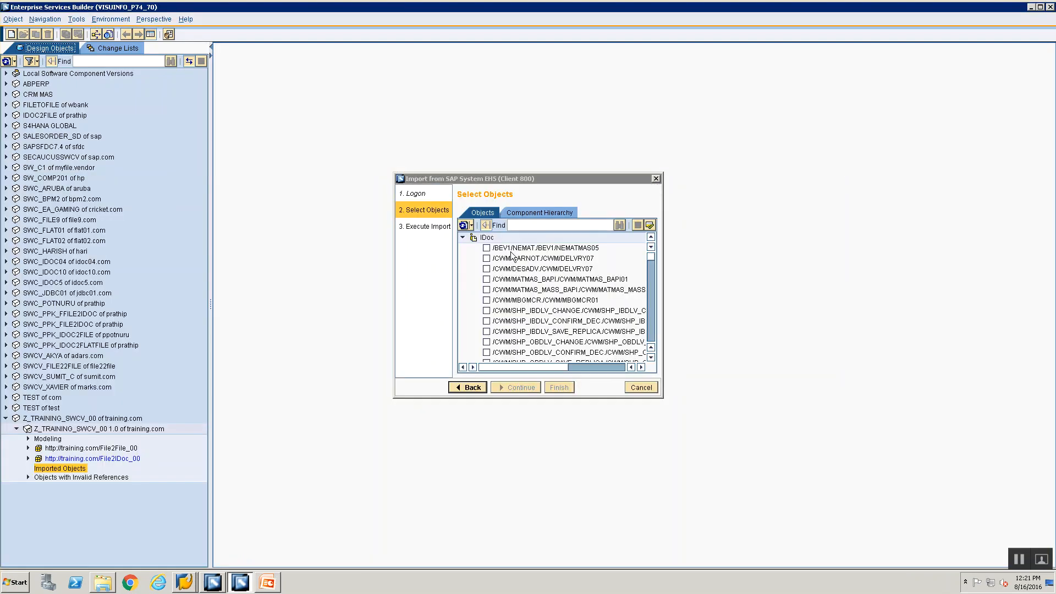
Step: Search for ORDERS.ORDERS05, check it and advance to the Execute Import step
{"action": "left_click", "coordinate": [523, 224]}
{"action": "key", "text": "ctrl+v"}
{"action": "key", "text": "Return"}
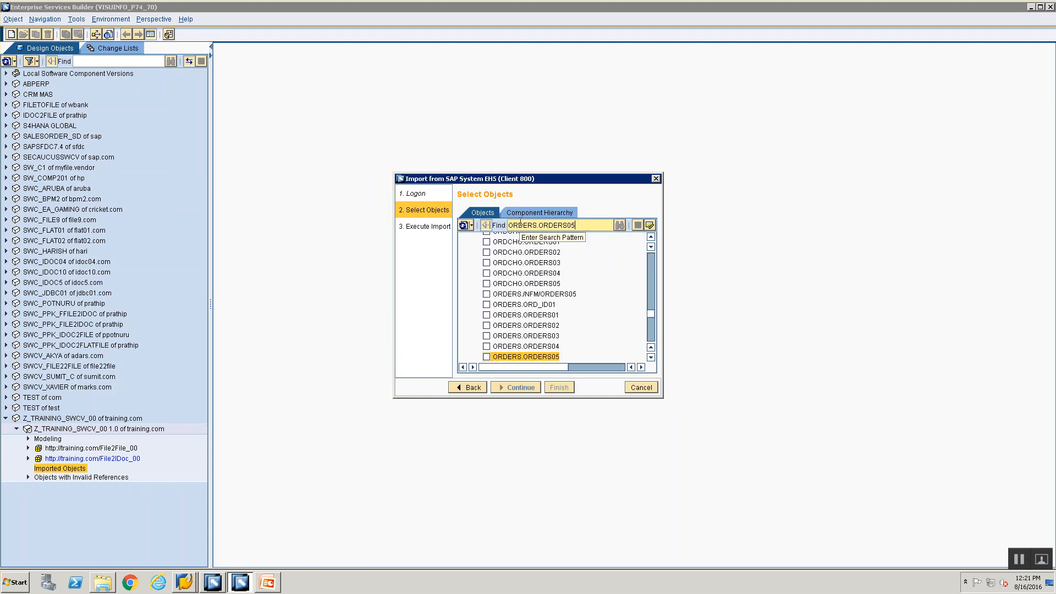
{"action": "left_click", "coordinate": [487, 356]}
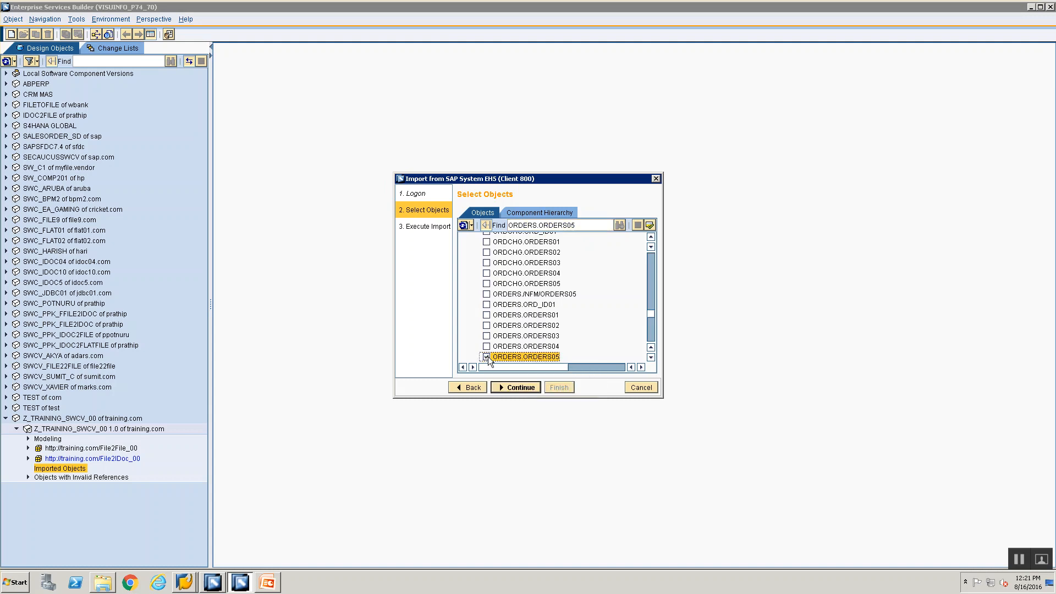
{"action": "left_click", "coordinate": [510, 387]}
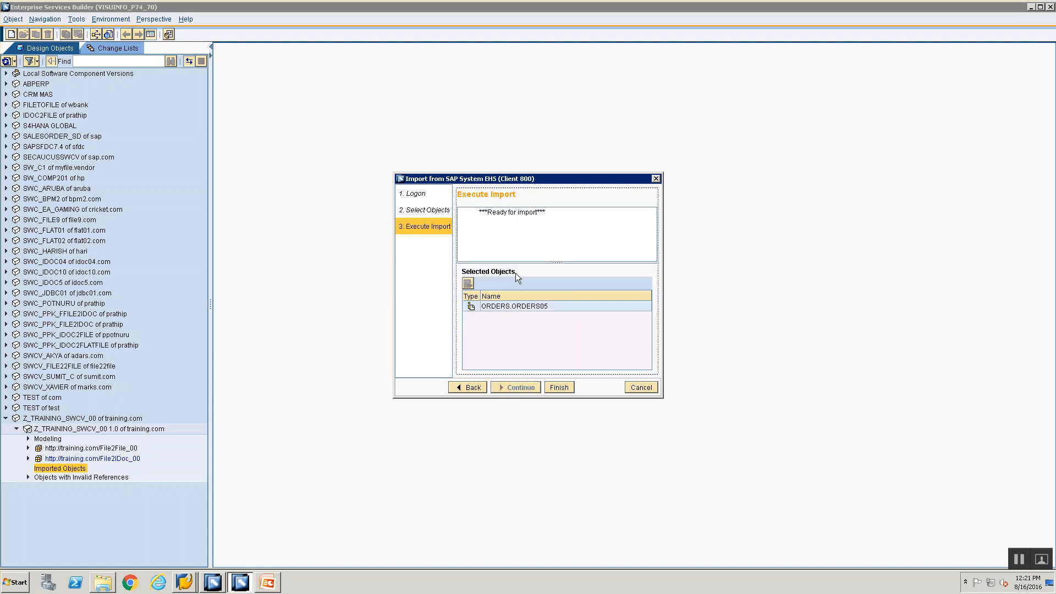
Step: Import ORDERS.ORDERS05 and close the wizard after the successful import
{"action": "left_click", "coordinate": [556, 388]}
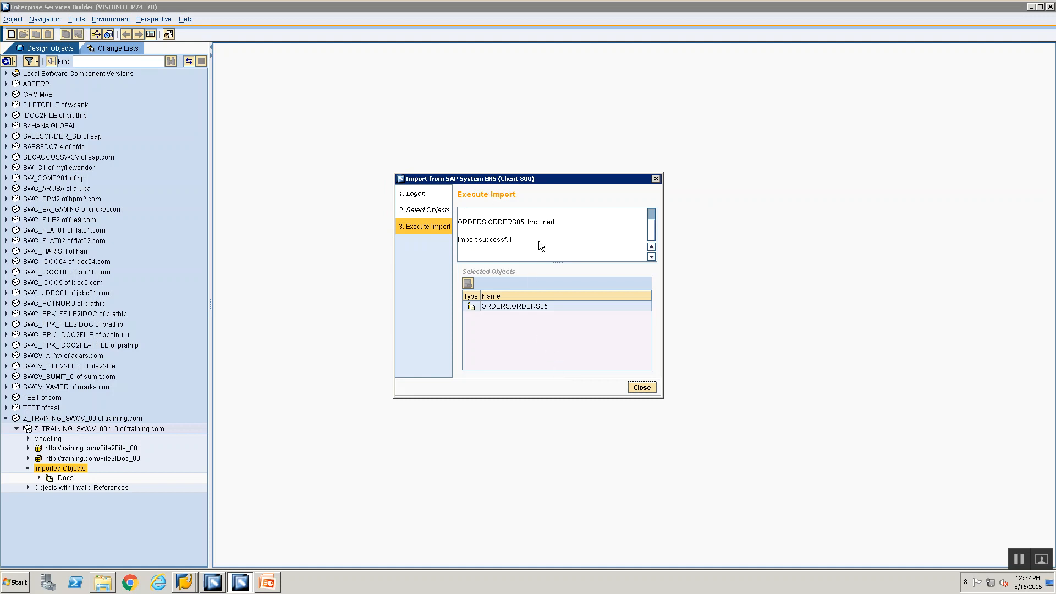
{"action": "left_click", "coordinate": [641, 388]}
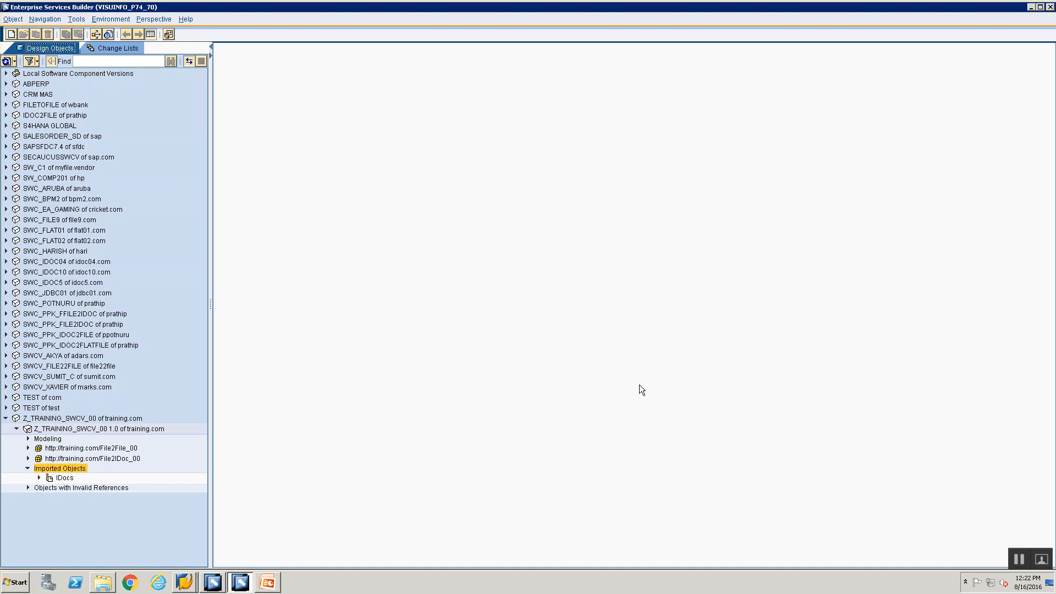
Step: Find ORDERS.ORDERS05 and the Namespace Definition in the Z_TRAINING_SWCV_00 standard change list
{"action": "left_click", "coordinate": [39, 477]}
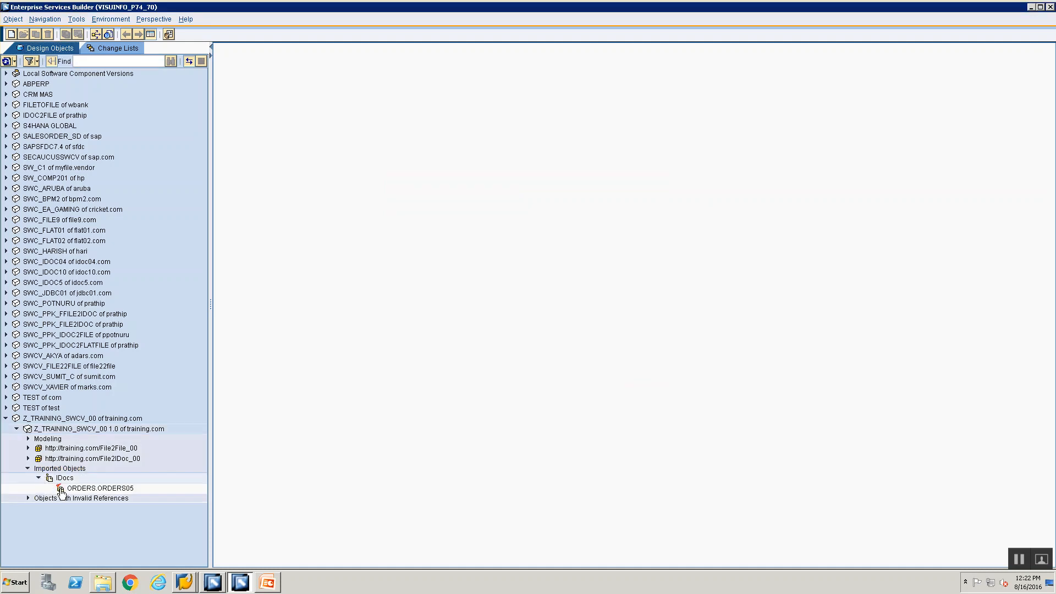
{"action": "left_click", "coordinate": [61, 489]}
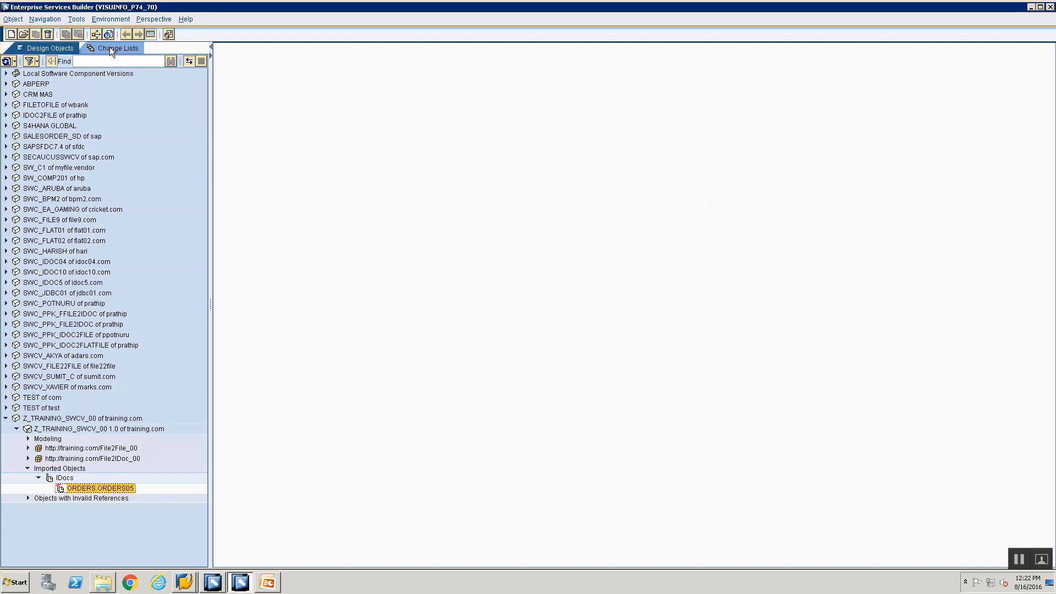
{"action": "left_click", "coordinate": [113, 49]}
{"action": "left_click", "coordinate": [6, 148]}
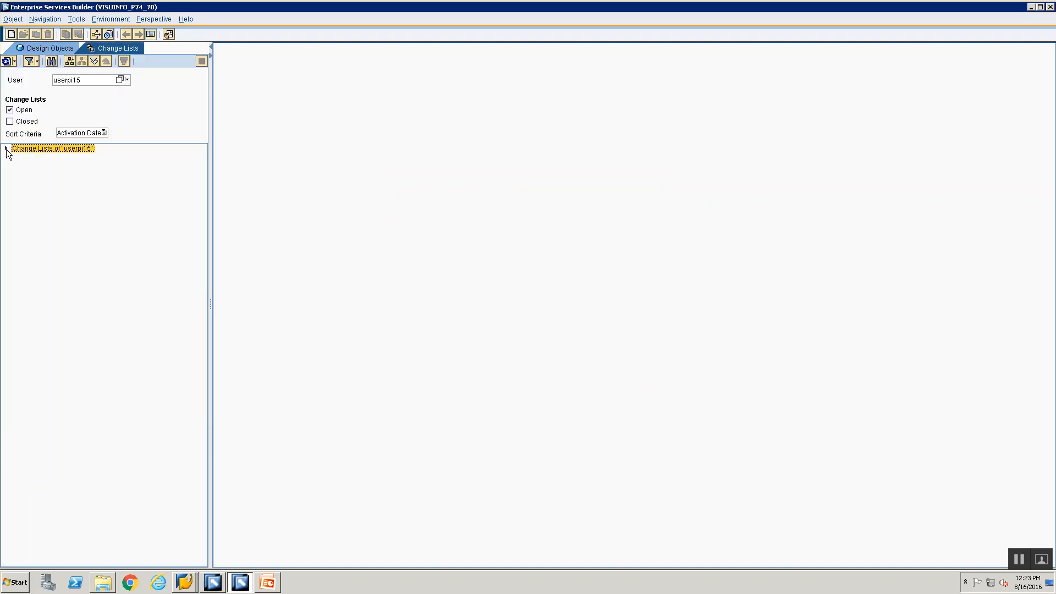
{"action": "left_click", "coordinate": [17, 158]}
{"action": "left_click", "coordinate": [28, 168]}
{"action": "left_click", "coordinate": [61, 179]}
{"action": "left_click", "coordinate": [63, 190]}
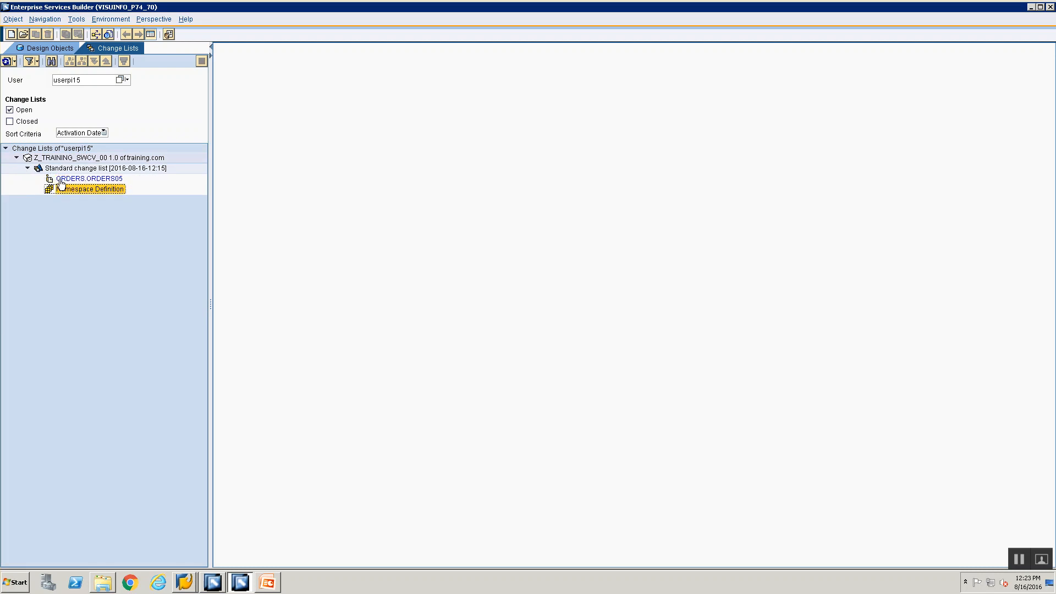
{"action": "left_click", "coordinate": [60, 180]}
{"action": "left_click", "coordinate": [69, 190]}
{"action": "left_click", "coordinate": [74, 179]}
{"action": "left_click", "coordinate": [77, 170]}
Step: Activate the standard change list with both objects and return to Design Objects
{"action": "right_click", "coordinate": [77, 171]}
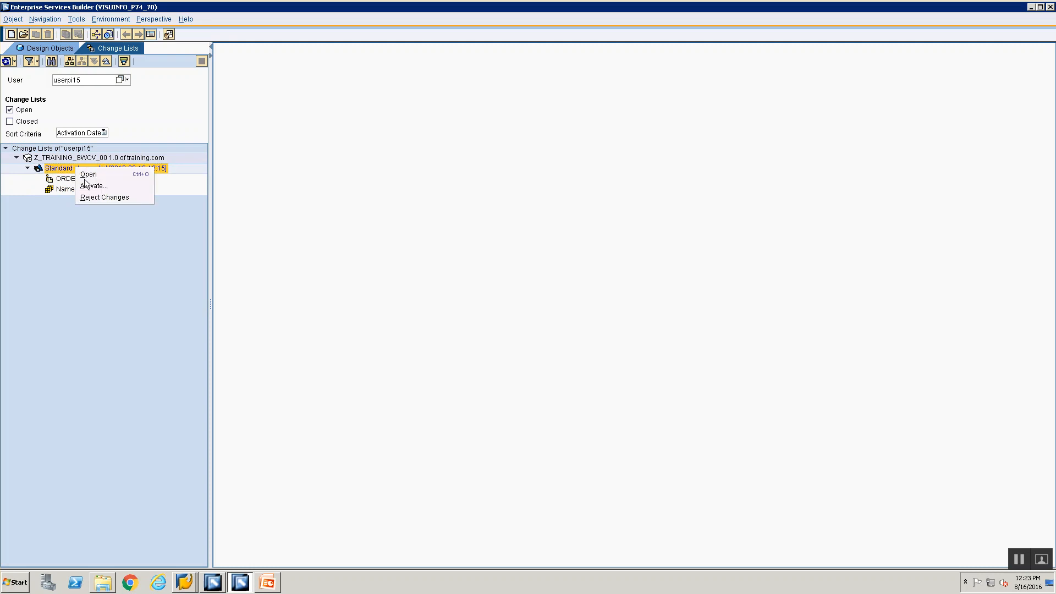
{"action": "left_click", "coordinate": [92, 183]}
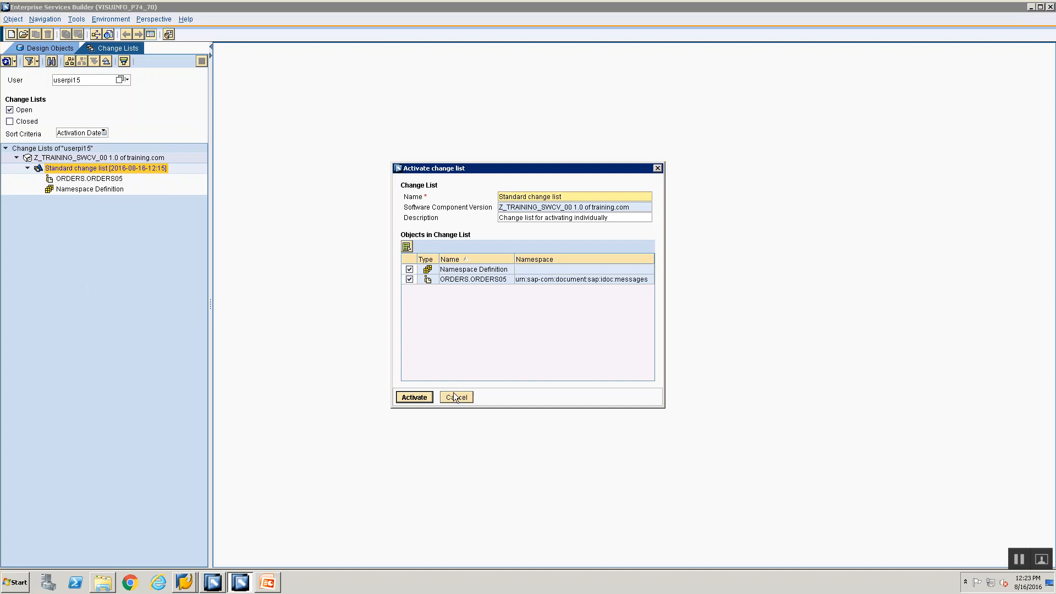
{"action": "left_click", "coordinate": [415, 397]}
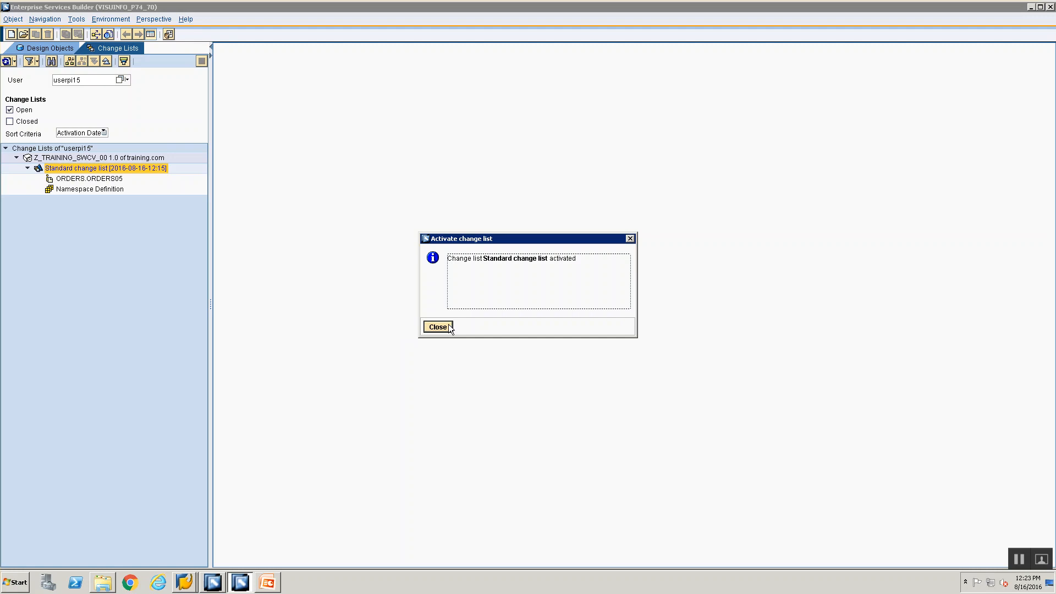
{"action": "left_click", "coordinate": [446, 327]}
{"action": "left_click", "coordinate": [35, 47]}
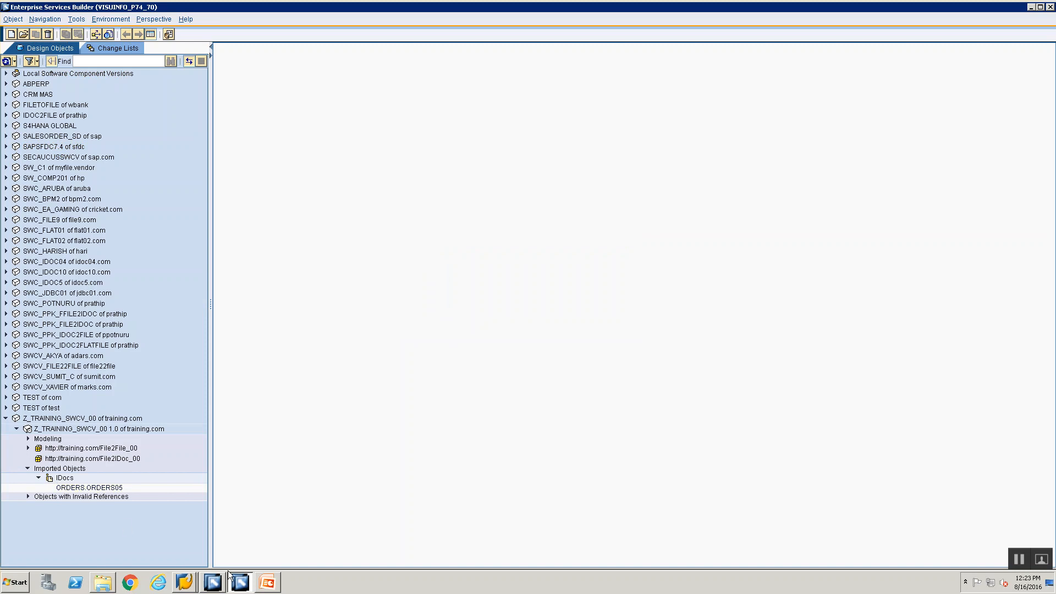
{"action": "left_click", "coordinate": [274, 585]}
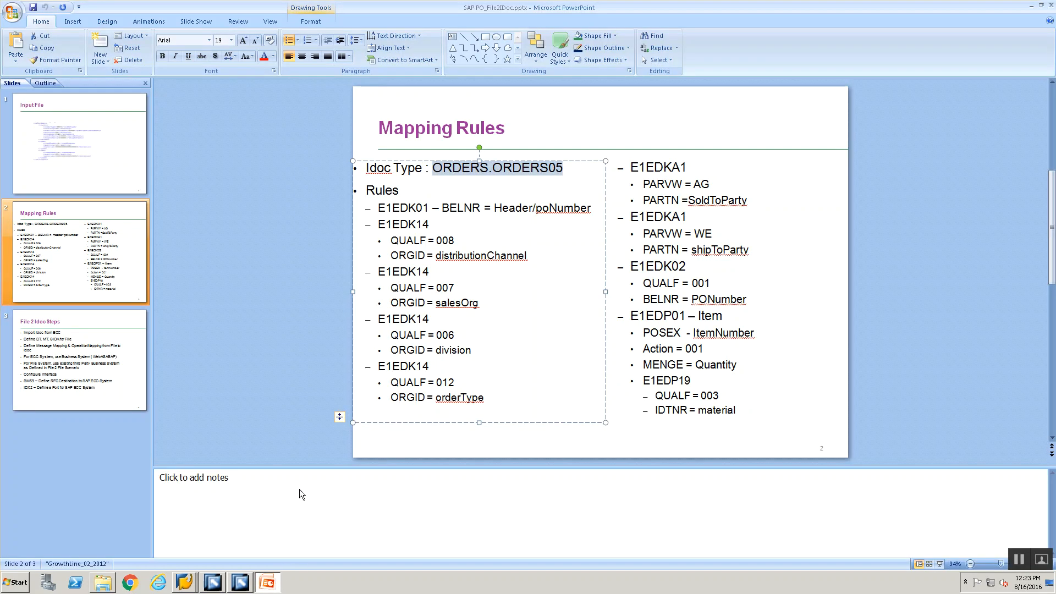
{"action": "left_click", "coordinate": [52, 320]}
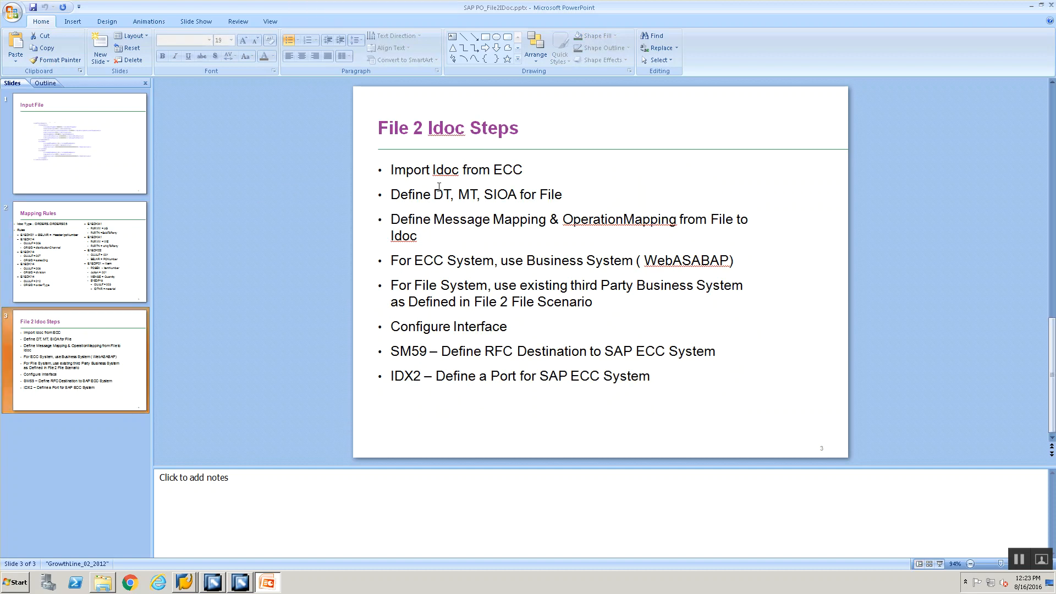
{"action": "left_click", "coordinate": [53, 139]}
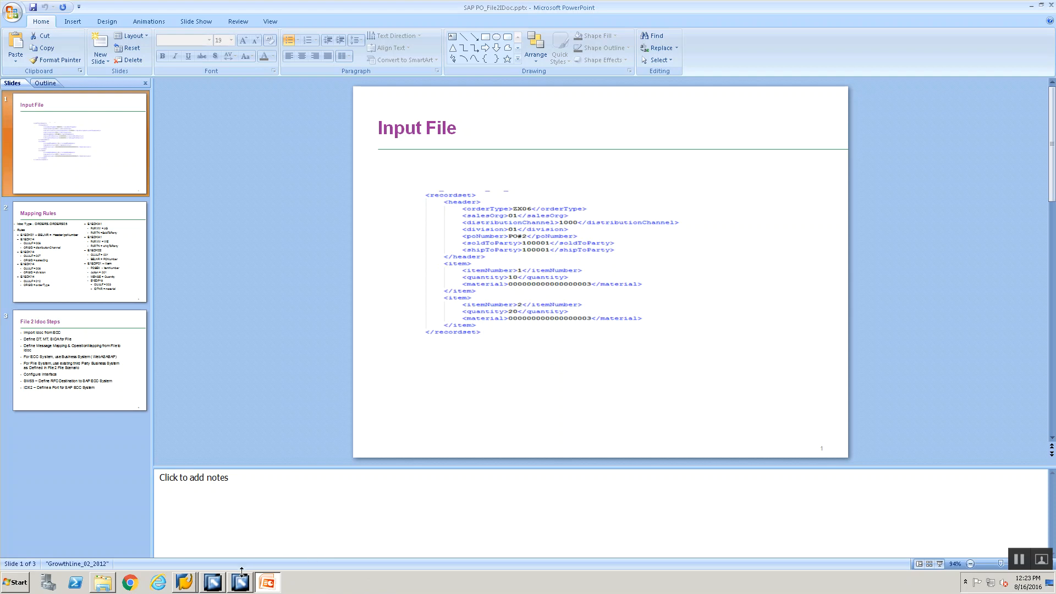
{"action": "left_click", "coordinate": [240, 582]}
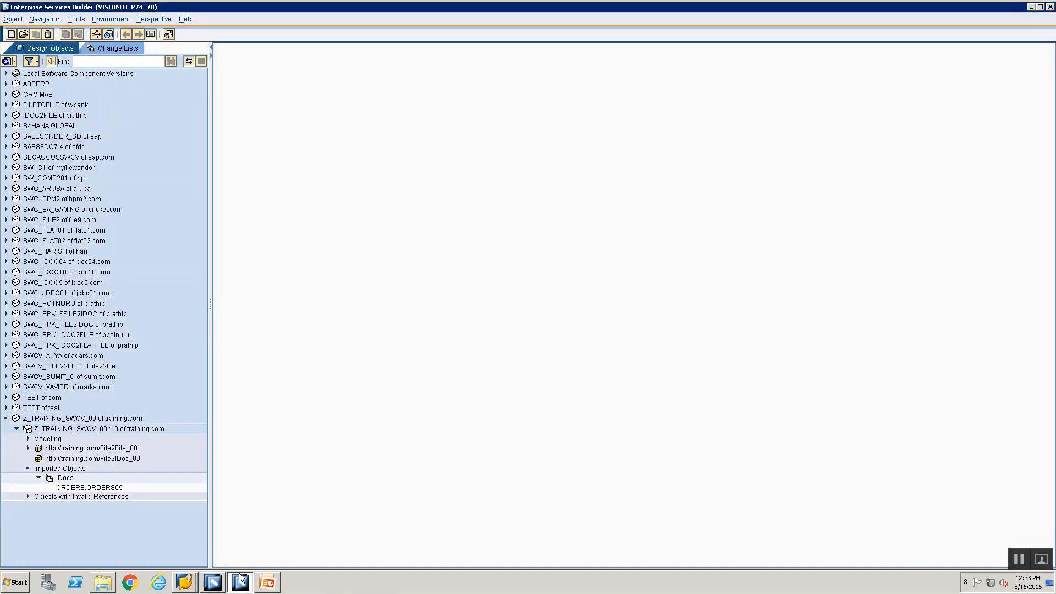
Step: Create an Interface Objects data type named DT_File2IDoc_Src_00 under the File2IDoc_00 namespace
{"action": "left_click", "coordinate": [62, 460]}
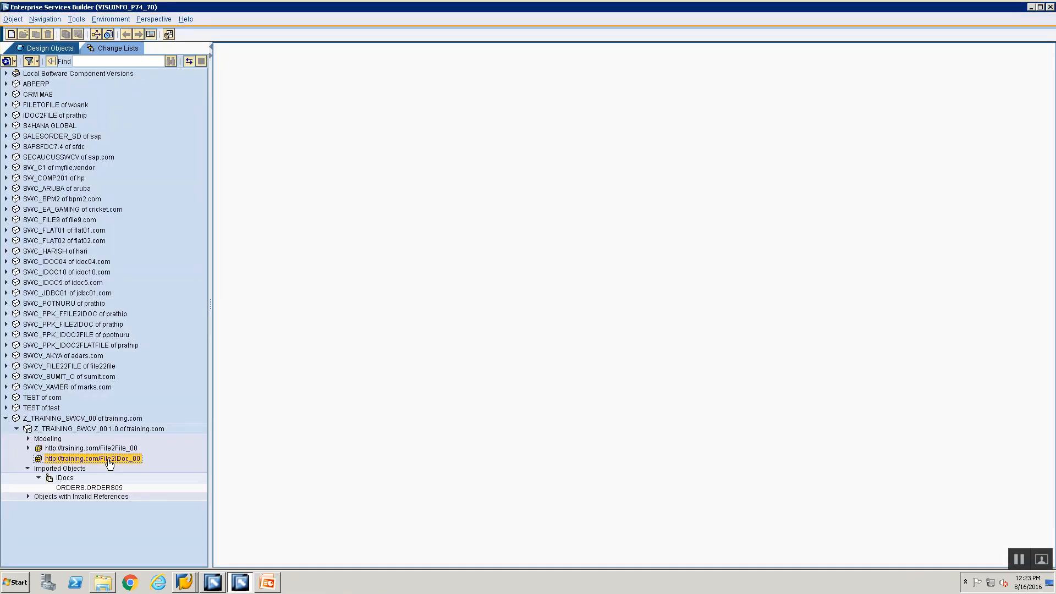
{"action": "right_click", "coordinate": [110, 464]}
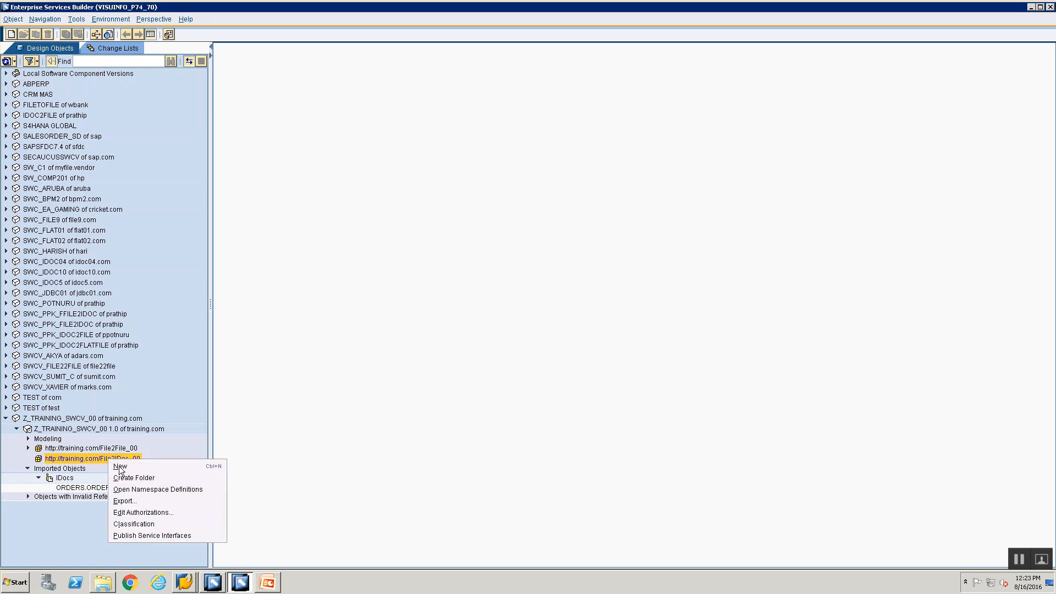
{"action": "left_click", "coordinate": [120, 467]}
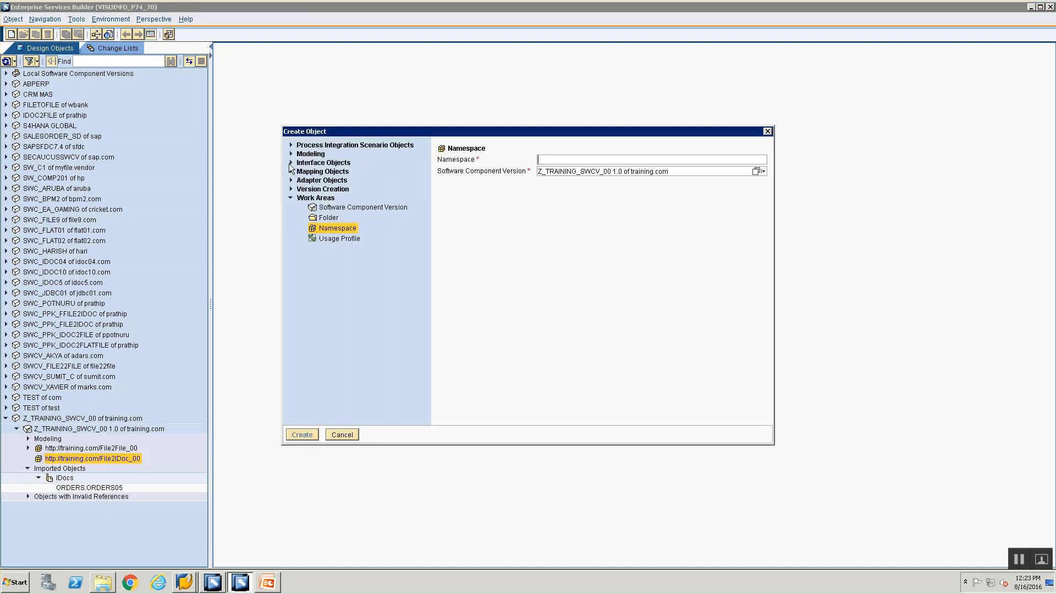
{"action": "left_click", "coordinate": [291, 163]}
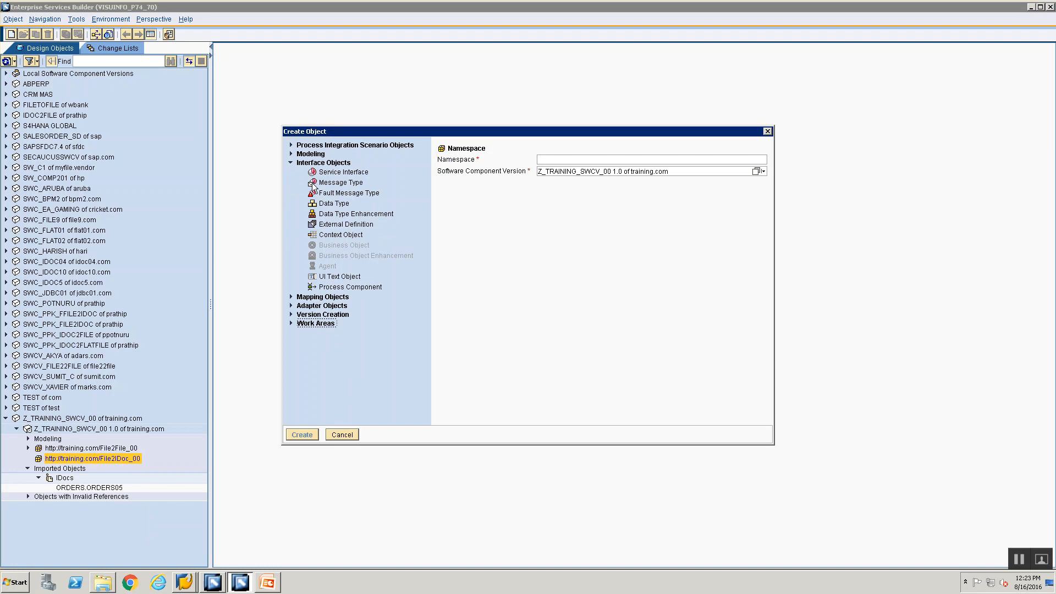
{"action": "left_click", "coordinate": [331, 204]}
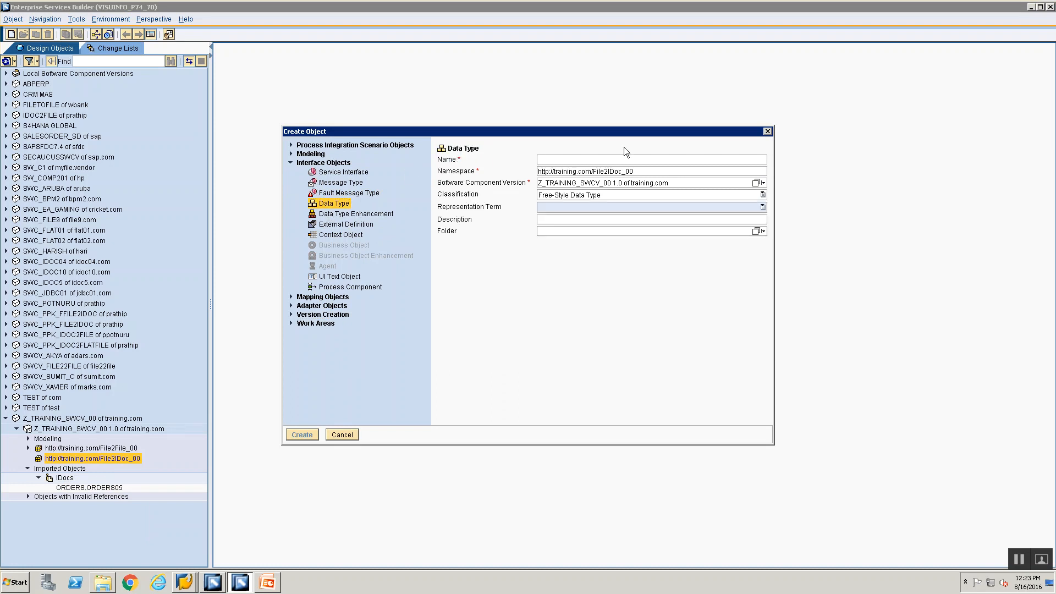
{"action": "type", "text": "DT"}
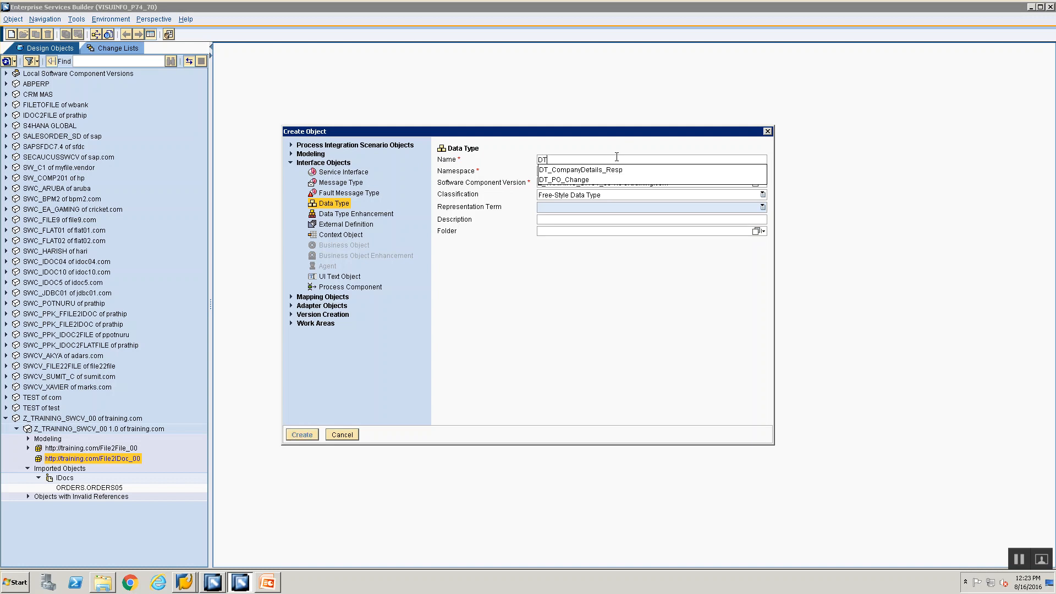
{"action": "type", "text": "_File2"}
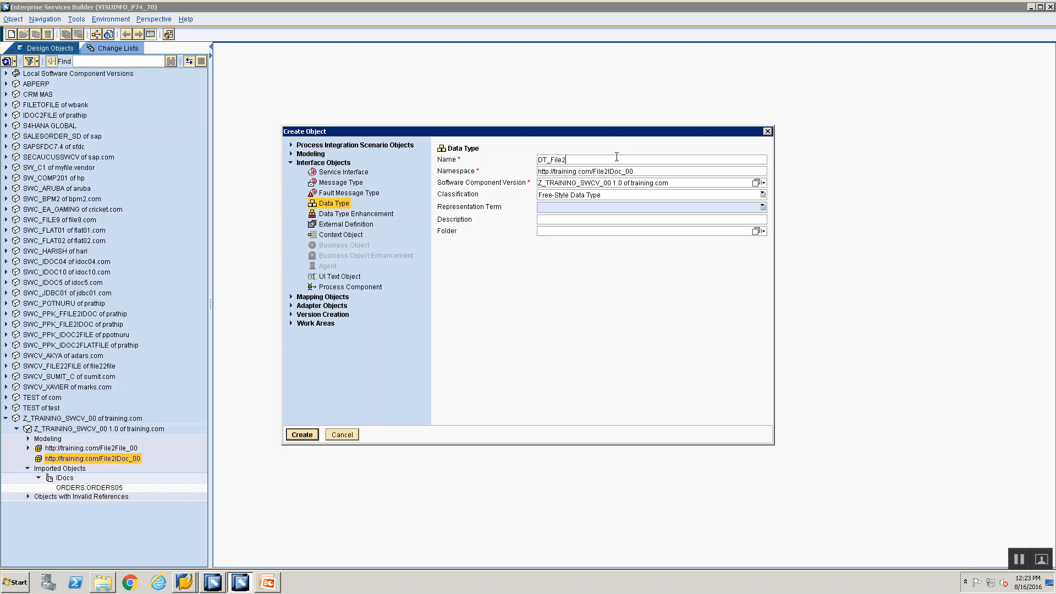
{"action": "type", "text": "IDoc_Src_00"}
{"action": "key", "text": "Return"}
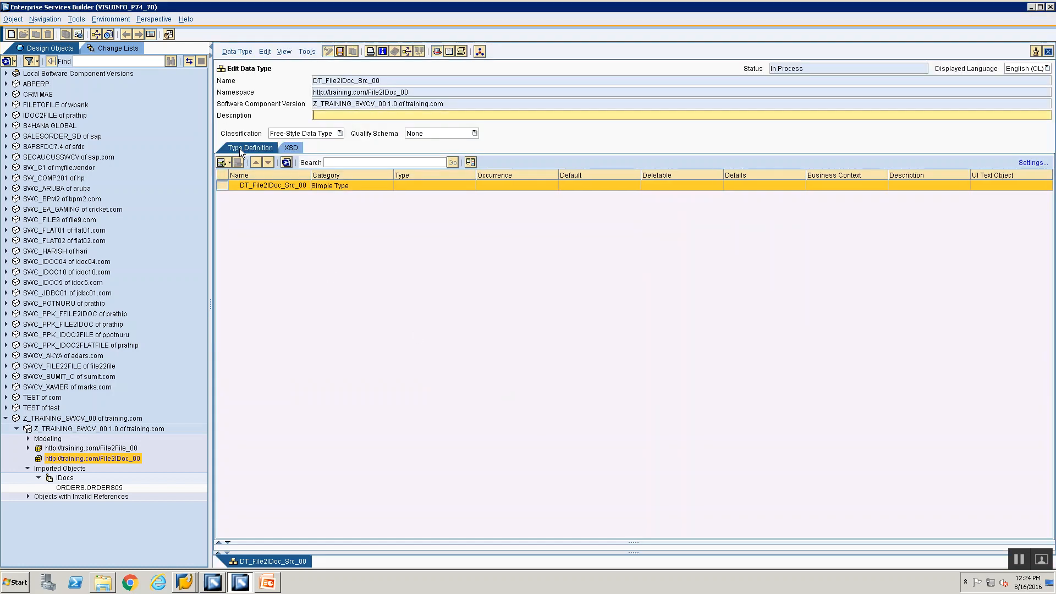
{"action": "key", "text": "alt+Tab"}
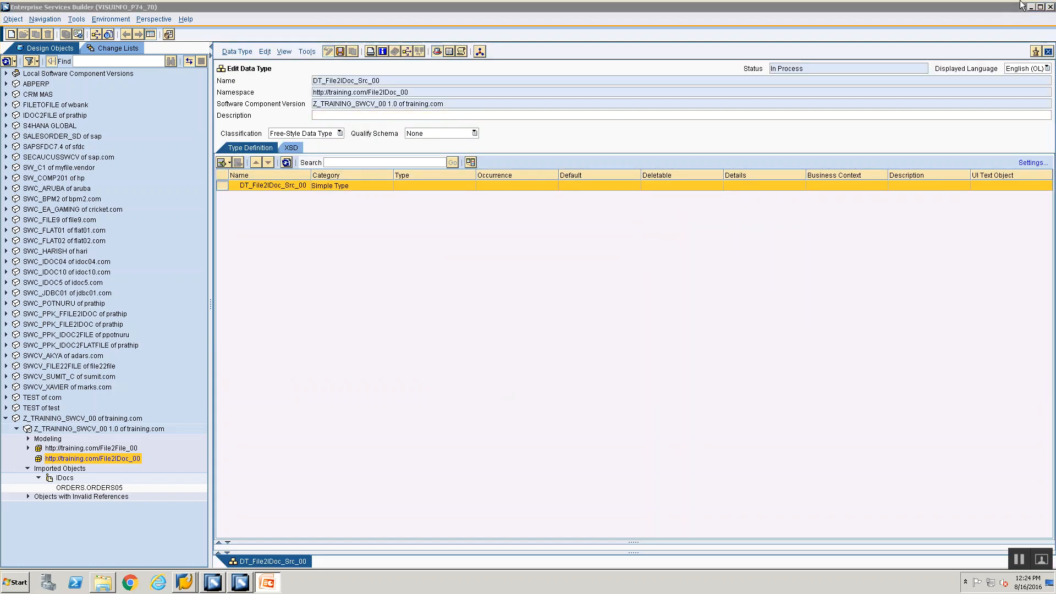
{"action": "left_click", "coordinate": [1030, 5]}
{"action": "left_click", "coordinate": [1029, 6]}
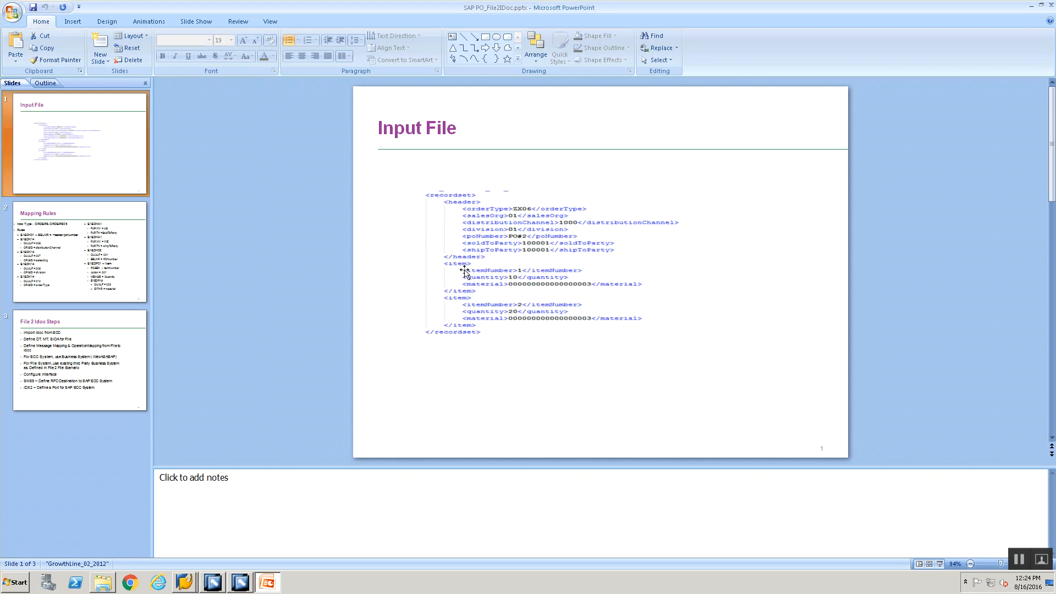
{"action": "key", "text": "alt+Tab"}
{"action": "key", "text": "alt+Tab"}
{"action": "key", "text": "alt+Tab"}
{"action": "key", "text": "alt+Tab"}
{"action": "key", "text": "alt+Tab"}
{"action": "key", "text": "alt+Tab"}
{"action": "key", "text": "alt+Tab"}
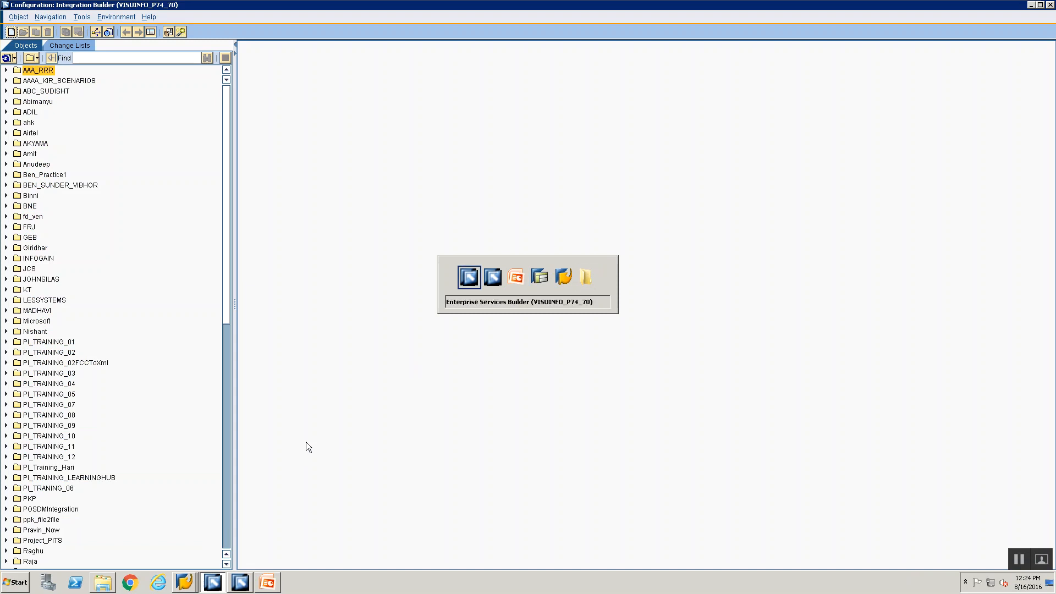
{"action": "left_click", "coordinate": [240, 582]}
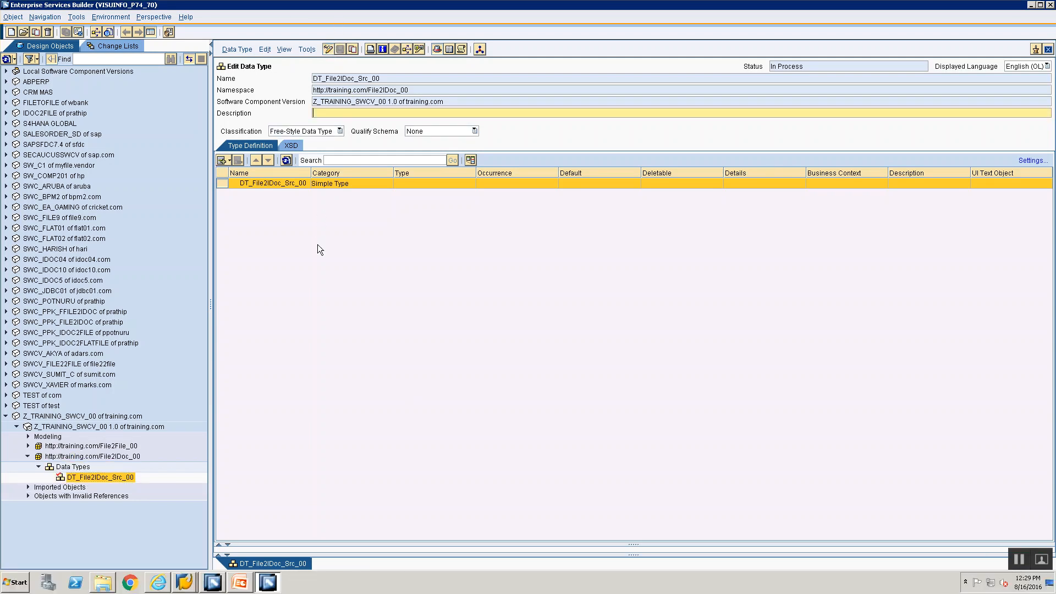
{"action": "key", "text": "alt+Tab"}
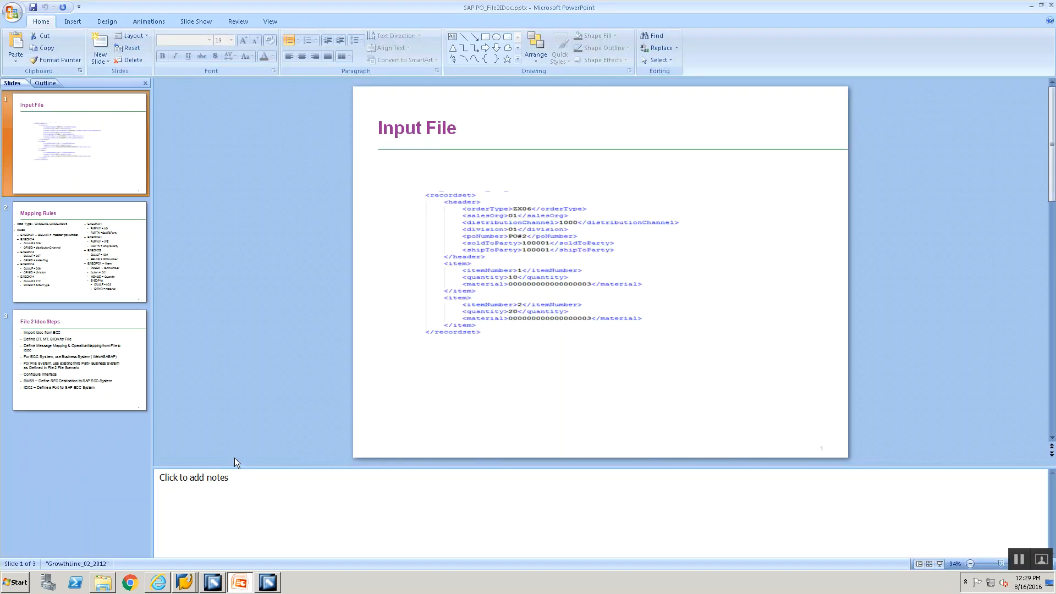
{"action": "key", "text": "alt+Tab"}
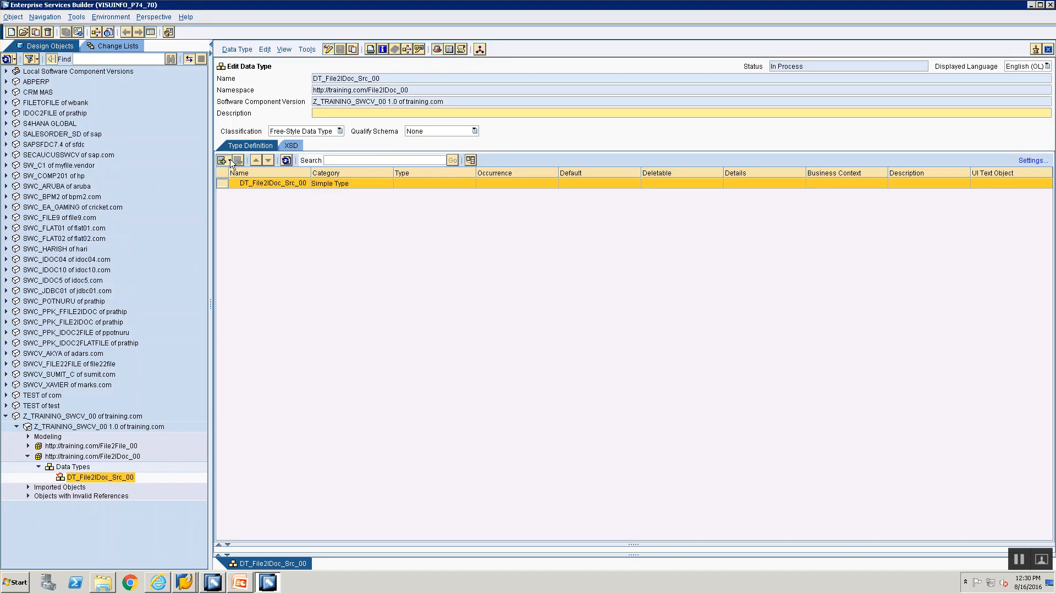
Step: Add a recordset subelement under DT_File2IDoc_Src_00
{"action": "left_click", "coordinate": [225, 160]}
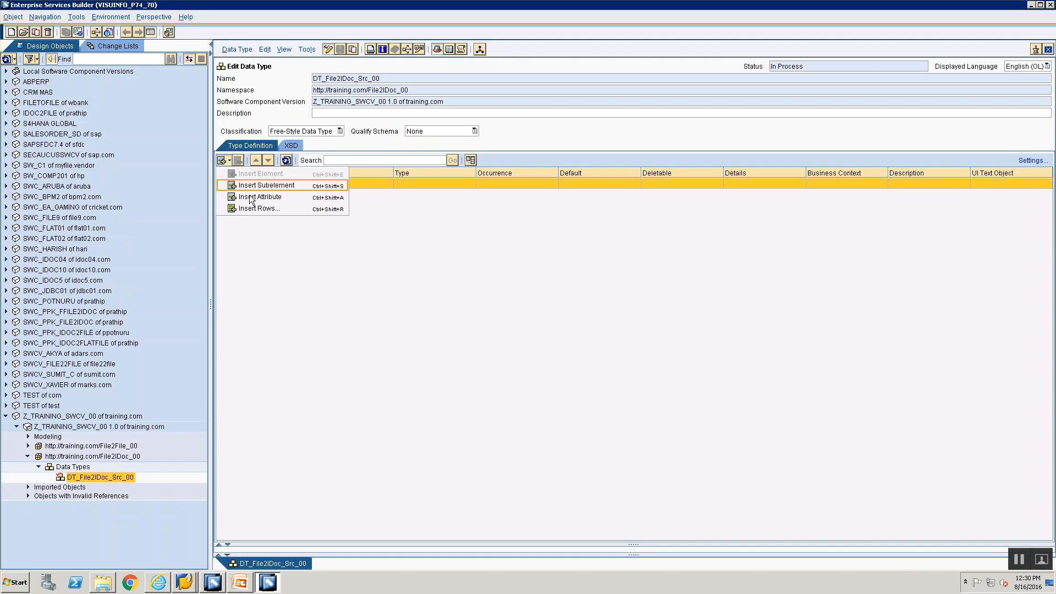
{"action": "left_click", "coordinate": [241, 187]}
{"action": "type", "text": "recordset"}
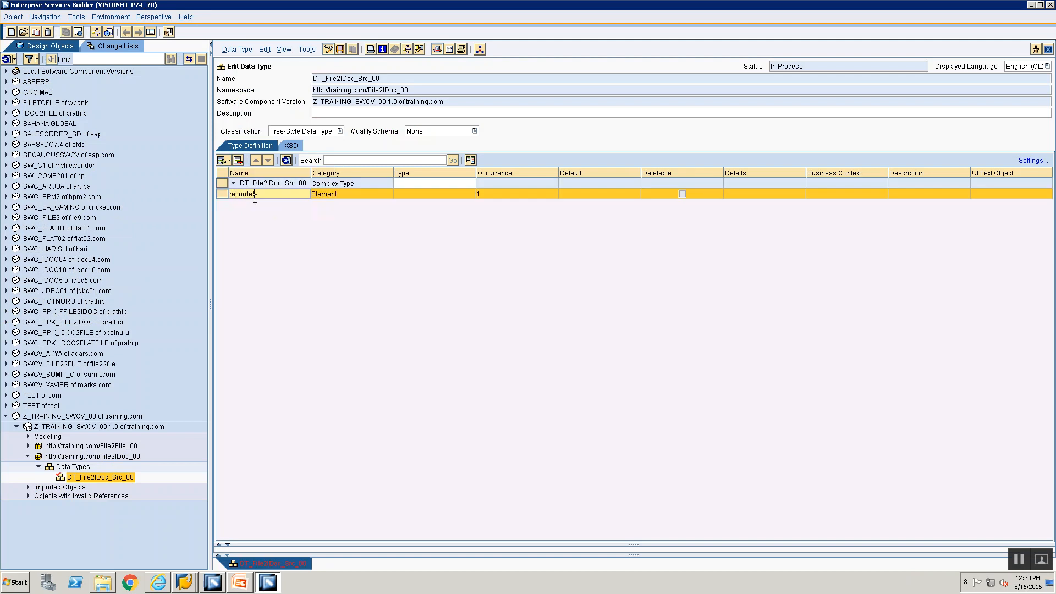
{"action": "key", "text": "BackSpace"}
{"action": "key", "text": "BackSpace"}
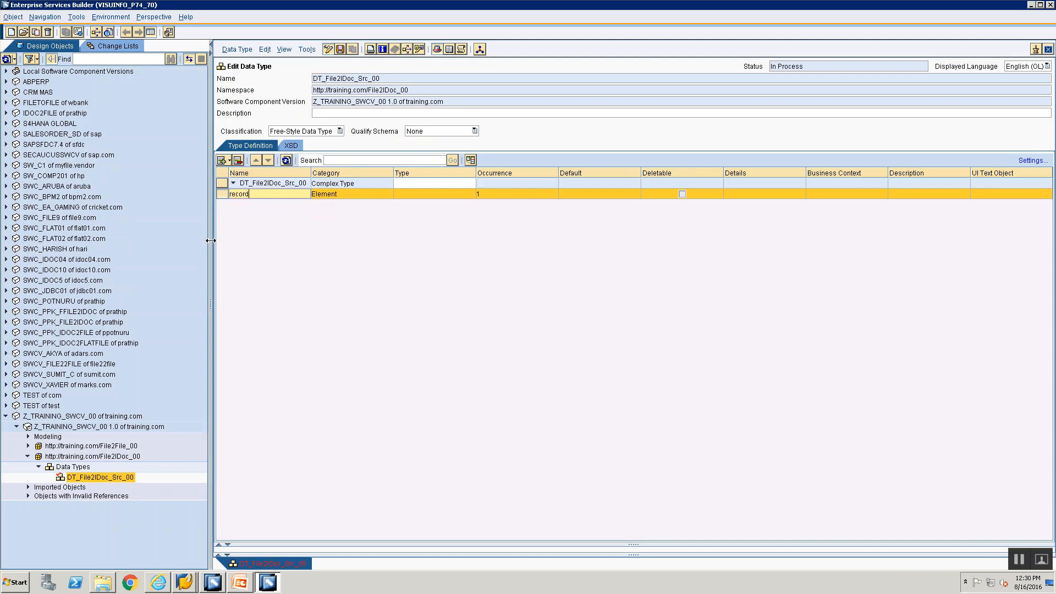
{"action": "type", "text": "set"}
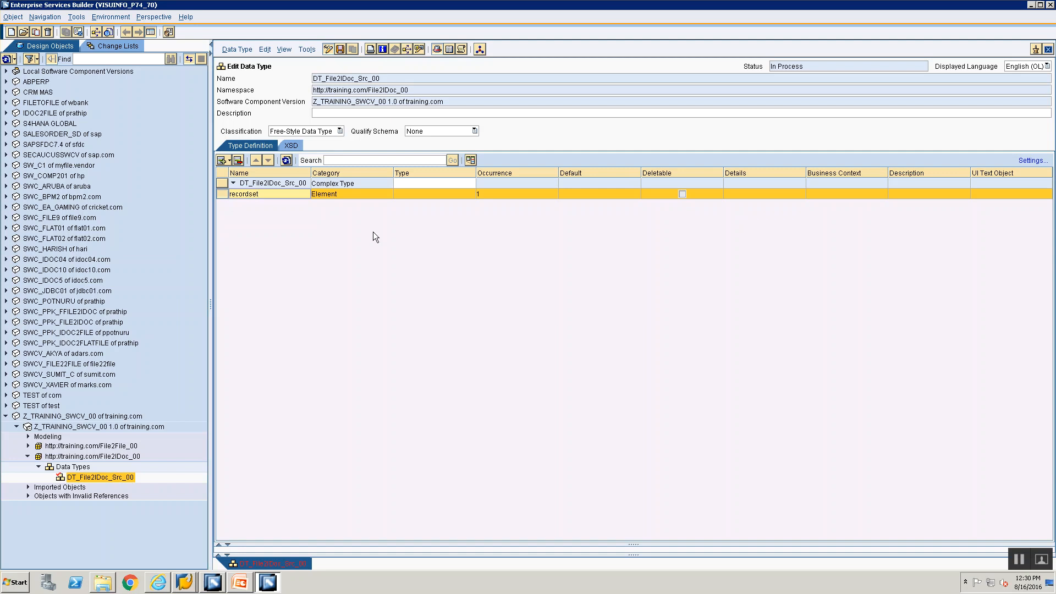
{"action": "left_click", "coordinate": [387, 231]}
{"action": "left_click", "coordinate": [522, 196]}
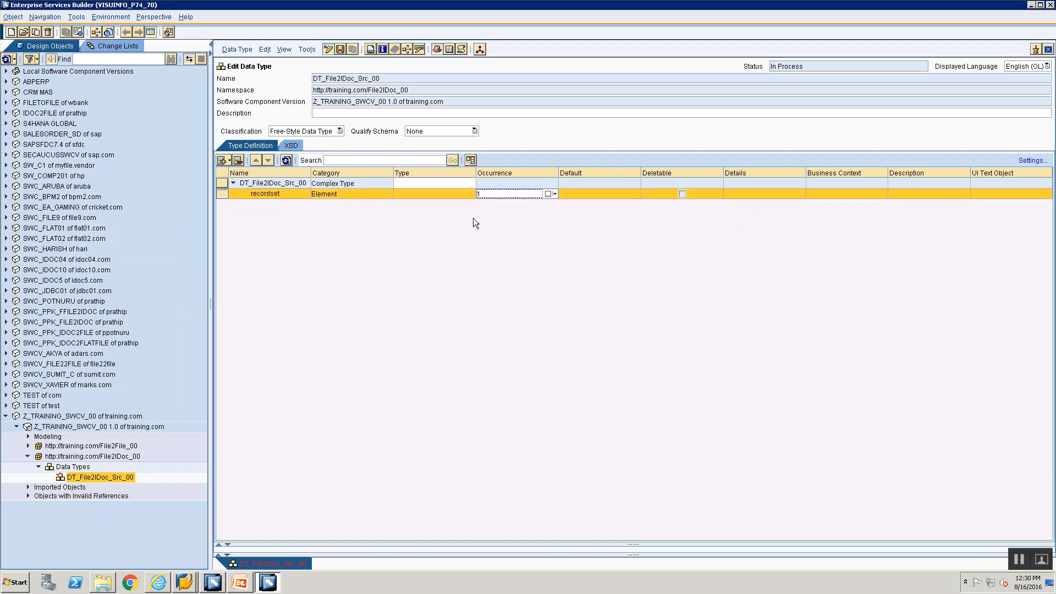
Step: Add a header element under recordset, checking the Input File slide
{"action": "left_click", "coordinate": [232, 161]}
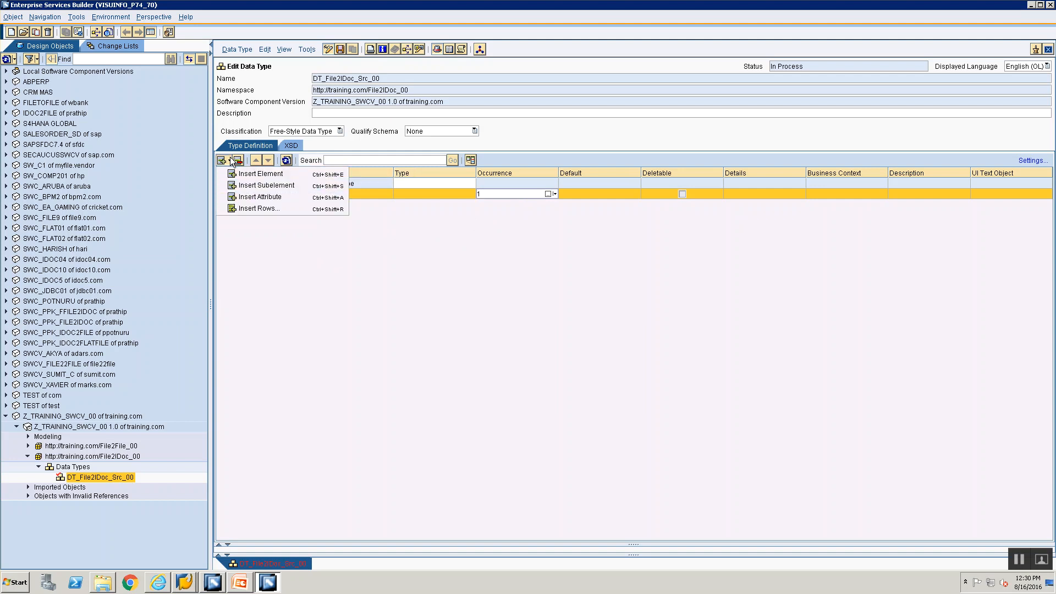
{"action": "left_click", "coordinate": [256, 188]}
{"action": "key", "text": "alt+Tab"}
{"action": "key", "text": "alt+Tab"}
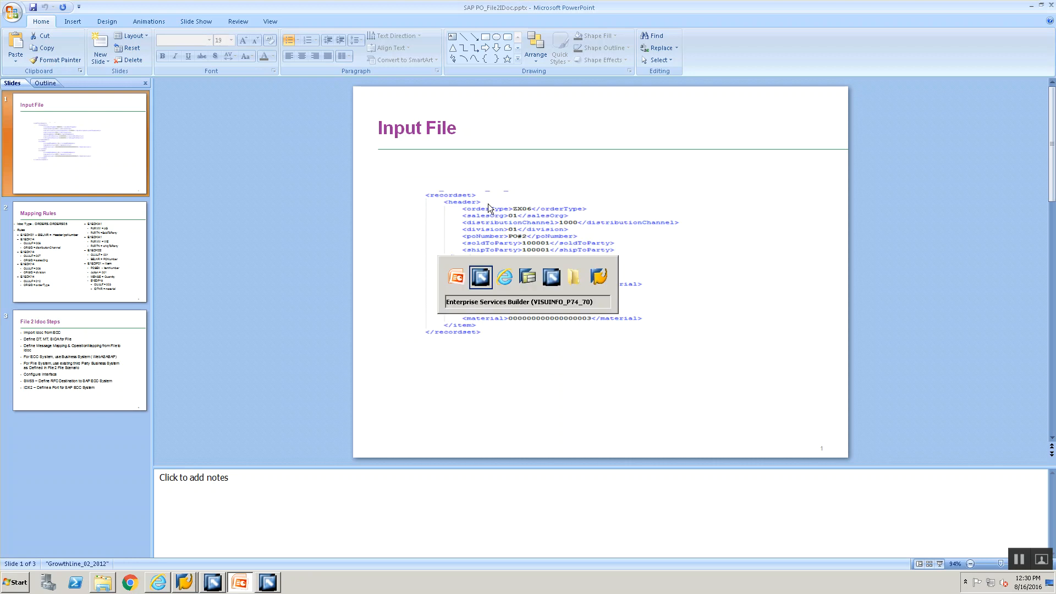
{"action": "type", "text": "header"}
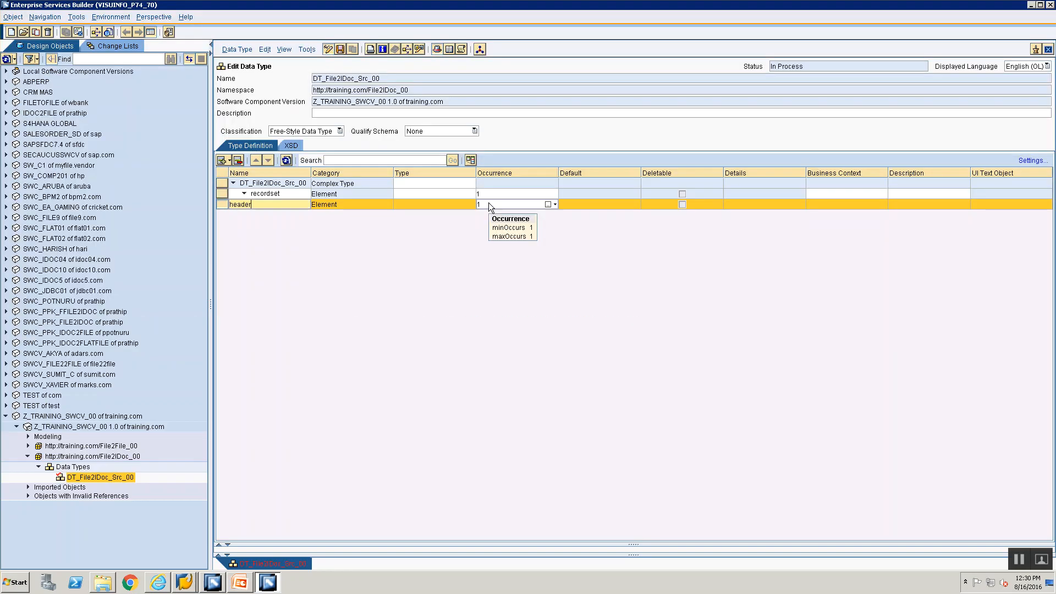
{"action": "left_click", "coordinate": [457, 230]}
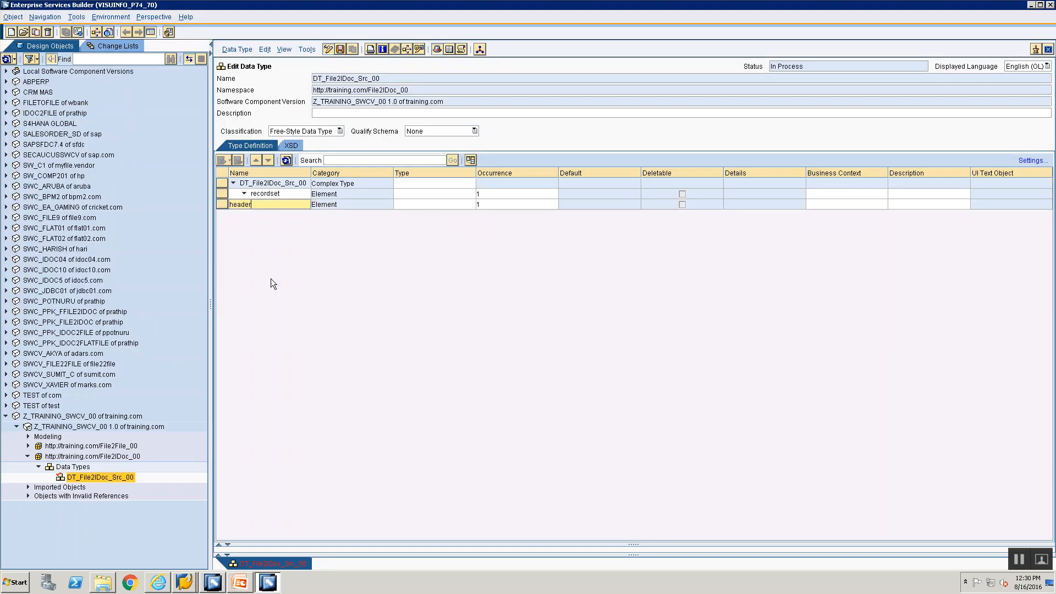
{"action": "left_click", "coordinate": [344, 205]}
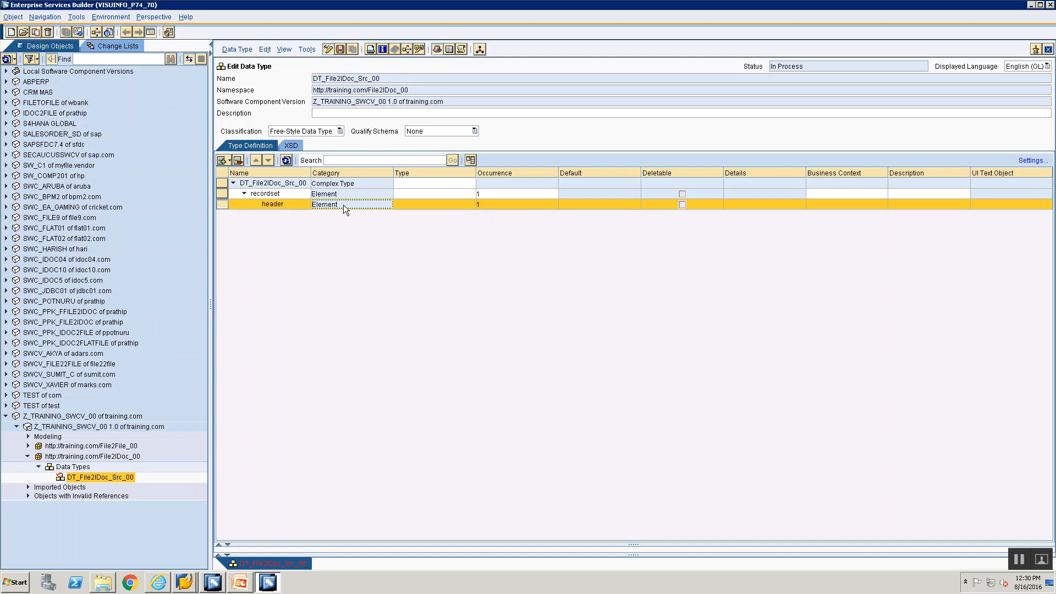
Step: Add an orderType subelement under header
{"action": "left_click", "coordinate": [230, 161]}
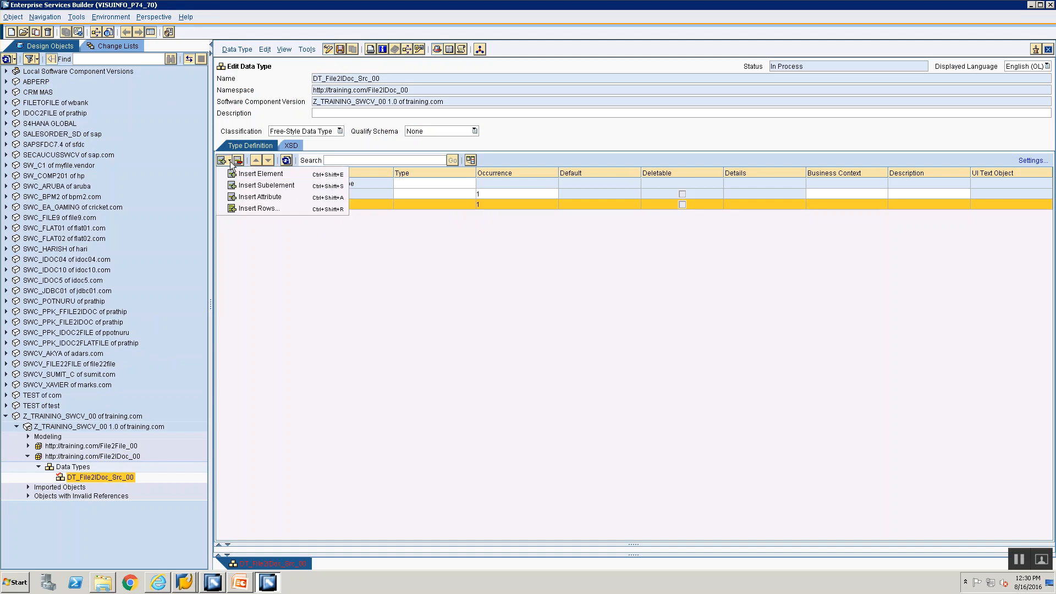
{"action": "left_click", "coordinate": [251, 186]}
{"action": "key", "text": "alt+Tab"}
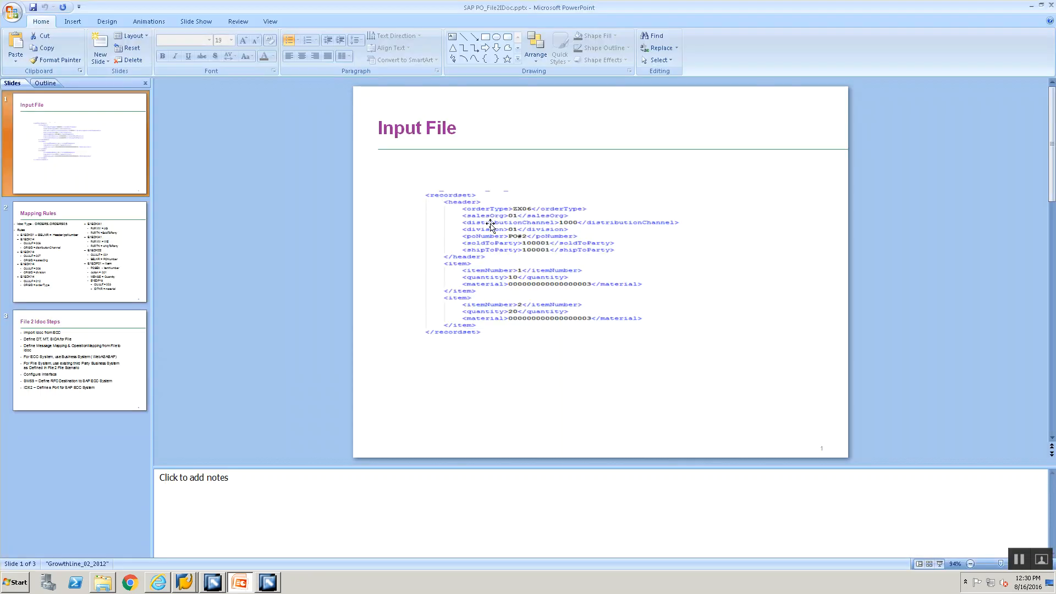
{"action": "key", "text": "alt+Tab"}
{"action": "type", "text": "orderT"}
{"action": "type", "text": "ypp"}
{"action": "key", "text": "BackSpace"}
Step: Finish naming orderType and set its type to xsd:string
{"action": "type", "text": "e"}
{"action": "left_click", "coordinate": [471, 216]}
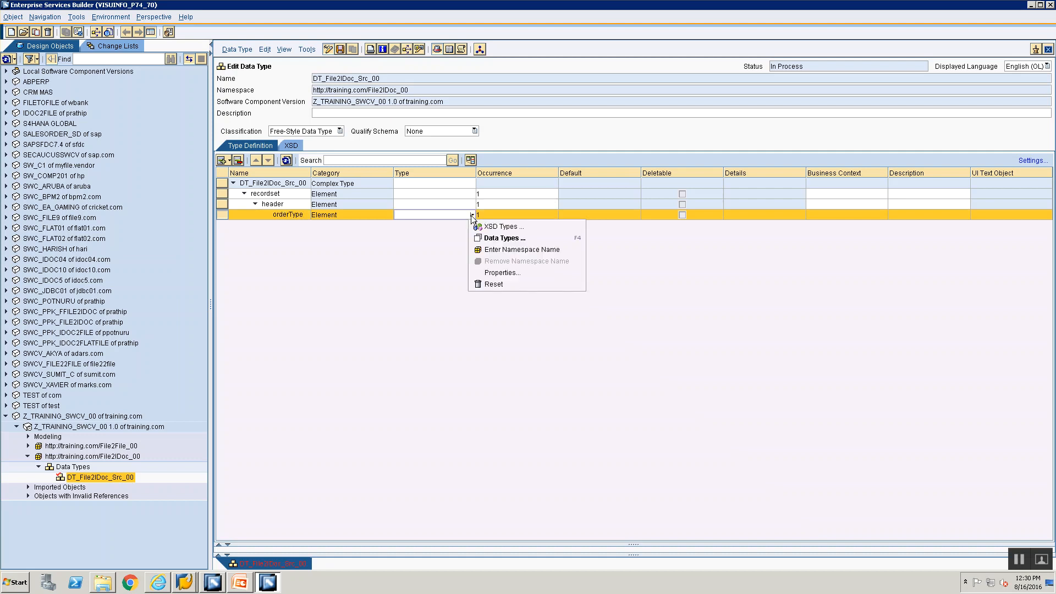
{"action": "left_click", "coordinate": [477, 227]}
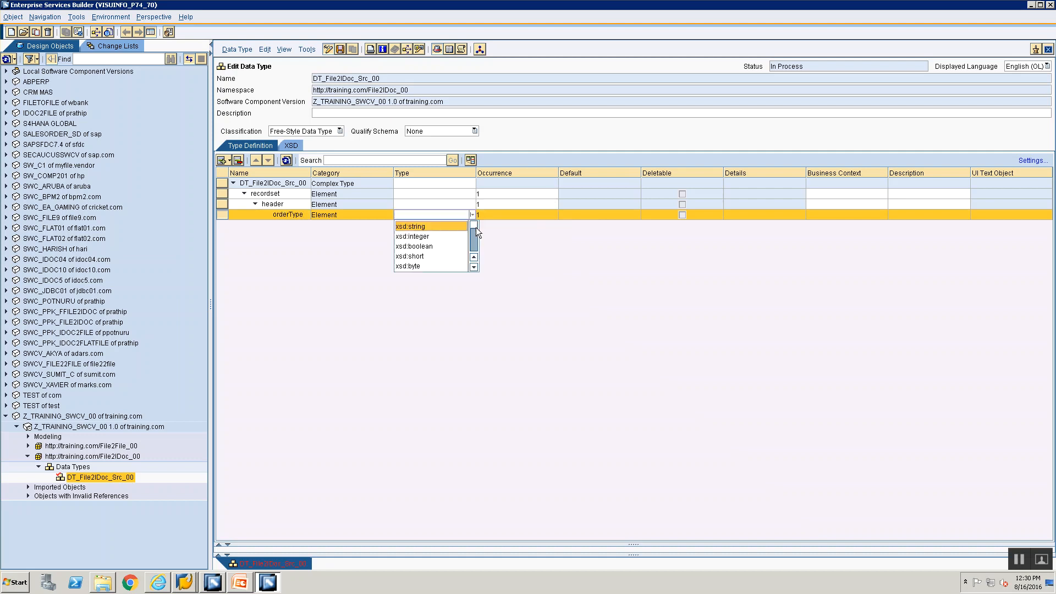
{"action": "left_click", "coordinate": [436, 226]}
{"action": "left_click", "coordinate": [531, 215]}
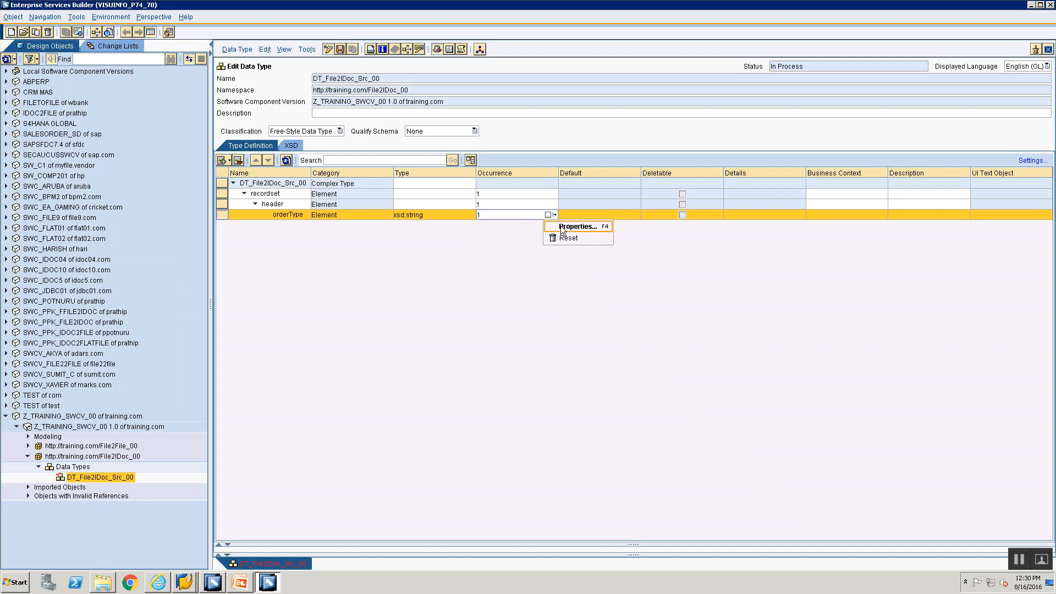
{"action": "left_click", "coordinate": [422, 238]}
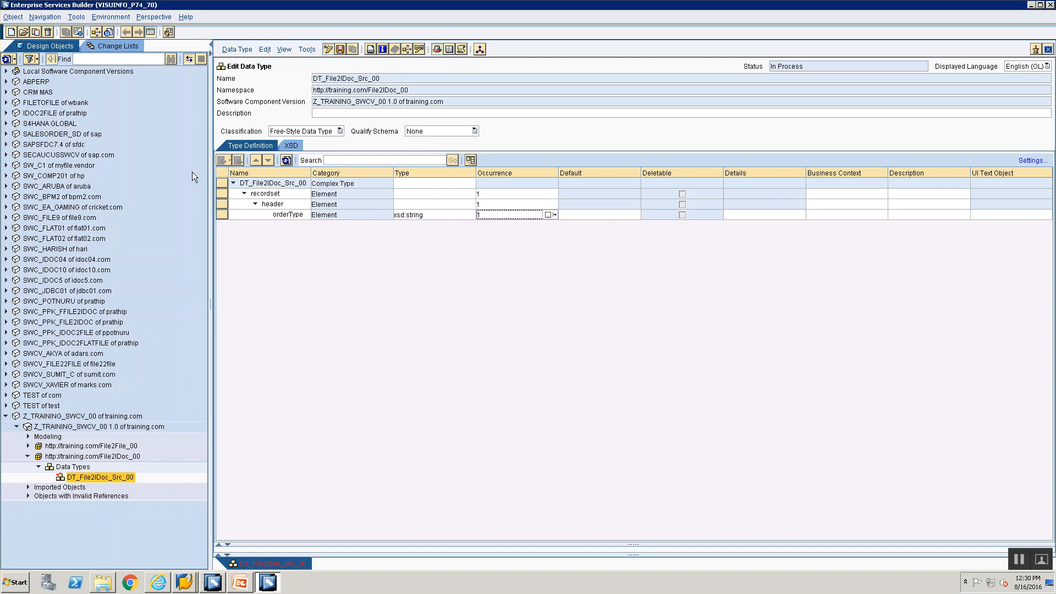
Step: Add salesOrg and distributionChannel elements below orderType
{"action": "left_click", "coordinate": [220, 214]}
{"action": "left_click", "coordinate": [229, 160]}
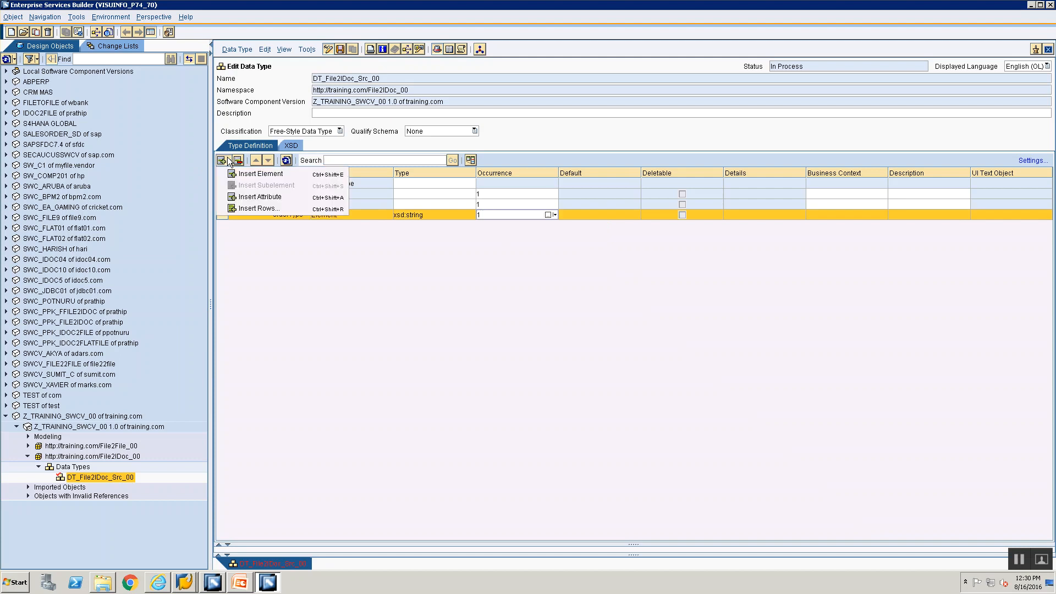
{"action": "left_click", "coordinate": [238, 174]}
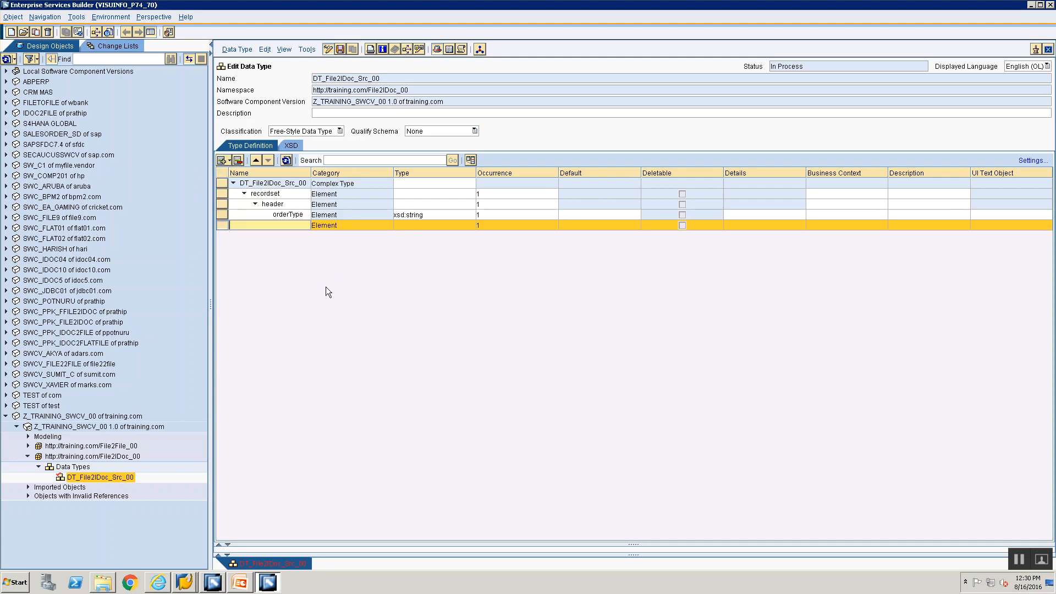
{"action": "key", "text": "alt+Tab"}
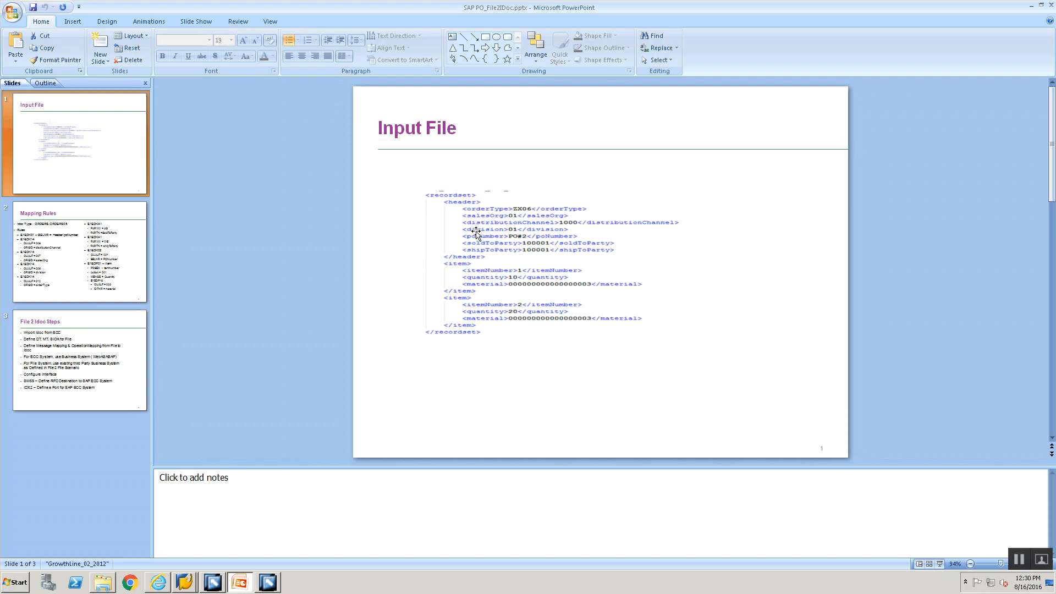
{"action": "key", "text": "alt+Tab"}
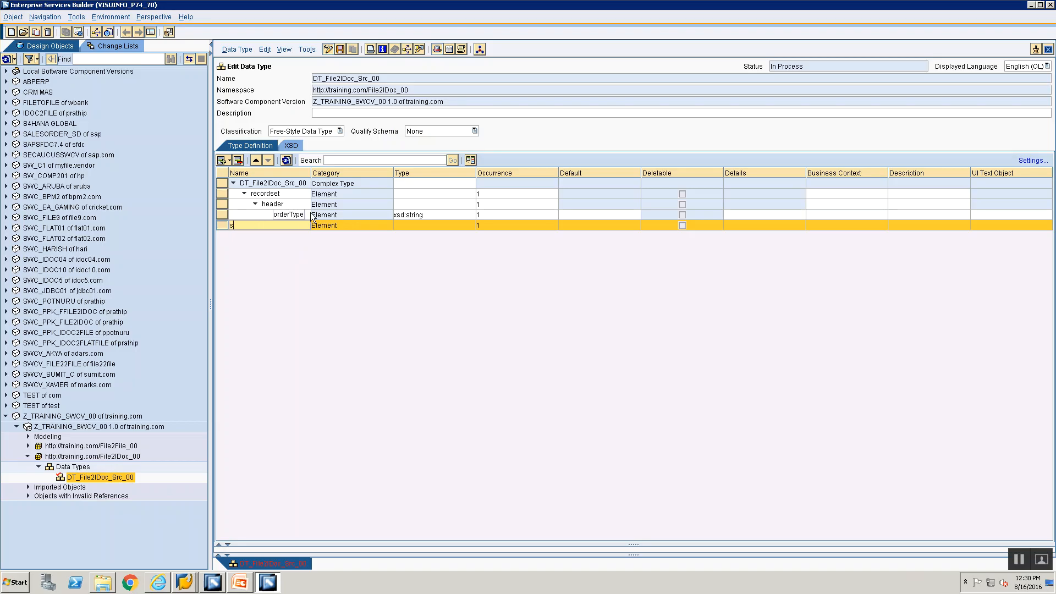
{"action": "type", "text": "salesOrg"}
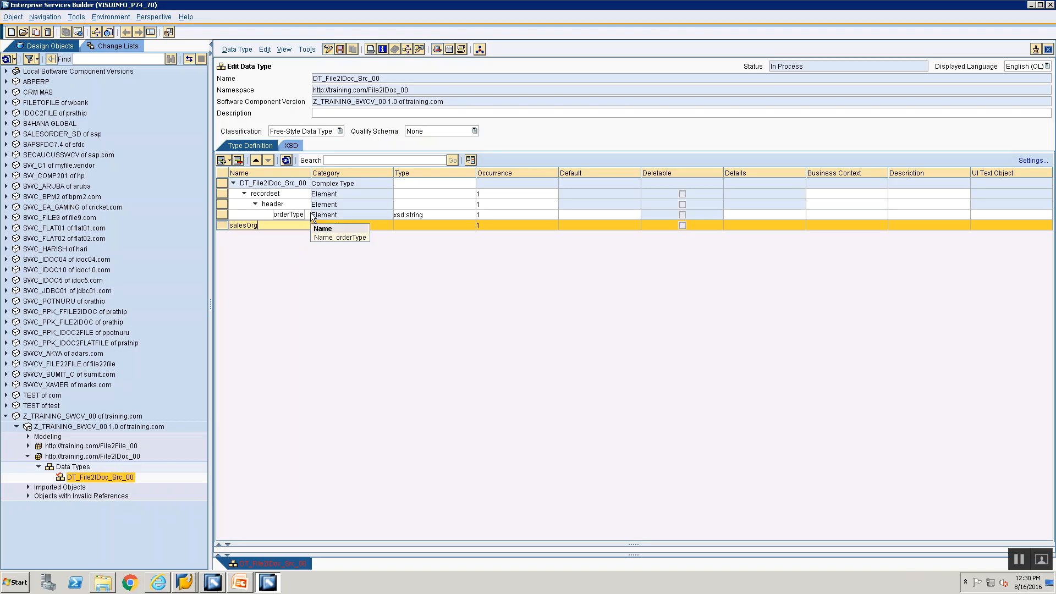
{"action": "key", "text": "Return"}
{"action": "left_click", "coordinate": [230, 161]}
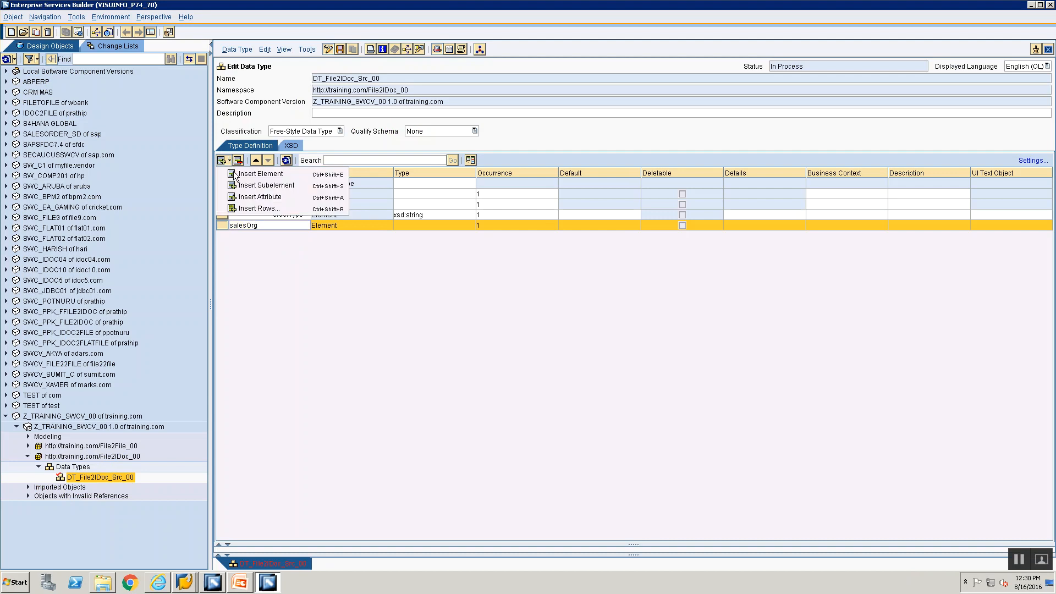
{"action": "left_click", "coordinate": [242, 175]}
{"action": "type", "text": "distributionChan"}
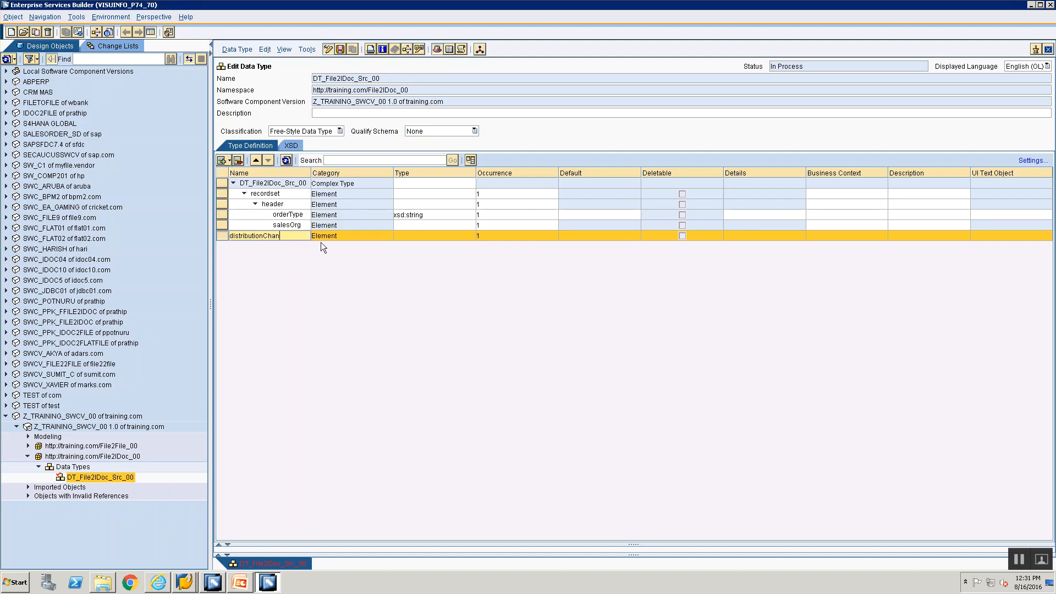
{"action": "key", "text": "alt+Tab"}
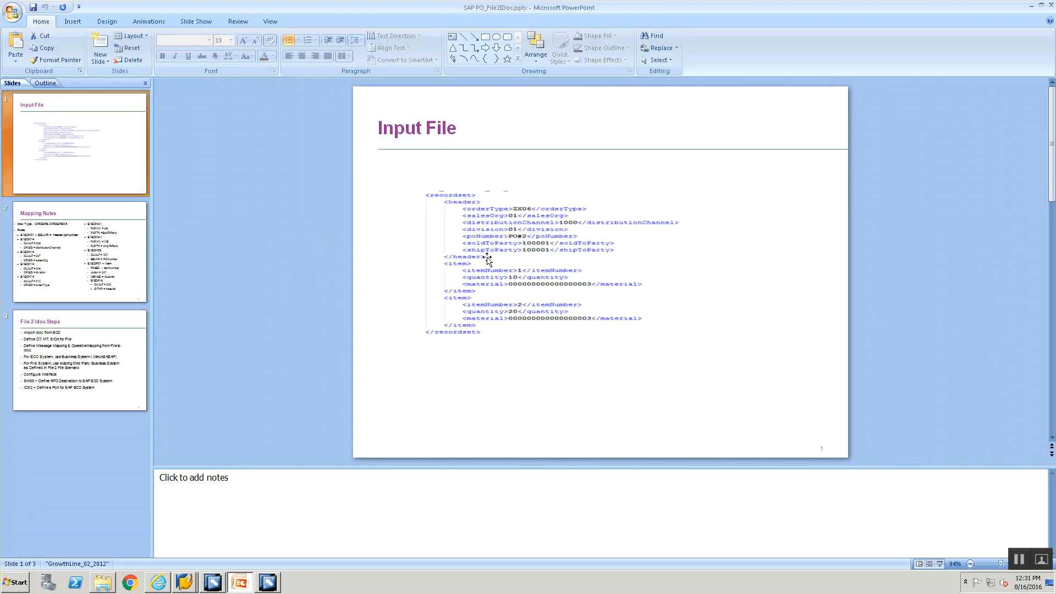
{"action": "key", "text": "alt+Tab"}
{"action": "type", "text": "nel"}
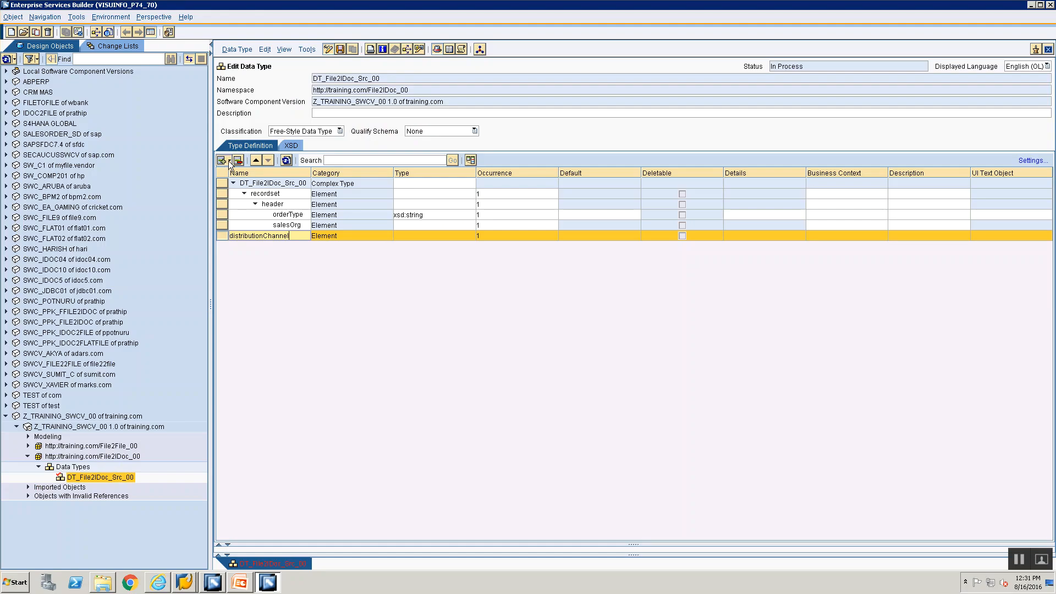
Step: Insert four more empty element rows below distributionChannel
{"action": "left_click", "coordinate": [228, 160]}
{"action": "left_click", "coordinate": [233, 174]}
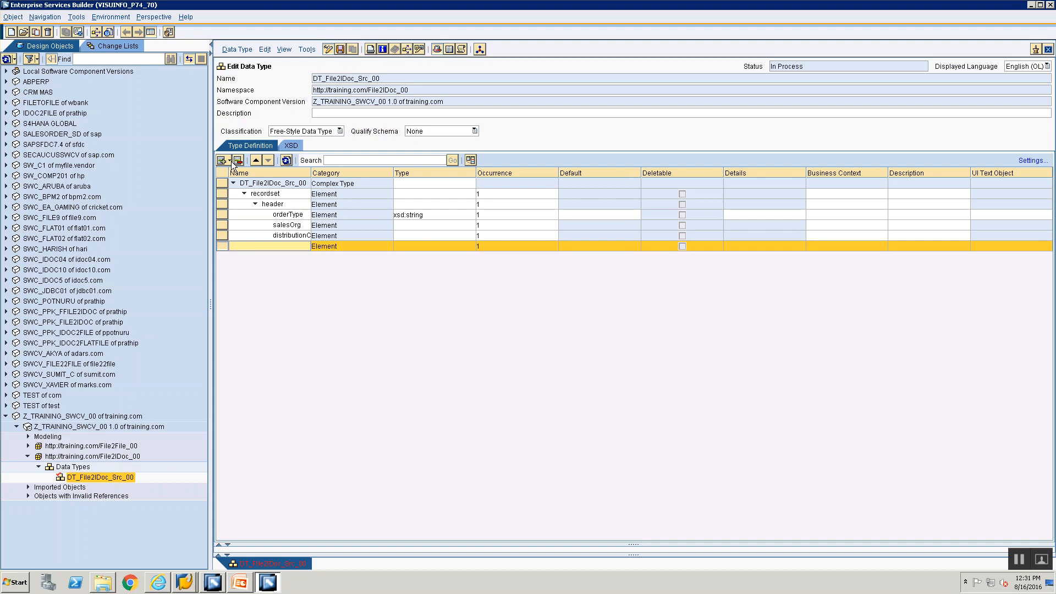
{"action": "left_click", "coordinate": [229, 161]}
{"action": "left_click", "coordinate": [233, 174]}
{"action": "left_click", "coordinate": [229, 161]}
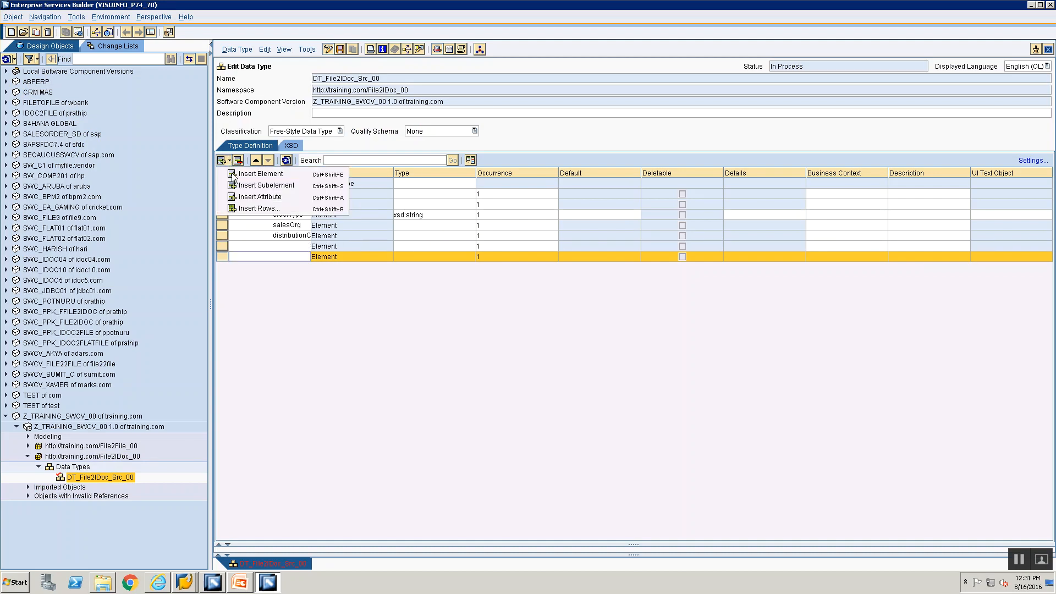
{"action": "left_click", "coordinate": [232, 173]}
{"action": "left_click", "coordinate": [228, 160]}
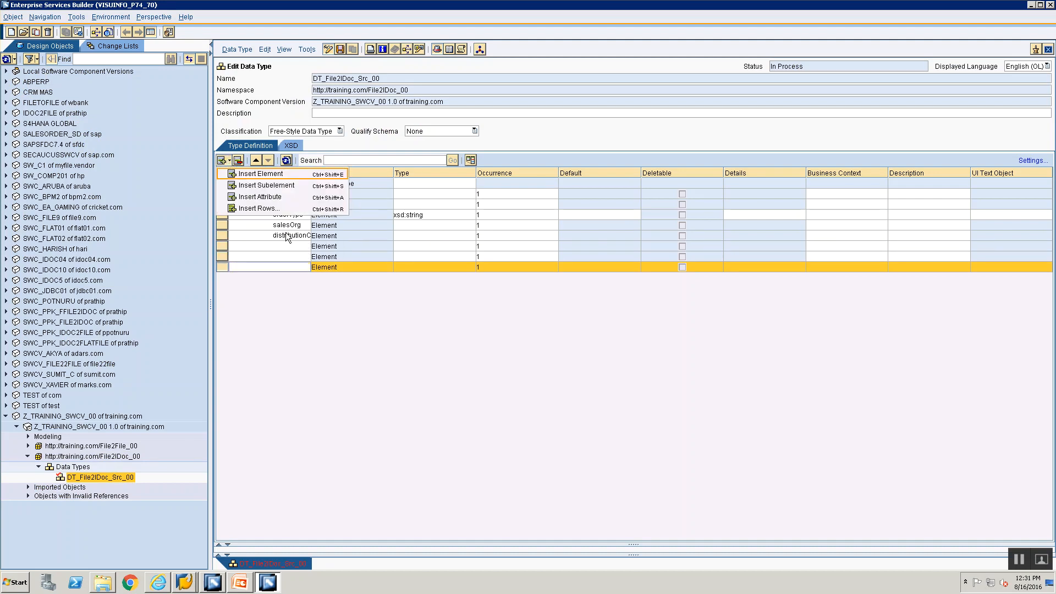
{"action": "left_click", "coordinate": [261, 174]}
Step: Name the new rows division, ponumber, soldToParty and shipToParty
{"action": "left_click", "coordinate": [284, 247]}
{"action": "type", "text": "division"}
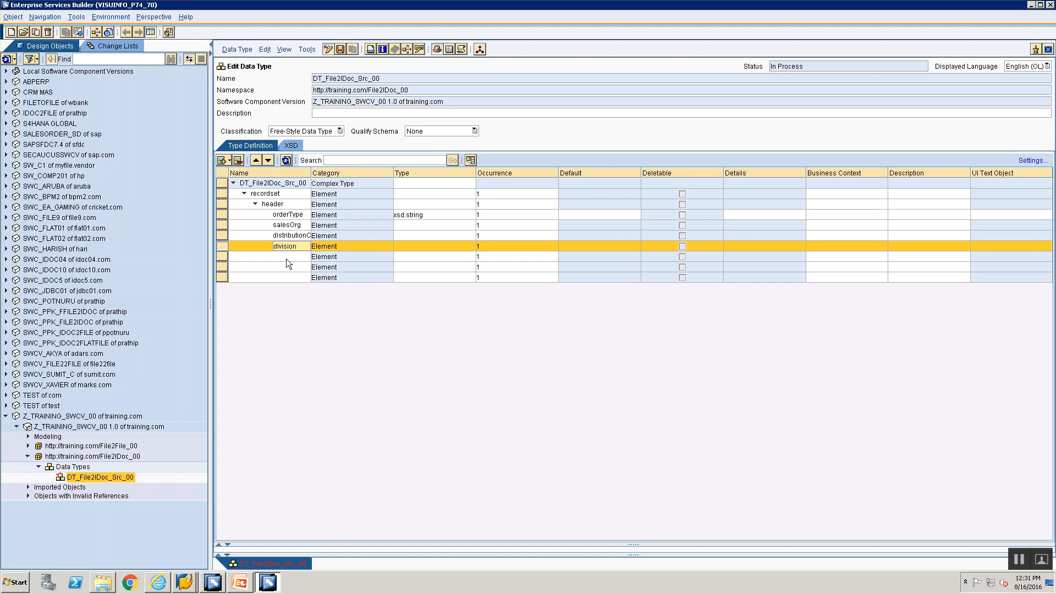
{"action": "left_click", "coordinate": [286, 257]}
{"action": "type", "text": "ponumber"}
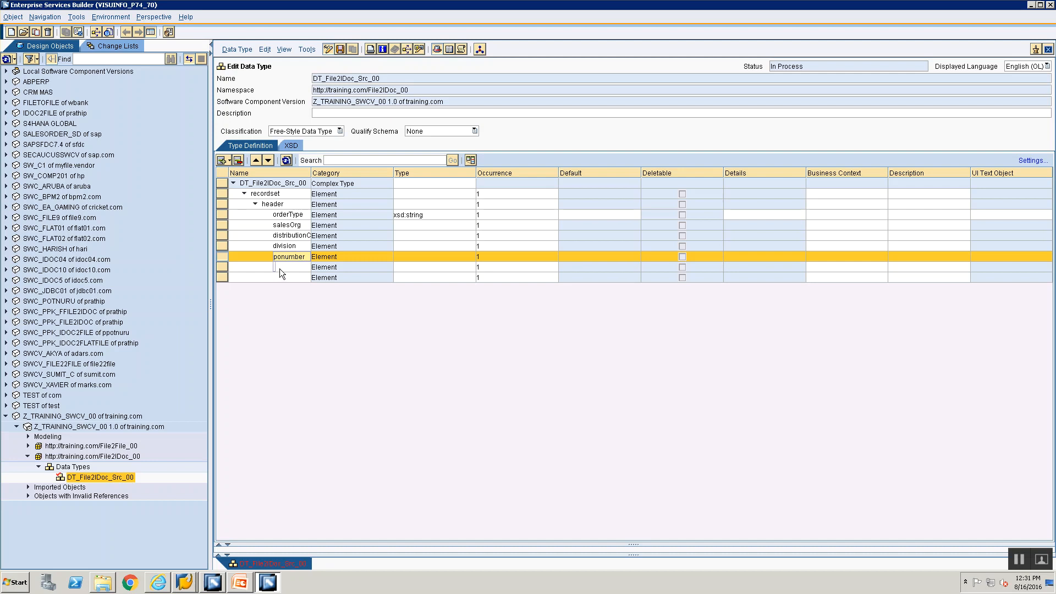
{"action": "left_click", "coordinate": [280, 268]}
{"action": "type", "text": "soldto"}
{"action": "key", "text": "BackSpace"}
{"action": "key", "text": "BackSpace"}
{"action": "key", "text": "BackSpace"}
{"action": "type", "text": "ToParty"}
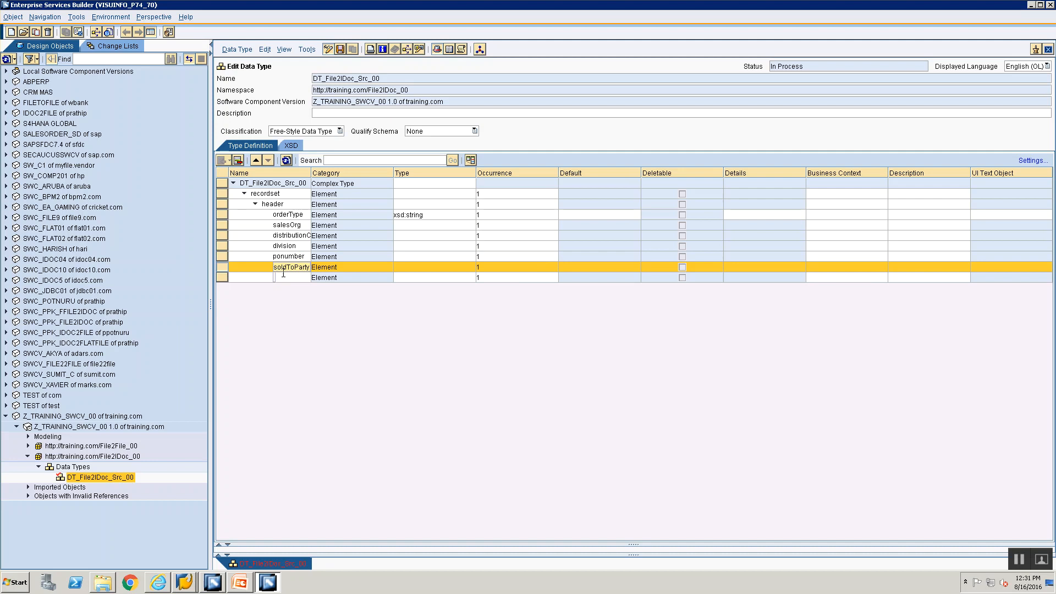
{"action": "left_click", "coordinate": [283, 276]}
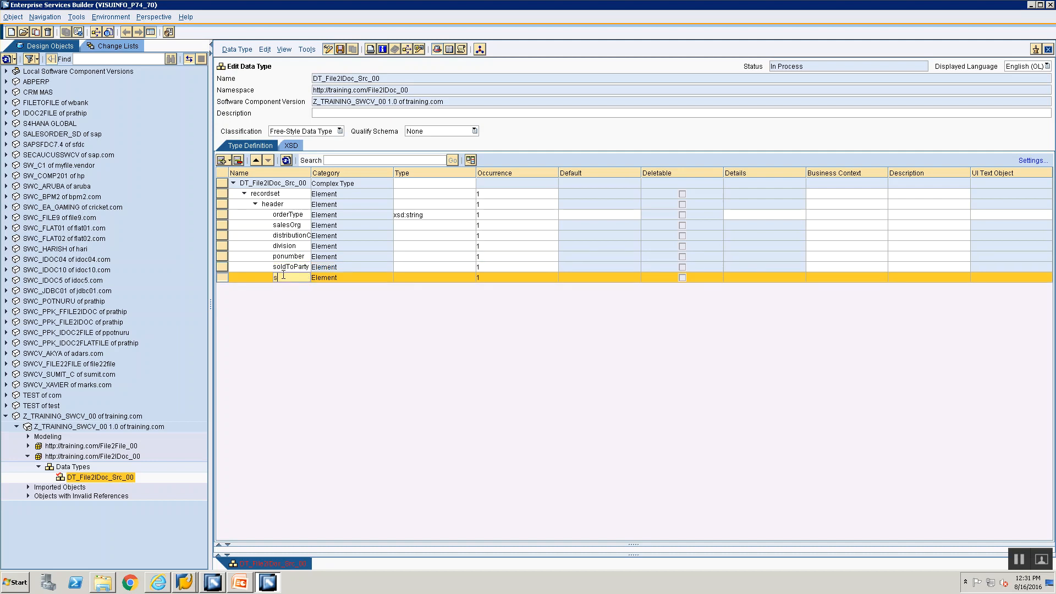
{"action": "type", "text": "shipToParty"}
Step: Copy xsd:string from orderType into the Type of salesOrg through shipToParty
{"action": "left_click_drag", "start_coordinate": [328, 174], "coordinate": [342, 175]}
{"action": "left_click", "coordinate": [457, 218]}
{"action": "key", "text": "ctrl+c"}
{"action": "left_click", "coordinate": [446, 225]}
{"action": "key", "text": "ctrl+v"}
{"action": "left_click", "coordinate": [445, 232]}
{"action": "key", "text": "ctrl+v"}
{"action": "left_click", "coordinate": [445, 246]}
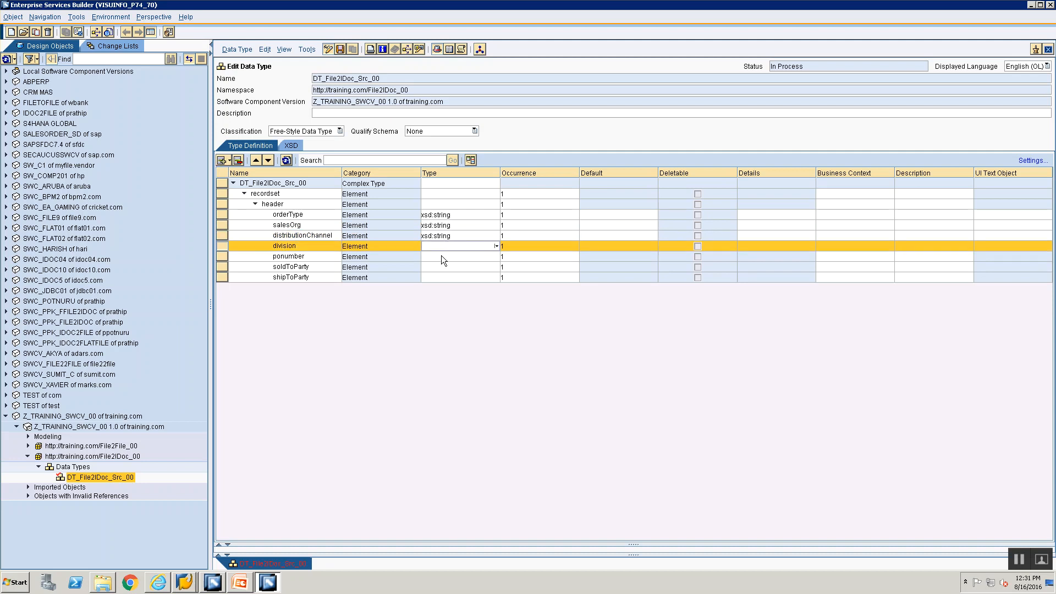
{"action": "key", "text": "ctrl+v"}
{"action": "left_click", "coordinate": [441, 256]}
{"action": "key", "text": "ctrl+v"}
{"action": "left_click", "coordinate": [446, 267]}
{"action": "key", "text": "ctrl+v"}
{"action": "left_click", "coordinate": [446, 277]}
{"action": "key", "text": "ctrl+v"}
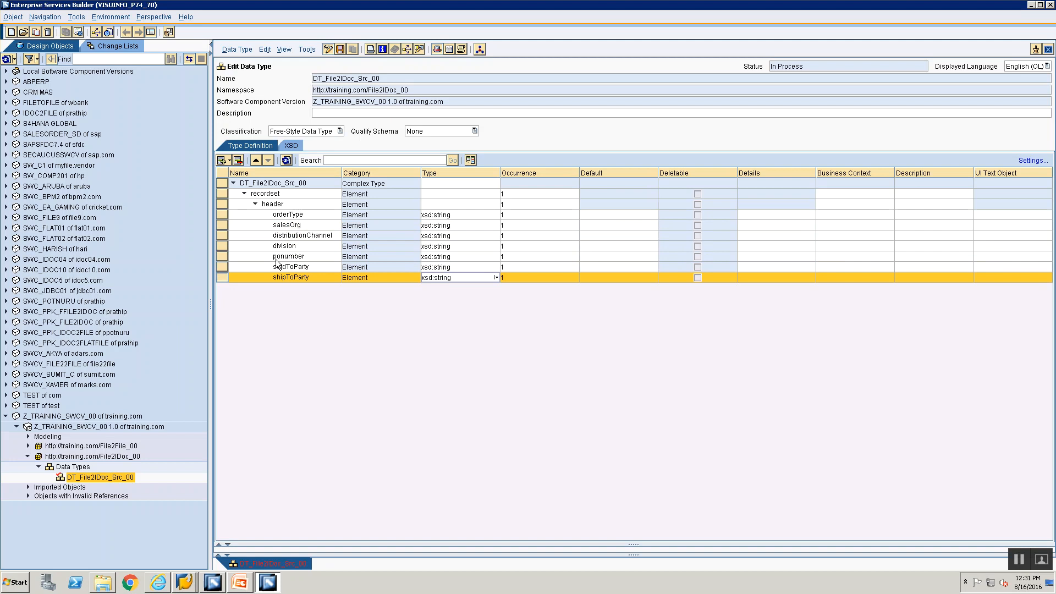
{"action": "left_click", "coordinate": [223, 204]}
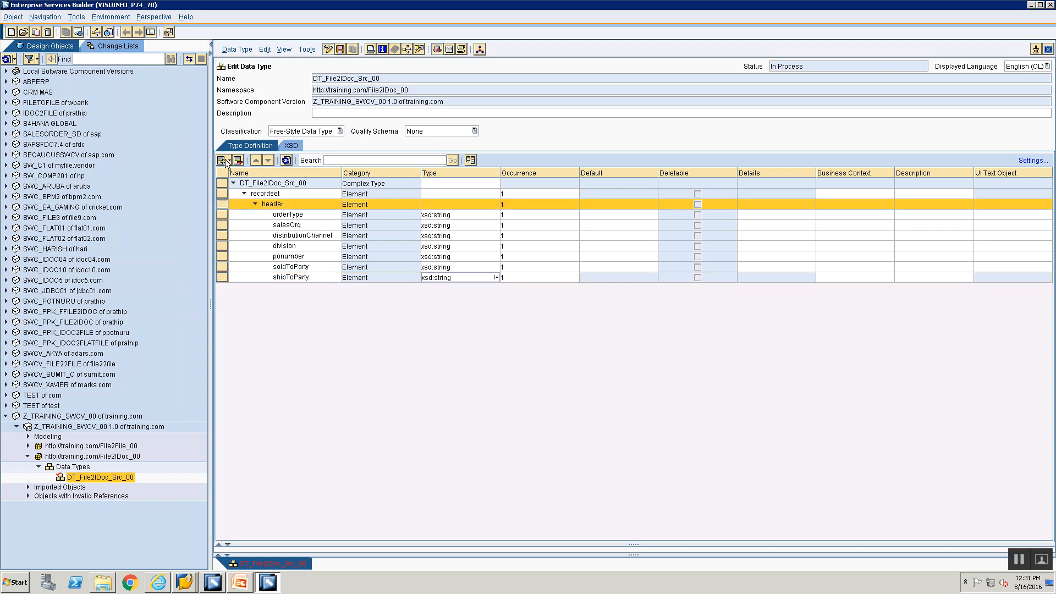
{"action": "key", "text": "alt+Tab"}
{"action": "key", "text": "alt+Tab"}
Step: Insert an item element beside header with maxOccurs set to unbounded
{"action": "left_click", "coordinate": [228, 161]}
{"action": "left_click", "coordinate": [236, 175]}
{"action": "type", "text": "item"}
{"action": "key", "text": "Return"}
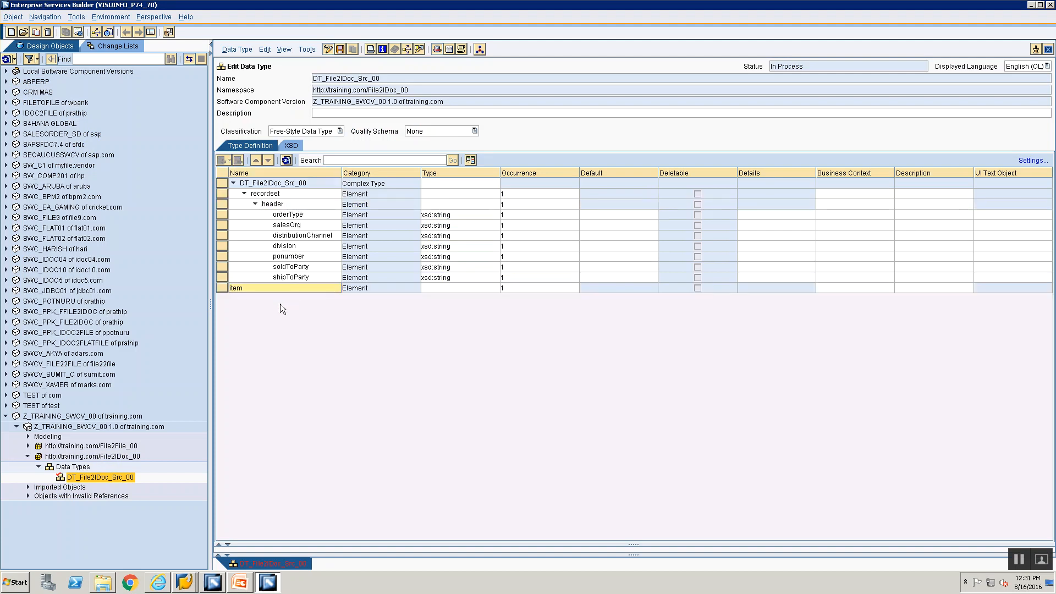
{"action": "double_click", "coordinate": [569, 289]}
{"action": "left_click", "coordinate": [585, 282]}
{"action": "left_click", "coordinate": [647, 291]}
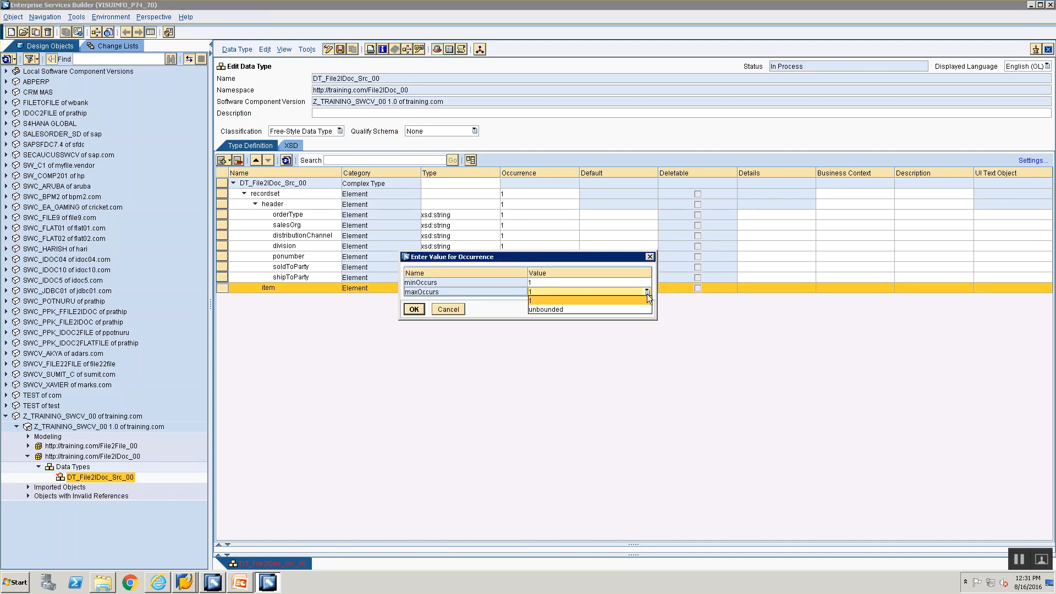
{"action": "left_click", "coordinate": [616, 309]}
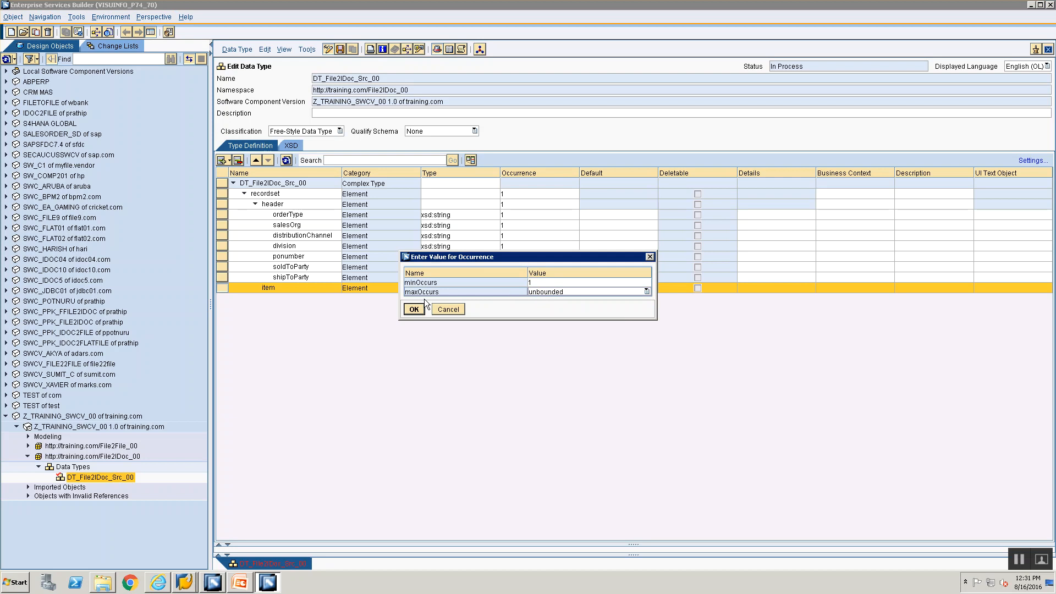
{"action": "left_click", "coordinate": [409, 310]}
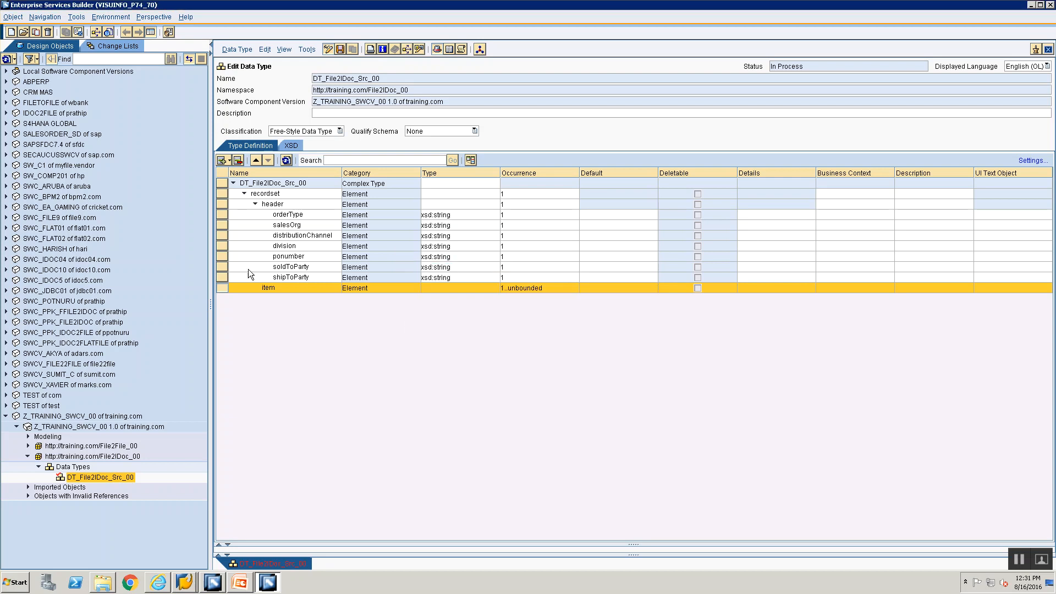
{"action": "key", "text": "alt+Tab"}
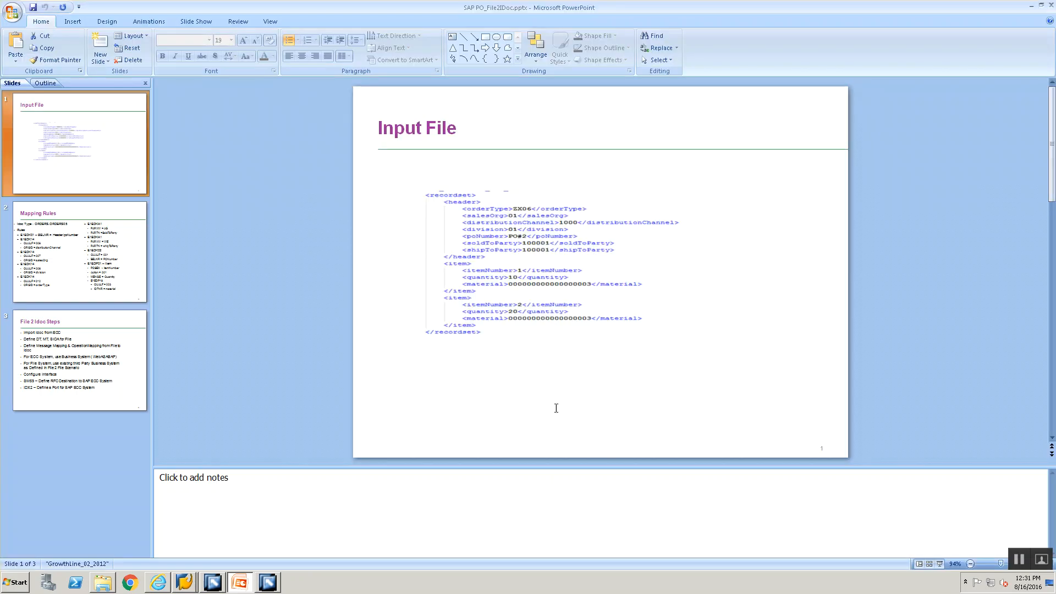
{"action": "key", "text": "alt+Tab"}
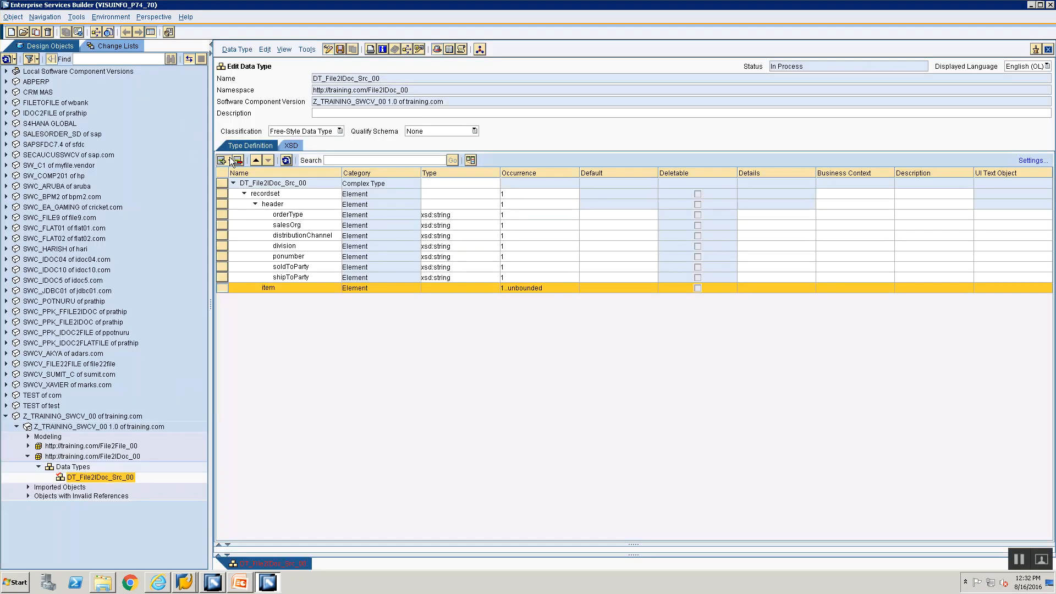
Step: Add itemNumber, quantity and materialNumber elements under item
{"action": "left_click", "coordinate": [230, 161]}
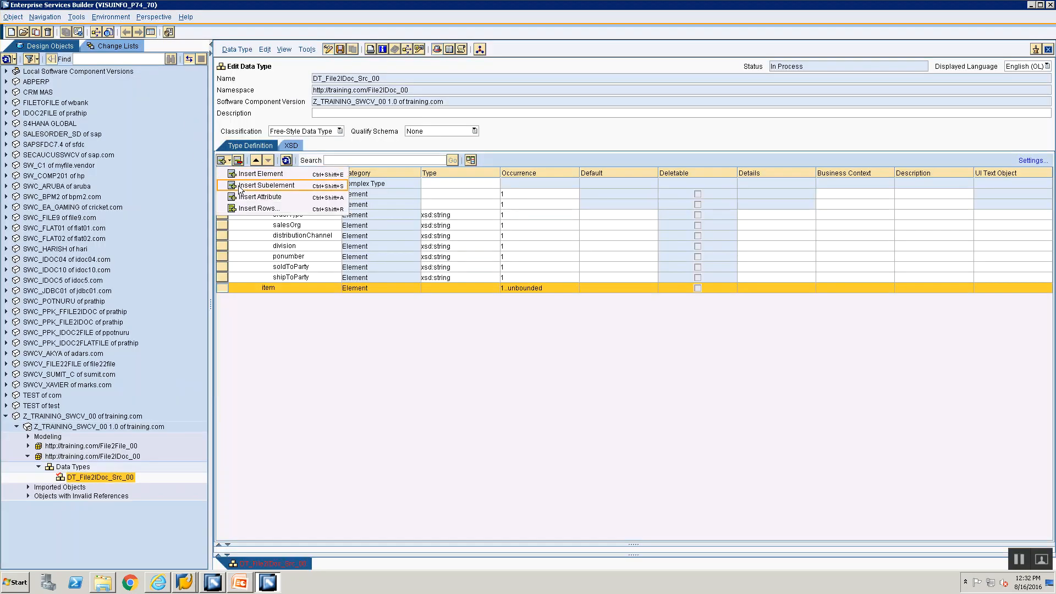
{"action": "left_click", "coordinate": [239, 188]}
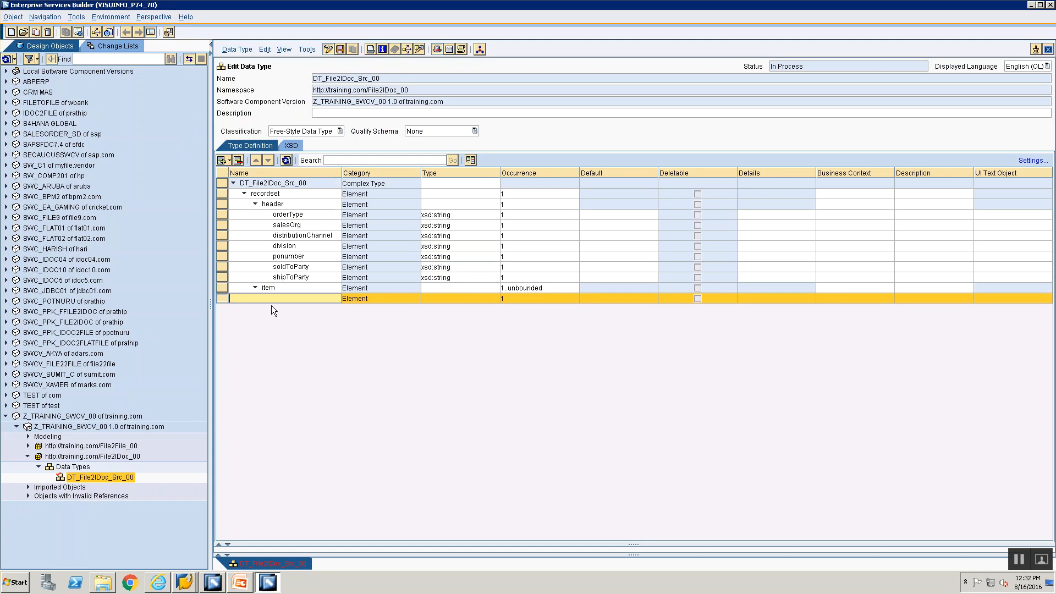
{"action": "left_click", "coordinate": [229, 161]}
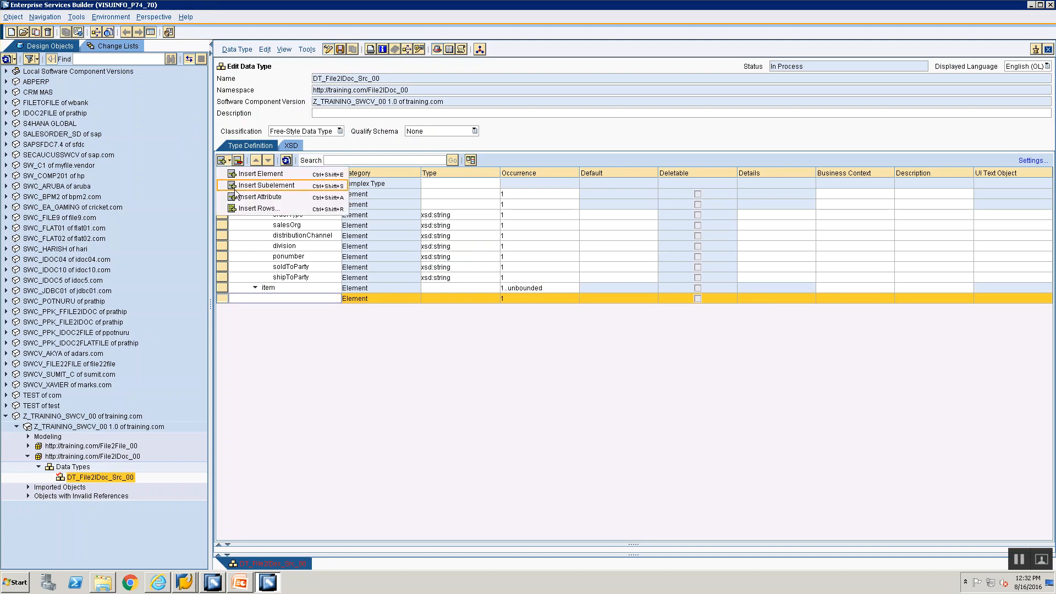
{"action": "left_click", "coordinate": [233, 171]}
{"action": "left_click", "coordinate": [227, 163]}
{"action": "left_click", "coordinate": [232, 174]}
{"action": "left_click", "coordinate": [286, 291]}
{"action": "left_click", "coordinate": [286, 298]}
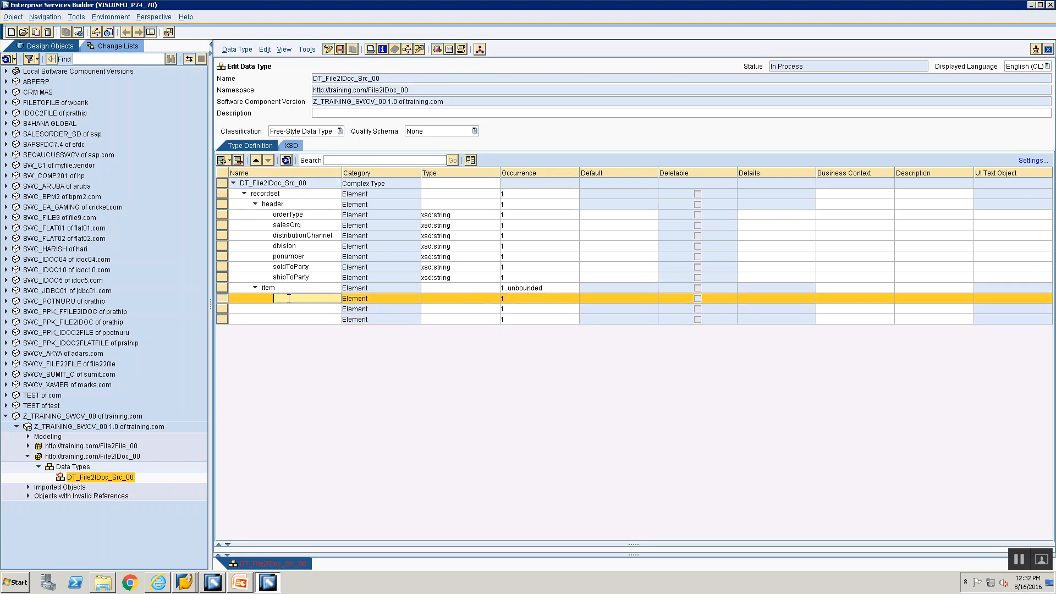
{"action": "type", "text": "itemNumber"}
{"action": "left_click", "coordinate": [296, 310]}
{"action": "type", "text": "quanity"}
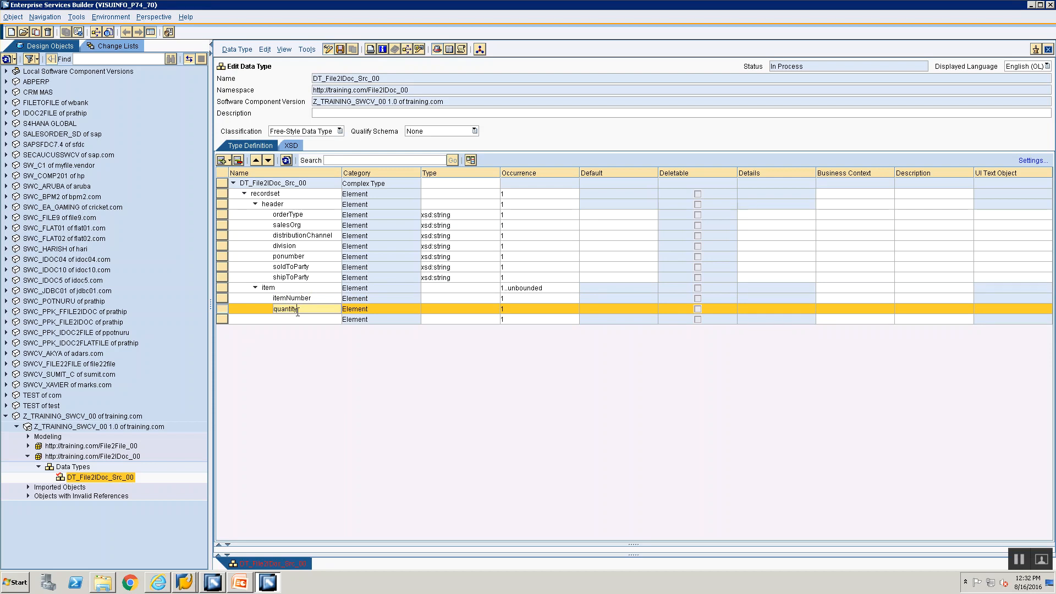
{"action": "left_click", "coordinate": [298, 319]}
{"action": "type", "text": "materialNumber"}
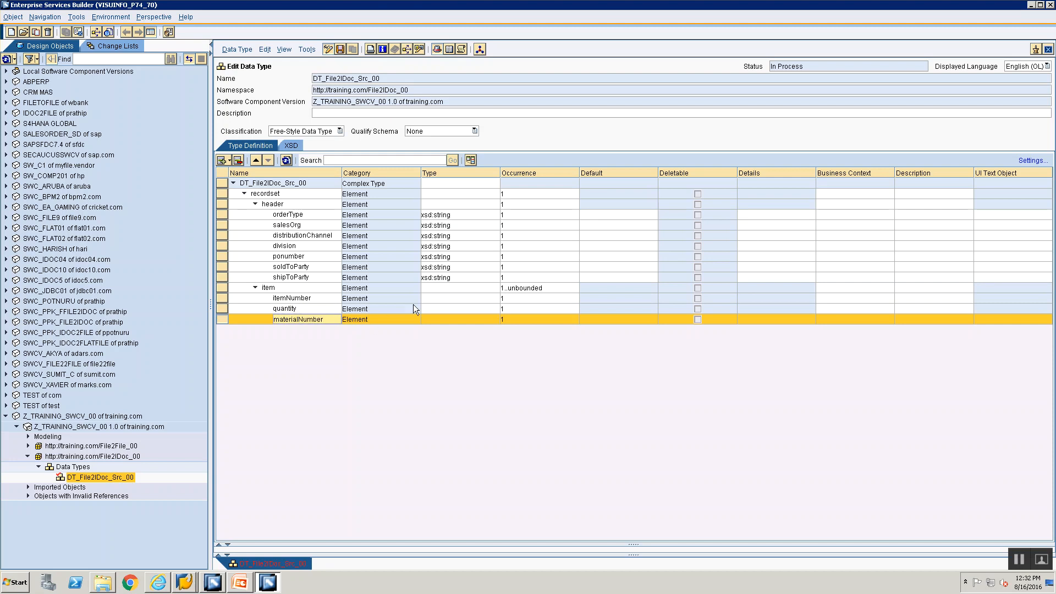
Step: Set shipToParty, itemNumber, quantity and materialNumber types to xsd:string
{"action": "left_click", "coordinate": [457, 278]}
{"action": "key", "text": "ctrl+c"}
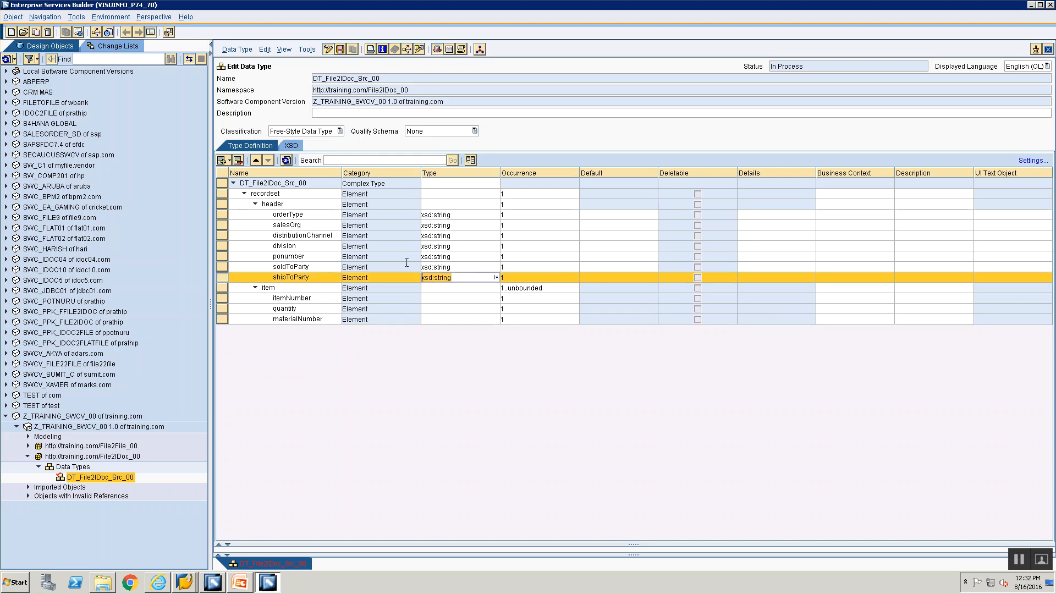
{"action": "left_click", "coordinate": [474, 298]}
{"action": "key", "text": "ctrl+v"}
{"action": "left_click", "coordinate": [467, 307]}
{"action": "key", "text": "ctrl+v"}
{"action": "left_click", "coordinate": [444, 320]}
{"action": "key", "text": "ctrl+v"}
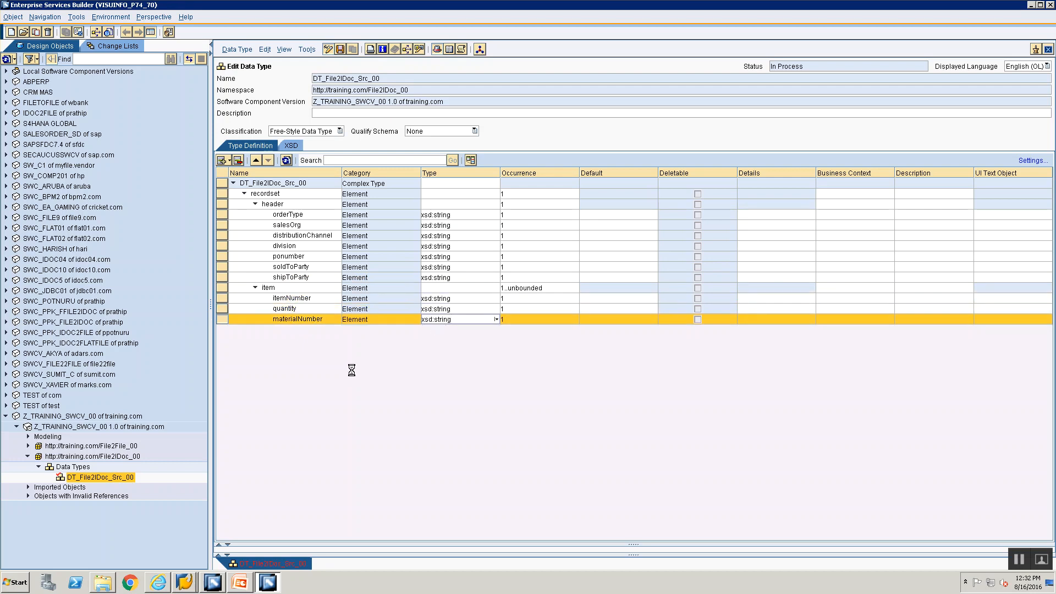
{"action": "left_click", "coordinate": [244, 193]}
{"action": "left_click", "coordinate": [255, 204]}
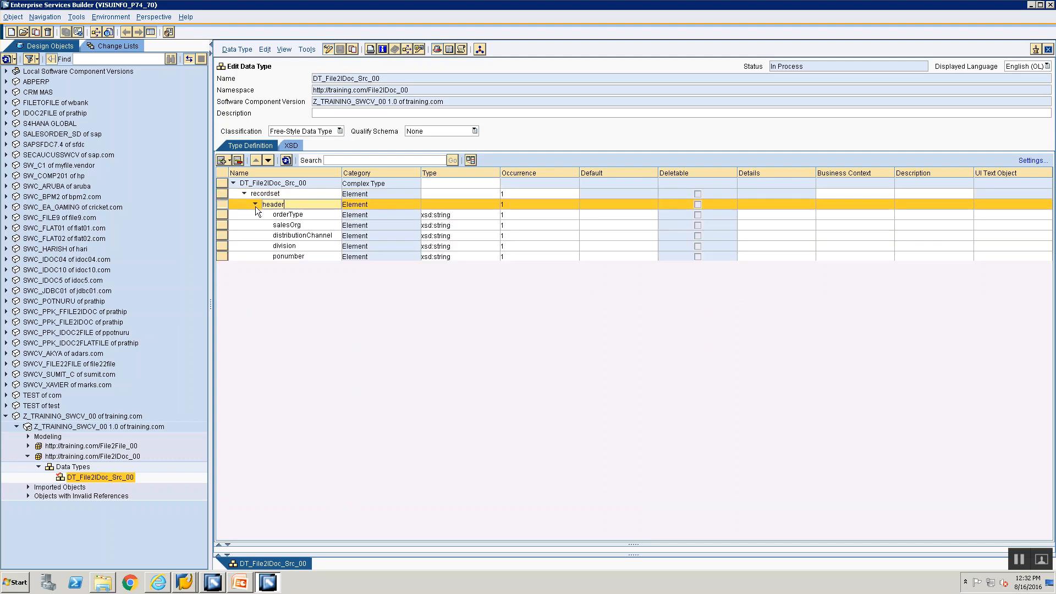
{"action": "left_click", "coordinate": [256, 205]}
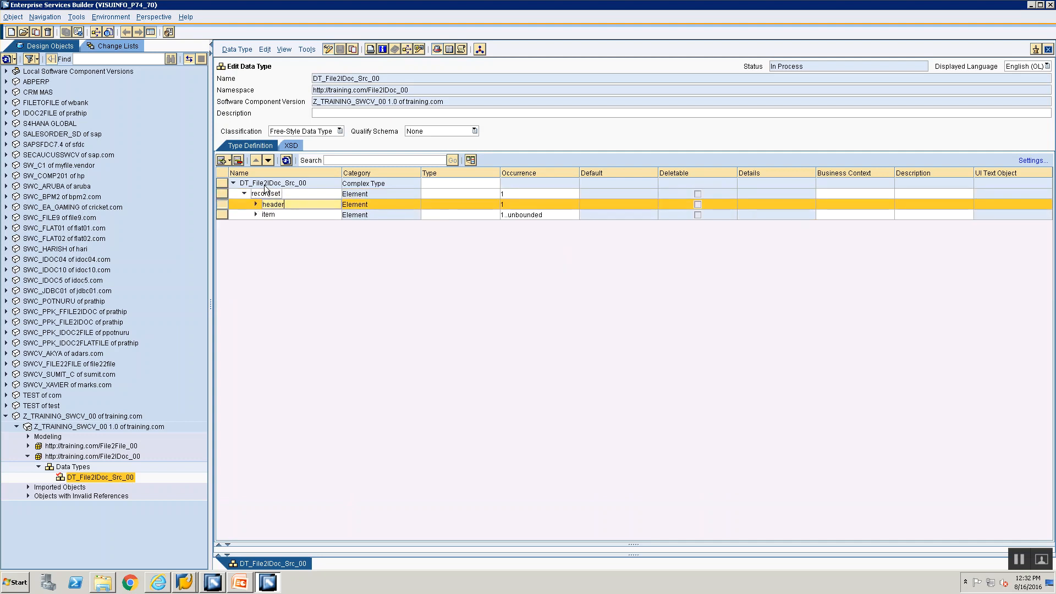
{"action": "left_click", "coordinate": [254, 207]}
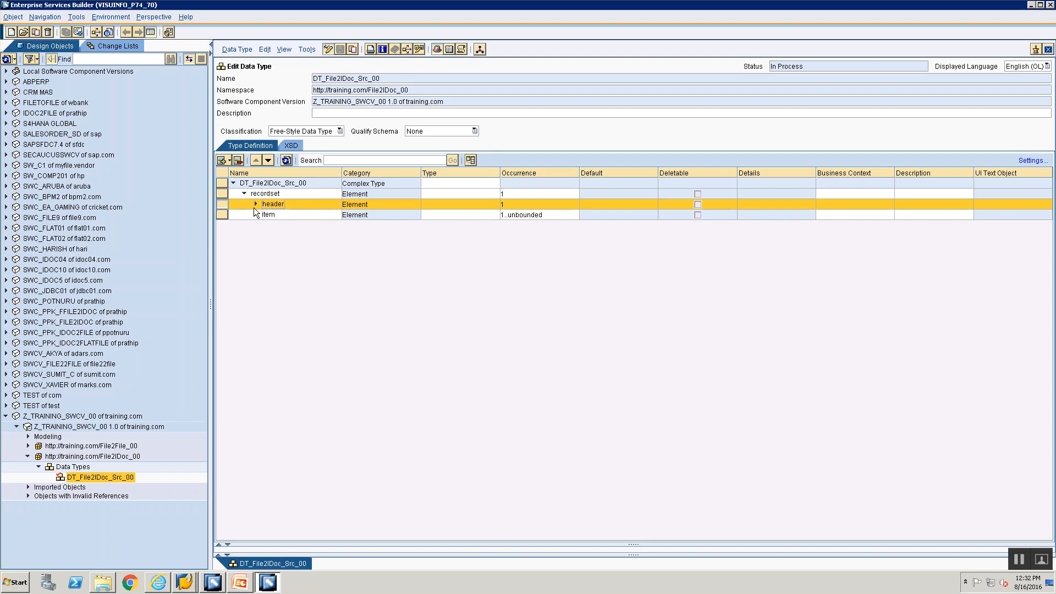
{"action": "left_click", "coordinate": [254, 215]}
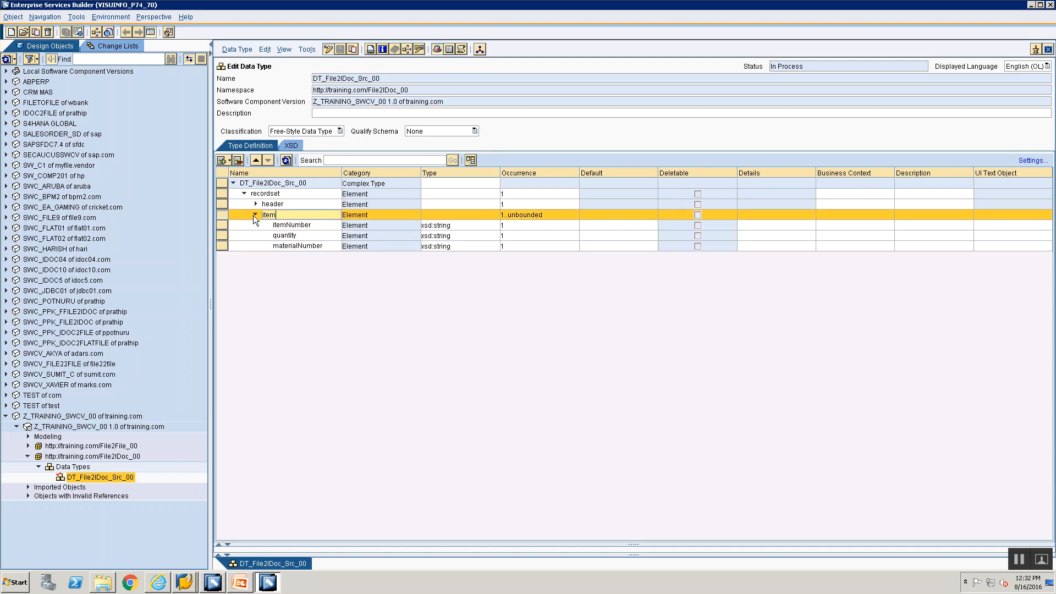
{"action": "left_click", "coordinate": [251, 205]}
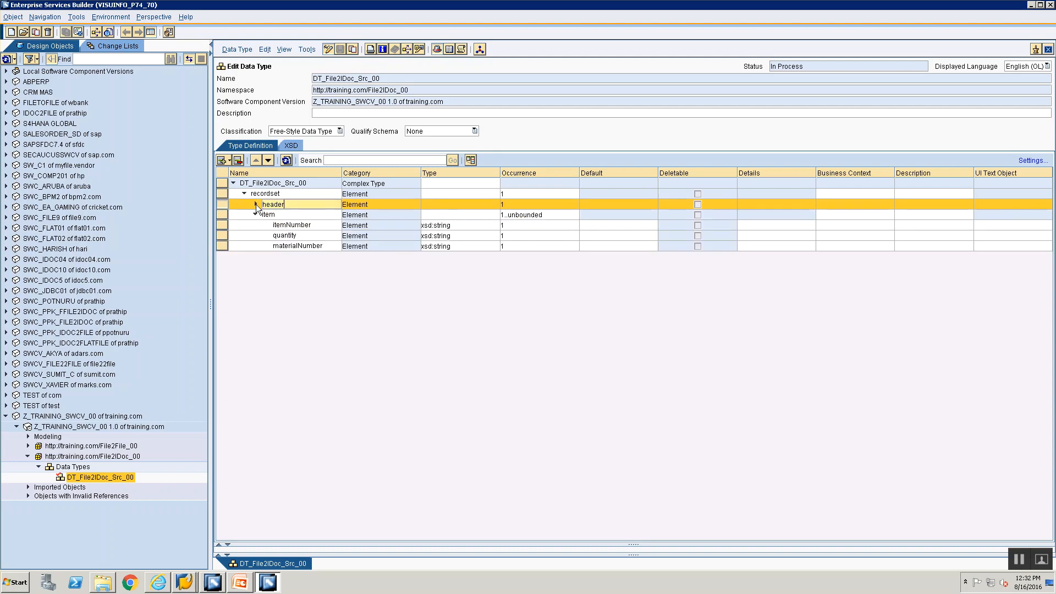
{"action": "left_click", "coordinate": [256, 204]}
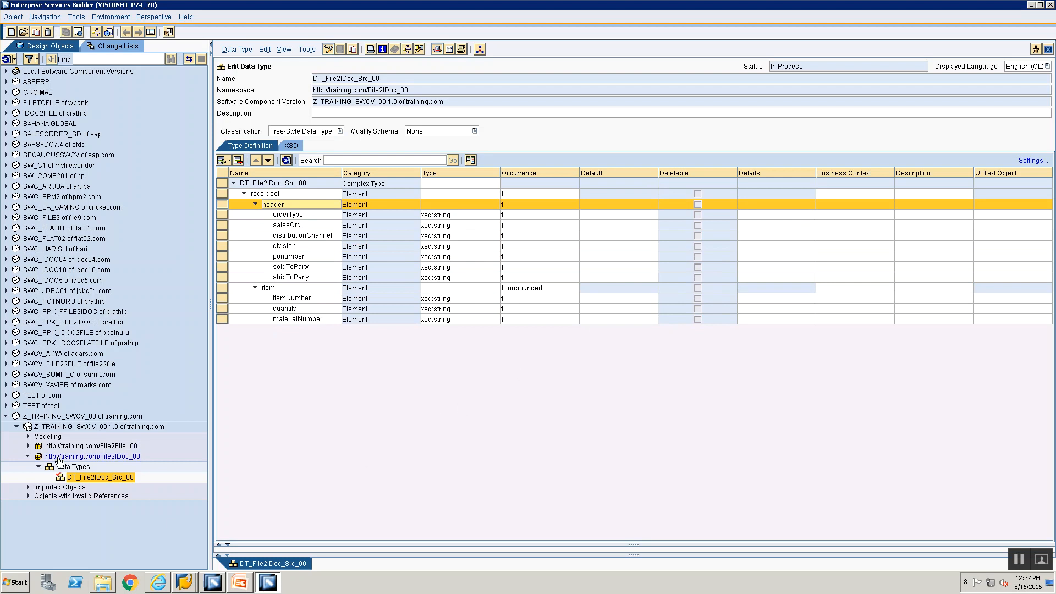
{"action": "key", "text": "alt+Tab"}
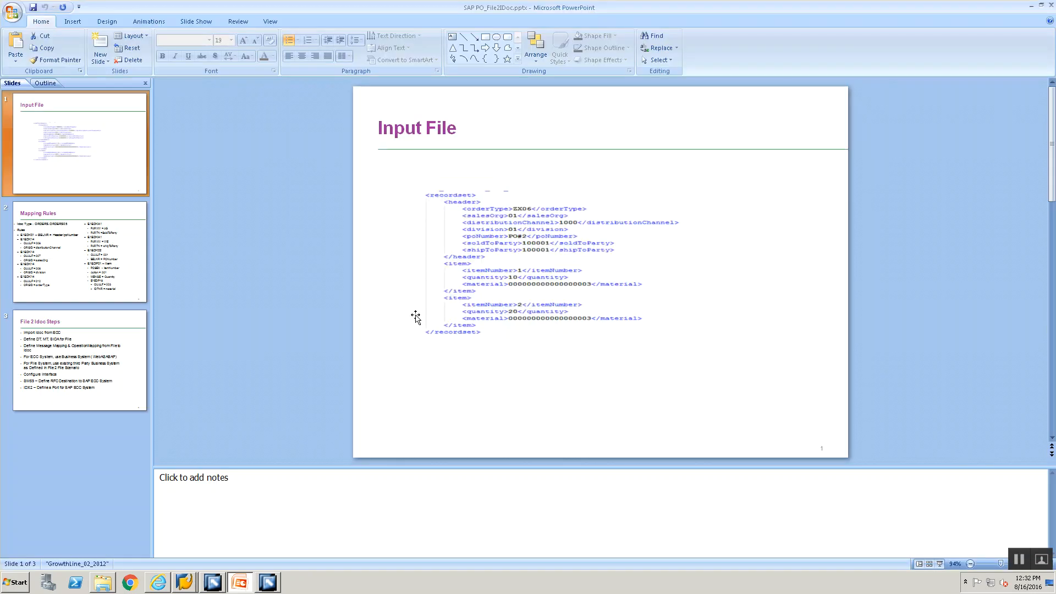
{"action": "left_click", "coordinate": [80, 360]}
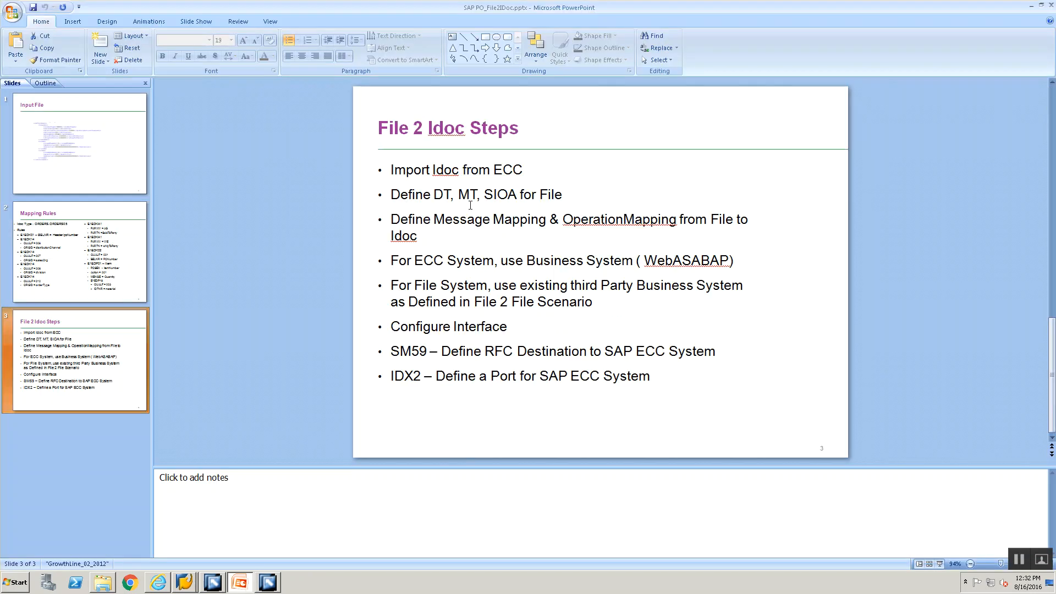
{"action": "key", "text": "alt+Tab"}
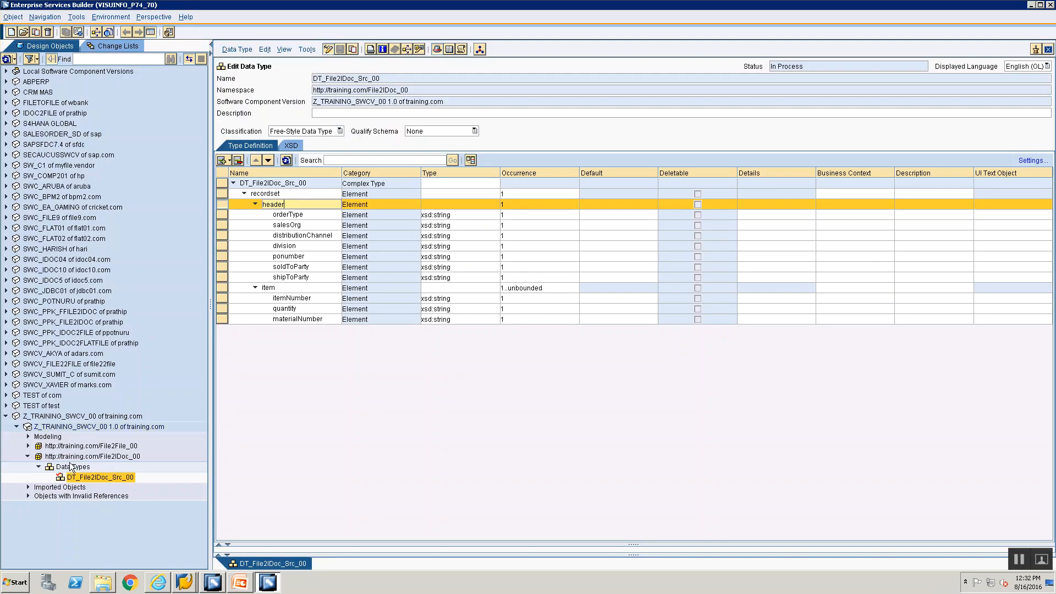
{"action": "left_click", "coordinate": [72, 468]}
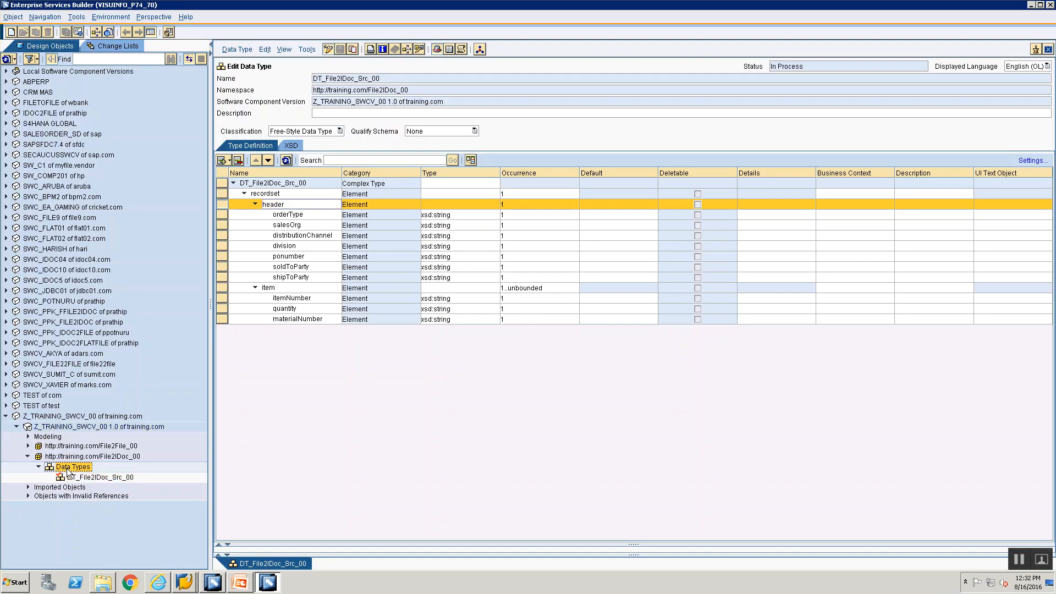
{"action": "left_click", "coordinate": [129, 477]}
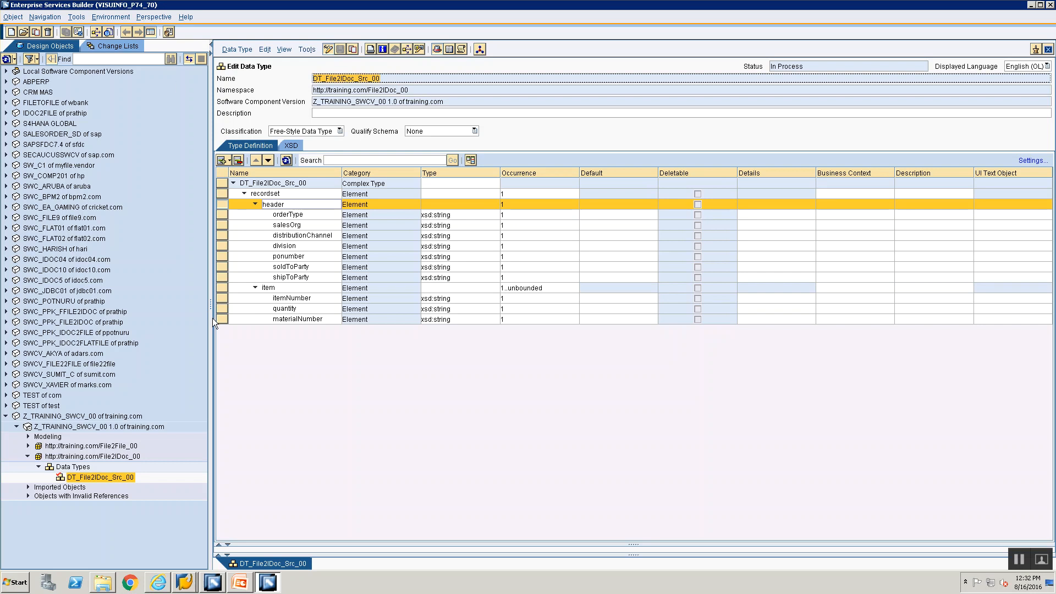
Step: Create a new message type named MT_File2IDoc_Src_00
{"action": "left_click", "coordinate": [53, 469]}
{"action": "double_click", "coordinate": [53, 469]}
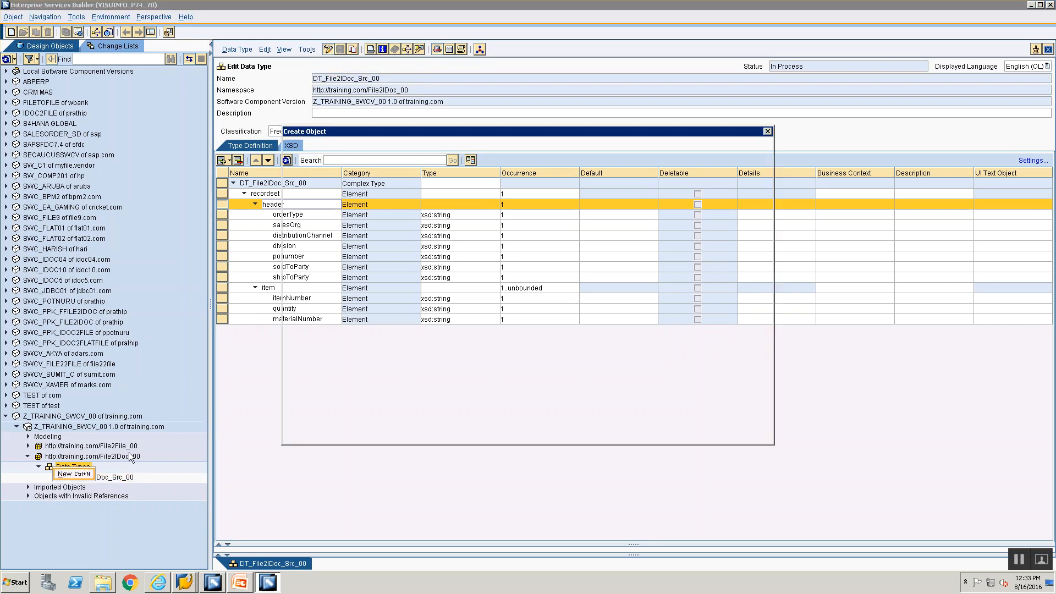
{"action": "left_click", "coordinate": [346, 183]}
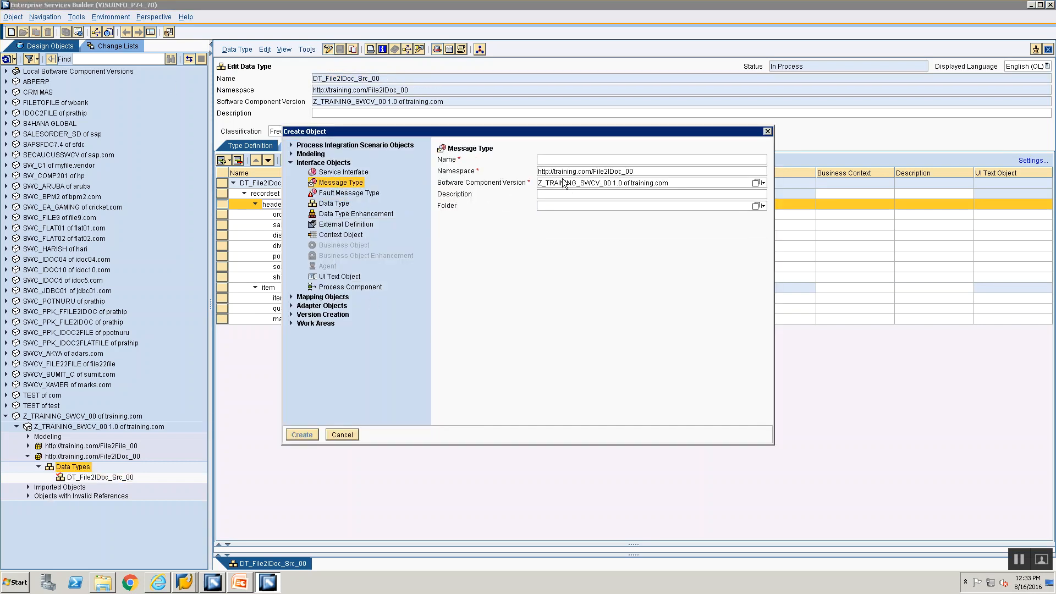
{"action": "type", "text": "MT"}
{"action": "key", "text": "BackSpace"}
{"action": "key", "text": "BackSpace"}
{"action": "type", "text": "DT_File2IDoc_Src_00"}
{"action": "key", "text": "Home"}
{"action": "key", "text": "Delete"}
{"action": "type", "text": "M"}
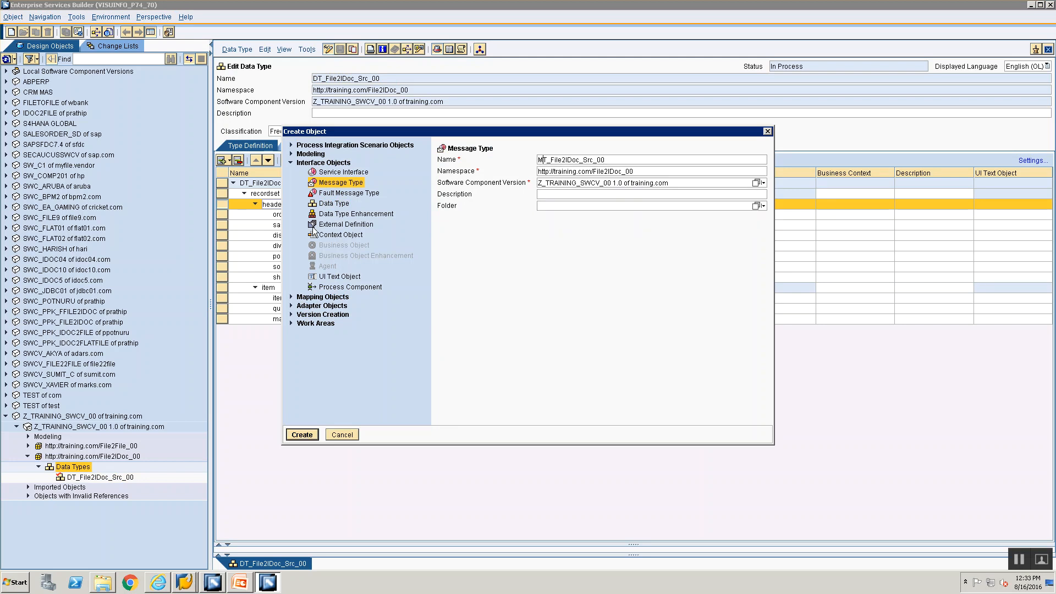
{"action": "left_click", "coordinate": [327, 184]}
{"action": "left_click", "coordinate": [302, 435]}
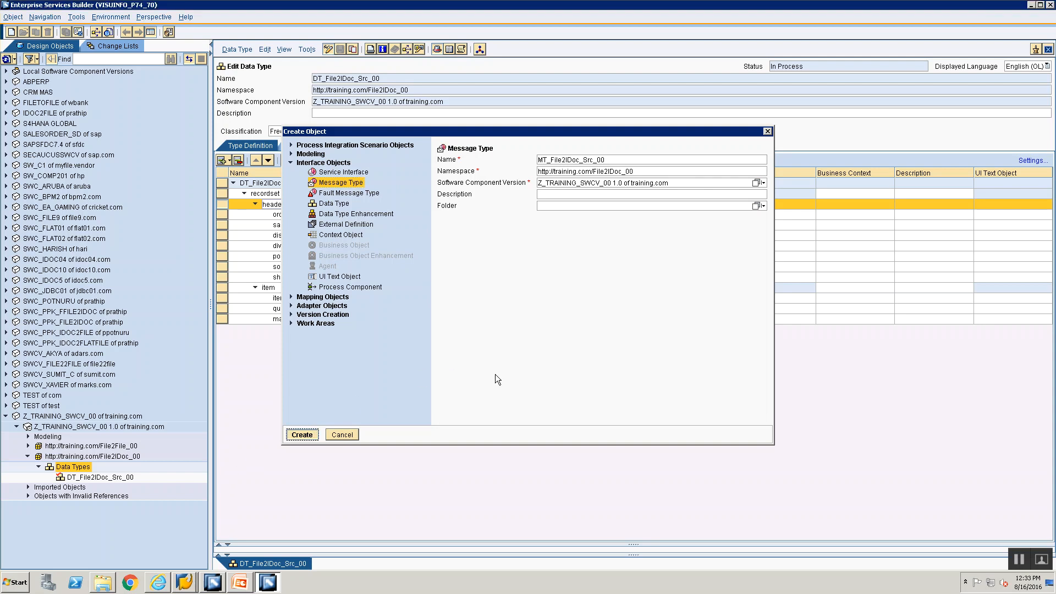
Step: Assign DT_File2IDoc_Src_00 as the message type's data type, check the recordset structure, and save
{"action": "left_click", "coordinate": [103, 477]}
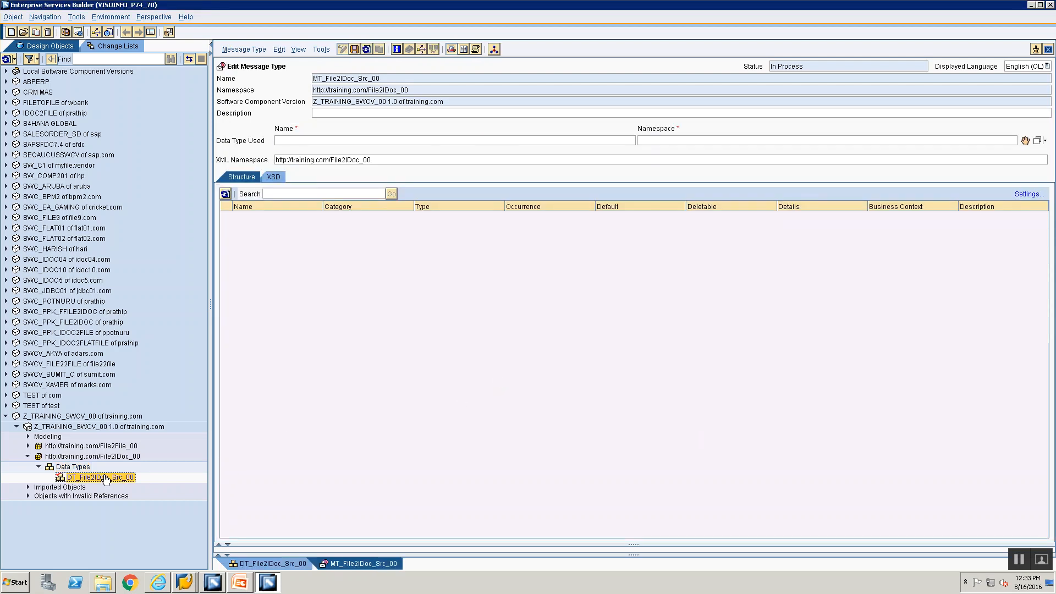
{"action": "left_click_drag", "start_coordinate": [91, 480], "coordinate": [888, 220]}
{"action": "left_click_drag", "start_coordinate": [1023, 143], "coordinate": [1025, 145]}
{"action": "mouse_move", "coordinate": [1026, 144]}
{"action": "left_mouse_down"}
{"action": "mouse_move", "coordinate": [1015, 127]}
{"action": "mouse_move", "coordinate": [1026, 142]}
{"action": "left_mouse_up"}
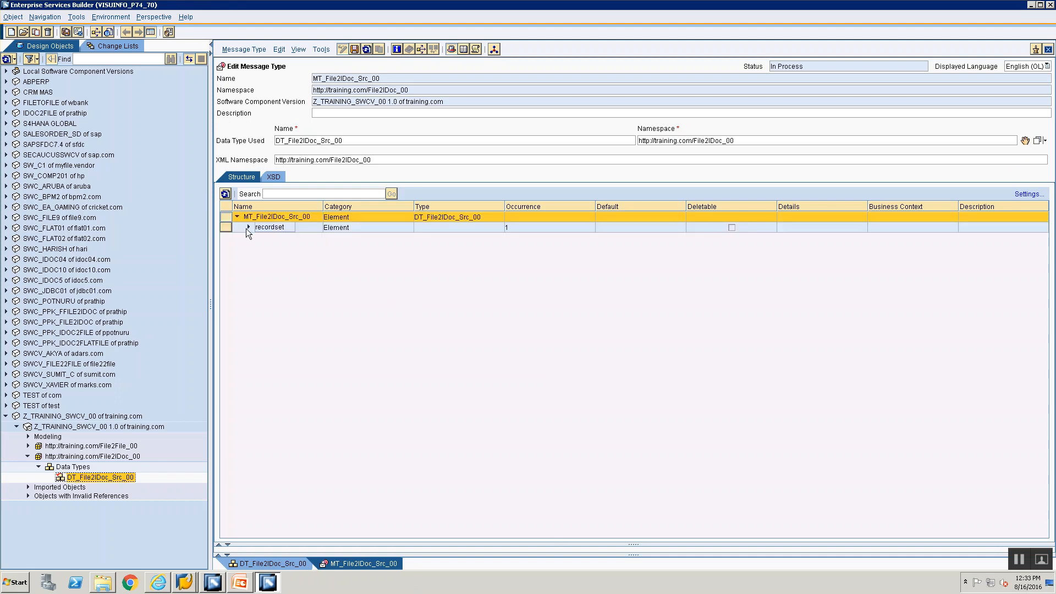
{"action": "left_click", "coordinate": [248, 227]}
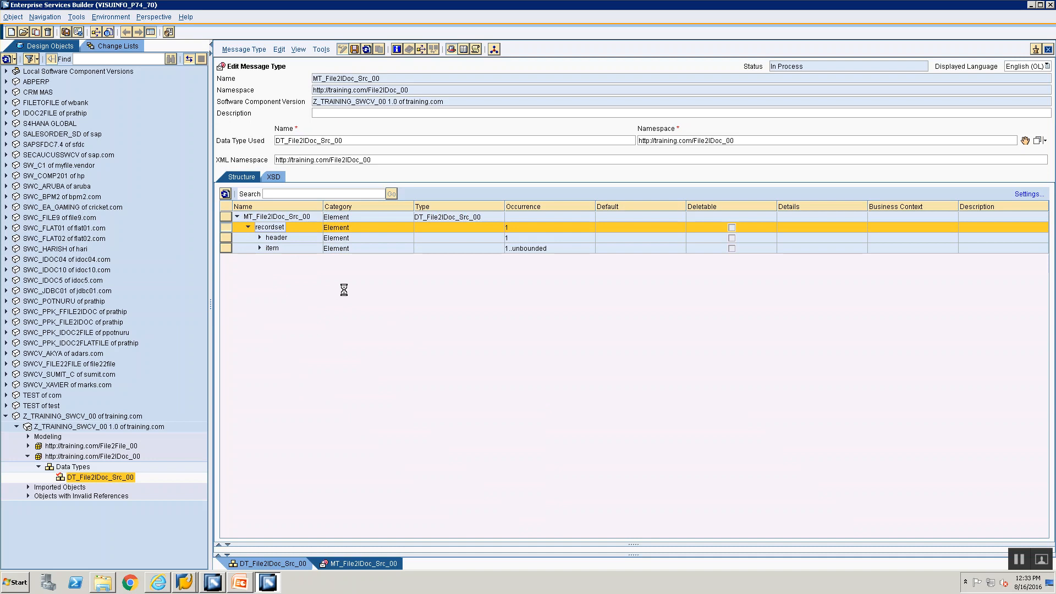
{"action": "key", "text": "ctrl+s"}
Step: Check the PowerPoint steps slide, then select the File2IDoc_00 namespace
{"action": "key", "text": "alt+Tab"}
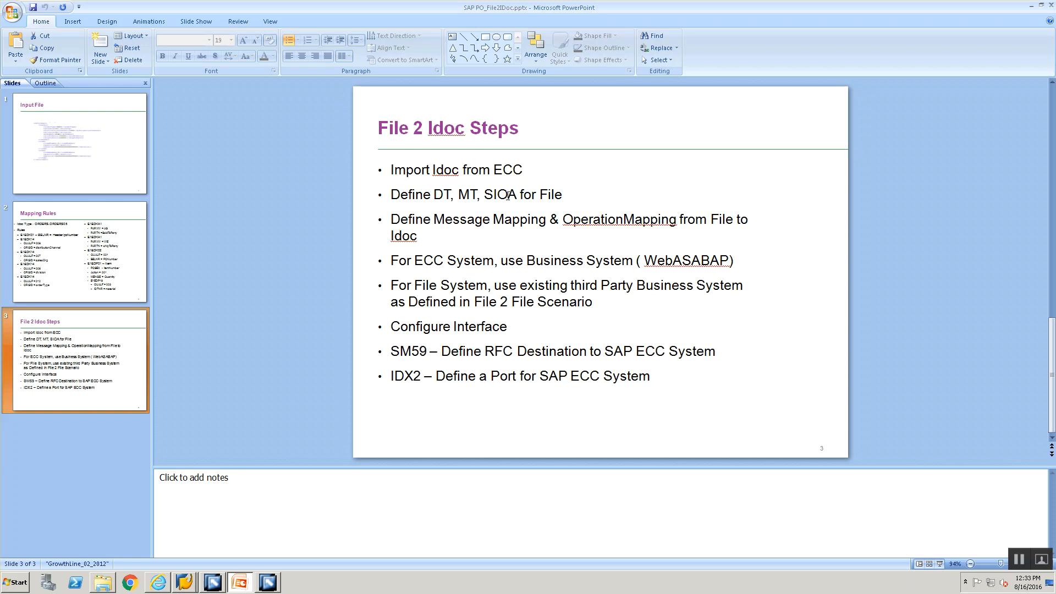
{"action": "key", "text": "alt+Tab"}
{"action": "left_click", "coordinate": [65, 457]}
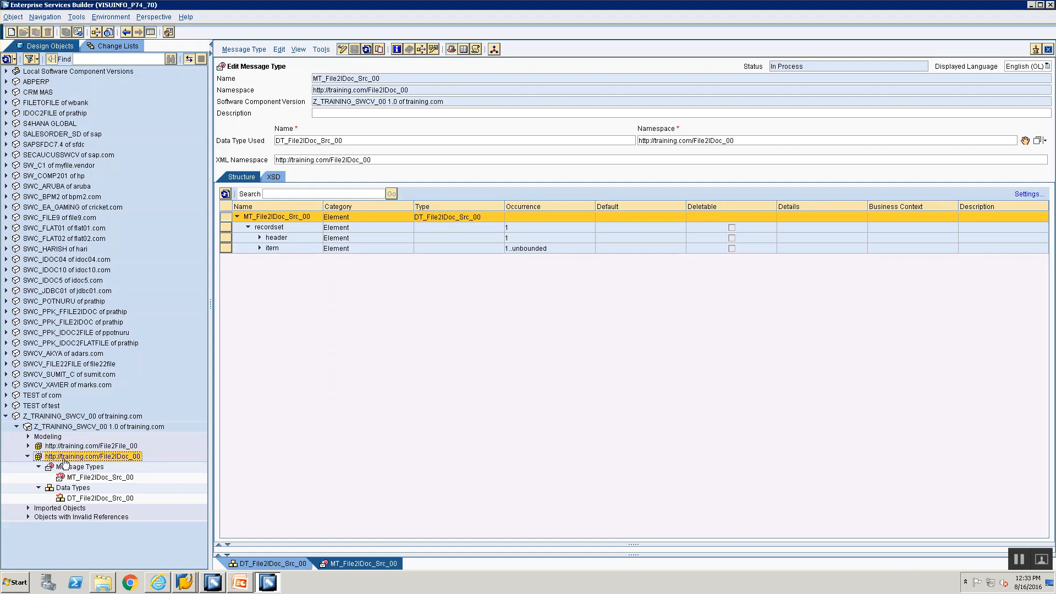
Step: Create a Service Interface object named SIOA_File2IDoc_Src_00 under the File2IDoc_00 namespace
{"action": "right_click", "coordinate": [64, 462]}
{"action": "left_click", "coordinate": [73, 468]}
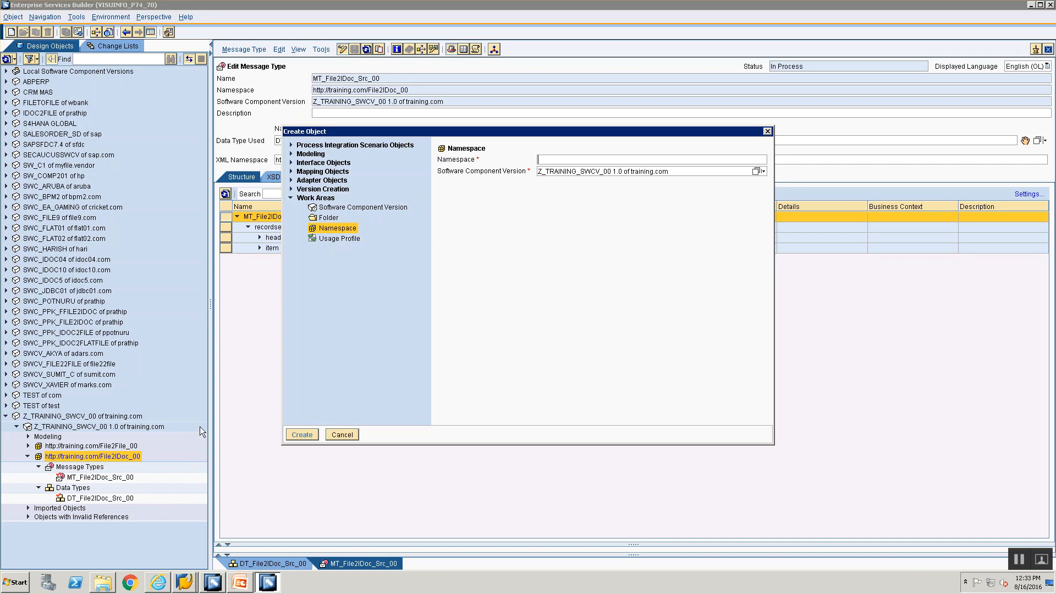
{"action": "left_click", "coordinate": [292, 163]}
{"action": "left_click", "coordinate": [344, 173]}
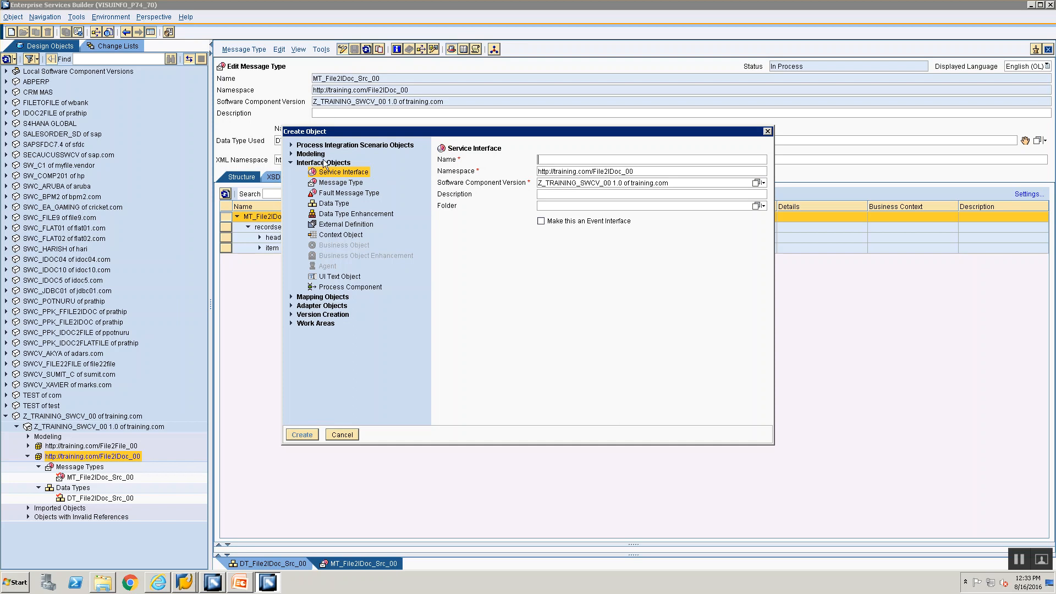
{"action": "type", "text": "SI_F"}
{"action": "key", "text": "BackSpace"}
{"action": "key", "text": "BackSpace"}
{"action": "key", "text": "BackSpace"}
{"action": "key", "text": "BackSpace"}
{"action": "type", "text": "DT_File2IDoc_Src_00"}
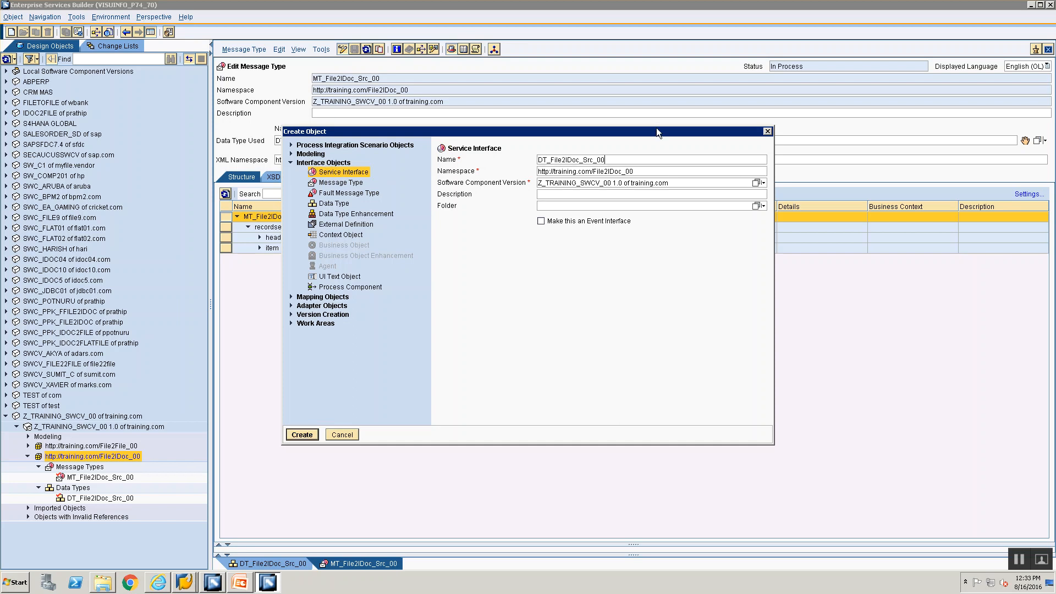
{"action": "key", "text": "Home"}
{"action": "key", "text": "Delete"}
{"action": "key", "text": "Delete"}
{"action": "type", "text": "SIOA"}
{"action": "left_click", "coordinate": [293, 435]}
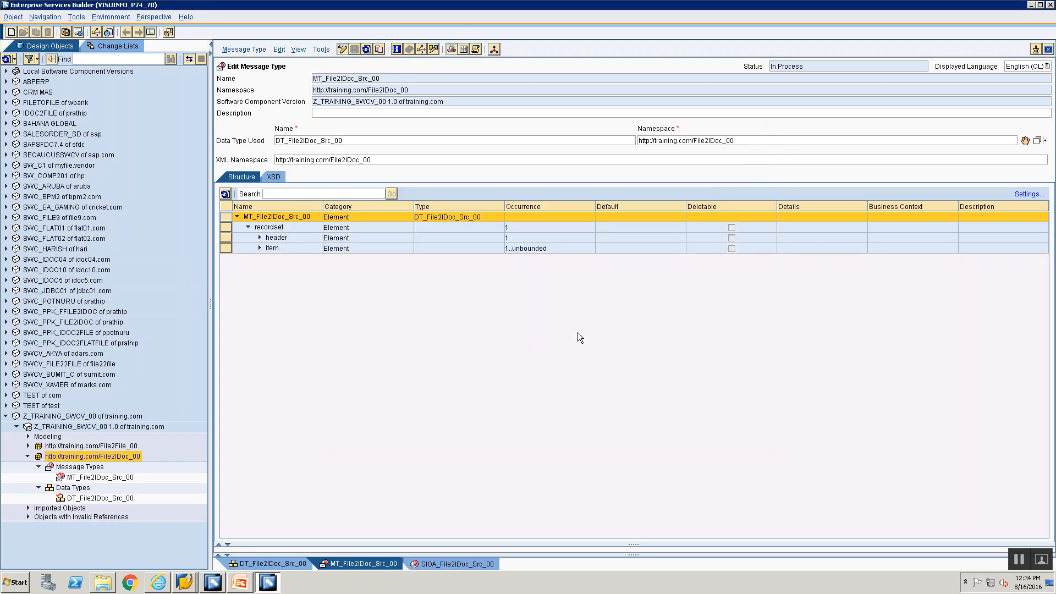
Step: Set the interface category to Outbound with MT_File2IDoc_Src_00 as the request message
{"action": "left_click", "coordinate": [301, 158]}
{"action": "left_click", "coordinate": [300, 158]}
{"action": "left_click", "coordinate": [300, 158]}
{"action": "left_click", "coordinate": [301, 156]}
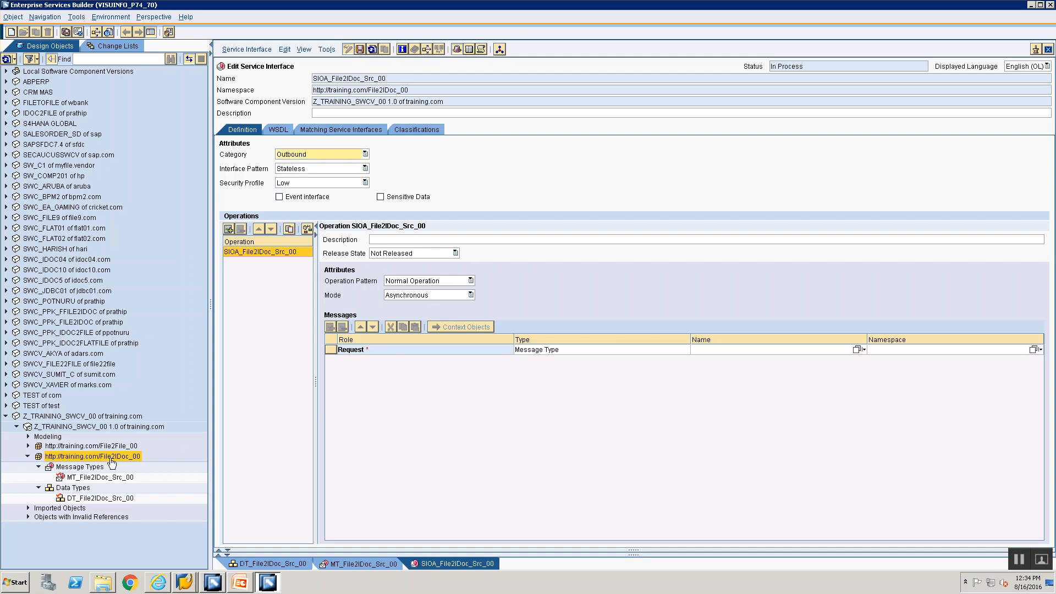
{"action": "left_click", "coordinate": [99, 479]}
{"action": "left_click_drag", "start_coordinate": [99, 483], "coordinate": [1007, 351]}
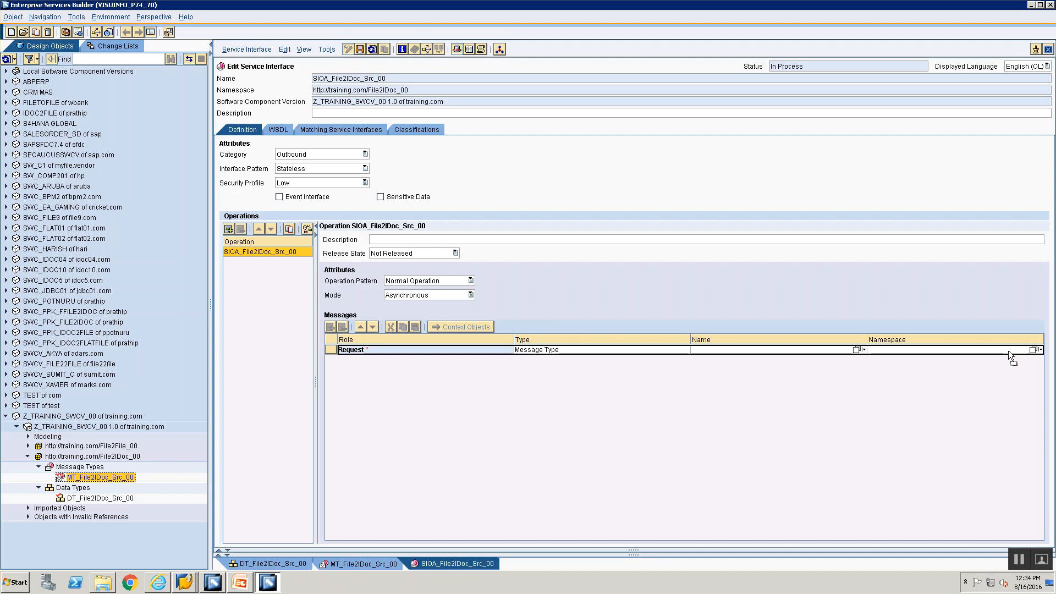
{"action": "left_click_drag", "start_coordinate": [1008, 351], "coordinate": [1008, 351]}
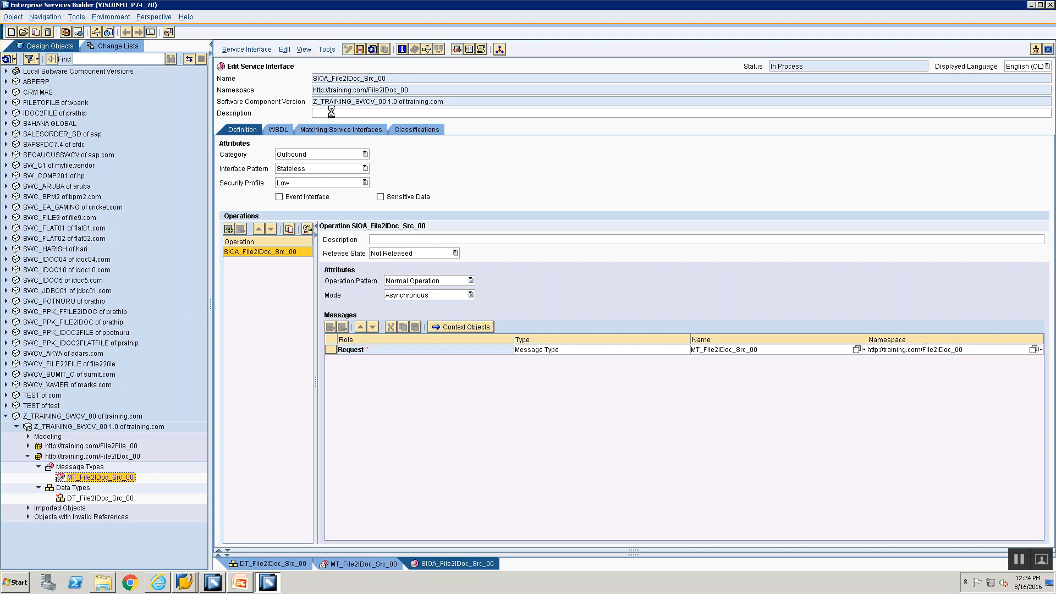
Step: Save the service interface, close its editor, and show the File 2 Idoc Steps slide
{"action": "left_click", "coordinate": [360, 49]}
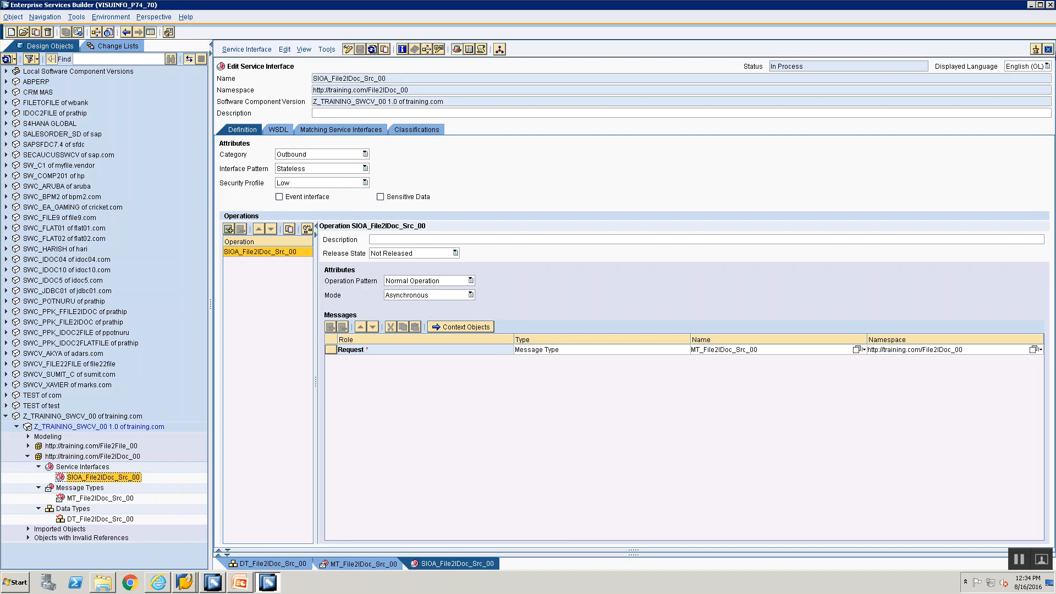
{"action": "left_click", "coordinate": [1048, 49]}
{"action": "key", "text": "alt+Tab"}
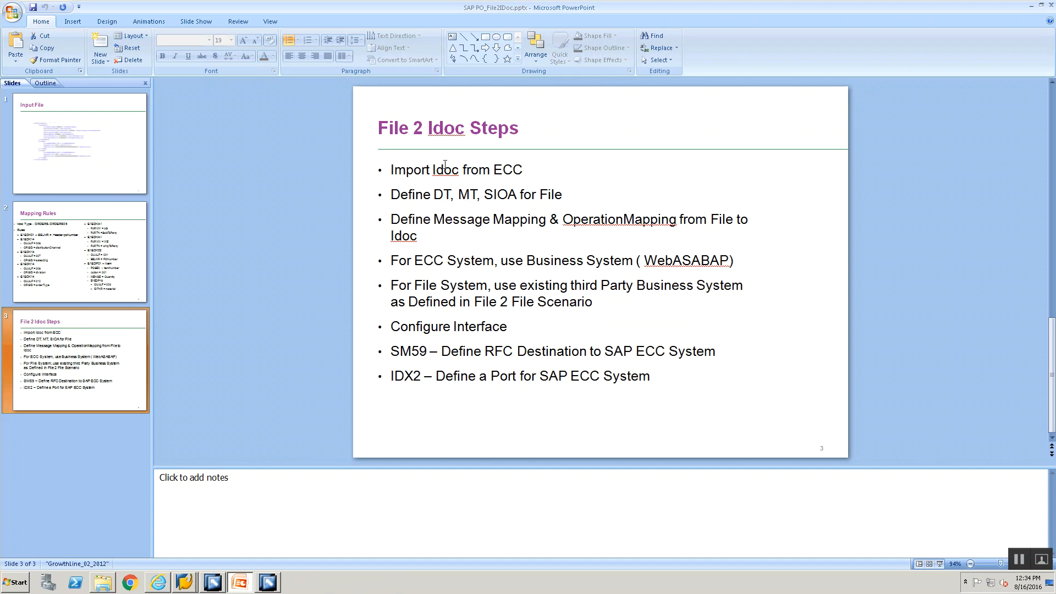
Step: Expand Imported Objects > IDocs to reveal ORDERS.ORDERS05 in the Design Objects tree
{"action": "key", "text": "alt+Tab"}
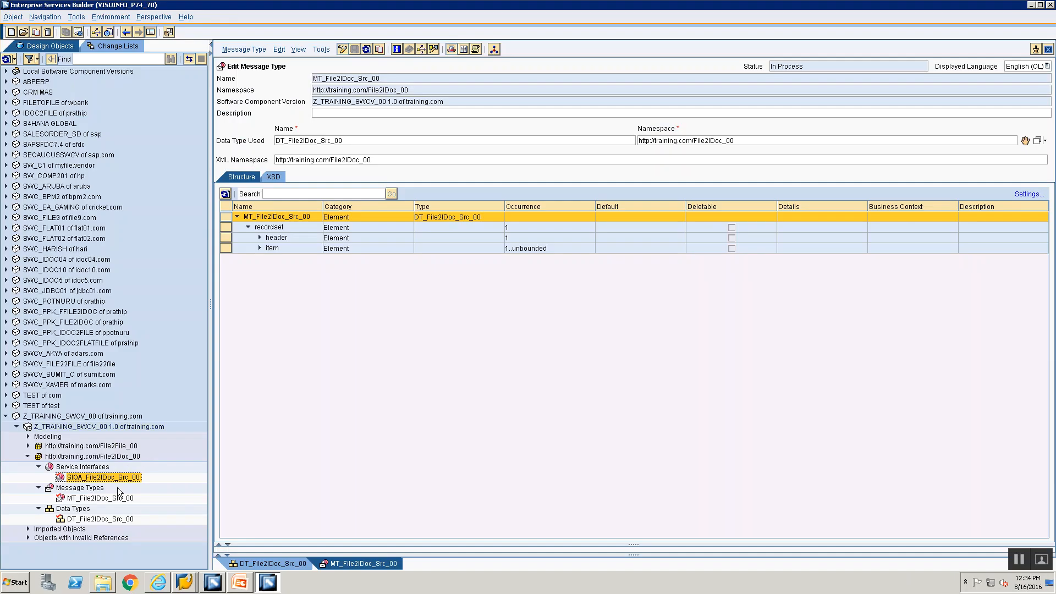
{"action": "left_click", "coordinate": [28, 528]}
{"action": "left_click", "coordinate": [38, 540]}
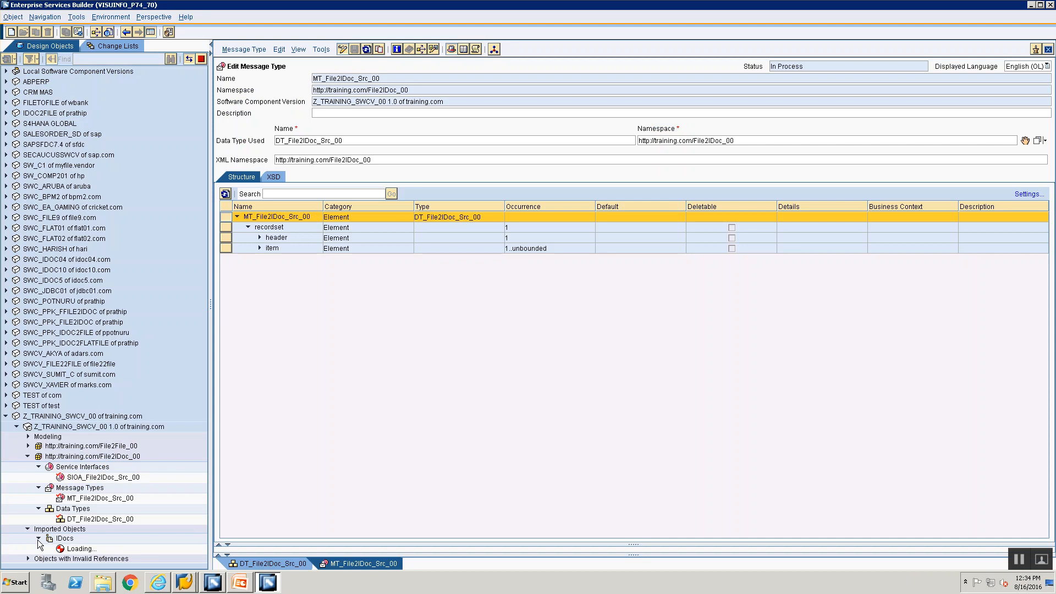
Step: Check the PowerPoint slide, then display the open change lists
{"action": "key", "text": "alt+Tab"}
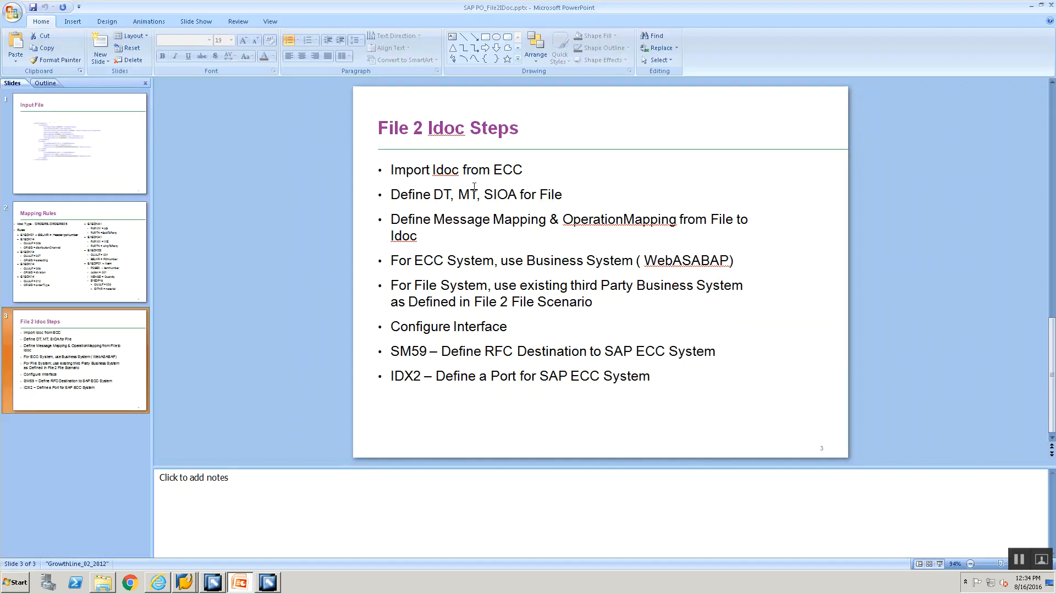
{"action": "key", "text": "alt+Tab"}
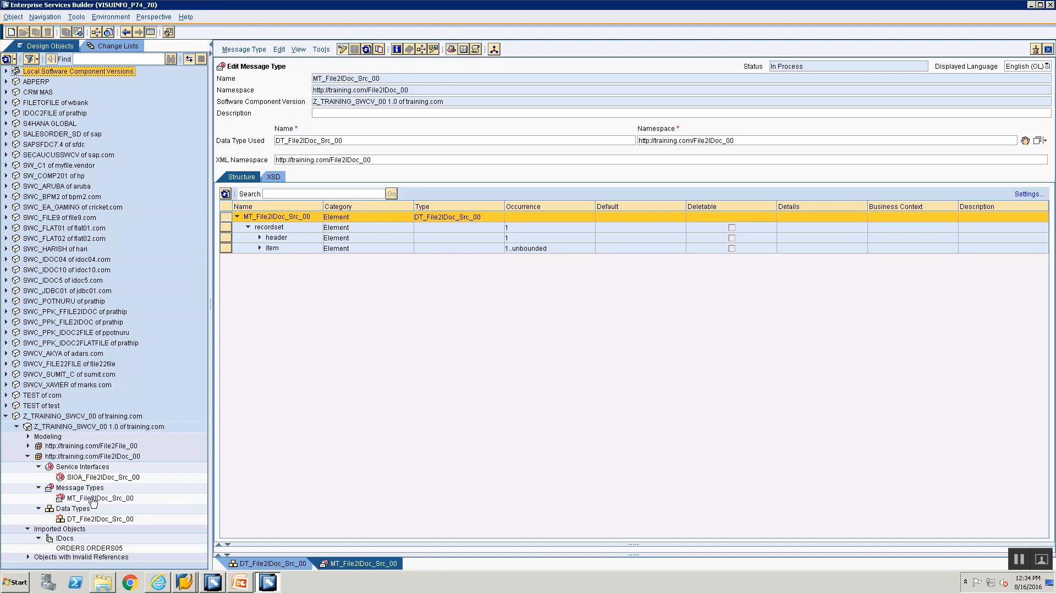
{"action": "left_click", "coordinate": [92, 45]}
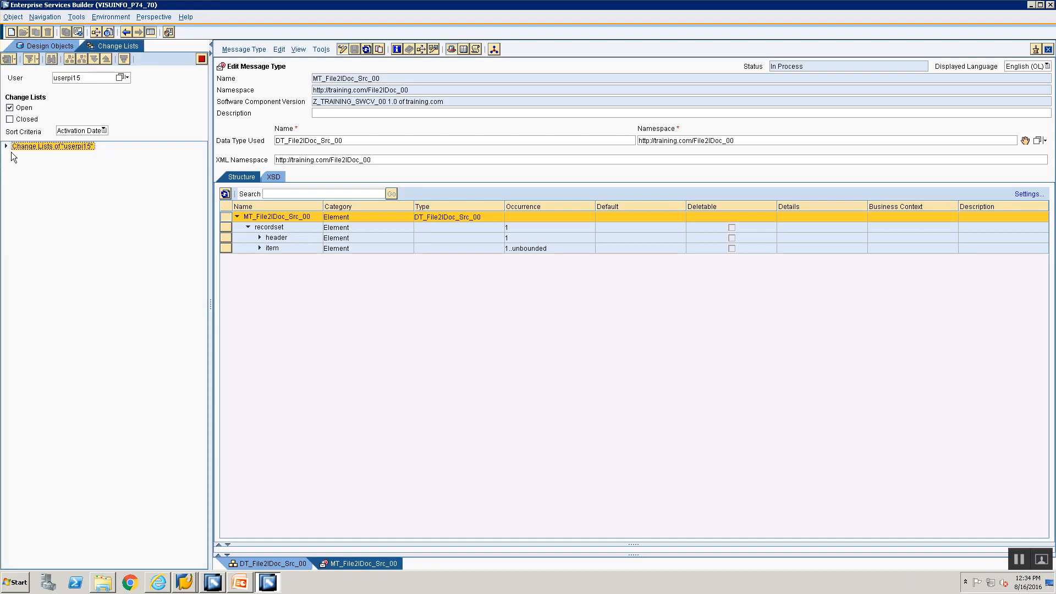
Step: Activate the Standard change list with DT, MT and SIOA File2IDoc_Src_00 objects
{"action": "left_click", "coordinate": [18, 156]}
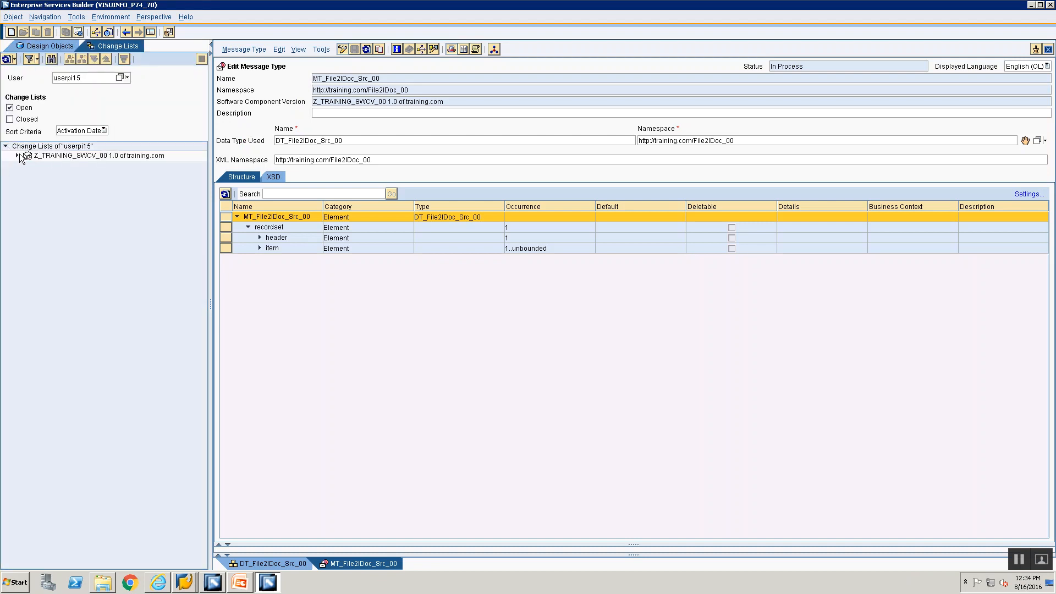
{"action": "left_click", "coordinate": [90, 167]}
{"action": "right_click", "coordinate": [90, 171]}
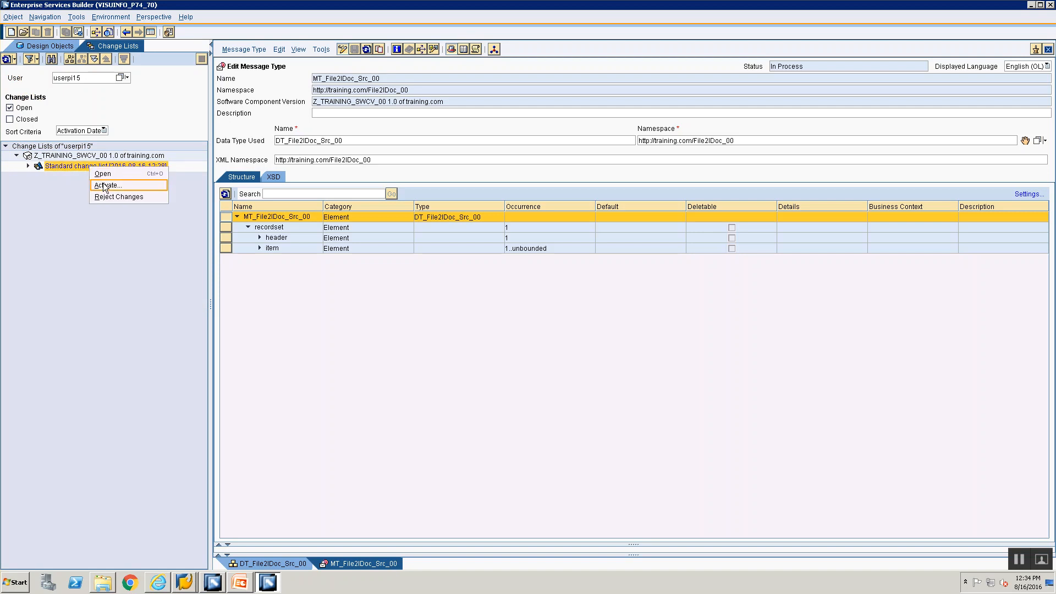
{"action": "key", "text": "Return"}
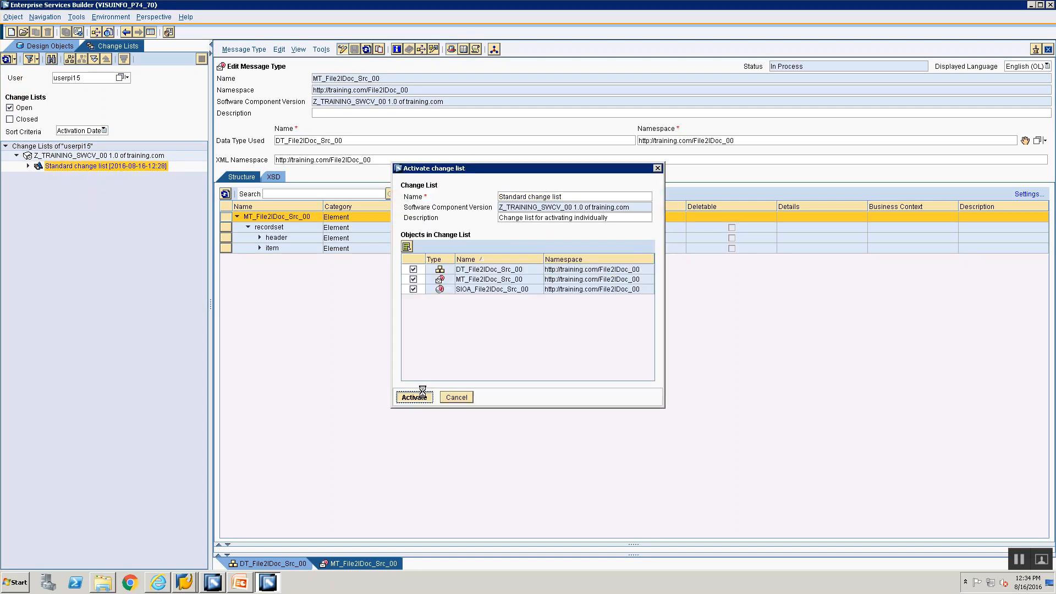
{"action": "left_click", "coordinate": [421, 395]}
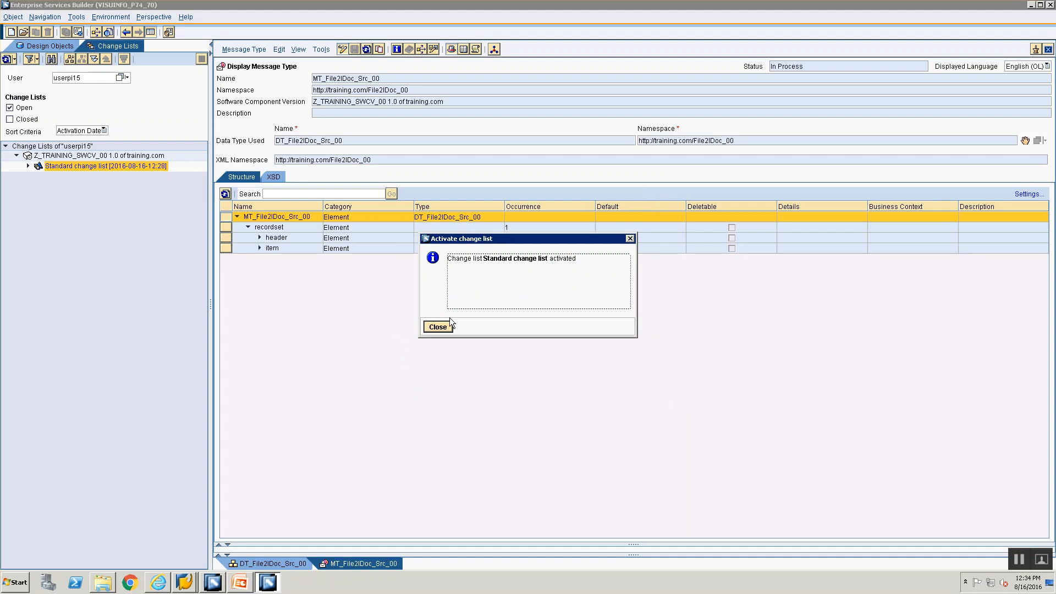
{"action": "left_click", "coordinate": [438, 327]}
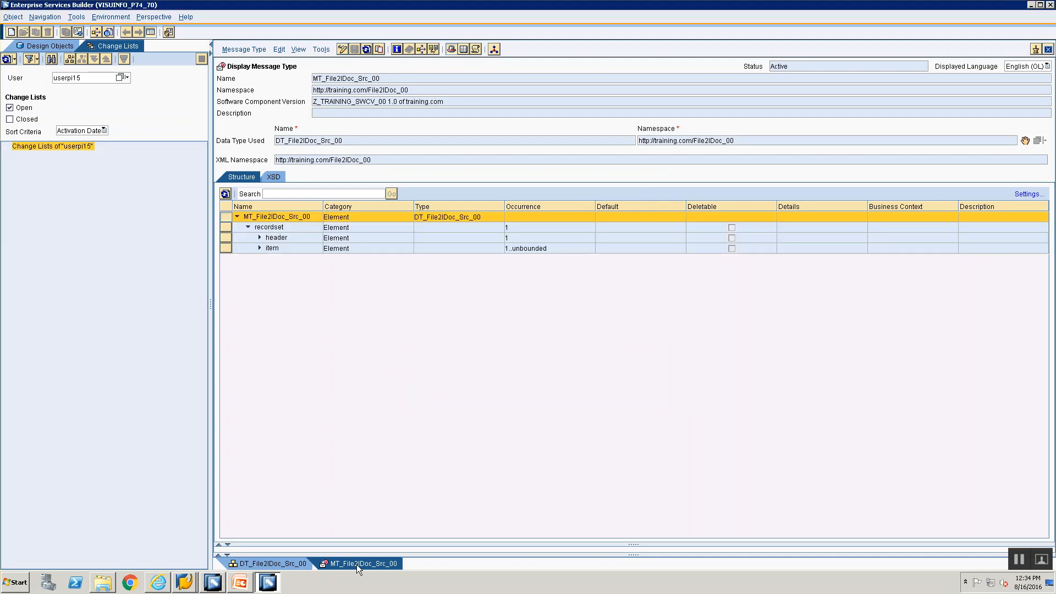
Step: Close all open editors and return to the Design Objects tree
{"action": "right_click", "coordinate": [356, 564]}
{"action": "left_click", "coordinate": [380, 560]}
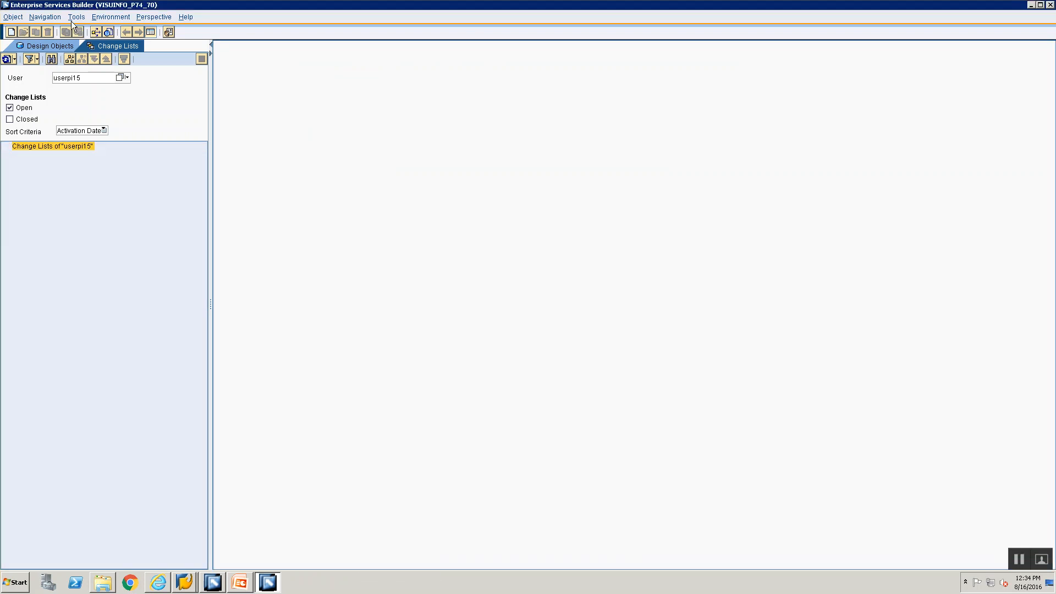
{"action": "left_click", "coordinate": [40, 50]}
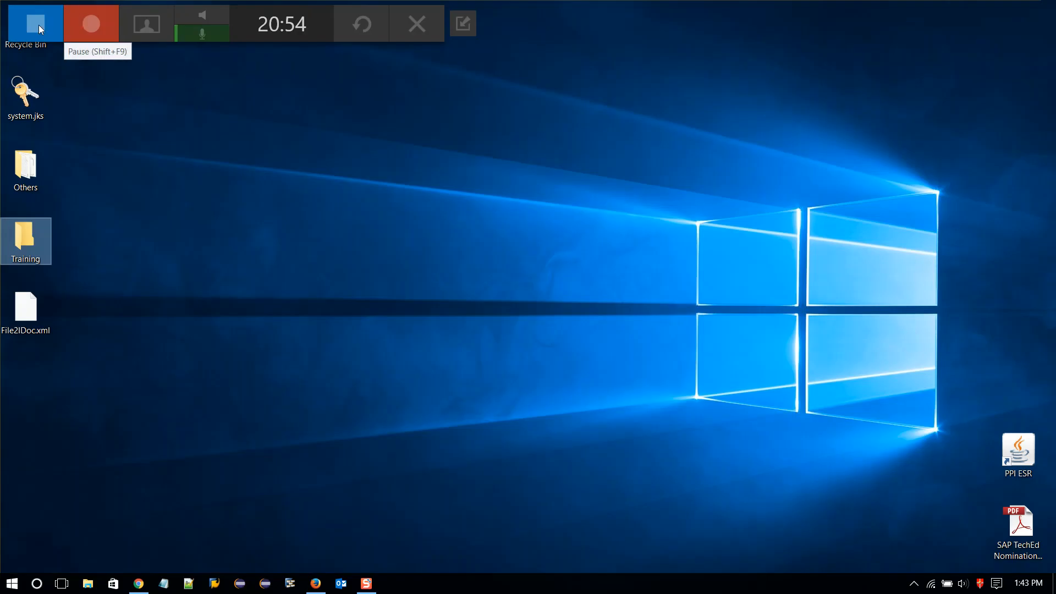
{"action": "left_click", "coordinate": [92, 28]}
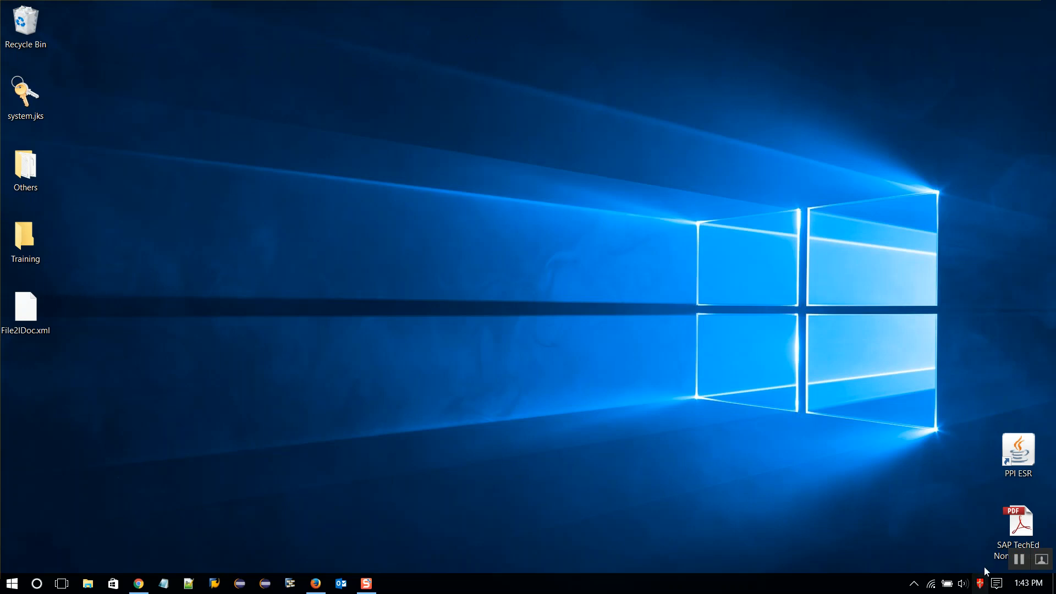
{"action": "left_click", "coordinate": [1019, 560]}
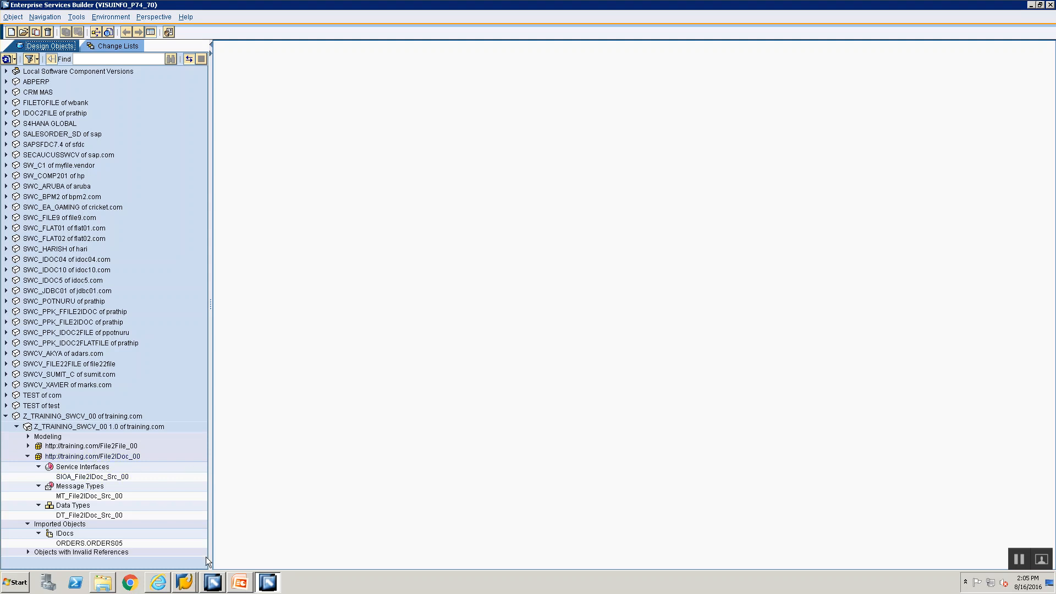
Step: Review the Mapping Rules slide in PowerPoint before returning to the builder
{"action": "left_click", "coordinate": [238, 582]}
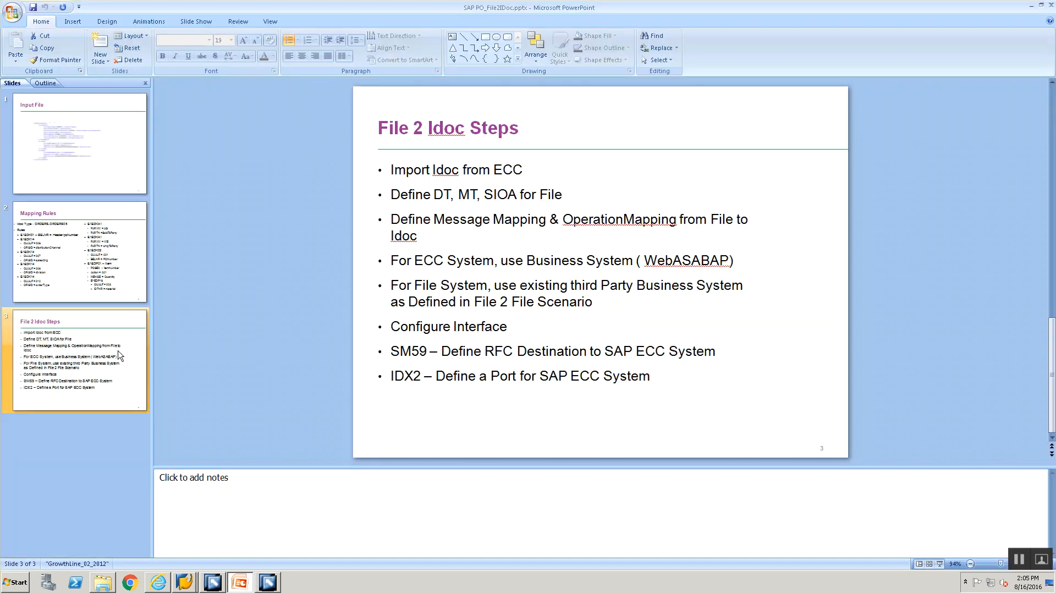
{"action": "left_click", "coordinate": [102, 271]}
{"action": "key", "text": "alt+Tab"}
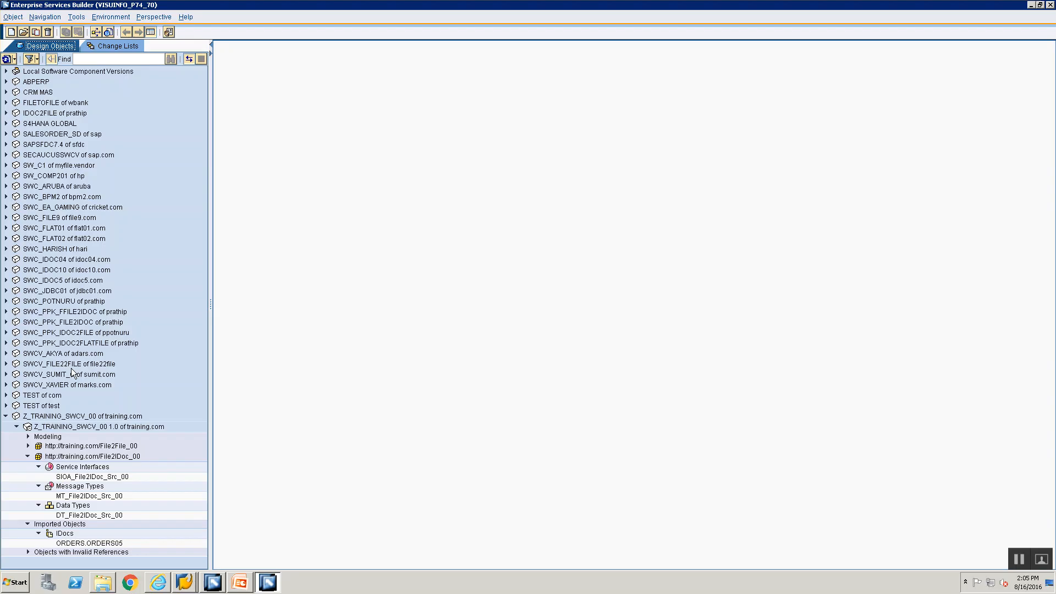
Step: Create a Message Mapping named MM_File2IDoc_00 in the File2IDoc_00 namespace
{"action": "right_click", "coordinate": [67, 459]}
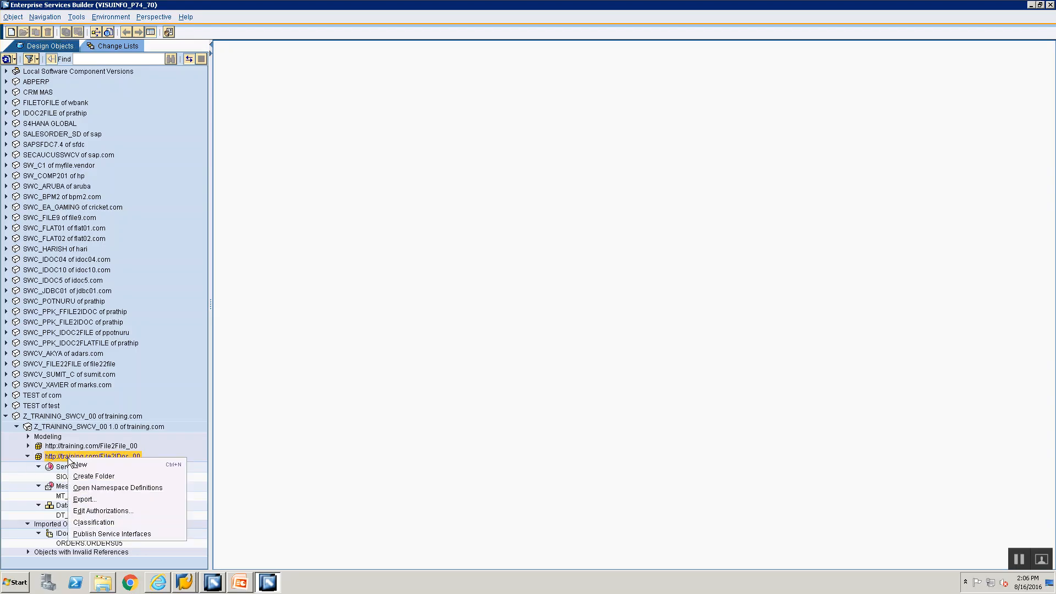
{"action": "left_click", "coordinate": [78, 466]}
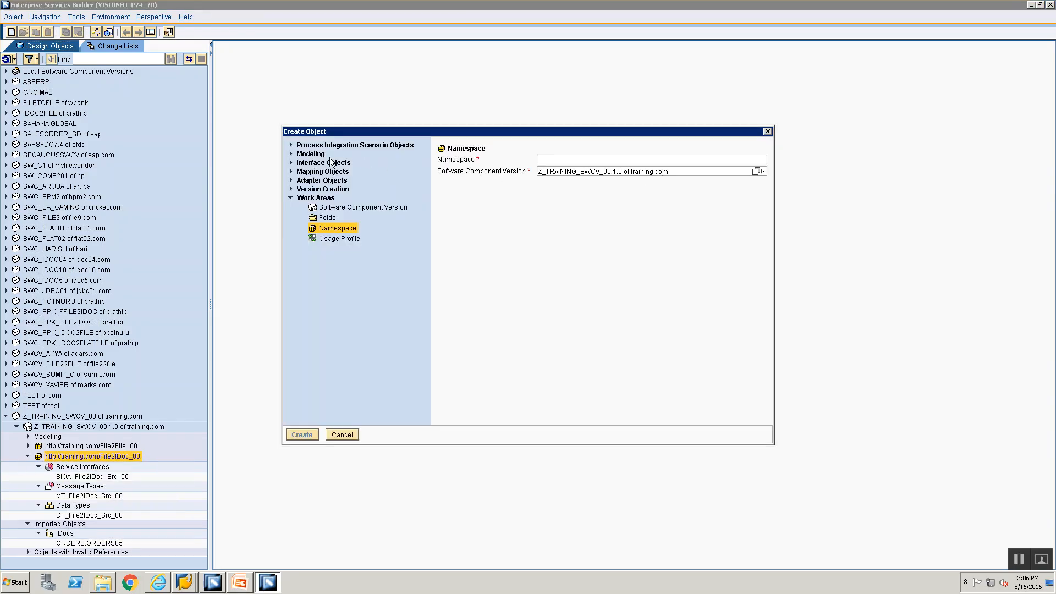
{"action": "left_click", "coordinate": [291, 171]}
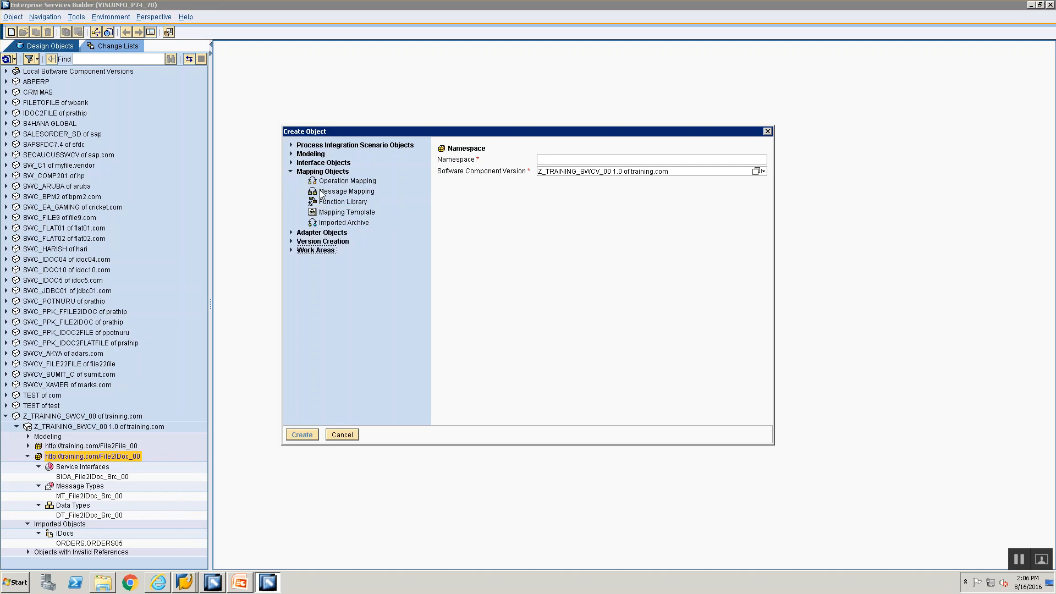
{"action": "left_click", "coordinate": [339, 191]}
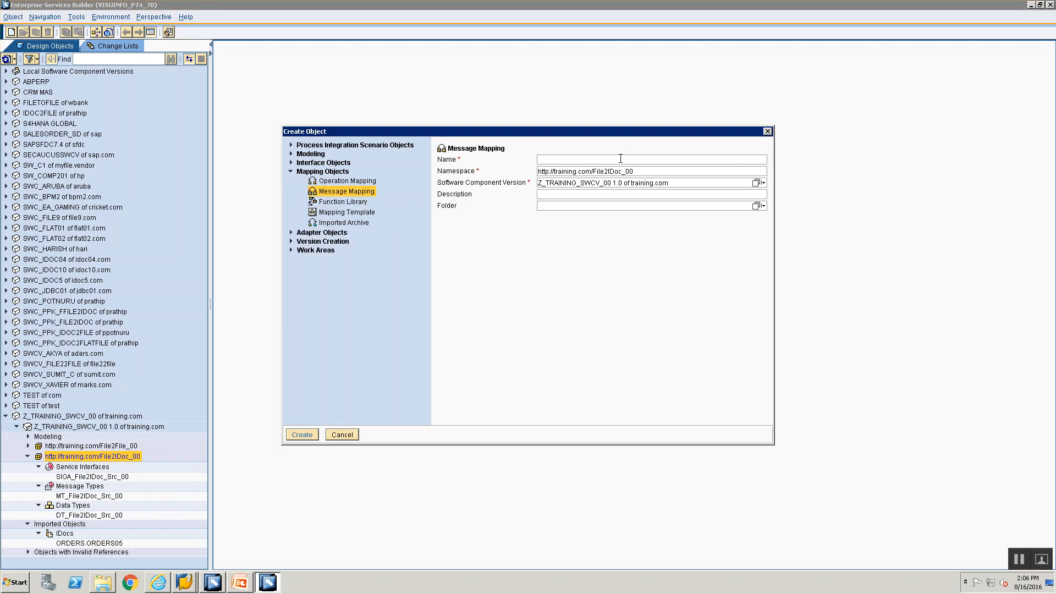
{"action": "type", "text": "MM"}
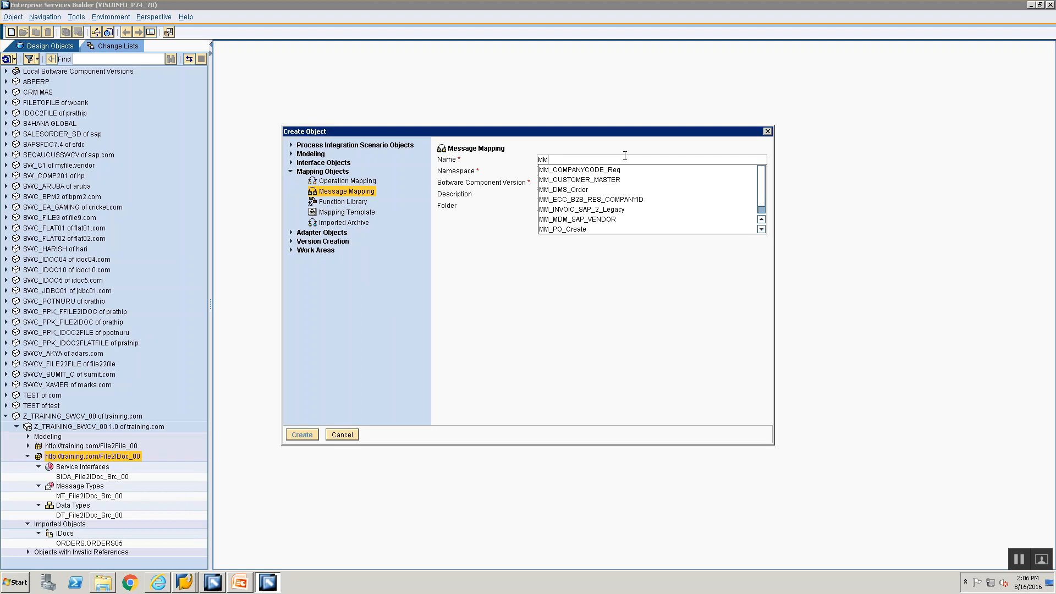
{"action": "key", "text": "BackSpace"}
{"action": "key", "text": "BackSpace"}
{"action": "type", "text": "MM_File2IDoc_"}
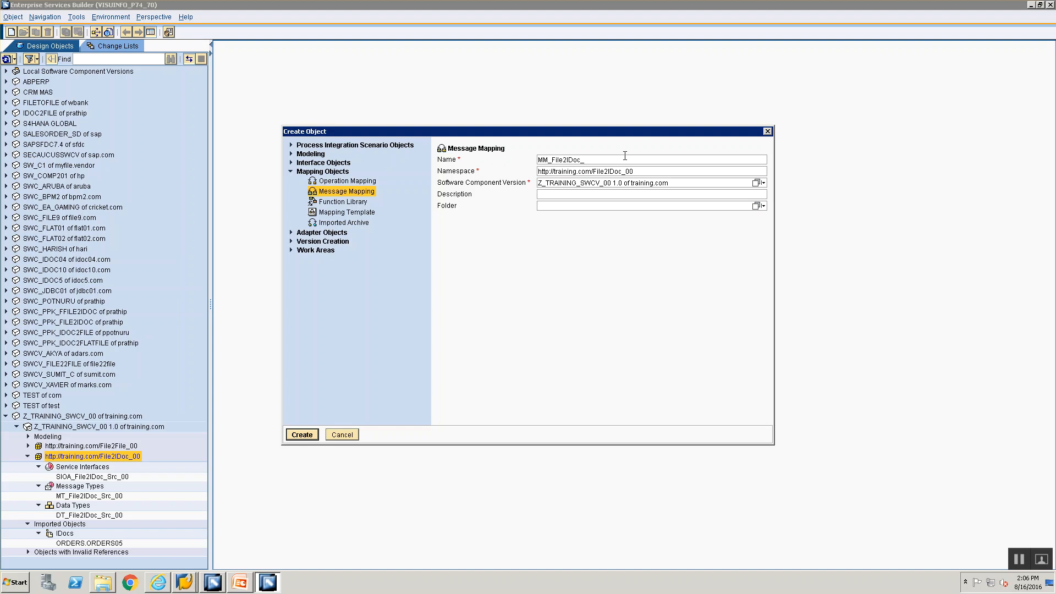
{"action": "type", "text": "00"}
{"action": "left_click", "coordinate": [302, 435]}
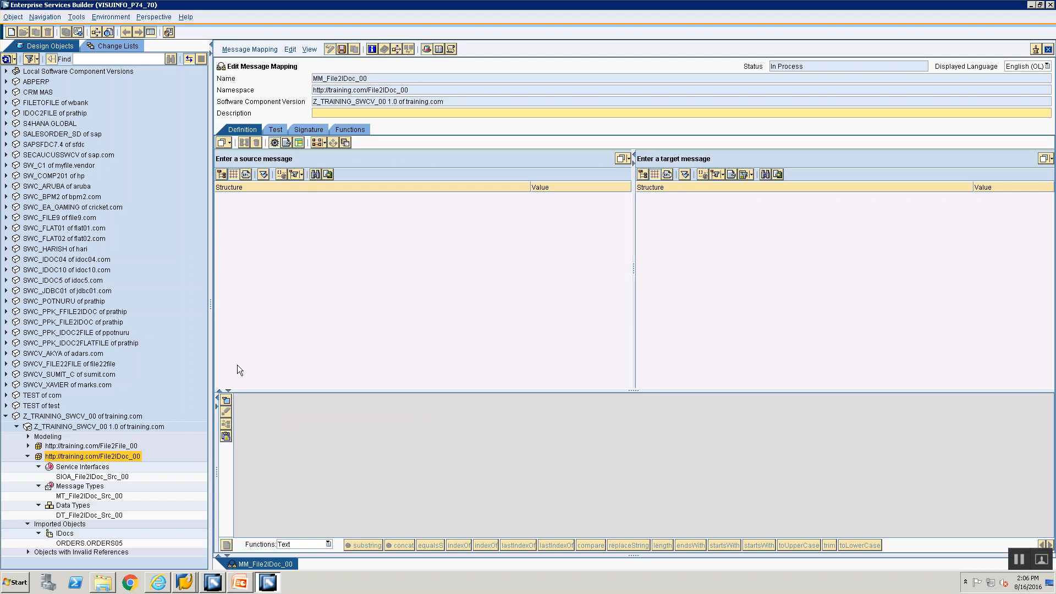
Step: Assign MT_File2IDoc_Src_00 as the mapping's source message
{"action": "left_click_drag", "start_coordinate": [84, 495], "coordinate": [89, 502]}
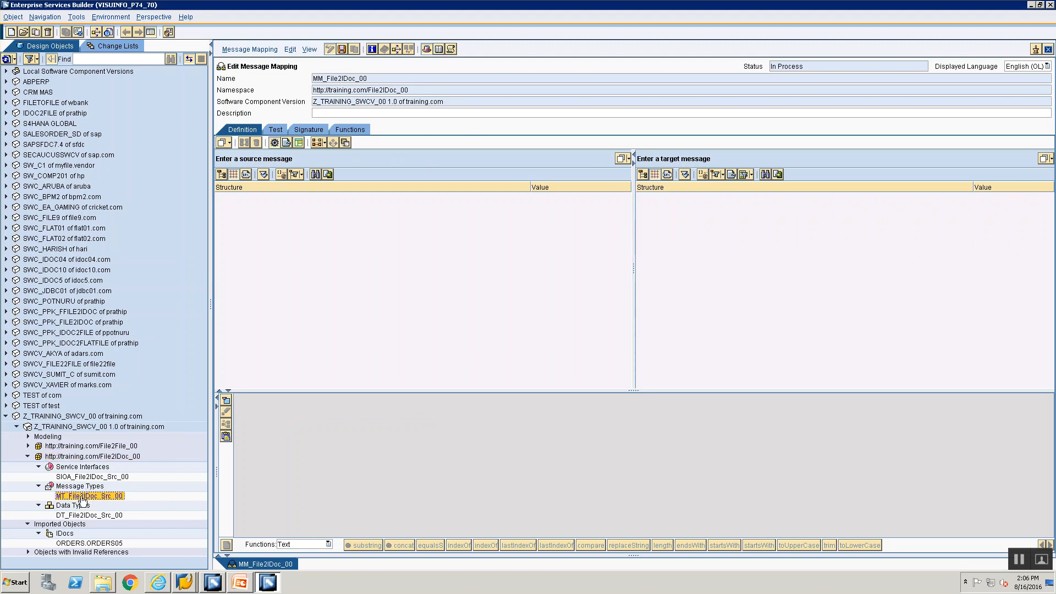
{"action": "left_click_drag", "start_coordinate": [350, 199], "coordinate": [369, 156]}
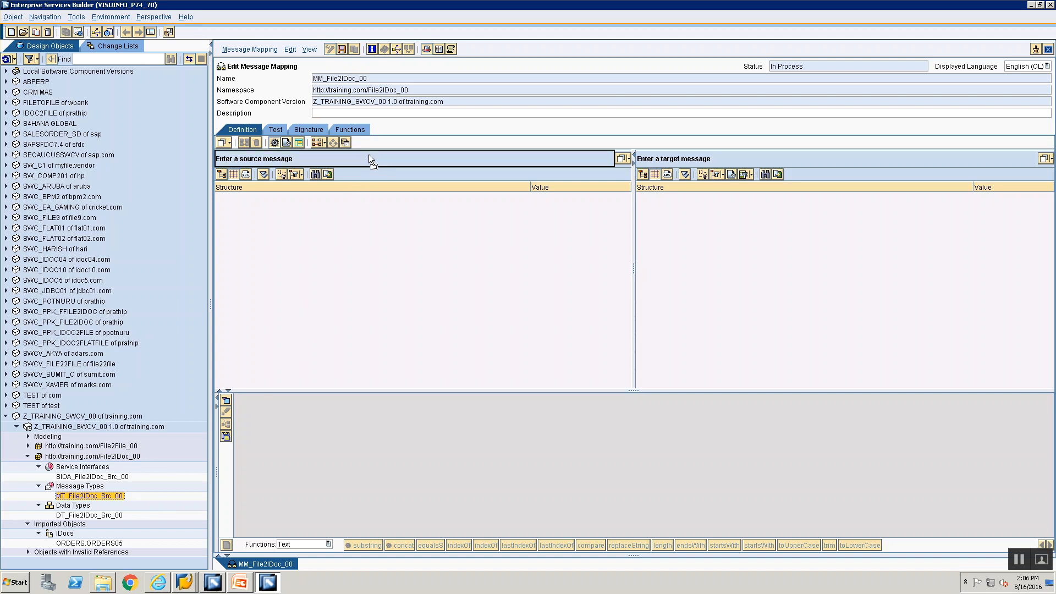
{"action": "left_click_drag", "start_coordinate": [369, 155], "coordinate": [369, 156]}
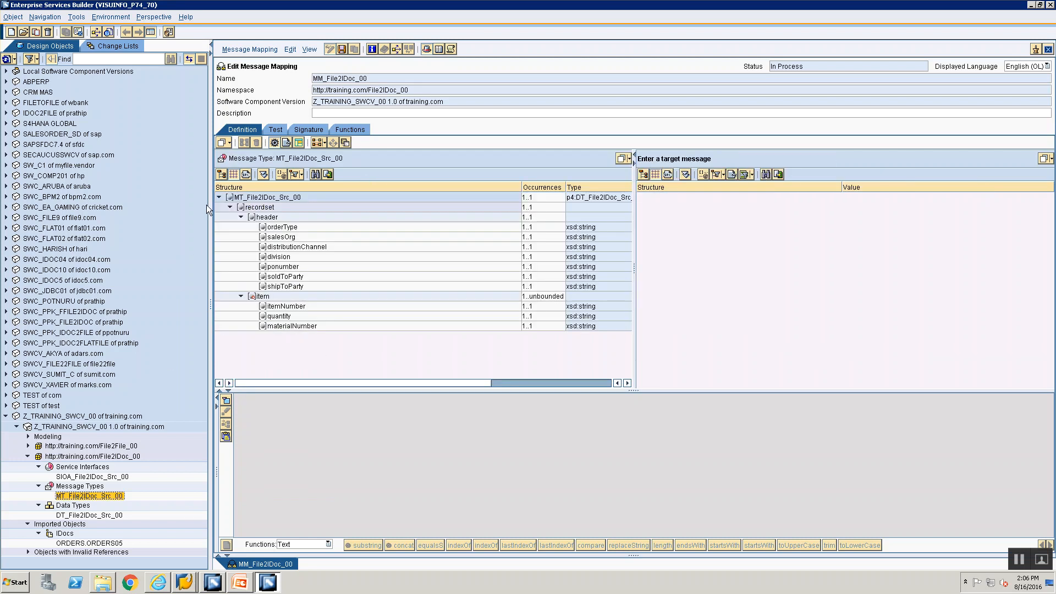
Step: Drag the ORDERS.ORDERS05 IDoc onto the mapping's target message slot
{"action": "left_click", "coordinate": [59, 545]}
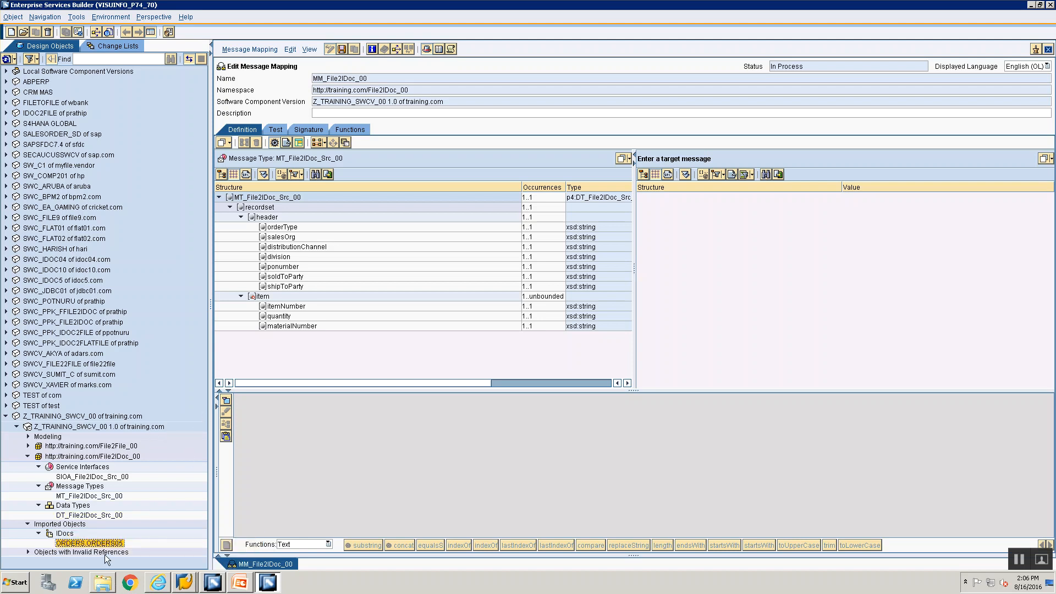
{"action": "mouse_move", "coordinate": [105, 543]}
{"action": "left_mouse_down"}
{"action": "mouse_move", "coordinate": [162, 542]}
{"action": "mouse_move", "coordinate": [696, 349]}
{"action": "mouse_move", "coordinate": [756, 136]}
{"action": "mouse_move", "coordinate": [766, 161]}
{"action": "mouse_move", "coordinate": [116, 564]}
{"action": "mouse_move", "coordinate": [97, 545]}
{"action": "left_mouse_up"}
{"action": "left_click", "coordinate": [89, 539]}
{"action": "left_click", "coordinate": [81, 543]}
{"action": "left_click_drag", "start_coordinate": [62, 547], "coordinate": [808, 212]}
{"action": "left_click_drag", "start_coordinate": [831, 174], "coordinate": [836, 162]}
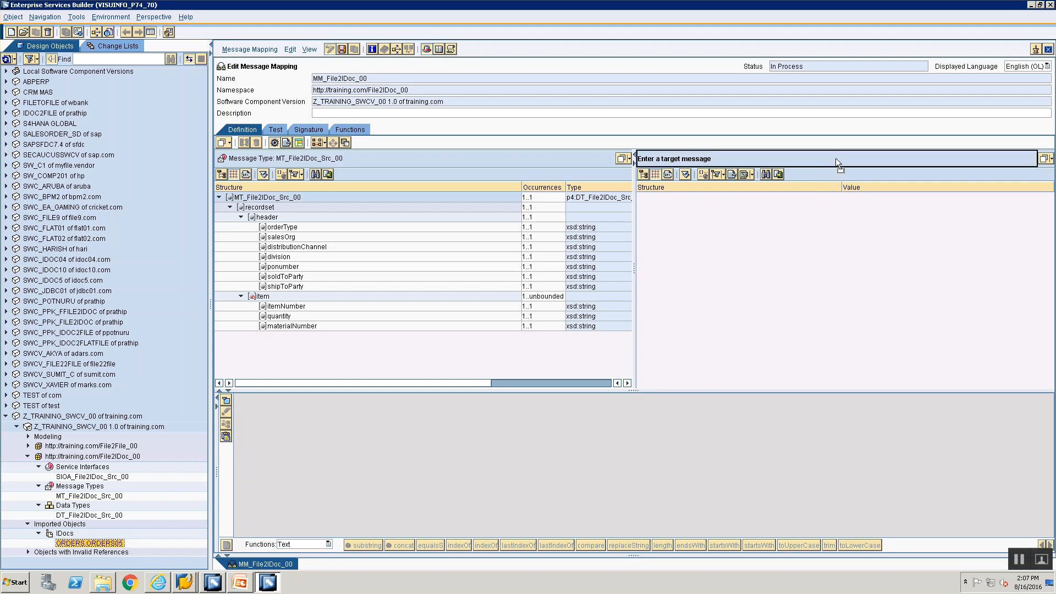
{"action": "left_click_drag", "start_coordinate": [836, 157], "coordinate": [836, 157]}
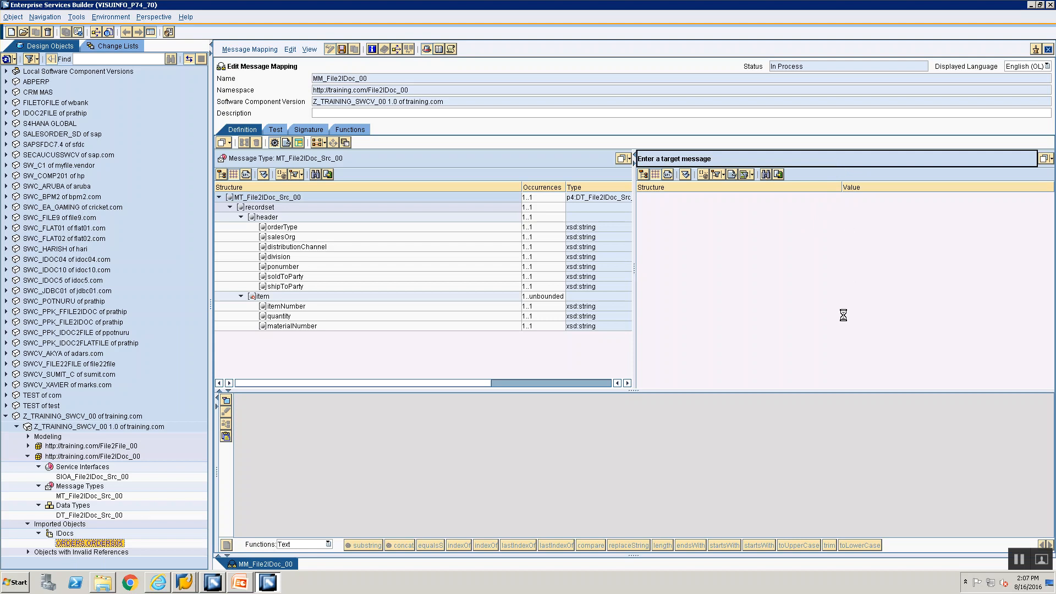
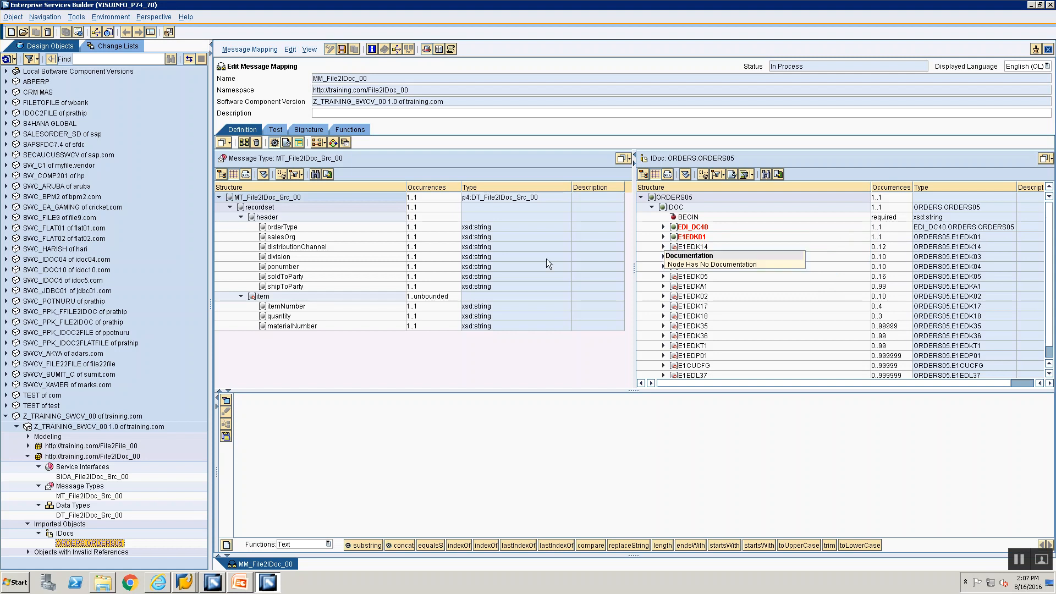
Step: Connect a Constant function with value 1 to the ORDERS05 BEGIN field on the mapping canvas
{"action": "left_click", "coordinate": [691, 219]}
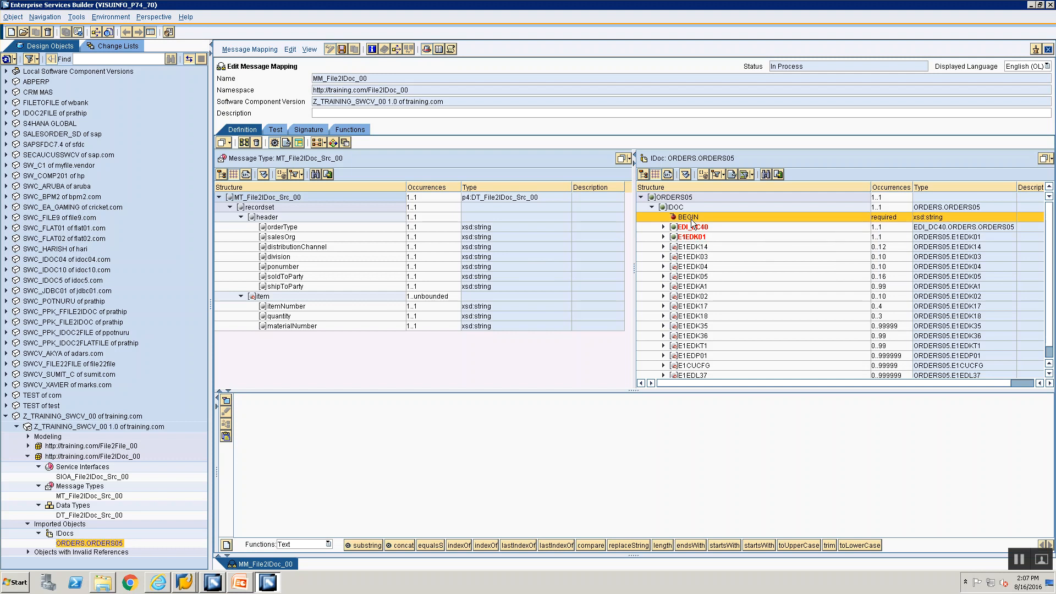
{"action": "left_click", "coordinate": [318, 545]}
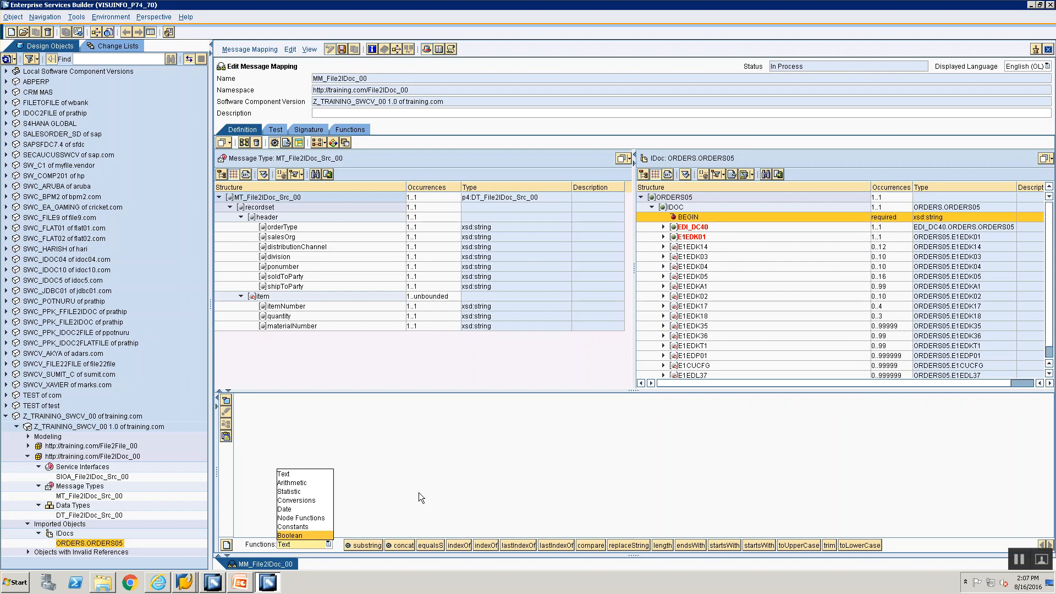
{"action": "left_click_drag", "start_coordinate": [692, 216], "coordinate": [422, 418]}
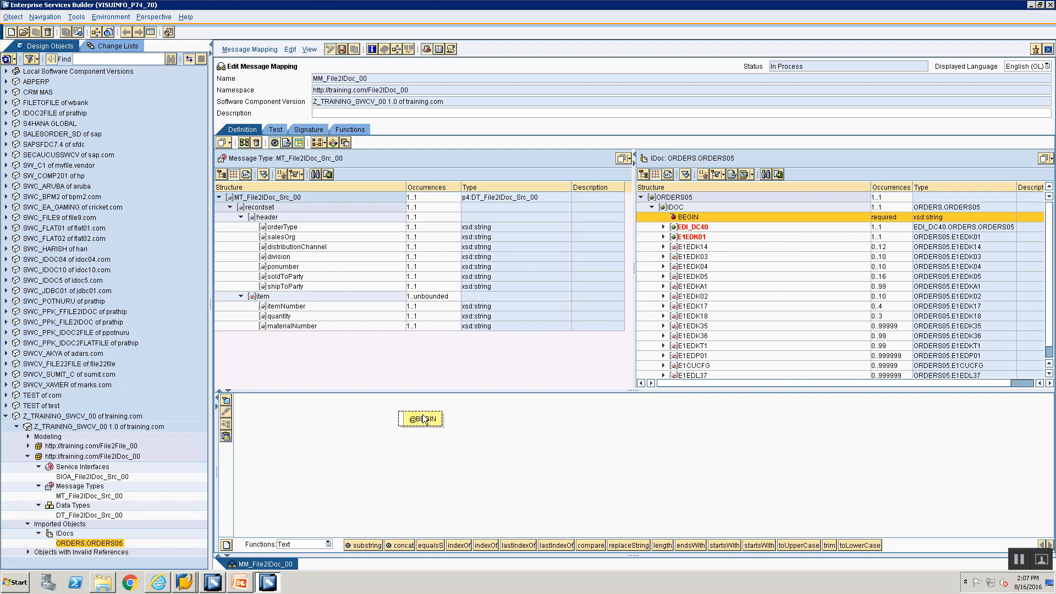
{"action": "left_click", "coordinate": [318, 547]}
{"action": "left_click", "coordinate": [315, 523]}
{"action": "left_click_drag", "start_coordinate": [359, 546], "coordinate": [401, 417]}
{"action": "left_click", "coordinate": [230, 421]}
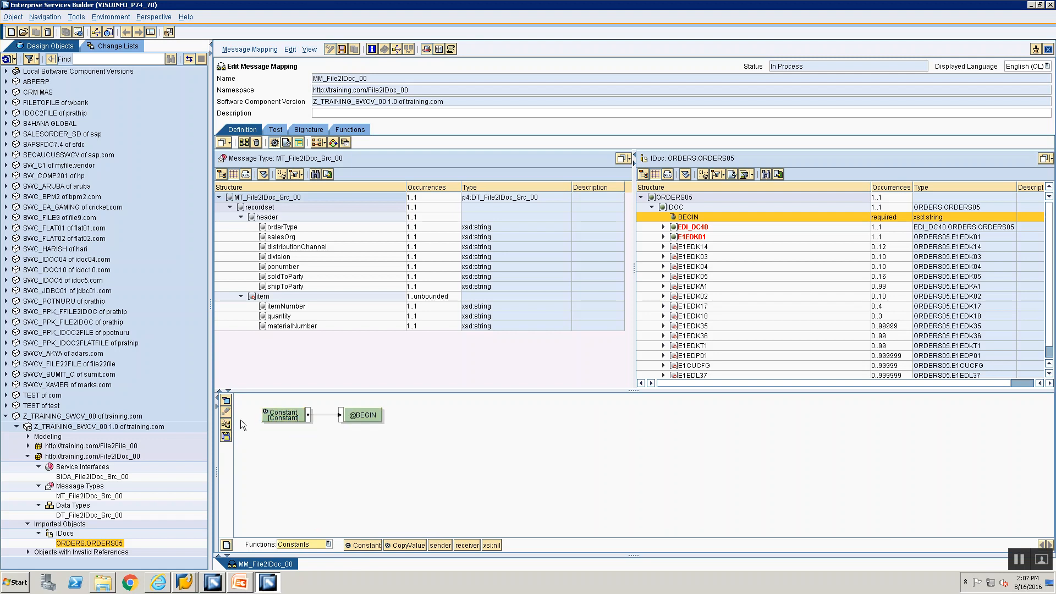
{"action": "left_click", "coordinate": [288, 415]}
{"action": "double_click", "coordinate": [286, 420]}
{"action": "type", "text": "1"}
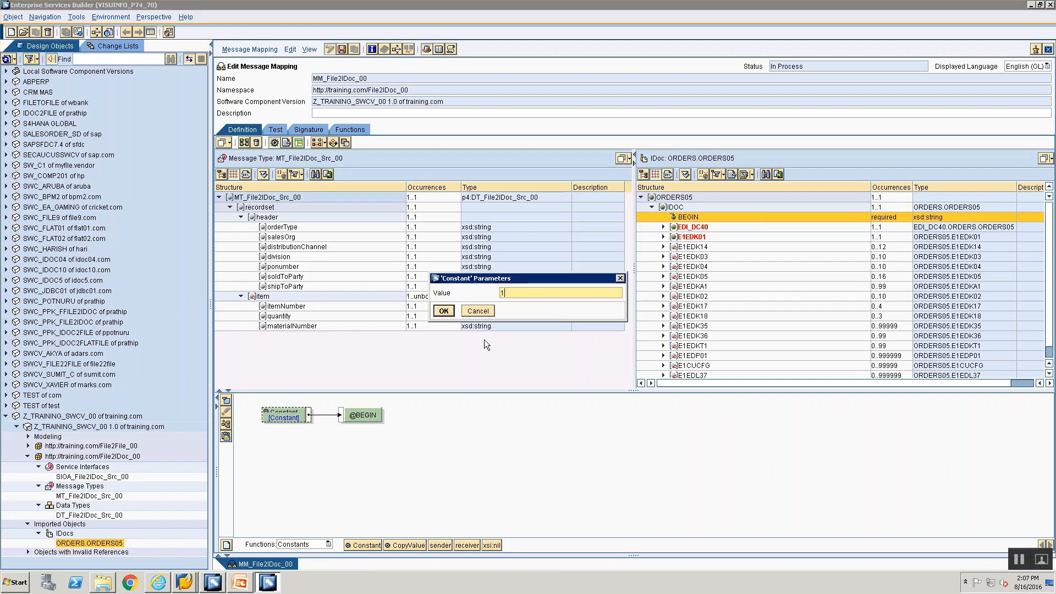
{"action": "left_click", "coordinate": [444, 311]}
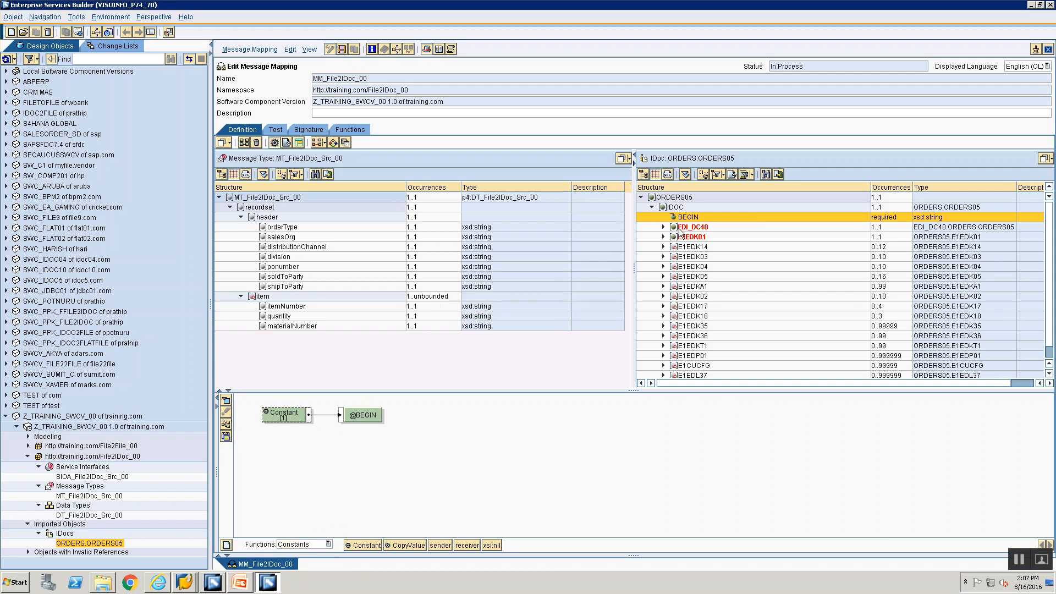
{"action": "left_click", "coordinate": [679, 229]}
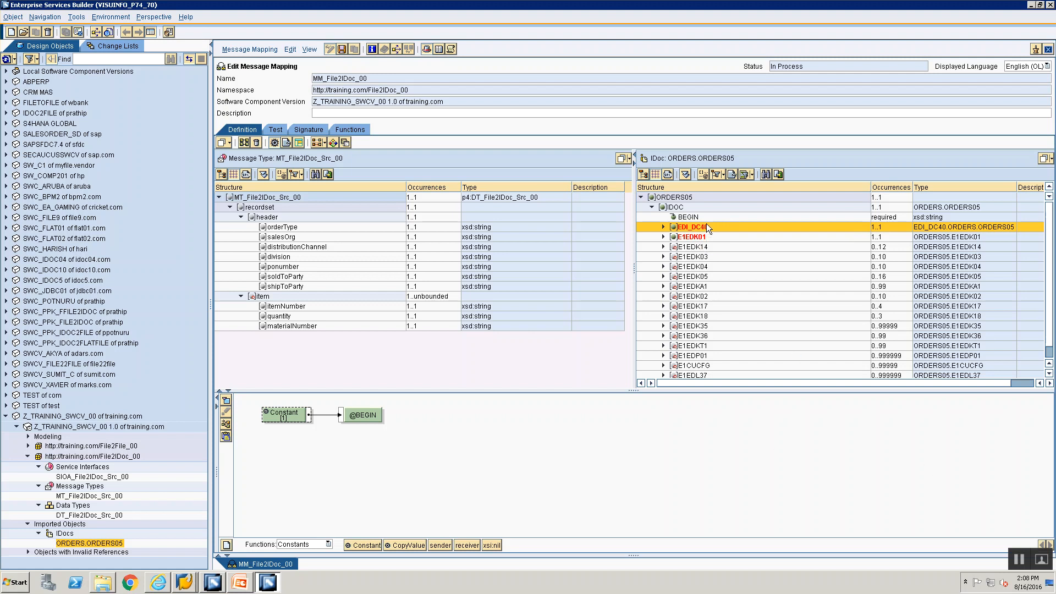
Step: Disable the EDI_DC40 control record field, then expand the E1EDK01 segment
{"action": "right_click", "coordinate": [707, 225]}
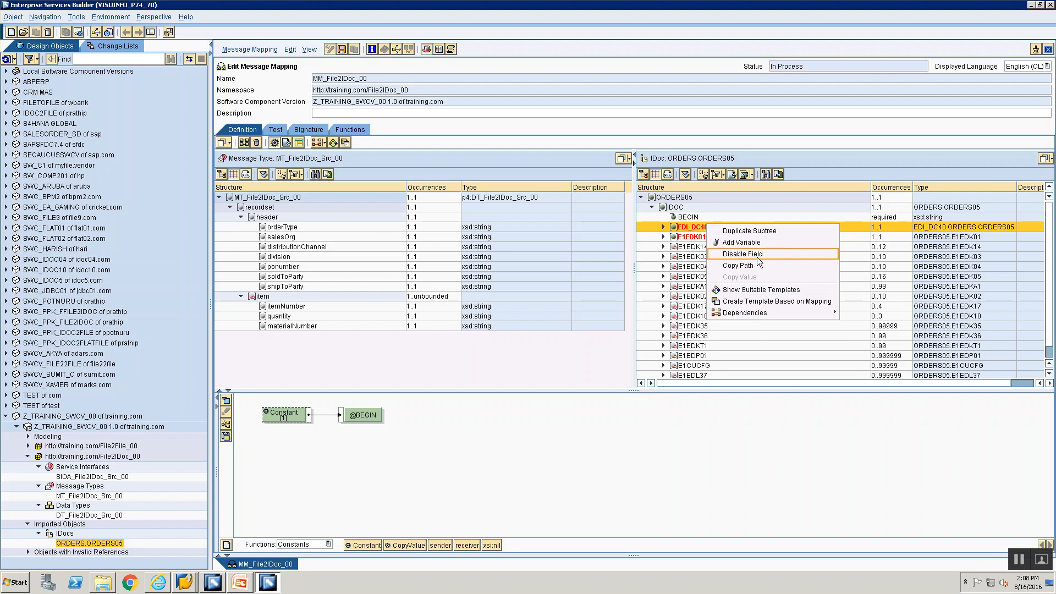
{"action": "left_click", "coordinate": [695, 228]}
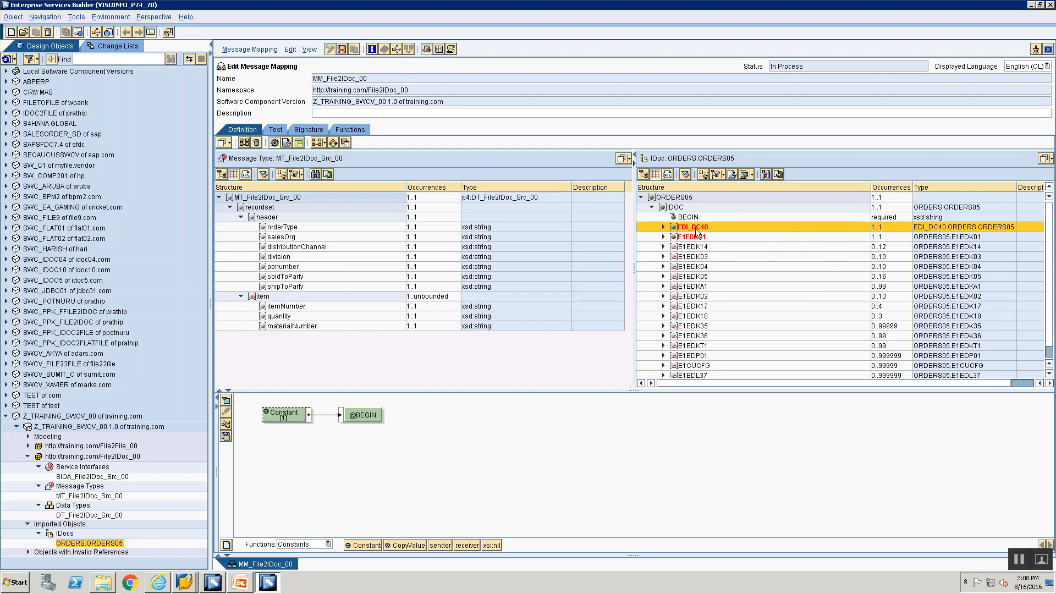
{"action": "right_click", "coordinate": [697, 231]}
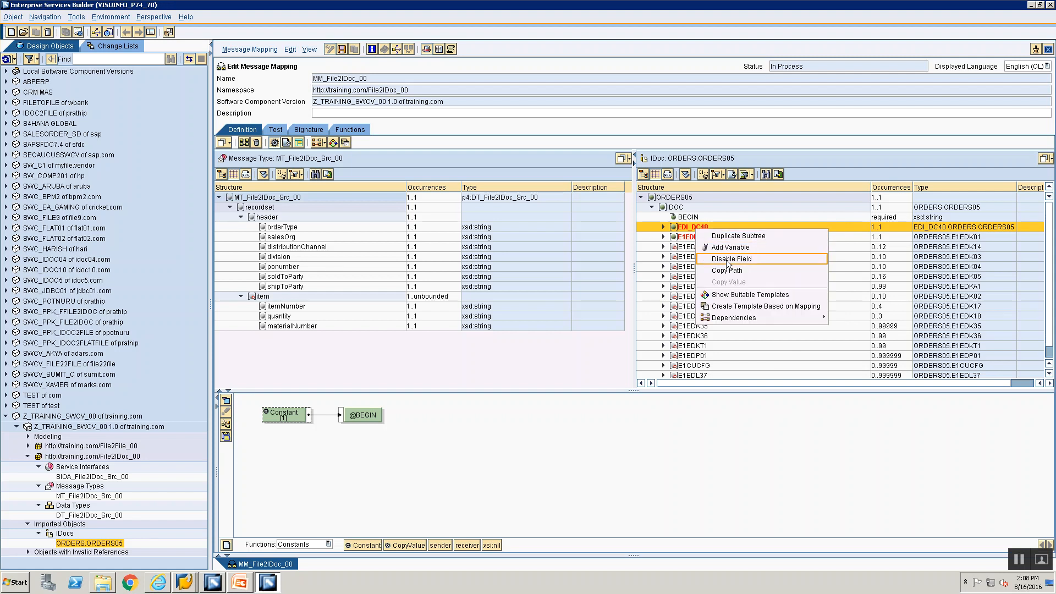
{"action": "left_click", "coordinate": [727, 262]}
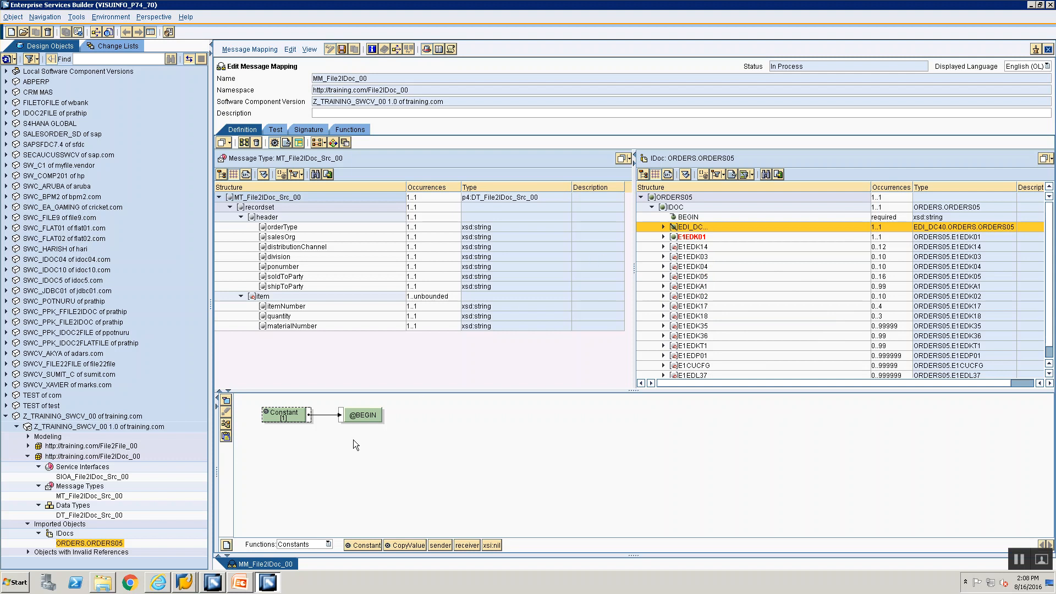
{"action": "left_click", "coordinate": [663, 237]}
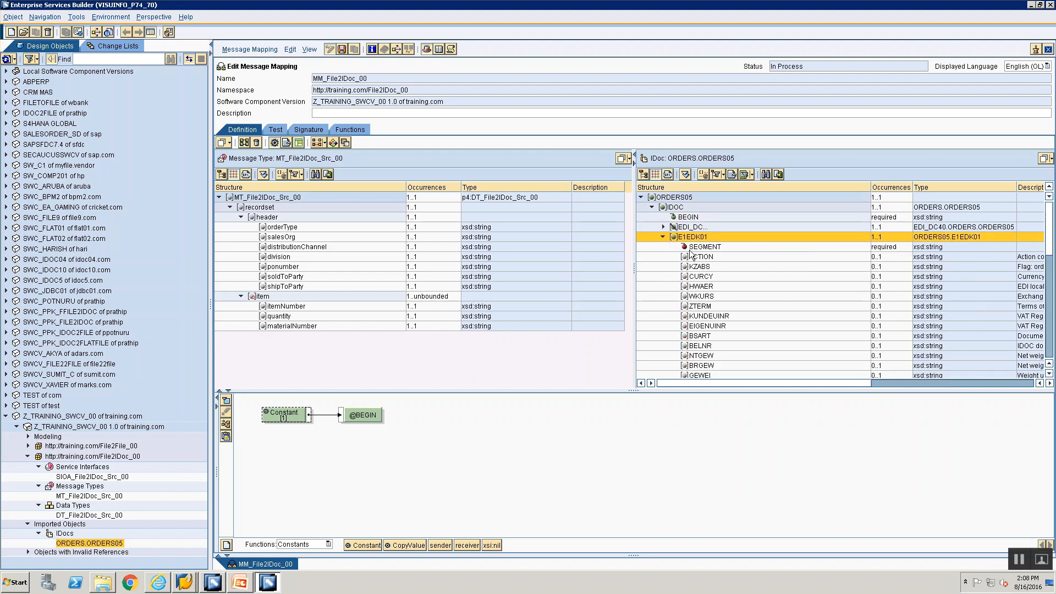
Step: After checking the Mapping Rules slide, connect a Constant function to E1EDK01's SEGMENT field
{"action": "key", "text": "alt+Tab"}
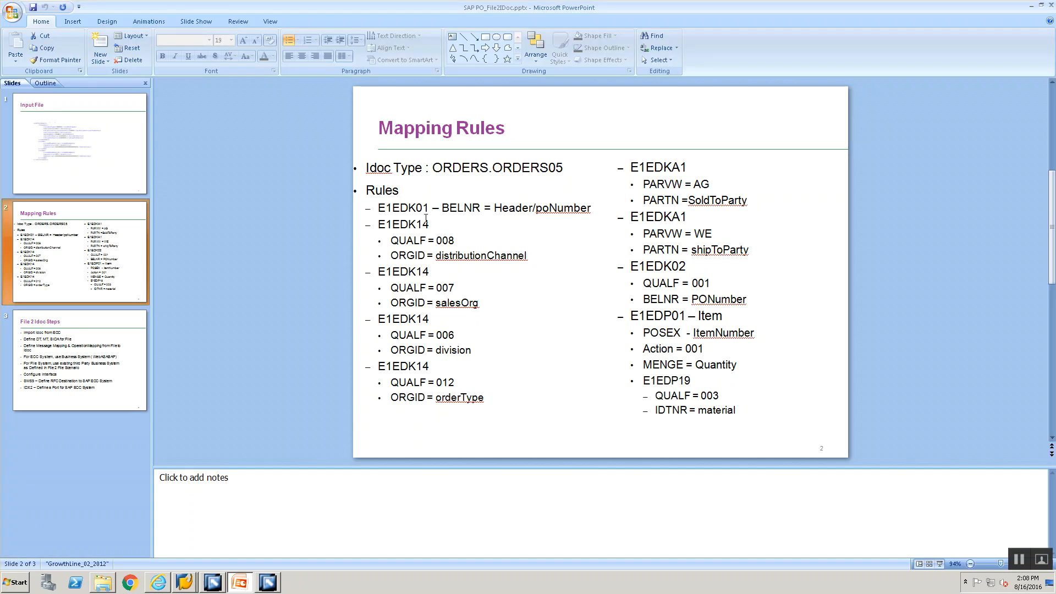
{"action": "key", "text": "alt+Tab"}
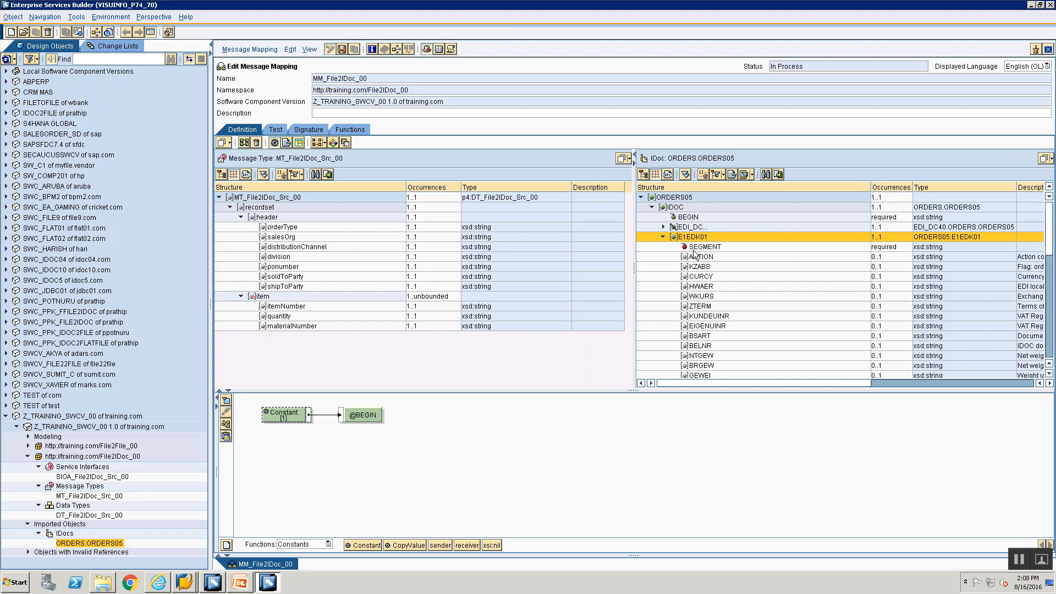
{"action": "left_click", "coordinate": [697, 247]}
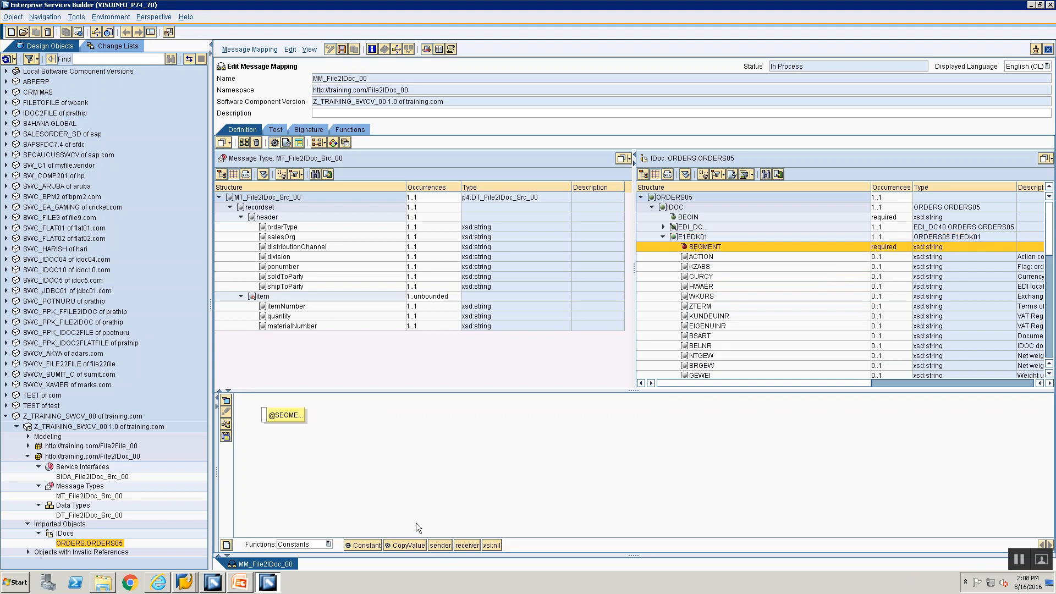
{"action": "left_click_drag", "start_coordinate": [363, 545], "coordinate": [262, 417]}
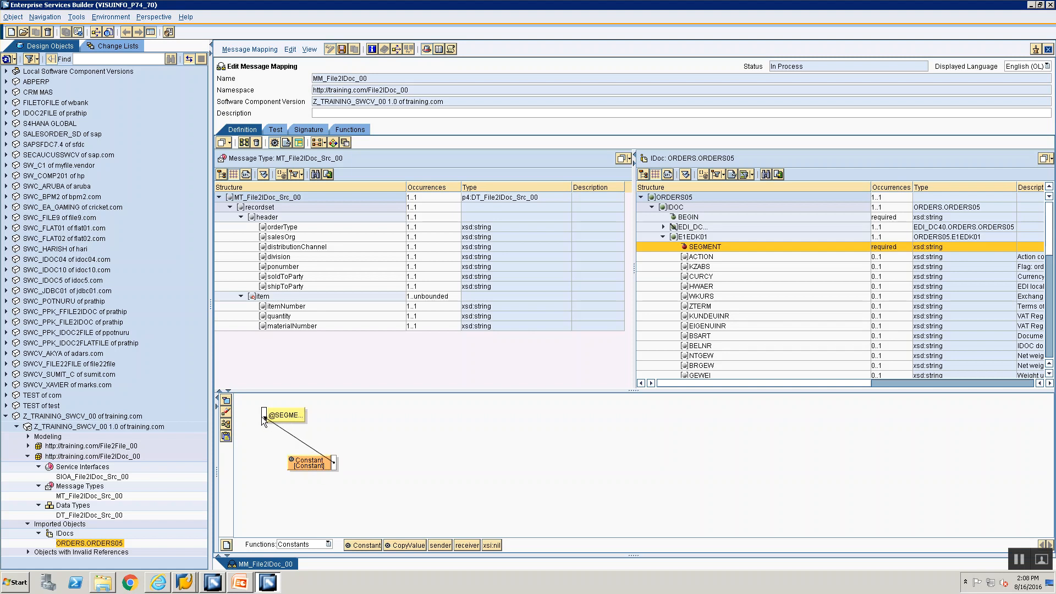
{"action": "left_click_drag", "start_coordinate": [334, 461], "coordinate": [262, 413]}
{"action": "mouse_move", "coordinate": [355, 437]}
{"action": "left_mouse_down"}
{"action": "mouse_move", "coordinate": [380, 456]}
{"action": "mouse_move", "coordinate": [352, 461]}
{"action": "mouse_move", "coordinate": [365, 455]}
{"action": "left_mouse_up"}
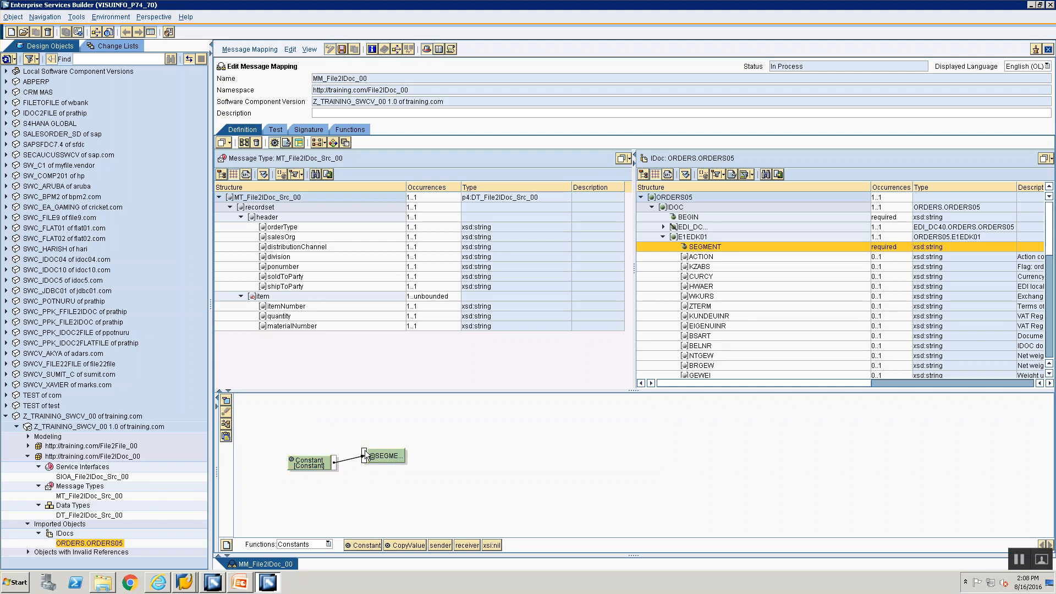
Step: Set that Constant's value to 1, then select BELNR and consult the Mapping Rules slide
{"action": "left_click", "coordinate": [226, 424]}
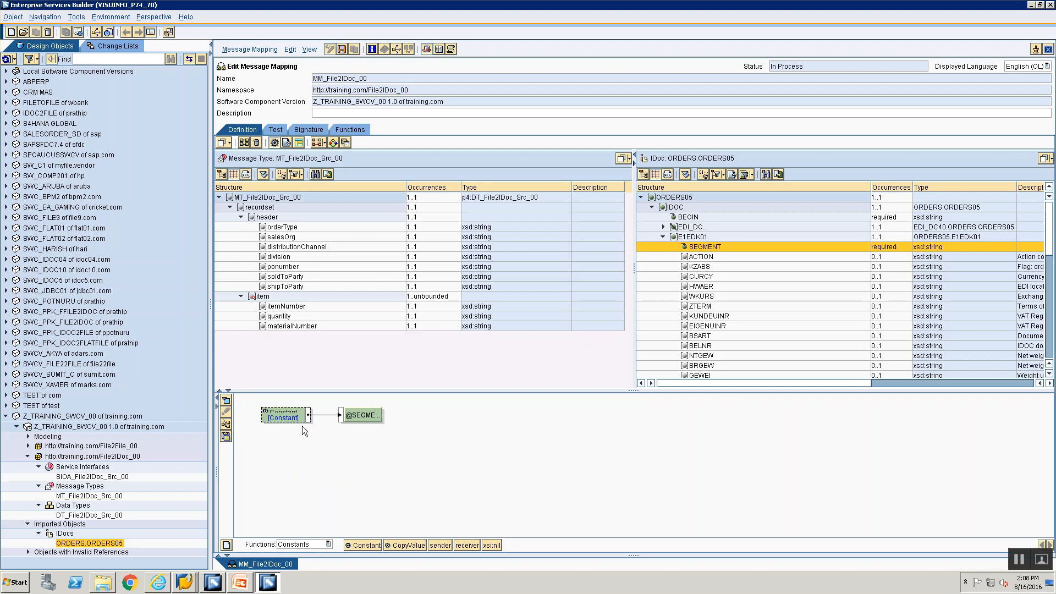
{"action": "double_click", "coordinate": [297, 419]}
{"action": "type", "text": "1"}
{"action": "left_click", "coordinate": [442, 311]}
{"action": "left_click", "coordinate": [694, 346]}
{"action": "key", "text": "alt+Tab"}
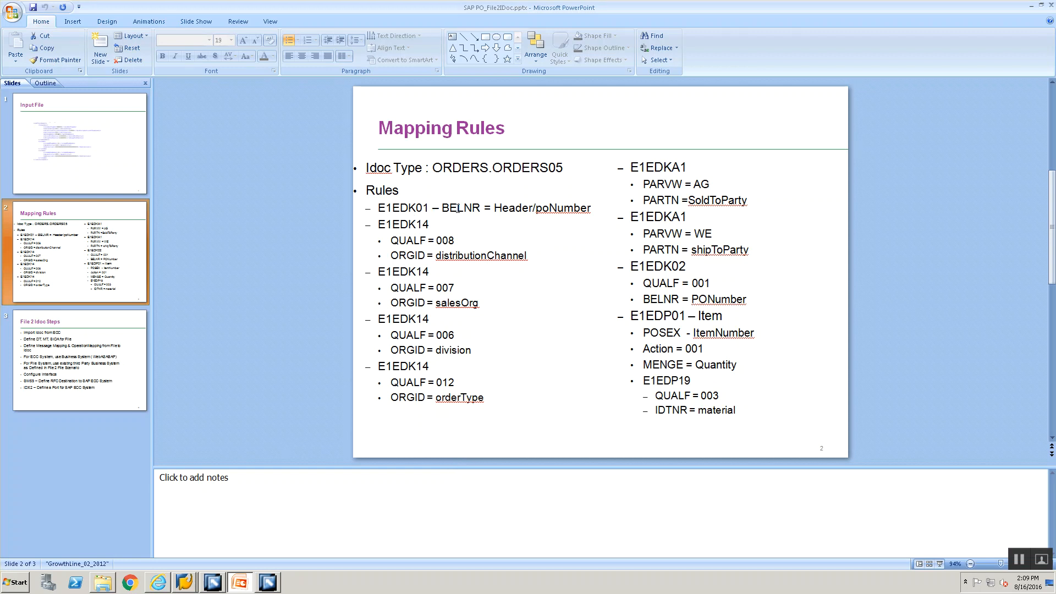
Step: Map the source ponumber field to E1EDK01's BELNR, removing the stray materialNumber box
{"action": "key", "text": "alt+Tab"}
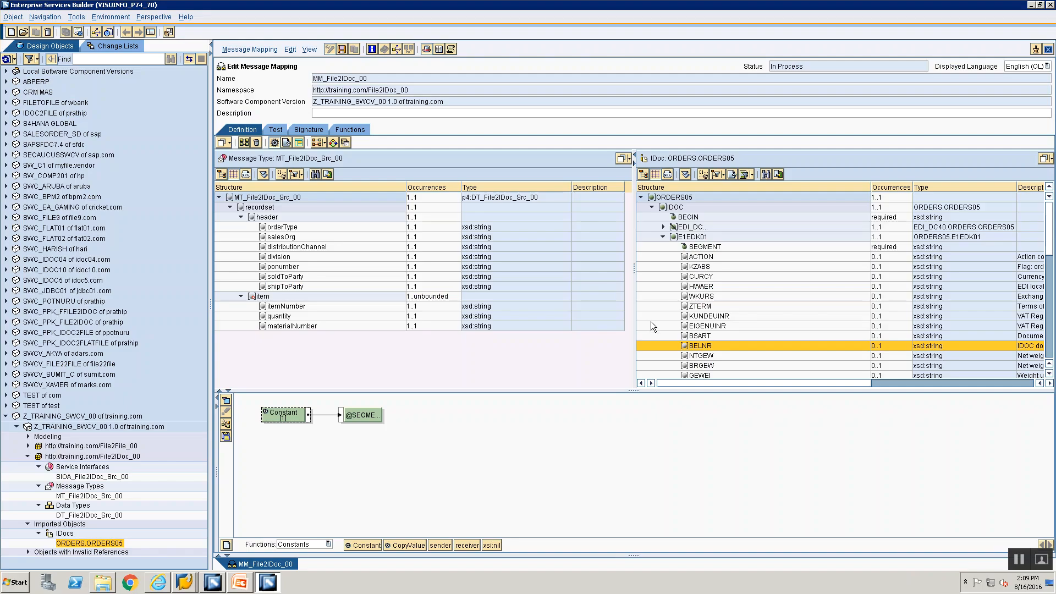
{"action": "double_click", "coordinate": [707, 347]}
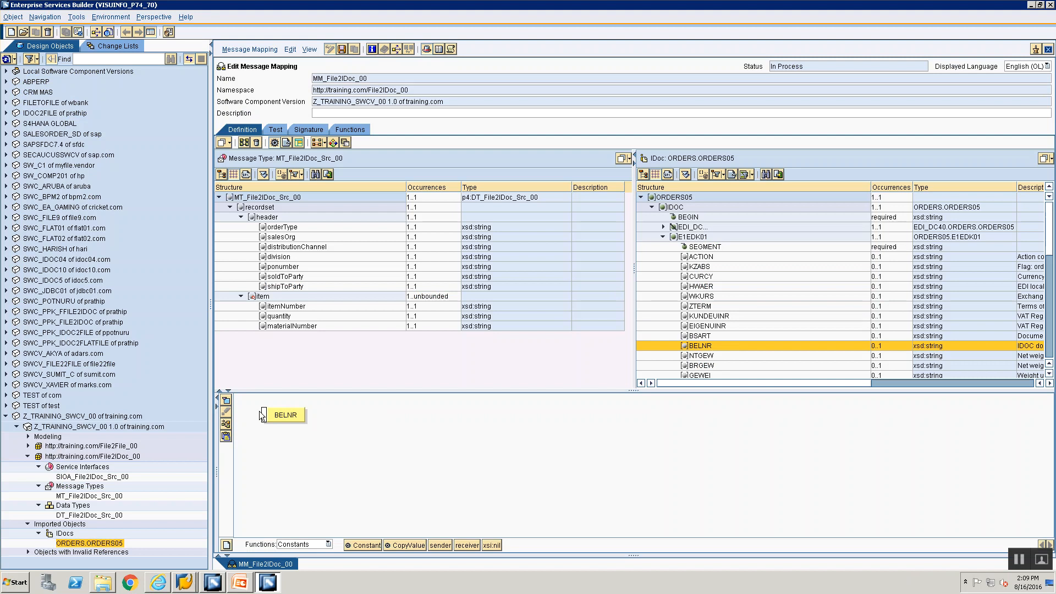
{"action": "left_click", "coordinate": [295, 267]}
{"action": "left_click_drag", "start_coordinate": [291, 325], "coordinate": [324, 469]}
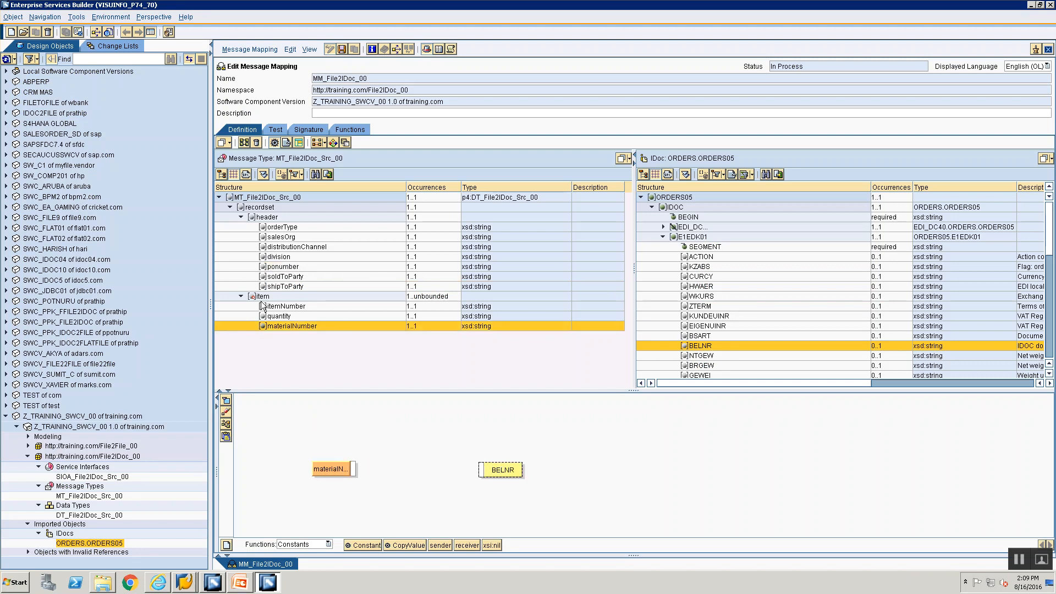
{"action": "left_click_drag", "start_coordinate": [281, 268], "coordinate": [482, 470]}
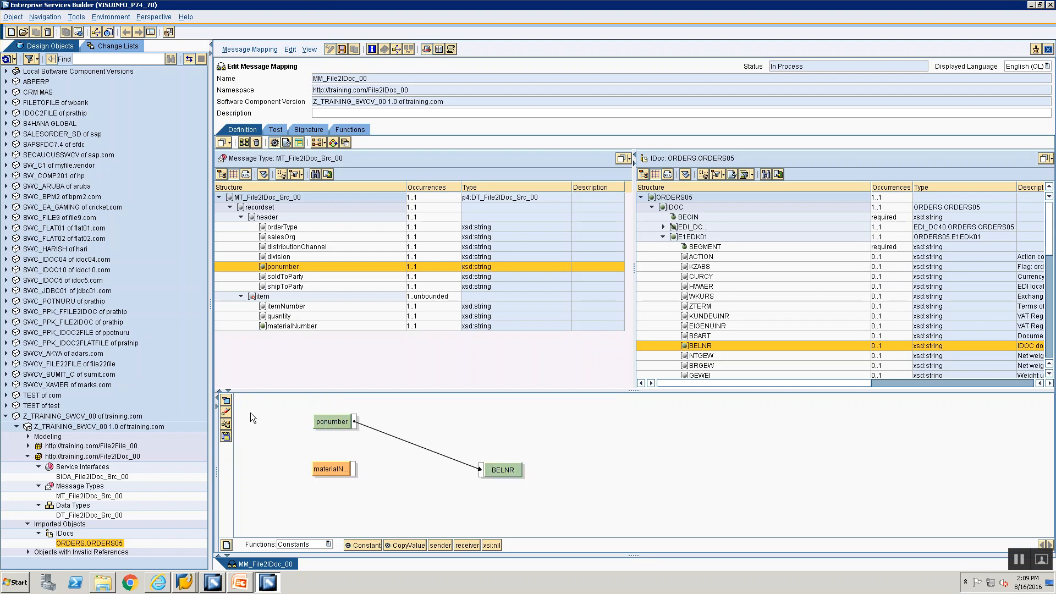
{"action": "left_click", "coordinate": [227, 412]}
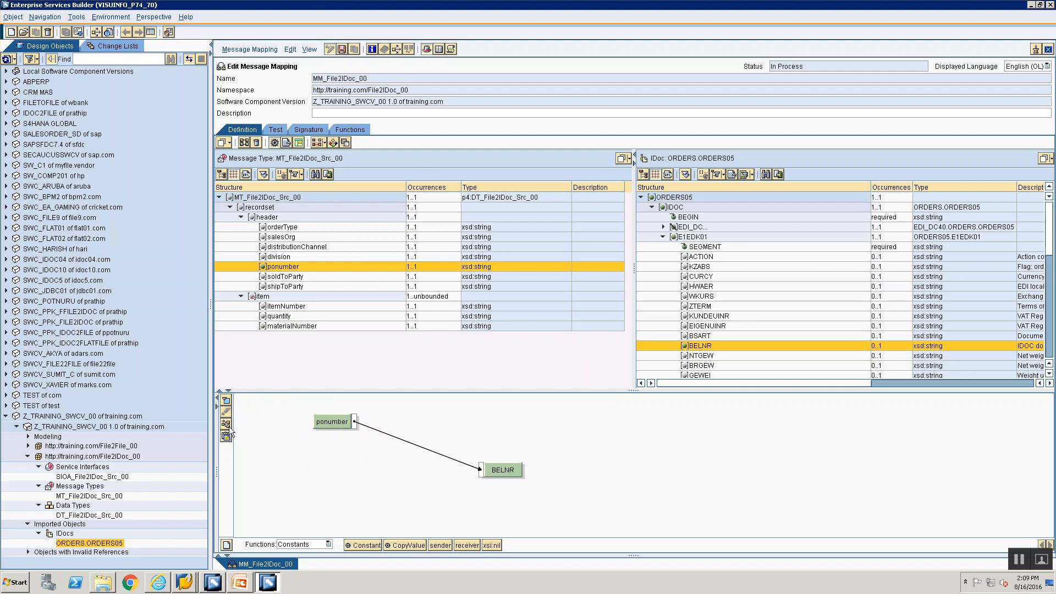
{"action": "left_click", "coordinate": [228, 424]}
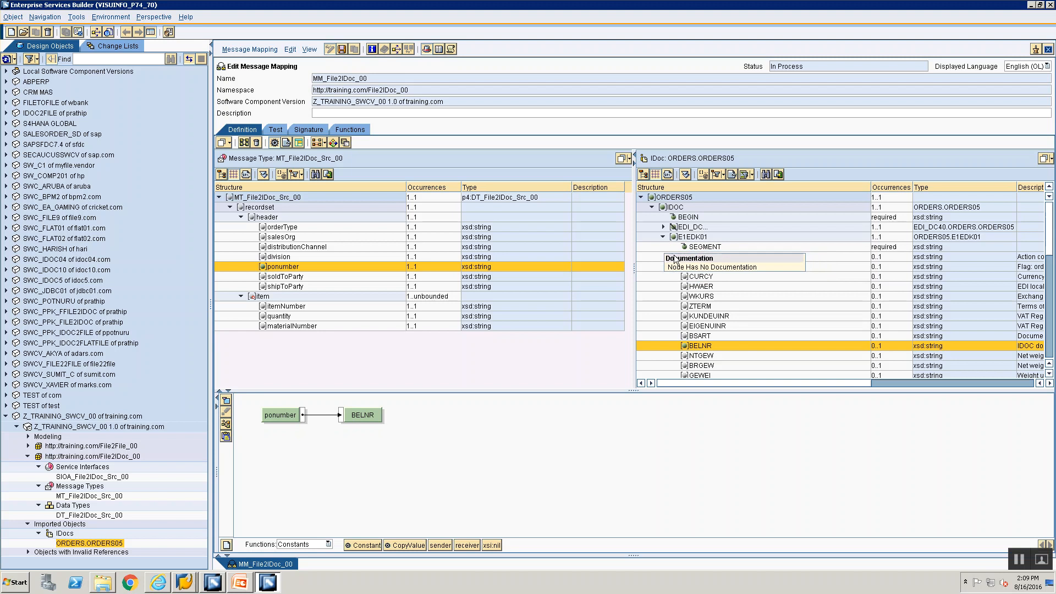
{"action": "left_click", "coordinate": [663, 238]}
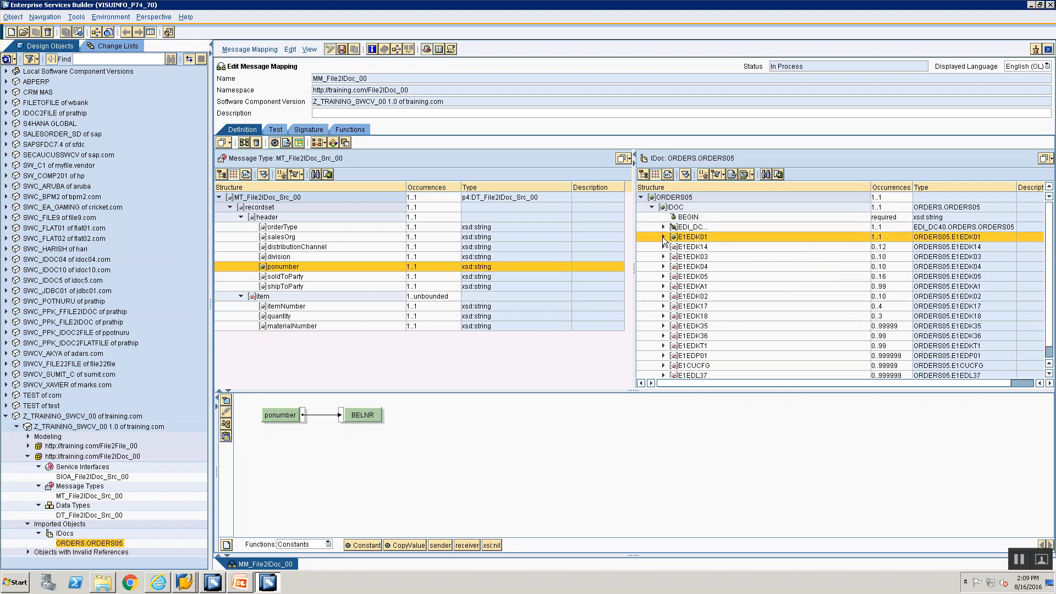
{"action": "key", "text": "alt+Tab"}
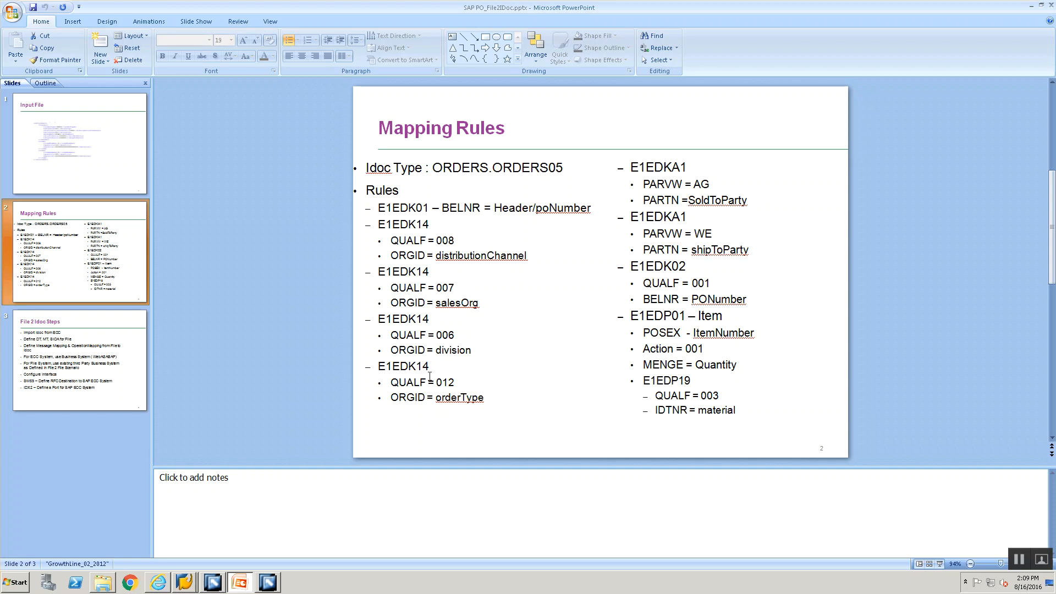
Step: Duplicate the E1EDK14 subtree three times so ORDERS05 holds four E1EDK14 segments
{"action": "key", "text": "alt+Tab"}
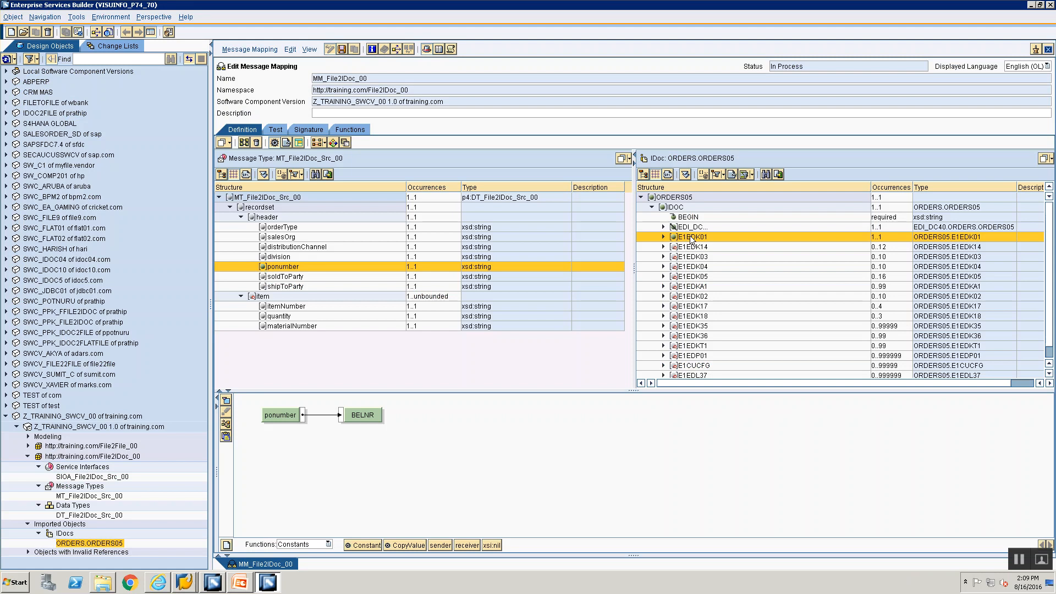
{"action": "left_click", "coordinate": [688, 248]}
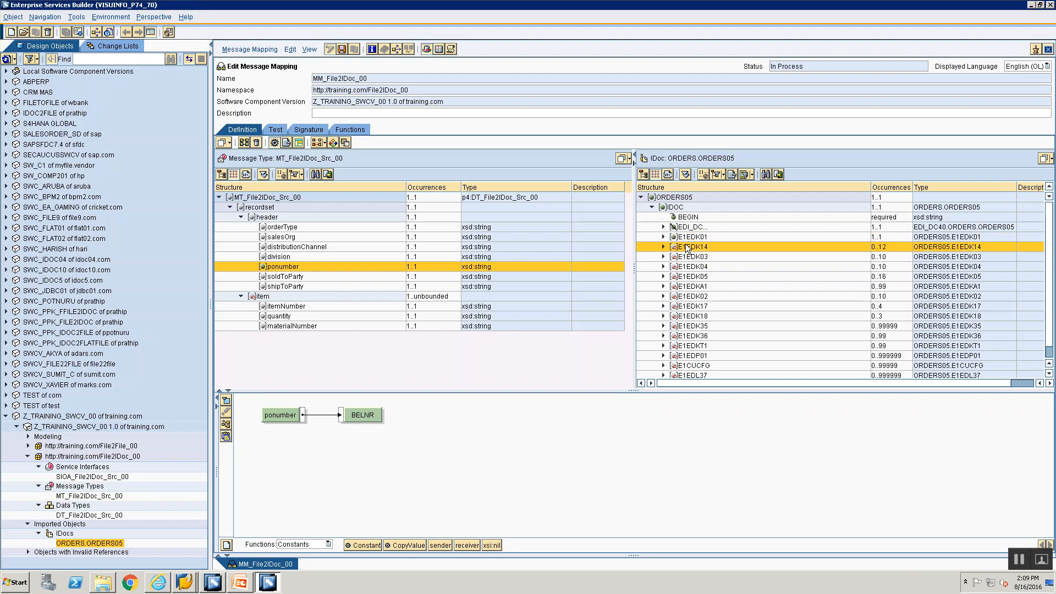
{"action": "right_click", "coordinate": [684, 249]}
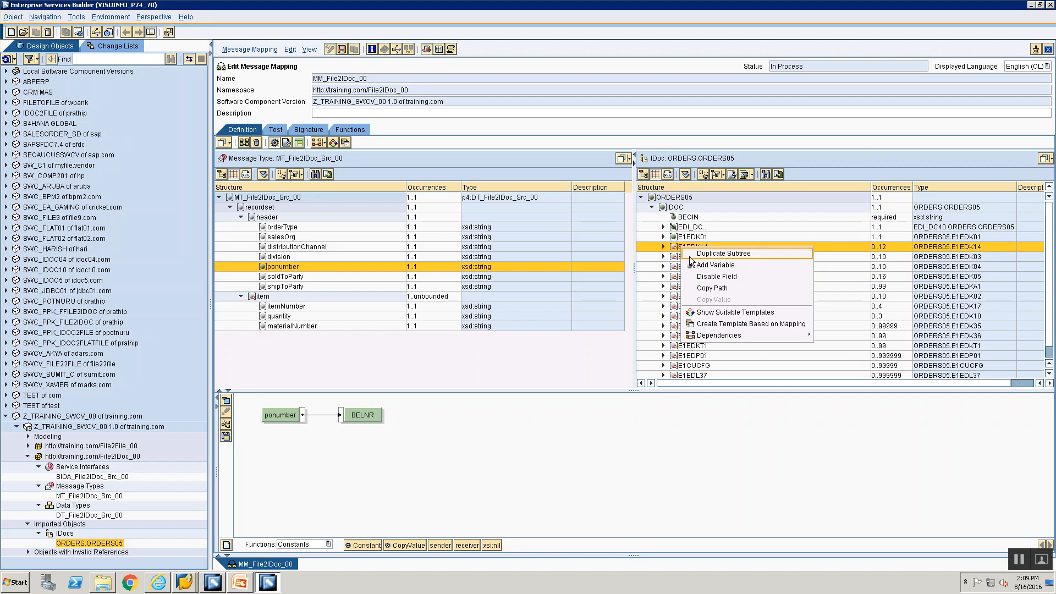
{"action": "left_click", "coordinate": [689, 256]}
{"action": "left_click", "coordinate": [688, 256]}
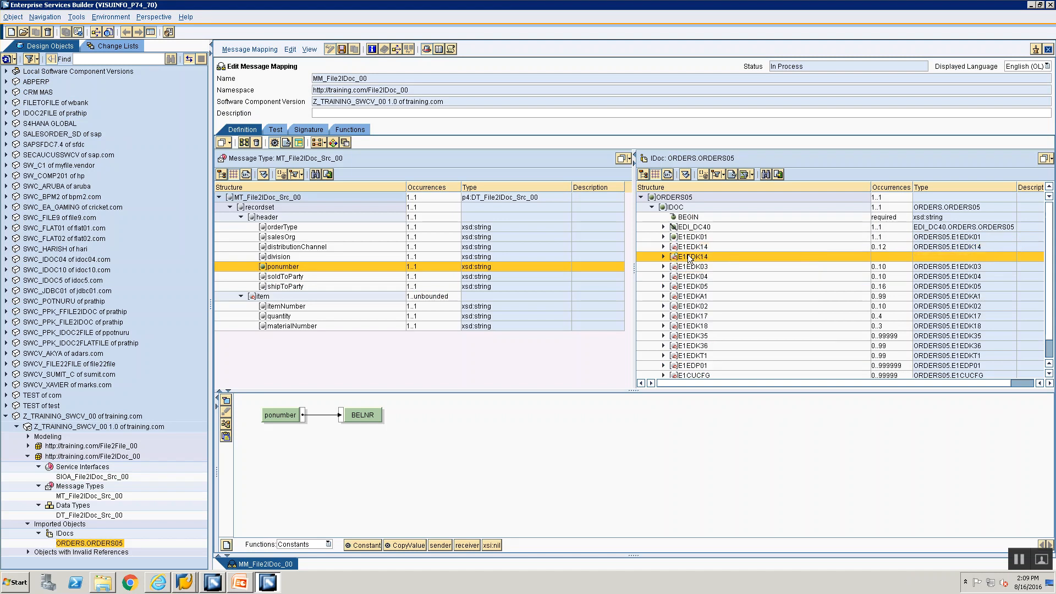
{"action": "right_click", "coordinate": [689, 255]}
{"action": "left_click", "coordinate": [695, 262]}
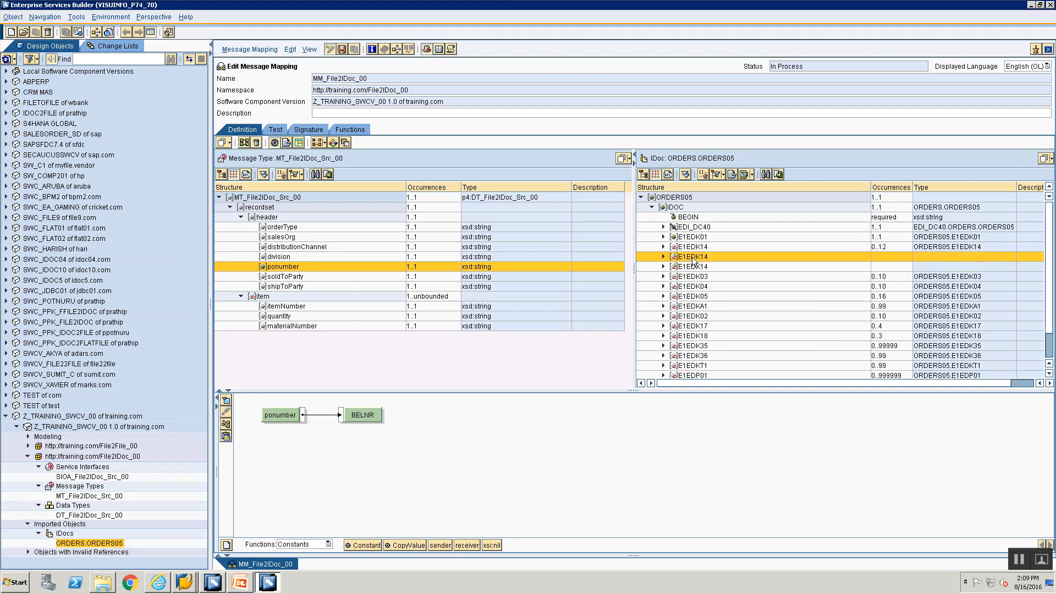
{"action": "right_click", "coordinate": [696, 263]}
{"action": "left_click", "coordinate": [698, 265]}
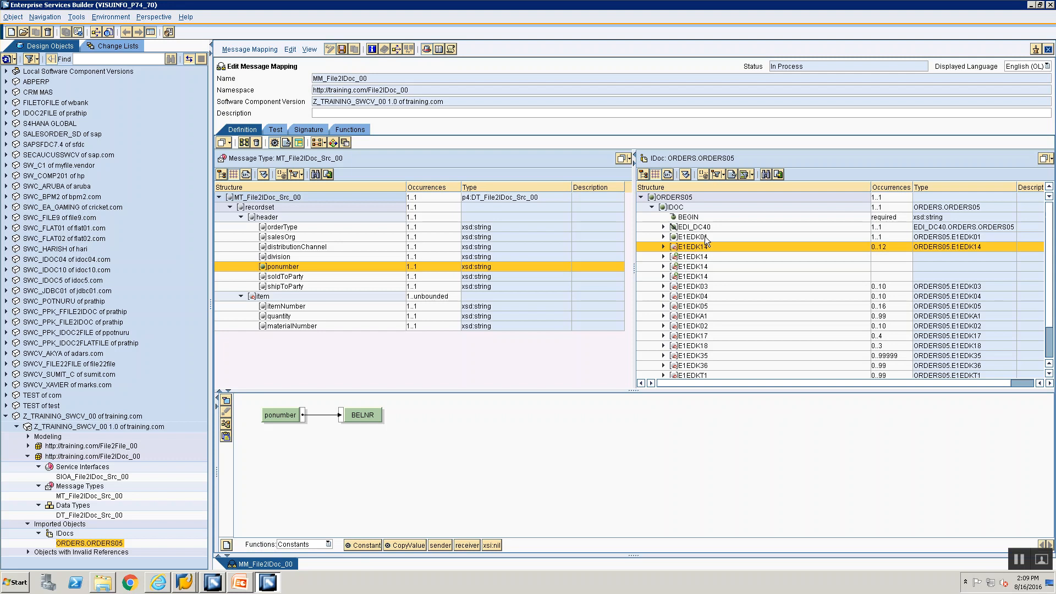
Step: Map an empty Constant to the first E1EDK14 segment node
{"action": "left_click", "coordinate": [701, 245]}
{"action": "left_click_drag", "start_coordinate": [363, 545], "coordinate": [291, 450]}
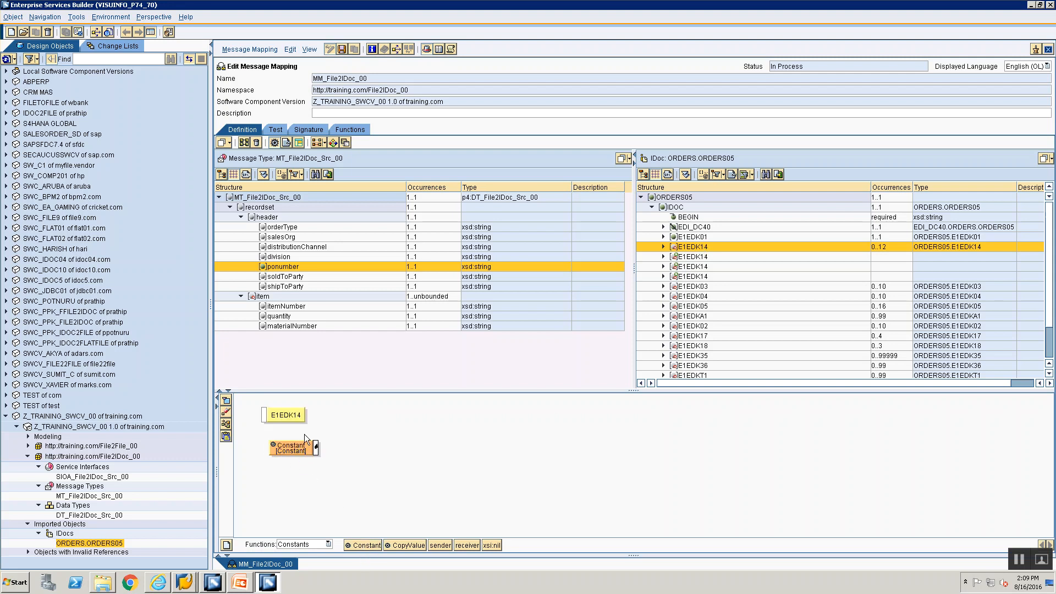
{"action": "left_click_drag", "start_coordinate": [266, 417], "coordinate": [262, 414]}
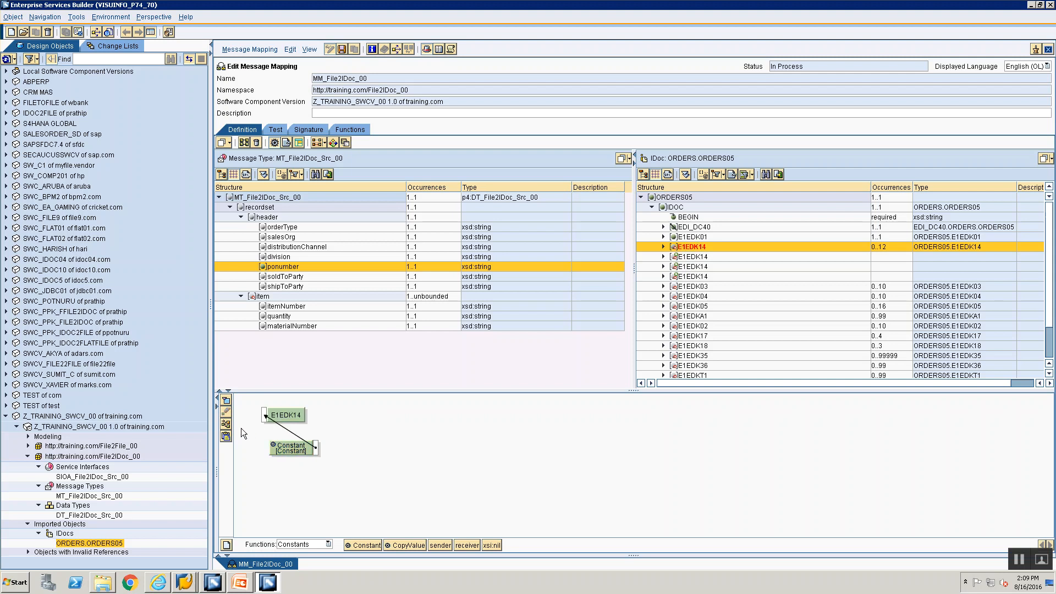
{"action": "left_click", "coordinate": [225, 424]}
{"action": "double_click", "coordinate": [283, 415]}
{"action": "key", "text": "BackSpace"}
{"action": "left_click", "coordinate": [444, 311]}
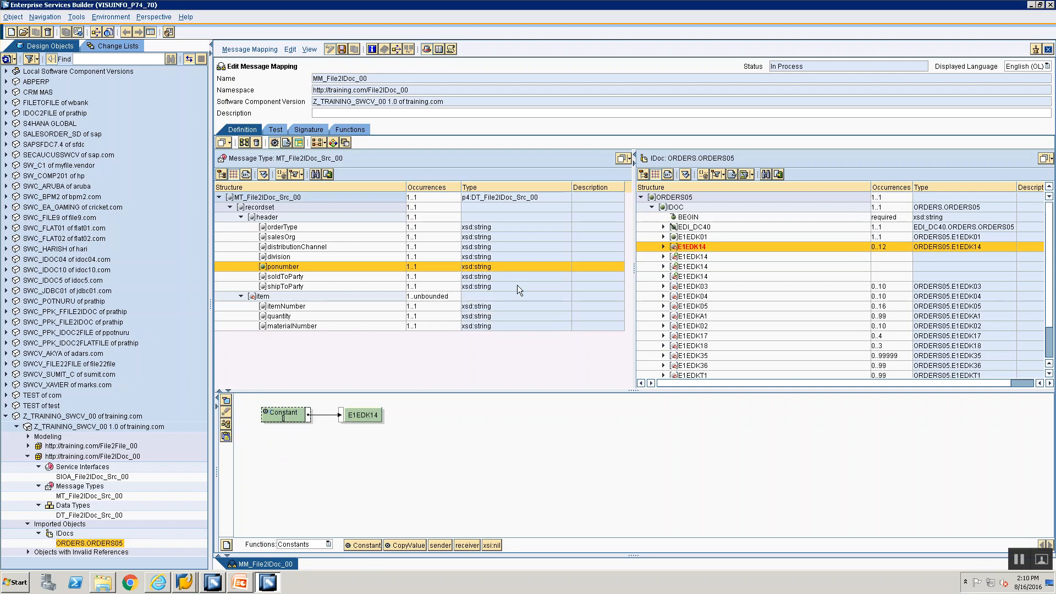
Step: Map a Constant with value 1 to the first E1EDK14's SEGMENT field
{"action": "left_click", "coordinate": [664, 247]}
{"action": "left_click", "coordinate": [689, 257]}
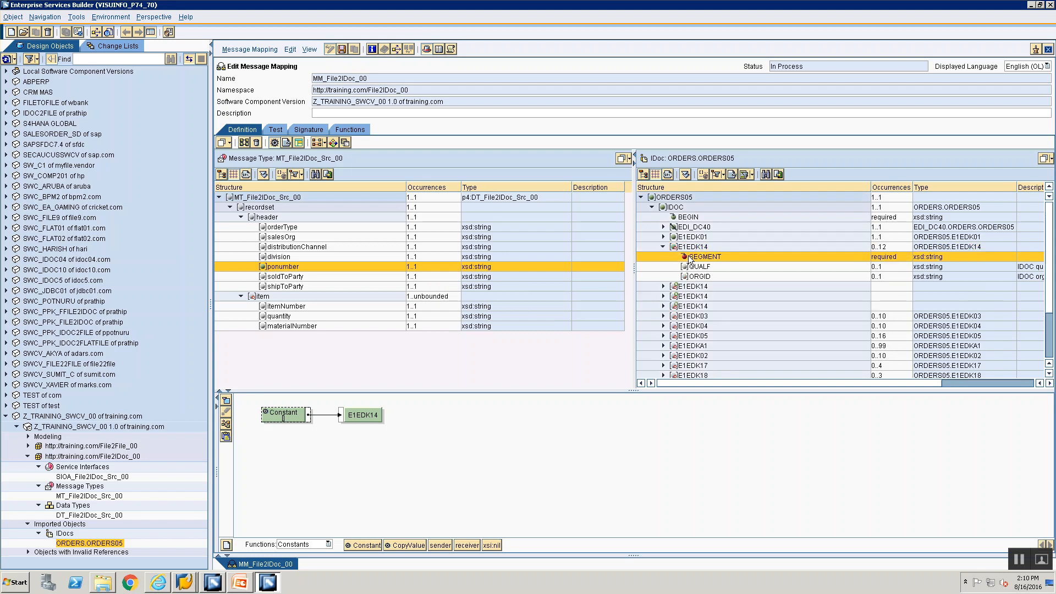
{"action": "double_click", "coordinate": [689, 257]}
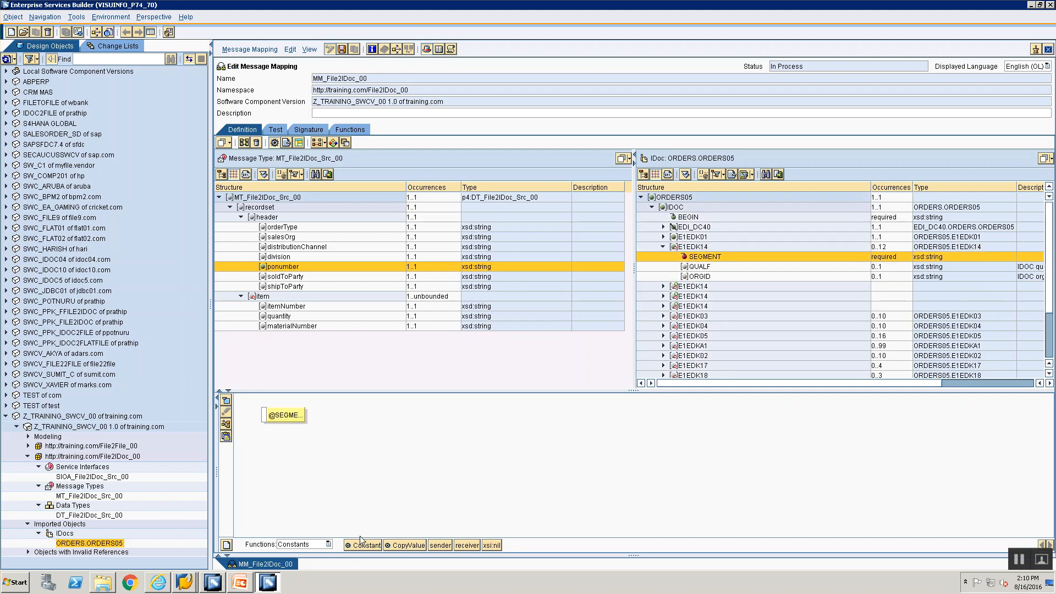
{"action": "left_click_drag", "start_coordinate": [352, 547], "coordinate": [297, 497]}
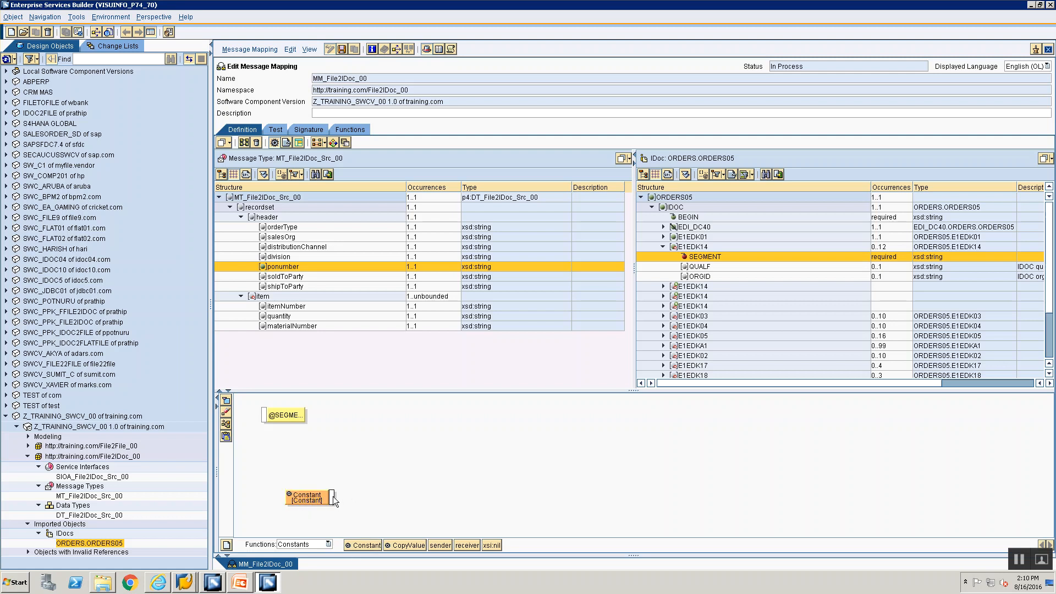
{"action": "left_click_drag", "start_coordinate": [311, 455], "coordinate": [265, 417]}
{"action": "left_click", "coordinate": [230, 426]}
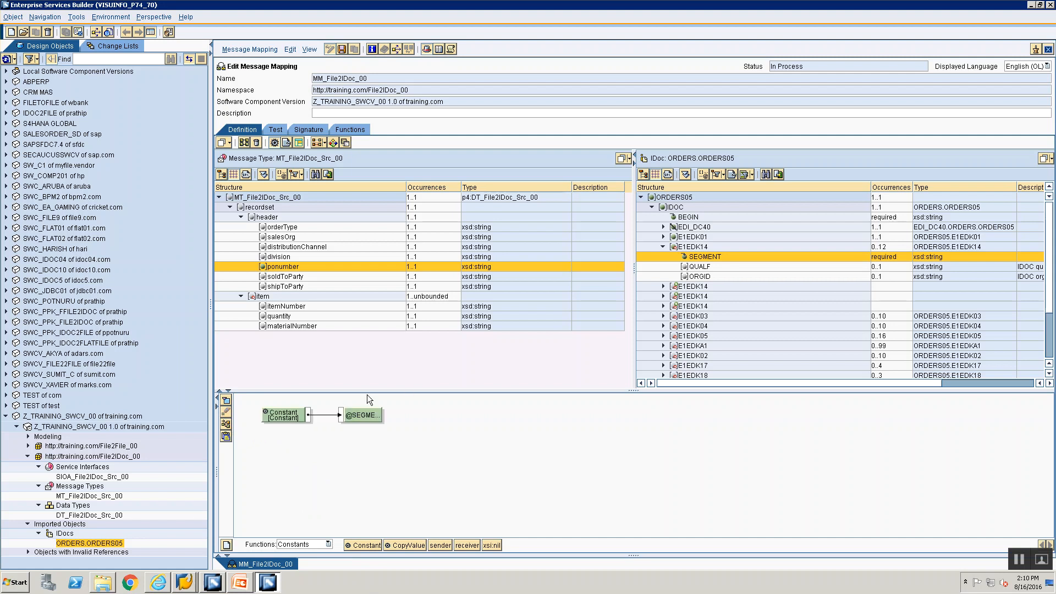
{"action": "double_click", "coordinate": [264, 420]}
{"action": "type", "text": "1"}
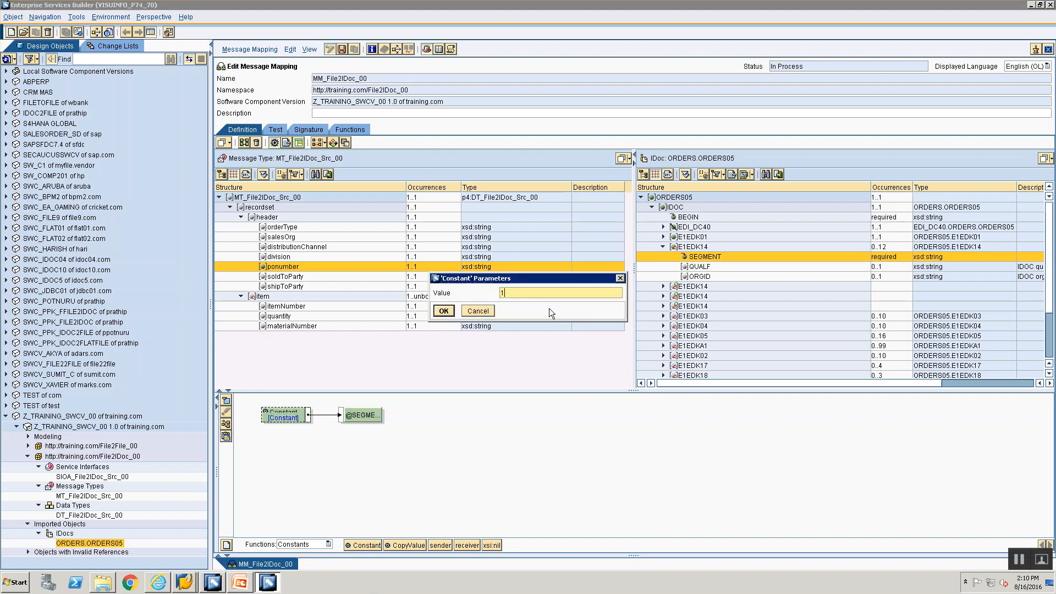
{"action": "left_click", "coordinate": [444, 311]}
{"action": "key", "text": "alt+Tab"}
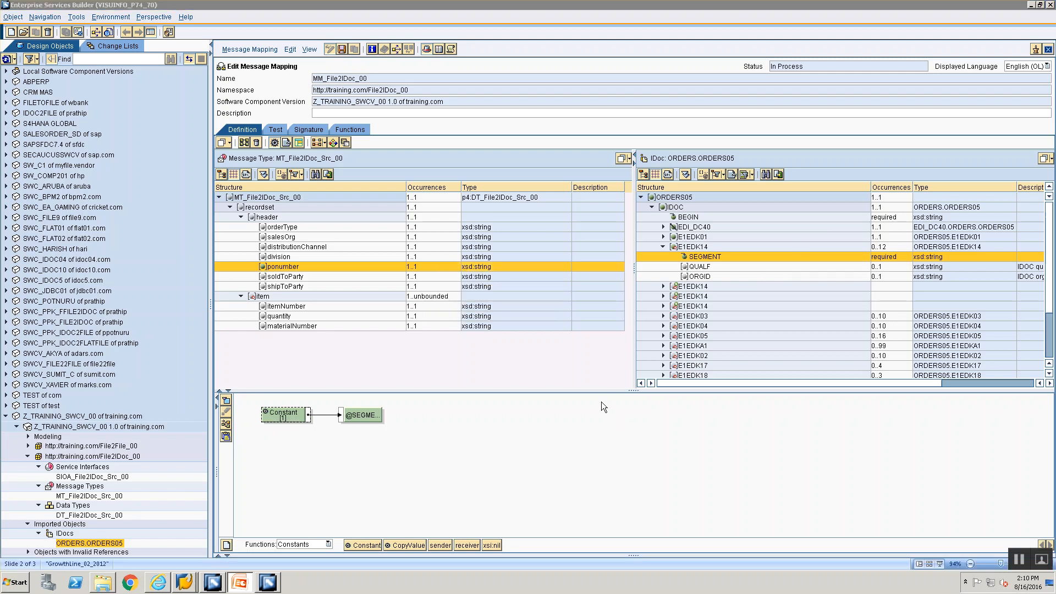
Step: Map a Constant with value 008 to the first E1EDK14's QUALF field
{"action": "key", "text": "alt+Tab"}
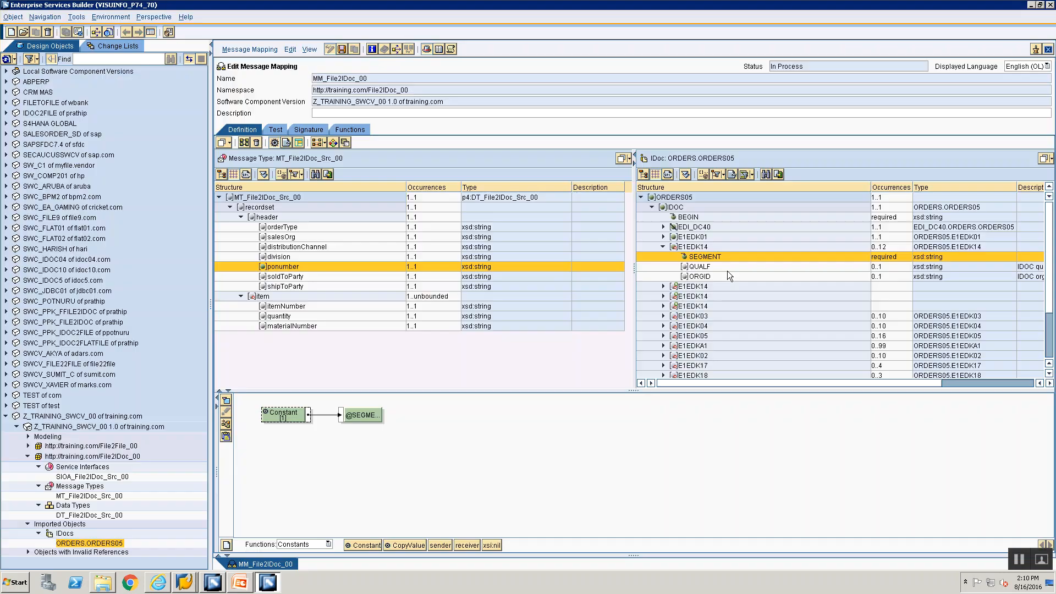
{"action": "left_click", "coordinate": [689, 267]}
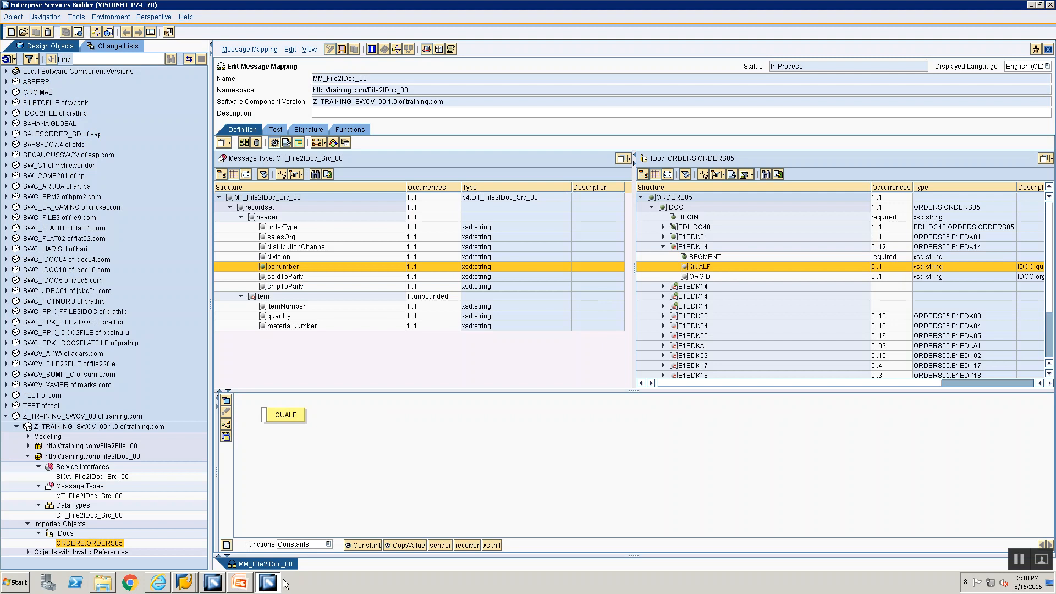
{"action": "mouse_move", "coordinate": [349, 542]}
{"action": "left_mouse_down"}
{"action": "mouse_move", "coordinate": [279, 470]}
{"action": "mouse_move", "coordinate": [289, 416]}
{"action": "mouse_move", "coordinate": [269, 416]}
{"action": "mouse_move", "coordinate": [280, 432]}
{"action": "left_mouse_up"}
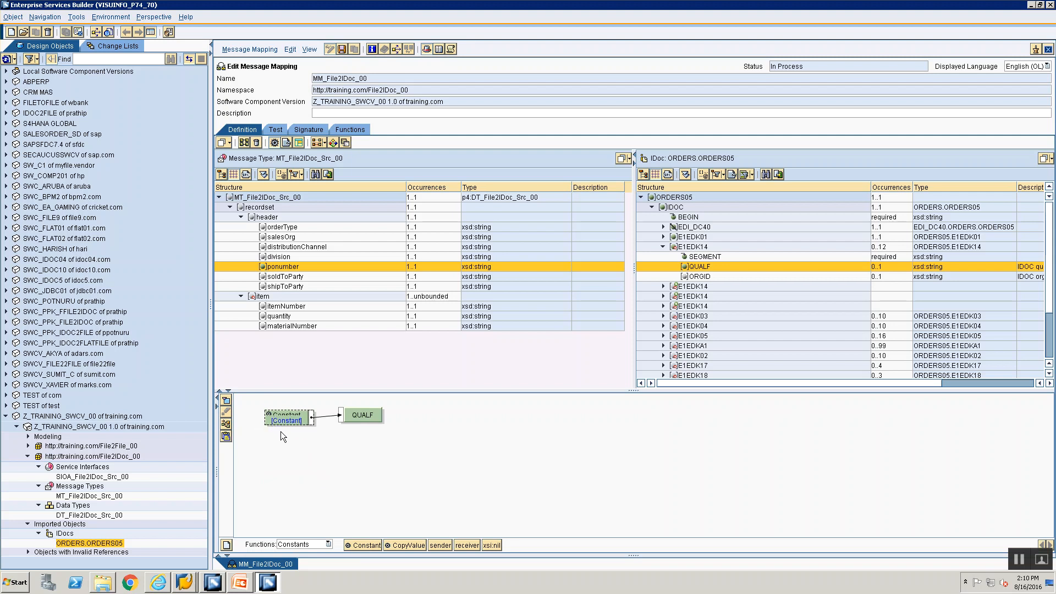
{"action": "double_click", "coordinate": [292, 422]}
{"action": "type", "text": "008"}
{"action": "key", "text": "Return"}
{"action": "left_click", "coordinate": [240, 582]}
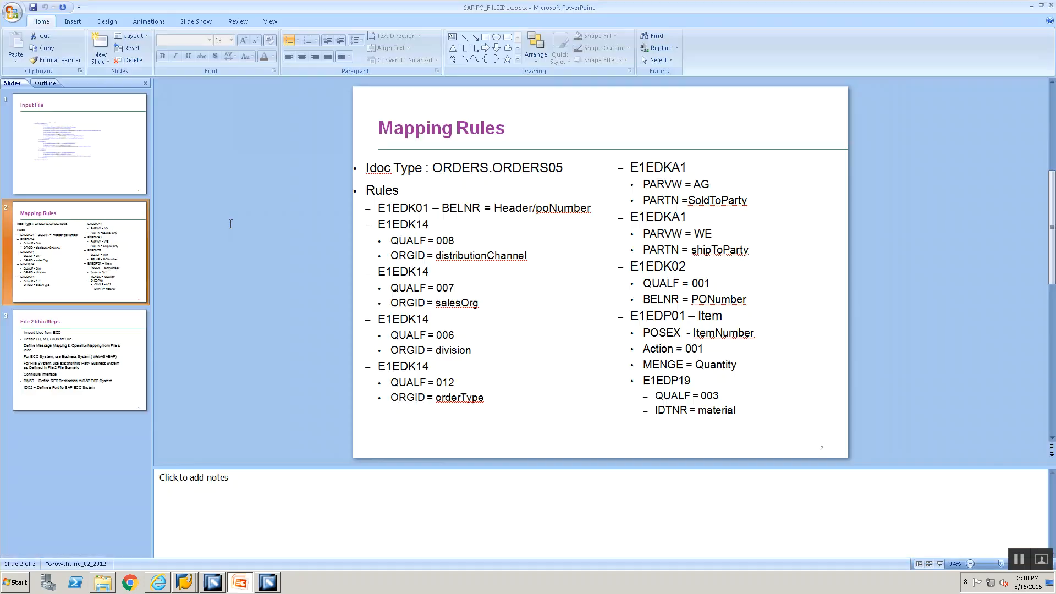
{"action": "key", "text": "alt+Tab"}
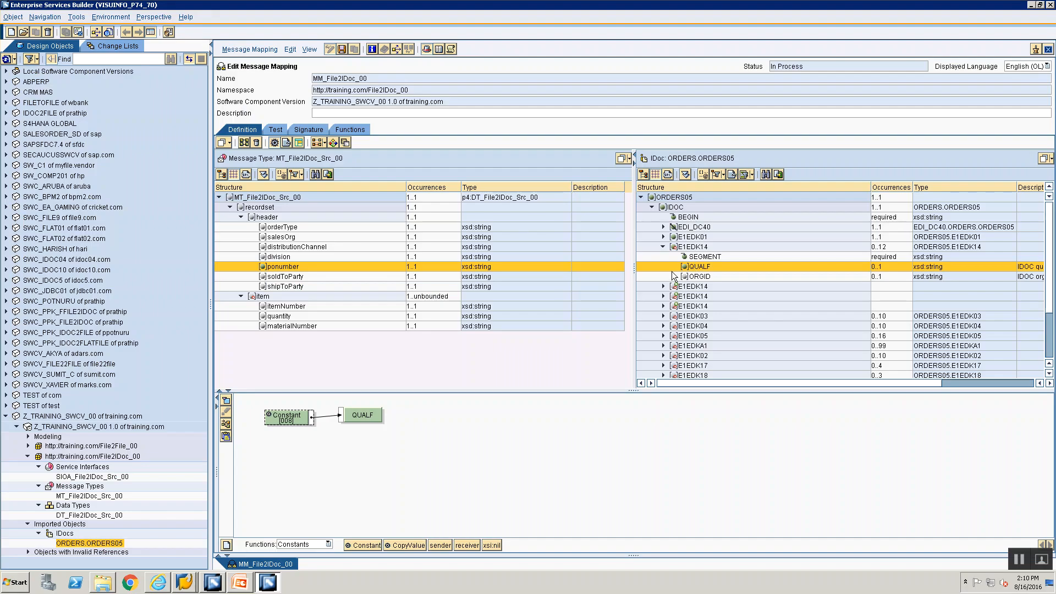
Step: Map the source distributionChannel field to the first E1EDK14's ORGID field
{"action": "left_click", "coordinate": [686, 277]}
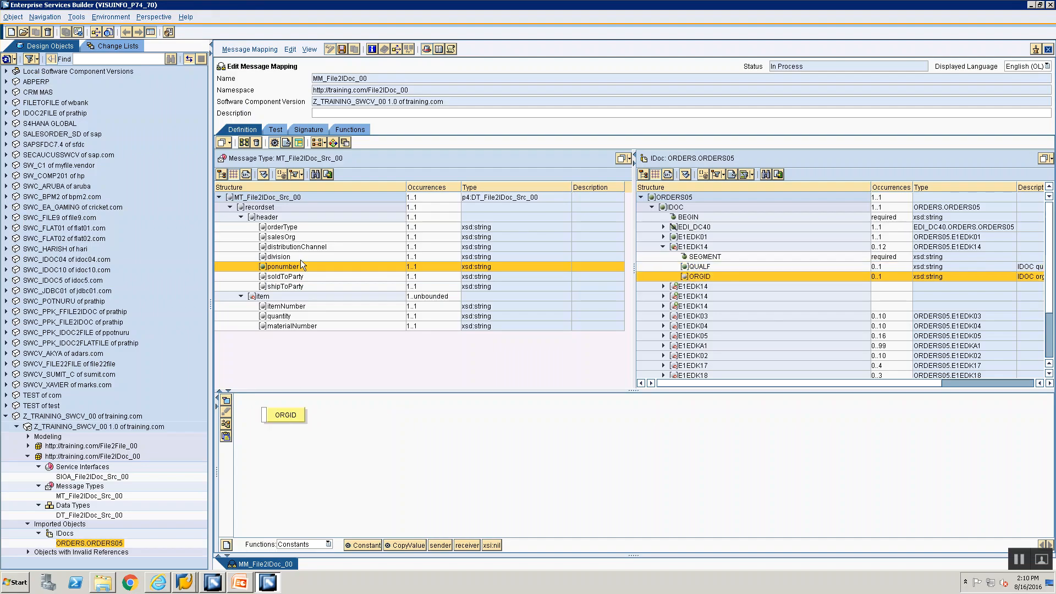
{"action": "left_click", "coordinate": [284, 246]}
{"action": "left_click_drag", "start_coordinate": [284, 244], "coordinate": [292, 487]}
{"action": "left_click_drag", "start_coordinate": [286, 306], "coordinate": [358, 444]}
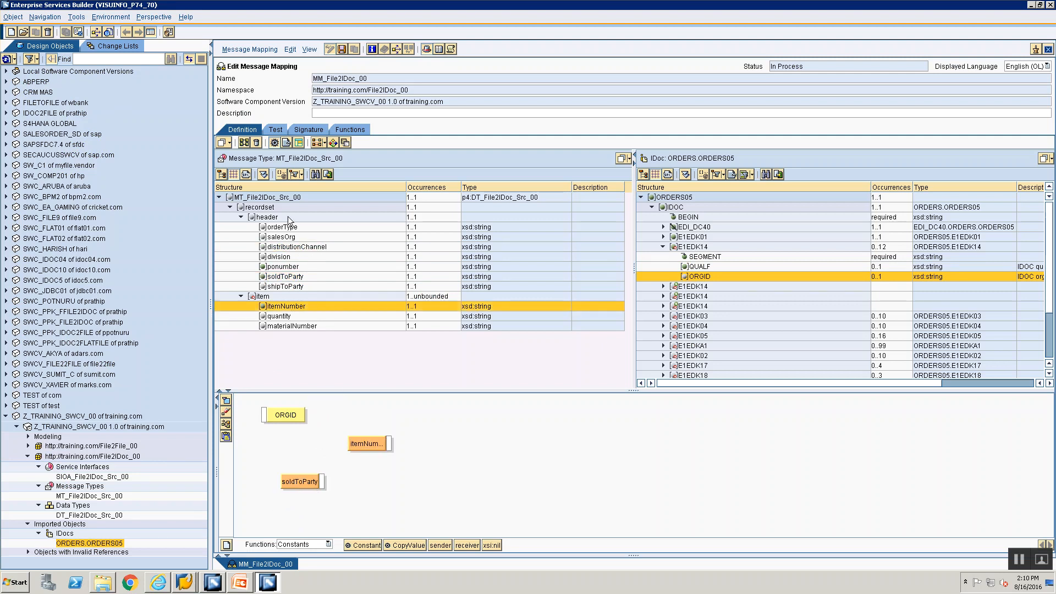
{"action": "double_click", "coordinate": [282, 246]}
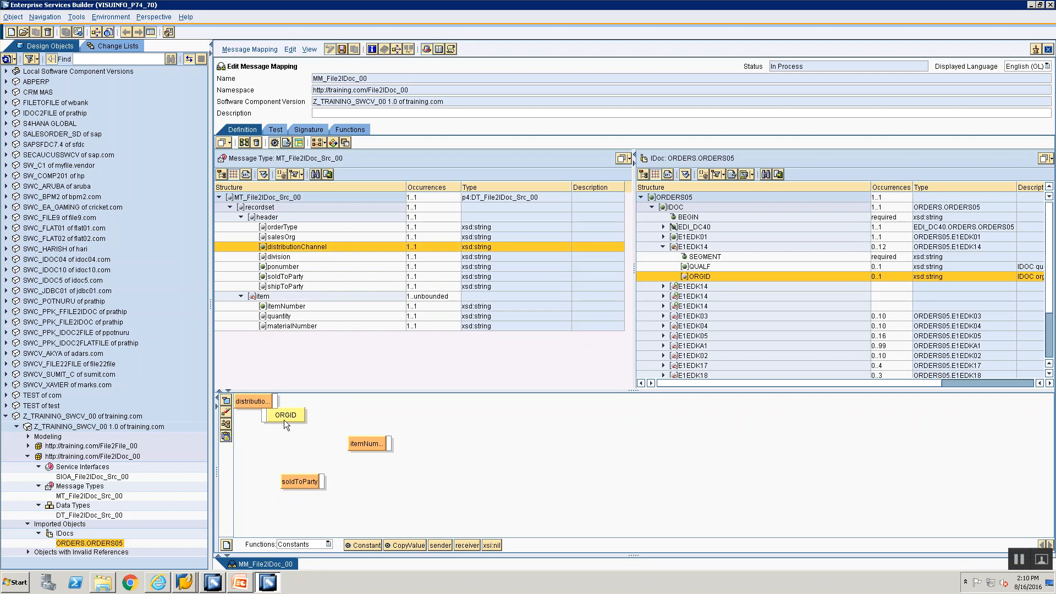
{"action": "left_click_drag", "start_coordinate": [275, 401], "coordinate": [307, 409]}
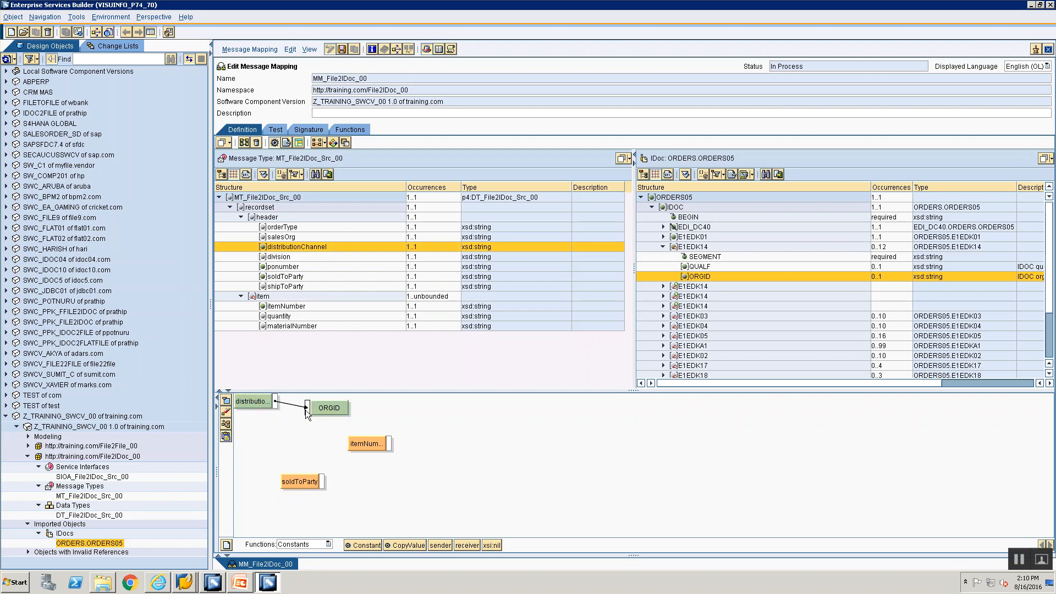
{"action": "left_click", "coordinate": [226, 425]}
{"action": "left_click", "coordinate": [226, 426]}
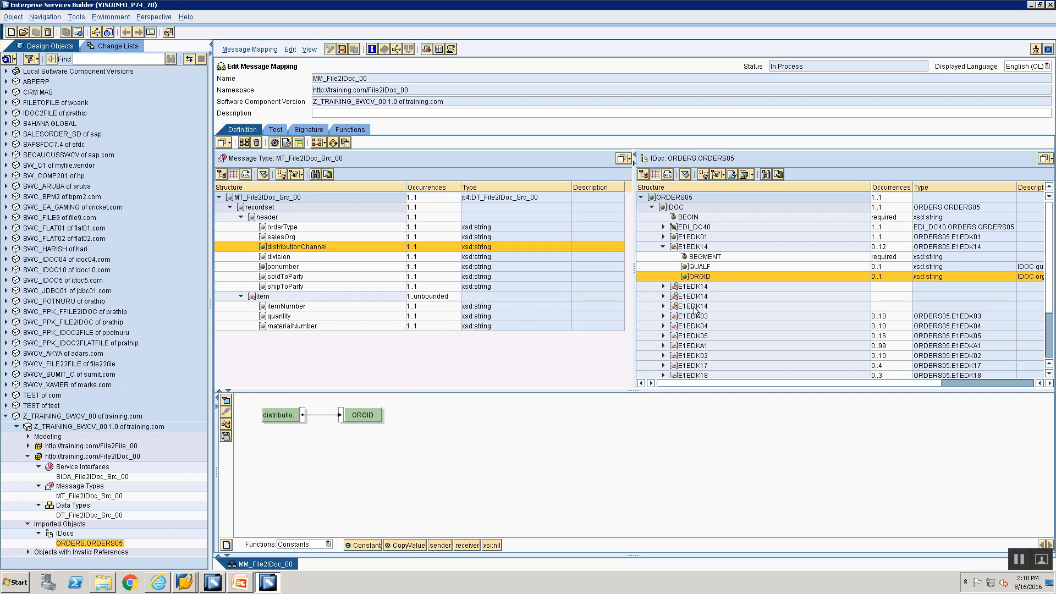
{"action": "left_click", "coordinate": [689, 288]}
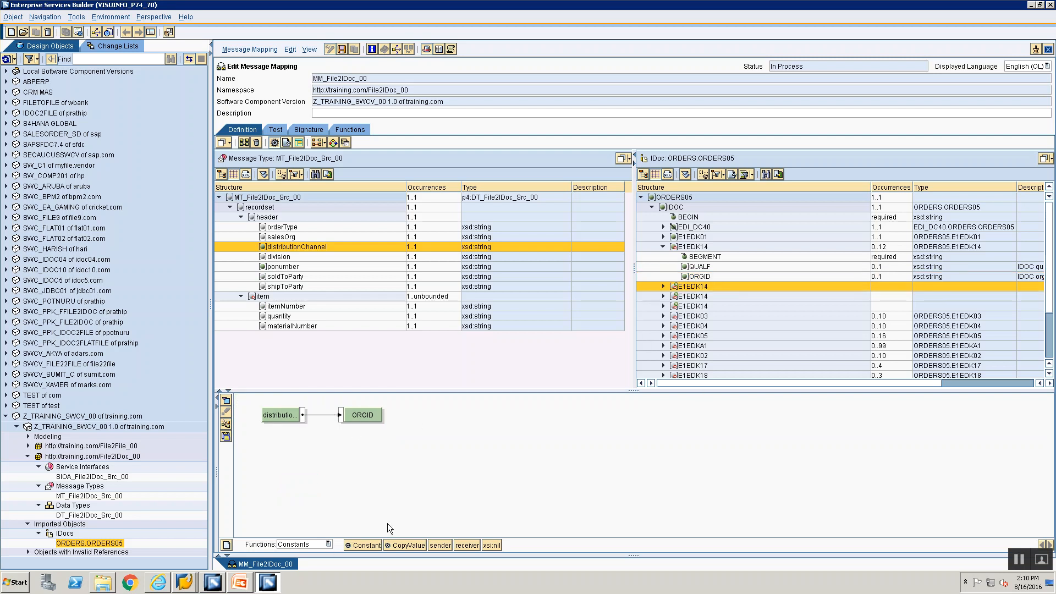
Step: Map an empty Constant to the second E1EDK14 segment node
{"action": "double_click", "coordinate": [677, 290]}
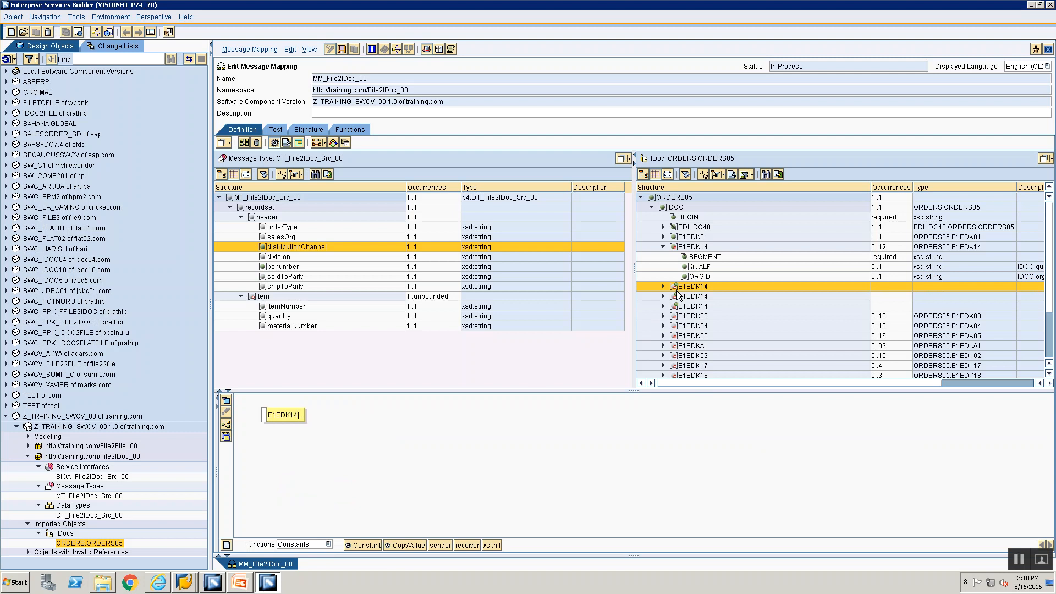
{"action": "left_click_drag", "start_coordinate": [371, 542], "coordinate": [266, 413]}
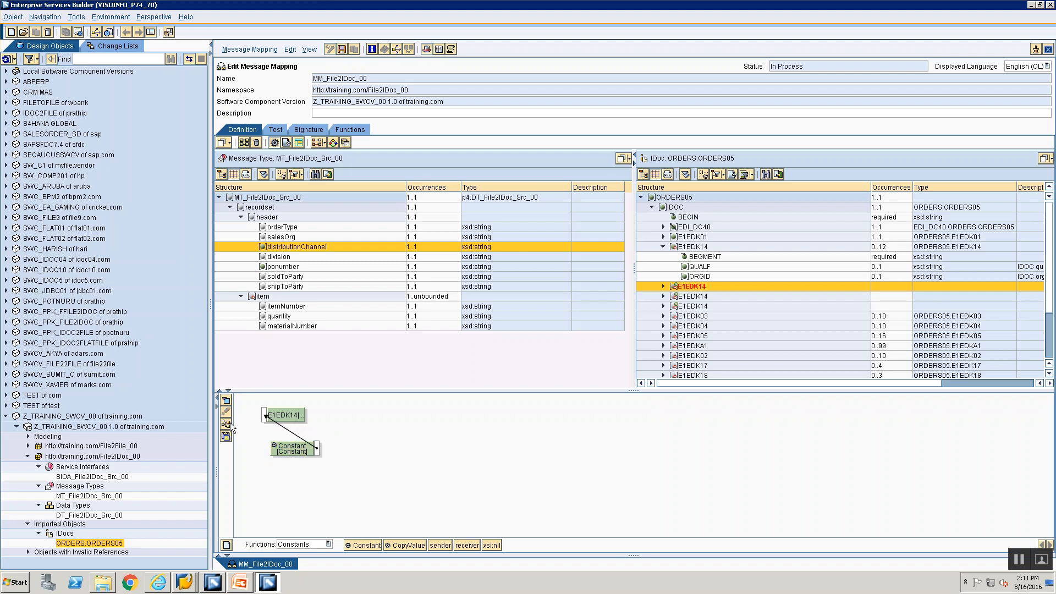
{"action": "left_click", "coordinate": [227, 424]}
{"action": "double_click", "coordinate": [274, 421]}
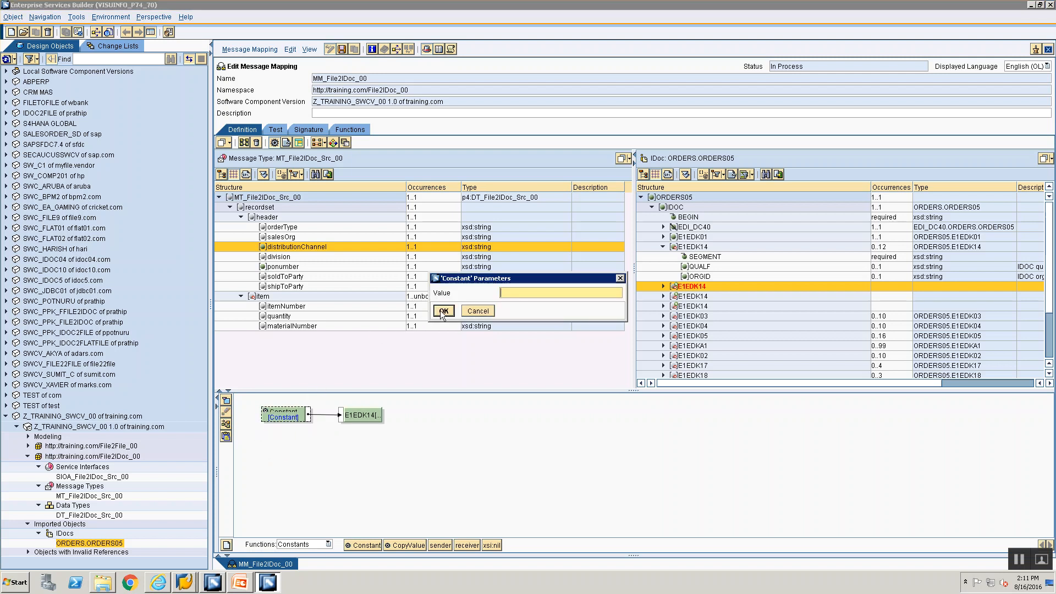
{"action": "left_click", "coordinate": [442, 311]}
Step: Map a Constant with value 1 to the second E1EDK14's SEGMENT field
{"action": "left_click", "coordinate": [663, 286]}
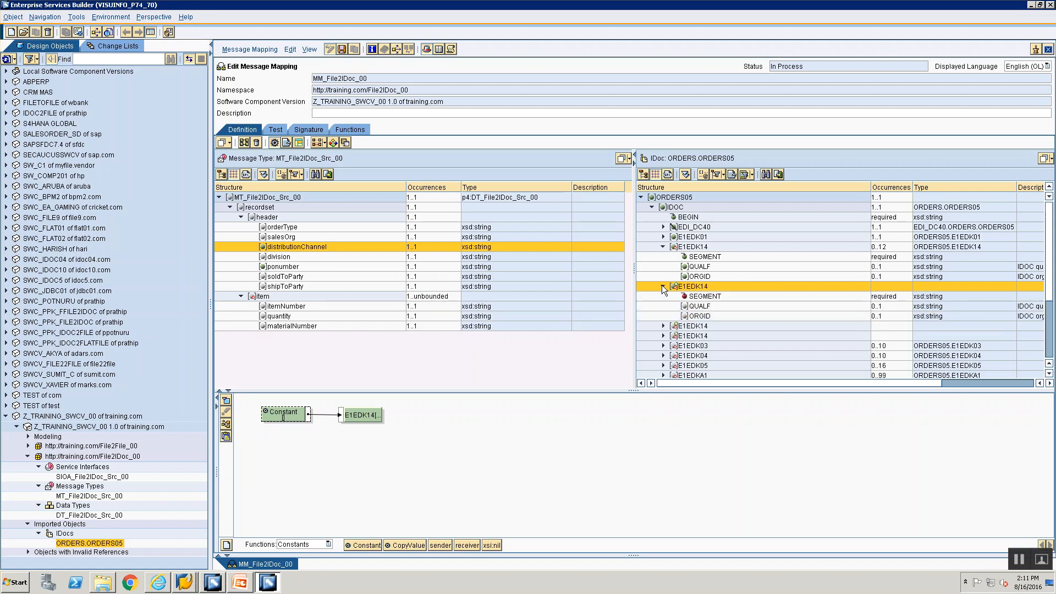
{"action": "left_click", "coordinate": [694, 298]}
{"action": "left_click_drag", "start_coordinate": [368, 545], "coordinate": [263, 417]}
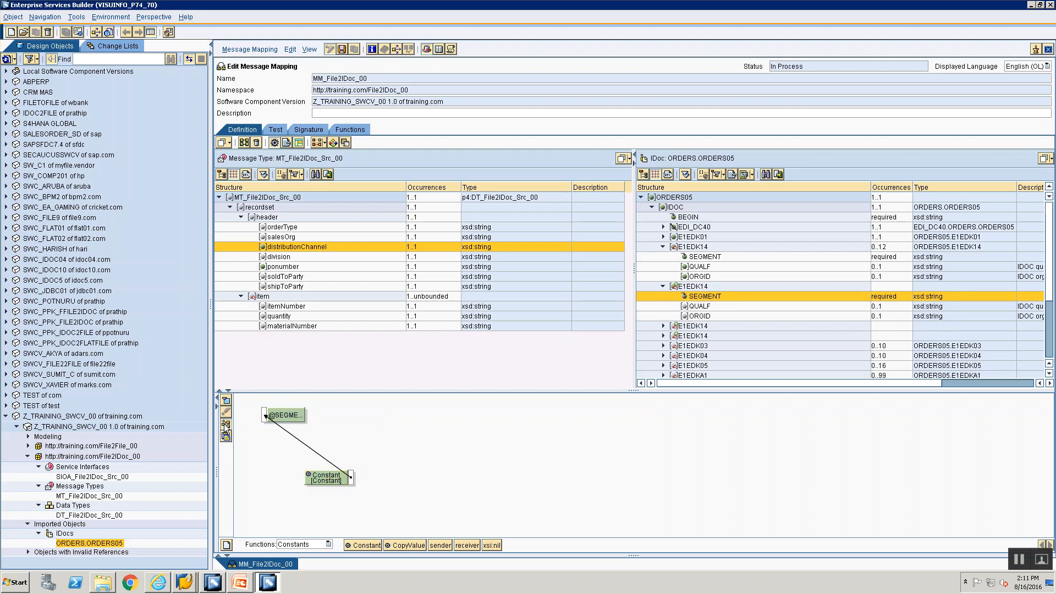
{"action": "left_click", "coordinate": [225, 423]}
{"action": "double_click", "coordinate": [279, 418]}
{"action": "type", "text": "1"}
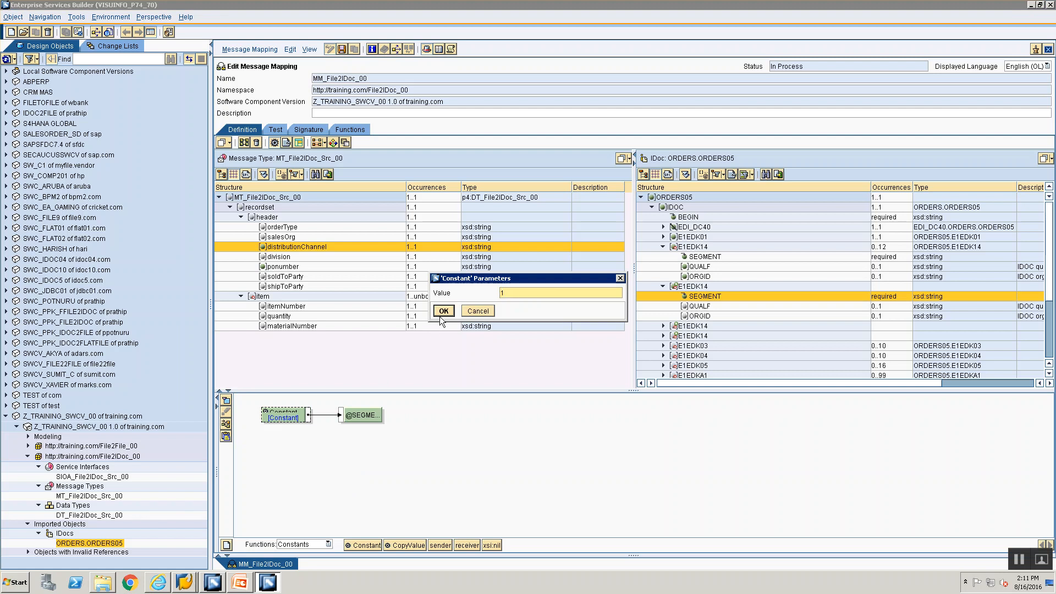
{"action": "left_click", "coordinate": [442, 313]}
{"action": "key", "text": "alt+Tab"}
{"action": "key", "text": "alt+Tab"}
Step: Map a Constant with value 007 to the second E1EDK14's QUALF field
{"action": "left_click", "coordinate": [700, 306]}
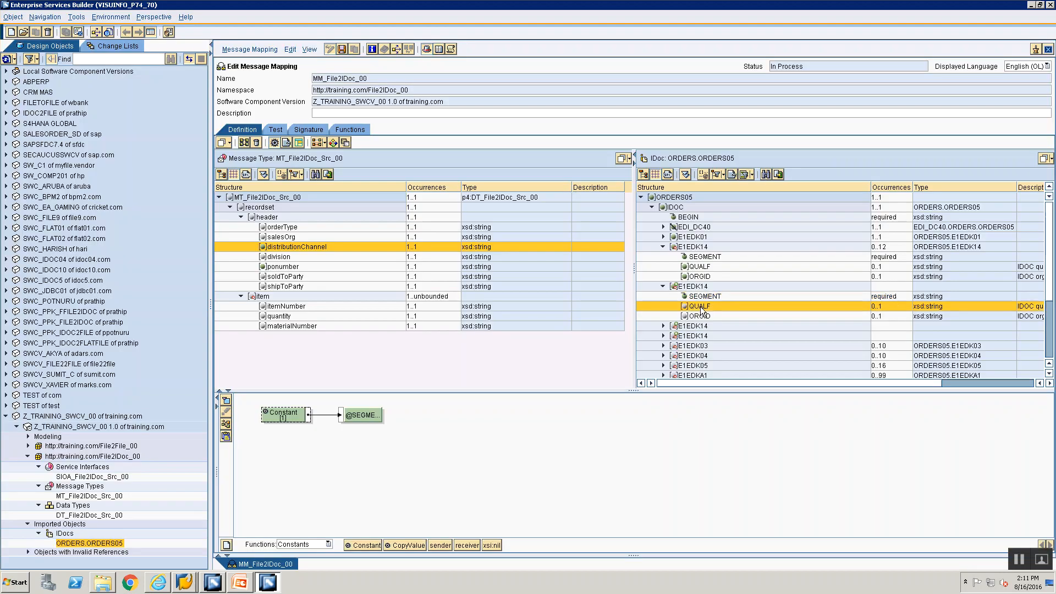
{"action": "left_click_drag", "start_coordinate": [361, 547], "coordinate": [264, 417]}
{"action": "double_click", "coordinate": [280, 417]}
{"action": "type", "text": "007"}
{"action": "key", "text": "Return"}
{"action": "key", "text": "alt+Tab"}
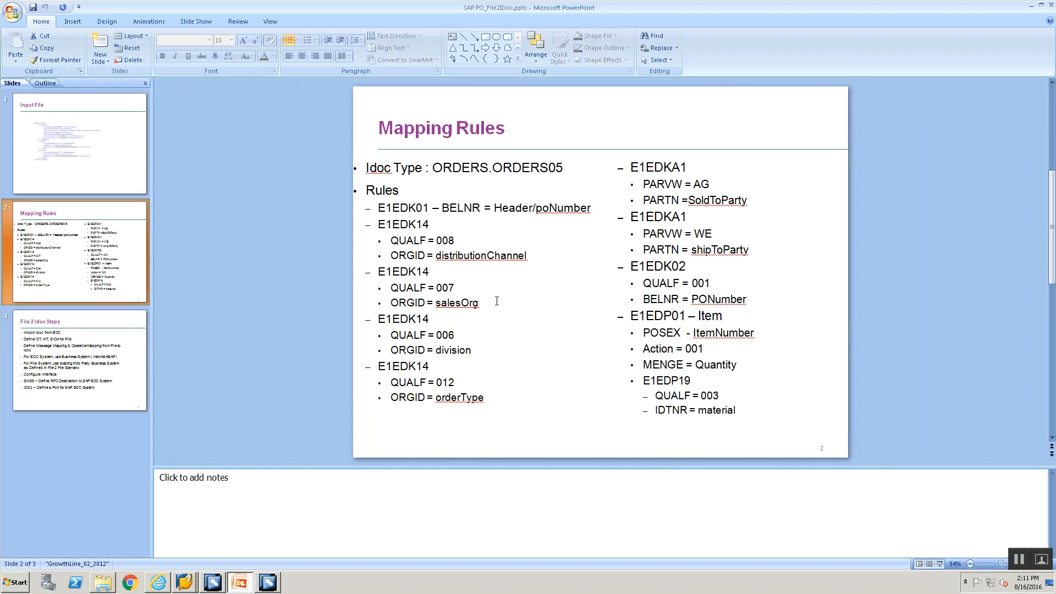
{"action": "key", "text": "alt+Tab"}
Step: Map salesOrg to the second E1EDK14's ORGID, then add a Constant for the third E1EDK14
{"action": "left_click", "coordinate": [703, 316]}
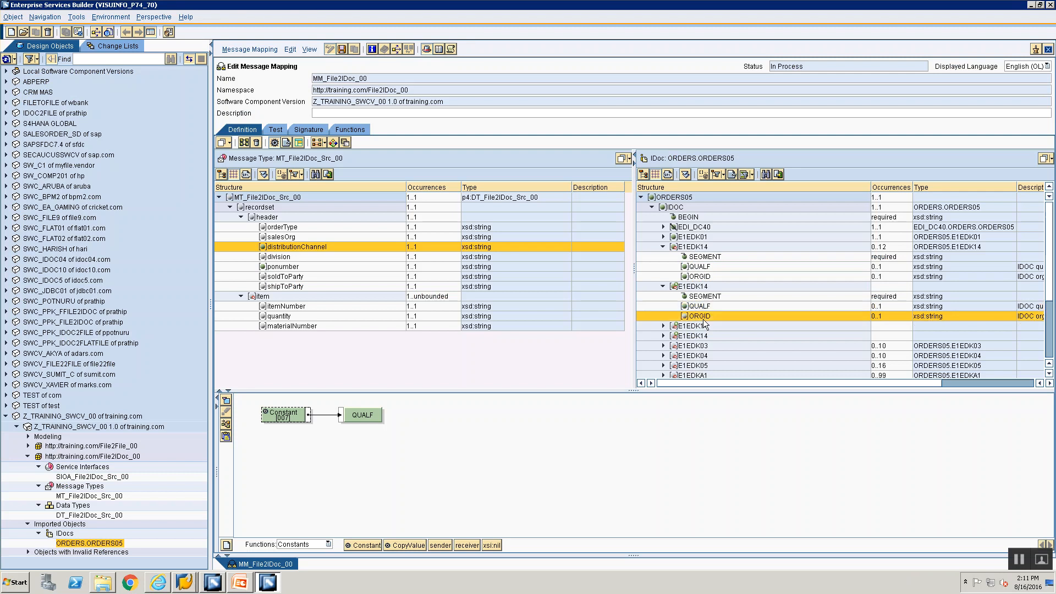
{"action": "left_click_drag", "start_coordinate": [279, 238], "coordinate": [263, 417]}
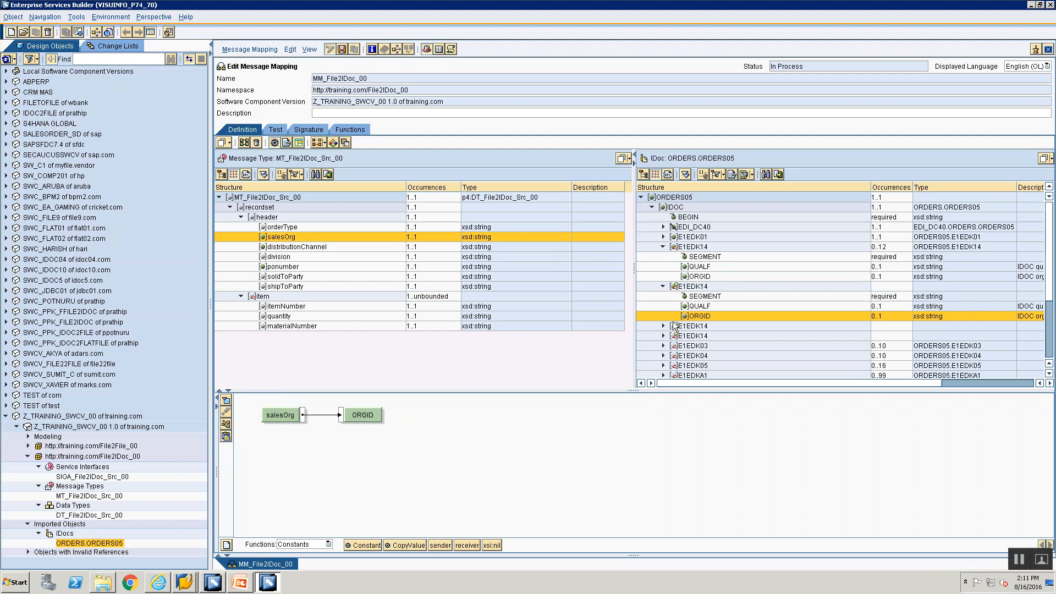
{"action": "left_click", "coordinate": [677, 325]}
{"action": "left_click_drag", "start_coordinate": [325, 495], "coordinate": [265, 417]}
Step: Connect the Constant to the third E1EDK14 segment and clear its value
{"action": "left_click", "coordinate": [226, 424]}
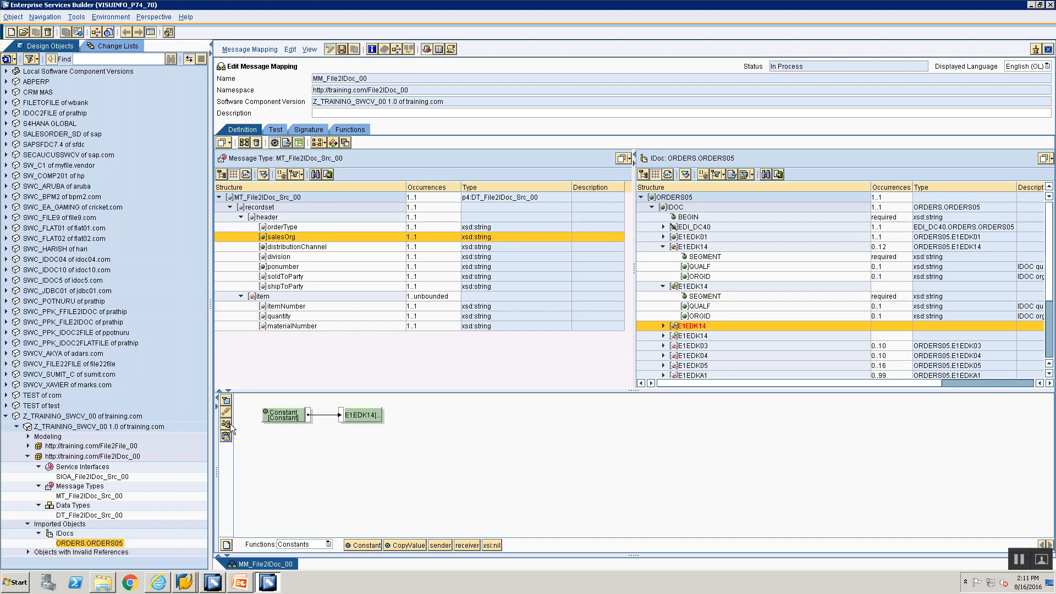
{"action": "double_click", "coordinate": [279, 419]}
{"action": "key", "text": "BackSpace"}
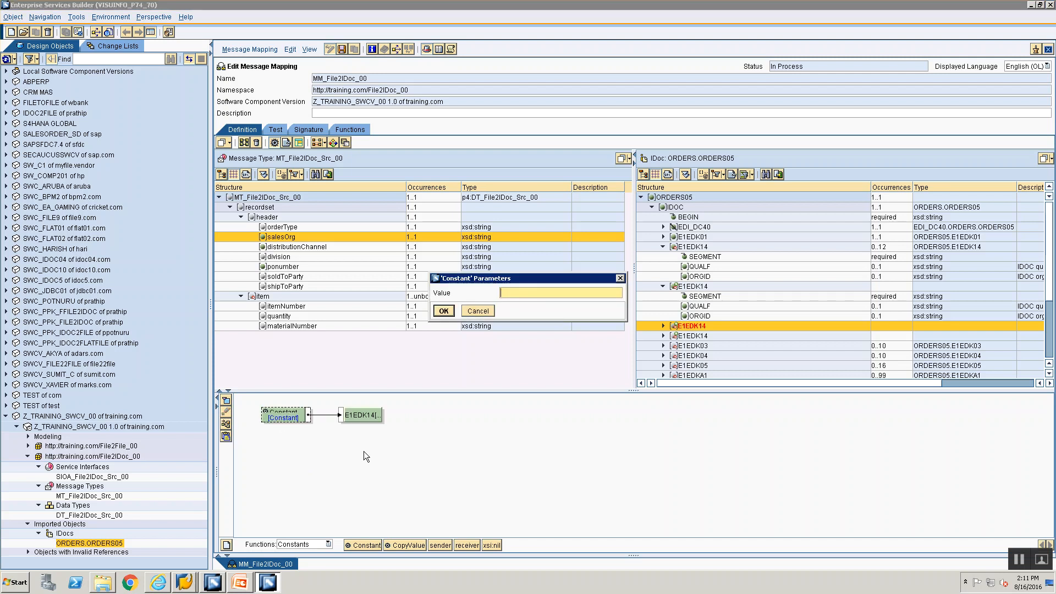
{"action": "left_click", "coordinate": [443, 311]}
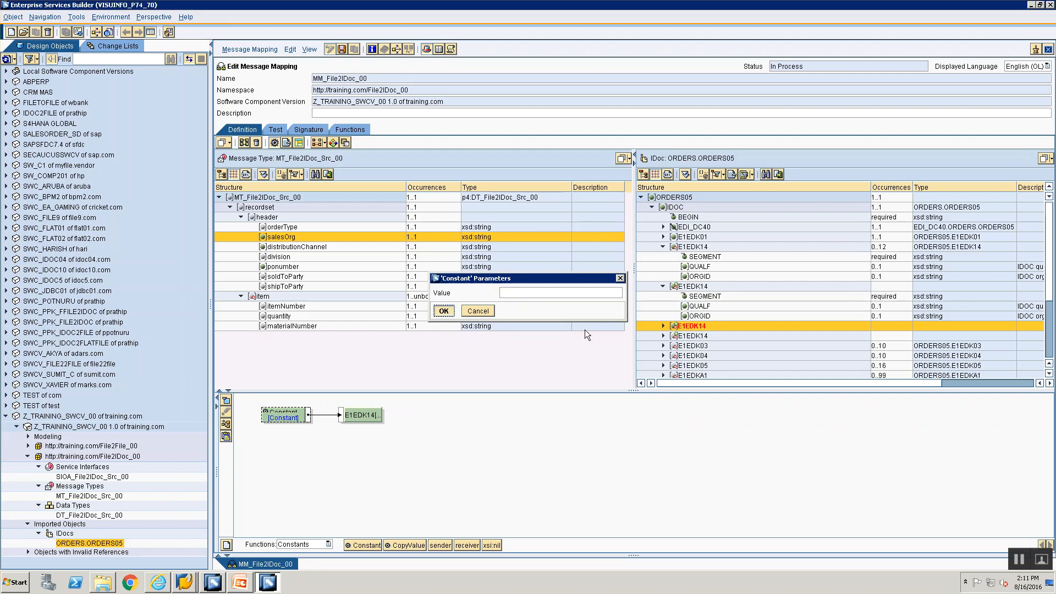
Step: Map a Constant with value 1 to the third E1EDK14's SEGMENT field
{"action": "left_click", "coordinate": [663, 325]}
{"action": "left_click", "coordinate": [680, 336]}
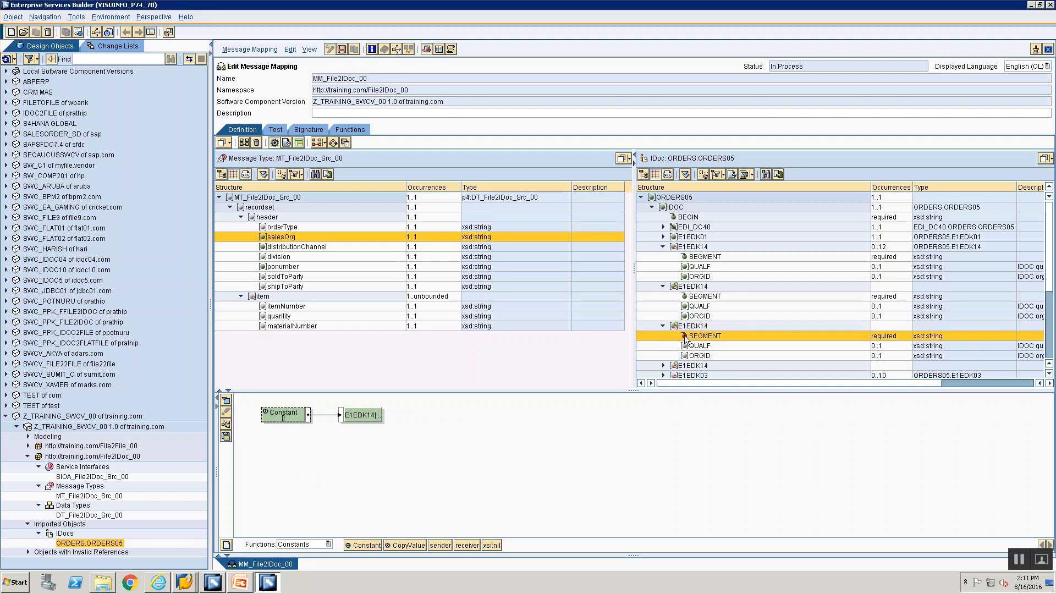
{"action": "left_click_drag", "start_coordinate": [361, 549], "coordinate": [264, 420]}
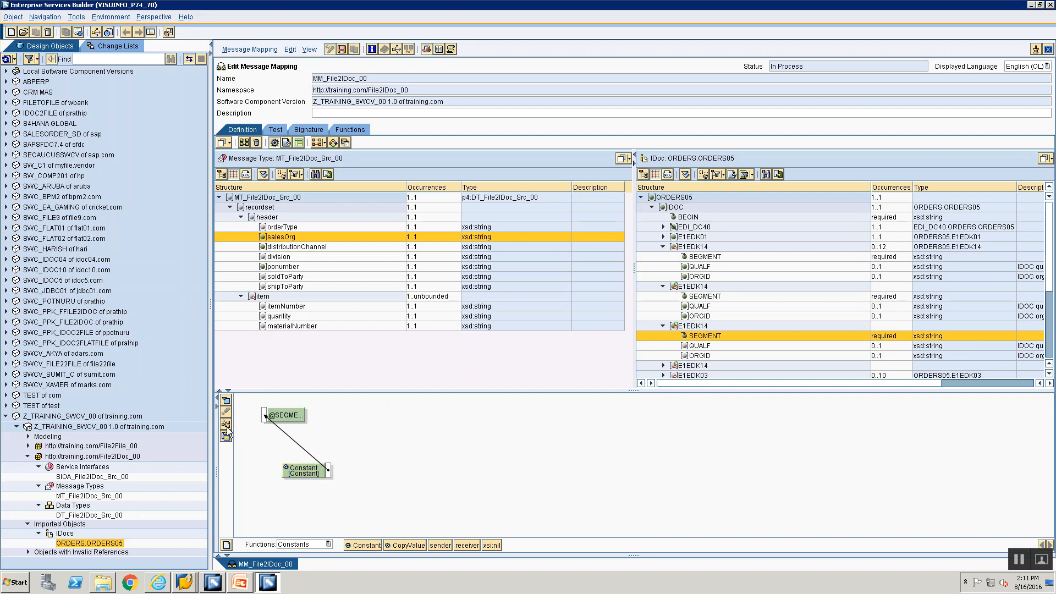
{"action": "left_click", "coordinate": [226, 426]}
{"action": "double_click", "coordinate": [297, 420]}
{"action": "type", "text": "1"}
{"action": "left_click", "coordinate": [444, 311]}
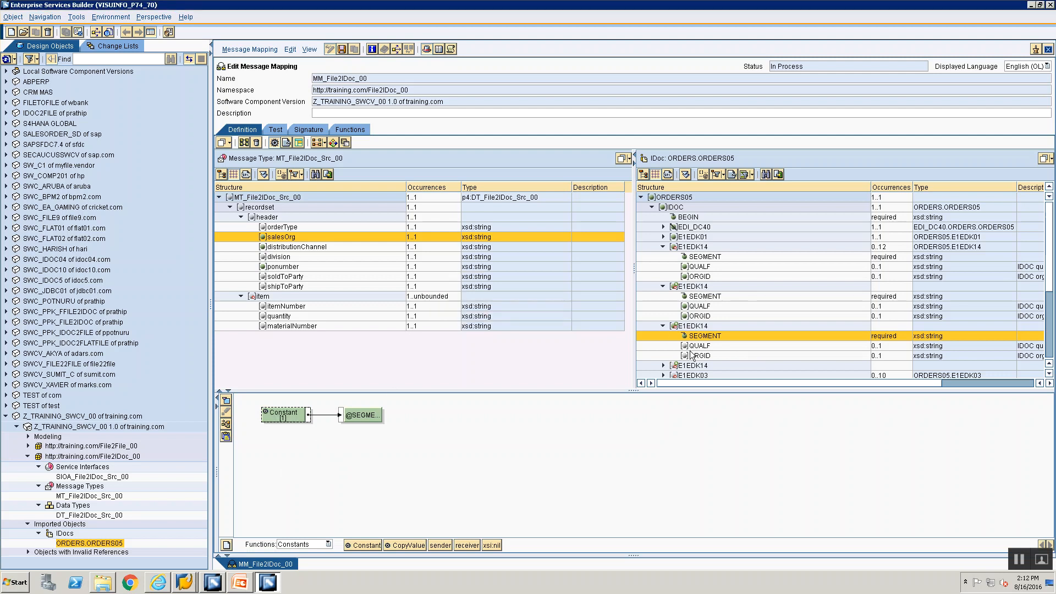
Step: Map a Constant with value 006 to the third E1EDK14's QUALF field
{"action": "left_click", "coordinate": [694, 346]}
{"action": "key", "text": "alt+Tab"}
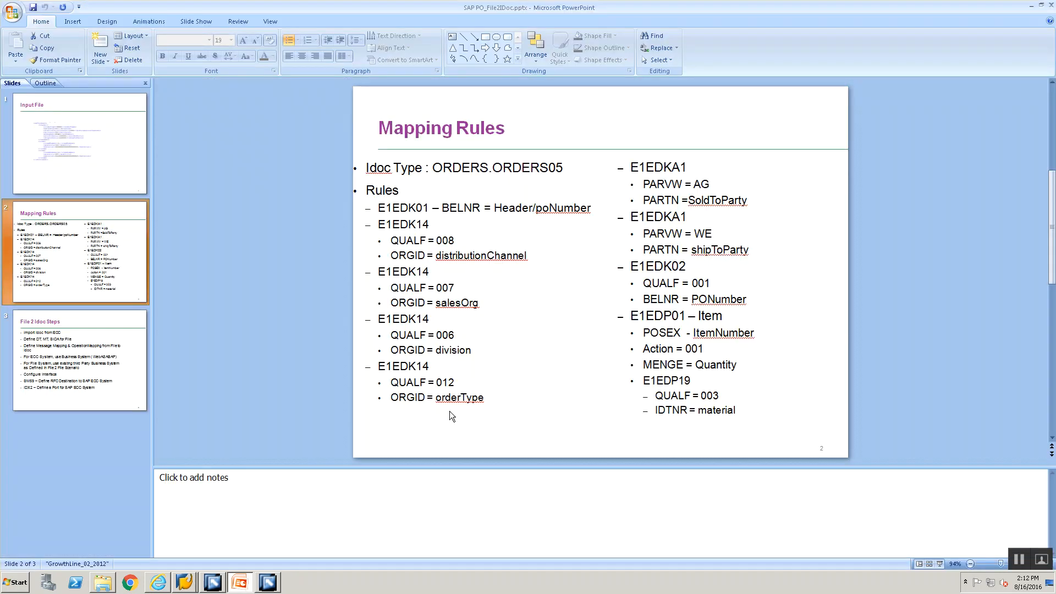
{"action": "key", "text": "alt+Tab"}
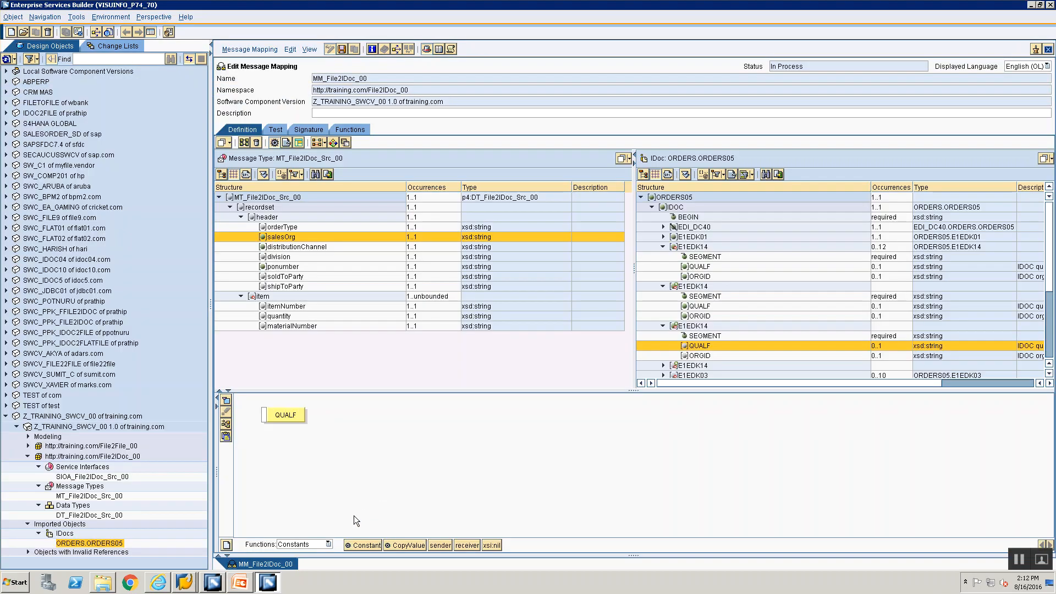
{"action": "left_click_drag", "start_coordinate": [361, 547], "coordinate": [262, 415]}
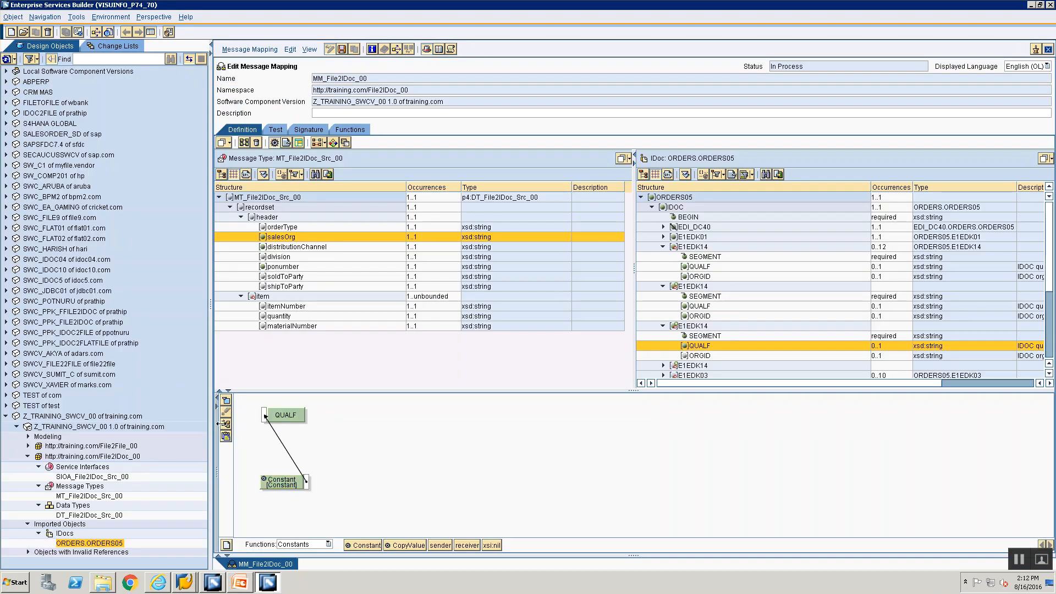
{"action": "double_click", "coordinate": [284, 418]}
{"action": "type", "text": "006"}
{"action": "key", "text": "Return"}
Step: Map the source division field to the third E1EDK14's ORGID field
{"action": "key", "text": "alt+Tab"}
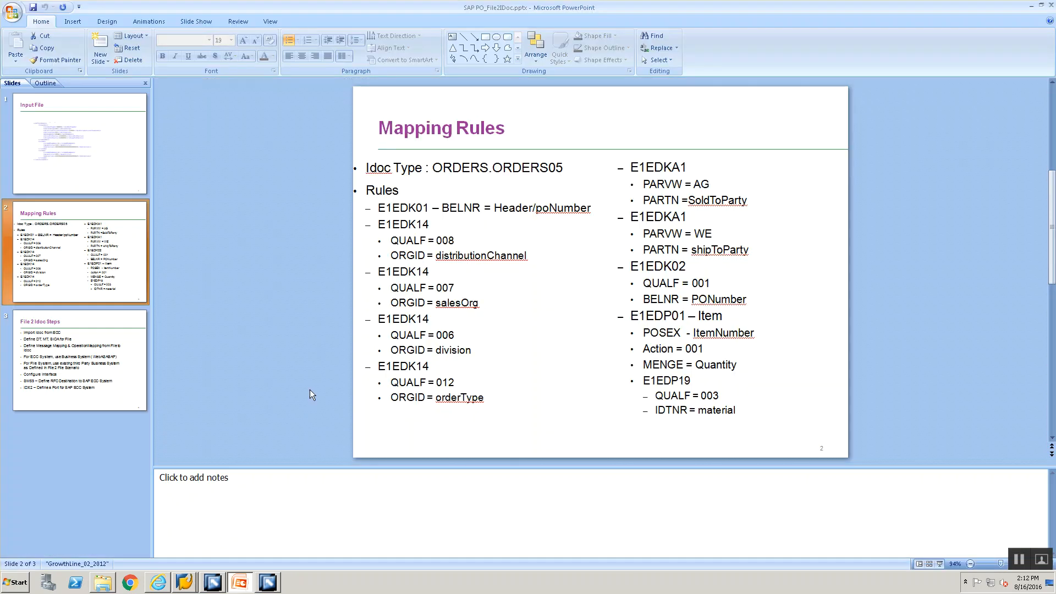
{"action": "key", "text": "alt+Tab"}
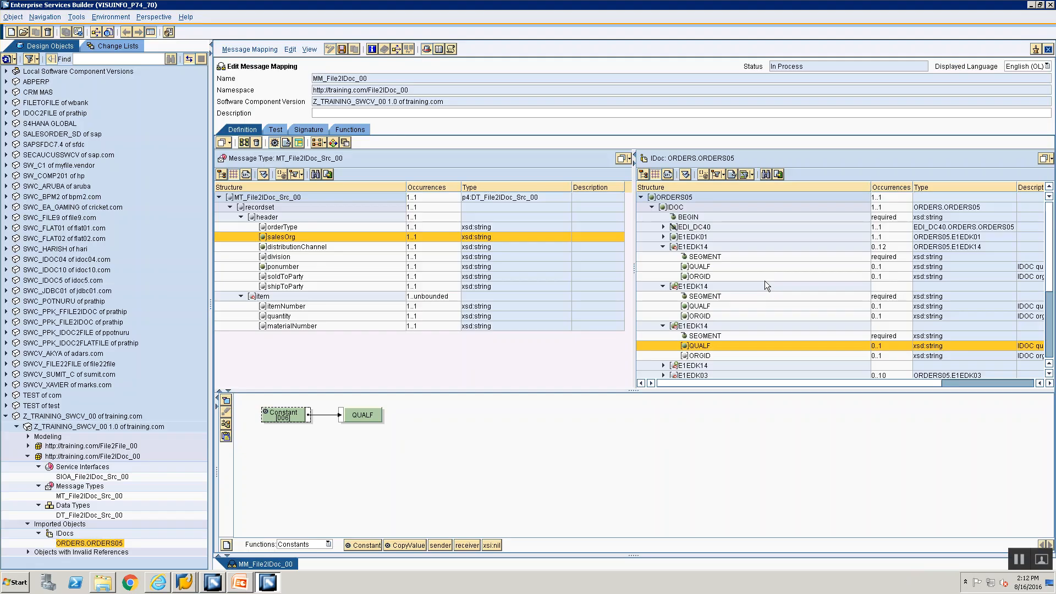
{"action": "left_click", "coordinate": [692, 357]}
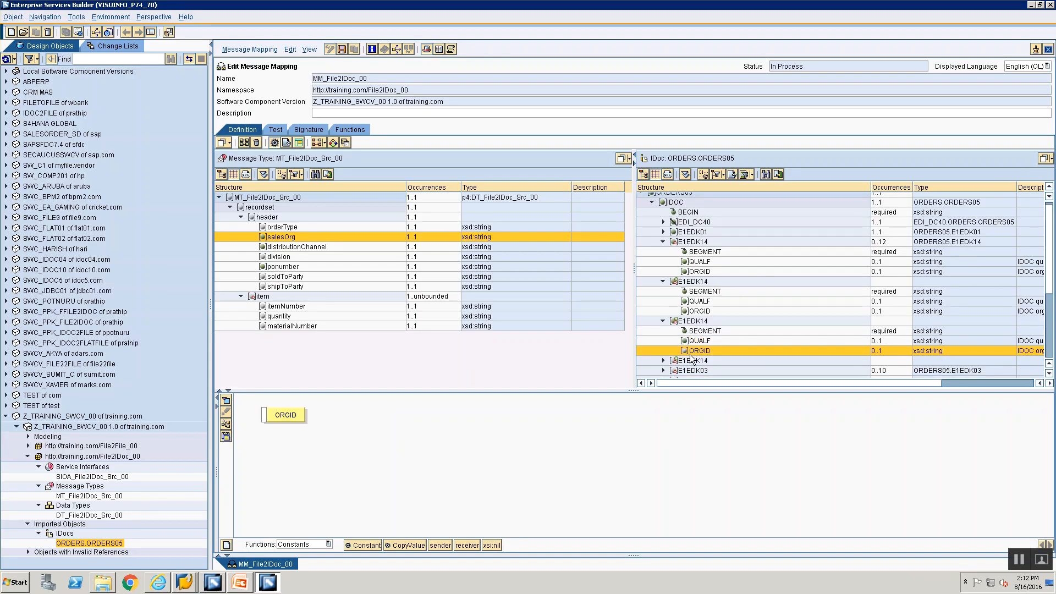
{"action": "double_click", "coordinate": [281, 255]}
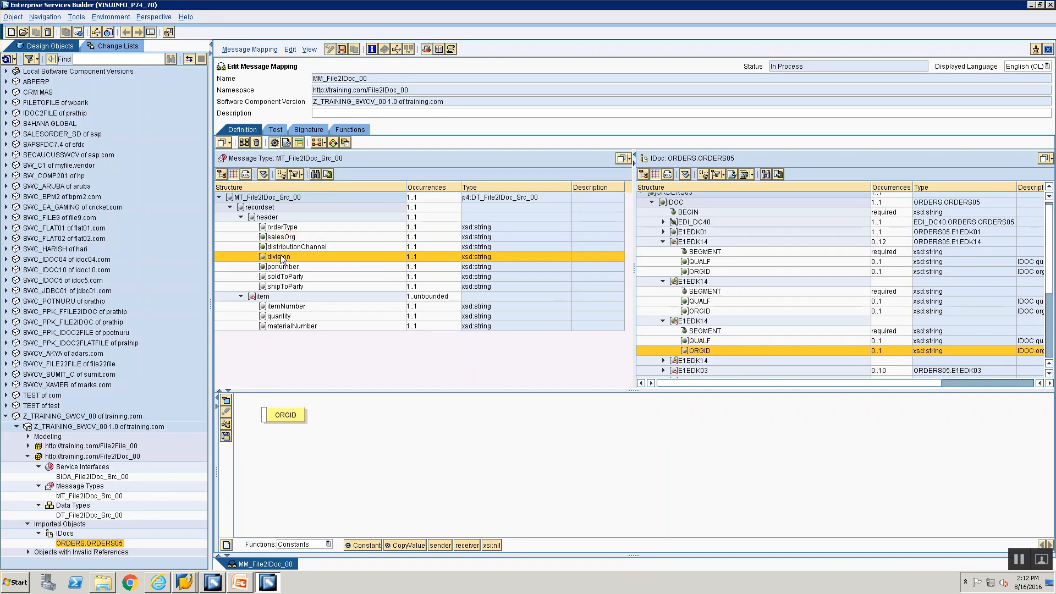
{"action": "left_click_drag", "start_coordinate": [273, 401], "coordinate": [265, 417]}
{"action": "left_click", "coordinate": [227, 423]}
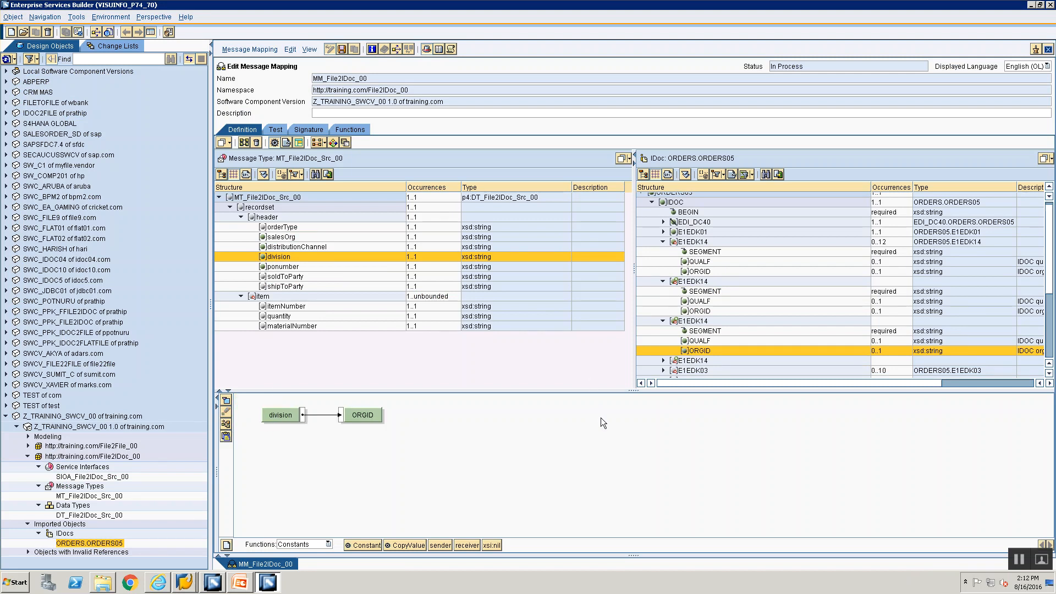
{"action": "left_click", "coordinate": [711, 360]}
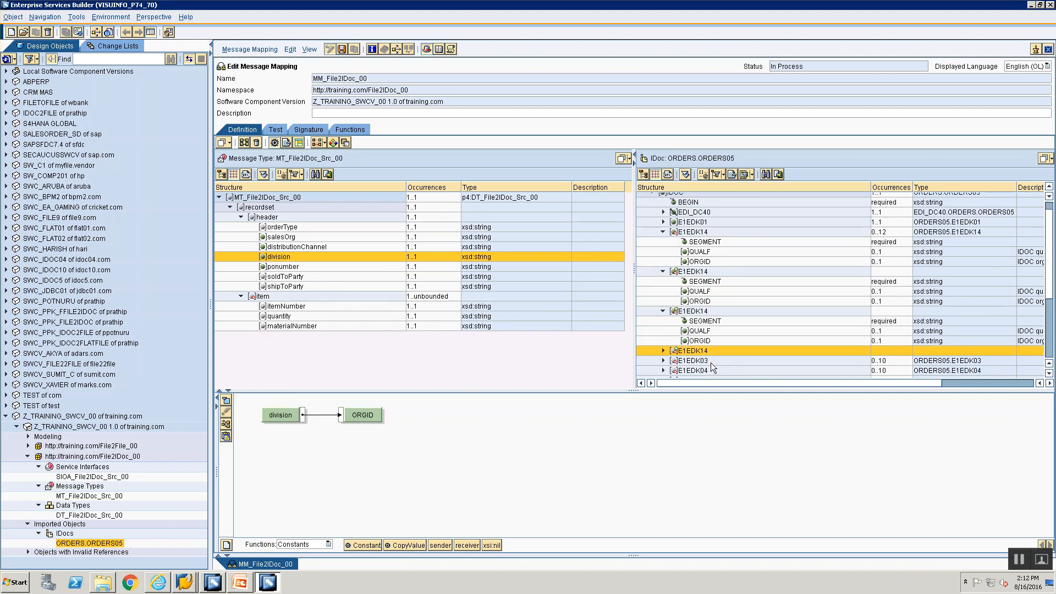
{"action": "double_click", "coordinate": [708, 353]}
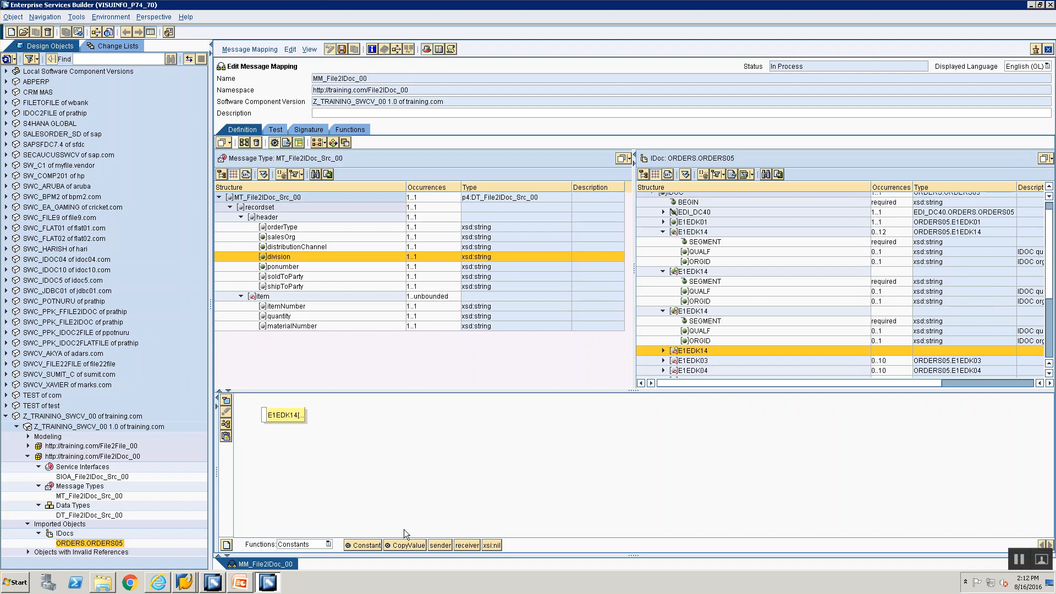
Step: Feed an empty Constant into the fourth E1EDK14 segment
{"action": "left_click_drag", "start_coordinate": [364, 546], "coordinate": [248, 460]}
{"action": "left_click_drag", "start_coordinate": [264, 415], "coordinate": [282, 457]}
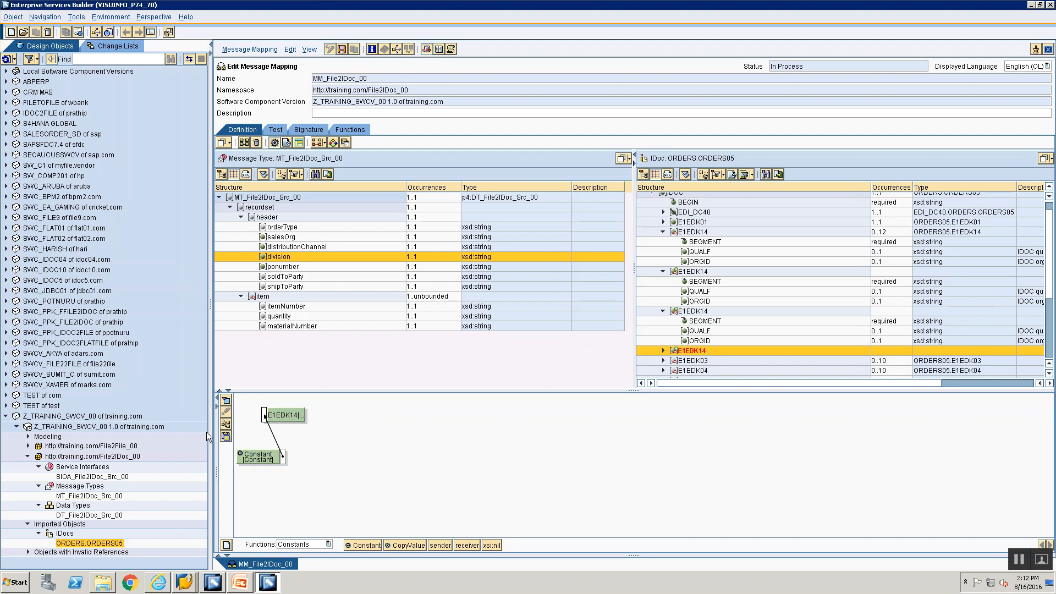
{"action": "left_click", "coordinate": [225, 425]}
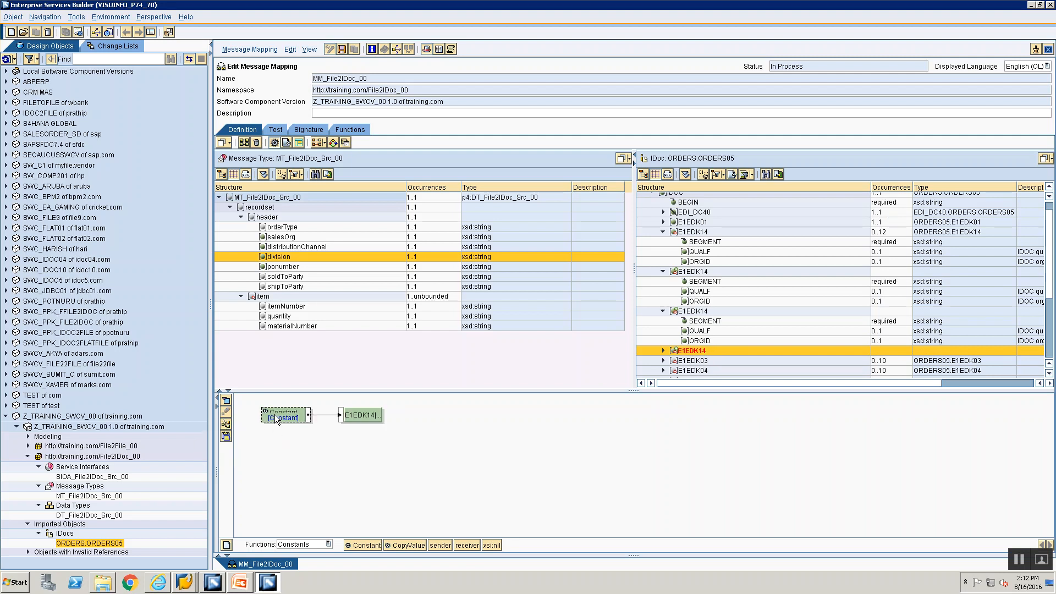
{"action": "double_click", "coordinate": [275, 417]}
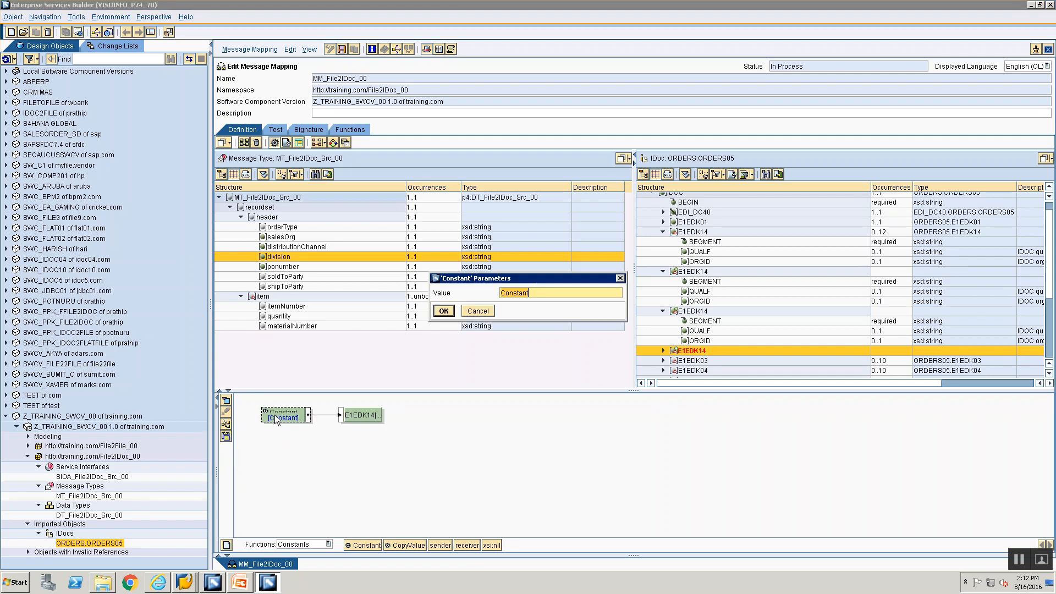
{"action": "left_click", "coordinate": [442, 311]}
Step: Map constant 1 to the fourth E1EDK14's SEGMENT field and view the Mapping Rules slide
{"action": "left_click", "coordinate": [664, 351]}
{"action": "left_click", "coordinate": [678, 360]}
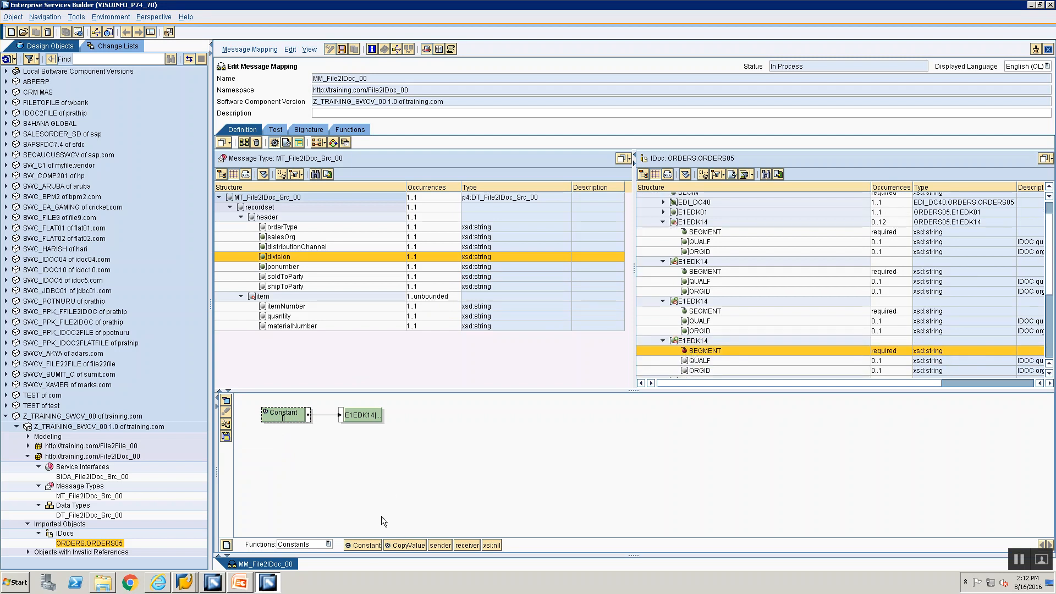
{"action": "double_click", "coordinate": [700, 350]}
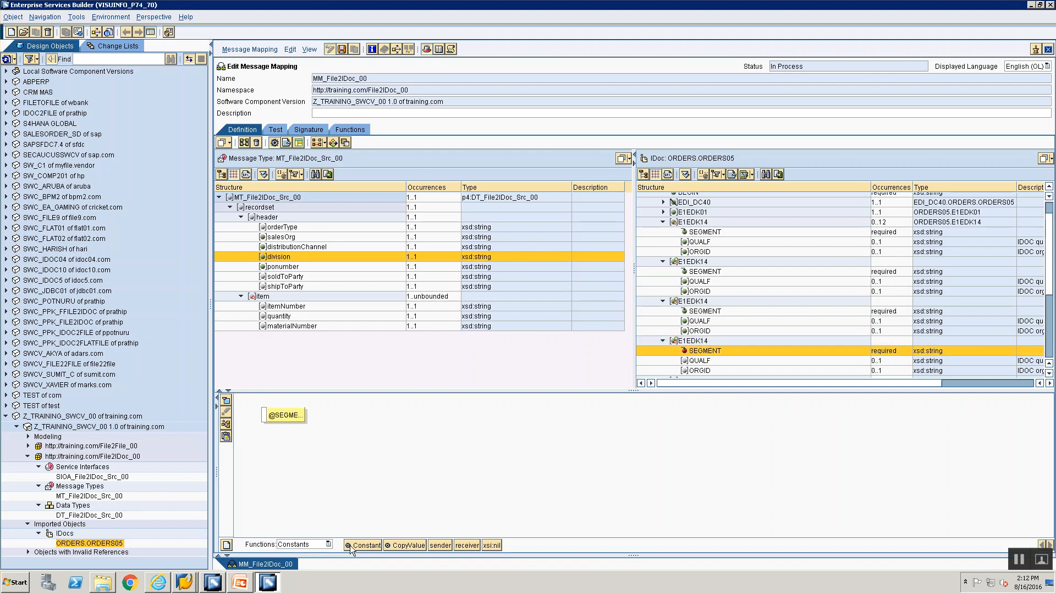
{"action": "left_click_drag", "start_coordinate": [278, 452], "coordinate": [264, 414]}
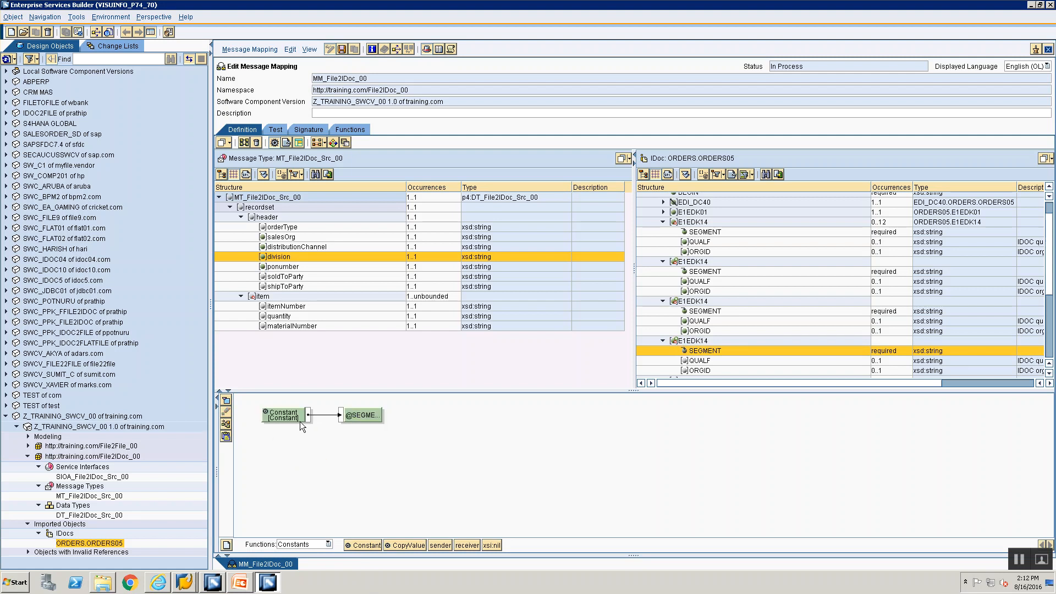
{"action": "double_click", "coordinate": [300, 421]}
{"action": "type", "text": "1"}
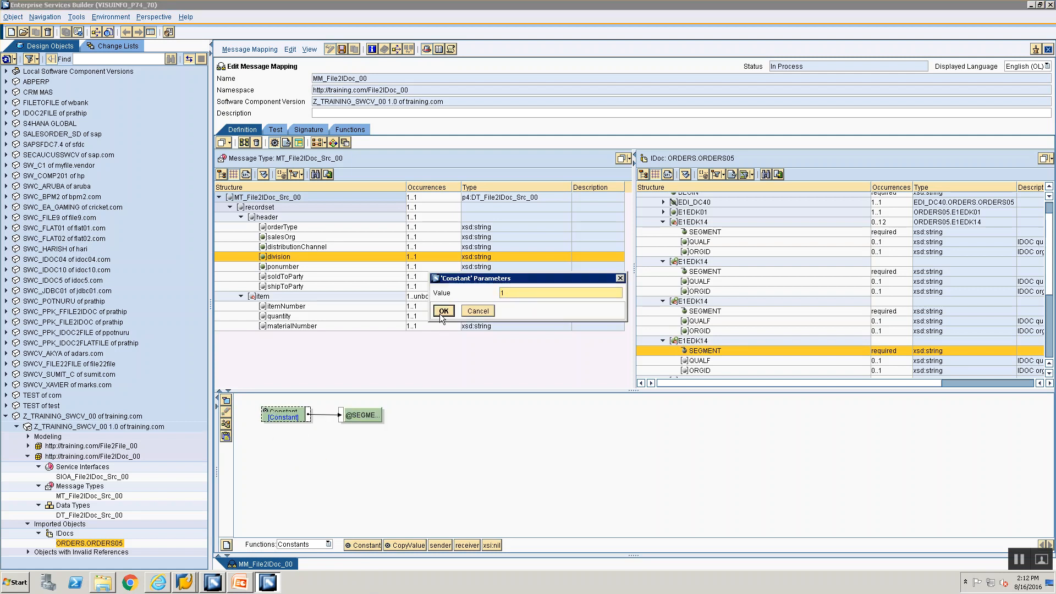
{"action": "left_click", "coordinate": [444, 311]}
{"action": "key", "text": "alt+Tab"}
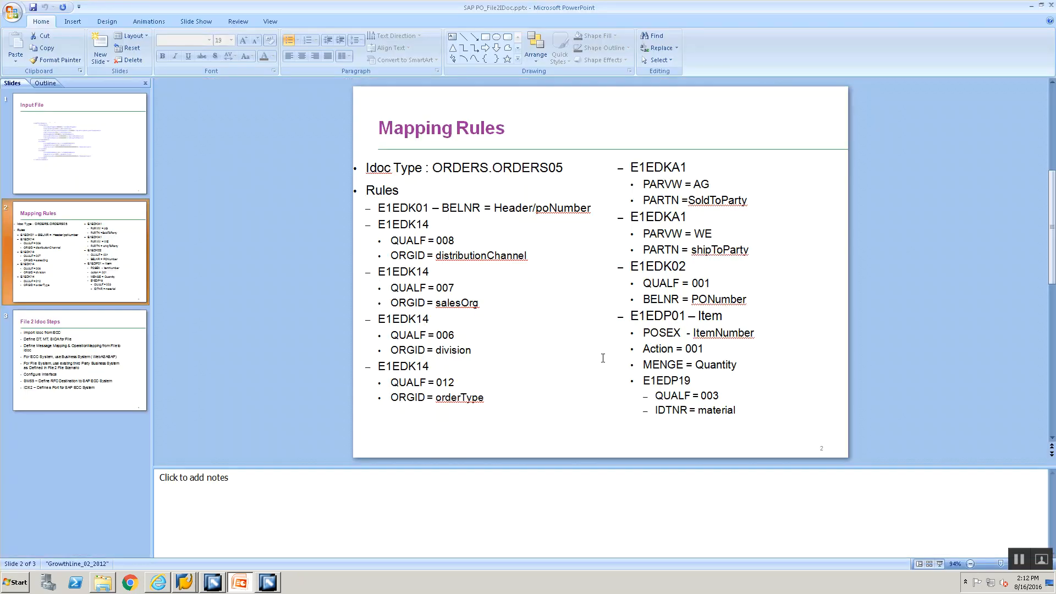
Step: Map constant 012 to QUALF of the fourth E1EDK14 segment
{"action": "key", "text": "alt+Tab"}
{"action": "left_click", "coordinate": [687, 362]}
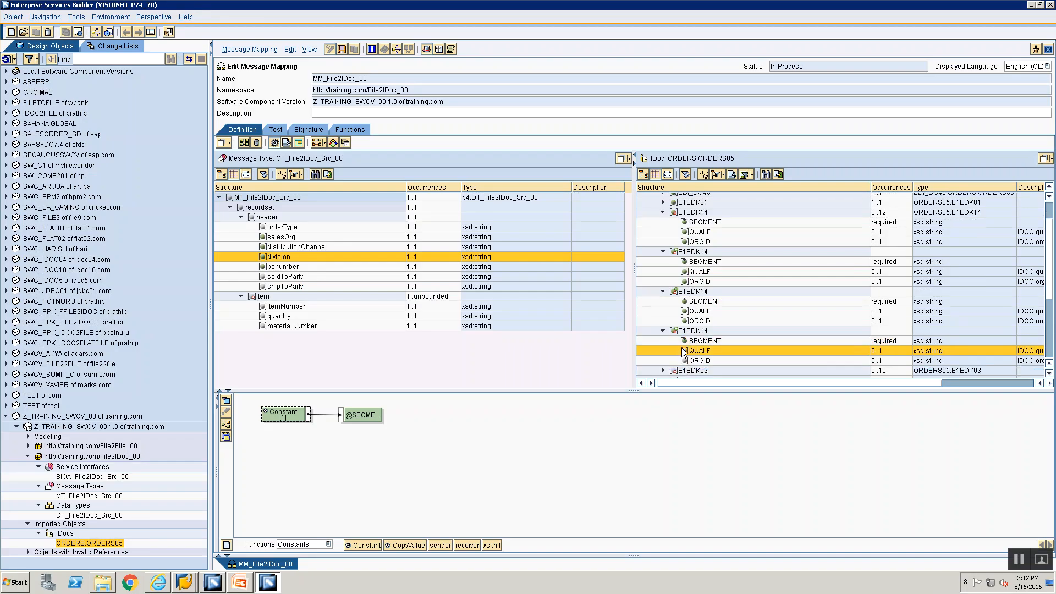
{"action": "double_click", "coordinate": [684, 353]}
{"action": "left_click_drag", "start_coordinate": [364, 545], "coordinate": [277, 415]}
{"action": "left_click", "coordinate": [225, 424]}
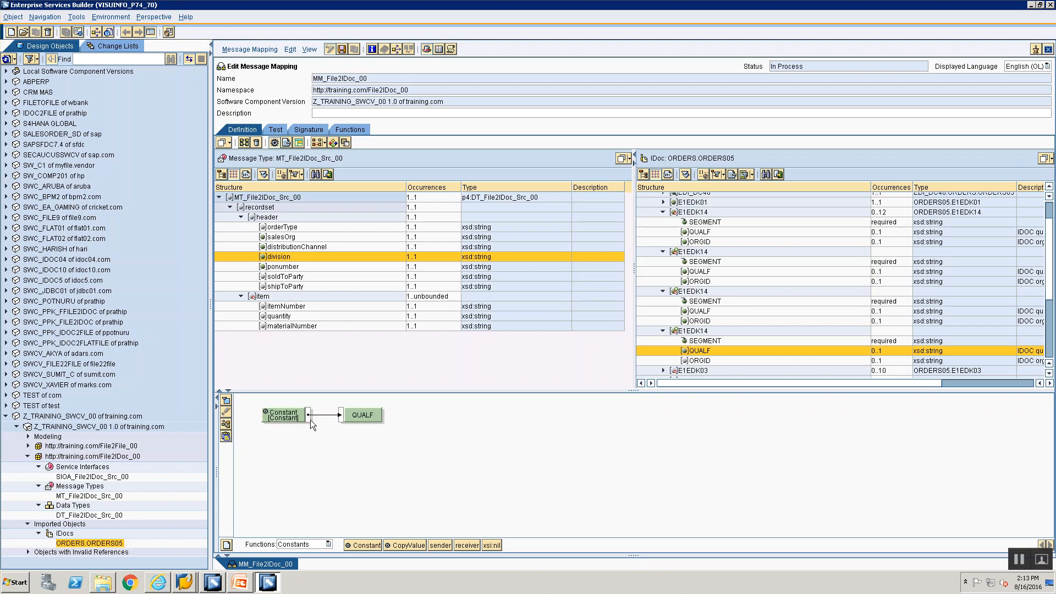
{"action": "double_click", "coordinate": [276, 415]}
{"action": "type", "text": "012"}
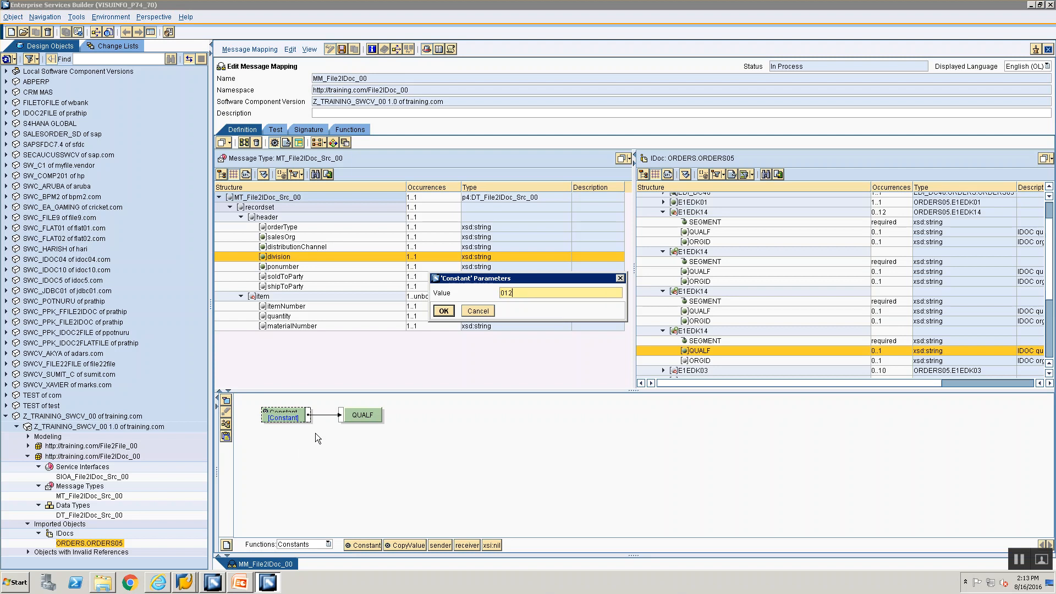
{"action": "key", "text": "Return"}
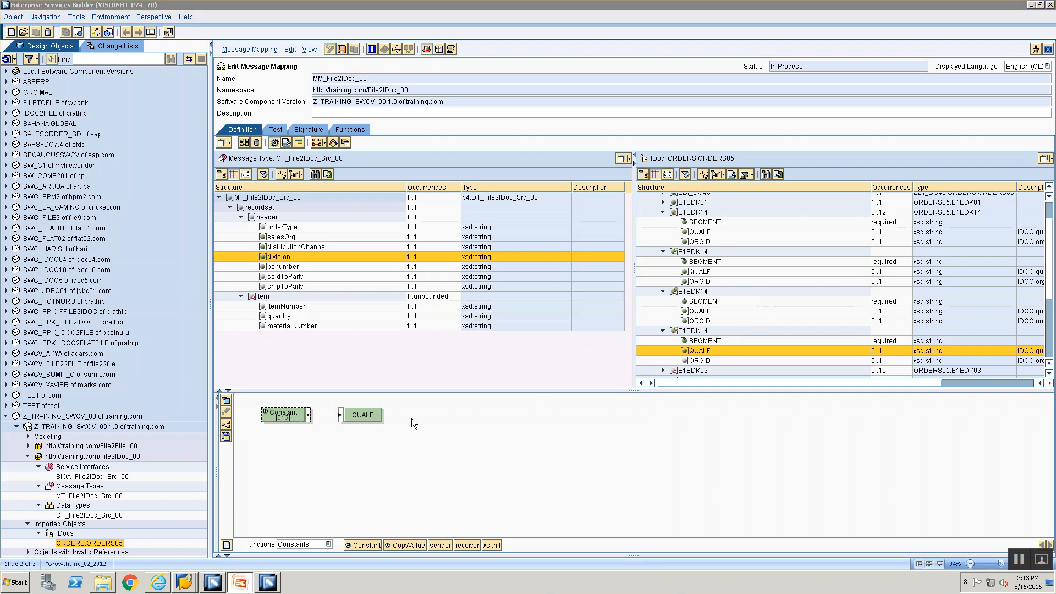
Step: Map the source orderType to ORGID and check it against the Mapping Rules slide
{"action": "key", "text": "alt+Tab"}
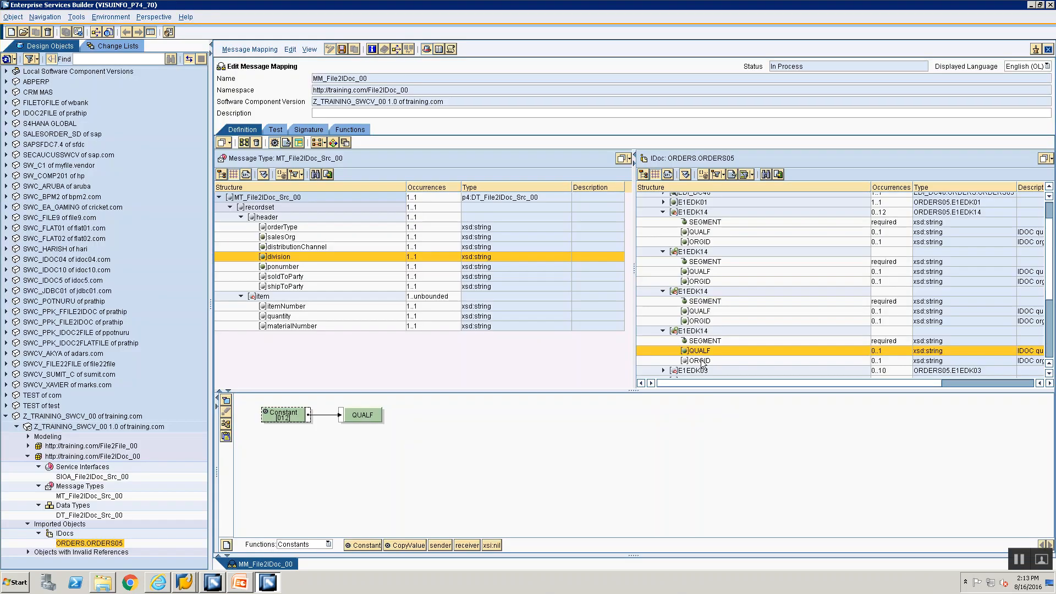
{"action": "left_click", "coordinate": [702, 361]}
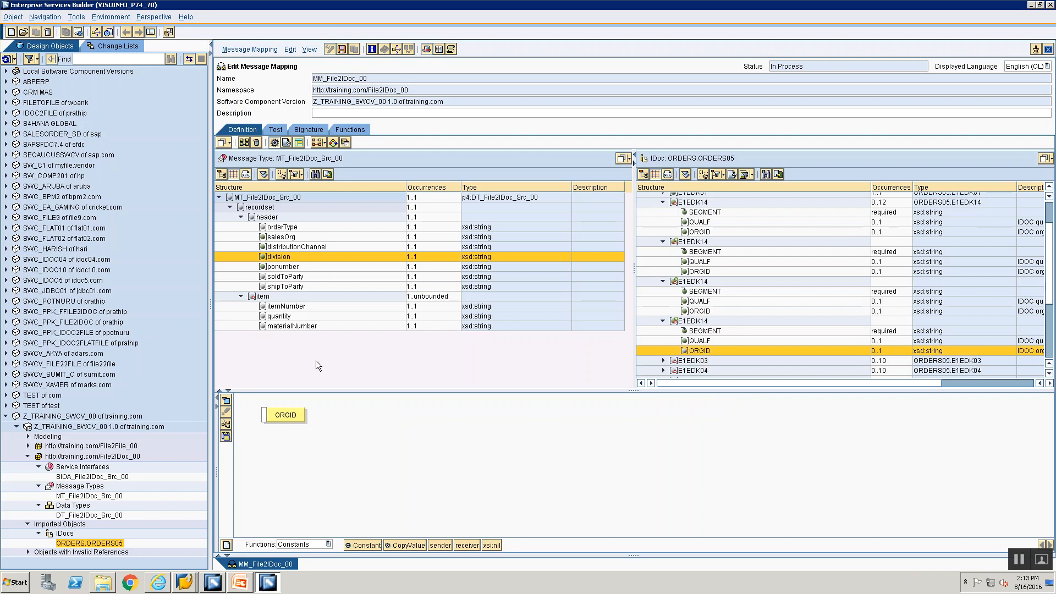
{"action": "double_click", "coordinate": [282, 228]}
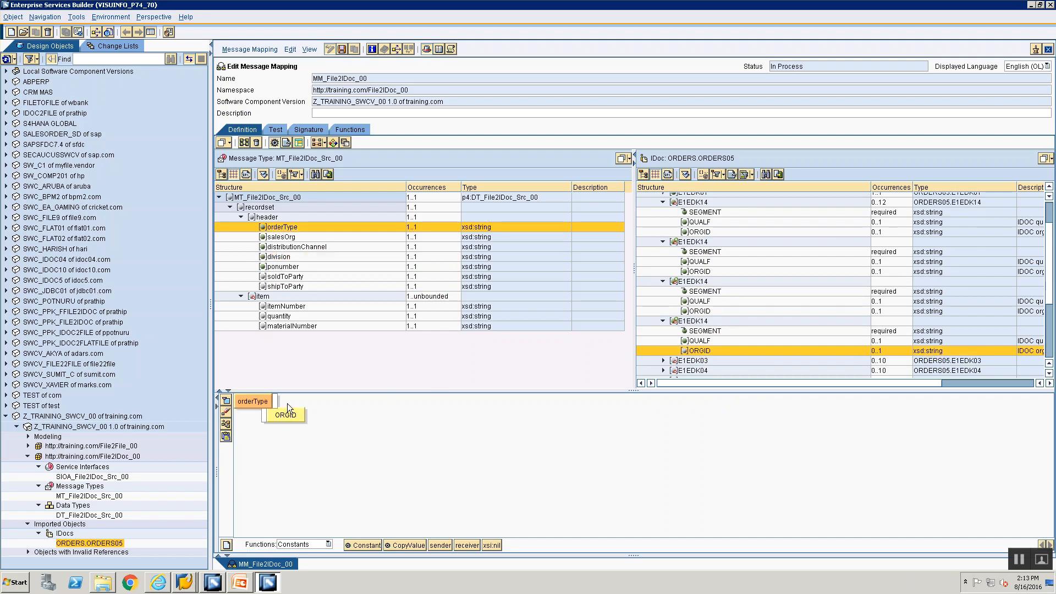
{"action": "left_click", "coordinate": [265, 413]}
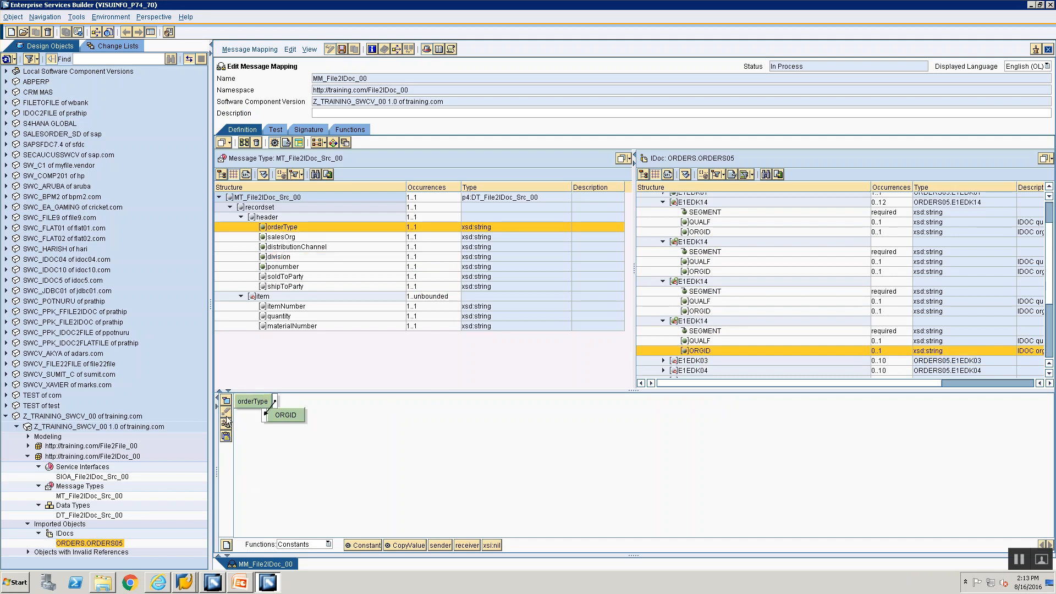
{"action": "left_click", "coordinate": [225, 436]}
{"action": "key", "text": "alt+Tab"}
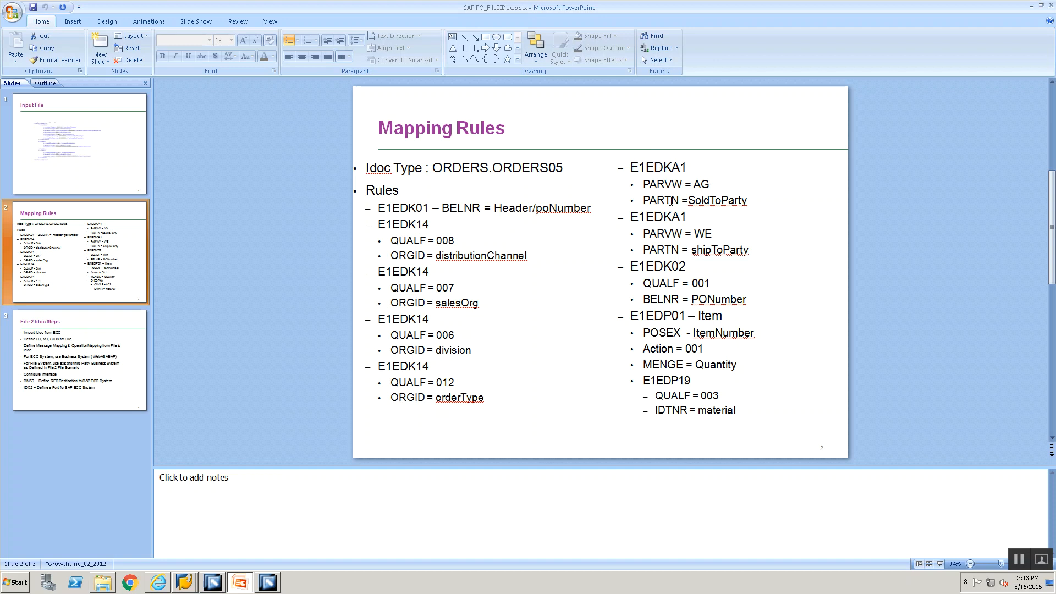
{"action": "key", "text": "alt+Tab"}
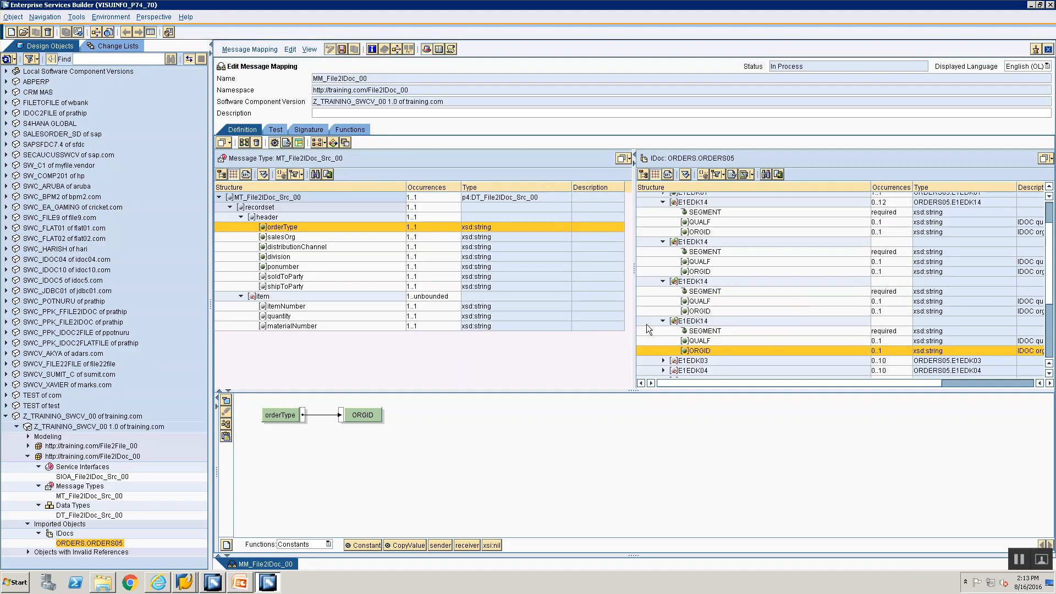
Step: Collapse the four E1EDK14 segments and duplicate the E1EDKA1 subtree
{"action": "left_click", "coordinate": [663, 321]}
{"action": "left_click", "coordinate": [663, 281]}
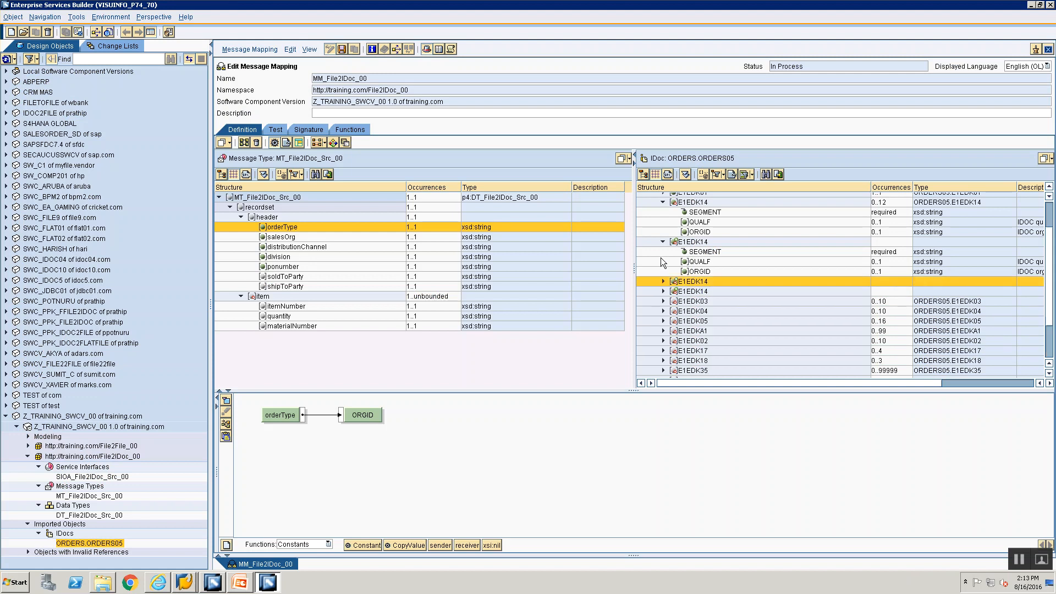
{"action": "left_click", "coordinate": [663, 242]}
{"action": "left_click", "coordinate": [662, 203]}
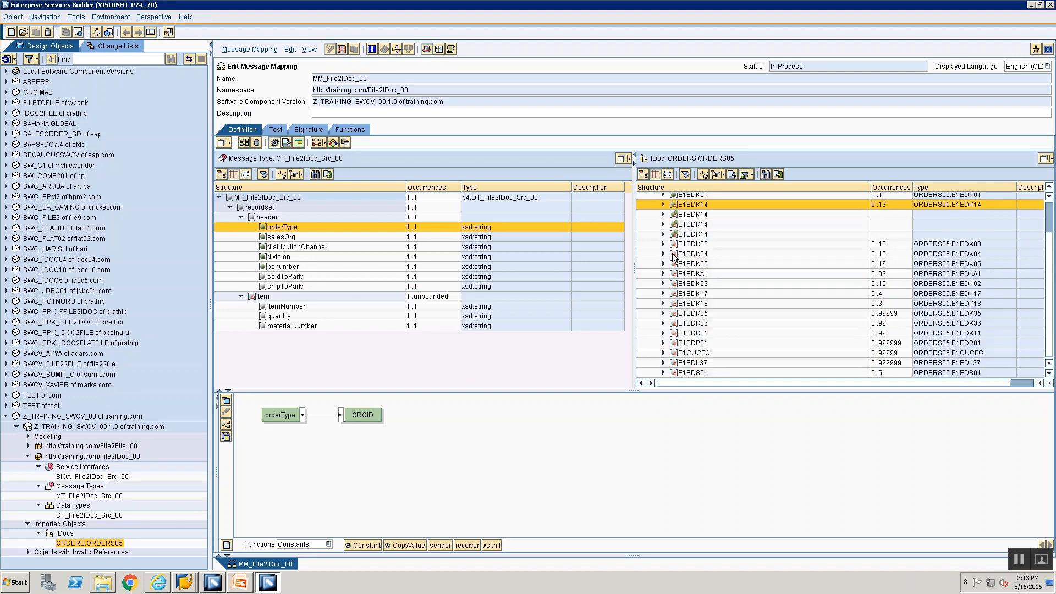
{"action": "left_click", "coordinate": [685, 275]}
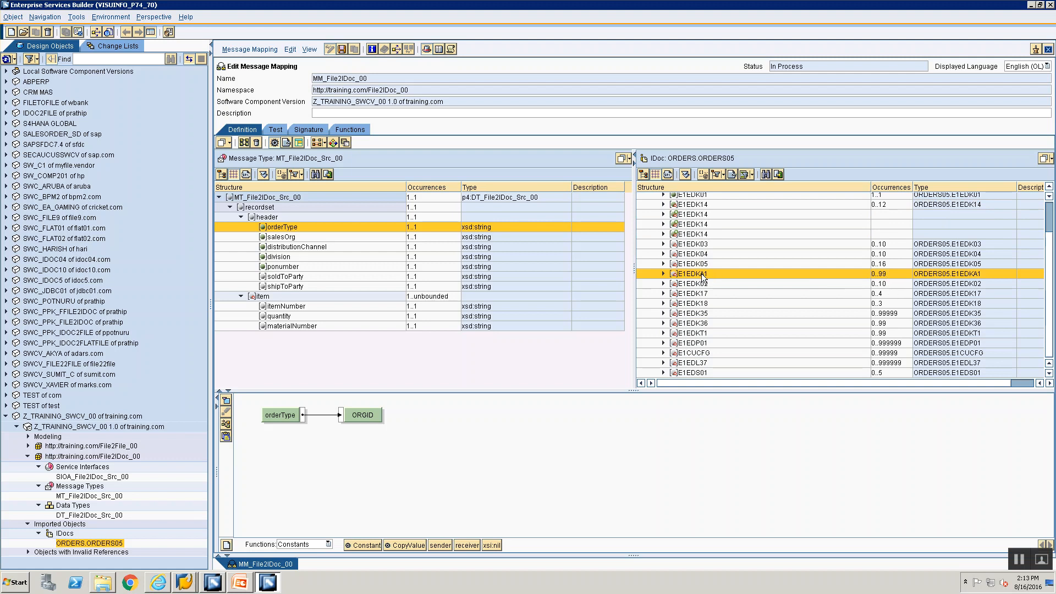
{"action": "right_click", "coordinate": [702, 277]}
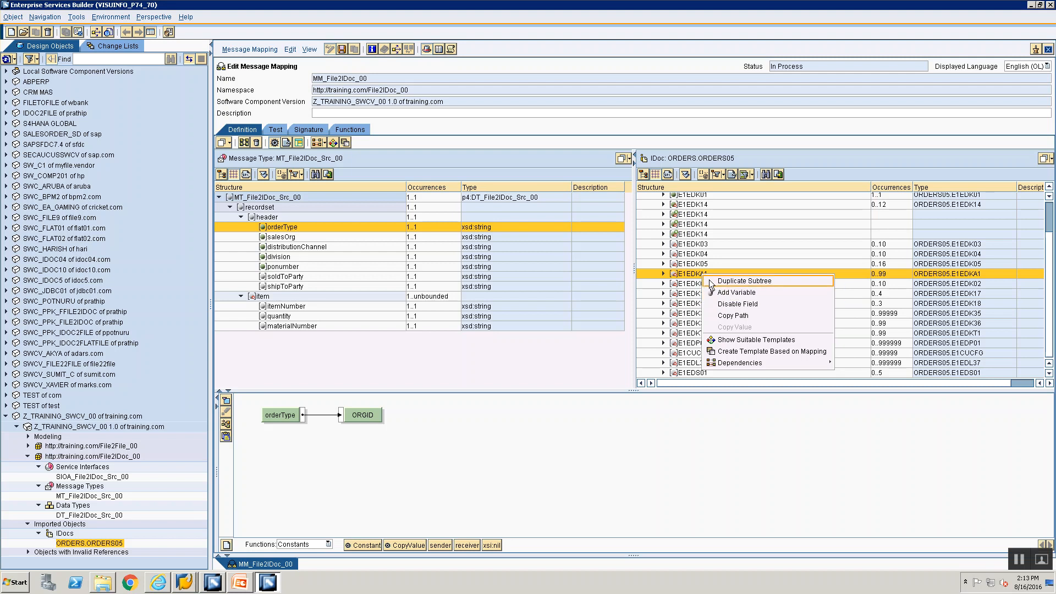
{"action": "left_click", "coordinate": [685, 281]}
{"action": "left_click", "coordinate": [686, 274]}
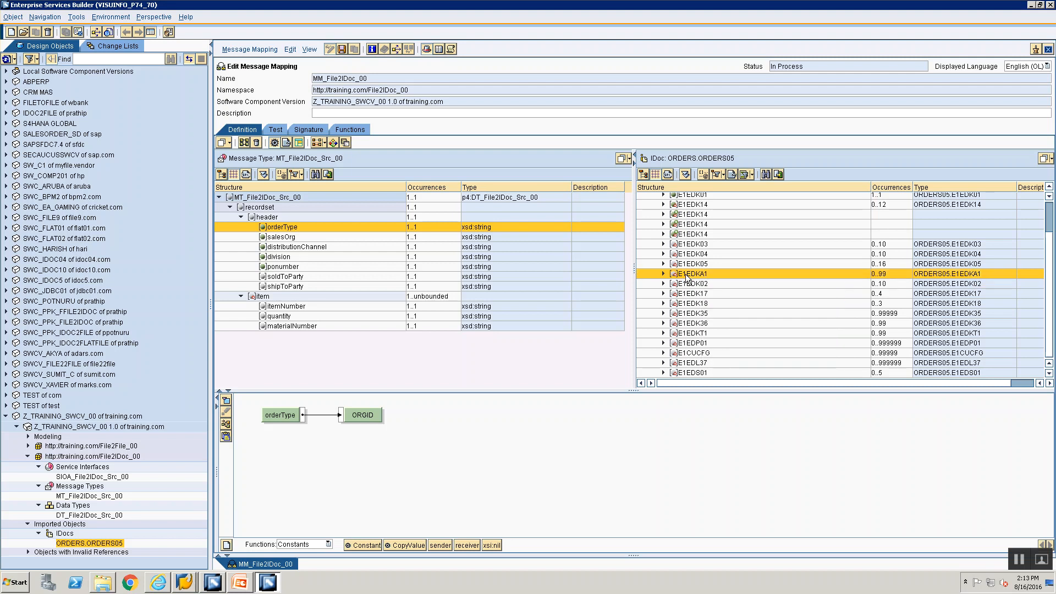
{"action": "right_click", "coordinate": [685, 274]}
{"action": "left_click", "coordinate": [691, 280]}
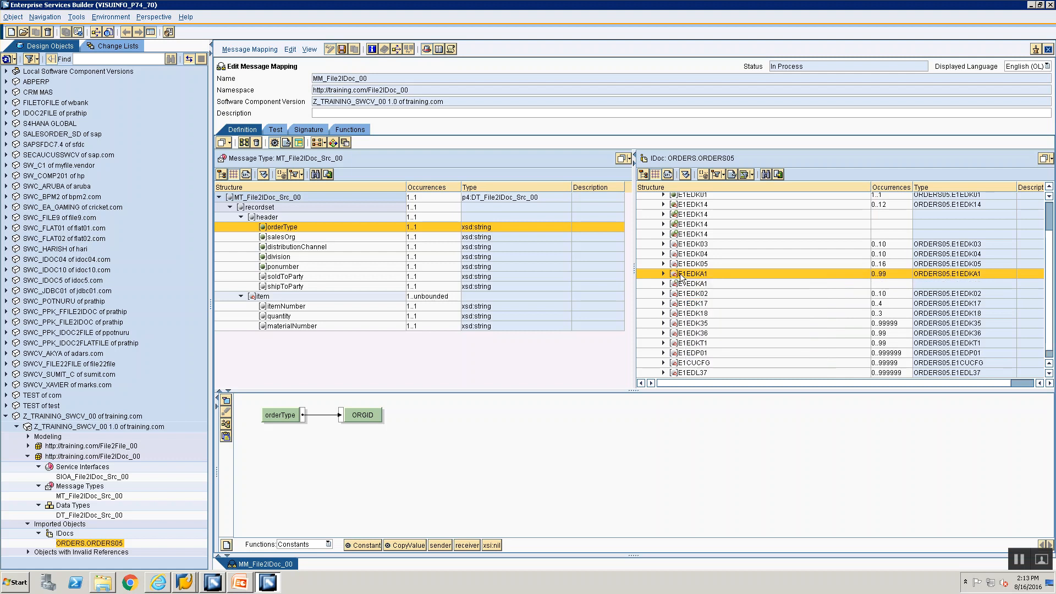
Step: Feed an empty Constant into the first E1EDKA1 segment
{"action": "double_click", "coordinate": [676, 273]}
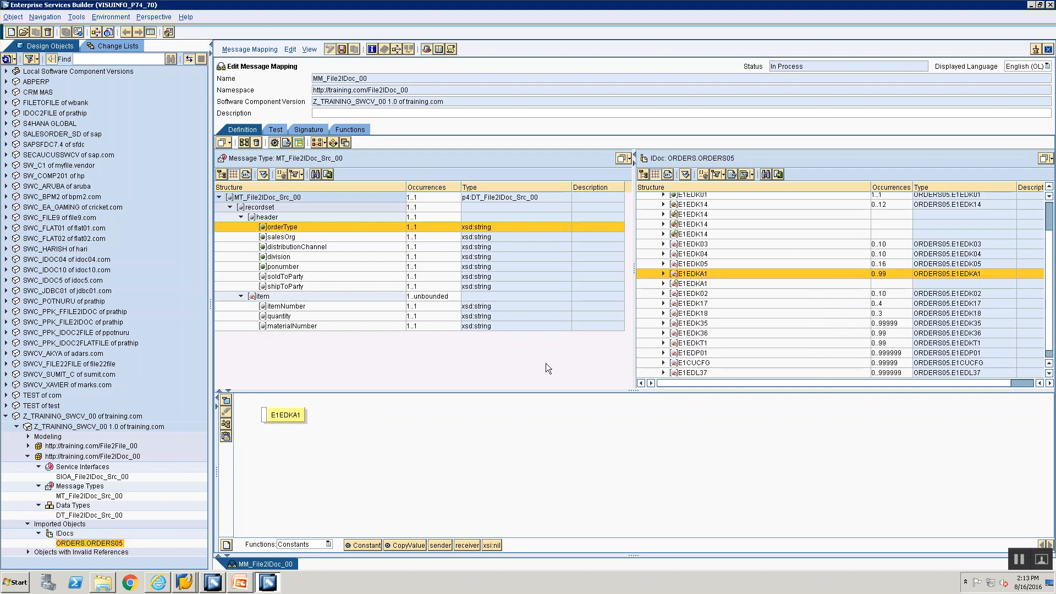
{"action": "left_click_drag", "start_coordinate": [368, 545], "coordinate": [267, 417]}
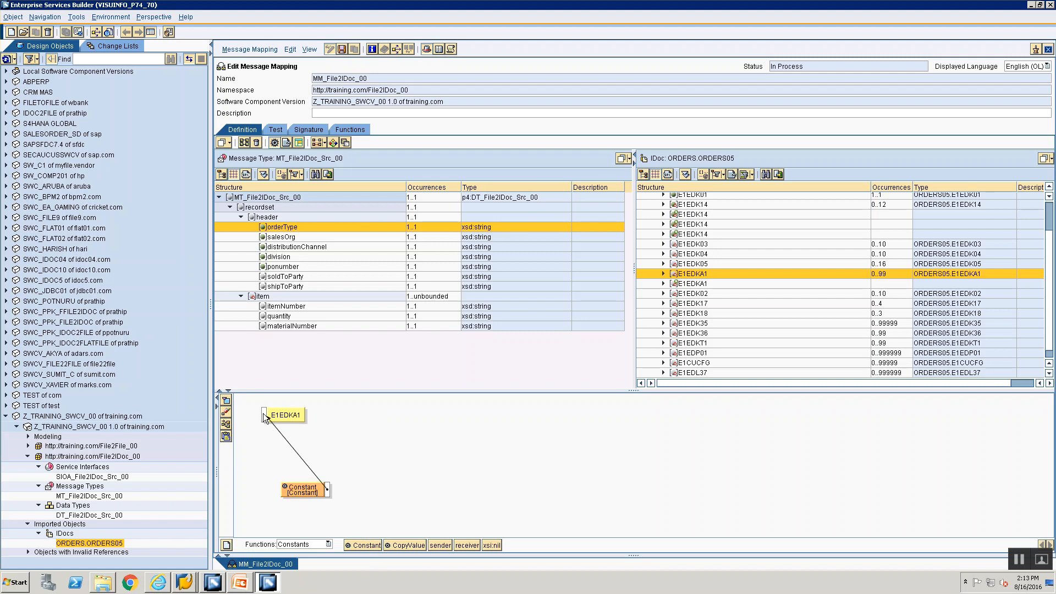
{"action": "left_click", "coordinate": [229, 426]}
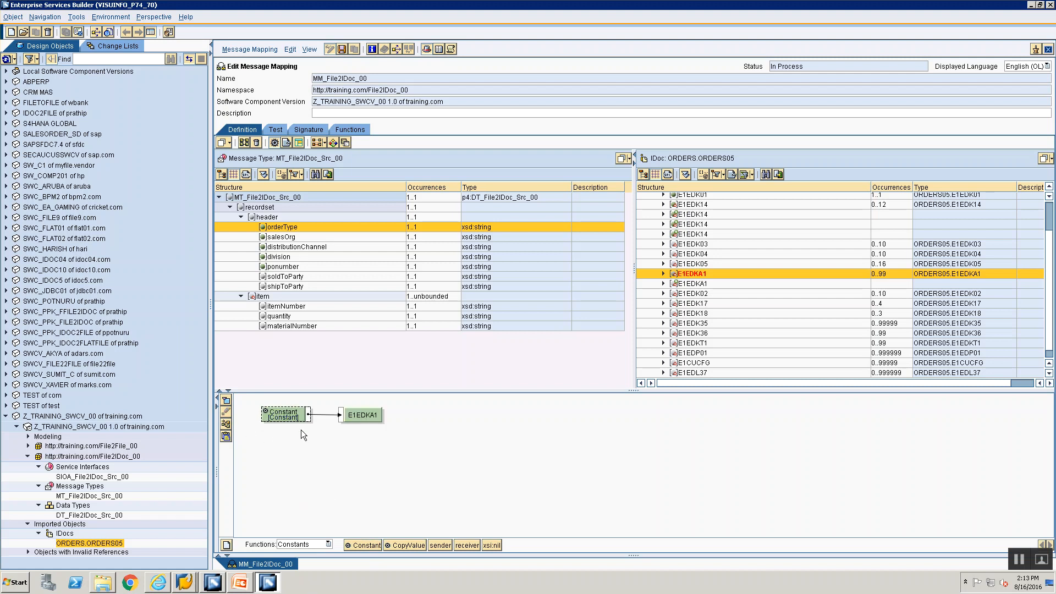
{"action": "double_click", "coordinate": [294, 415]}
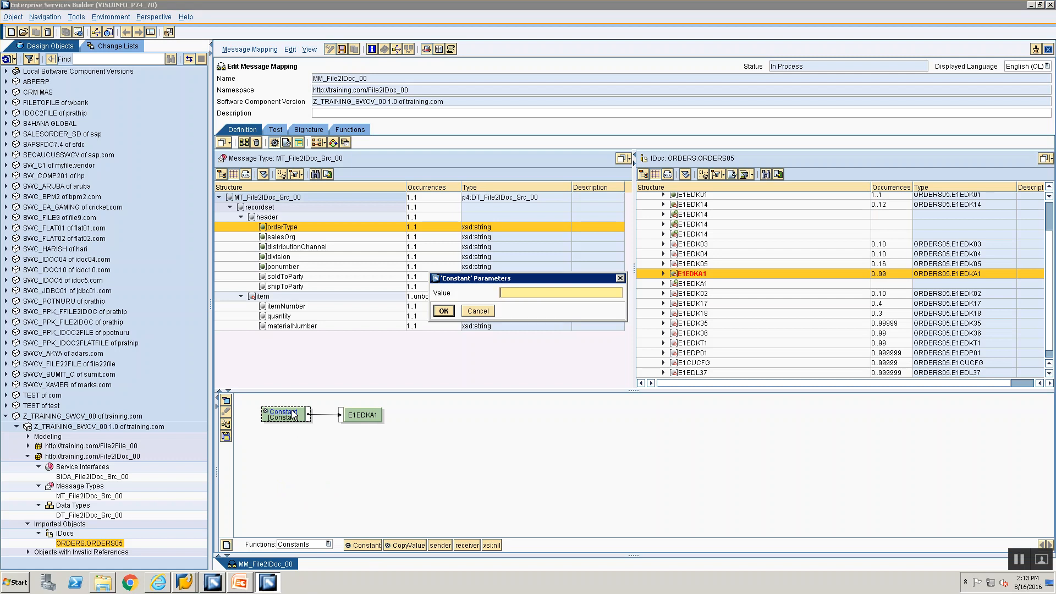
{"action": "key", "text": "Escape"}
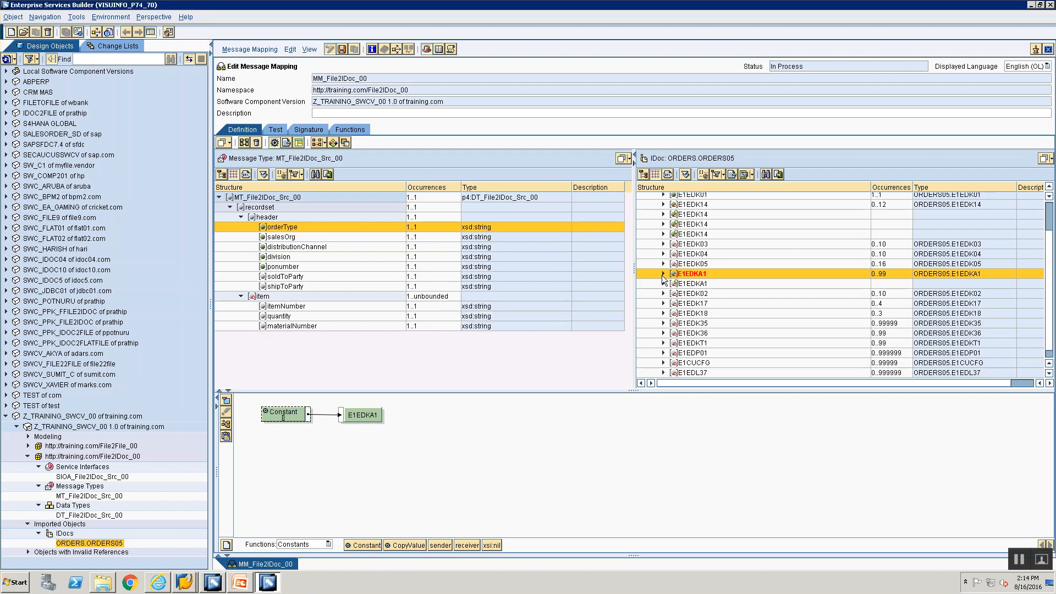
{"action": "left_click", "coordinate": [662, 274]}
Step: Map constant 1 to SEGMENT of the first E1EDKA1
{"action": "left_click", "coordinate": [692, 282]}
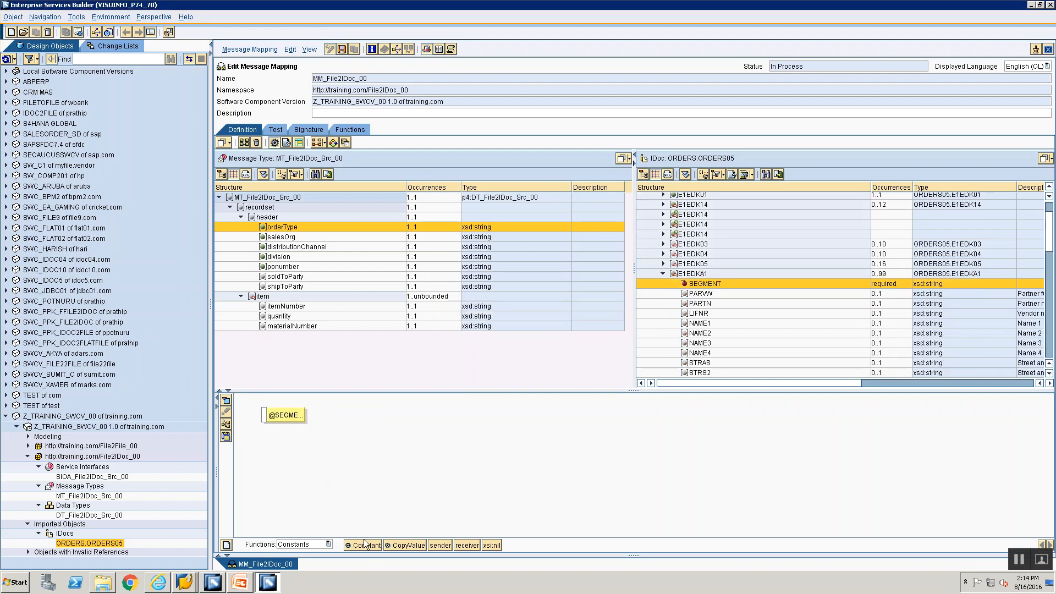
{"action": "left_click_drag", "start_coordinate": [311, 480], "coordinate": [277, 419]}
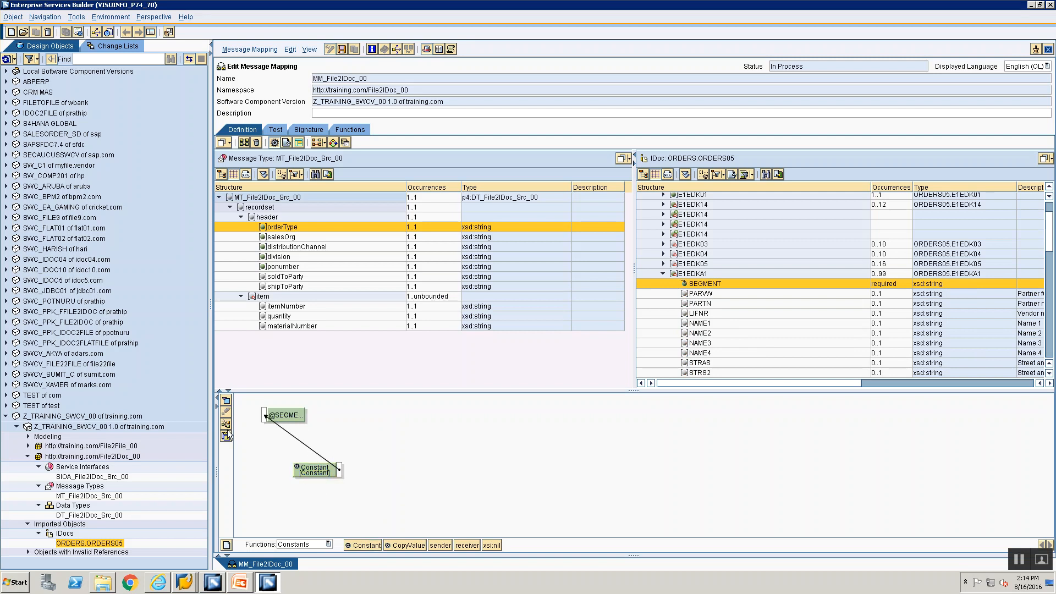
{"action": "double_click", "coordinate": [284, 415]}
{"action": "type", "text": "1"}
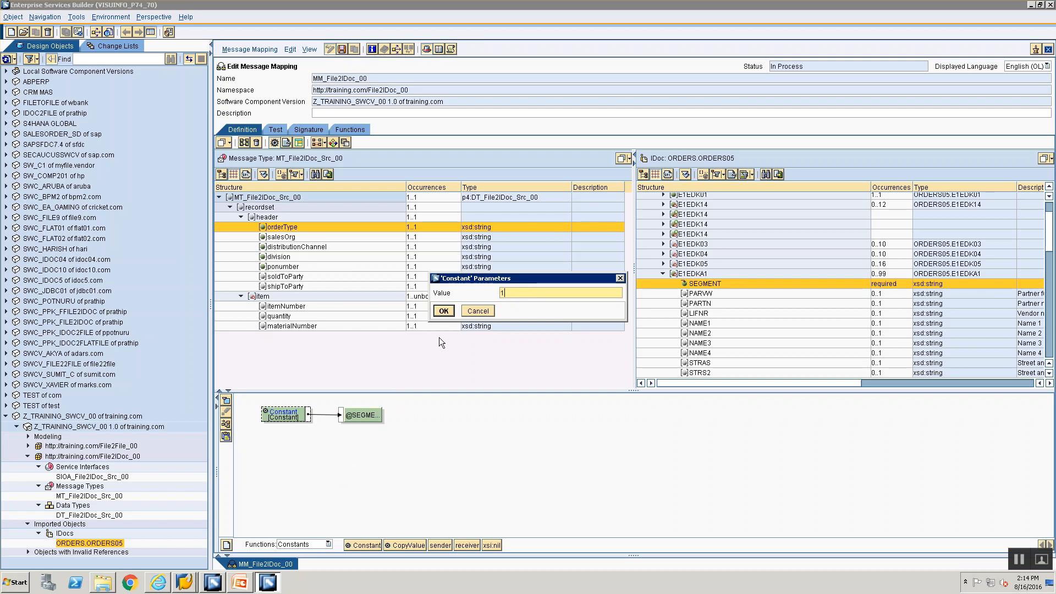
{"action": "left_click", "coordinate": [444, 311]}
{"action": "key", "text": "alt+Tab"}
{"action": "key", "text": "alt+Tab"}
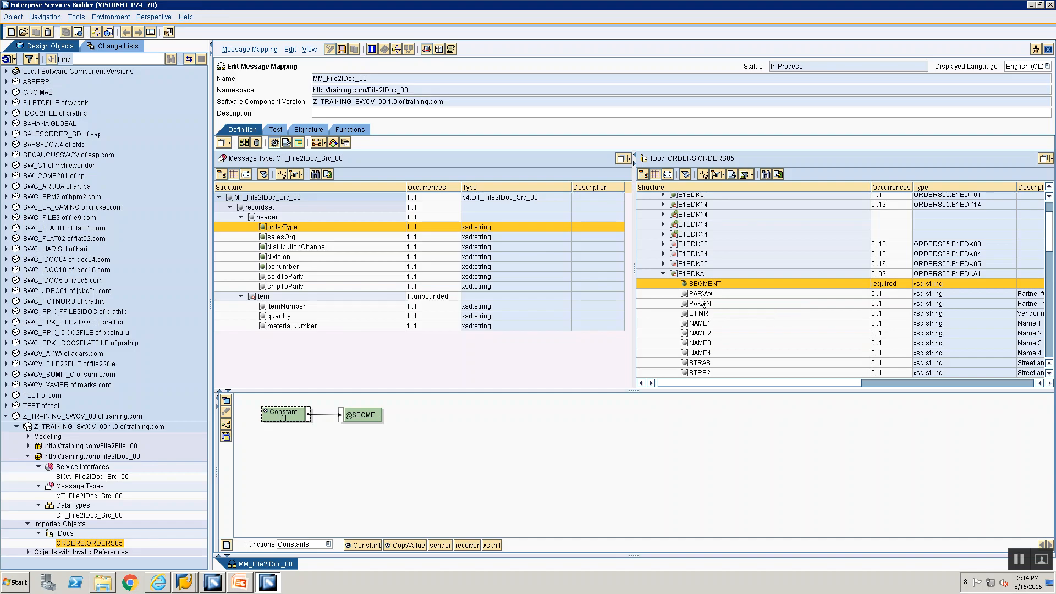
Step: Map constant AG to the first E1EDKA1's PARVW field
{"action": "left_click", "coordinate": [701, 294]}
{"action": "left_click_drag", "start_coordinate": [361, 545], "coordinate": [264, 417]}
{"action": "left_click", "coordinate": [226, 423]}
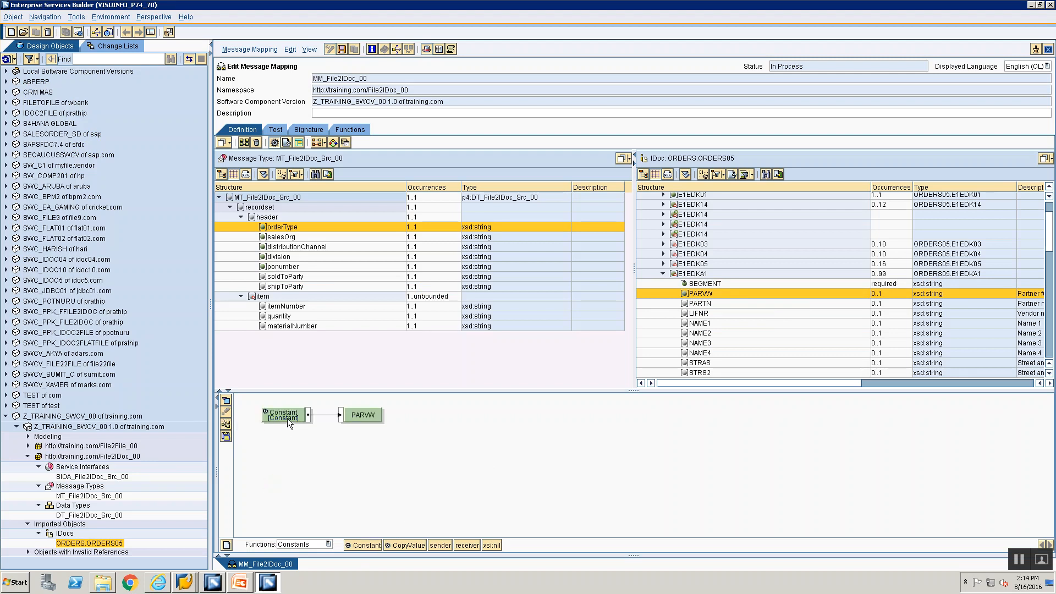
{"action": "double_click", "coordinate": [288, 416]}
{"action": "type", "text": "AG"}
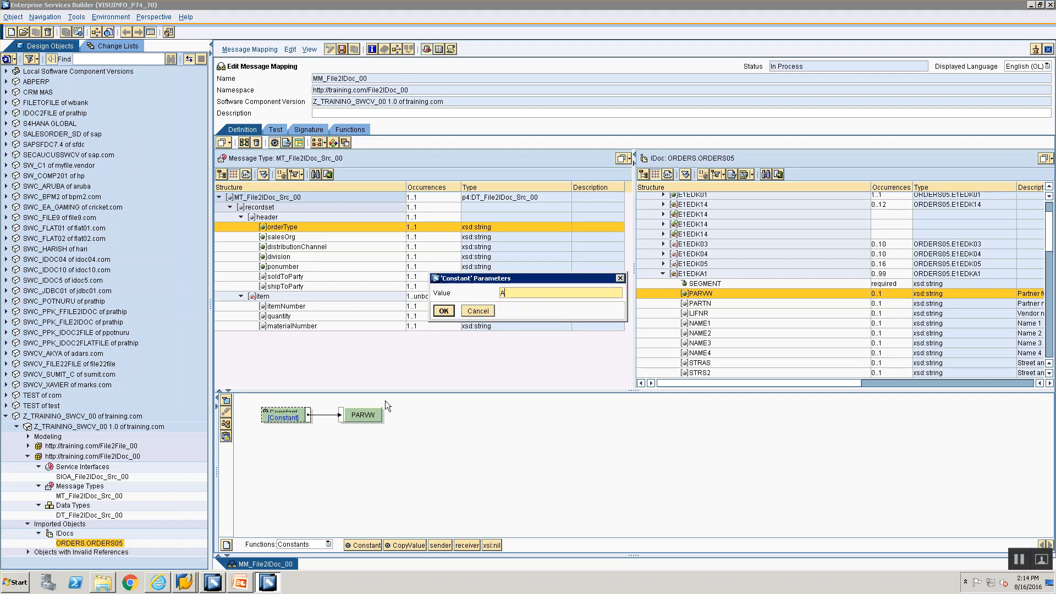
{"action": "left_click", "coordinate": [444, 311]}
{"action": "key", "text": "alt+Tab"}
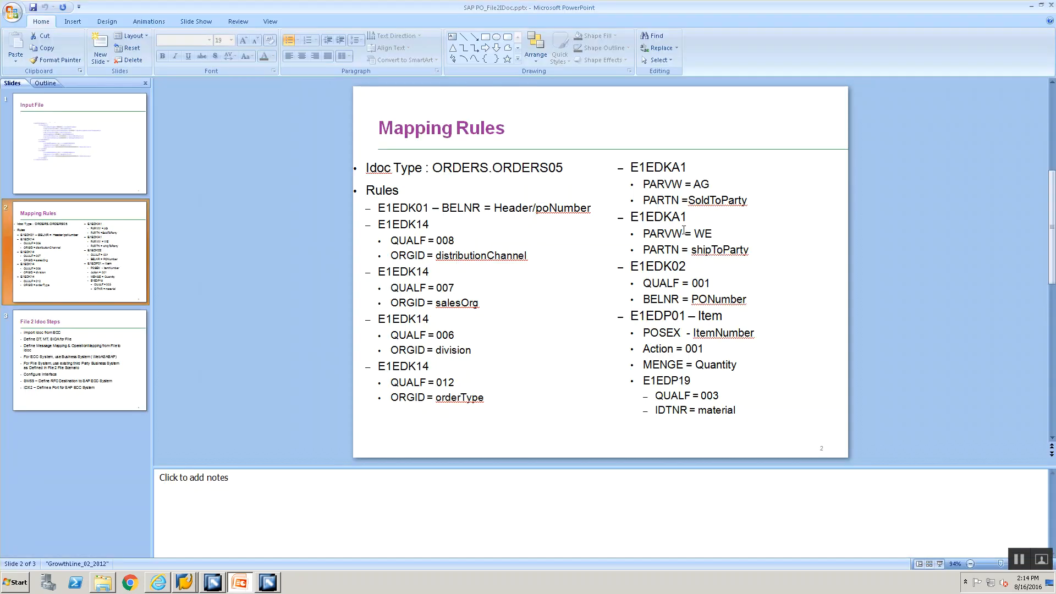
{"action": "key", "text": "alt+Tab"}
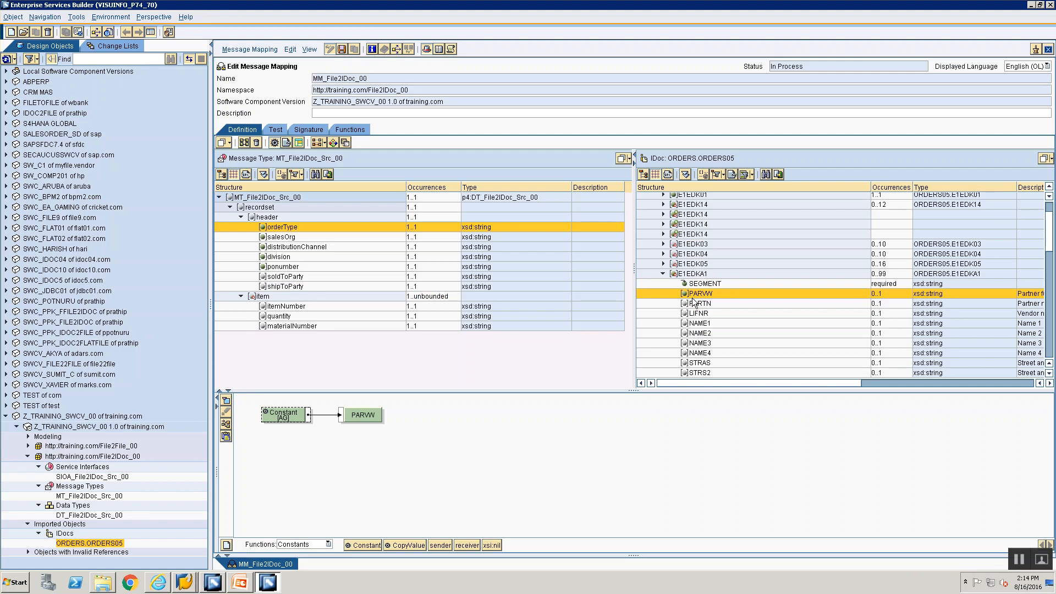
Step: Connect the source soldToParty to PARTN
{"action": "left_click", "coordinate": [691, 304]}
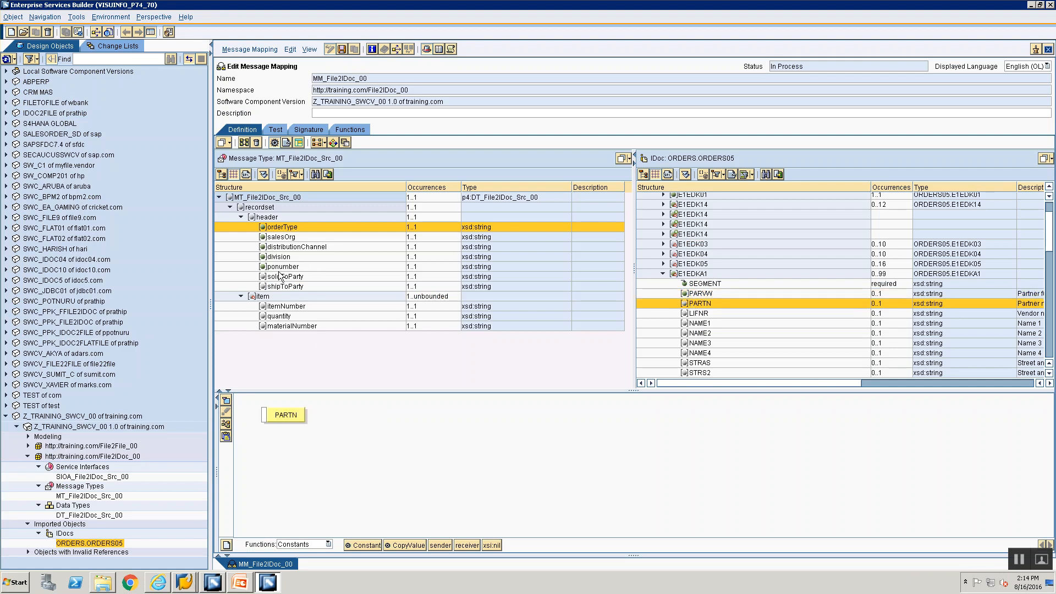
{"action": "left_click_drag", "start_coordinate": [278, 279], "coordinate": [265, 416]}
{"action": "left_click", "coordinate": [226, 424]}
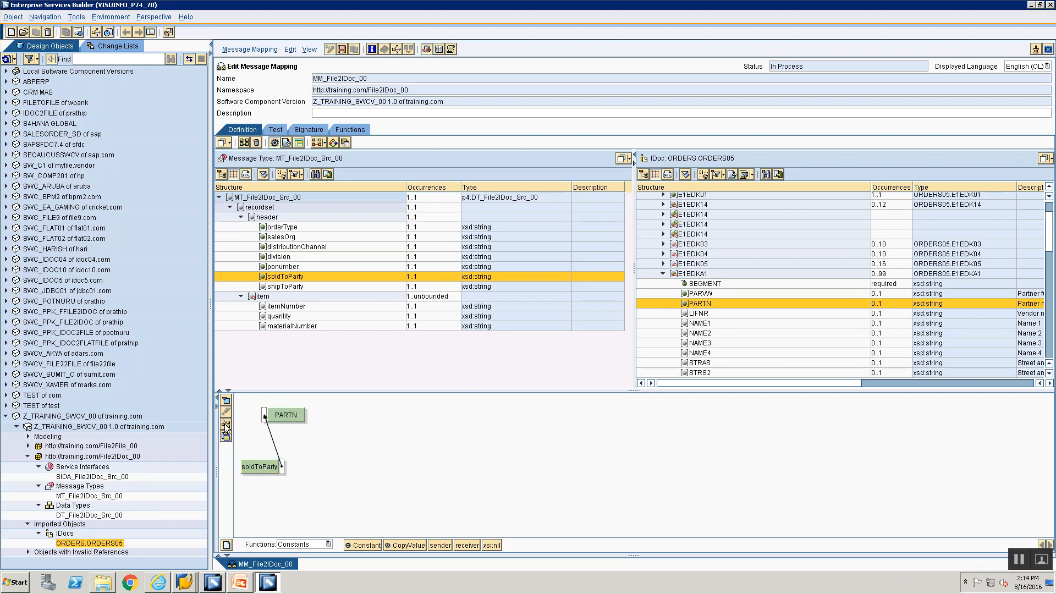
Step: Feed an empty Constant into the second E1EDKA1 segment
{"action": "left_click", "coordinate": [662, 273]}
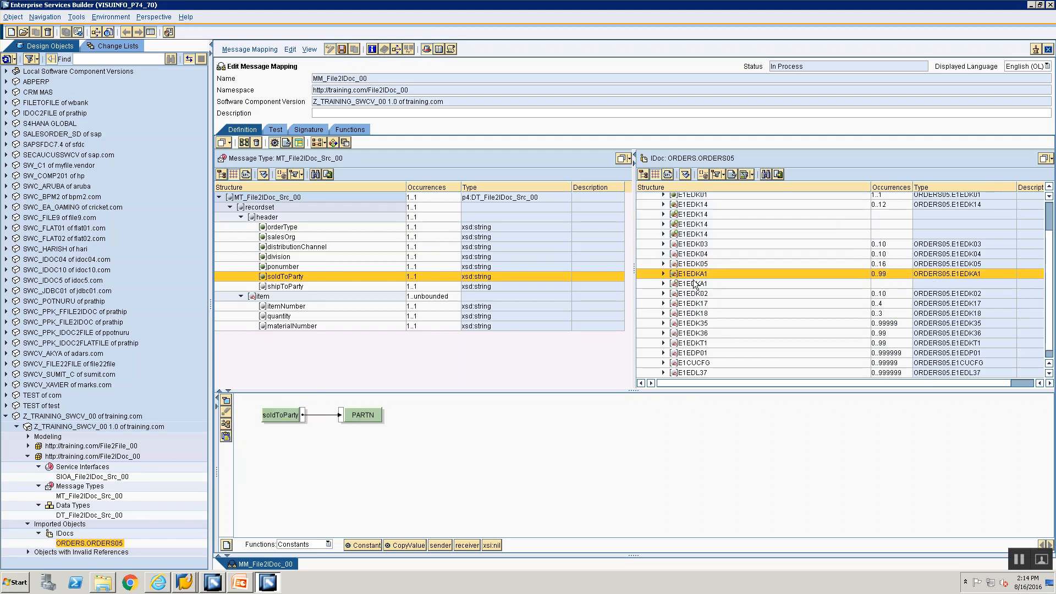
{"action": "left_click", "coordinate": [694, 281]}
{"action": "left_click_drag", "start_coordinate": [360, 546], "coordinate": [303, 478]}
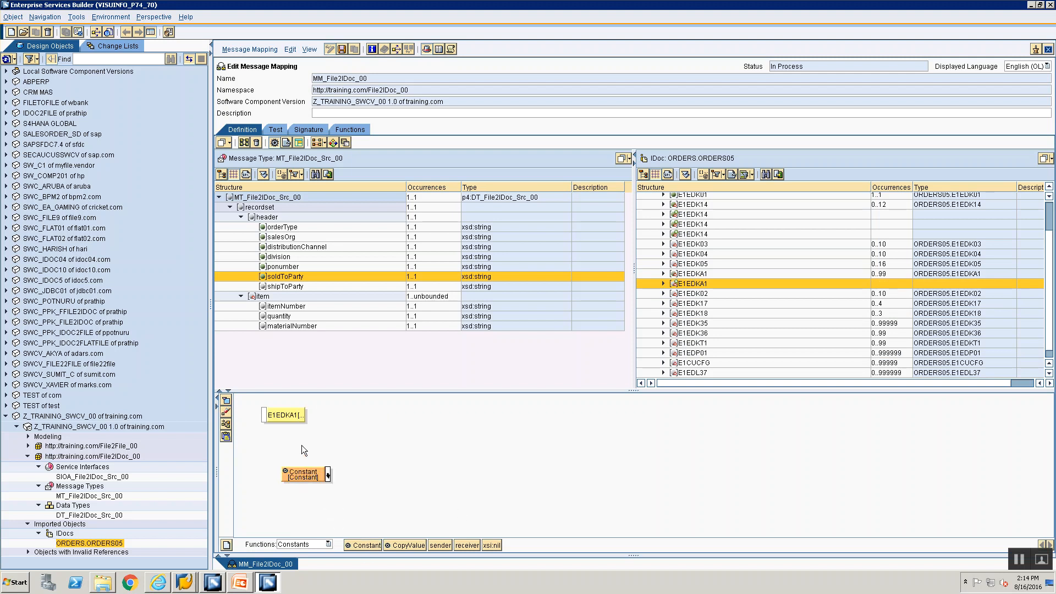
{"action": "left_click_drag", "start_coordinate": [265, 419], "coordinate": [264, 417]}
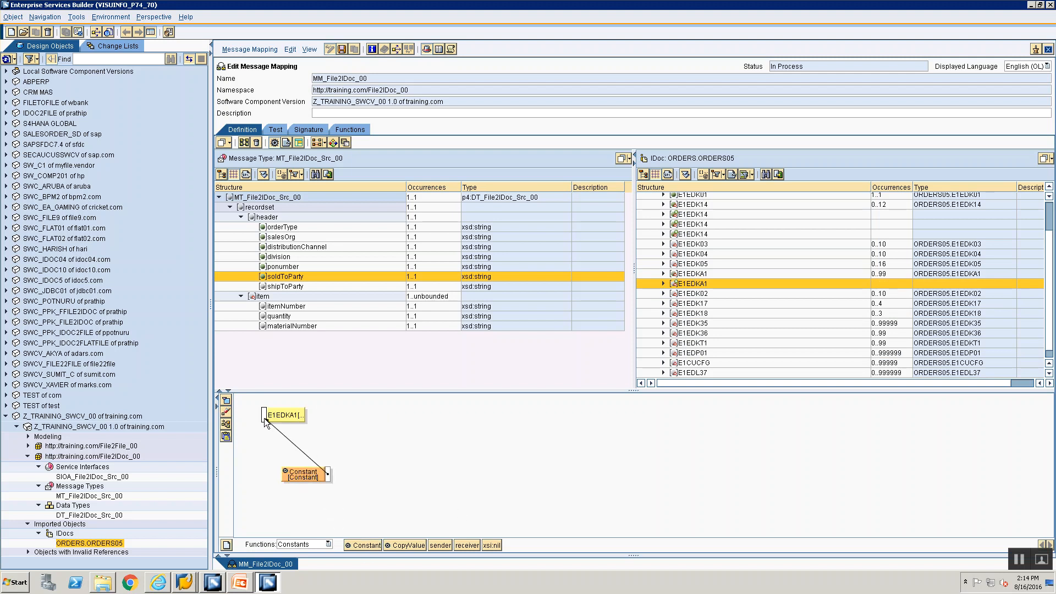
{"action": "left_click", "coordinate": [227, 422]}
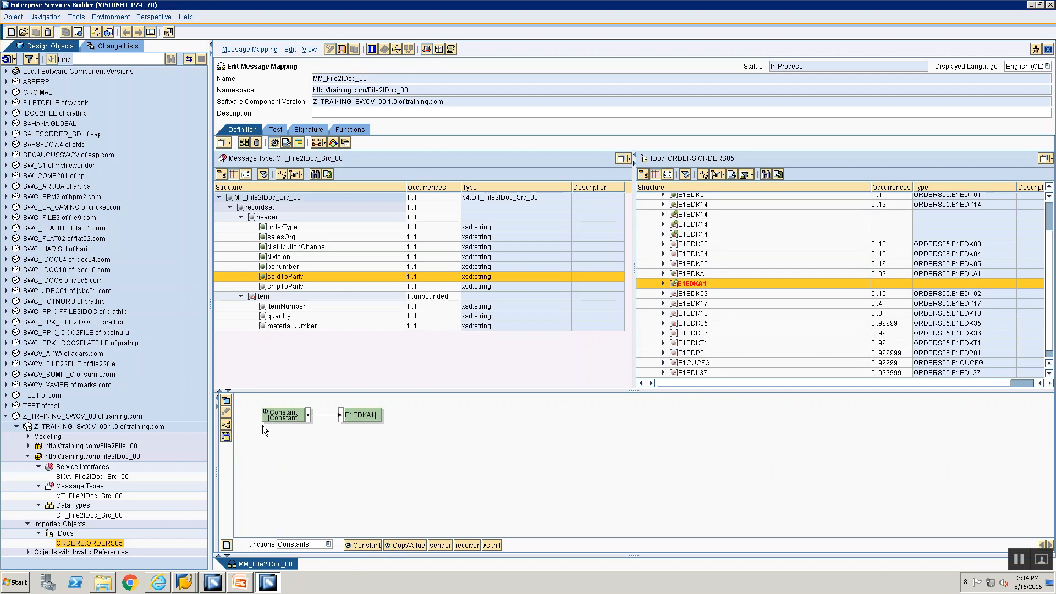
{"action": "double_click", "coordinate": [278, 415]}
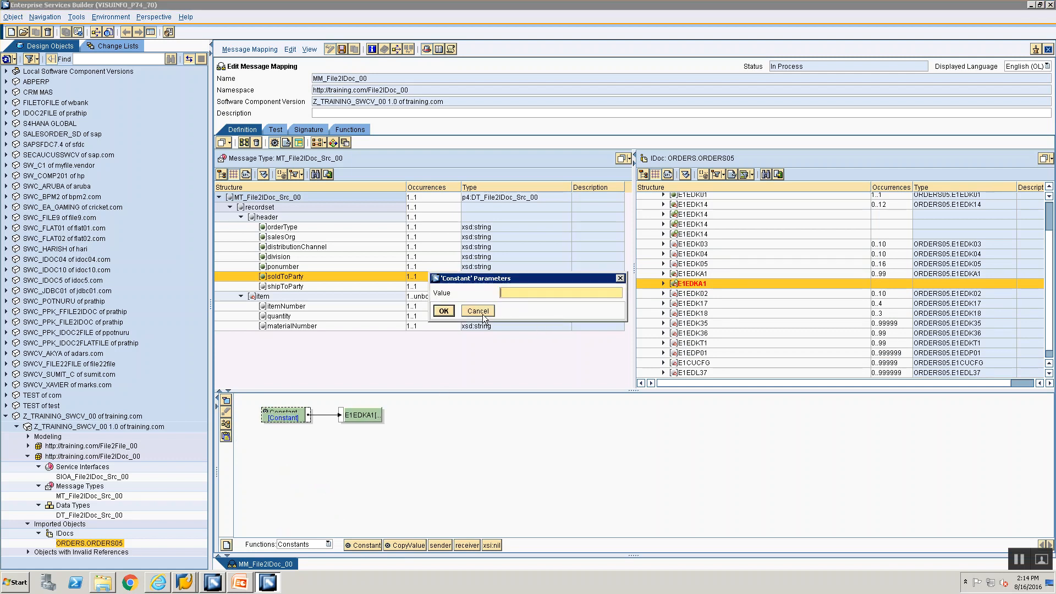
{"action": "left_click", "coordinate": [443, 311]}
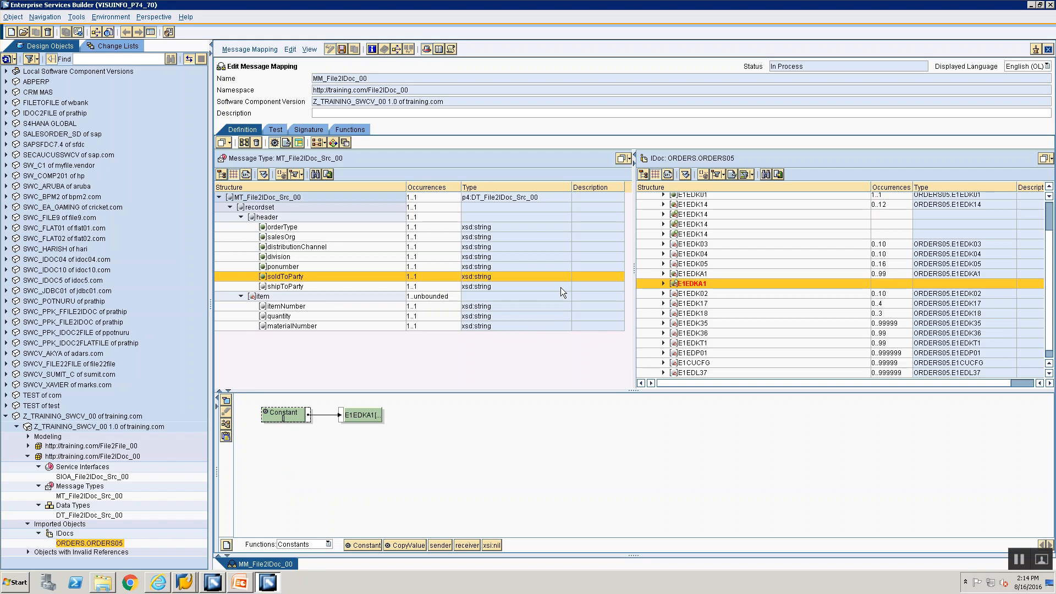
Step: Map constant 1 to the second E1EDKA1's SEGMENT field
{"action": "left_click", "coordinate": [663, 284]}
{"action": "left_click", "coordinate": [695, 295]}
{"action": "left_click_drag", "start_coordinate": [352, 546], "coordinate": [265, 417]}
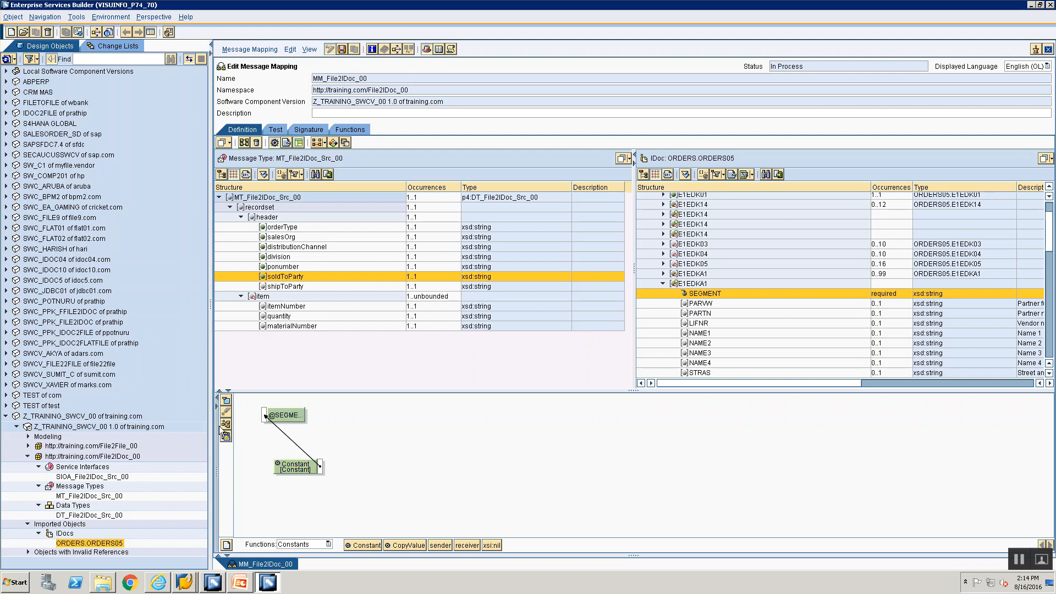
{"action": "left_click", "coordinate": [222, 430]}
{"action": "double_click", "coordinate": [278, 415]}
{"action": "type", "text": "1"}
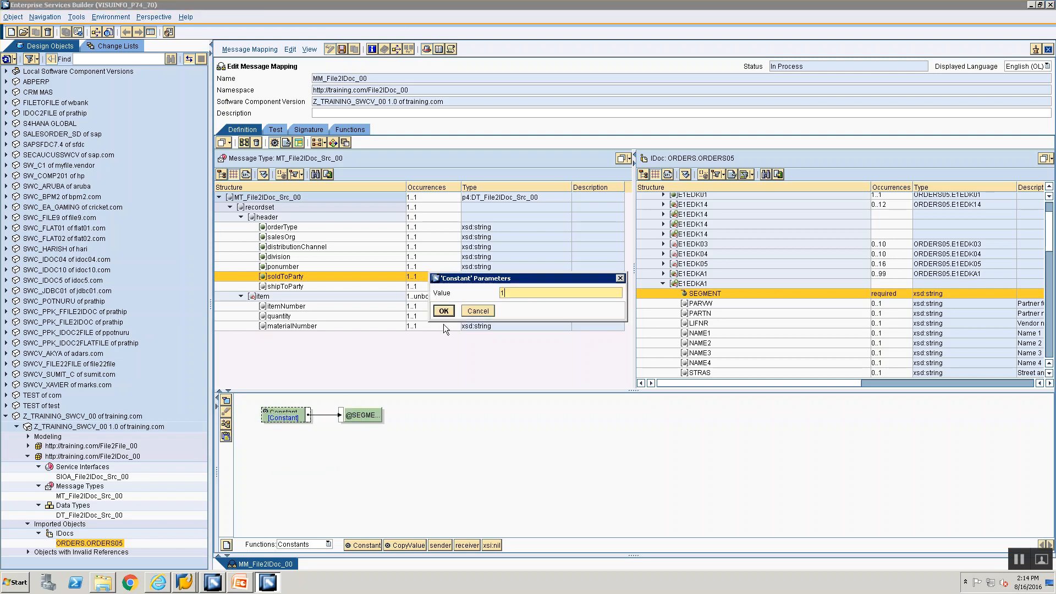
{"action": "left_click", "coordinate": [444, 311]}
Step: Map constant WE to the second E1EDKA1's PARVW field
{"action": "left_click", "coordinate": [694, 311]}
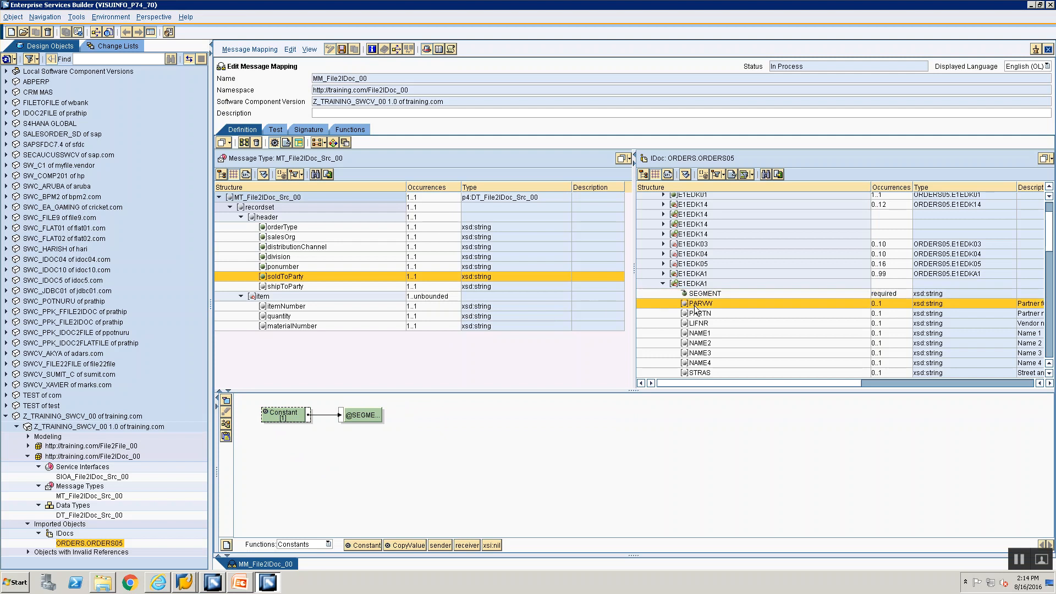
{"action": "key", "text": "alt+Tab"}
{"action": "key", "text": "alt+Tab"}
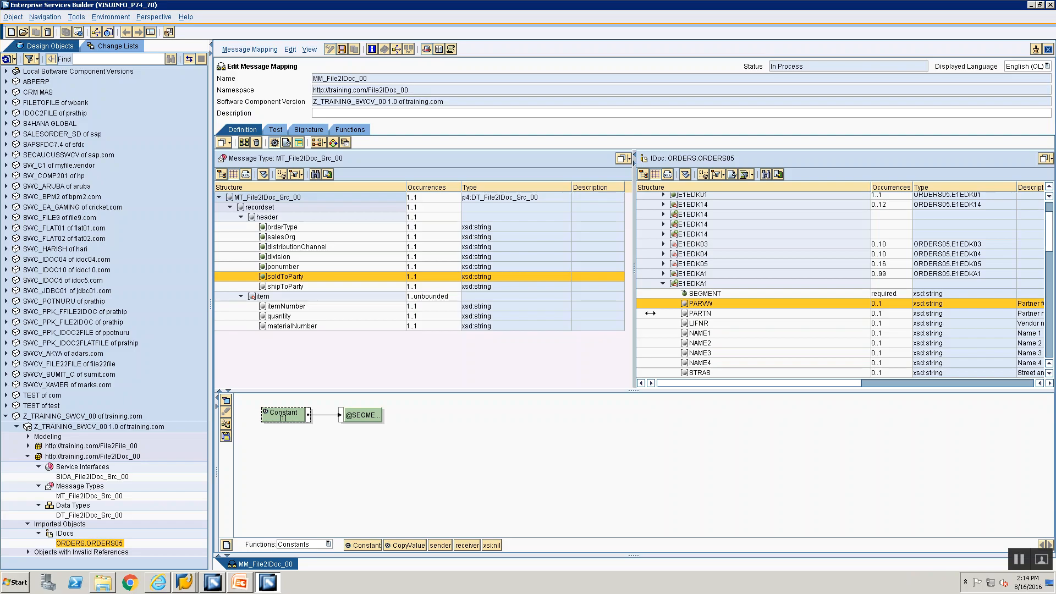
{"action": "left_click", "coordinate": [692, 303]}
{"action": "left_click_drag", "start_coordinate": [368, 543], "coordinate": [264, 414]}
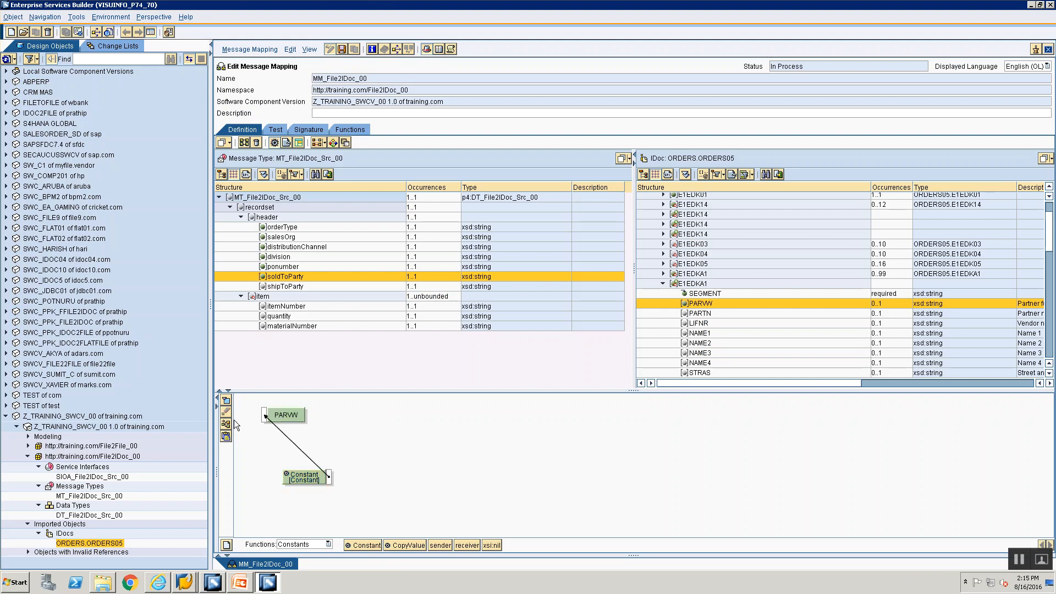
{"action": "left_click", "coordinate": [231, 422]}
{"action": "double_click", "coordinate": [283, 419]}
{"action": "type", "text": "WE"}
{"action": "left_click", "coordinate": [444, 311]}
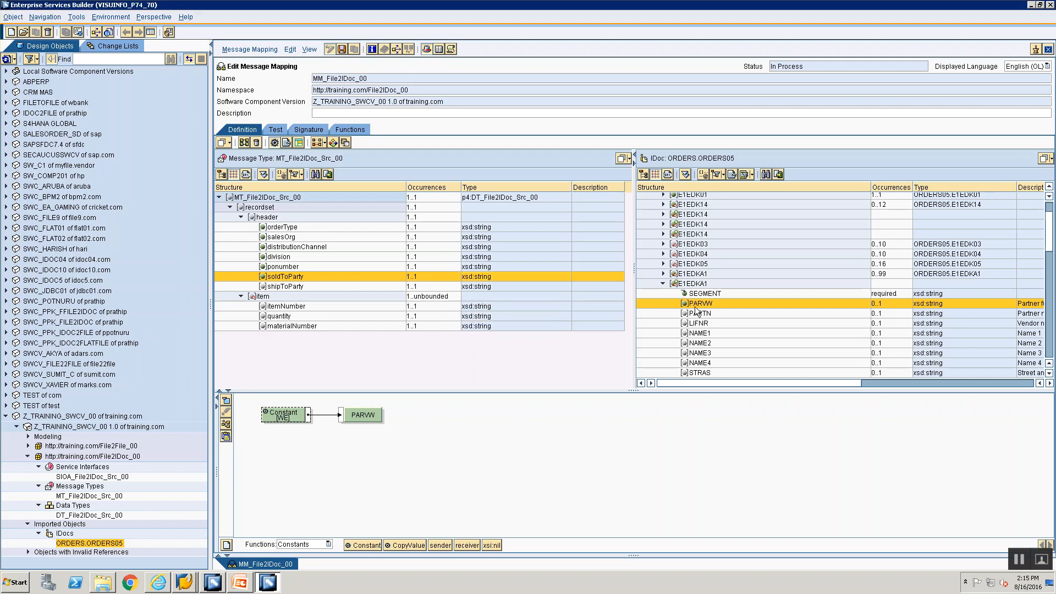
Step: Map the source shipToParty to PARTN, removing the stray unconnected block
{"action": "left_click", "coordinate": [707, 313]}
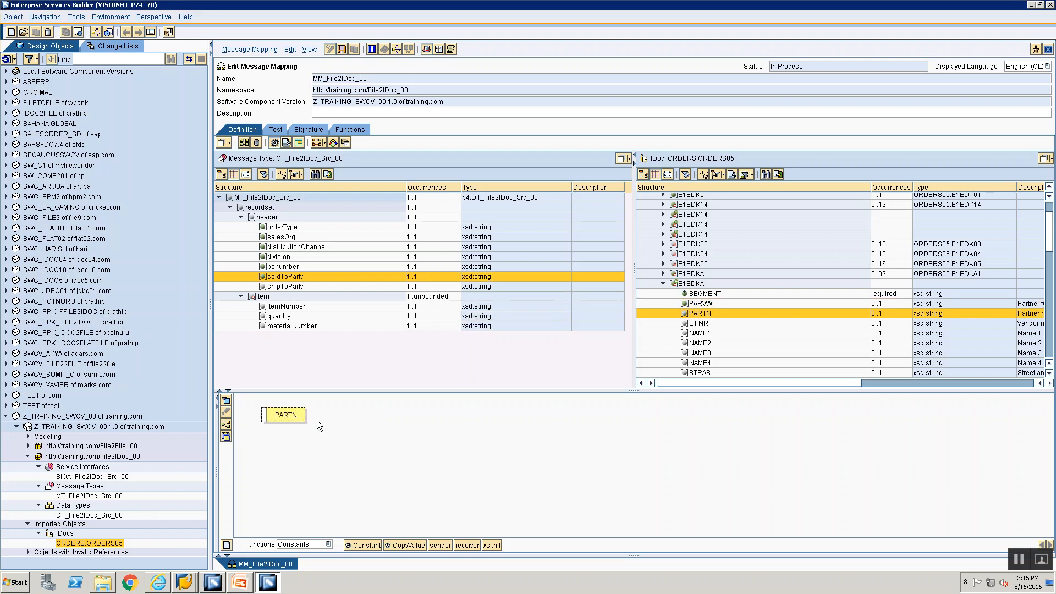
{"action": "left_click", "coordinate": [285, 285]}
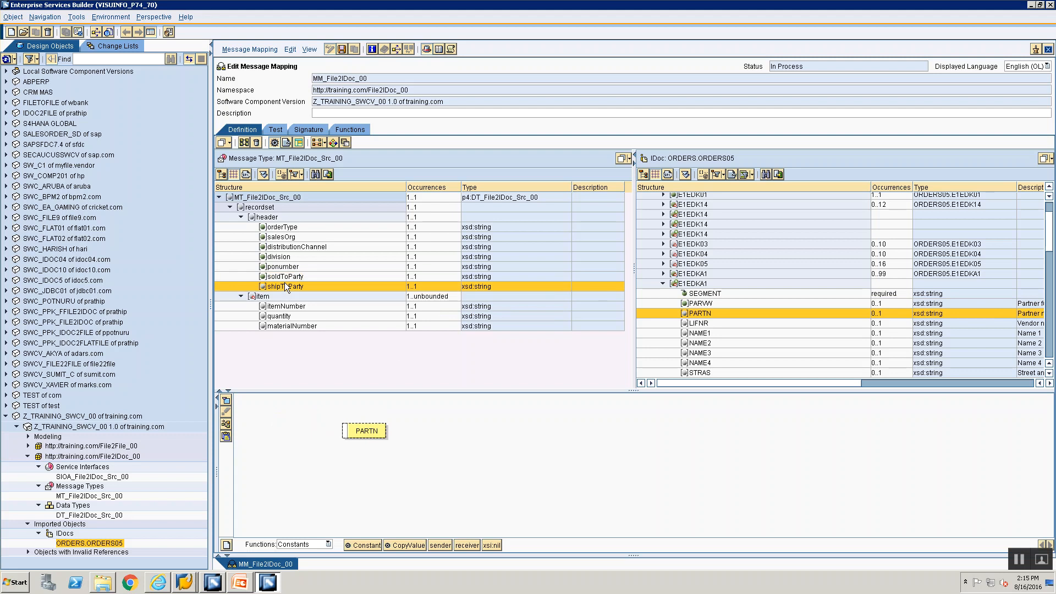
{"action": "left_click_drag", "start_coordinate": [282, 287], "coordinate": [278, 403]}
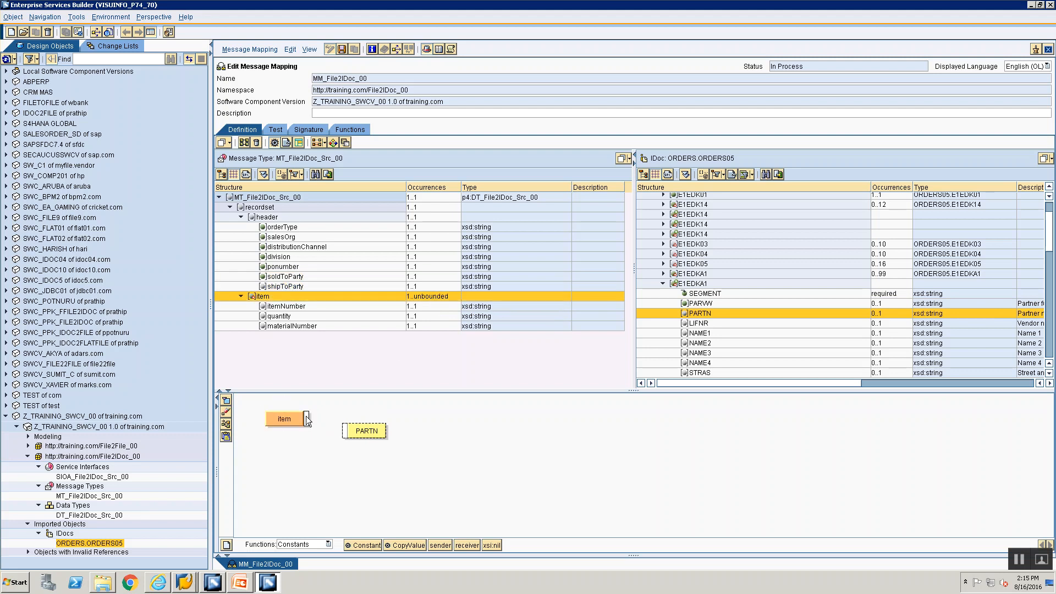
{"action": "double_click", "coordinate": [285, 286]}
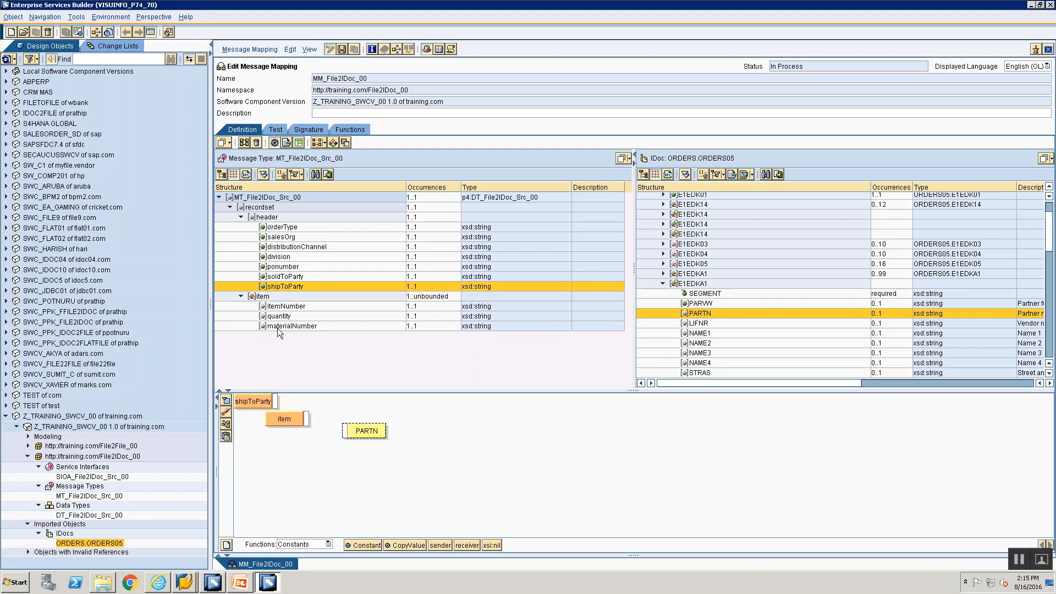
{"action": "left_click_drag", "start_coordinate": [276, 401], "coordinate": [345, 431]}
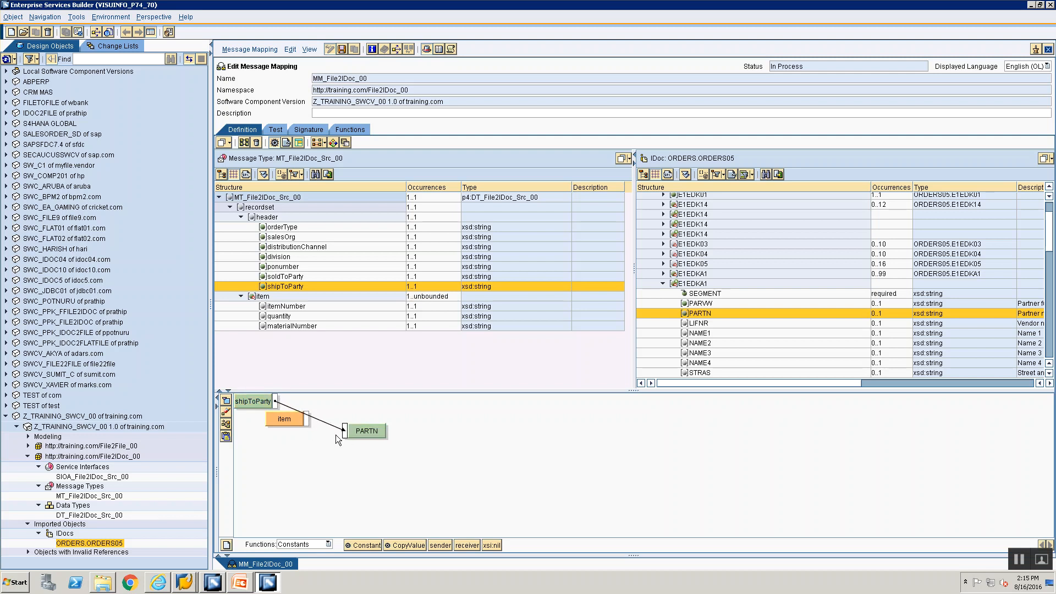
{"action": "left_click", "coordinate": [225, 414]}
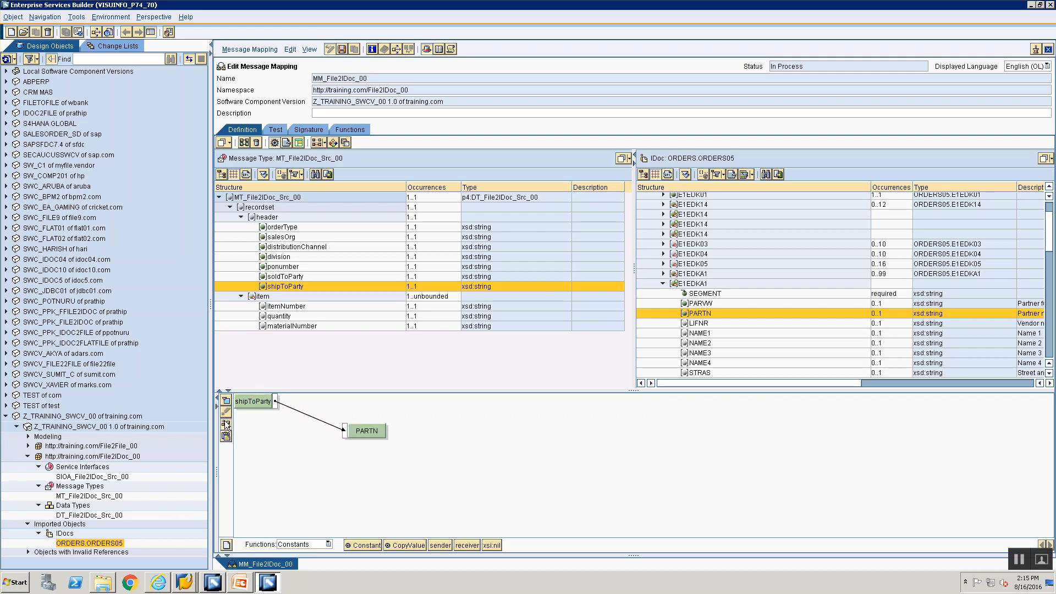
{"action": "left_click", "coordinate": [226, 424]}
Step: Feed an empty Constant into the E1EDK02 segment
{"action": "left_click", "coordinate": [664, 284]}
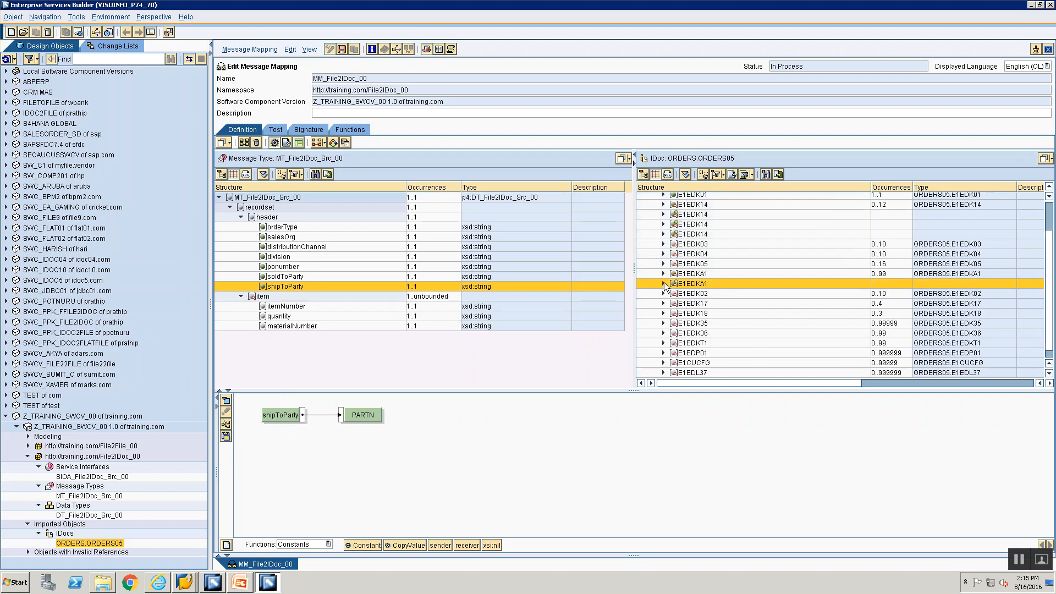
{"action": "key", "text": "alt+Tab"}
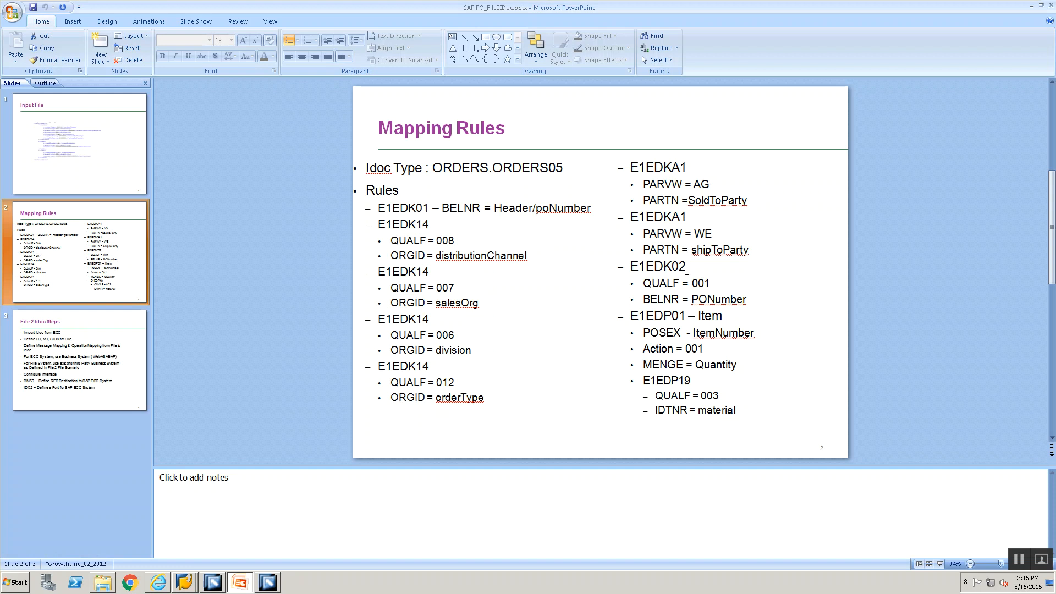
{"action": "key", "text": "alt+Tab"}
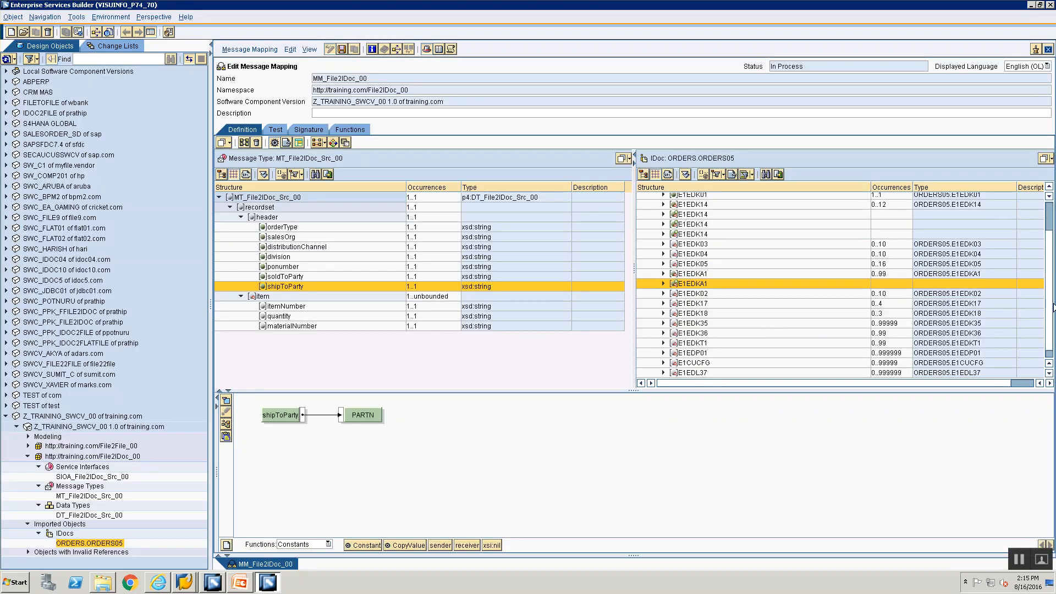
{"action": "scroll", "coordinate": [1048, 322], "scroll_direction": "down", "scroll_amount": 1}
{"action": "scroll", "coordinate": [1045, 297], "scroll_direction": "up", "scroll_amount": 5}
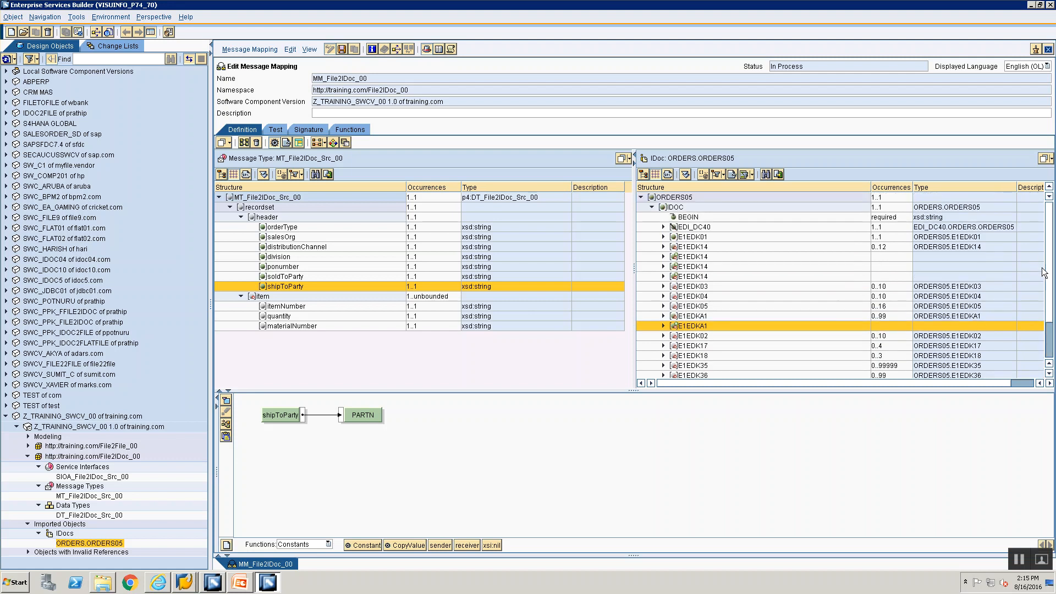
{"action": "left_click", "coordinate": [681, 334]}
{"action": "key", "text": "alt+Tab"}
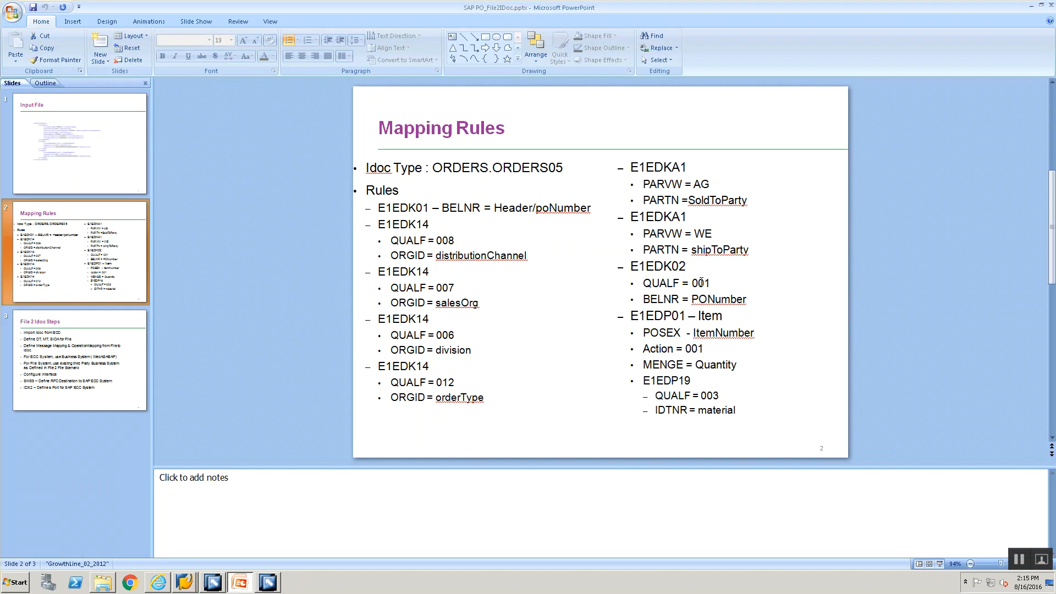
{"action": "key", "text": "alt+Tab"}
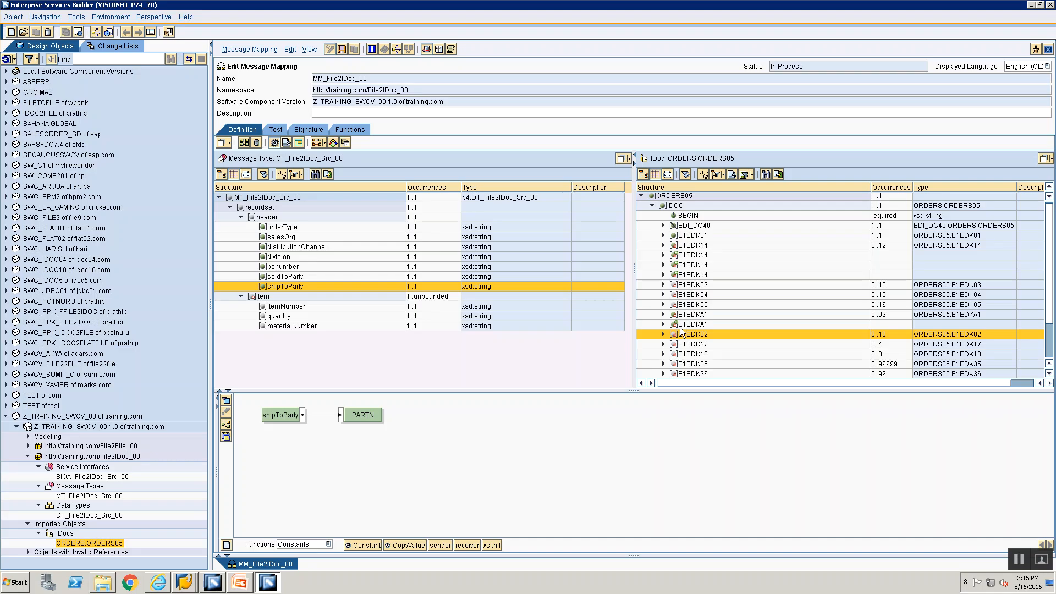
{"action": "left_click", "coordinate": [701, 337]}
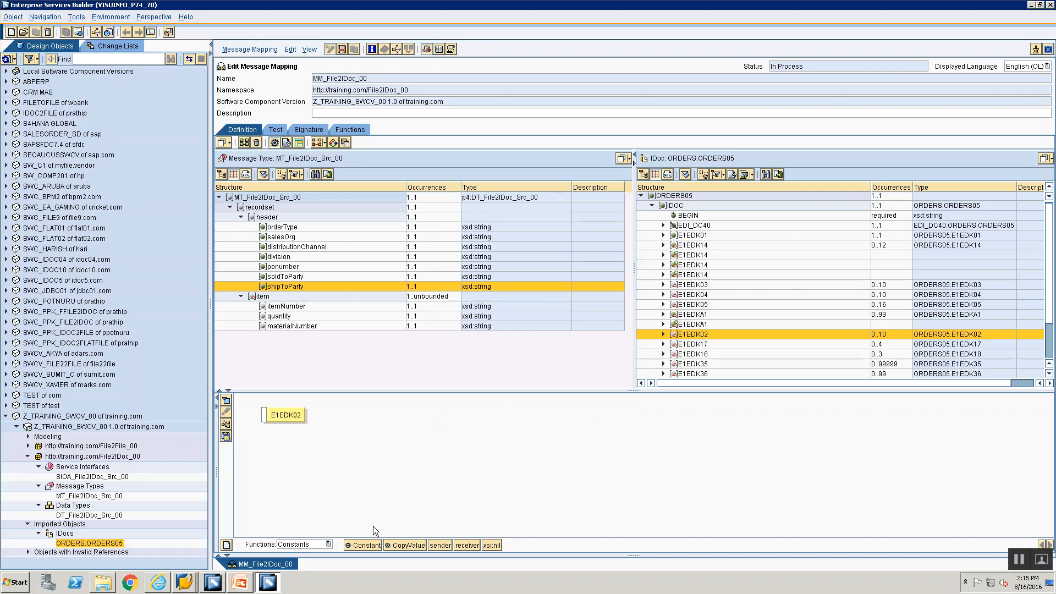
{"action": "left_click_drag", "start_coordinate": [358, 543], "coordinate": [267, 416]}
{"action": "double_click", "coordinate": [281, 415]}
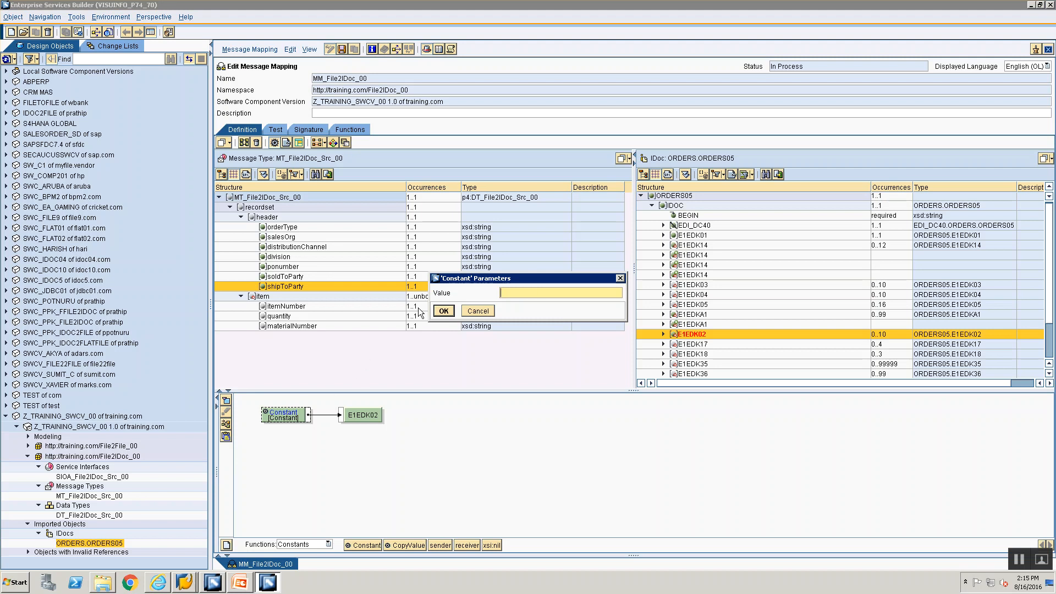
{"action": "left_click", "coordinate": [443, 311]}
Step: Map constant 1 to E1EDK02's SEGMENT field
{"action": "left_click", "coordinate": [663, 335]}
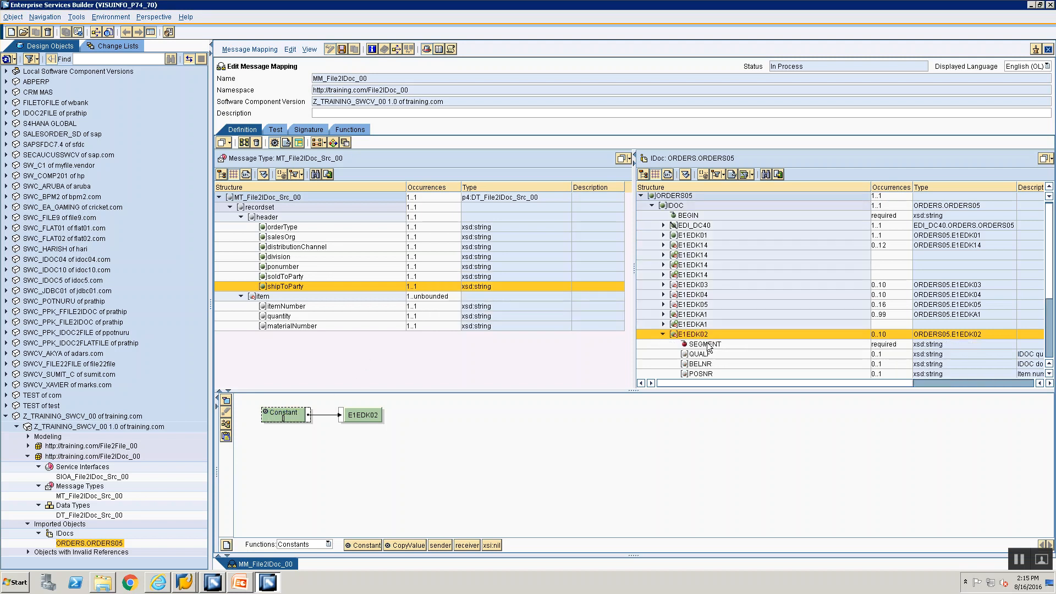
{"action": "left_click", "coordinate": [705, 344]}
{"action": "left_click_drag", "start_coordinate": [370, 546], "coordinate": [265, 416]}
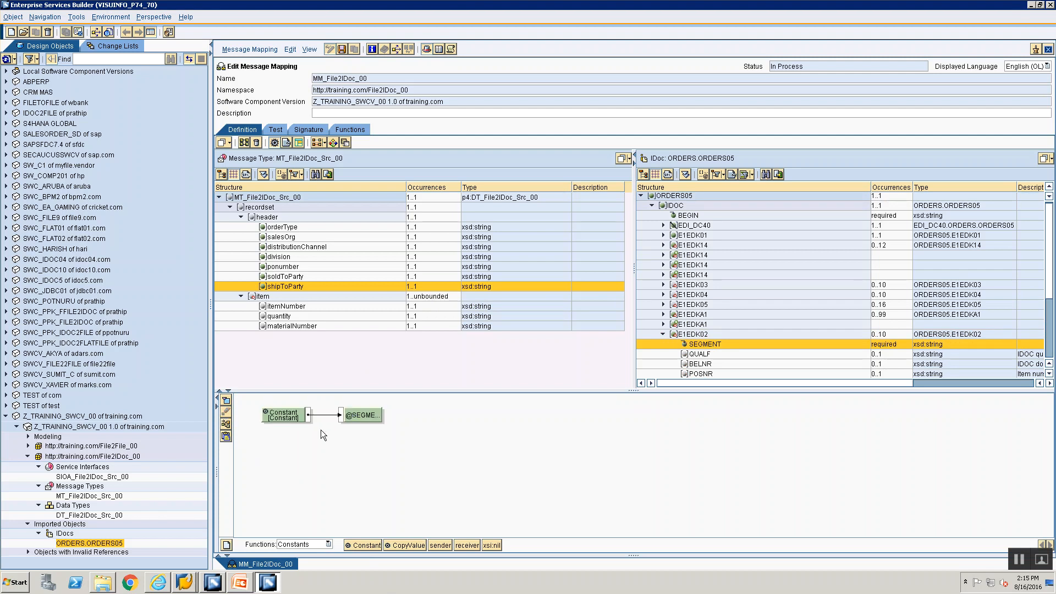
{"action": "double_click", "coordinate": [286, 413]}
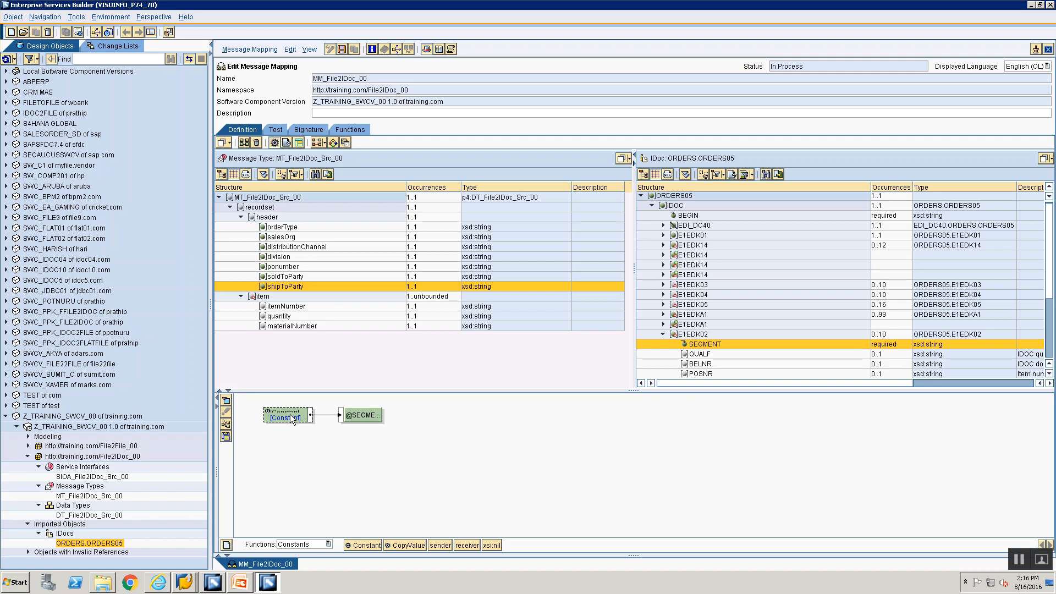
{"action": "type", "text": "1"}
{"action": "left_click", "coordinate": [443, 312]}
{"action": "key", "text": "alt+Tab"}
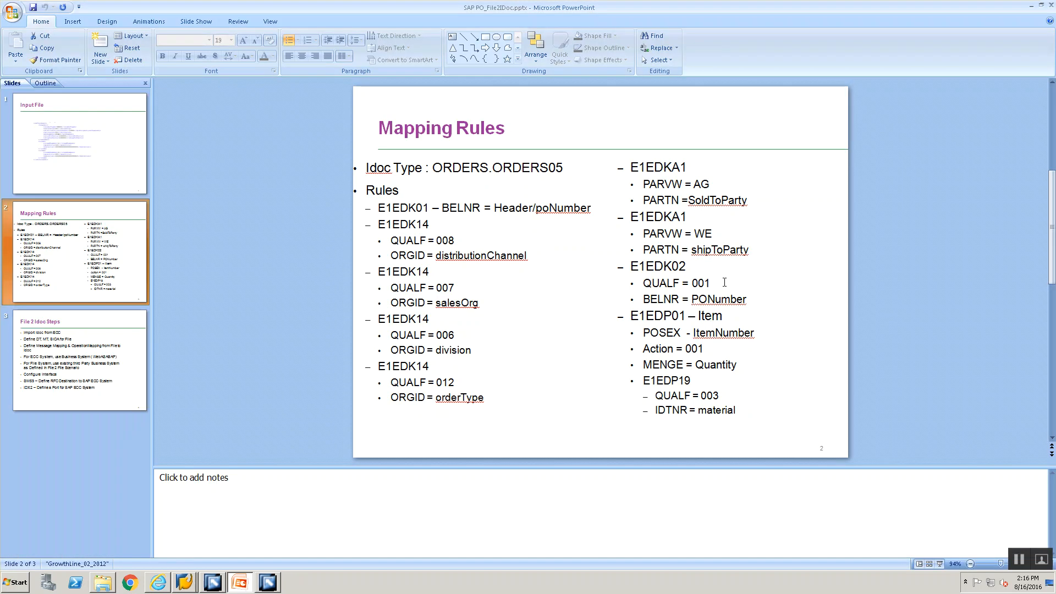
{"action": "key", "text": "alt+Tab"}
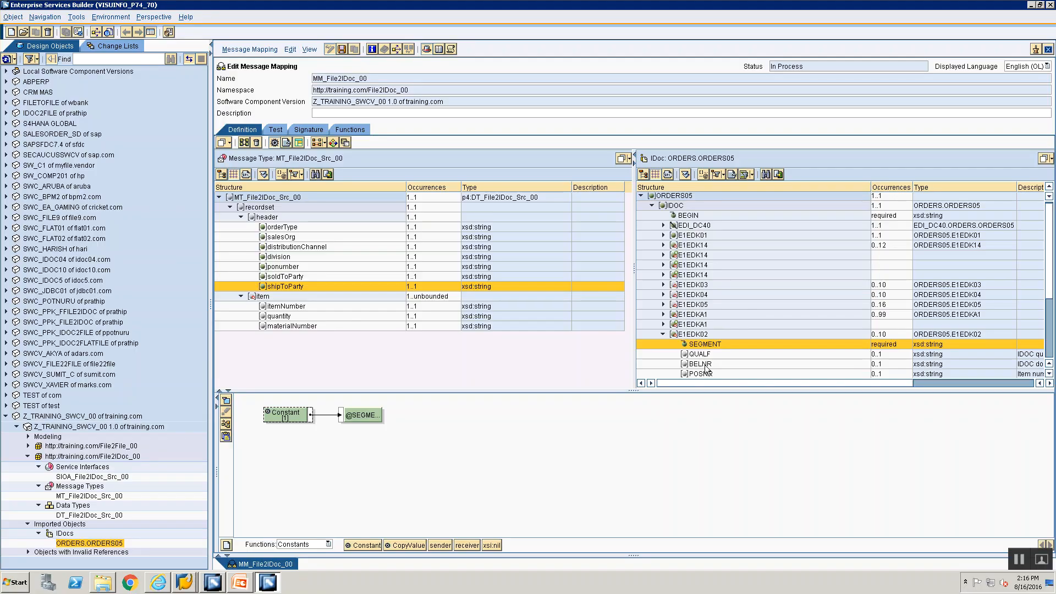
{"action": "key", "text": "alt+Tab"}
{"action": "key", "text": "alt+Tab"}
Step: Map constant 001 to E1EDK02's QUALF field
{"action": "double_click", "coordinate": [691, 353]}
{"action": "mouse_move", "coordinate": [371, 546]}
{"action": "left_mouse_down"}
{"action": "mouse_move", "coordinate": [294, 474]}
{"action": "mouse_move", "coordinate": [308, 451]}
{"action": "mouse_move", "coordinate": [264, 416]}
{"action": "left_mouse_up"}
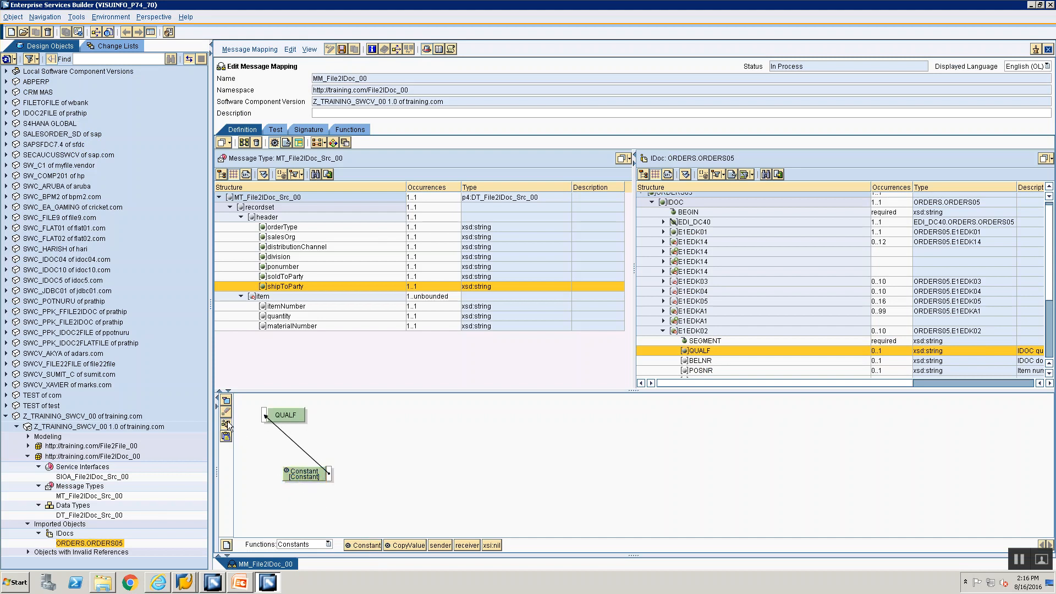
{"action": "left_click", "coordinate": [226, 424]}
{"action": "double_click", "coordinate": [279, 413]}
{"action": "type", "text": "001"}
{"action": "key", "text": "Return"}
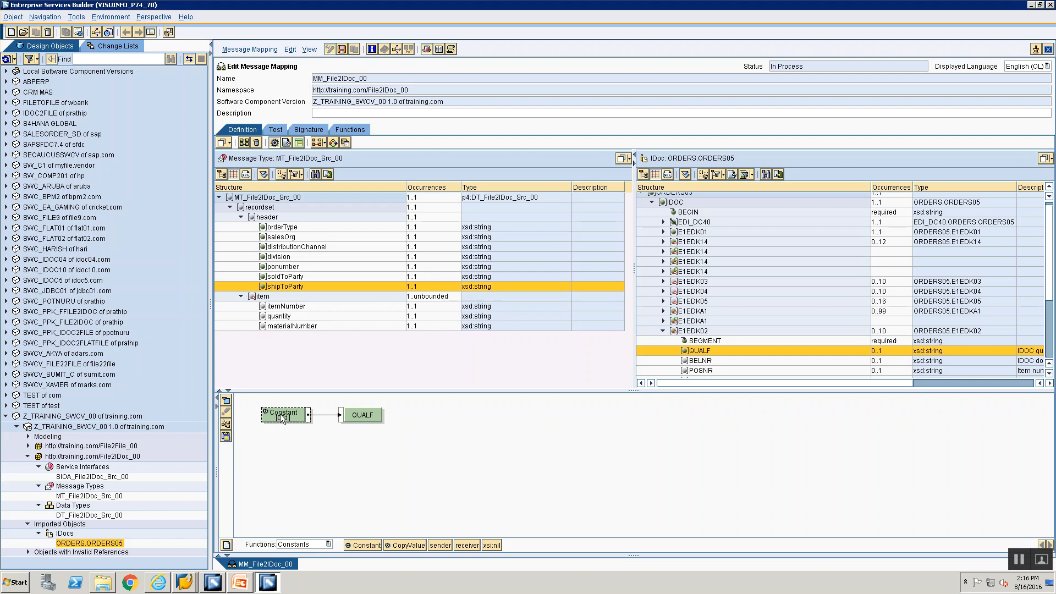
{"action": "key", "text": "alt+Tab"}
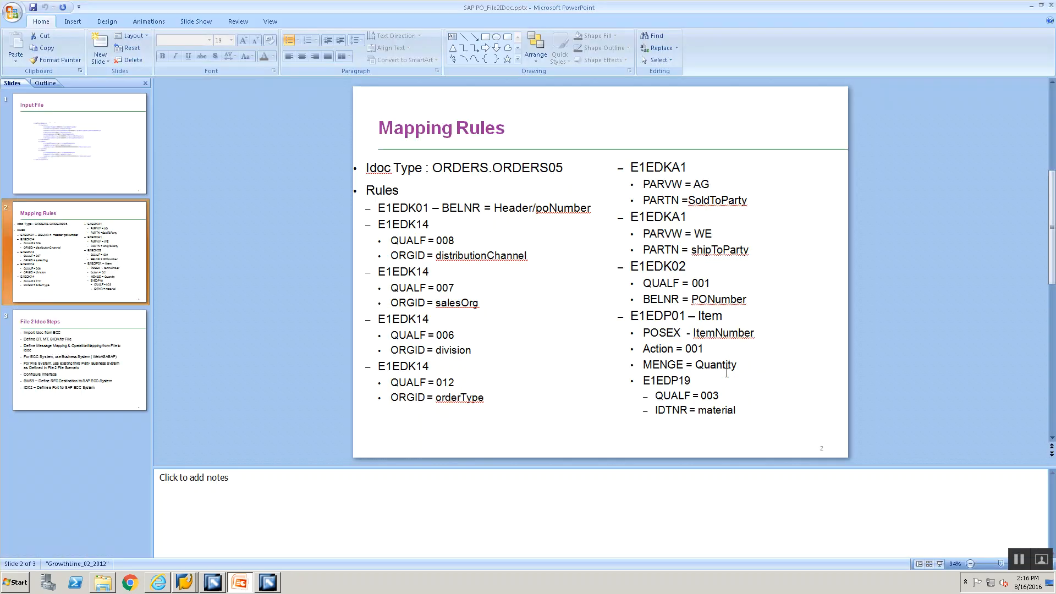
{"action": "key", "text": "alt+Tab"}
{"action": "left_click", "coordinate": [707, 362]}
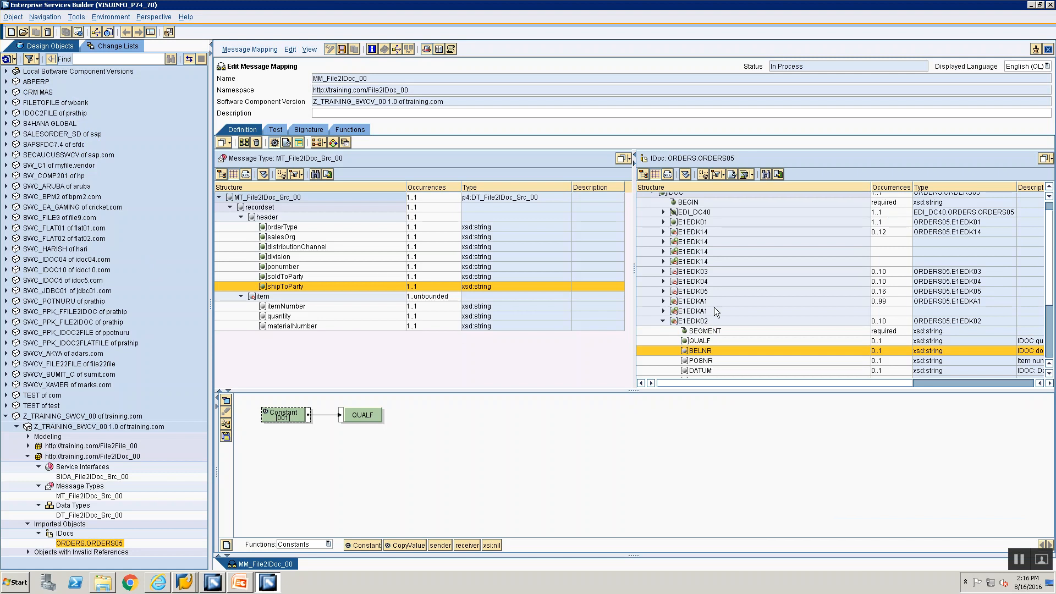
Step: Map the header ponumber field to BELNR in E1EDK02
{"action": "left_click_drag", "start_coordinate": [690, 349], "coordinate": [436, 421]}
{"action": "mouse_move", "coordinate": [288, 266]}
{"action": "left_mouse_down"}
{"action": "mouse_move", "coordinate": [280, 288]}
{"action": "mouse_move", "coordinate": [279, 262]}
{"action": "left_mouse_up"}
{"action": "double_click", "coordinate": [281, 266]}
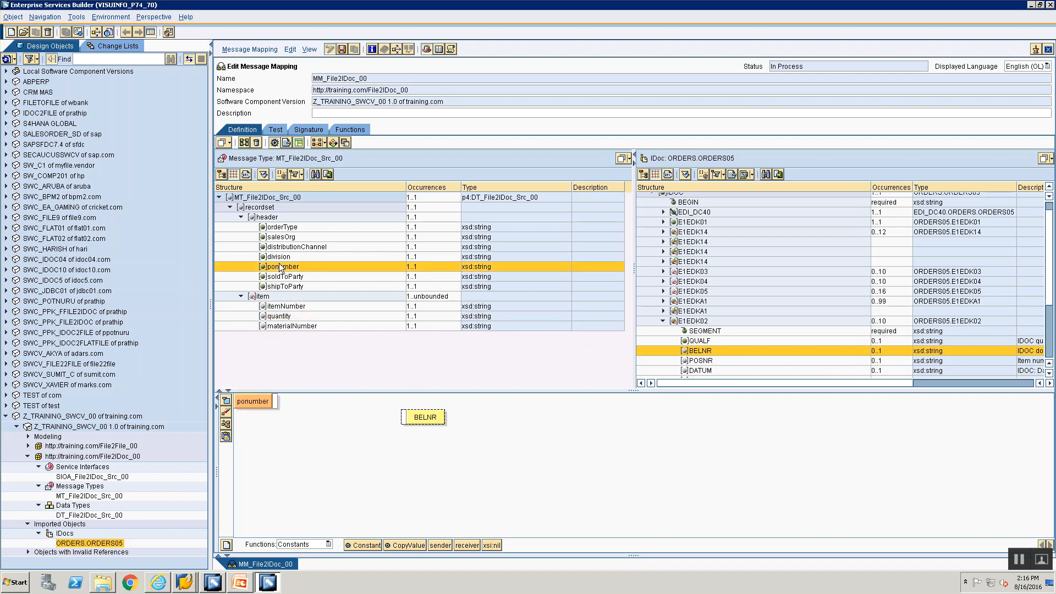
{"action": "left_click_drag", "start_coordinate": [276, 401], "coordinate": [404, 418]}
{"action": "left_click", "coordinate": [226, 424]}
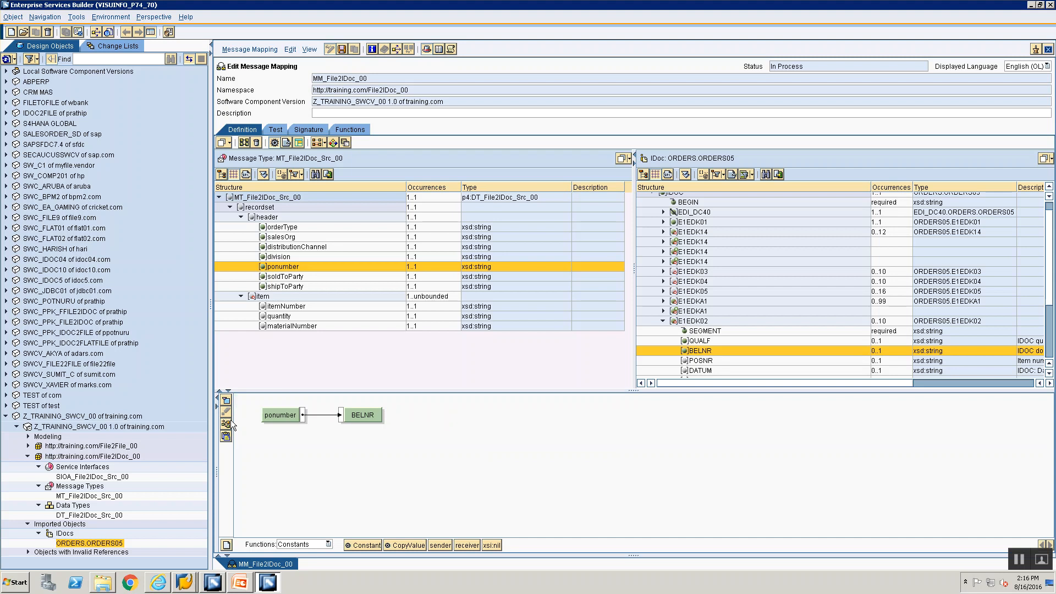
Step: Save the message mapping and review the Mapping Rules slide
{"action": "left_click", "coordinate": [341, 50]}
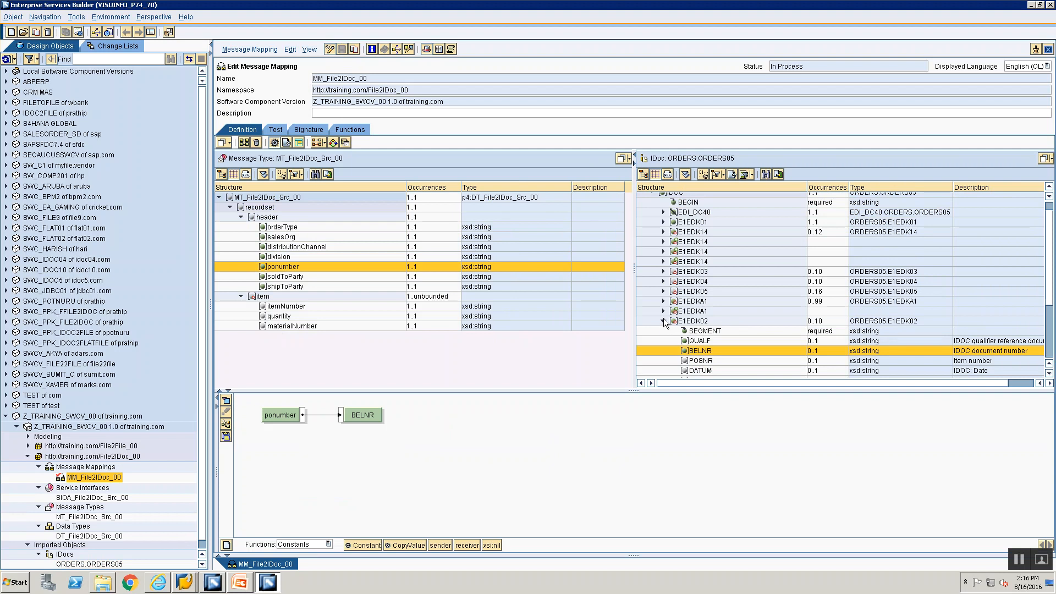
{"action": "left_click", "coordinate": [664, 320]}
{"action": "key", "text": "alt+Tab"}
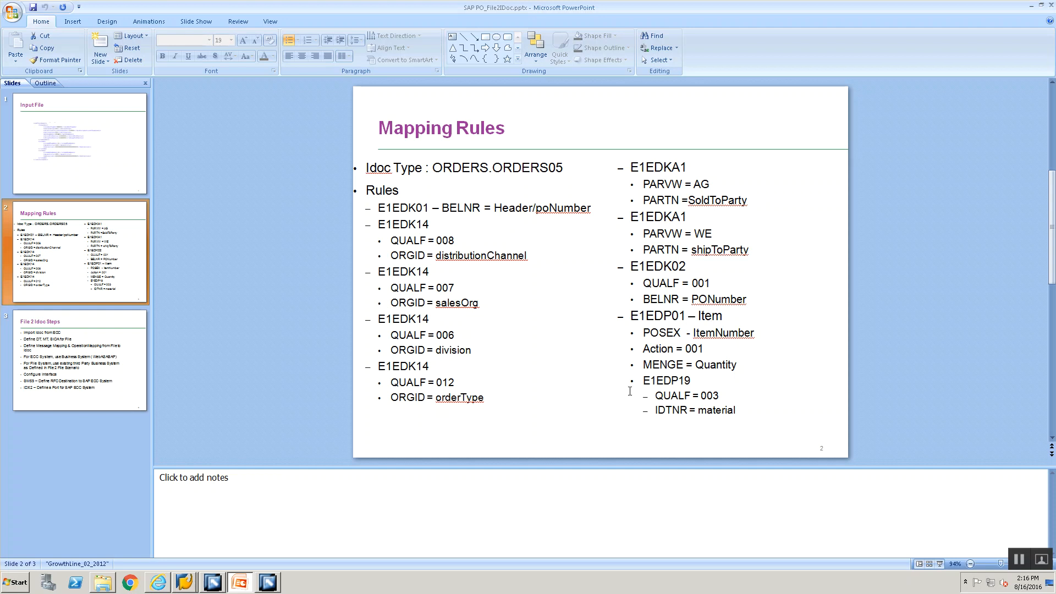
{"action": "key", "text": "alt+Tab"}
Step: Map the source item node to the E1EDP01 target segment
{"action": "left_click", "coordinate": [263, 297]}
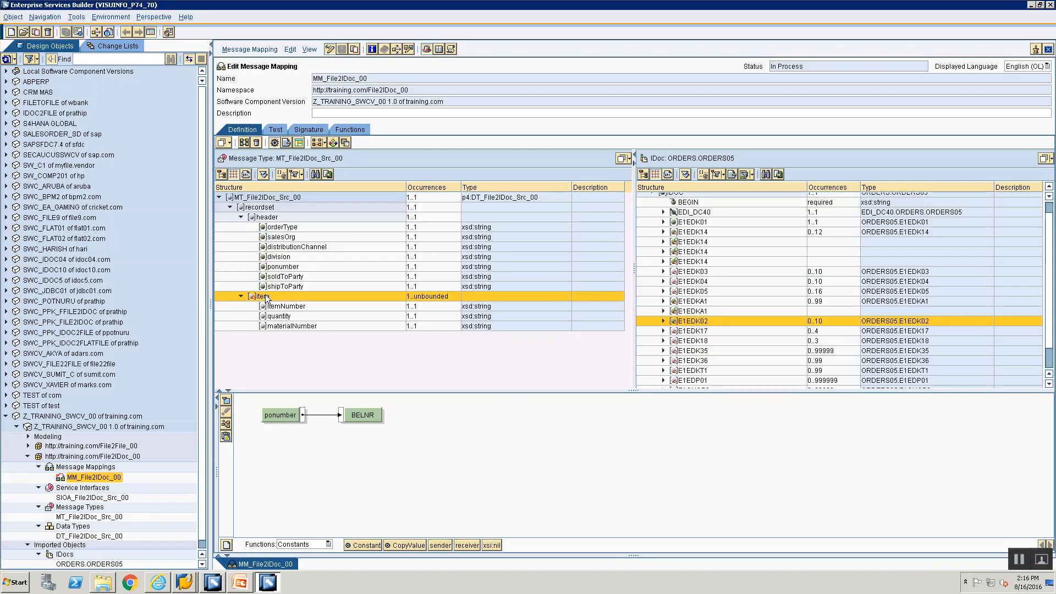
{"action": "scroll", "coordinate": [703, 362], "scroll_direction": "down", "scroll_amount": 1}
{"action": "left_click", "coordinate": [688, 354]}
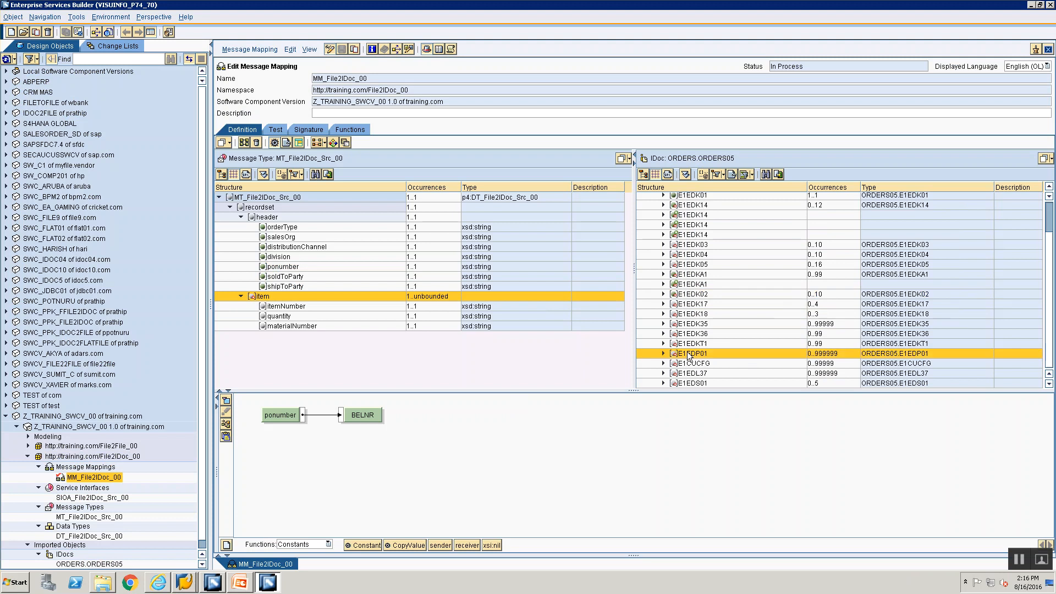
{"action": "double_click", "coordinate": [688, 355]}
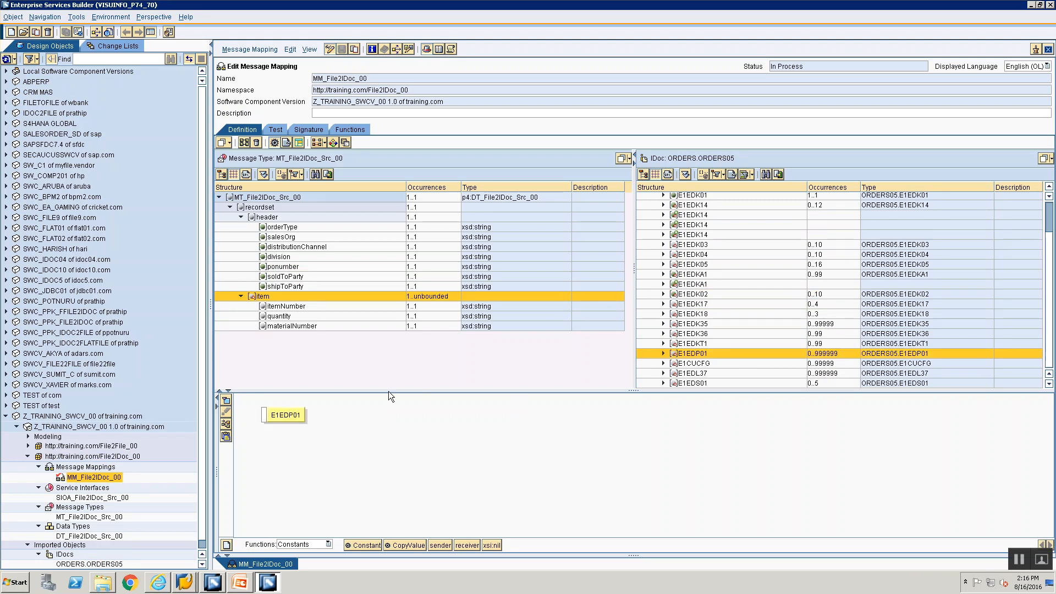
{"action": "left_click_drag", "start_coordinate": [303, 408], "coordinate": [512, 461]}
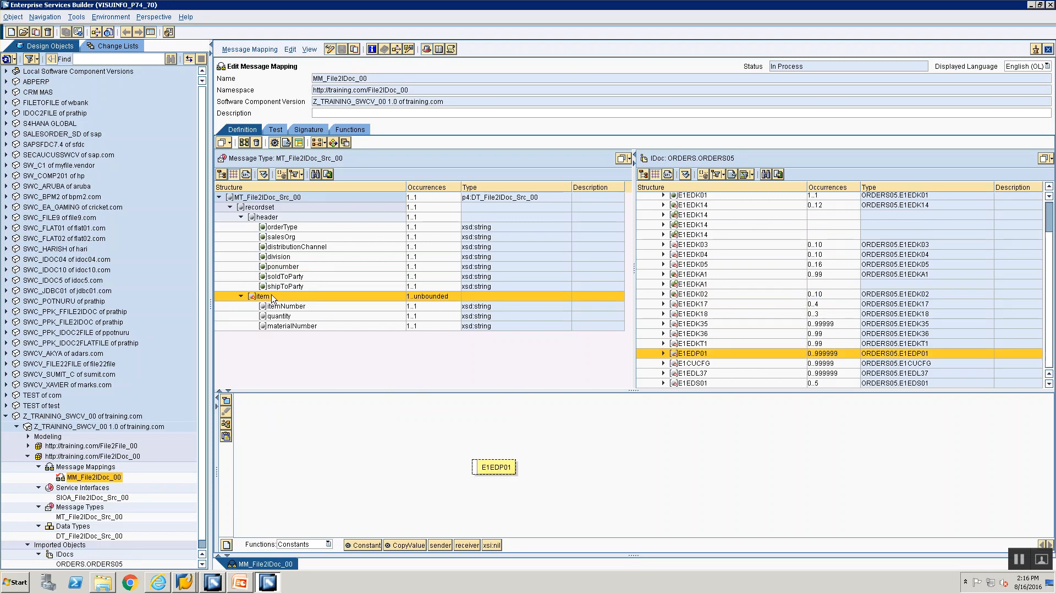
{"action": "left_click_drag", "start_coordinate": [292, 392], "coordinate": [474, 467]}
{"action": "left_click", "coordinate": [226, 423]}
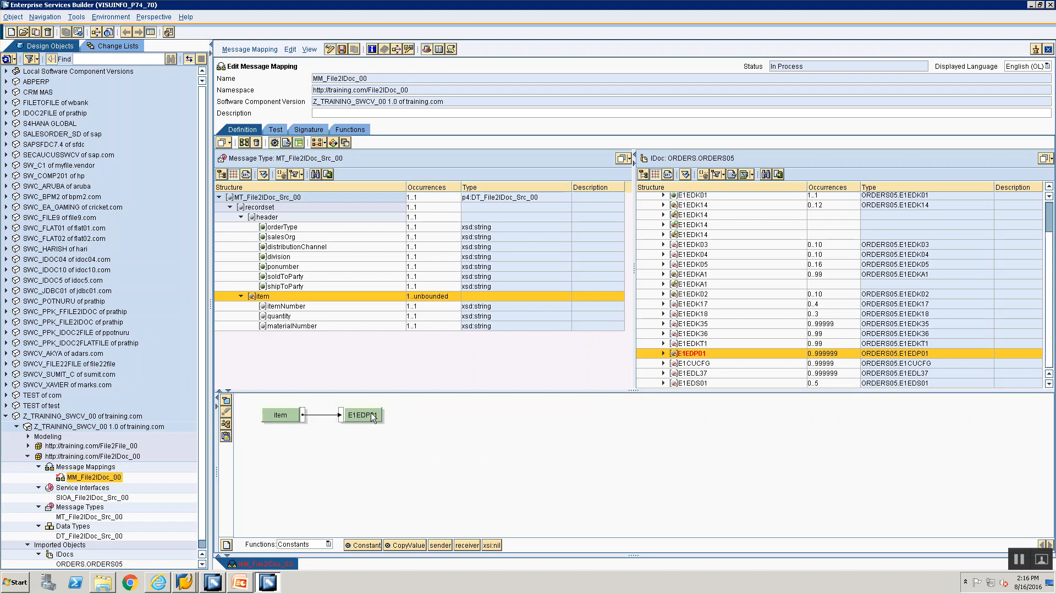
Step: Feed E1EDP01's SEGMENT field from a Constant with value 1
{"action": "left_click", "coordinate": [662, 354]}
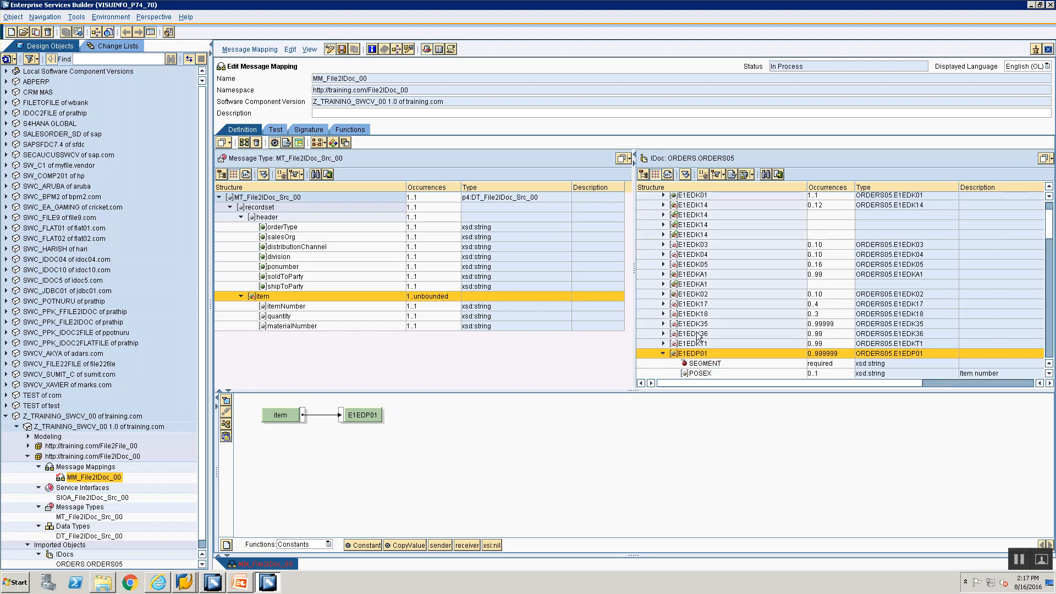
{"action": "scroll", "coordinate": [700, 337], "scroll_direction": "down", "scroll_amount": 2}
{"action": "left_click", "coordinate": [698, 307]}
{"action": "mouse_move", "coordinate": [697, 308]}
{"action": "left_mouse_down"}
{"action": "mouse_move", "coordinate": [249, 471]}
{"action": "mouse_move", "coordinate": [291, 474]}
{"action": "mouse_move", "coordinate": [289, 430]}
{"action": "mouse_move", "coordinate": [273, 416]}
{"action": "left_mouse_up"}
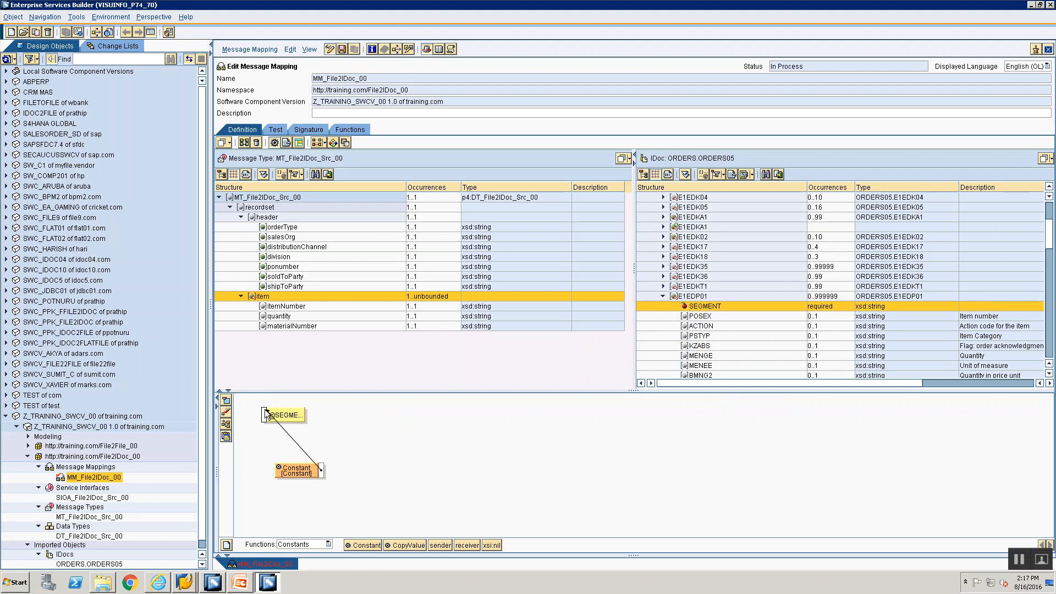
{"action": "left_click", "coordinate": [292, 476]}
{"action": "double_click", "coordinate": [292, 475]}
{"action": "type", "text": "1"}
{"action": "left_click", "coordinate": [443, 311]}
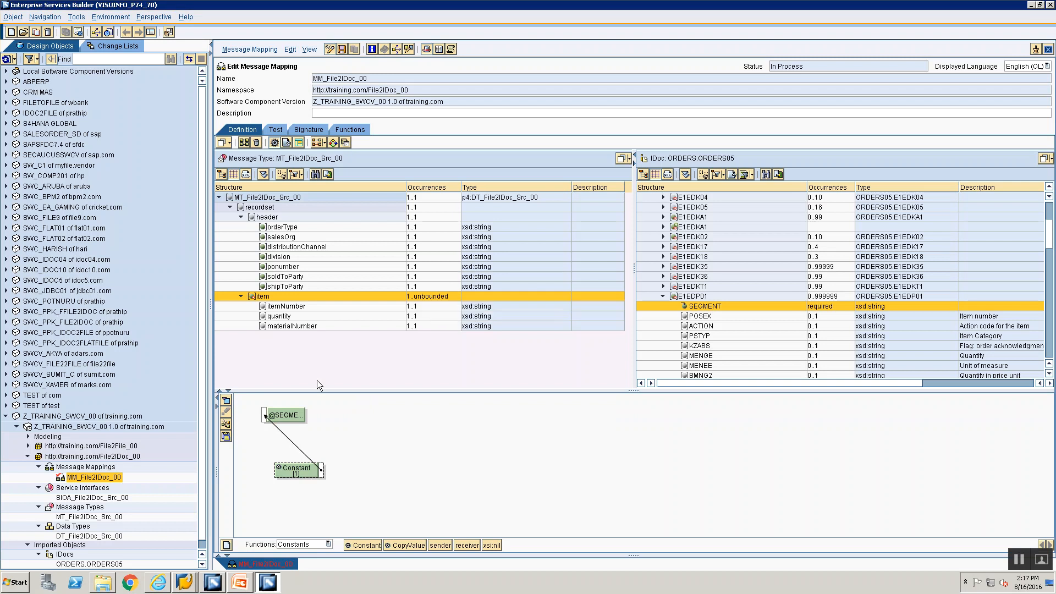
{"action": "left_click", "coordinate": [226, 425]}
{"action": "key", "text": "alt+Tab"}
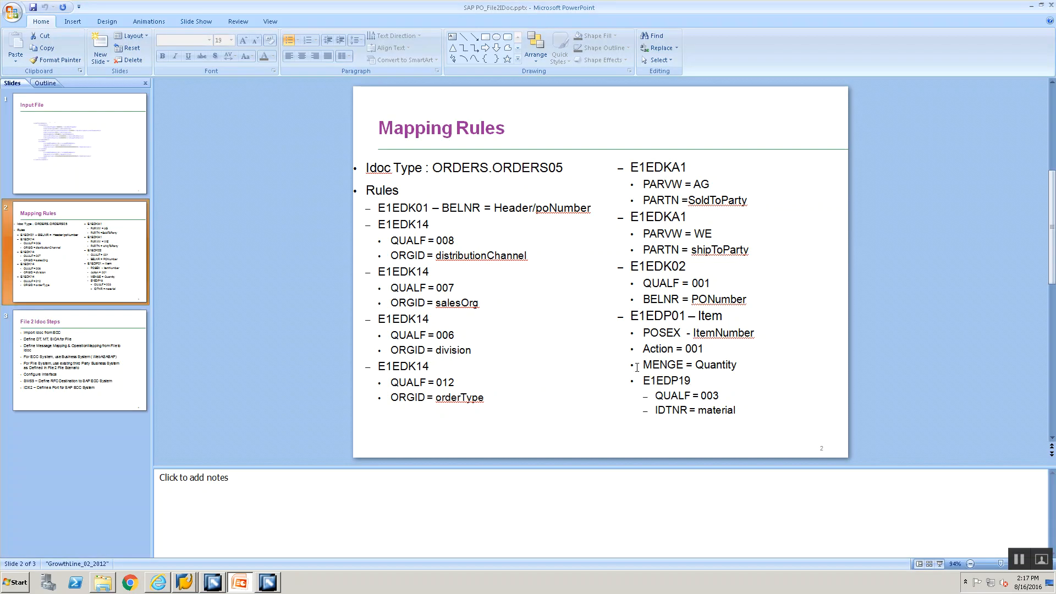
Step: Map the source itemNumber field to E1EDP01's POSEX field
{"action": "key", "text": "alt+Tab"}
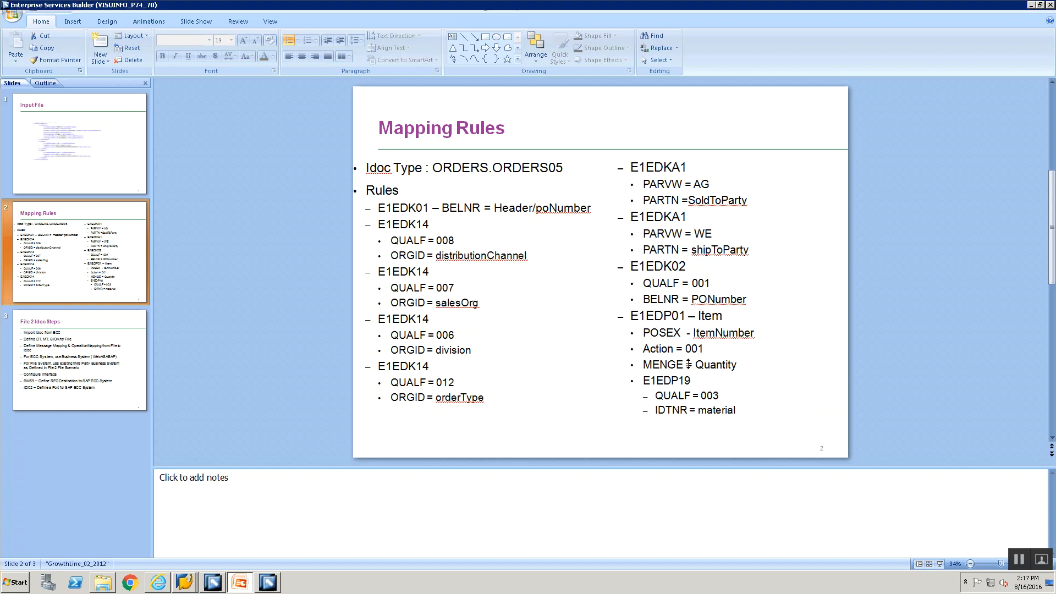
{"action": "left_click", "coordinate": [695, 317]}
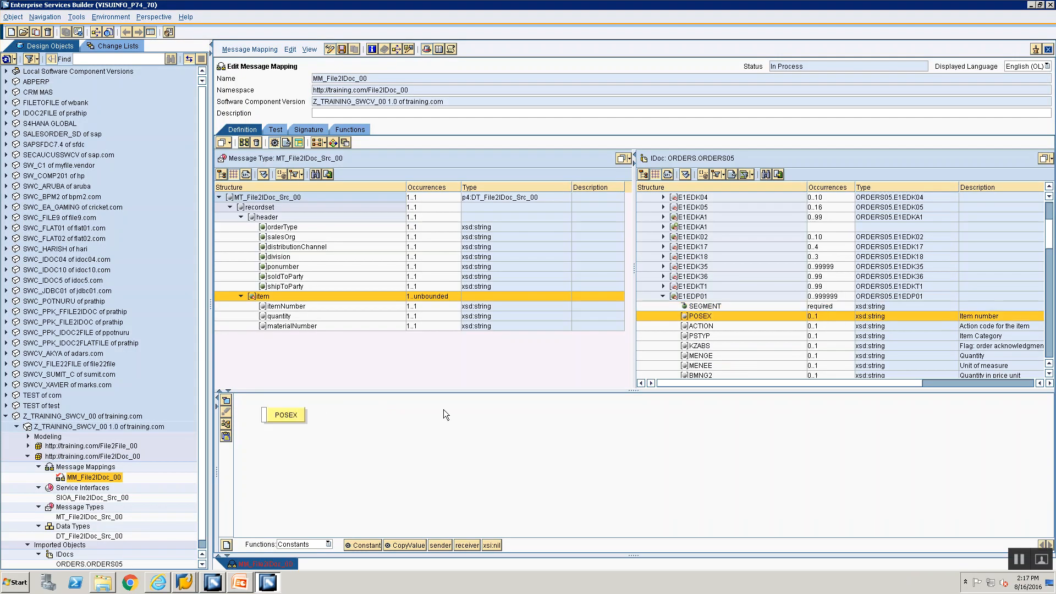
{"action": "left_click_drag", "start_coordinate": [283, 415], "coordinate": [384, 416]}
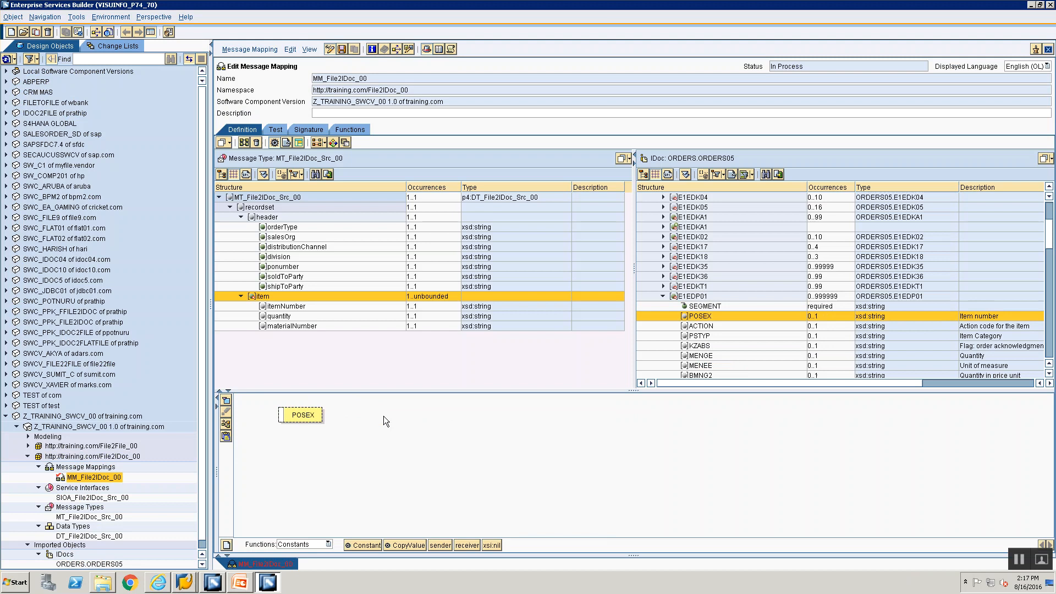
{"action": "double_click", "coordinate": [293, 307]}
{"action": "left_click_drag", "start_coordinate": [275, 401], "coordinate": [364, 417]}
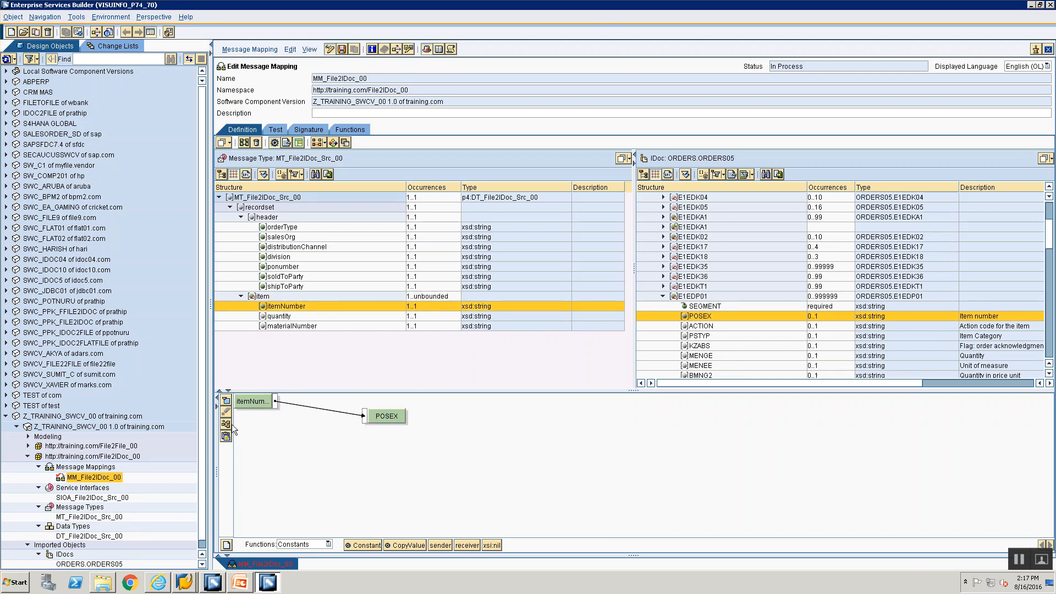
Step: Map a Constant with value 001 to E1EDP01's ACTION field
{"action": "key", "text": "alt+Tab"}
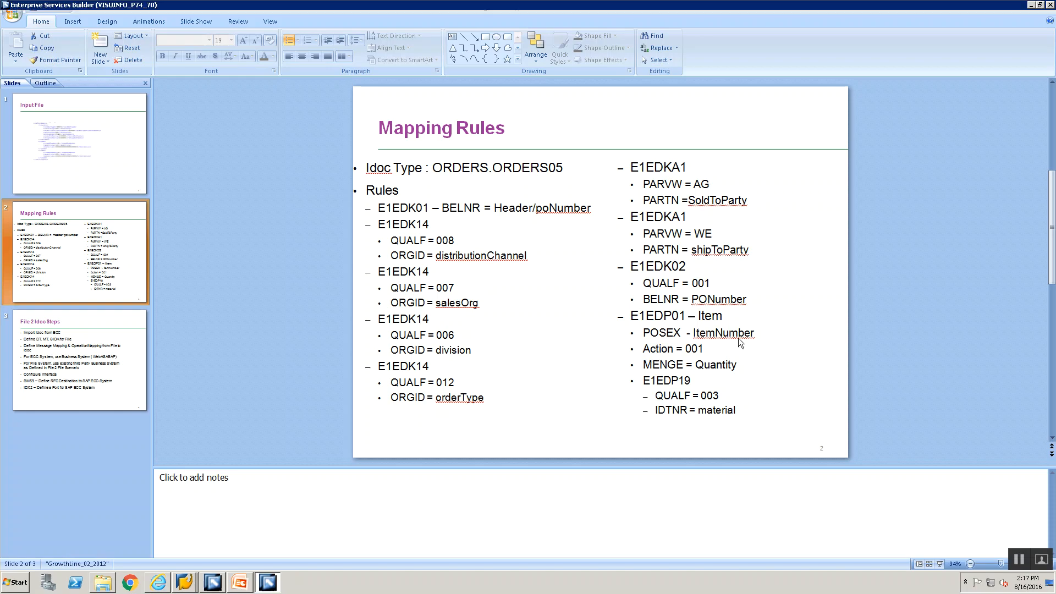
{"action": "key", "text": "alt+Tab"}
{"action": "left_click", "coordinate": [708, 327]}
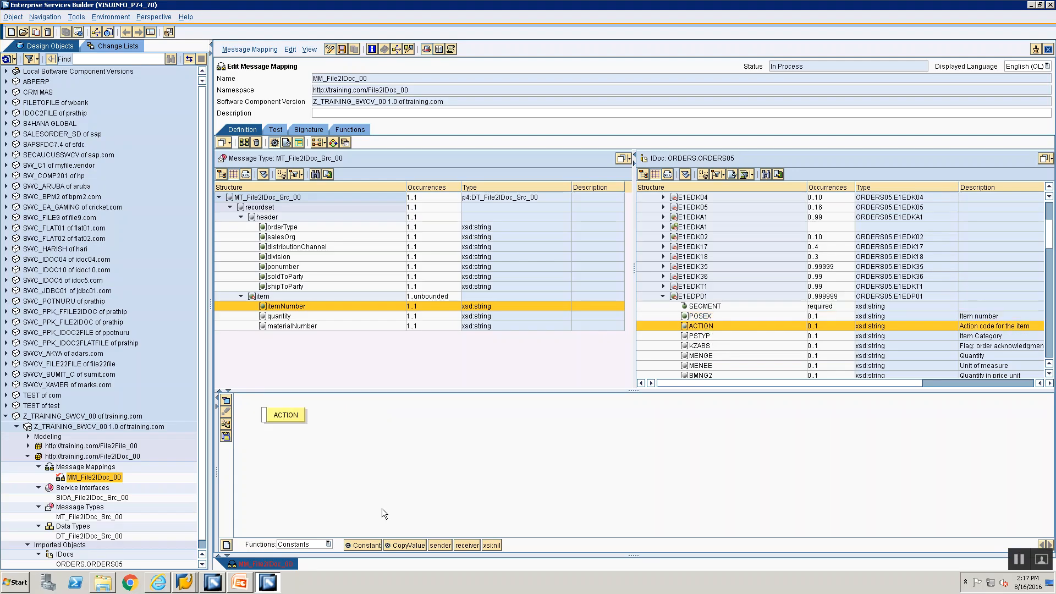
{"action": "left_click_drag", "start_coordinate": [374, 547], "coordinate": [301, 466]}
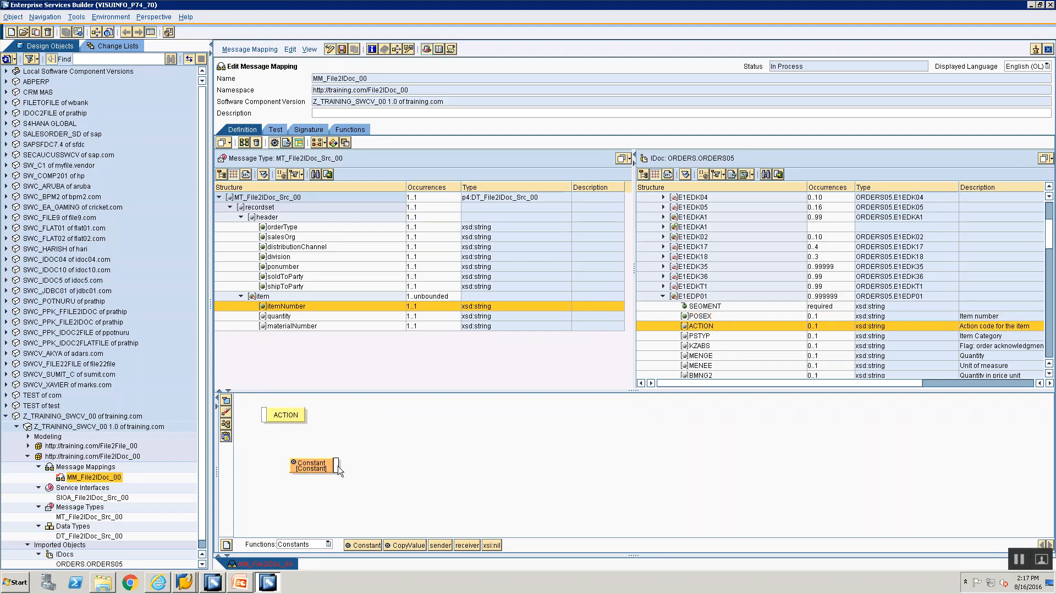
{"action": "left_click_drag", "start_coordinate": [292, 428], "coordinate": [266, 416]}
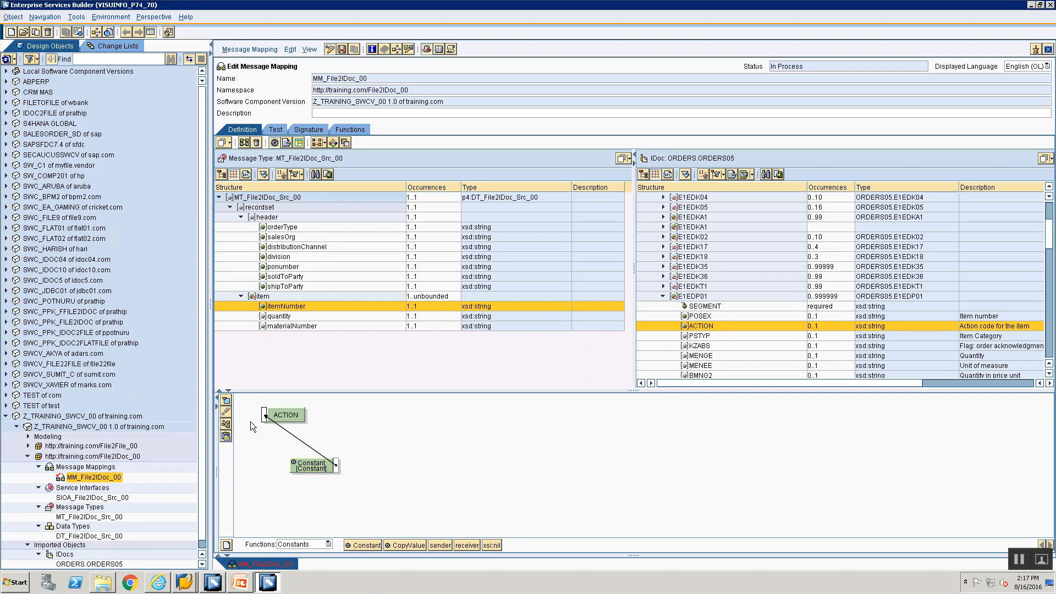
{"action": "left_click", "coordinate": [226, 424]}
{"action": "double_click", "coordinate": [288, 418]}
{"action": "type", "text": "001"}
{"action": "key", "text": "Return"}
Step: Connect the source quantity field to MENGE and review the Mapping Rules slide
{"action": "key", "text": "alt+Tab"}
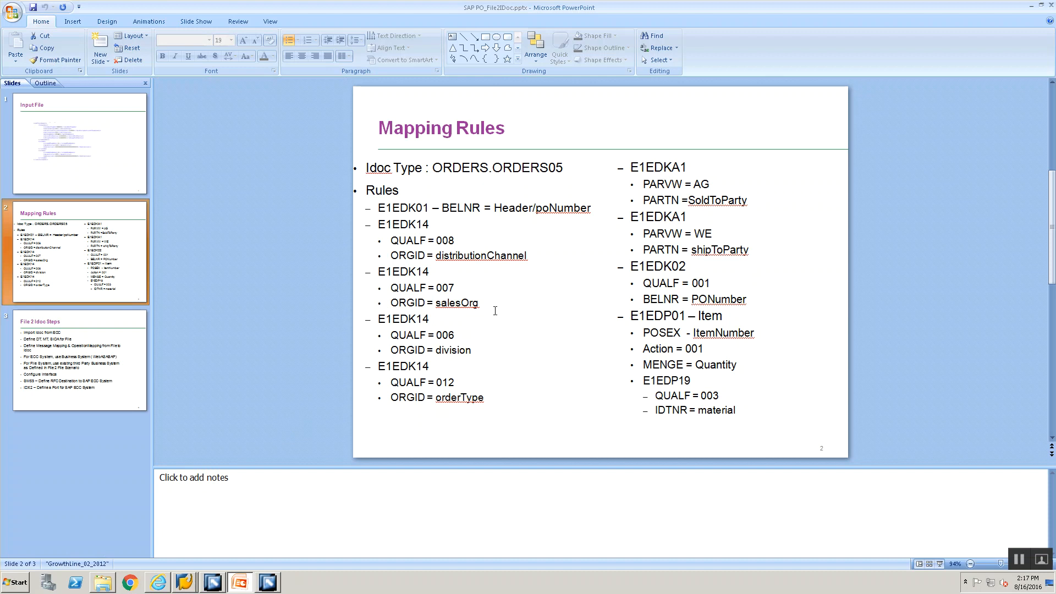
{"action": "key", "text": "alt+Tab"}
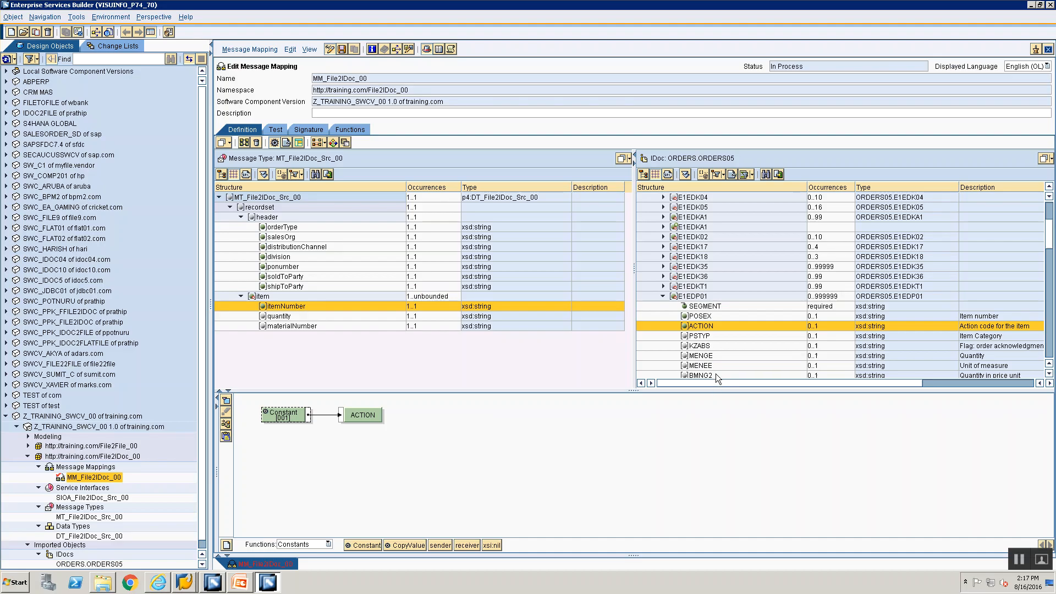
{"action": "left_click", "coordinate": [702, 352]}
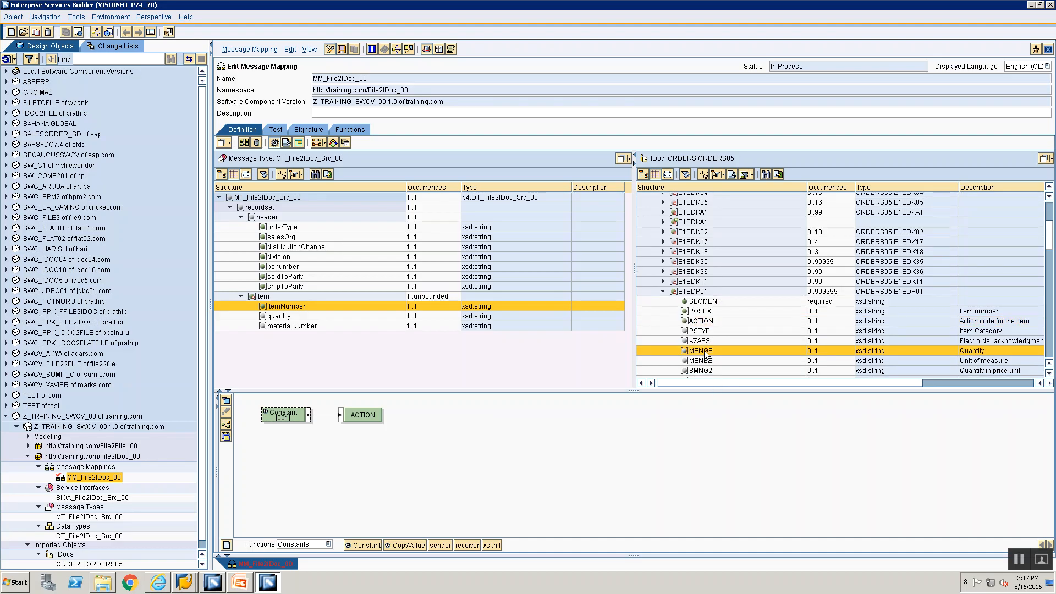
{"action": "left_click_drag", "start_coordinate": [706, 354], "coordinate": [394, 419]}
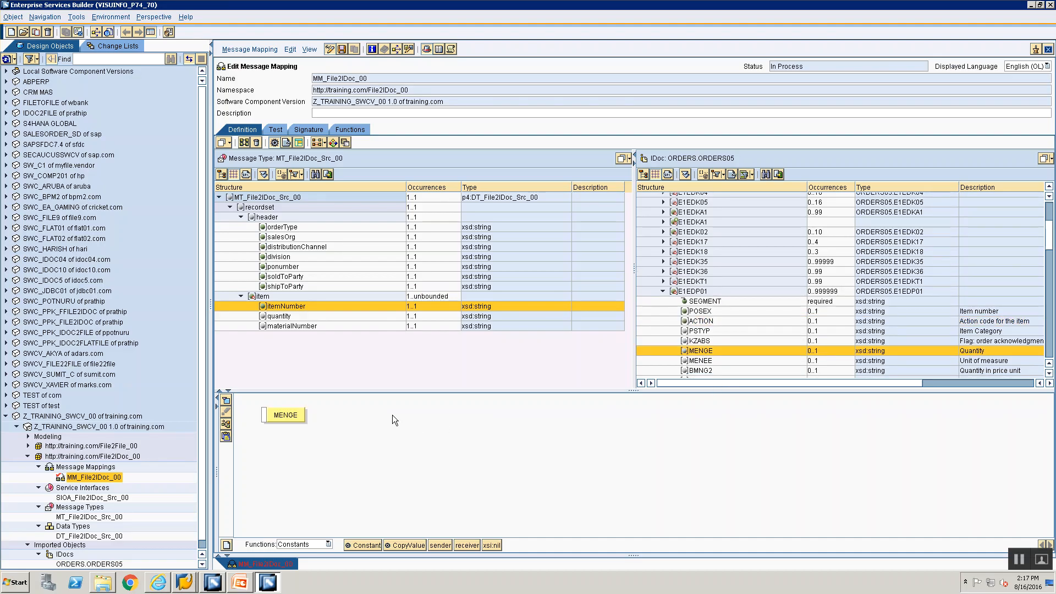
{"action": "left_click", "coordinate": [268, 316]}
{"action": "left_click_drag", "start_coordinate": [289, 414], "coordinate": [375, 409]}
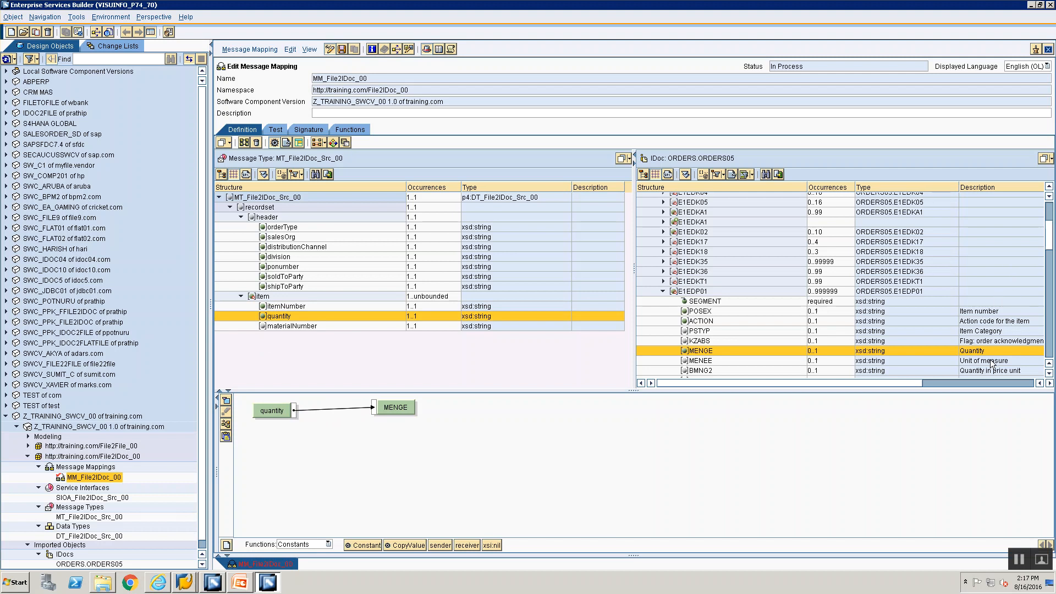
{"action": "key", "text": "alt+Tab"}
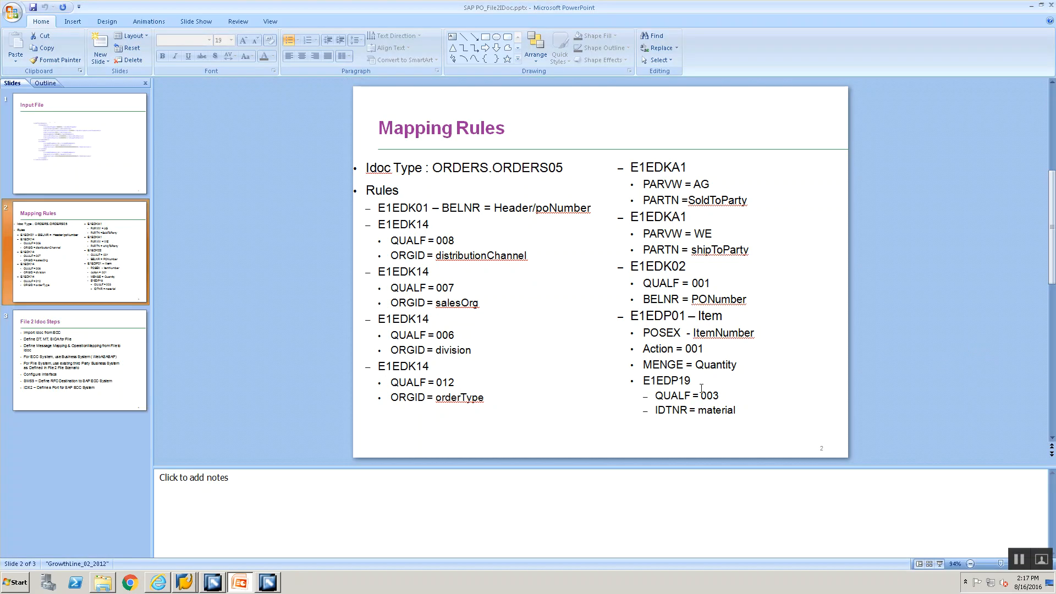
{"action": "key", "text": "alt+Tab"}
Step: Link a Constant with an empty value to the E1EDP19 segment node
{"action": "scroll", "coordinate": [1041, 268], "scroll_direction": "down", "scroll_amount": 10}
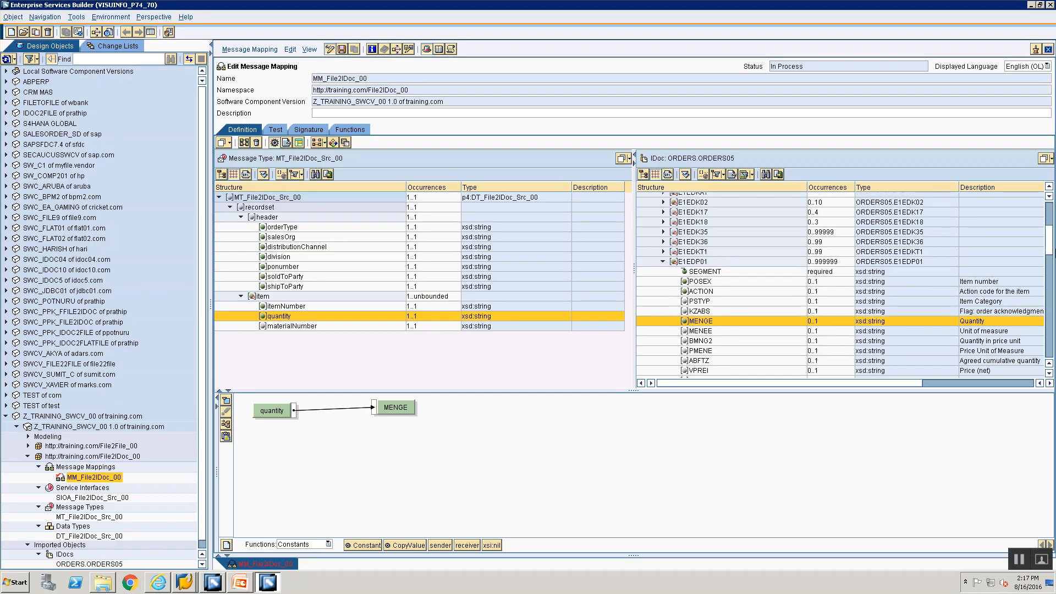
{"action": "scroll", "coordinate": [844, 284], "scroll_direction": "down", "scroll_amount": 10}
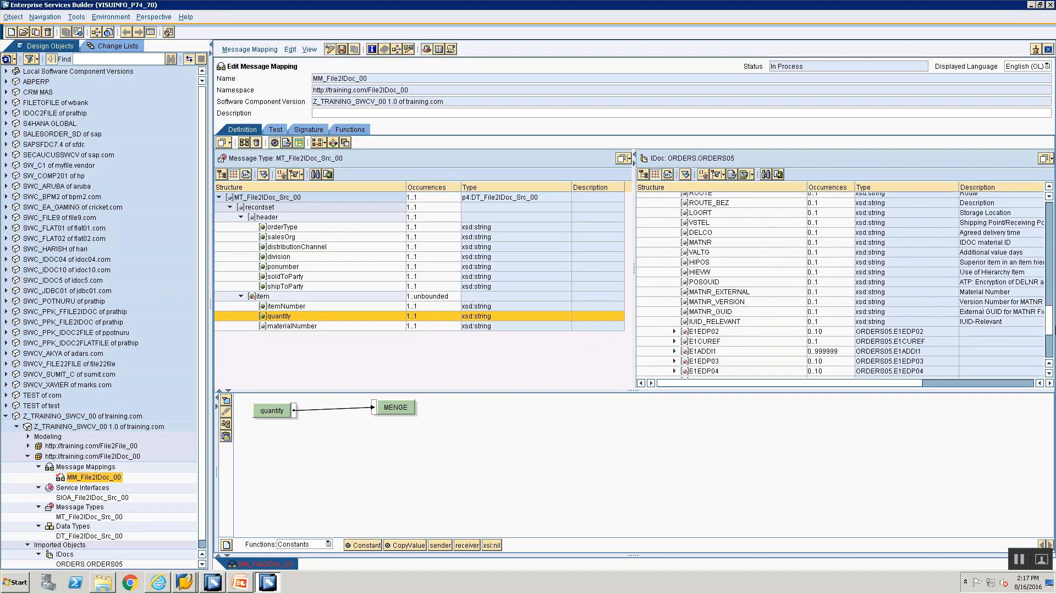
{"action": "scroll", "coordinate": [759, 360], "scroll_direction": "down", "scroll_amount": 1}
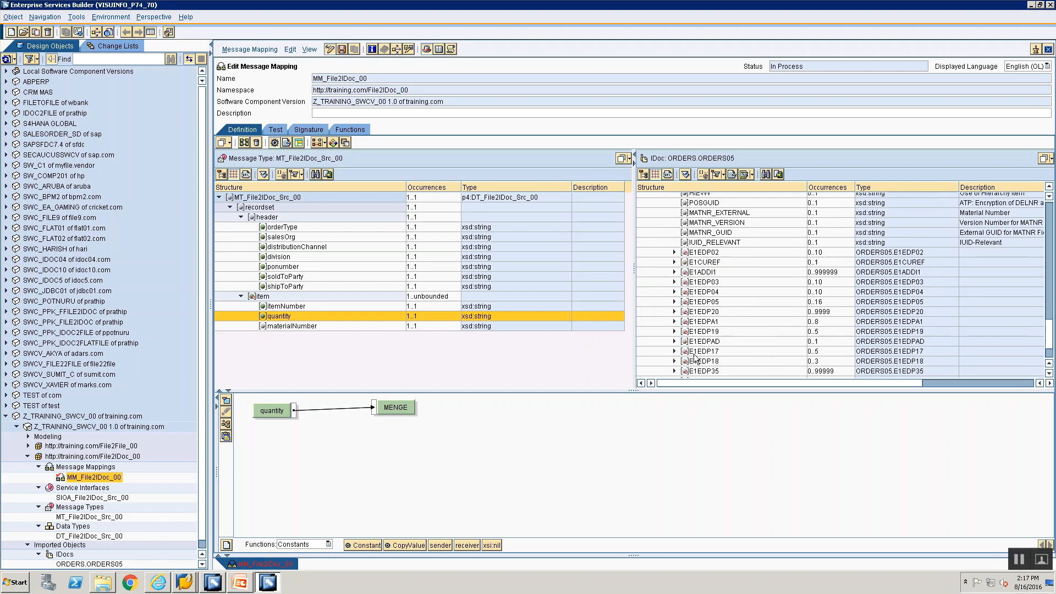
{"action": "left_click", "coordinate": [694, 332]}
{"action": "left_click", "coordinate": [372, 545]}
{"action": "left_click_drag", "start_coordinate": [321, 461], "coordinate": [266, 419]}
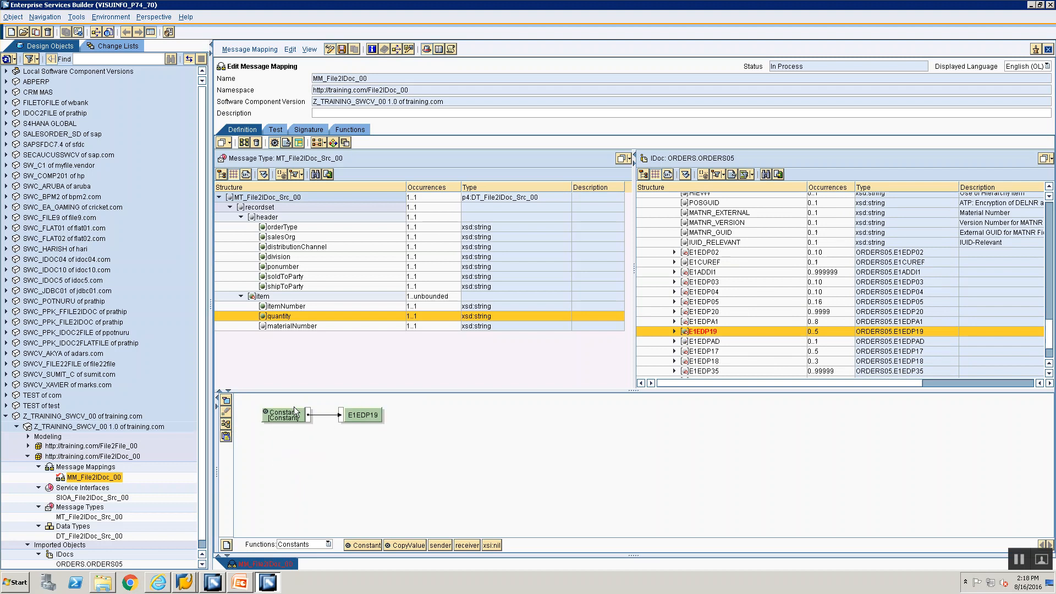
{"action": "double_click", "coordinate": [293, 407]}
{"action": "key", "text": "BackSpace"}
{"action": "key", "text": "BackSpace"}
{"action": "key", "text": "BackSpace"}
{"action": "key", "text": "BackSpace"}
{"action": "key", "text": "BackSpace"}
{"action": "key", "text": "BackSpace"}
{"action": "key", "text": "BackSpace"}
{"action": "key", "text": "BackSpace"}
{"action": "left_click", "coordinate": [443, 311]}
{"action": "key", "text": "alt+Tab"}
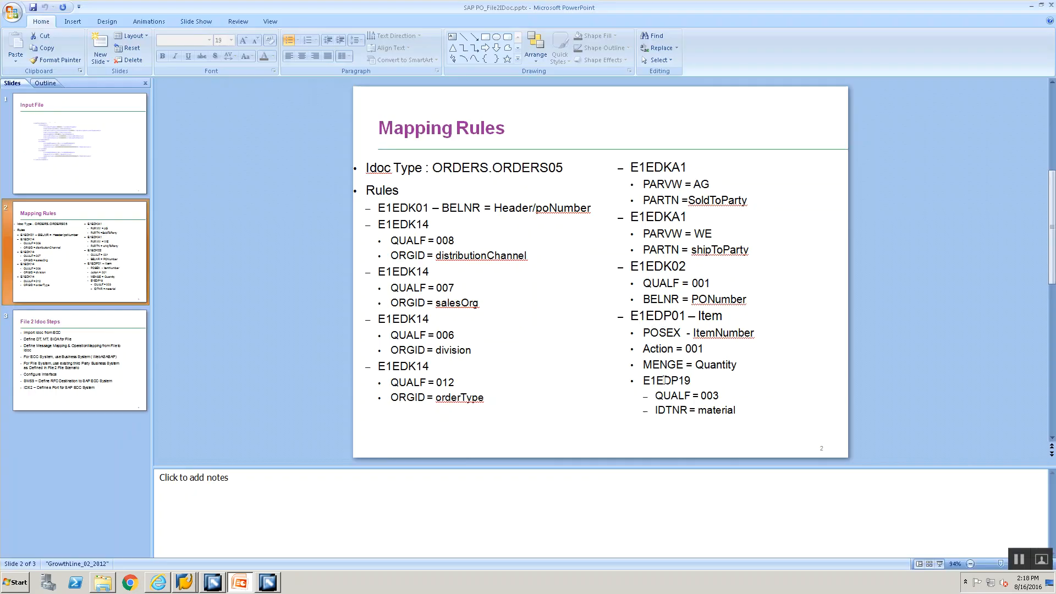
{"action": "key", "text": "alt+Tab"}
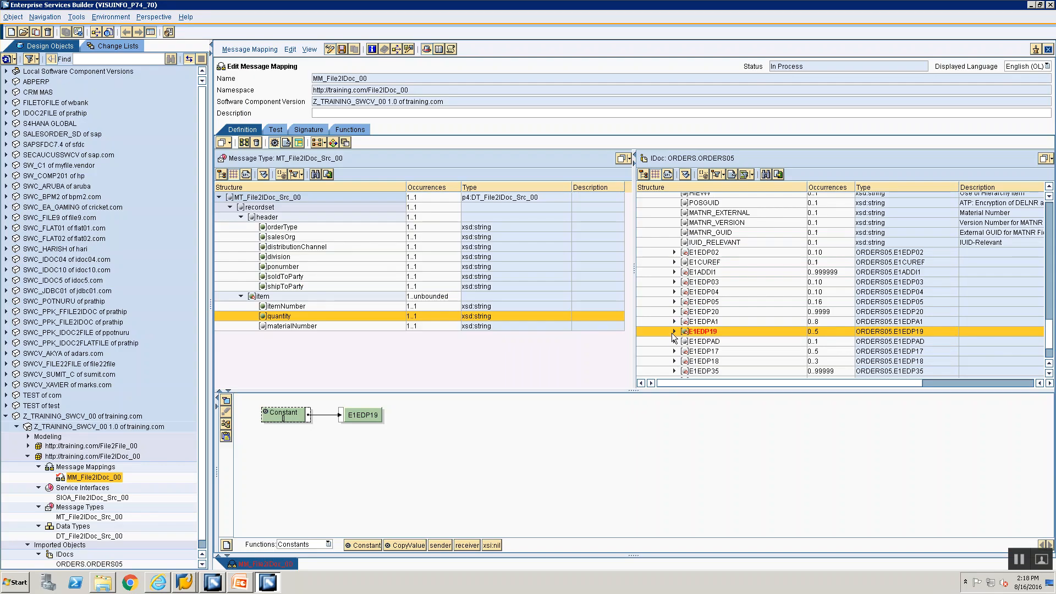
Step: Expand E1EDP19 and connect a new Constant to its SEGMENT field
{"action": "left_click", "coordinate": [674, 332]}
{"action": "left_click", "coordinate": [699, 317]}
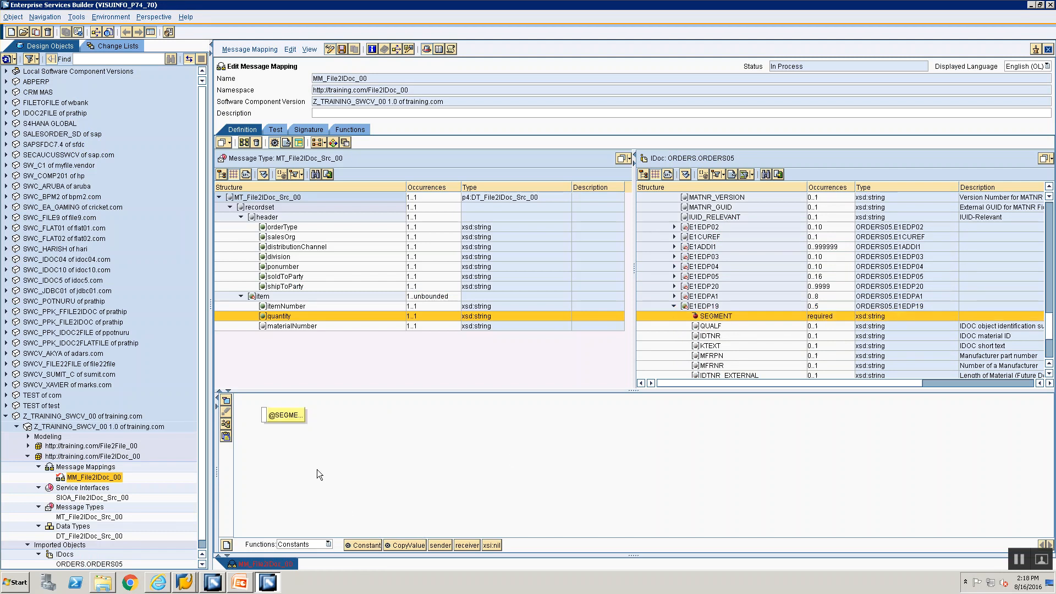
{"action": "left_click", "coordinate": [349, 545]}
{"action": "mouse_move", "coordinate": [288, 417]}
{"action": "left_mouse_down"}
{"action": "mouse_move", "coordinate": [334, 419]}
{"action": "mouse_move", "coordinate": [316, 420]}
{"action": "left_mouse_up"}
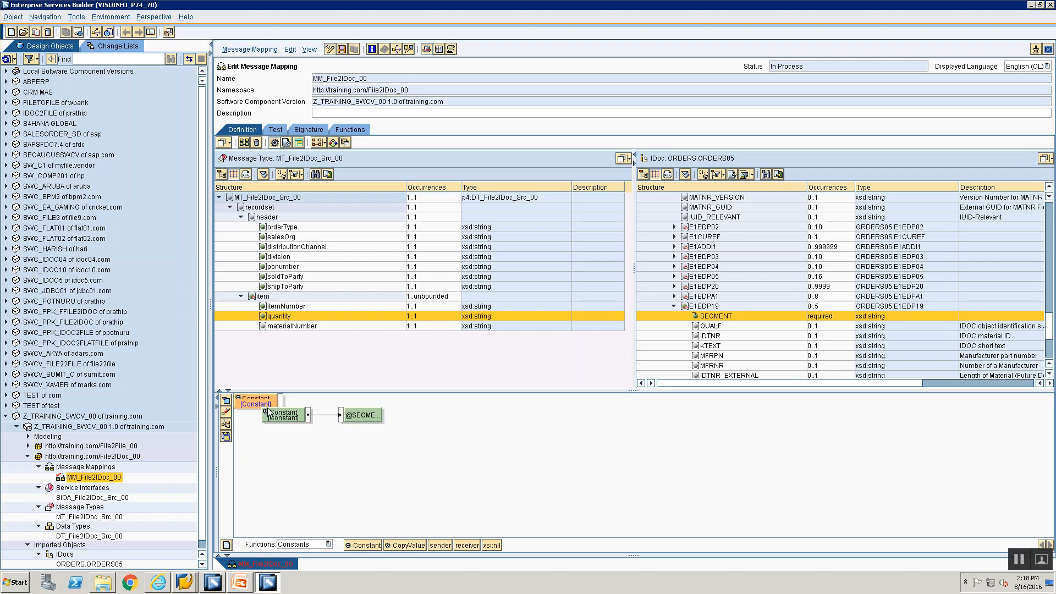
{"action": "double_click", "coordinate": [281, 412]}
{"action": "key", "text": "alt+Tab"}
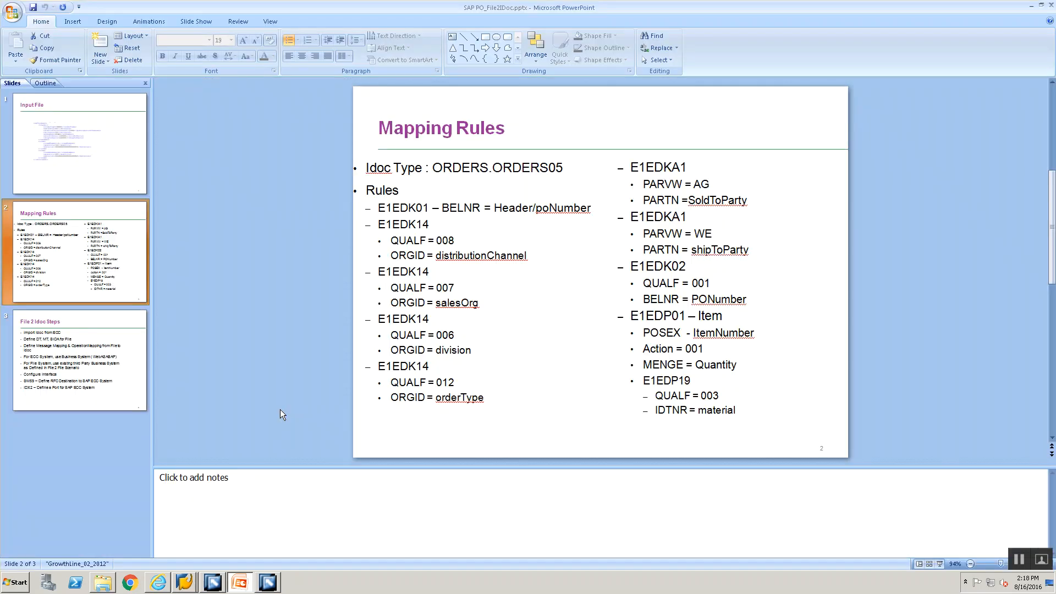
{"action": "key", "text": "alt+Tab"}
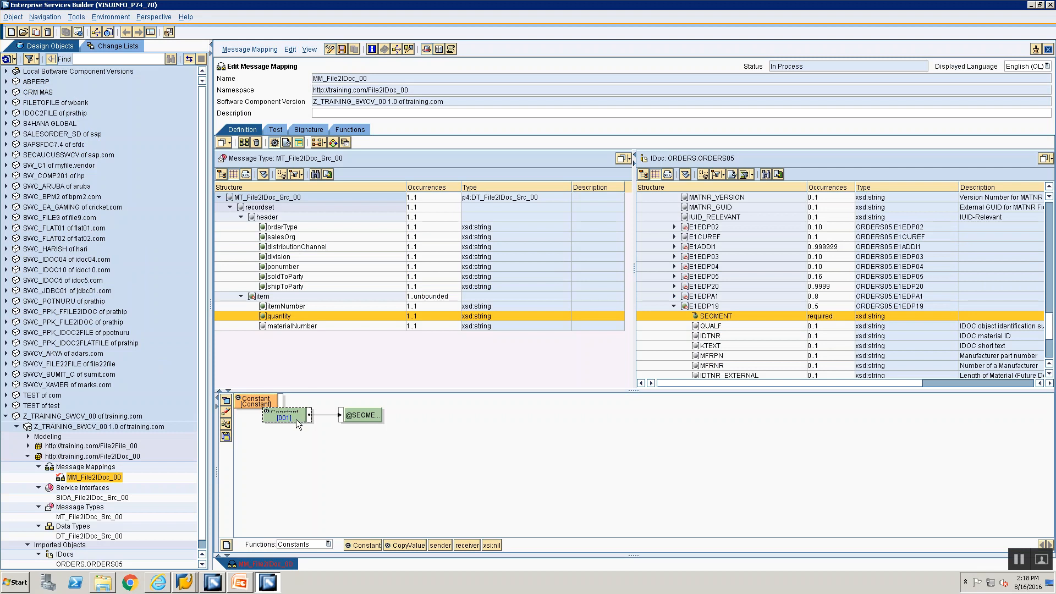
Step: Set the constant to 003, remove the leftover constant, then correct the value to 1
{"action": "double_click", "coordinate": [296, 419]}
{"action": "type", "text": "003"}
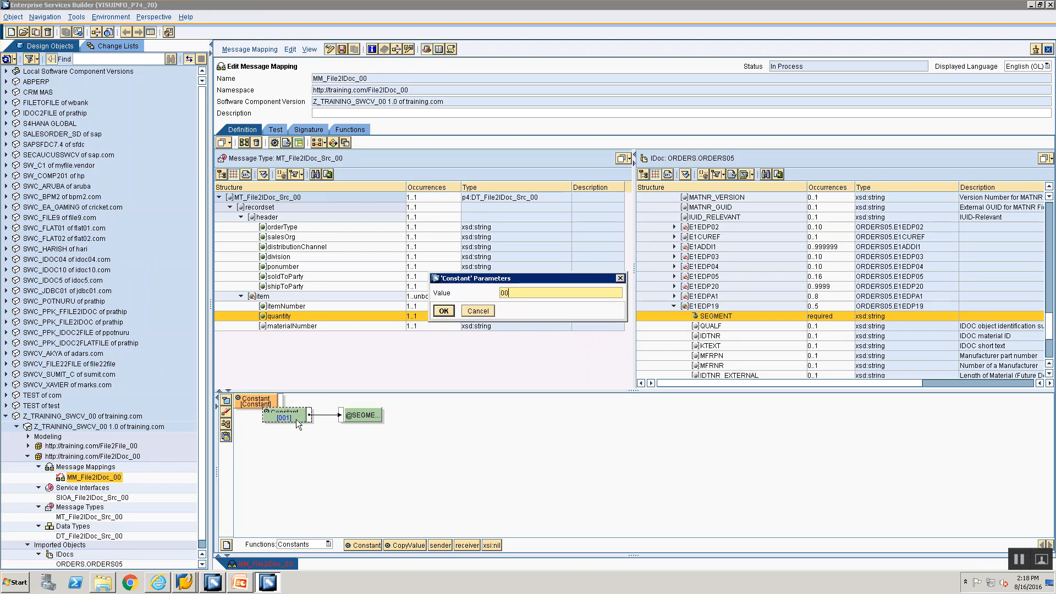
{"action": "key", "text": "Return"}
{"action": "left_click", "coordinate": [230, 412]}
{"action": "left_click", "coordinate": [228, 424]}
{"action": "key", "text": "alt+Tab"}
{"action": "key", "text": "alt+Tab"}
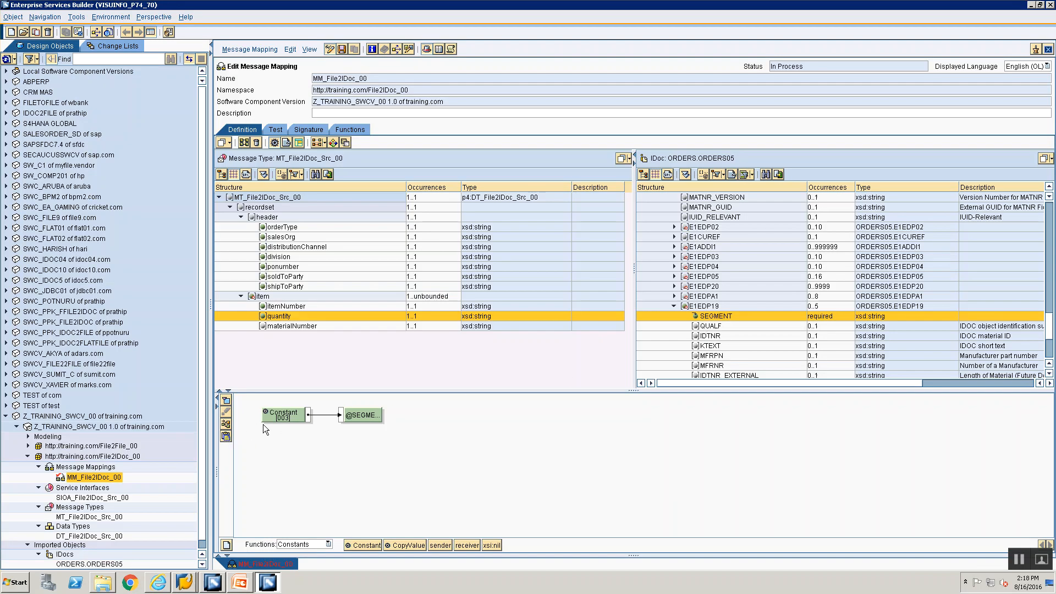
{"action": "double_click", "coordinate": [275, 416]}
{"action": "key", "text": "BackSpace"}
{"action": "key", "text": "BackSpace"}
{"action": "key", "text": "BackSpace"}
{"action": "type", "text": "1"}
{"action": "left_click", "coordinate": [447, 311]}
Step: Map a Constant with value 003 to E1EDP19's QUALF field
{"action": "left_click", "coordinate": [708, 329]}
{"action": "left_click_drag", "start_coordinate": [358, 543], "coordinate": [266, 416]}
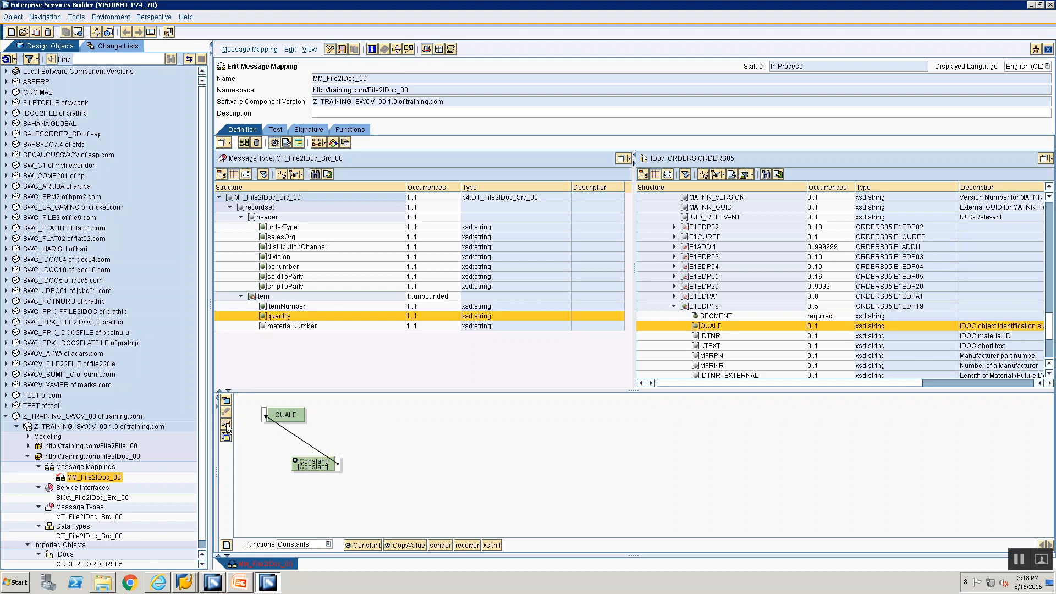
{"action": "left_click", "coordinate": [225, 424]}
{"action": "double_click", "coordinate": [295, 418]}
{"action": "type", "text": "003"}
{"action": "key", "text": "Return"}
{"action": "key", "text": "alt+Tab"}
{"action": "key", "text": "alt+Tab"}
Step: Map the source materialNumber field to E1EDP19's IDTNR field
{"action": "left_click", "coordinate": [705, 335]}
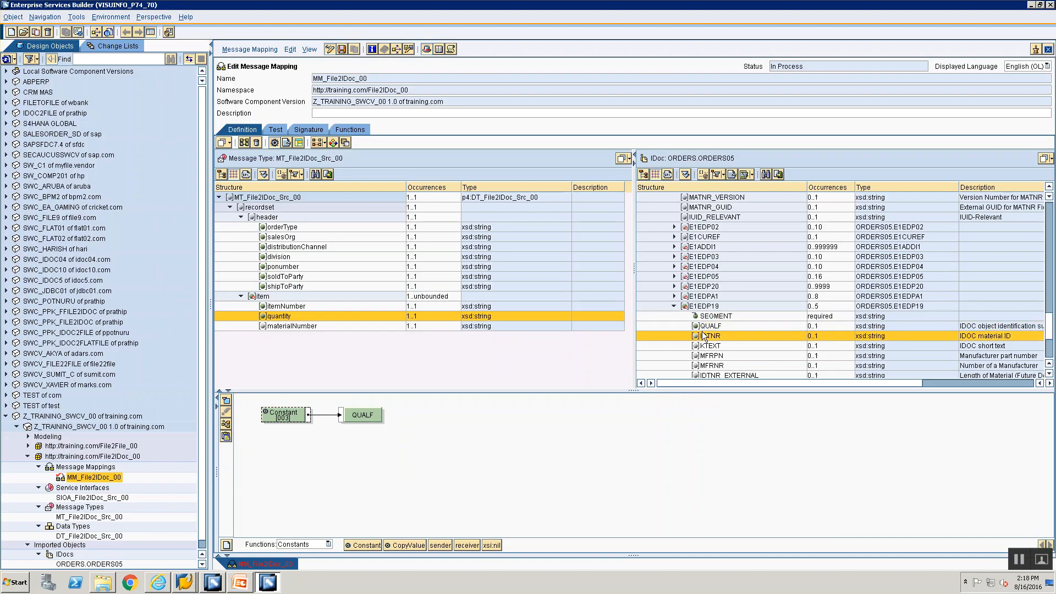
{"action": "double_click", "coordinate": [703, 340]}
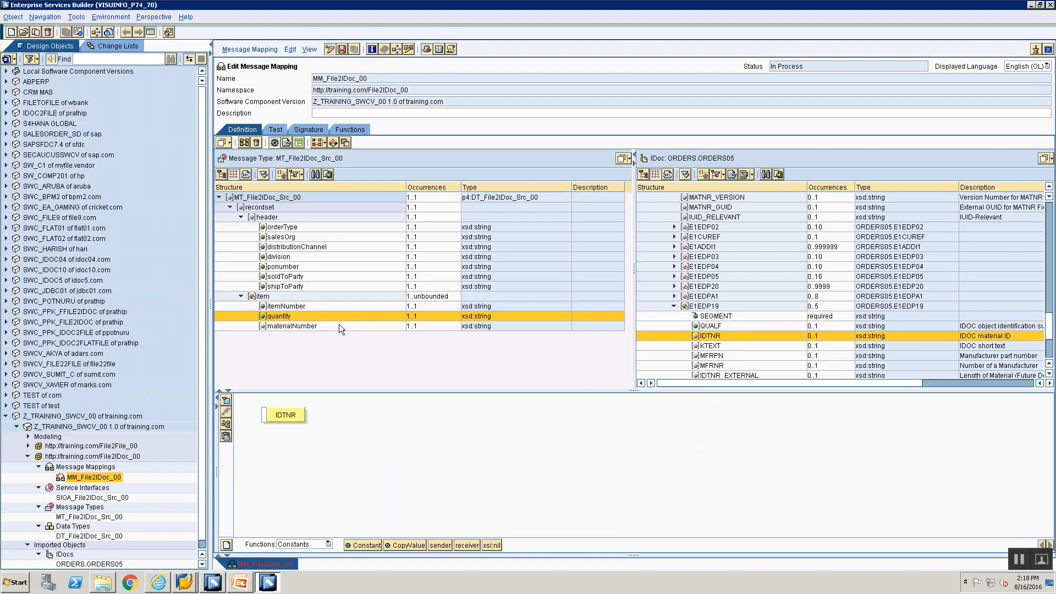
{"action": "double_click", "coordinate": [319, 327]}
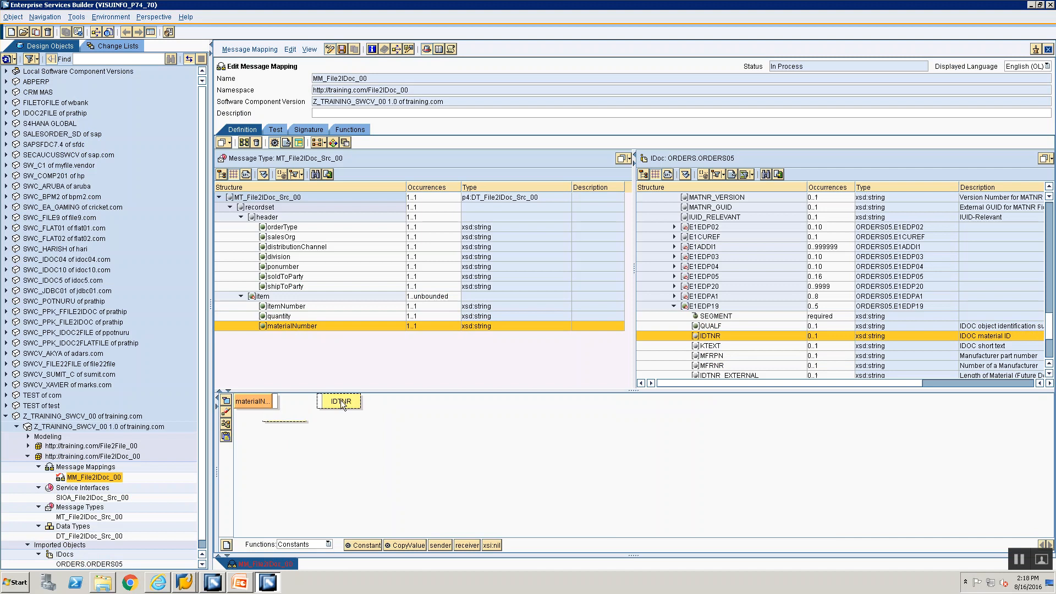
{"action": "left_click_drag", "start_coordinate": [276, 400], "coordinate": [321, 403]}
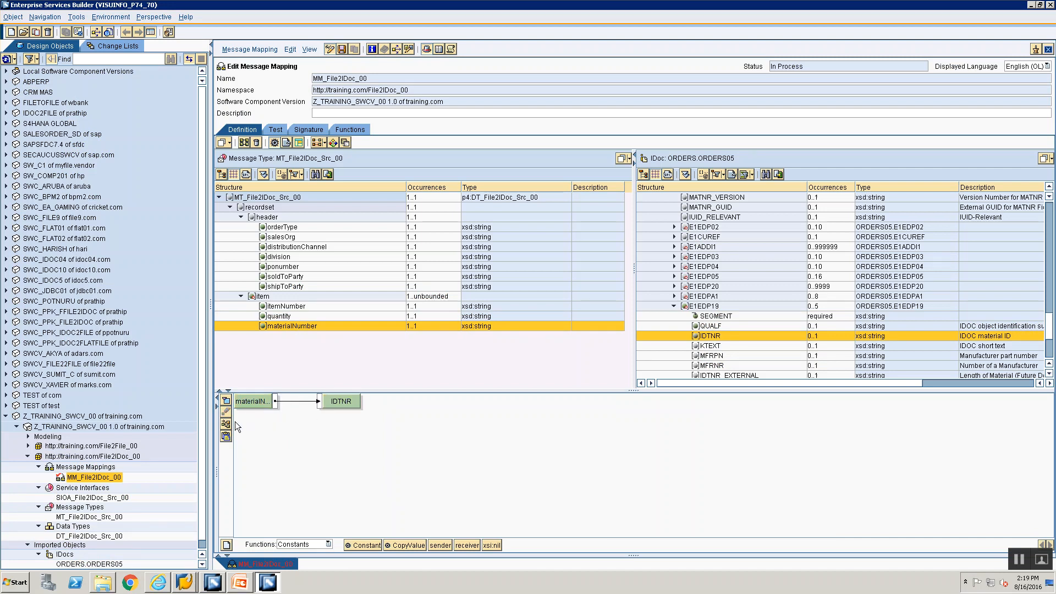
{"action": "key", "text": "alt+Tab"}
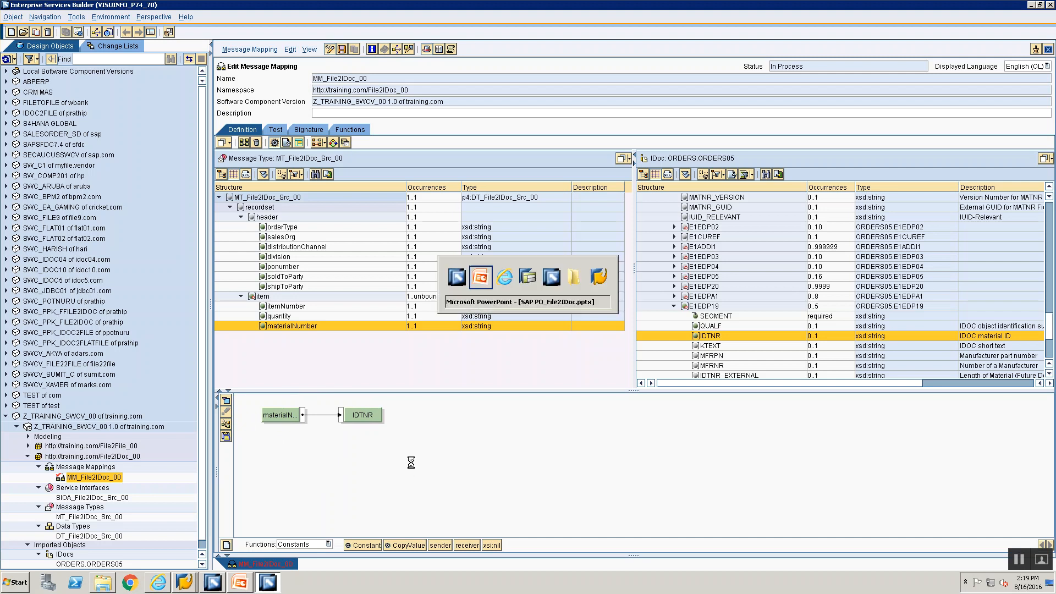
{"action": "key", "text": "alt+Tab"}
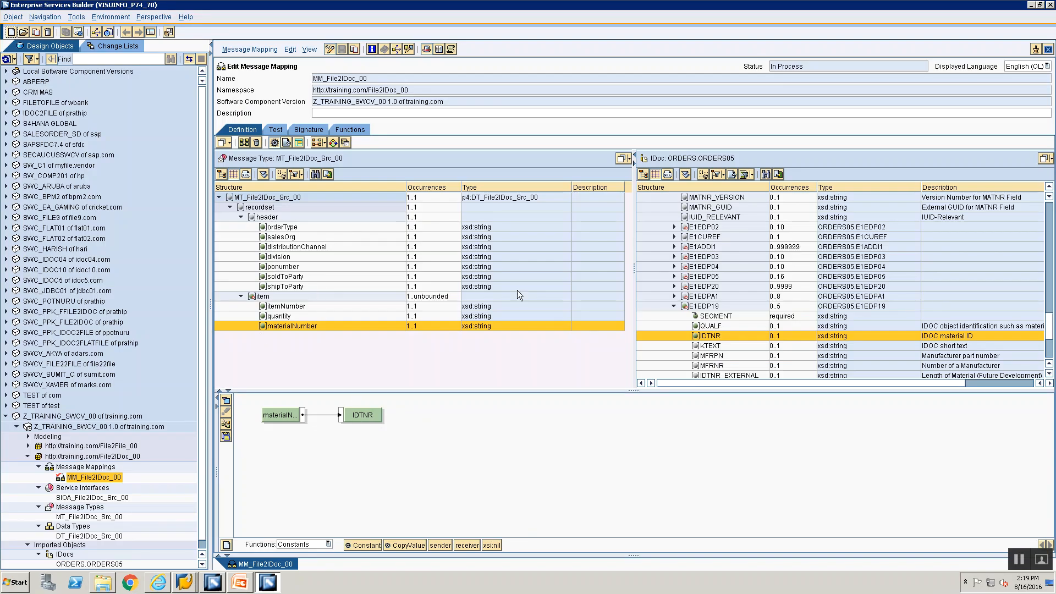
{"action": "key", "text": "alt+Tab"}
{"action": "key", "text": "alt+Tab"}
Step: Create the operation mapping OM_File2IDoc_00 from the Message Mappings folder's New menu
{"action": "left_click", "coordinate": [92, 468]}
{"action": "right_click", "coordinate": [92, 471]}
{"action": "left_click", "coordinate": [101, 473]}
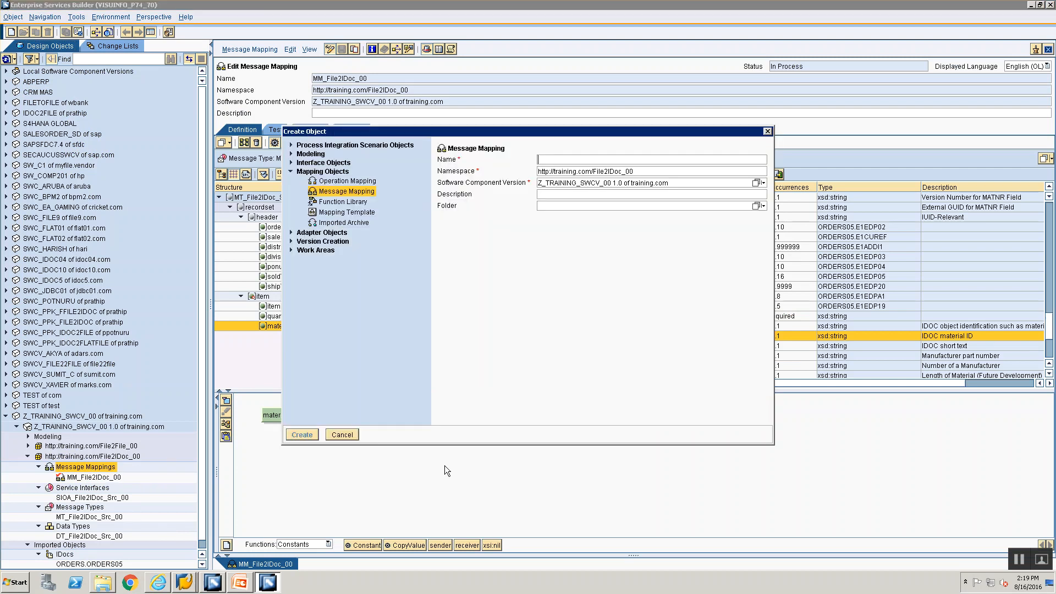
{"action": "left_click", "coordinate": [341, 182]}
{"action": "type", "text": "O"}
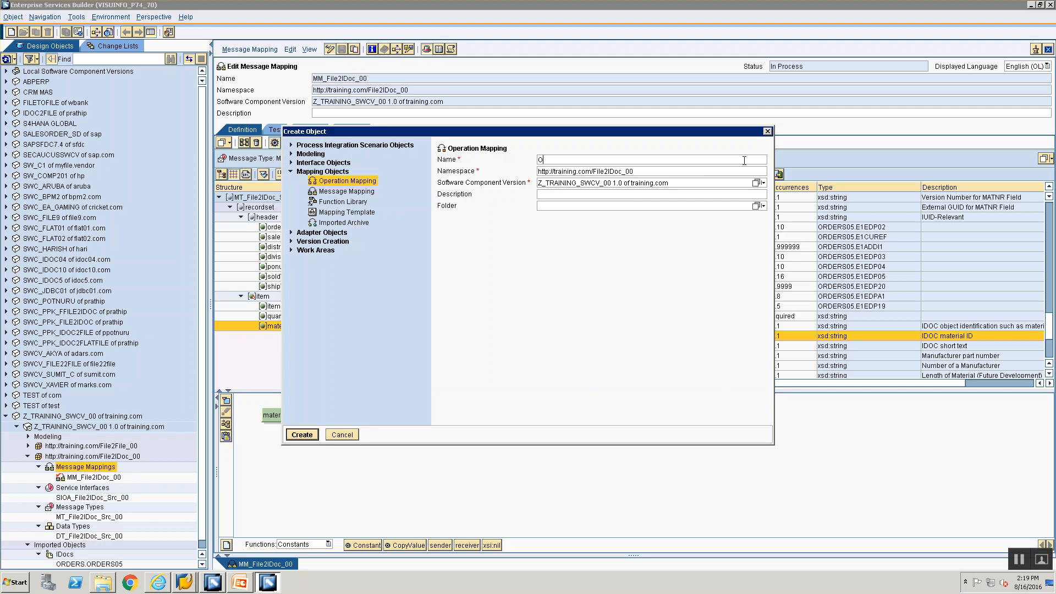
{"action": "type", "text": "M_File2IDoc_00"}
{"action": "key", "text": "Return"}
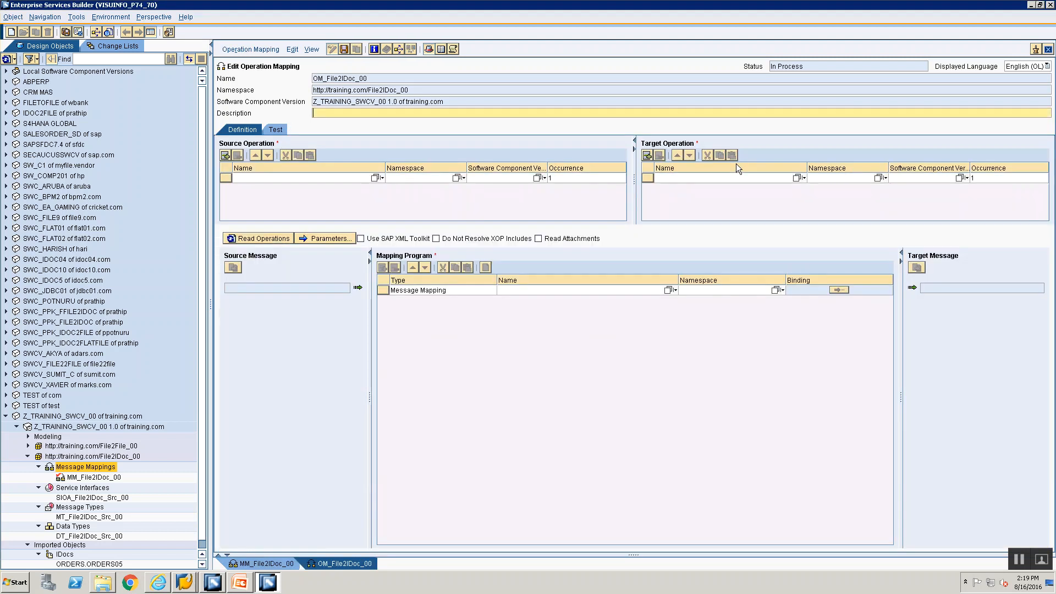
{"action": "scroll", "coordinate": [53, 463], "scroll_direction": "down", "scroll_amount": 1}
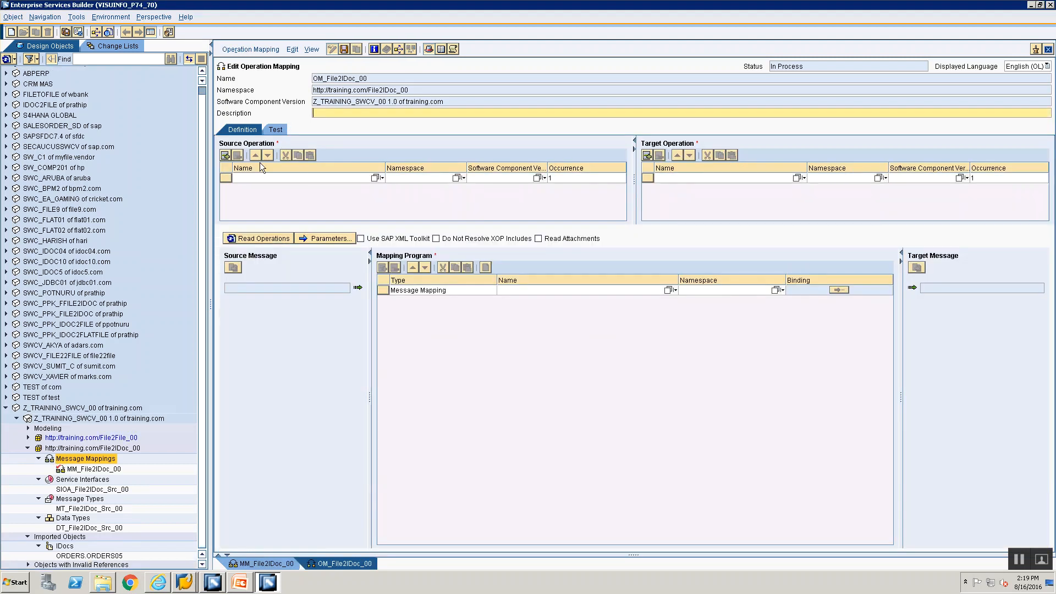
{"action": "left_click", "coordinate": [72, 491]}
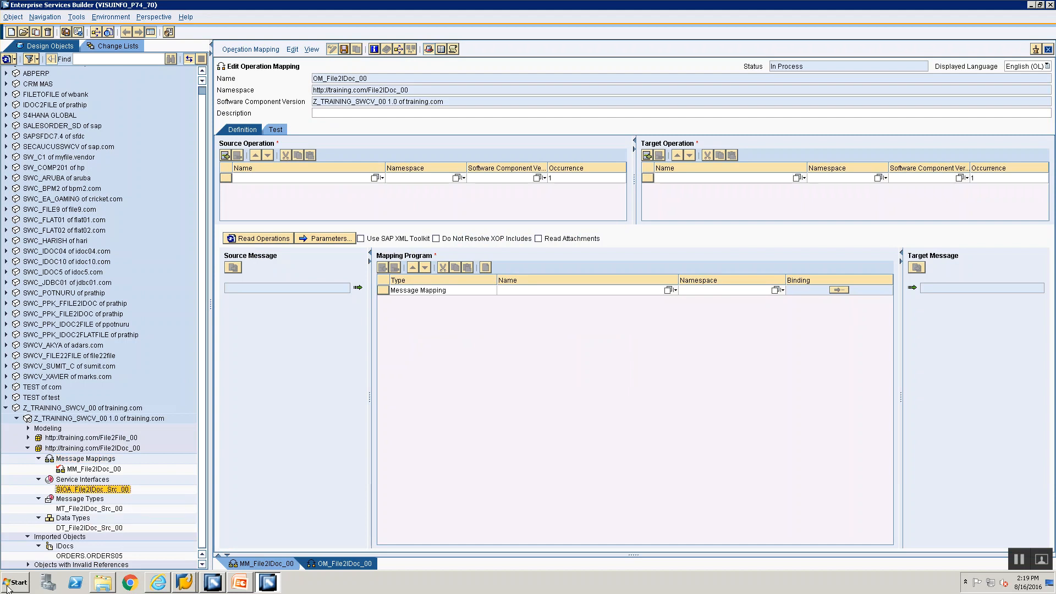
Step: Set SIOA_File2IDoc_Src_00 as source and ORDERS.ORDERS05 as target operation, then load messages
{"action": "left_click_drag", "start_coordinate": [102, 493], "coordinate": [374, 178]}
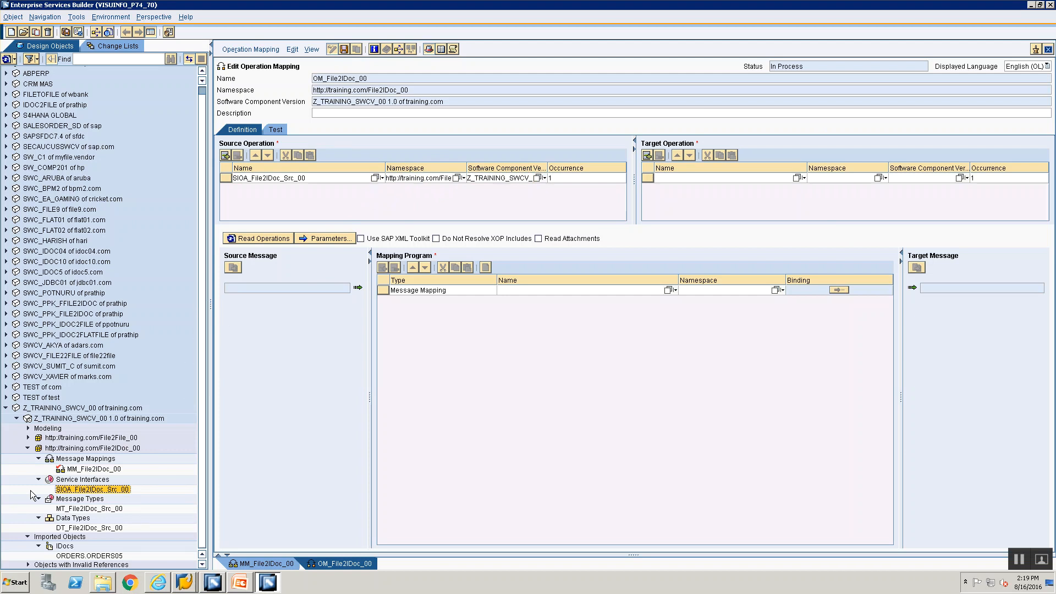
{"action": "left_click", "coordinate": [90, 556]}
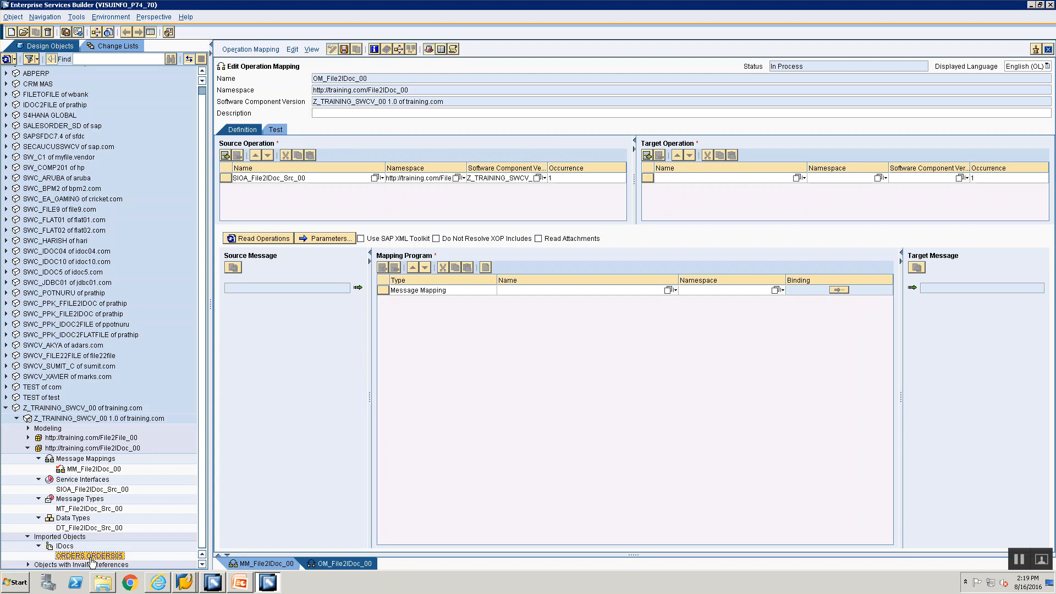
{"action": "left_click_drag", "start_coordinate": [88, 560], "coordinate": [856, 186]}
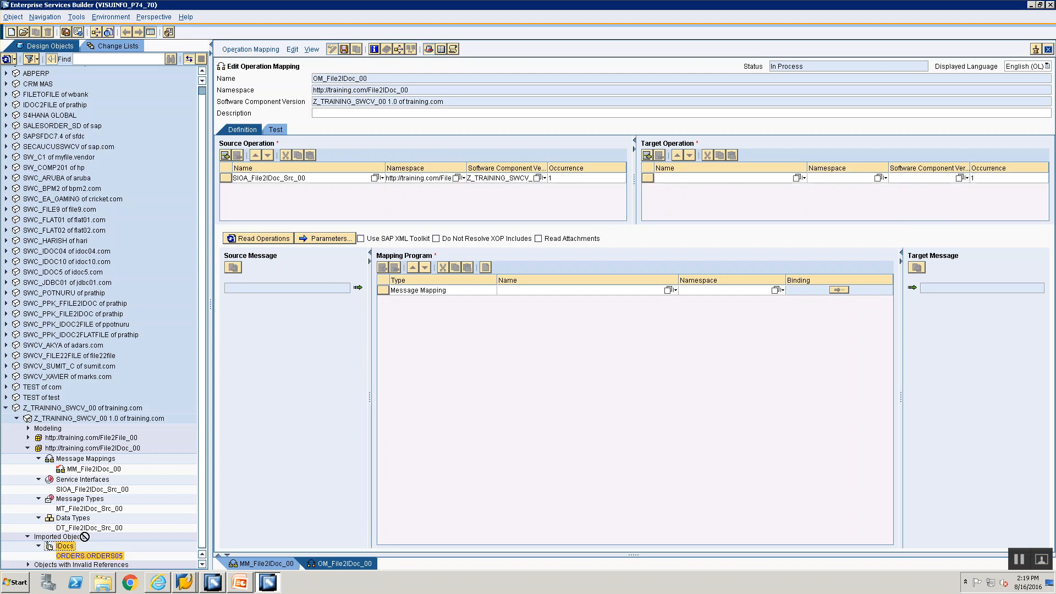
{"action": "left_click_drag", "start_coordinate": [88, 557], "coordinate": [787, 176]}
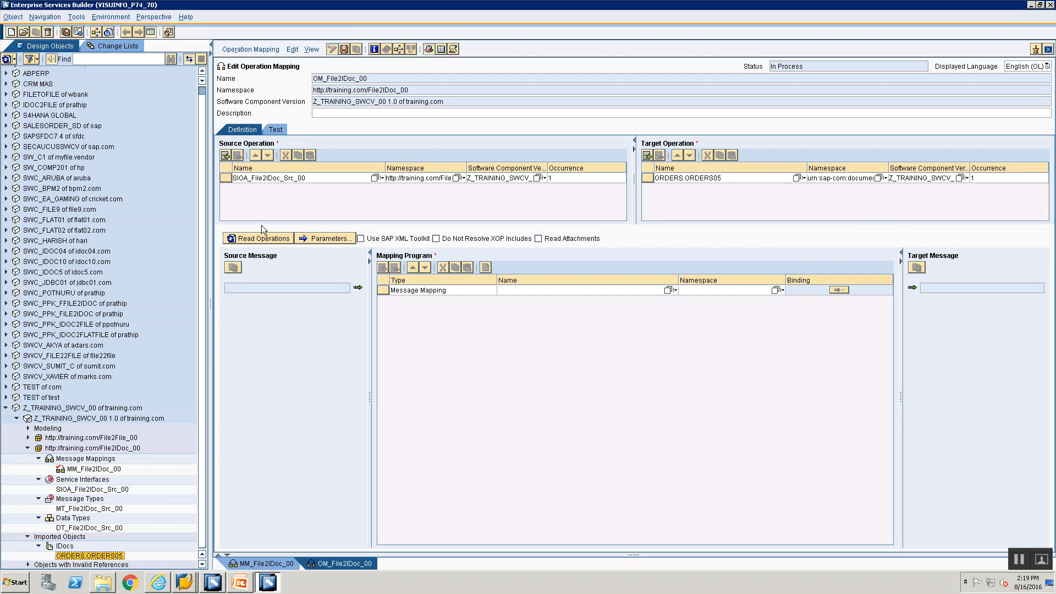
{"action": "left_click", "coordinate": [246, 240]}
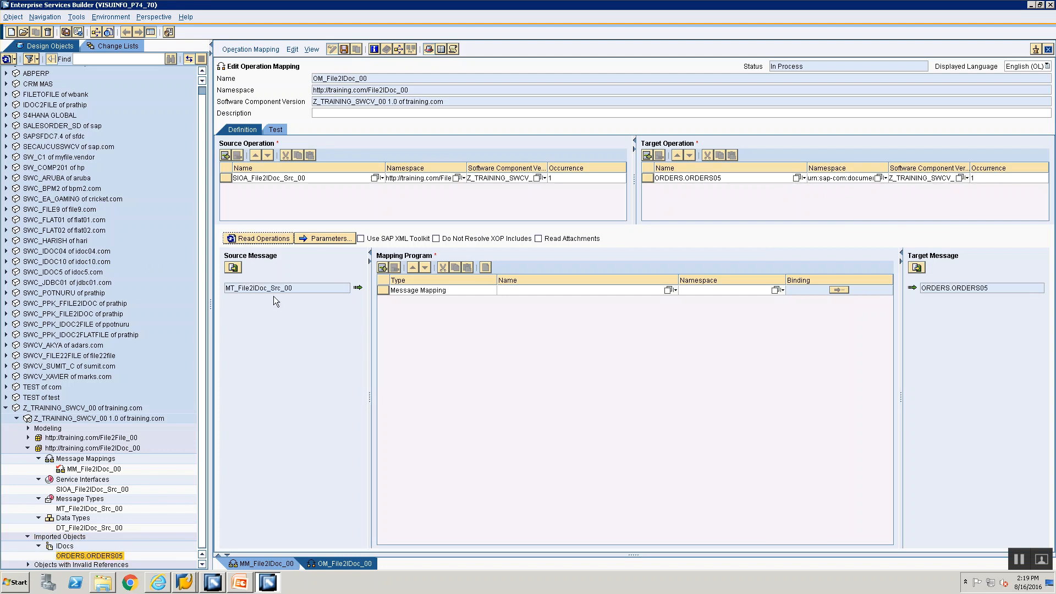
Step: Choose MM_File2IDoc_00 as the mapping program
{"action": "left_click", "coordinate": [669, 290]}
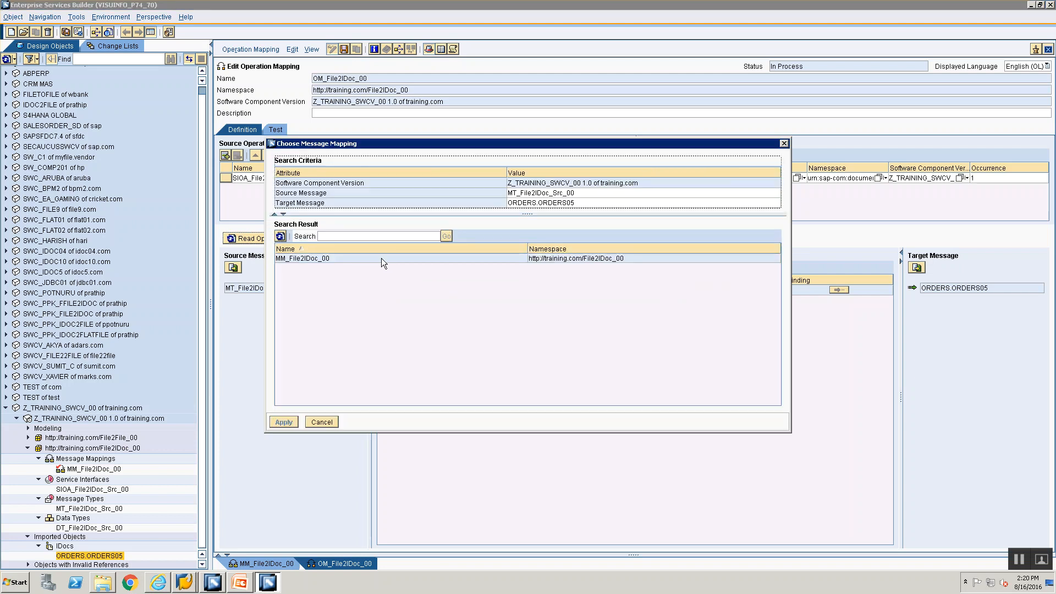
{"action": "left_click", "coordinate": [356, 256]}
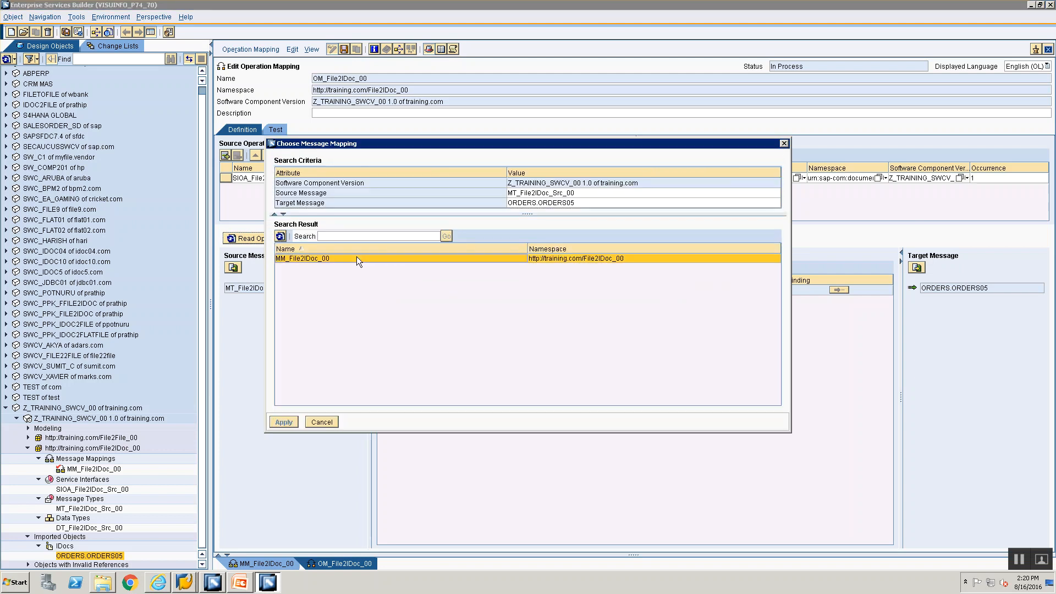
{"action": "left_click", "coordinate": [284, 422]}
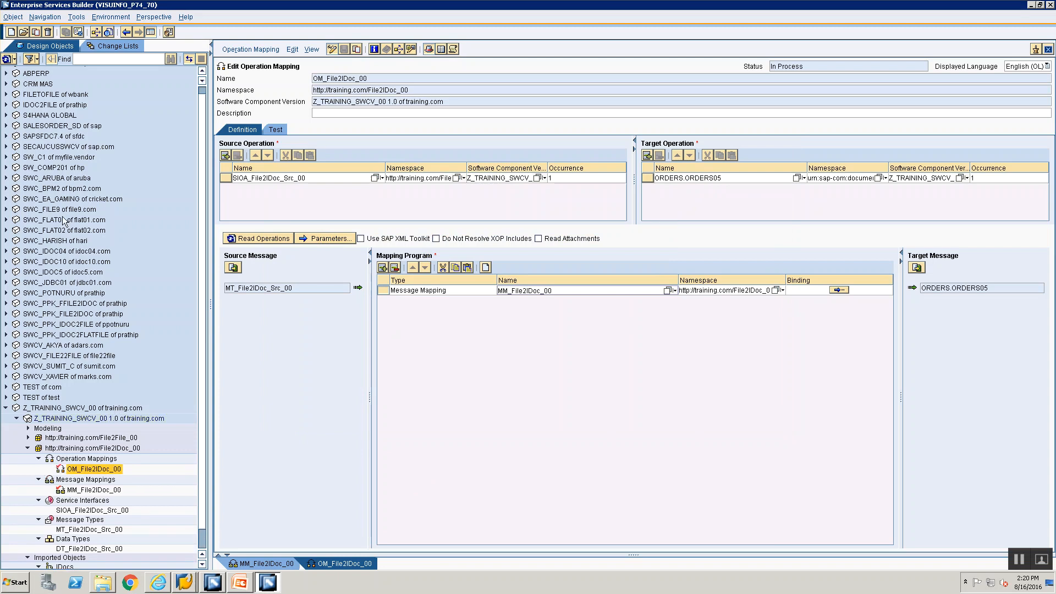
Step: Activate the Standard change list under Z_TRAINING_SWCV_00 and close the confirmation
{"action": "left_click", "coordinate": [103, 46]}
{"action": "left_click", "coordinate": [17, 155]}
{"action": "left_click", "coordinate": [55, 166]}
{"action": "right_click", "coordinate": [56, 166]}
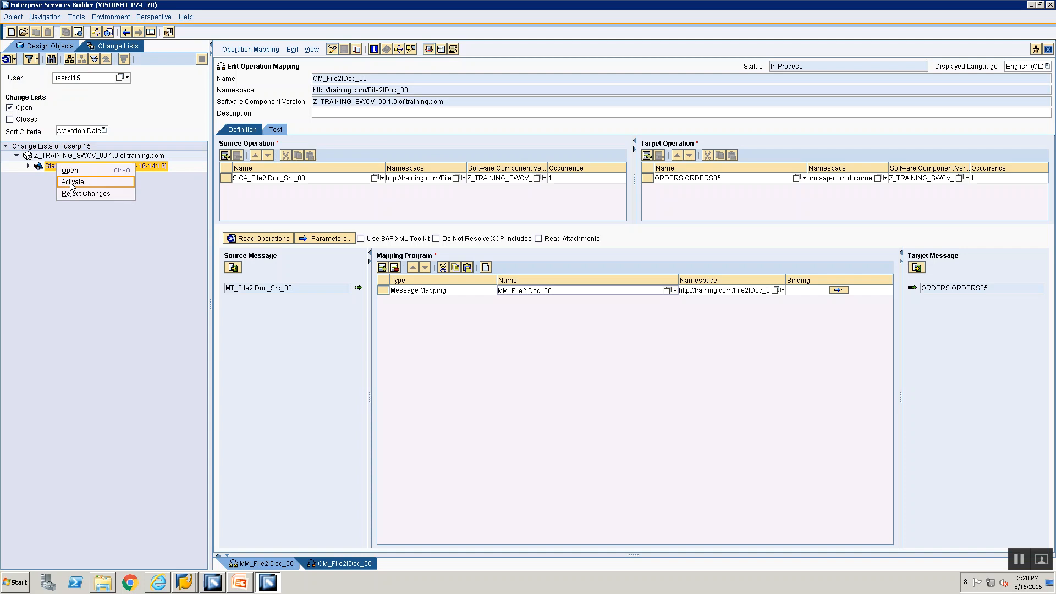
{"action": "left_click", "coordinate": [71, 182]}
{"action": "left_click", "coordinate": [418, 400]}
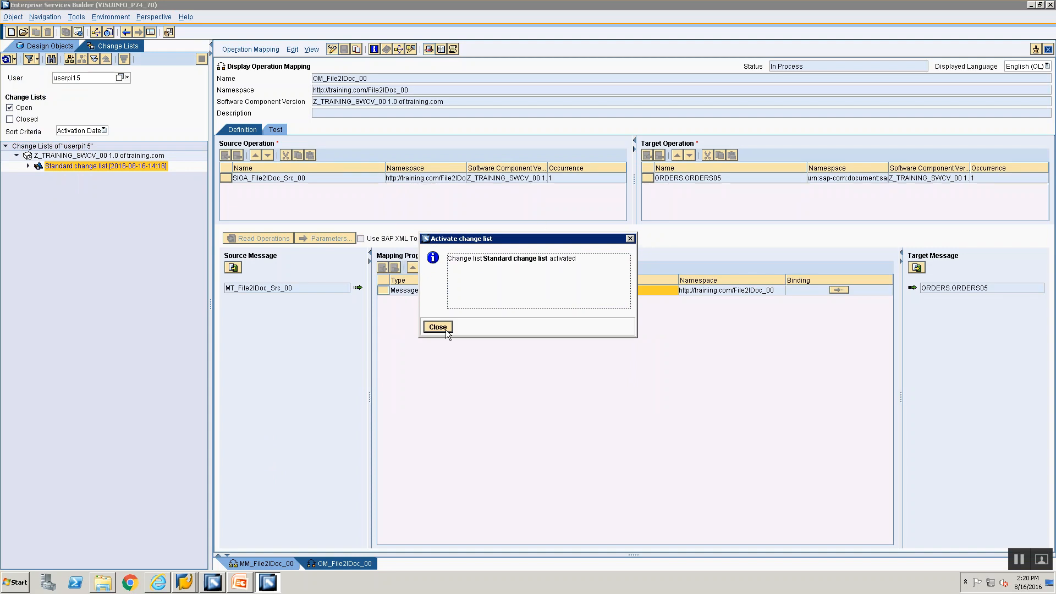
{"action": "left_click", "coordinate": [438, 326]}
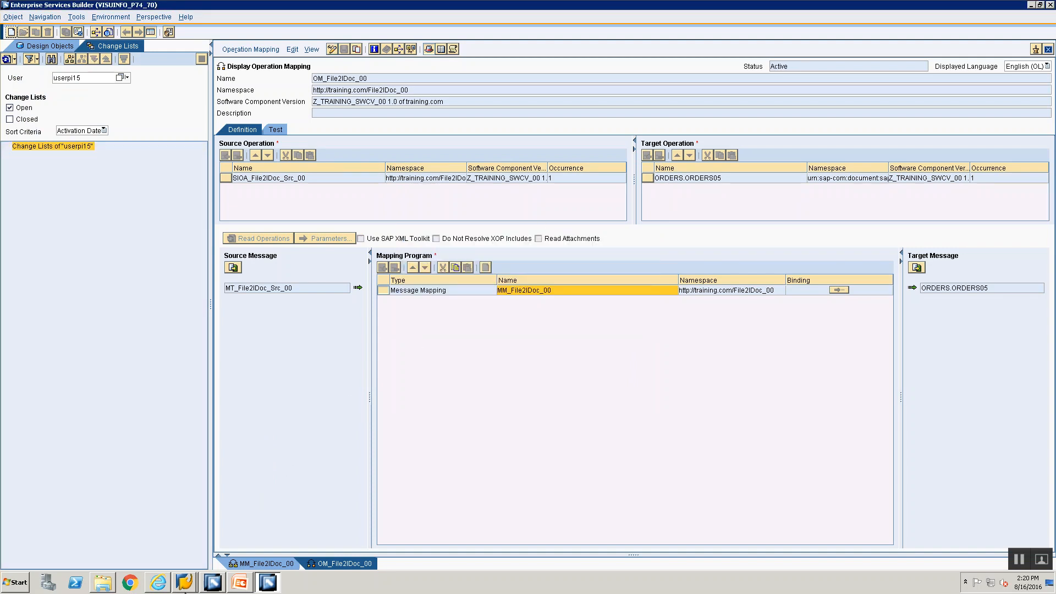
{"action": "left_click", "coordinate": [187, 582]}
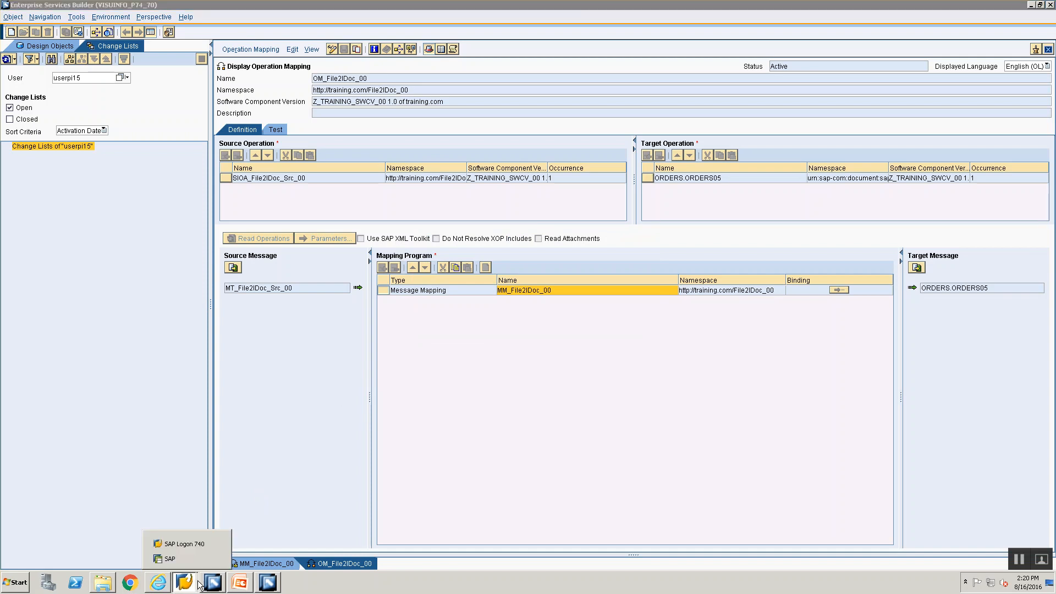
{"action": "left_click", "coordinate": [190, 562]}
Step: Open the ECC TEST client 800 logon screen via SAP Logon 740, then return to PI tools
{"action": "left_click", "coordinate": [165, 583]}
{"action": "left_click", "coordinate": [185, 582]}
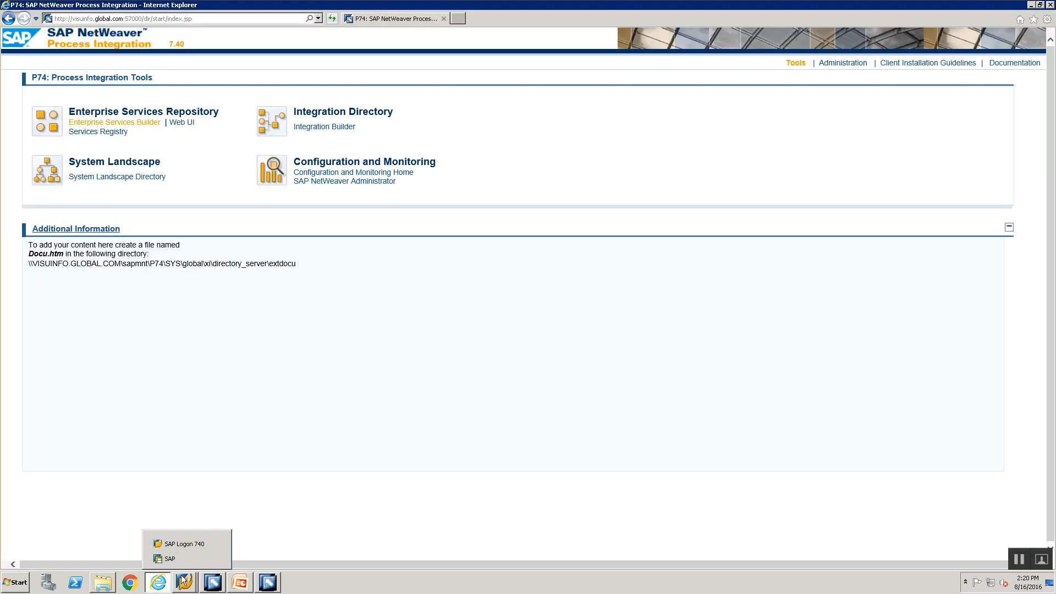
{"action": "left_click", "coordinate": [183, 544]}
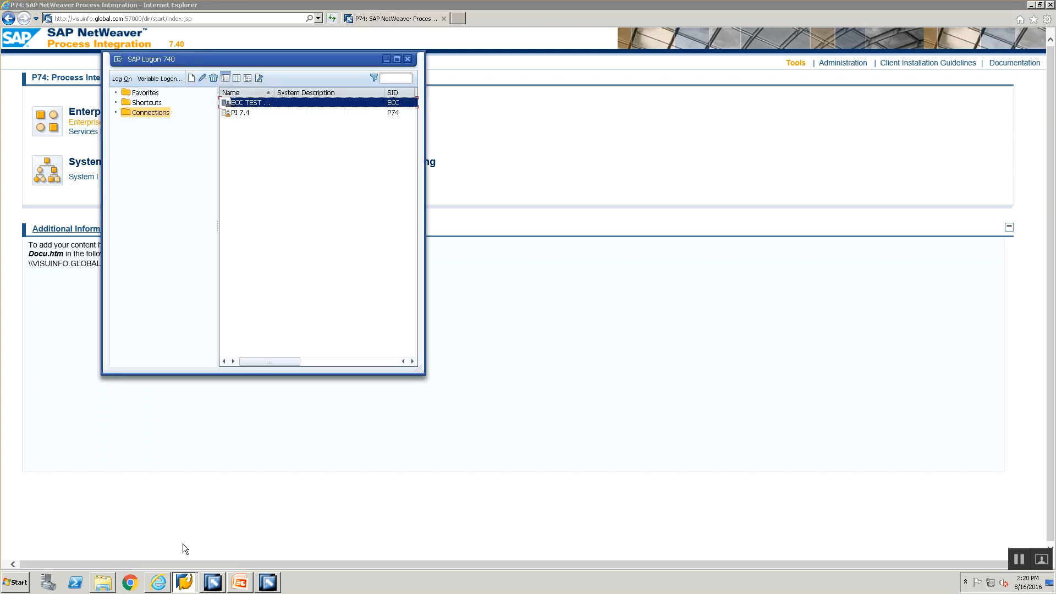
{"action": "double_click", "coordinate": [254, 103]}
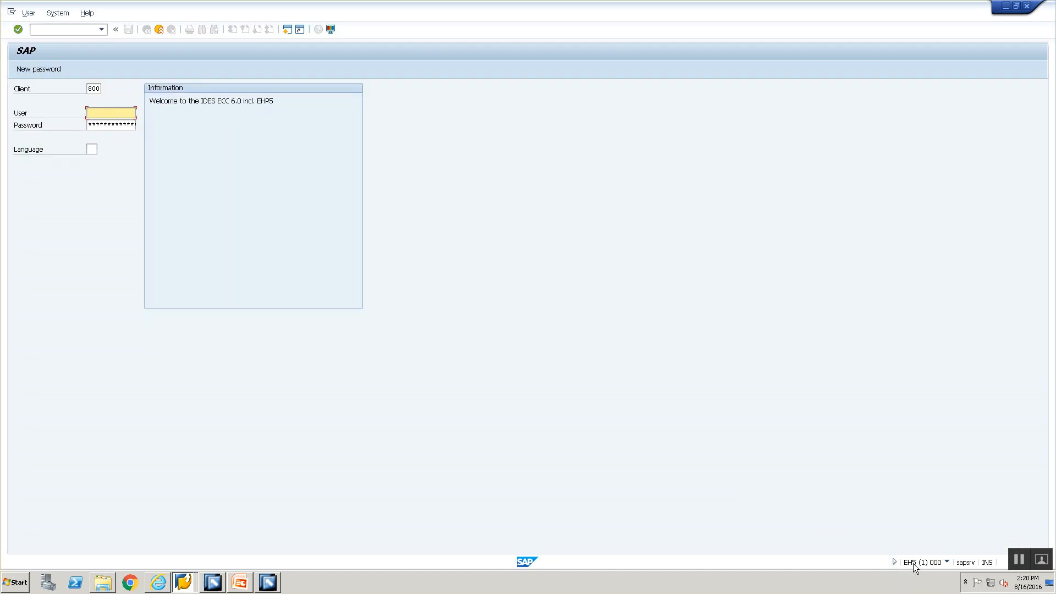
{"action": "left_click", "coordinate": [158, 582]}
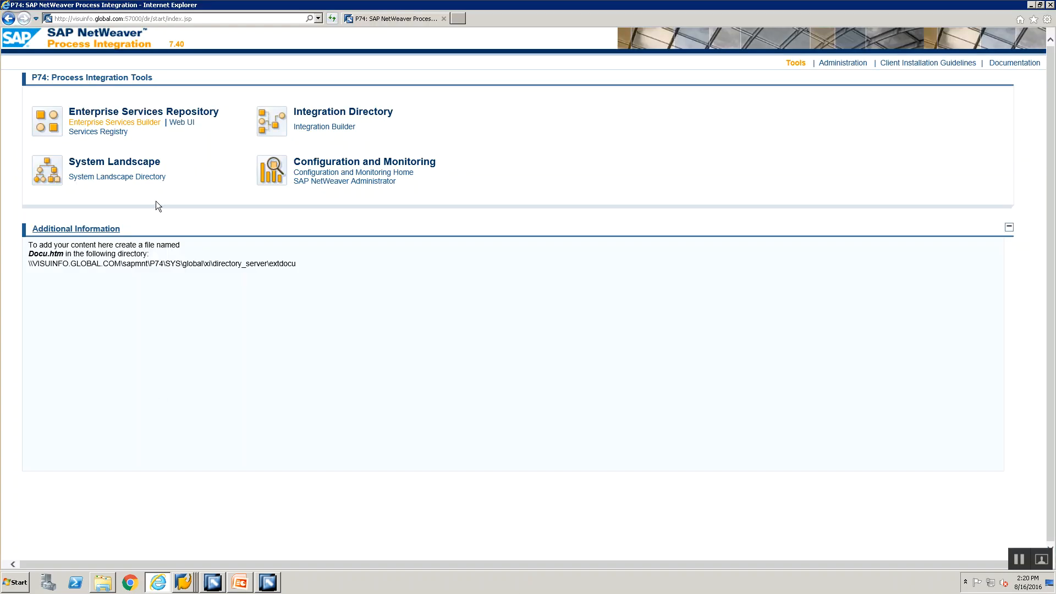
Step: Log on to the System Landscape Directory with the user name and password
{"action": "left_click", "coordinate": [141, 177]}
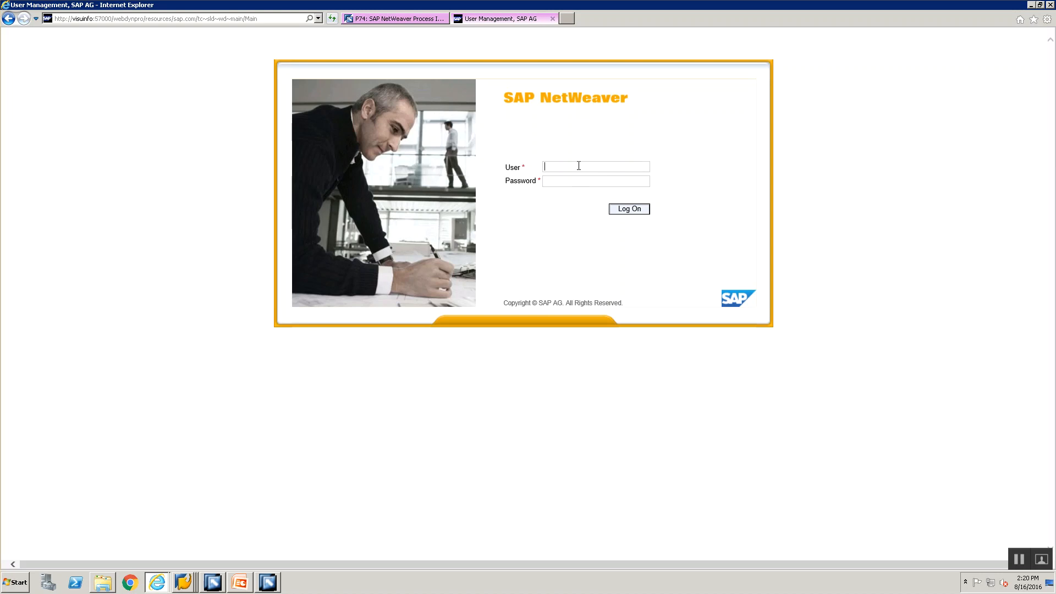
{"action": "left_click", "coordinate": [579, 166]}
{"action": "key", "text": "BackSpace"}
{"action": "key", "text": "BackSpace"}
{"action": "key", "text": "BackSpace"}
{"action": "key", "text": "BackSpace"}
{"action": "key", "text": "Return"}
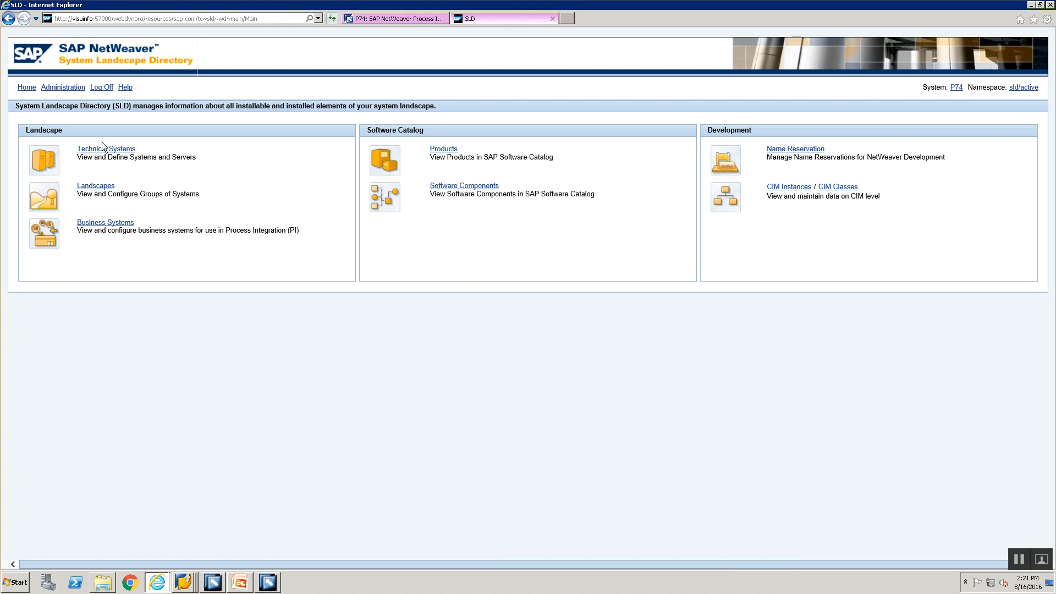
{"action": "key", "text": "alt+Tab"}
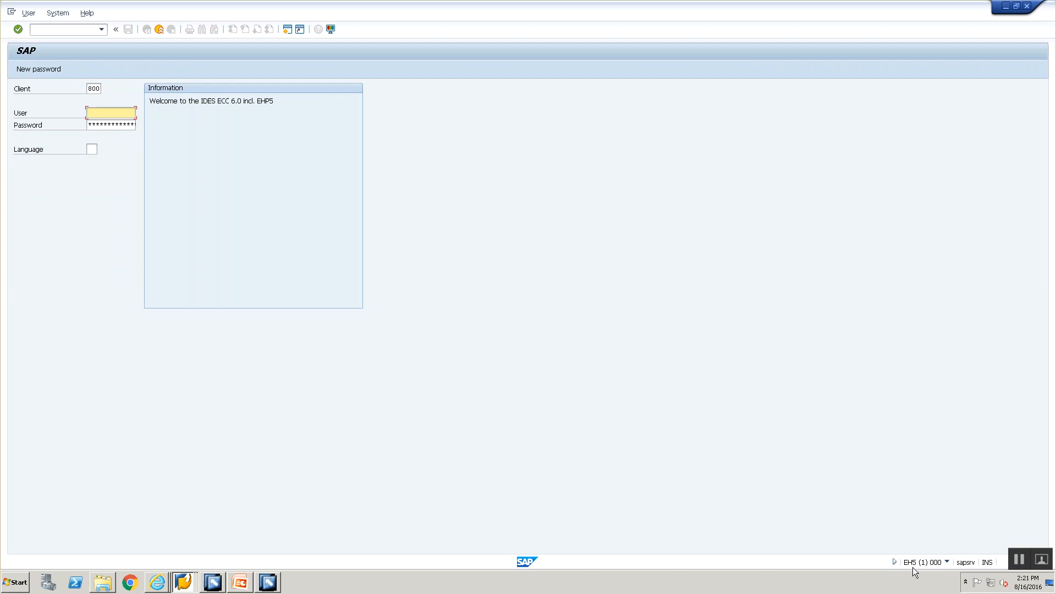
{"action": "key", "text": "alt+Tab"}
Step: Filter Technical Systems by EH5 and open EH5 on sapsrv
{"action": "left_click", "coordinate": [260, 137]}
{"action": "type", "text": "EH"}
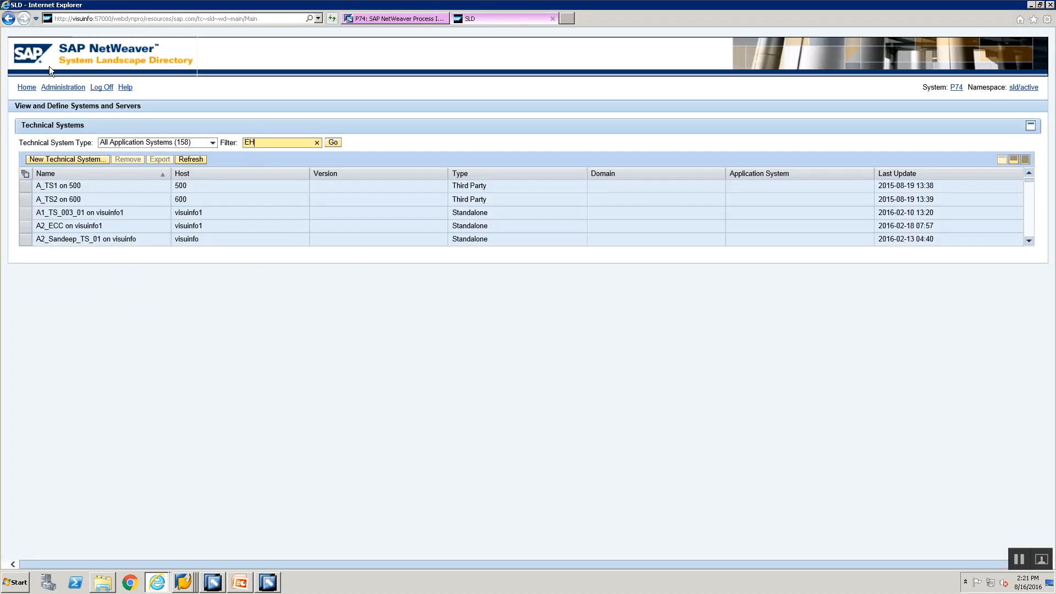
{"action": "left_click", "coordinate": [25, 88]}
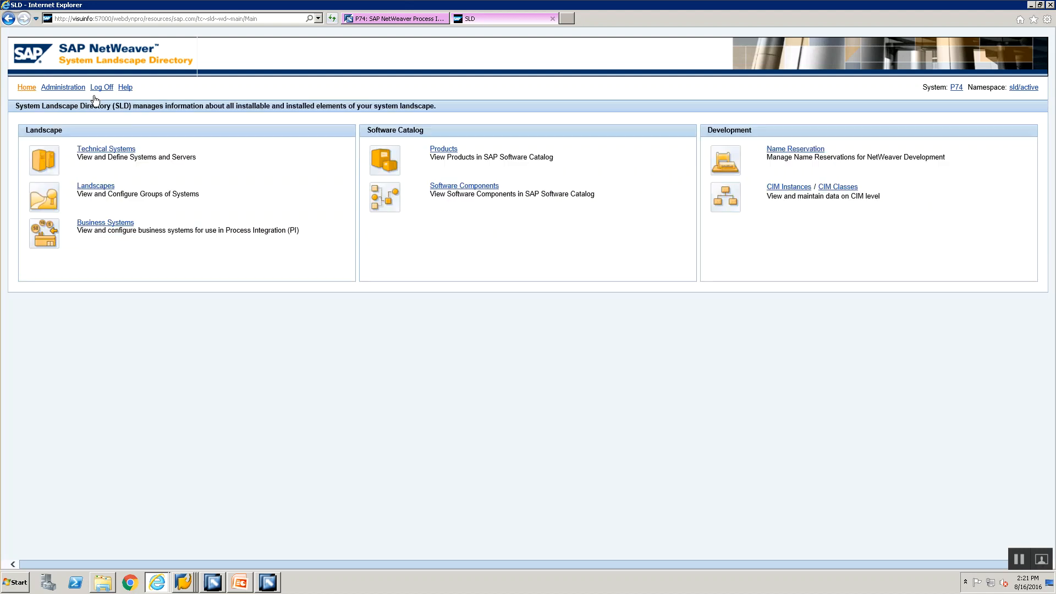
{"action": "left_click", "coordinate": [109, 150]}
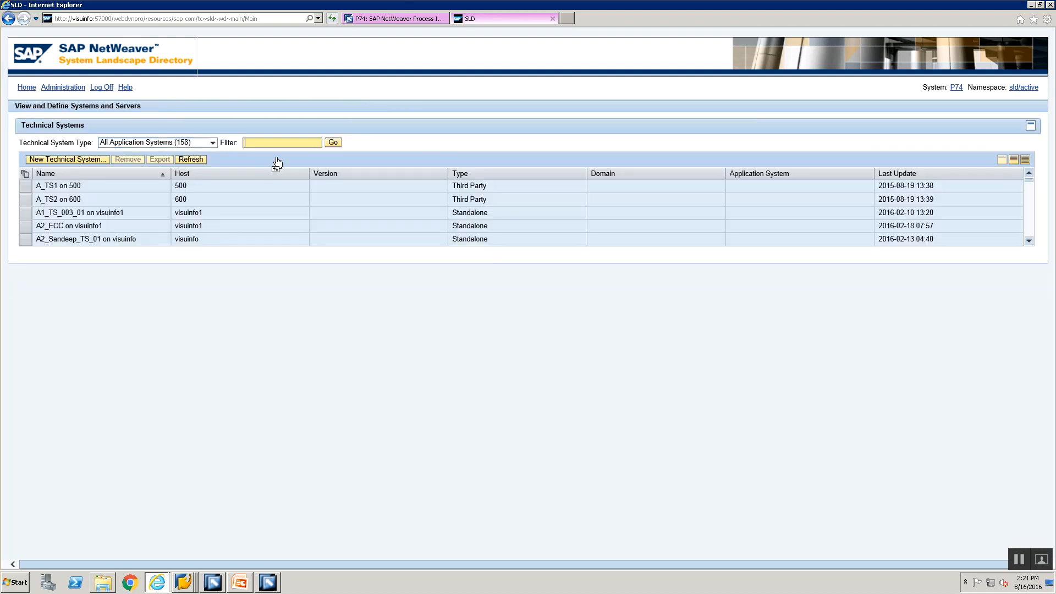
{"action": "type", "text": "EH5"}
{"action": "left_click", "coordinate": [333, 143]}
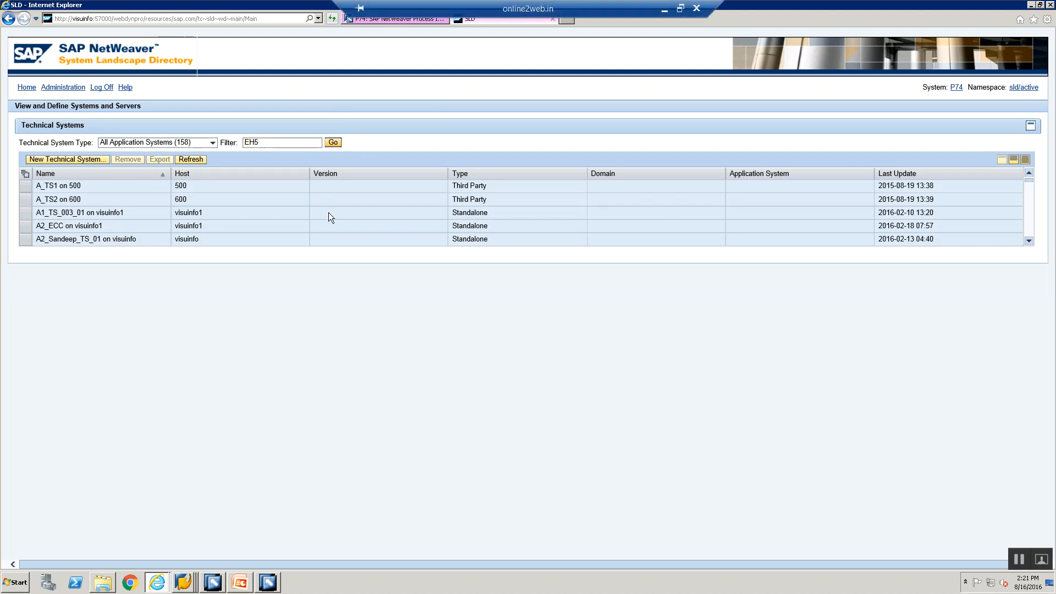
{"action": "left_click", "coordinate": [25, 199]}
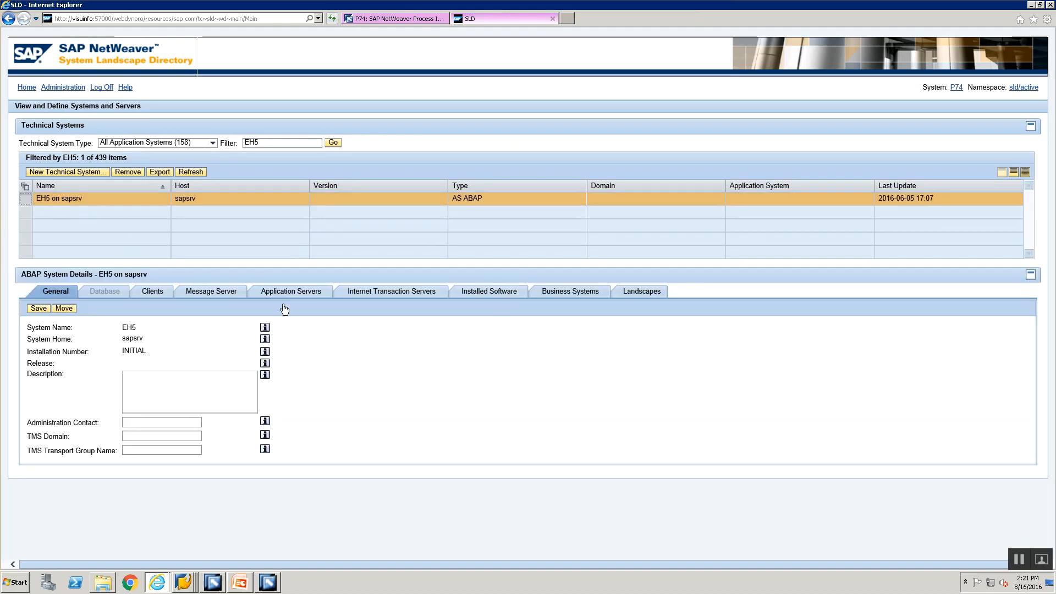
Step: Open business system EH5CLNT800's Integration tab and mark logical system ERPCLNT800
{"action": "left_click", "coordinate": [584, 295]}
{"action": "left_click", "coordinate": [54, 335]}
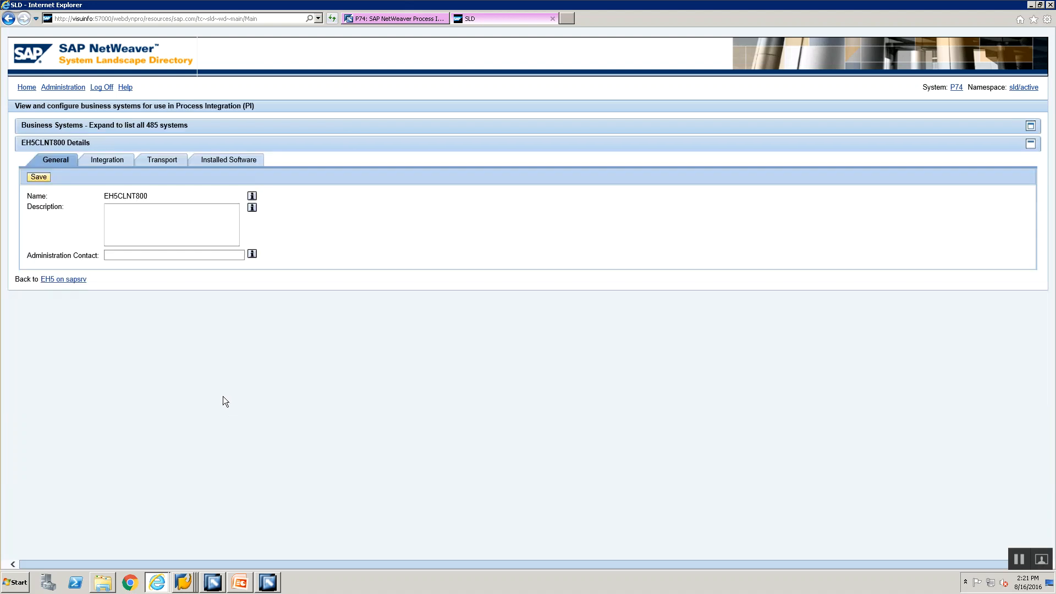
{"action": "left_click", "coordinate": [104, 162]}
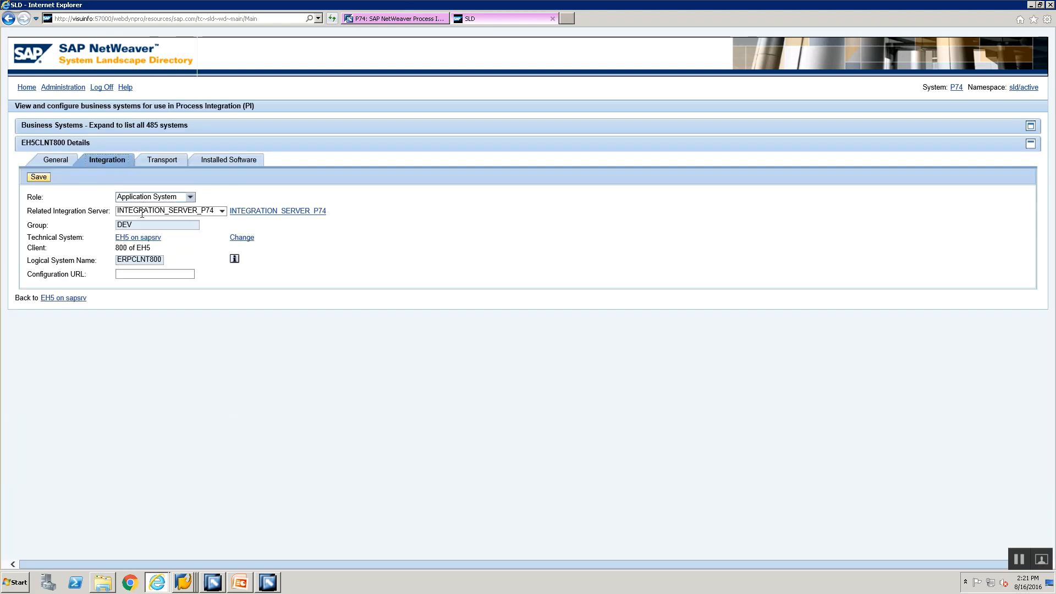
{"action": "left_click_drag", "start_coordinate": [122, 260], "coordinate": [166, 259]}
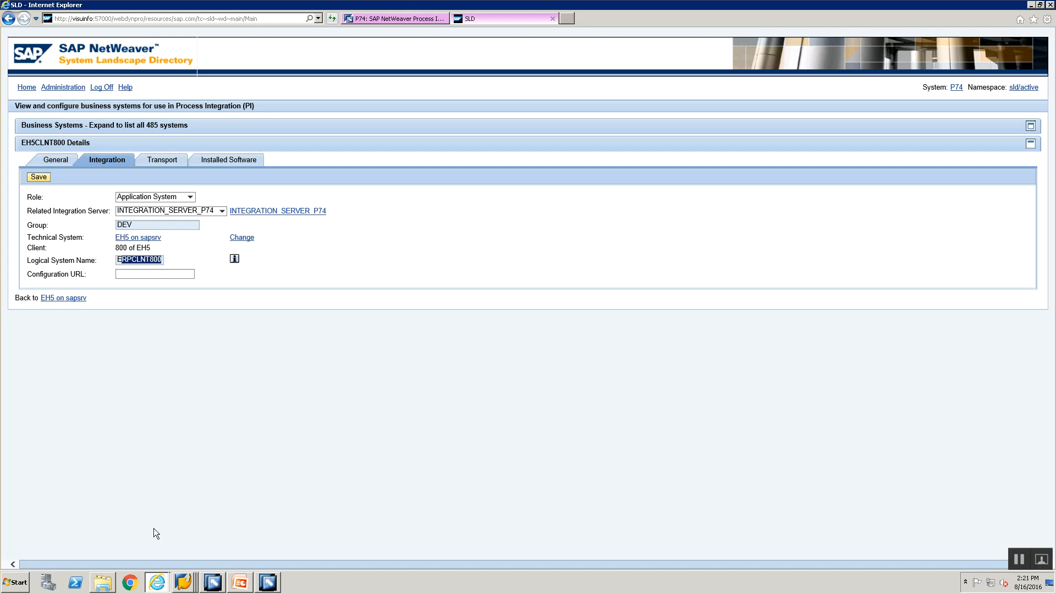
{"action": "key", "text": "alt+Tab"}
{"action": "key", "text": "alt+Tab"}
{"action": "key", "text": "alt+Tab"}
{"action": "key", "text": "alt+Tab"}
{"action": "key", "text": "alt+Tab"}
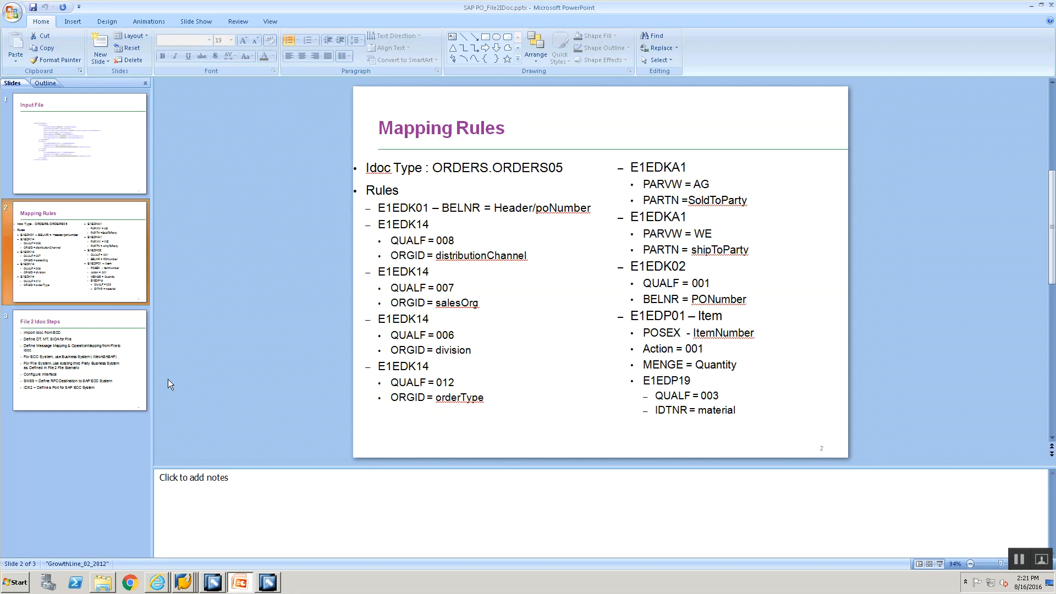
Step: Review the File 2 Idoc Steps slide, note the business system name in SLD, then return to Integration Builder
{"action": "left_click", "coordinate": [69, 360]}
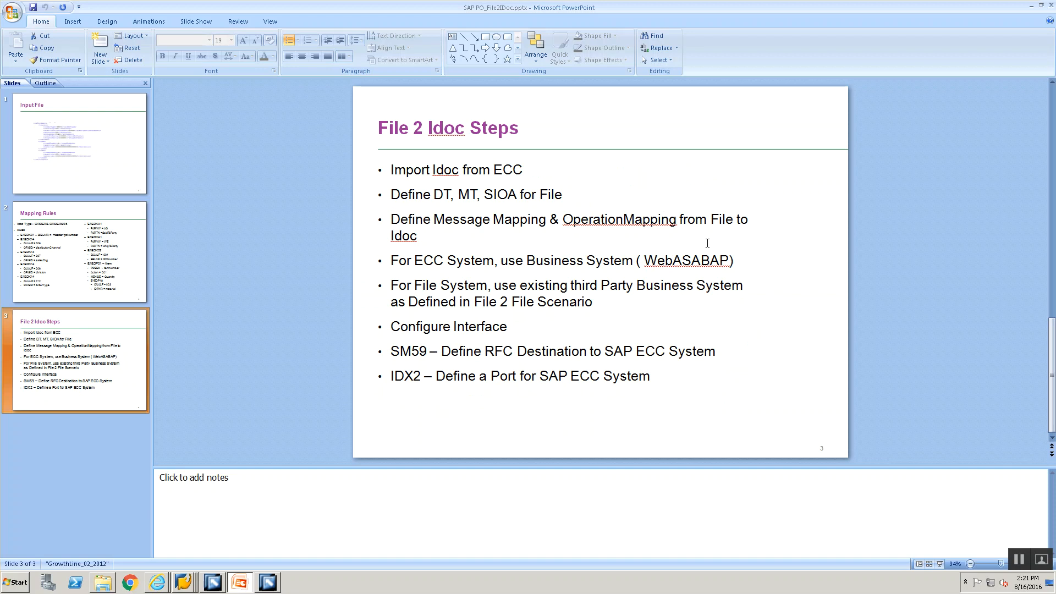
{"action": "key", "text": "alt+Tab"}
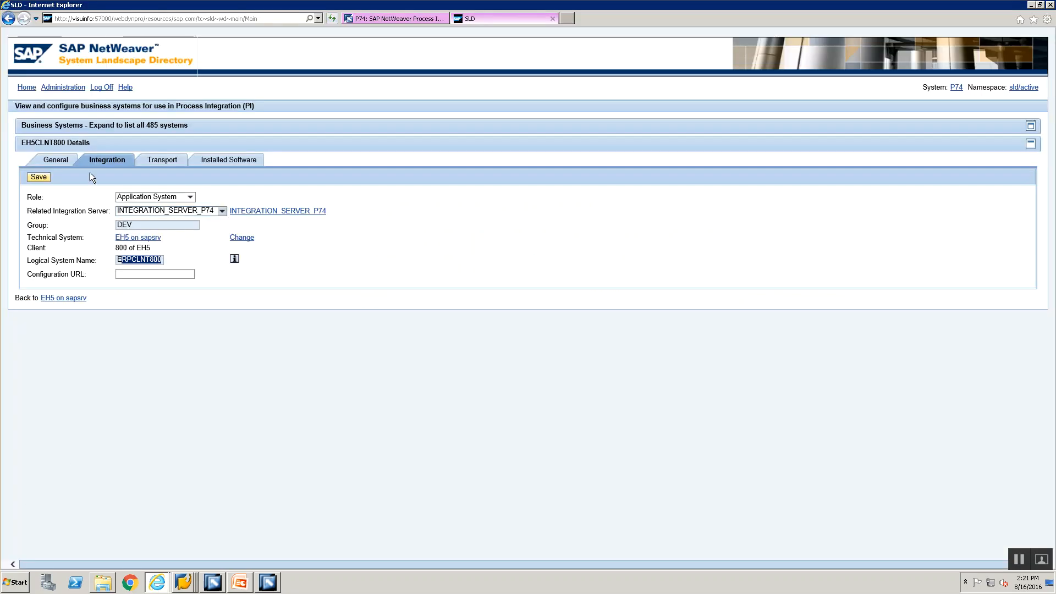
{"action": "left_click_drag", "start_coordinate": [21, 142], "coordinate": [41, 142]}
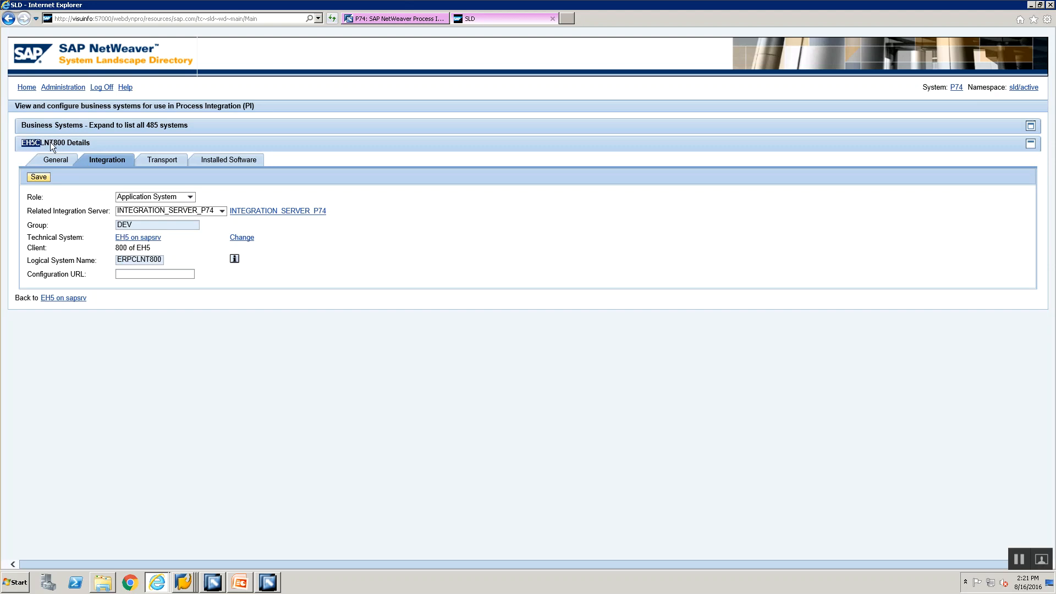
{"action": "left_click", "coordinate": [217, 581]}
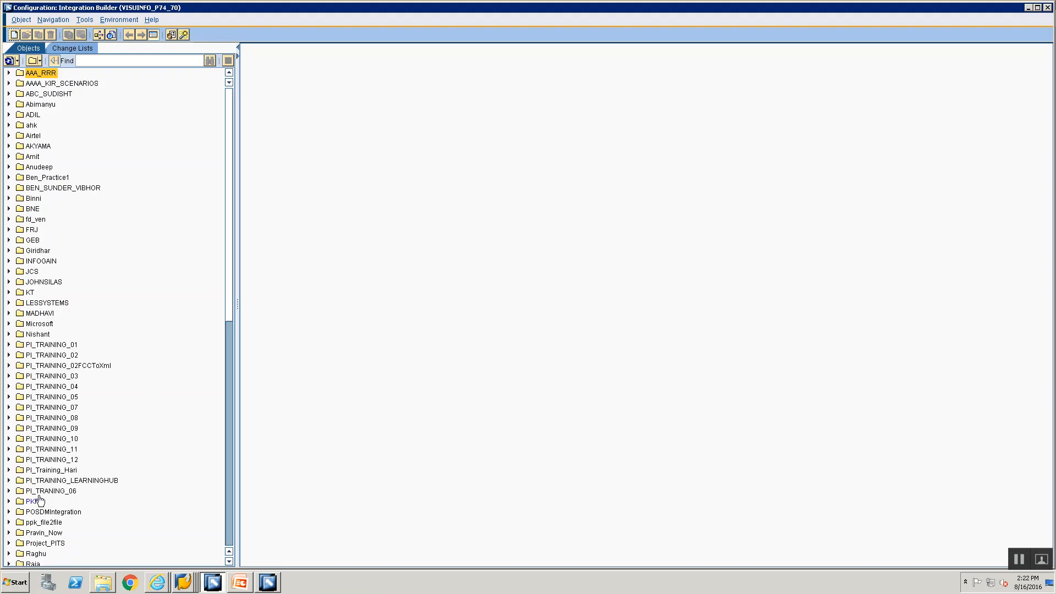
Step: Browse the folder tree and expand the business systems list to look through it
{"action": "scroll", "coordinate": [40, 500], "scroll_direction": "down", "scroll_amount": 2}
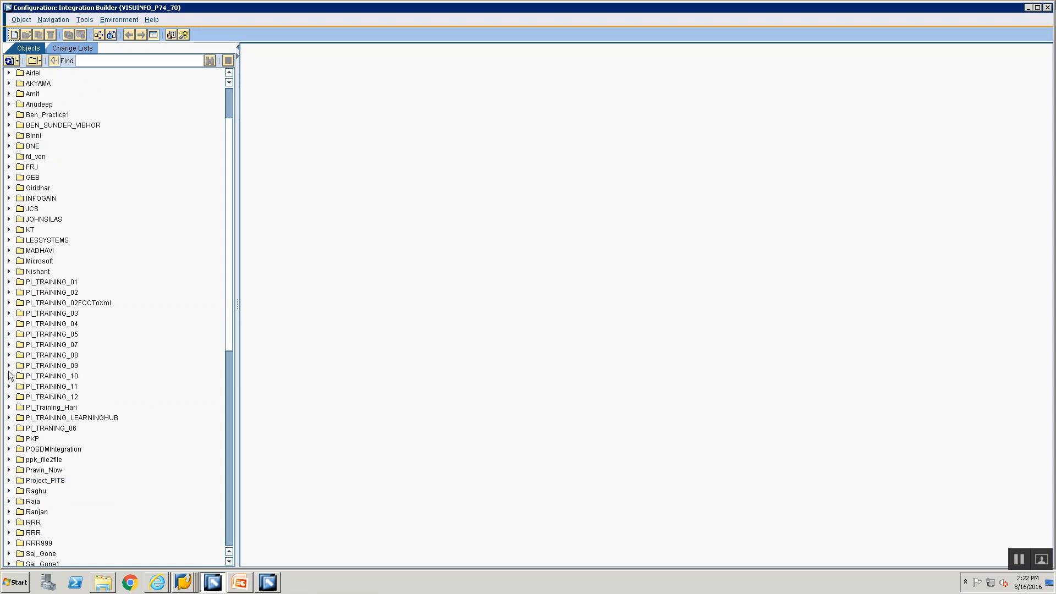
{"action": "left_click", "coordinate": [9, 376]}
{"action": "left_click", "coordinate": [8, 376]}
{"action": "scroll", "coordinate": [13, 406], "scroll_direction": "down", "scroll_amount": 13}
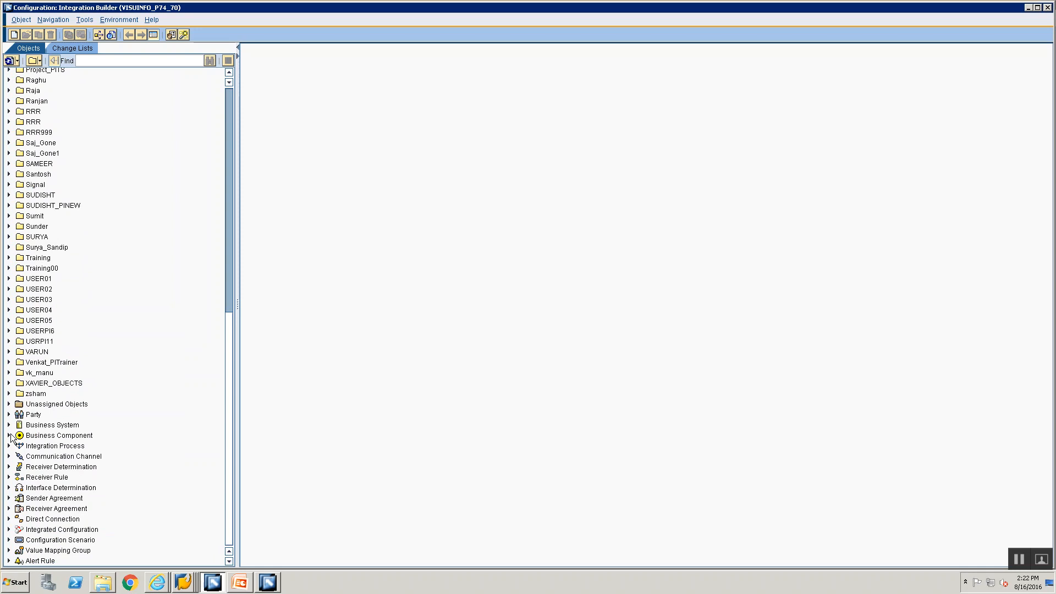
{"action": "left_click", "coordinate": [9, 424]}
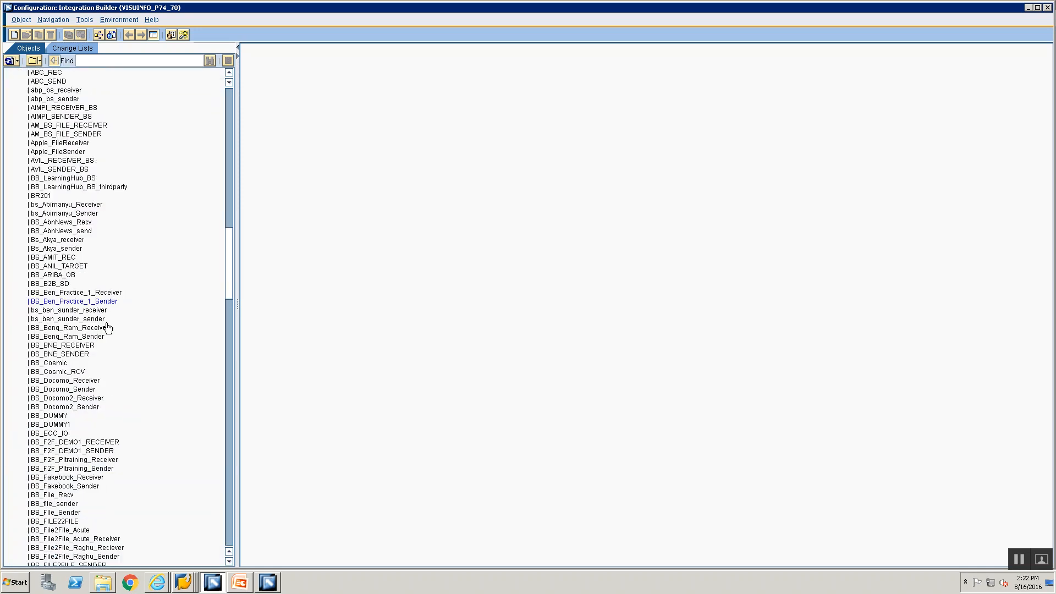
{"action": "scroll", "coordinate": [107, 328], "scroll_direction": "down", "scroll_amount": 20}
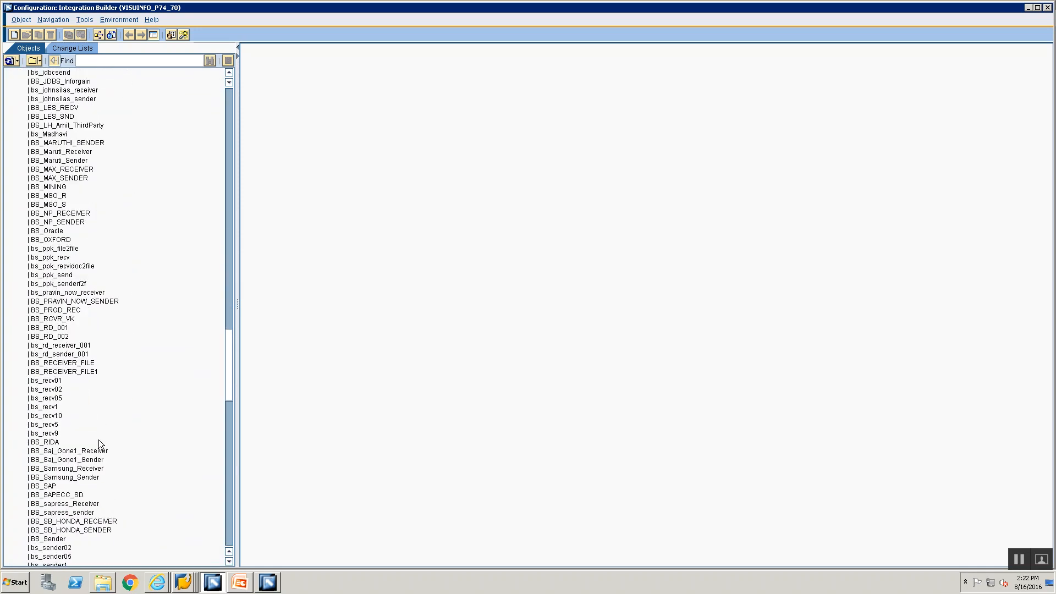
{"action": "scroll", "coordinate": [100, 443], "scroll_direction": "down", "scroll_amount": 6}
{"action": "scroll", "coordinate": [99, 445], "scroll_direction": "down", "scroll_amount": 16}
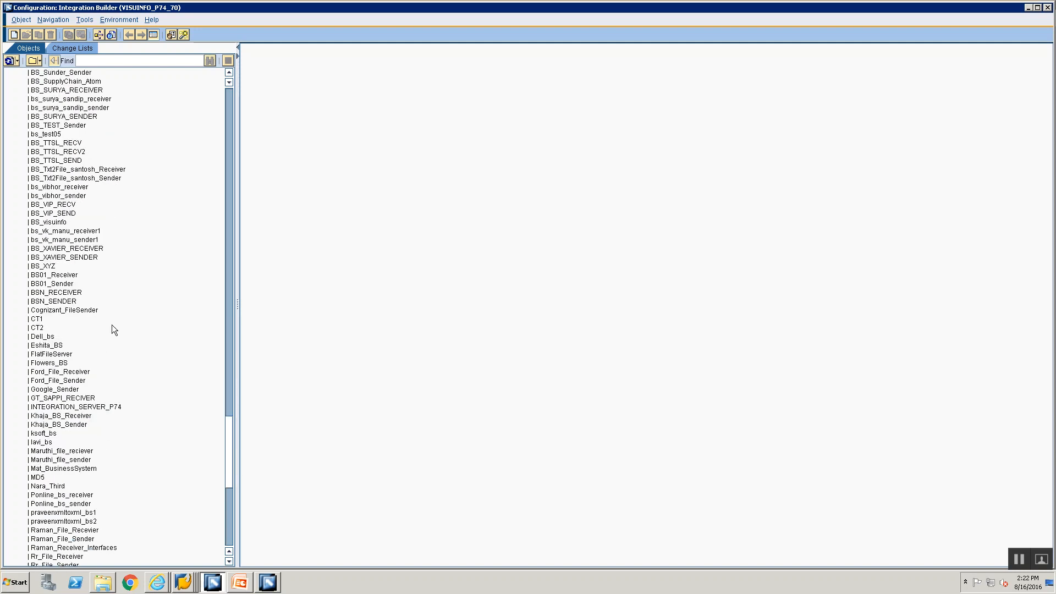
{"action": "scroll", "coordinate": [94, 431], "scroll_direction": "down", "scroll_amount": 5}
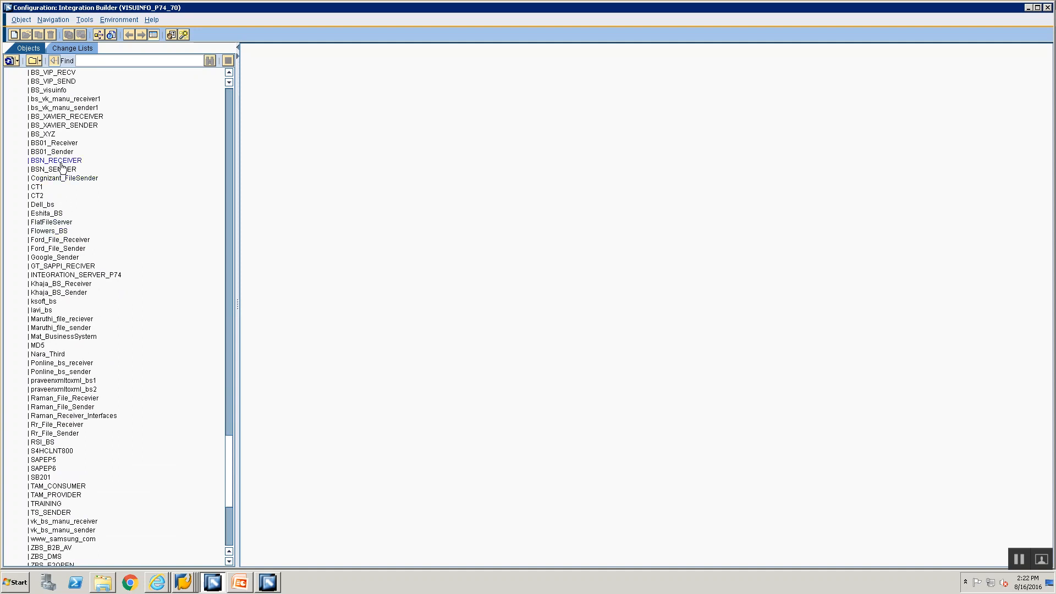
{"action": "scroll", "coordinate": [68, 177], "scroll_direction": "up", "scroll_amount": 1}
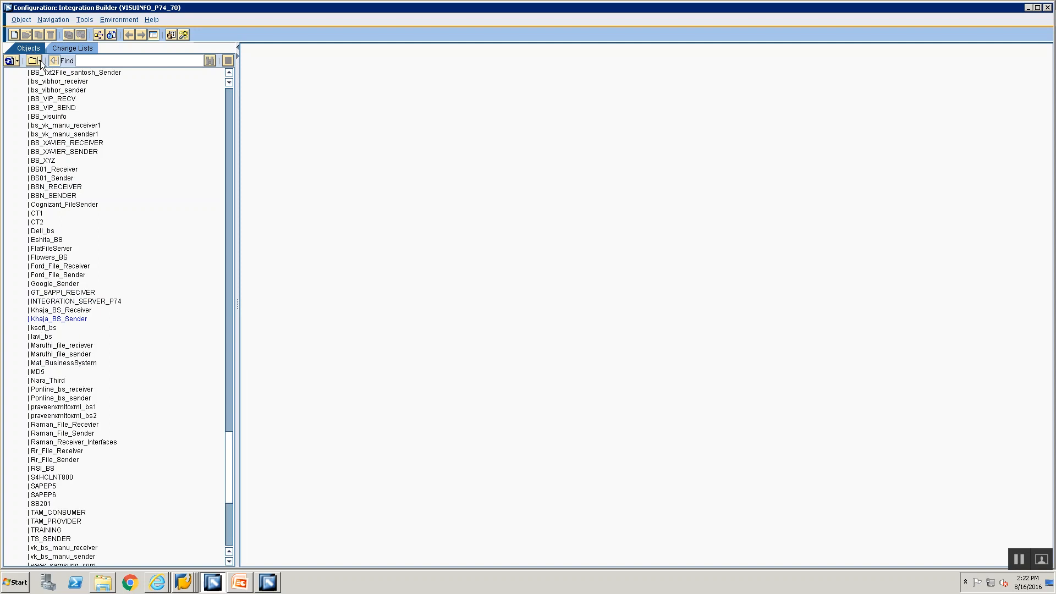
Step: Switch to Object View, expand Communication Component Without Party > Business System, and select EH5CLNT800
{"action": "left_click", "coordinate": [40, 62]}
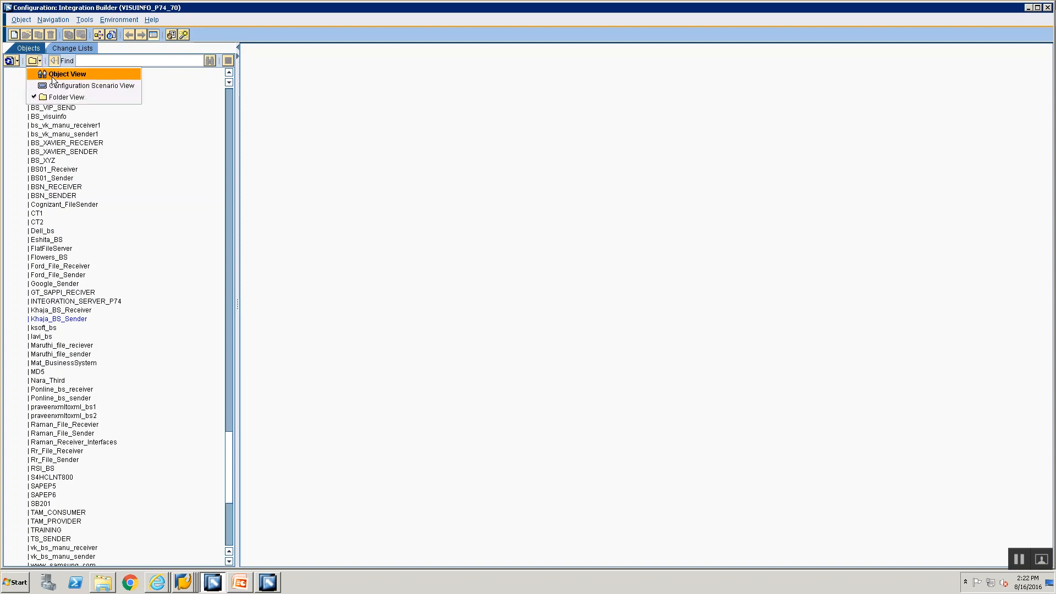
{"action": "left_click", "coordinate": [51, 75]}
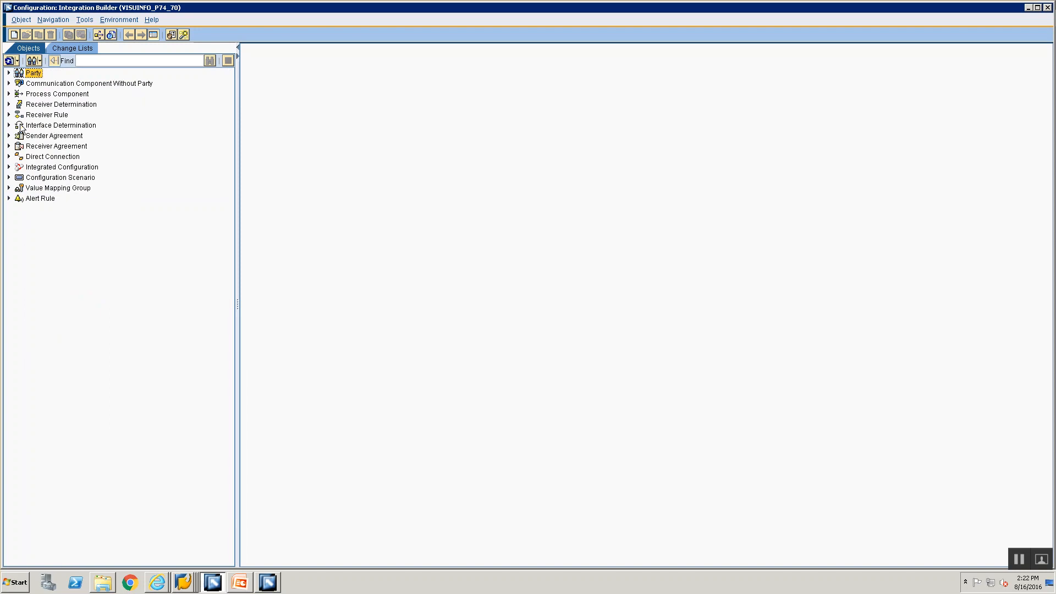
{"action": "left_click", "coordinate": [41, 62]}
{"action": "left_click", "coordinate": [52, 75]}
{"action": "left_click", "coordinate": [8, 83]}
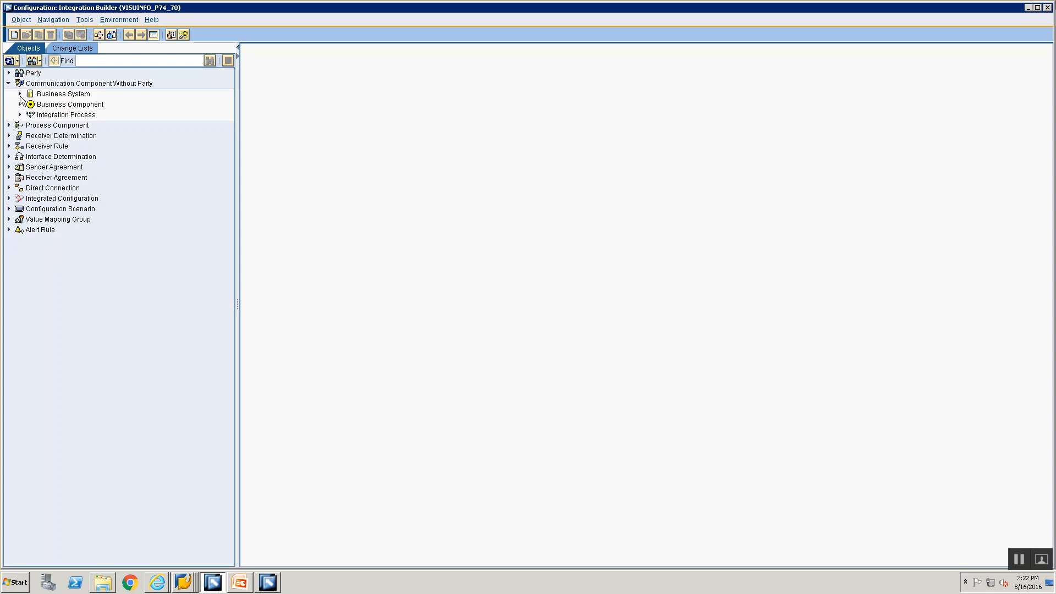
{"action": "left_click", "coordinate": [20, 95]}
{"action": "scroll", "coordinate": [103, 325], "scroll_direction": "down", "scroll_amount": 20}
{"action": "scroll", "coordinate": [100, 319], "scroll_direction": "down", "scroll_amount": 20}
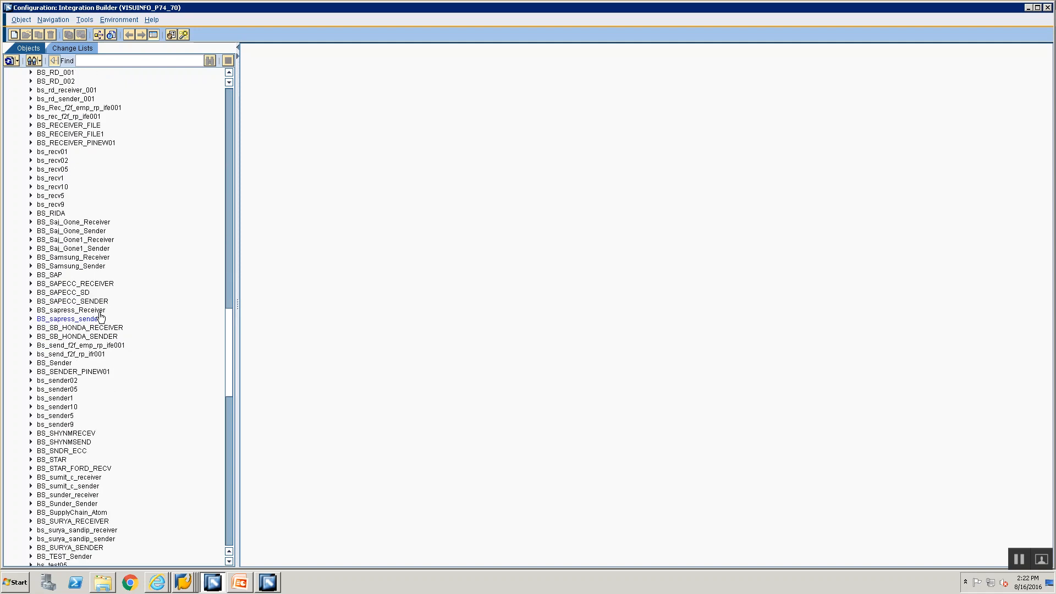
{"action": "scroll", "coordinate": [114, 315], "scroll_direction": "up", "scroll_amount": 1}
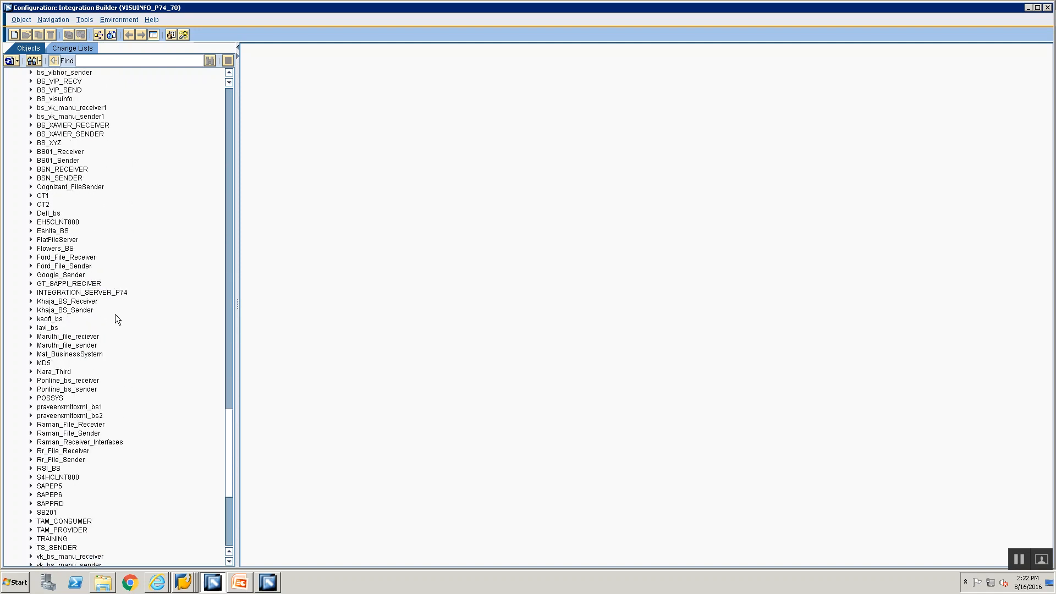
{"action": "left_click", "coordinate": [39, 225]}
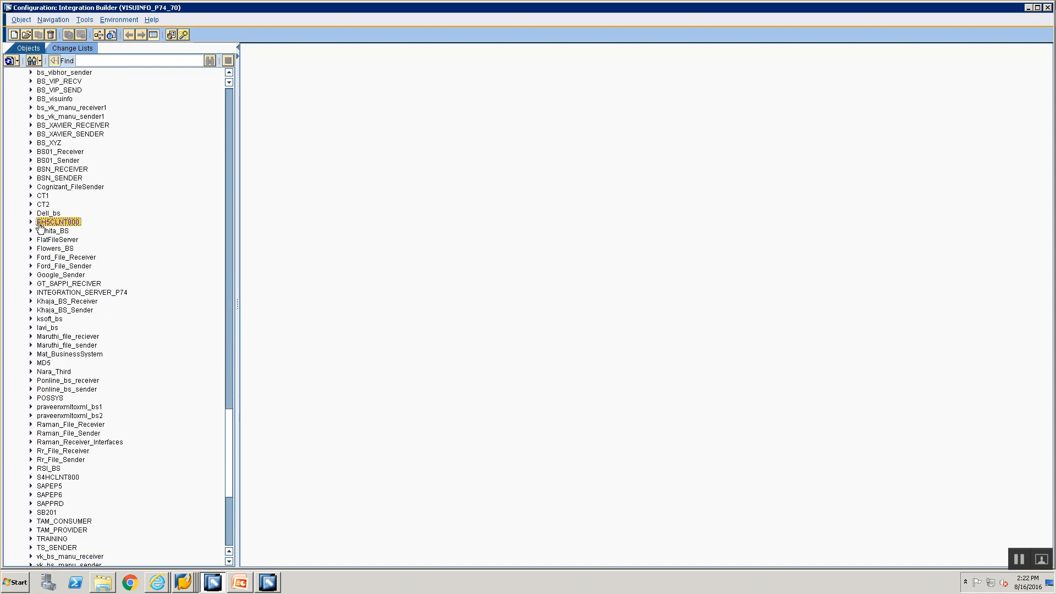
Step: Use Move to Folder on EH5CLNT800, choose Training00 as the target, and apply
{"action": "right_click", "coordinate": [39, 223]}
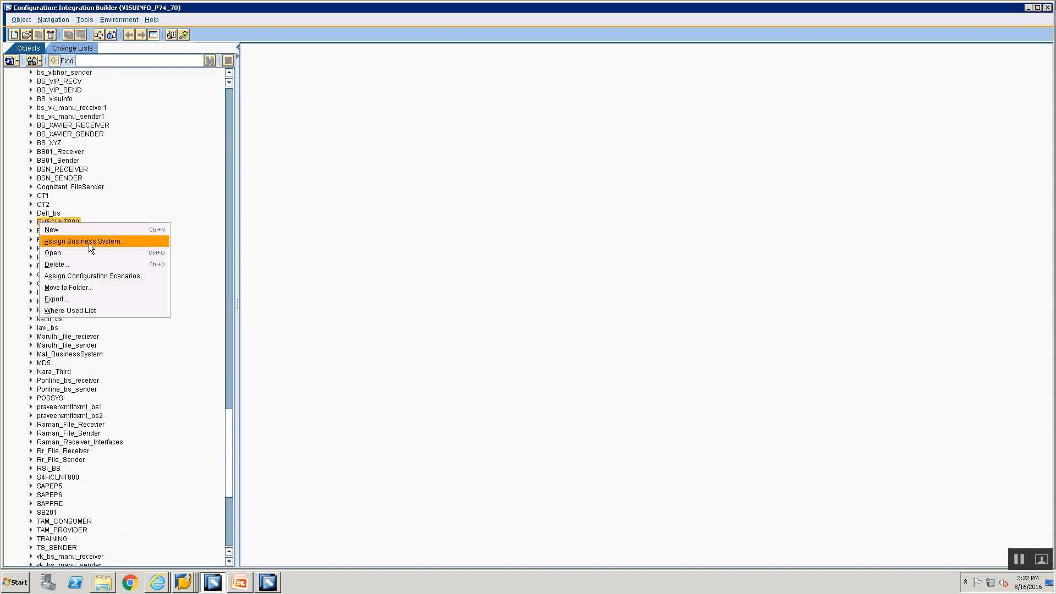
{"action": "left_click", "coordinate": [86, 290]}
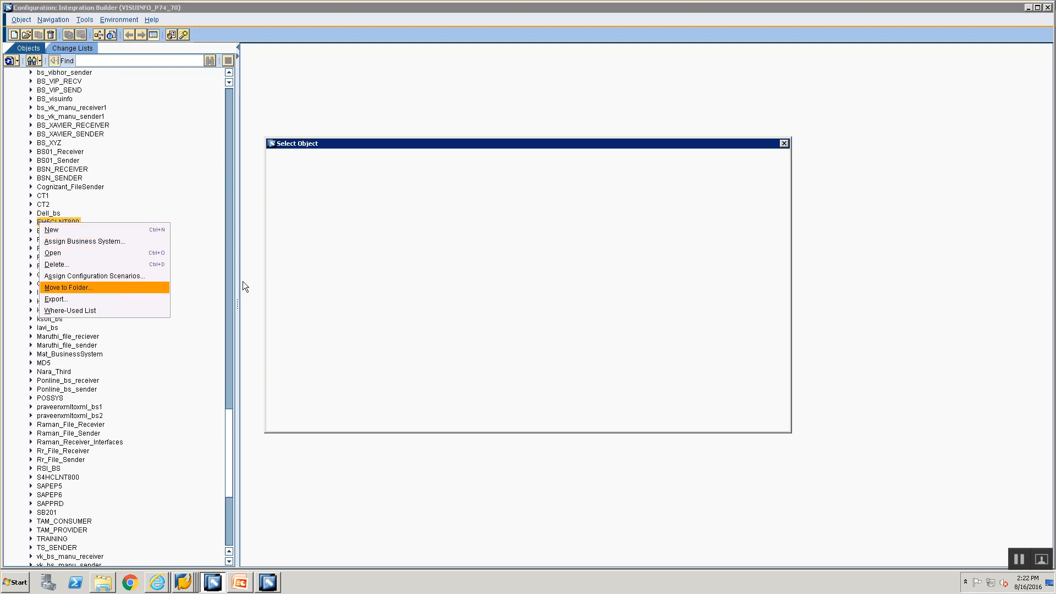
{"action": "scroll", "coordinate": [324, 337], "scroll_direction": "down", "scroll_amount": 7}
{"action": "scroll", "coordinate": [324, 338], "scroll_direction": "down", "scroll_amount": 10}
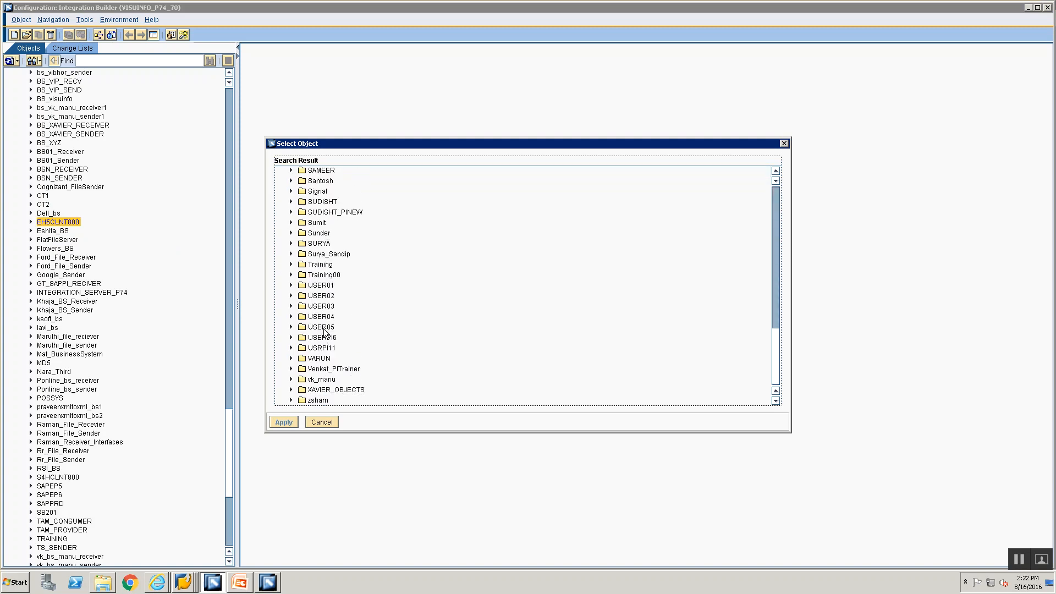
{"action": "left_click", "coordinate": [323, 273]}
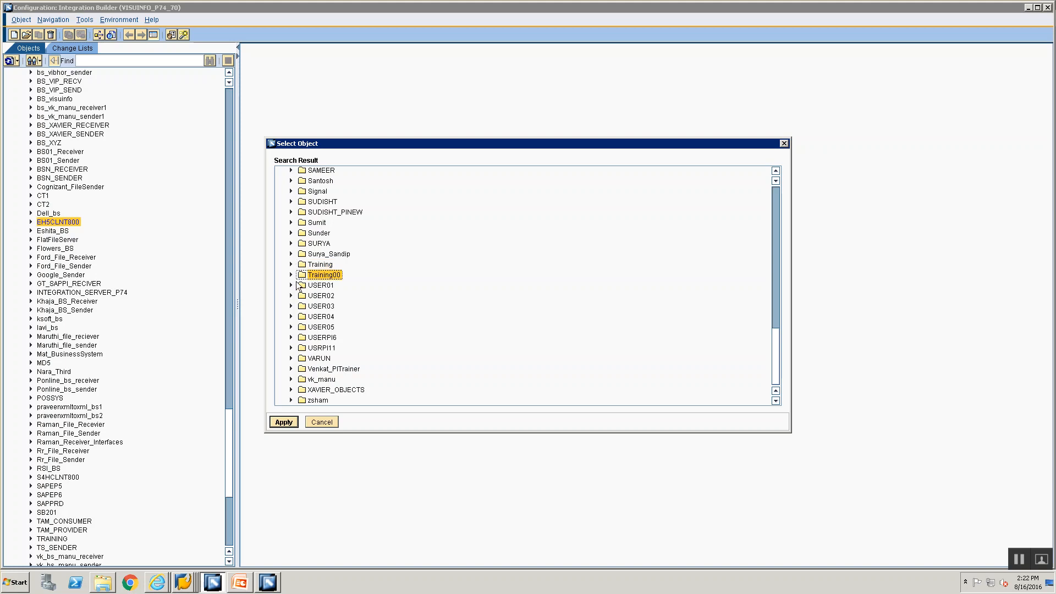
{"action": "left_click", "coordinate": [291, 274]}
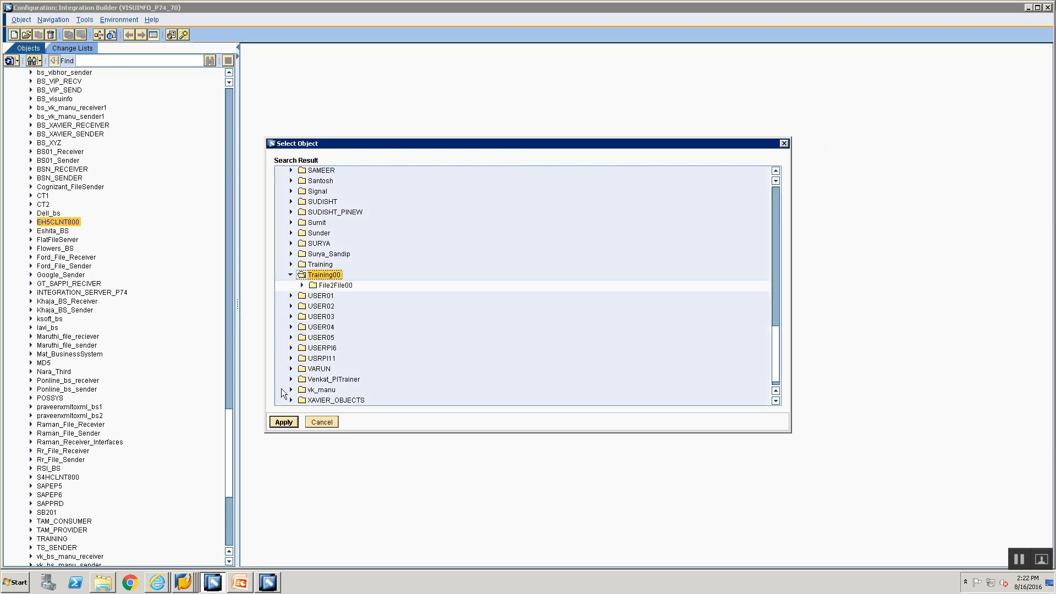
{"action": "left_click", "coordinate": [282, 422]}
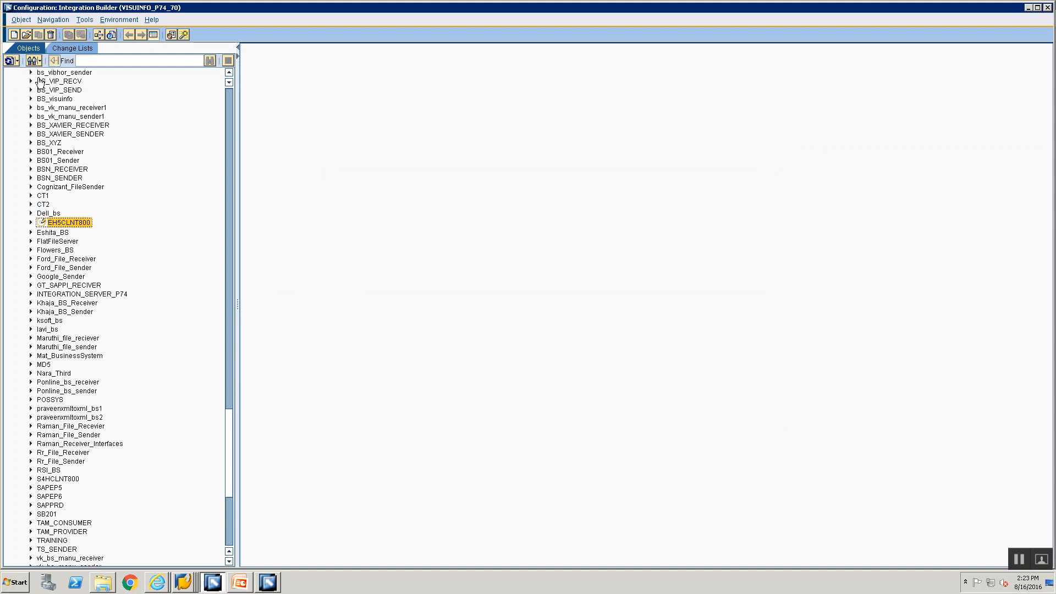
Step: Switch back to Folder View and expand Training00 to confirm EH5CLNT800 is inside
{"action": "left_click", "coordinate": [37, 62]}
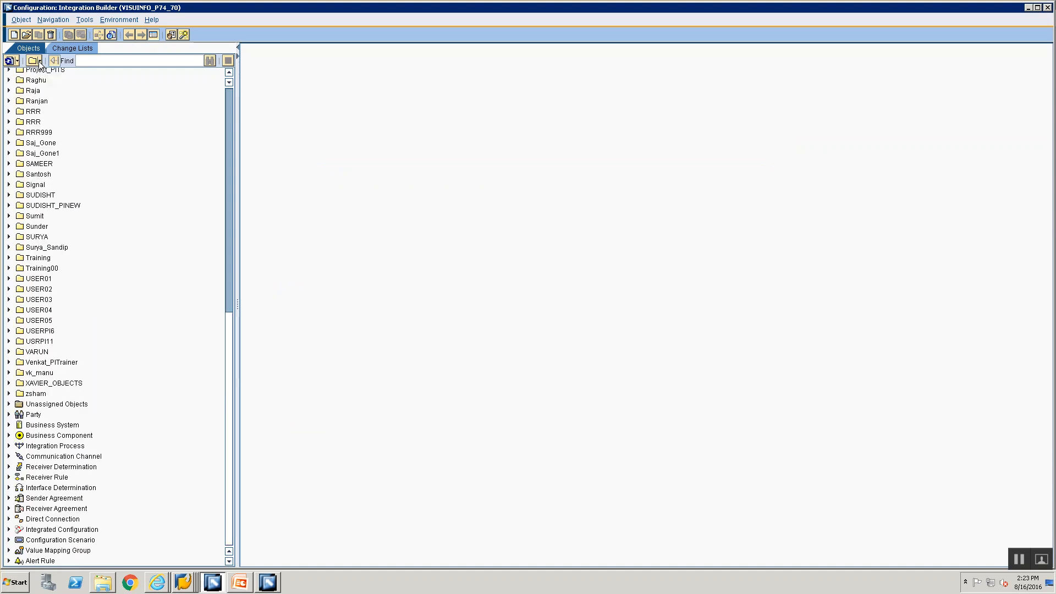
{"action": "left_click", "coordinate": [40, 61]}
{"action": "left_click", "coordinate": [40, 62]}
{"action": "left_click", "coordinate": [40, 61]}
{"action": "left_click", "coordinate": [25, 269]}
{"action": "left_click", "coordinate": [8, 268]}
{"action": "left_click", "coordinate": [9, 258]}
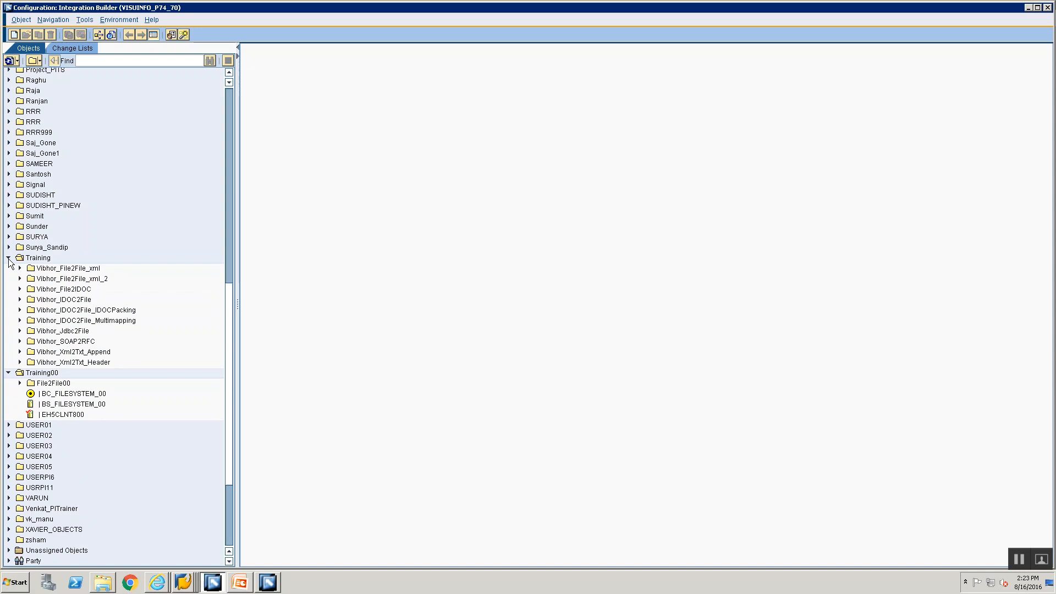
{"action": "left_click", "coordinate": [8, 258]}
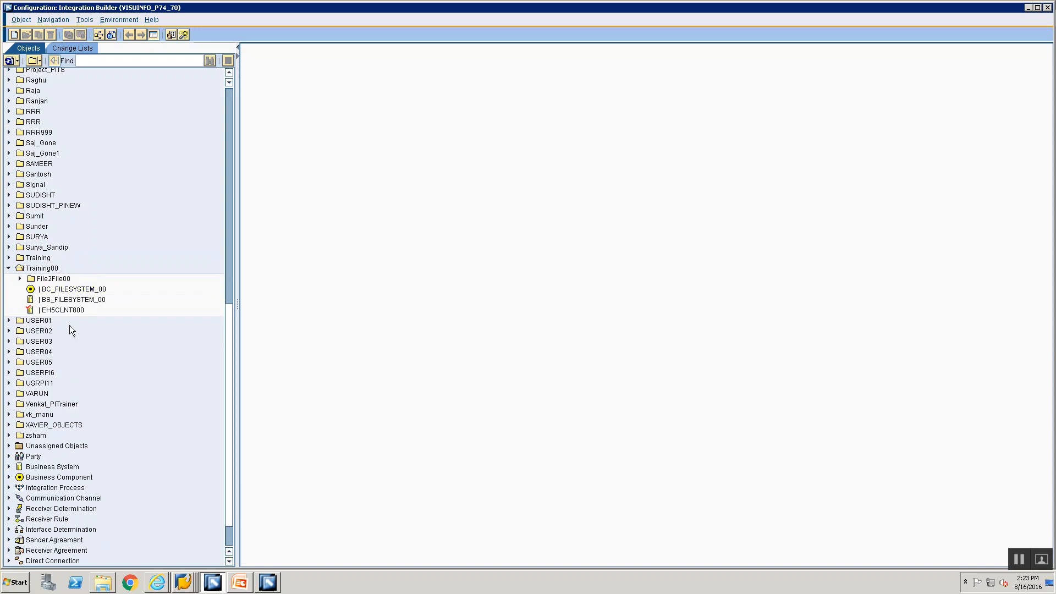
{"action": "left_click", "coordinate": [61, 310]}
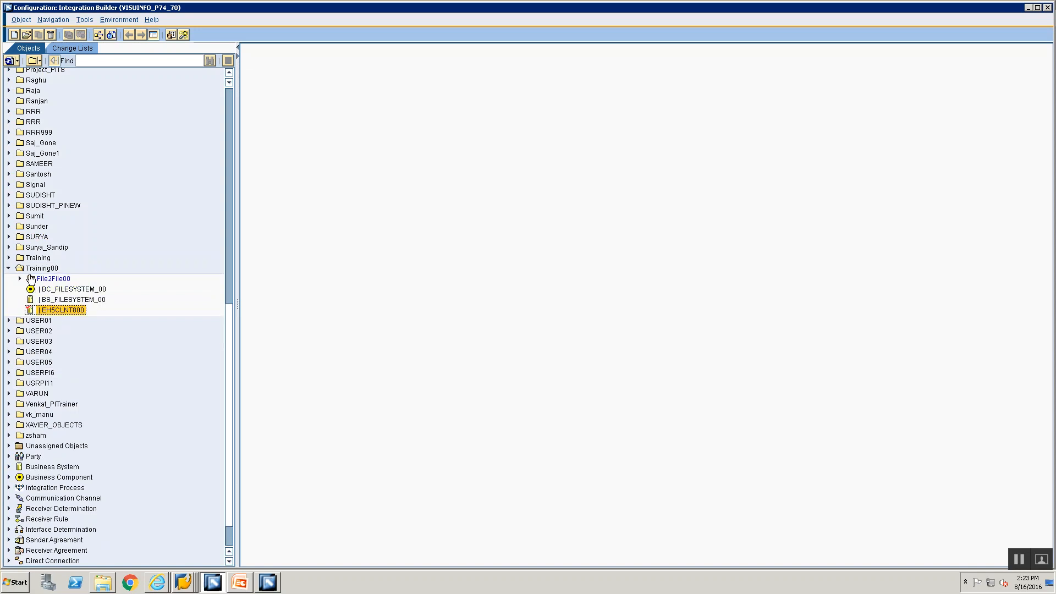
Step: Create a new subfolder under Training00 and type the name File2IDoc
{"action": "right_click", "coordinate": [33, 269]}
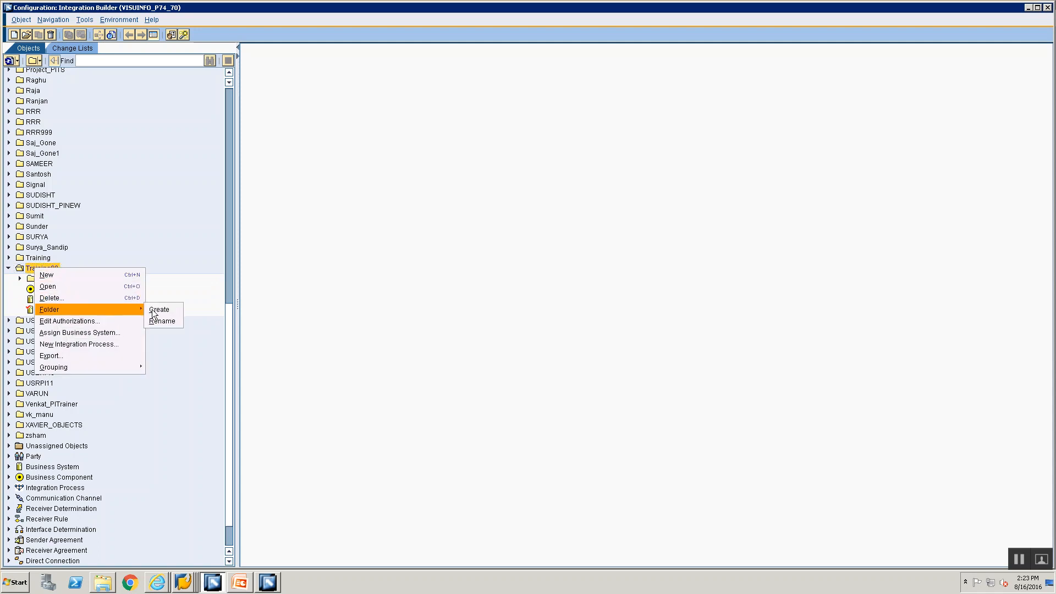
{"action": "left_click", "coordinate": [154, 310]}
{"action": "type", "text": "File2IDoc00"}
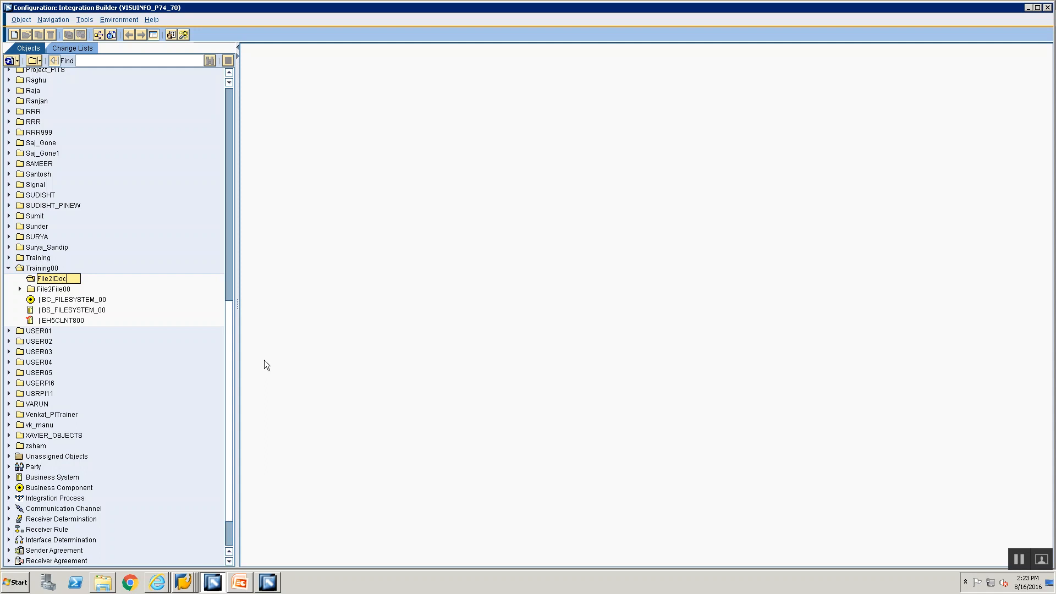
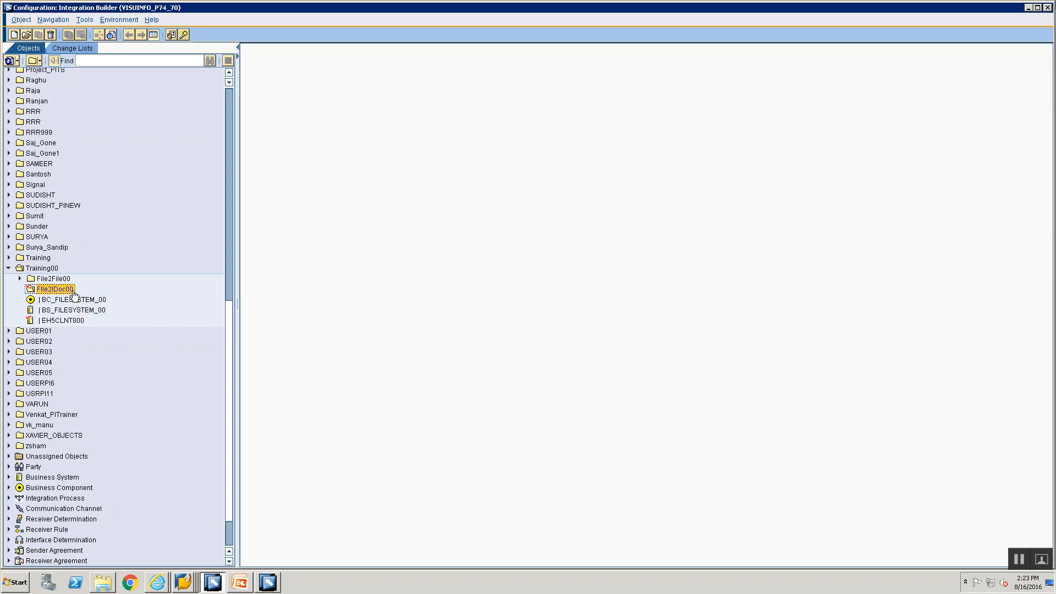
Step: Start a new communication channel in File2IDoc00 with BS_FILESYSTEM_00 as its communication component
{"action": "right_click", "coordinate": [75, 295]}
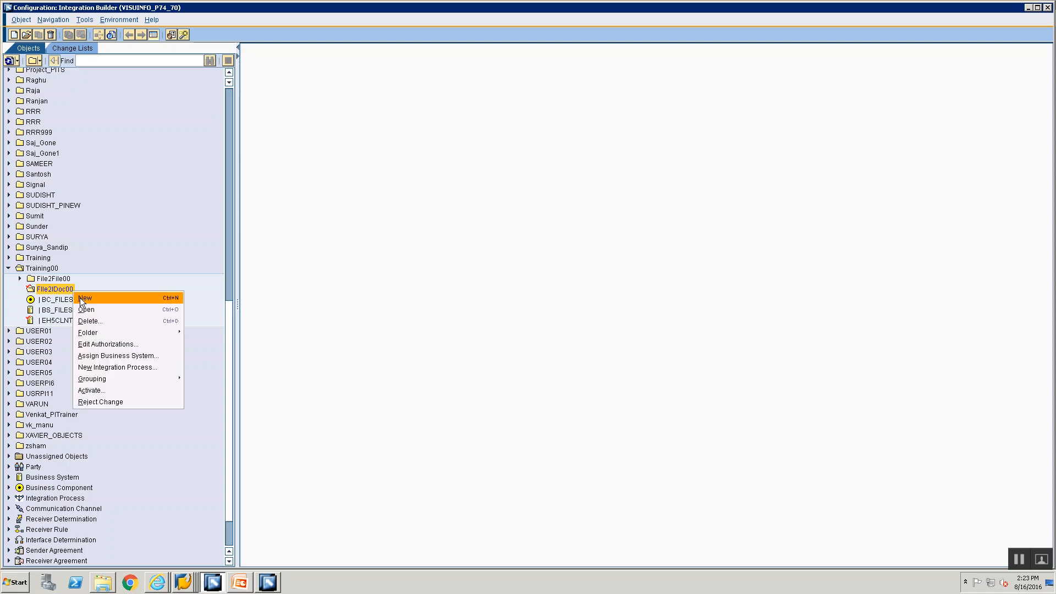
{"action": "left_click", "coordinate": [83, 299]}
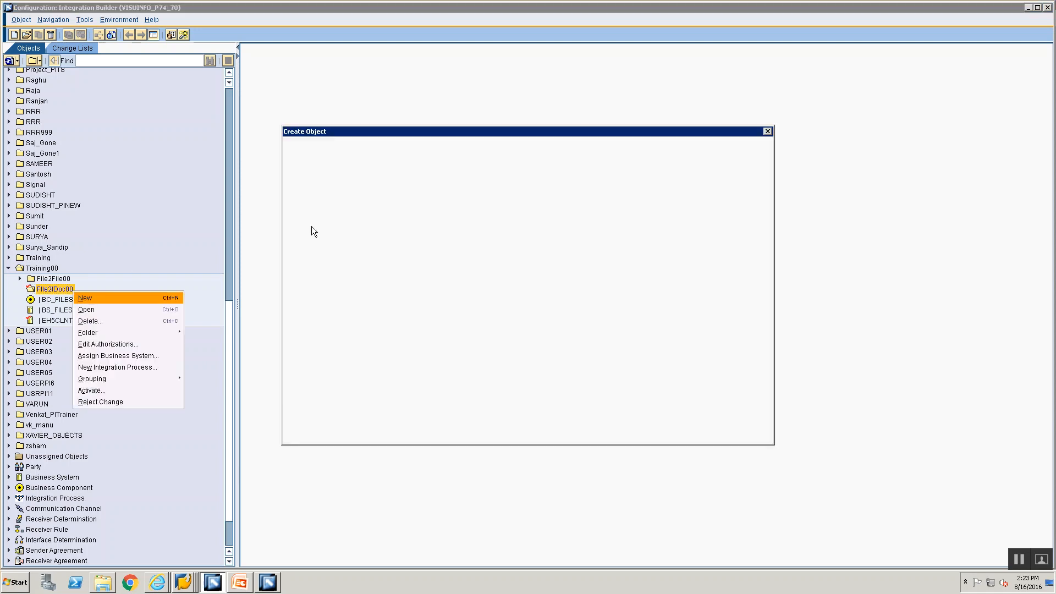
{"action": "left_click", "coordinate": [342, 195]}
{"action": "left_click", "coordinate": [554, 171]}
{"action": "type", "text": "BS_FI_E"}
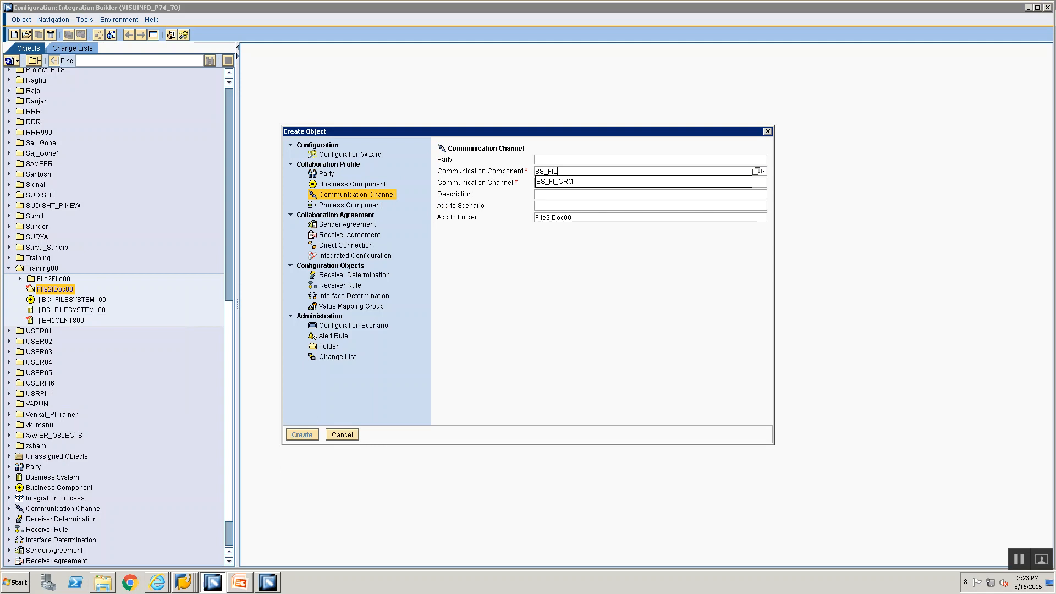
{"action": "type", "text": "SYSTEM_00"}
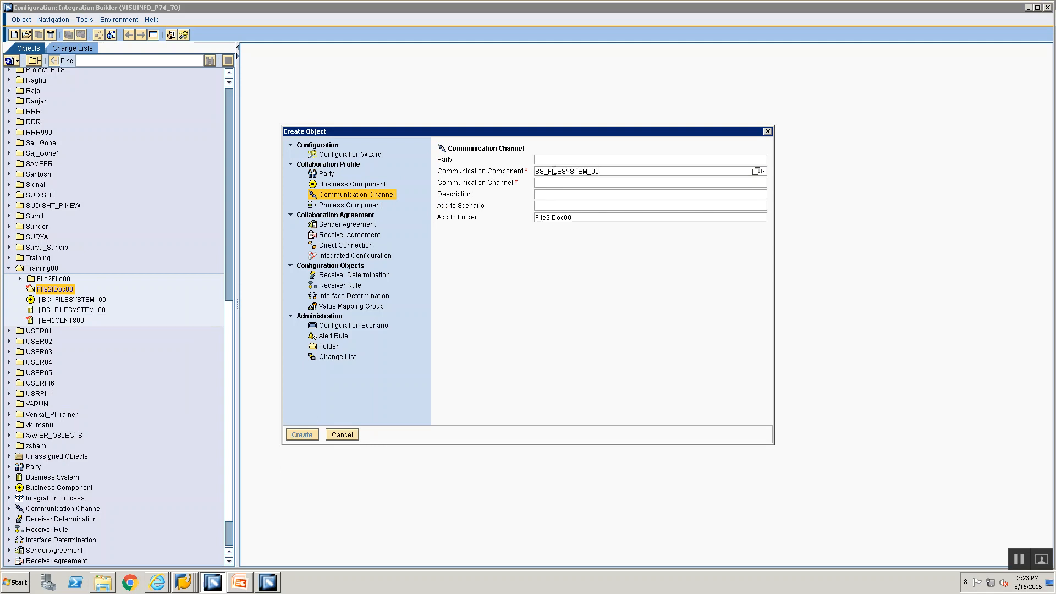
{"action": "left_click", "coordinate": [757, 172]}
{"action": "left_click", "coordinate": [293, 258]}
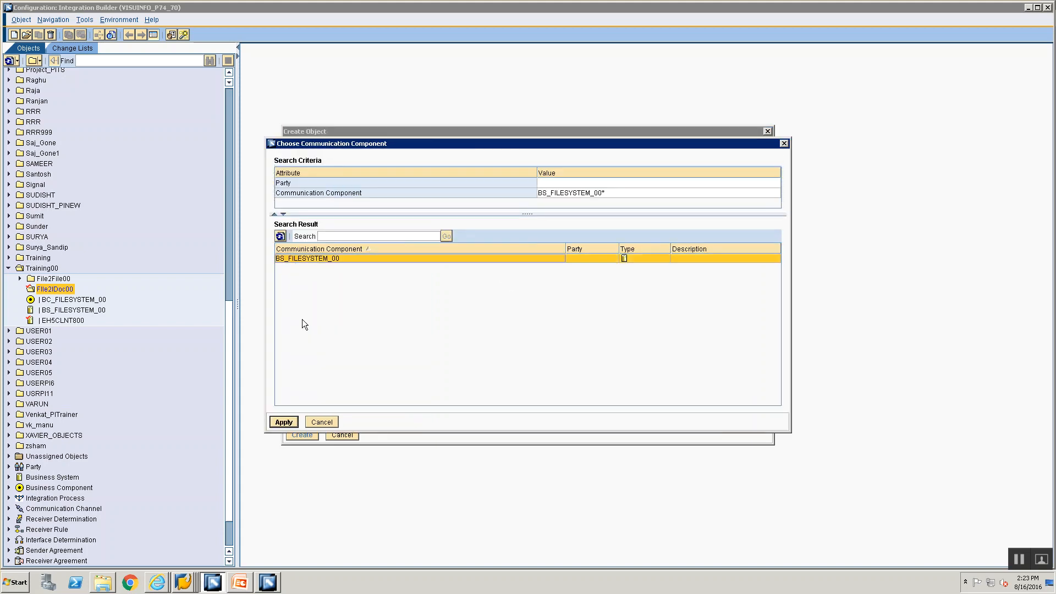
{"action": "left_click", "coordinate": [285, 422]}
Step: Name the channel CC_File2IDoc_File_Sender_00 and create it
{"action": "left_click", "coordinate": [594, 184]}
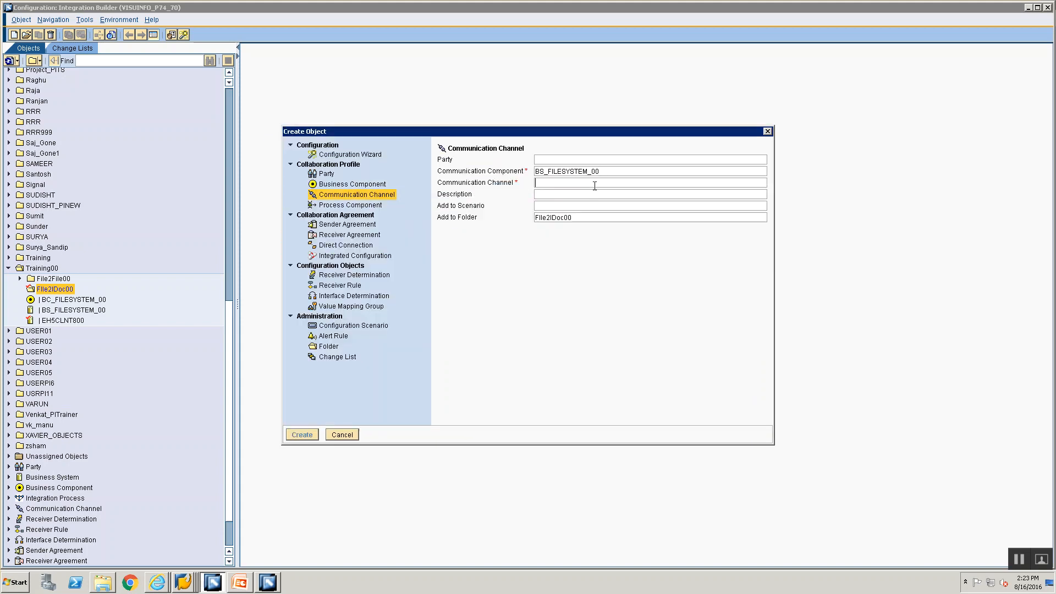
{"action": "type", "text": "CC_File2IDoc_File_Sender_00"}
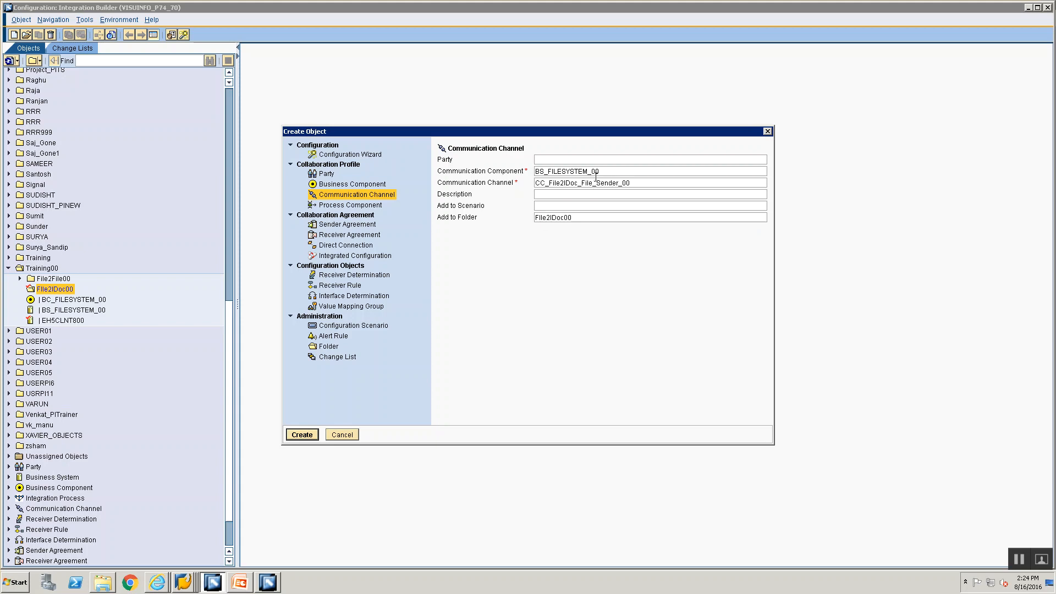
{"action": "left_click", "coordinate": [298, 434]}
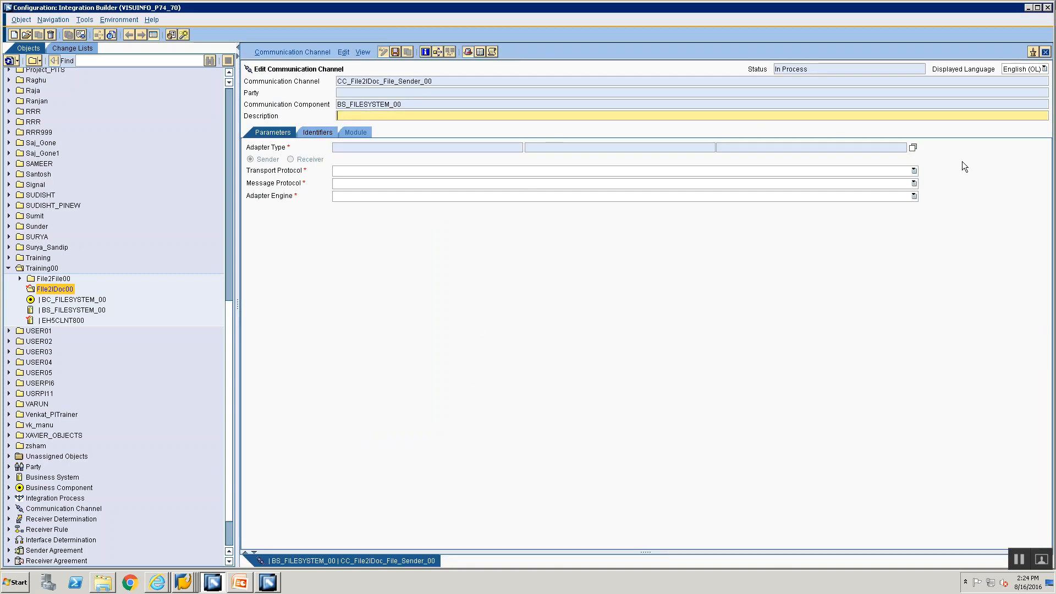
Step: Set the channel's adapter type to File
{"action": "left_click", "coordinate": [913, 147]}
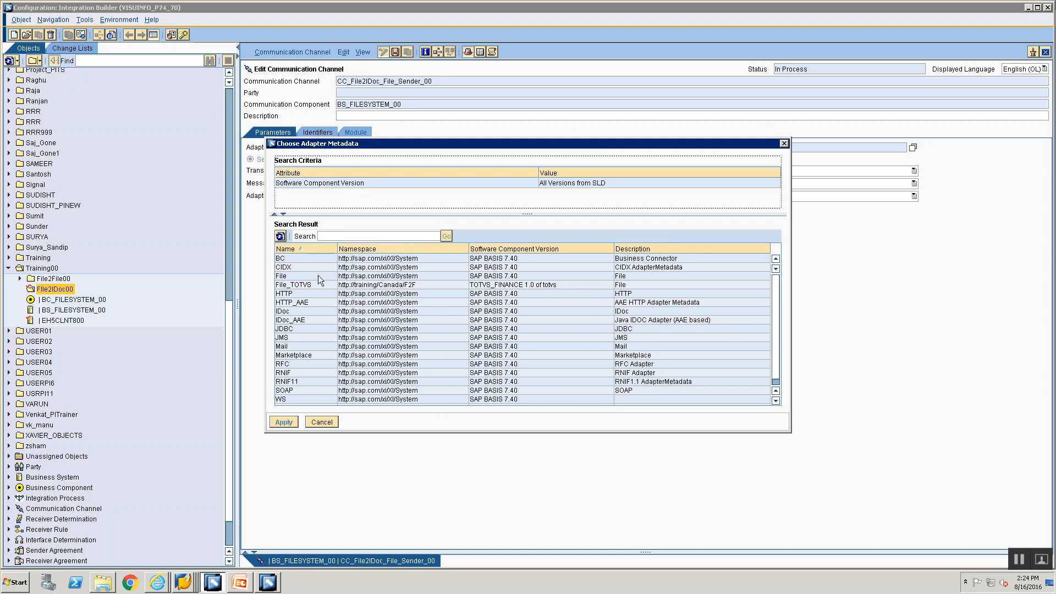
{"action": "left_click", "coordinate": [318, 275]}
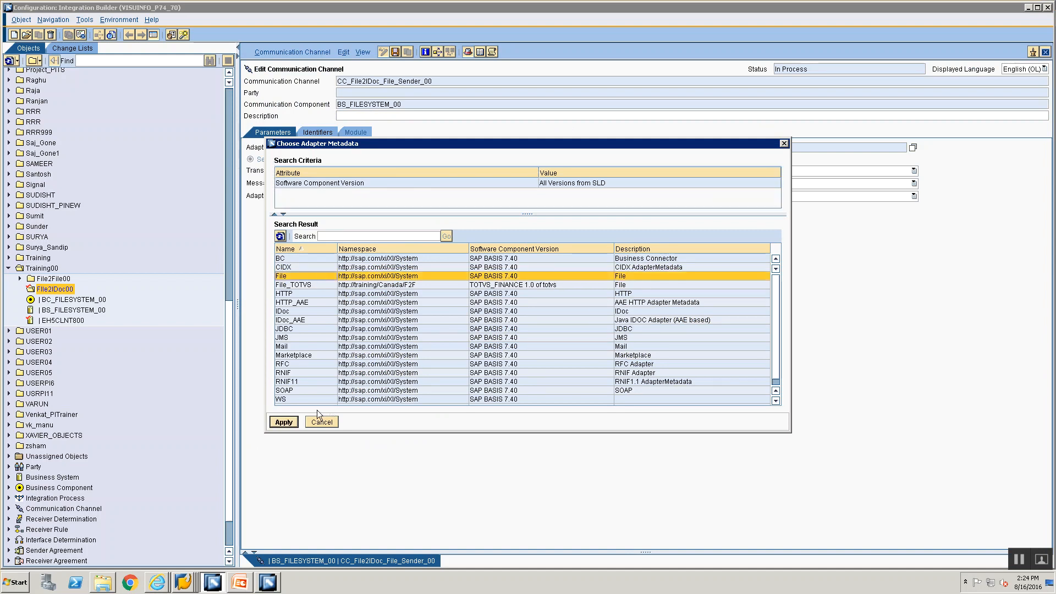
{"action": "left_click", "coordinate": [291, 421]}
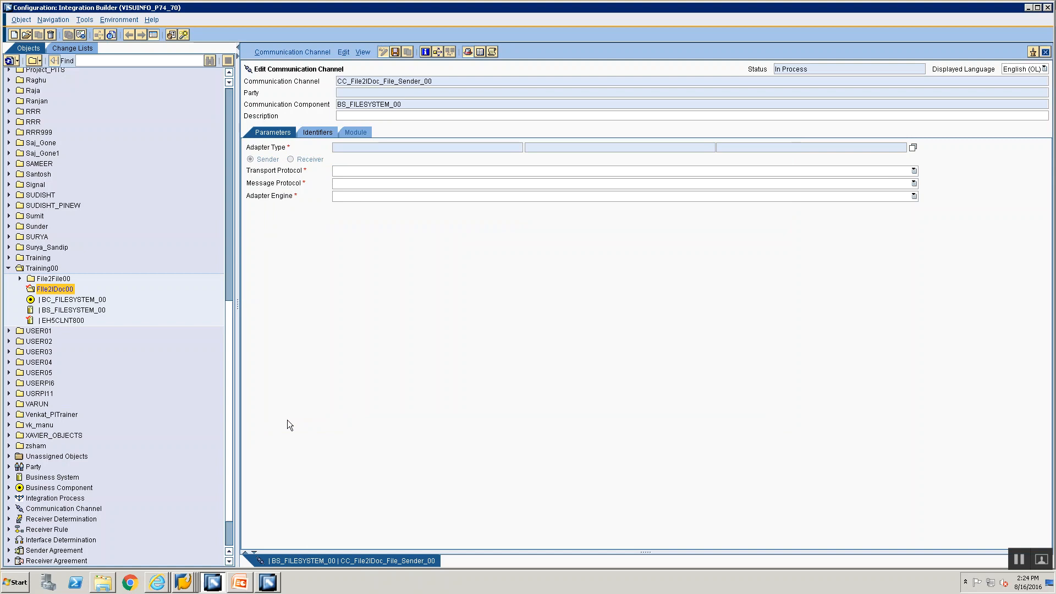
Step: Glance at the SAP logon window, then return to the channel editor
{"action": "left_click", "coordinate": [184, 582]}
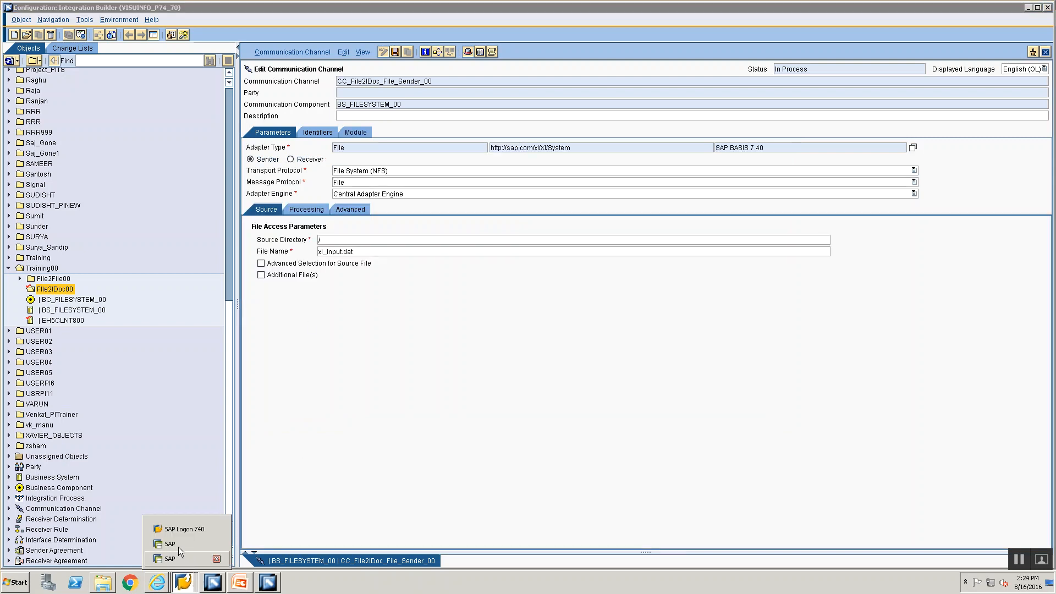
{"action": "left_click", "coordinate": [178, 546]}
{"action": "left_click", "coordinate": [1006, 7]}
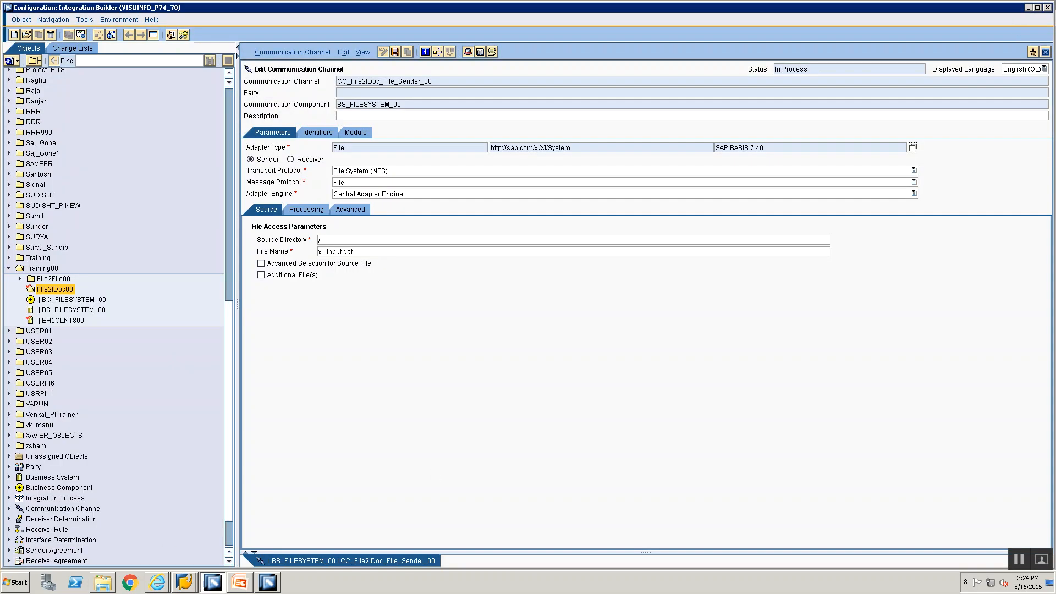
Step: Log on to PI 7.4 and browse AL11 to the DIR_TRANS training directory
{"action": "left_click", "coordinate": [183, 582]}
{"action": "left_click", "coordinate": [186, 559]}
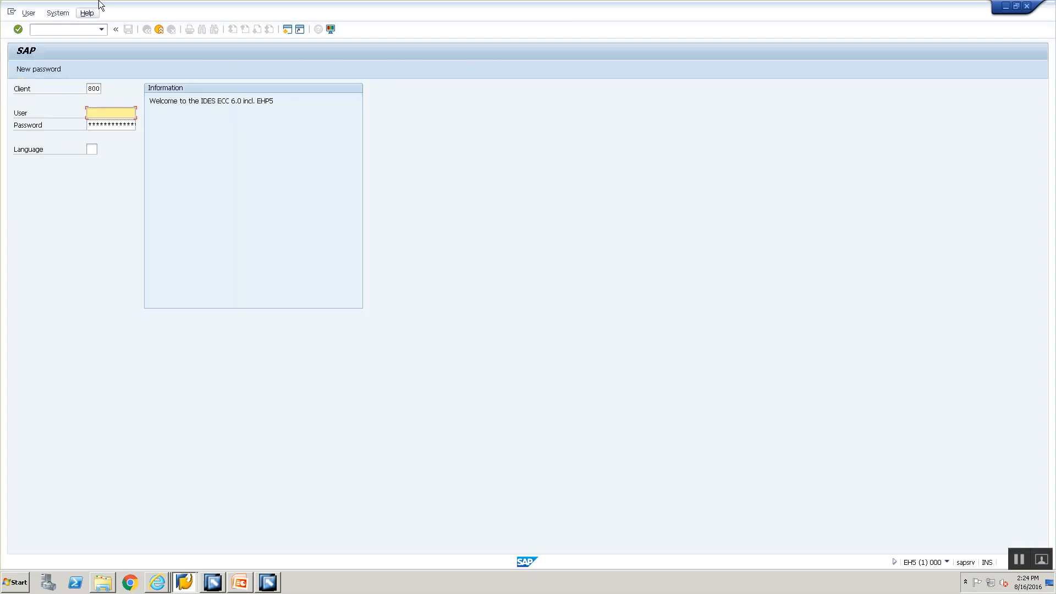
{"action": "left_click", "coordinate": [1027, 6]}
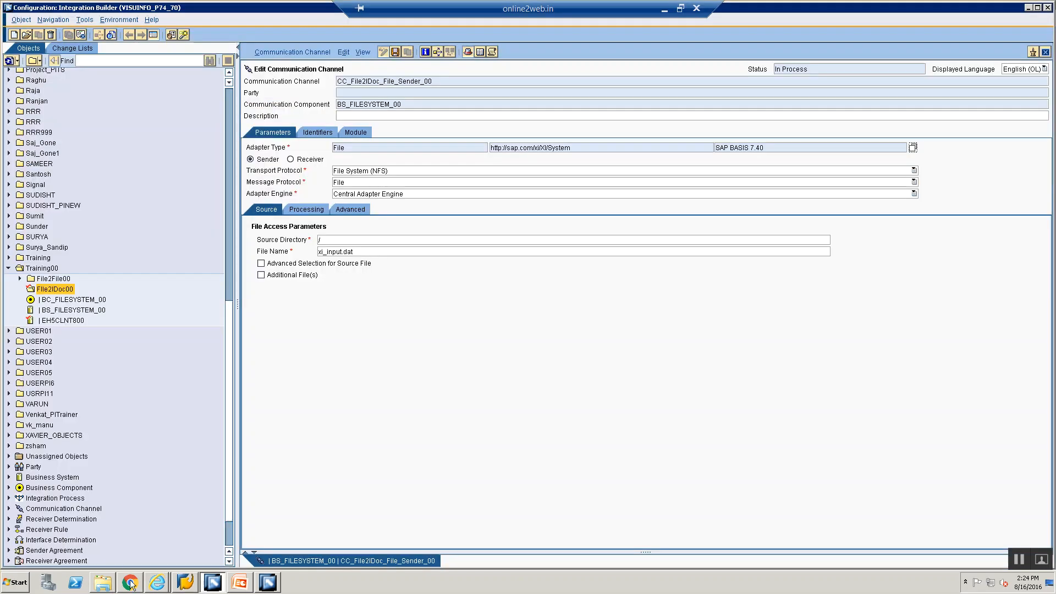
{"action": "double_click", "coordinate": [242, 116]}
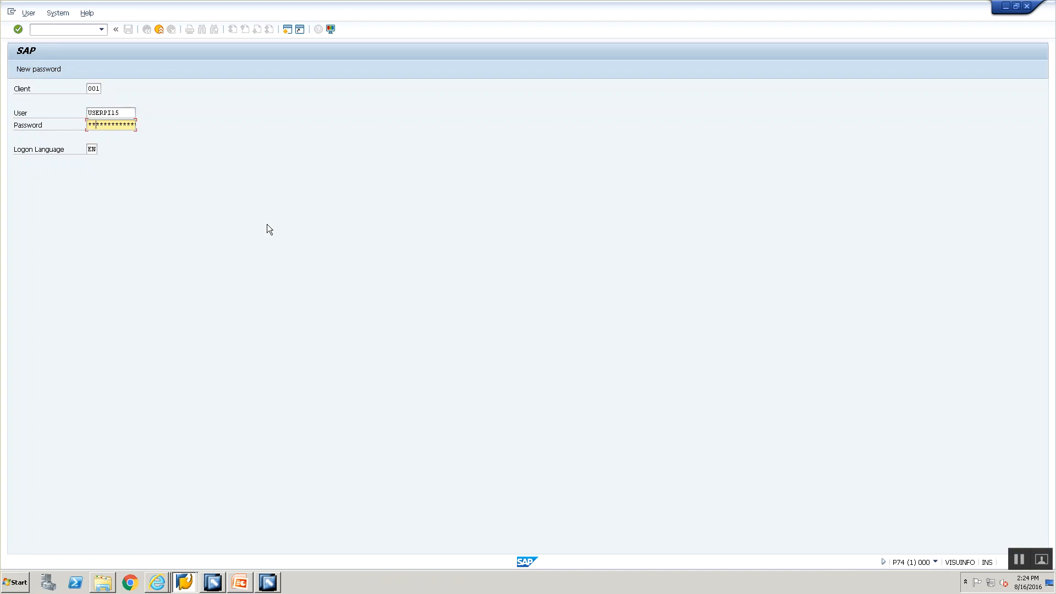
{"action": "key", "text": "Return"}
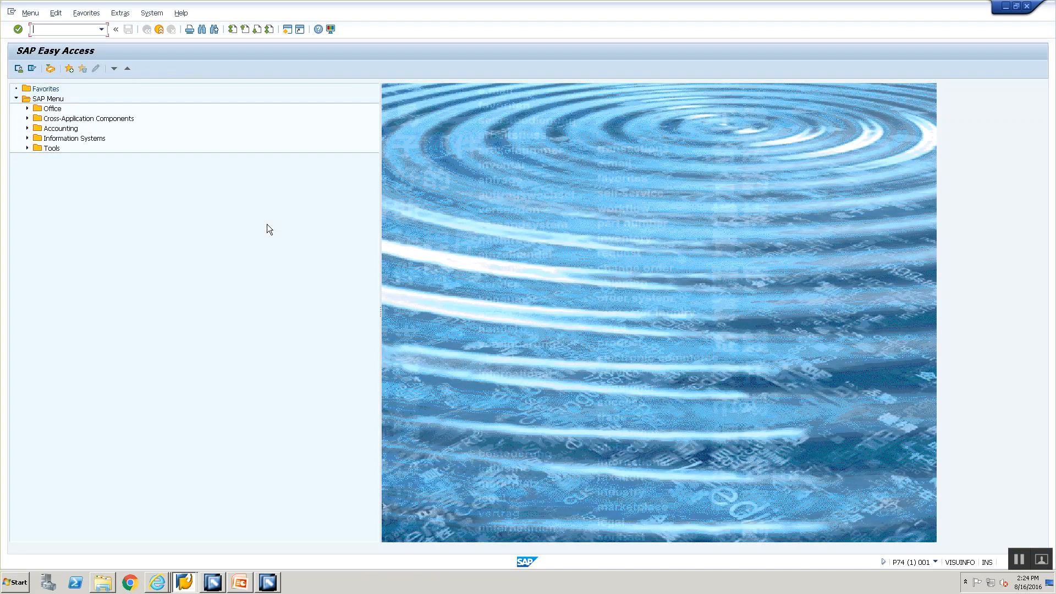
{"action": "type", "text": "al11"}
{"action": "key", "text": "Return"}
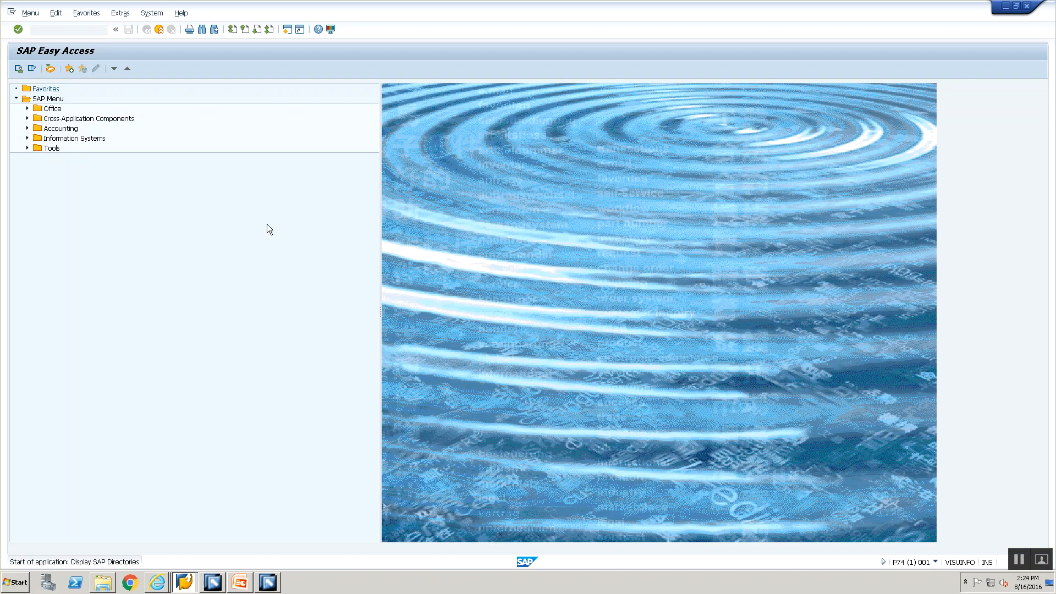
{"action": "double_click", "coordinate": [243, 443]}
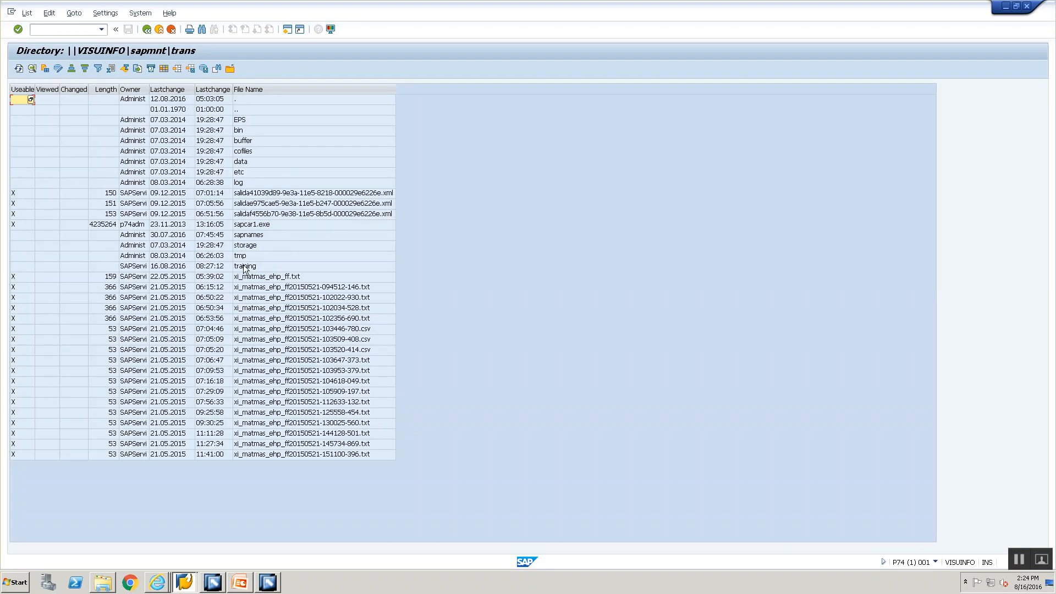
{"action": "double_click", "coordinate": [243, 266]}
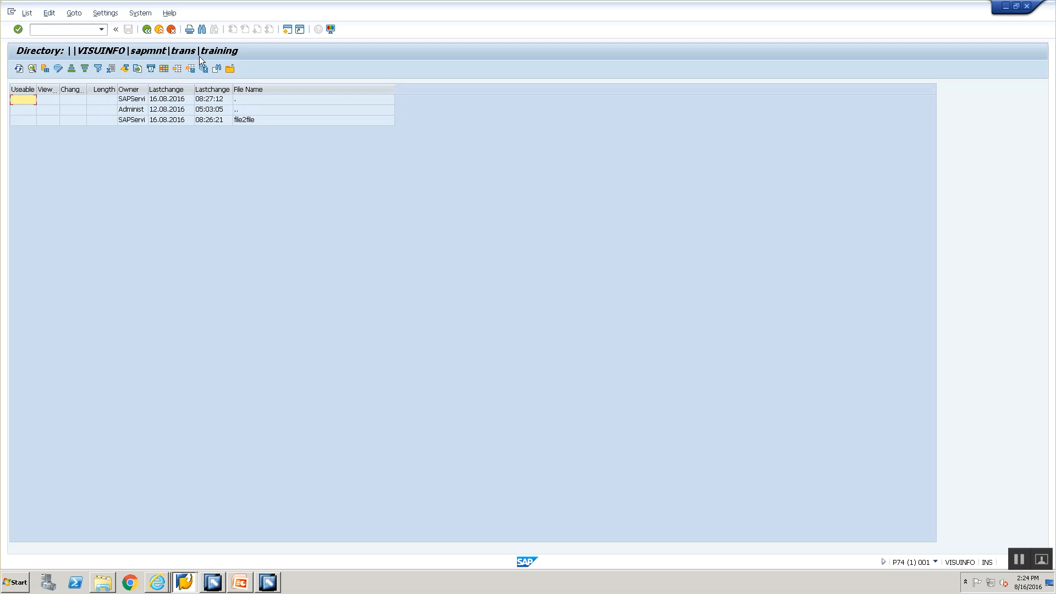
Step: Copy the server path from the cg3z.txt notes file and return to Integration Builder
{"action": "key", "text": "alt+Tab"}
{"action": "left_click", "coordinate": [102, 582]}
{"action": "double_click", "coordinate": [162, 70]}
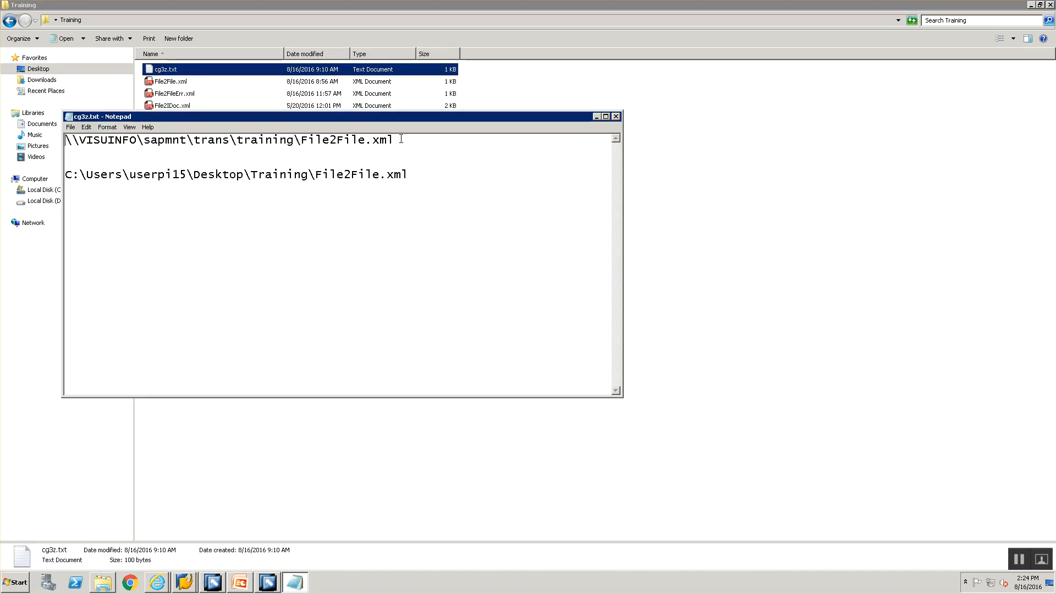
{"action": "left_click_drag", "start_coordinate": [396, 141], "coordinate": [6, 14]}
{"action": "key", "text": "ctrl+c"}
{"action": "key", "text": "alt+Tab"}
{"action": "key", "text": "alt+Tab"}
{"action": "key", "text": "alt+Tab"}
{"action": "key", "text": "alt+Tab"}
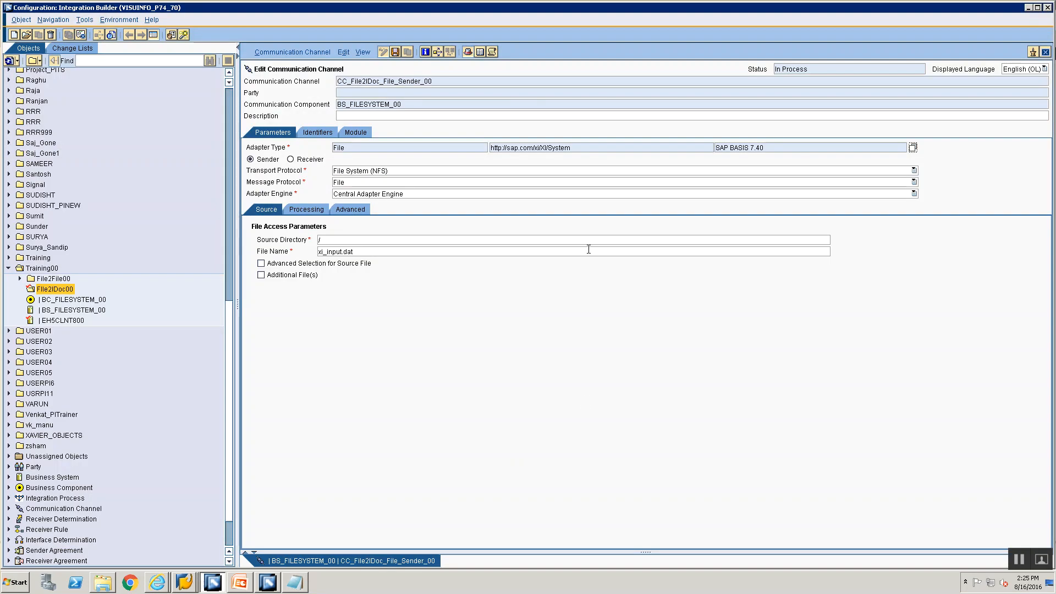
Step: Set Source Directory to the copied training path and File Name to a File2IDoc file
{"action": "left_click", "coordinate": [588, 242]}
{"action": "key", "text": "ctrl+a"}
{"action": "key", "text": "ctrl+v"}
{"action": "key", "text": "BackSpace"}
{"action": "key", "text": "BackSpace"}
{"action": "key", "text": "BackSpace"}
{"action": "key", "text": "BackSpace"}
{"action": "key", "text": "BackSpace"}
{"action": "key", "text": "BackSpace"}
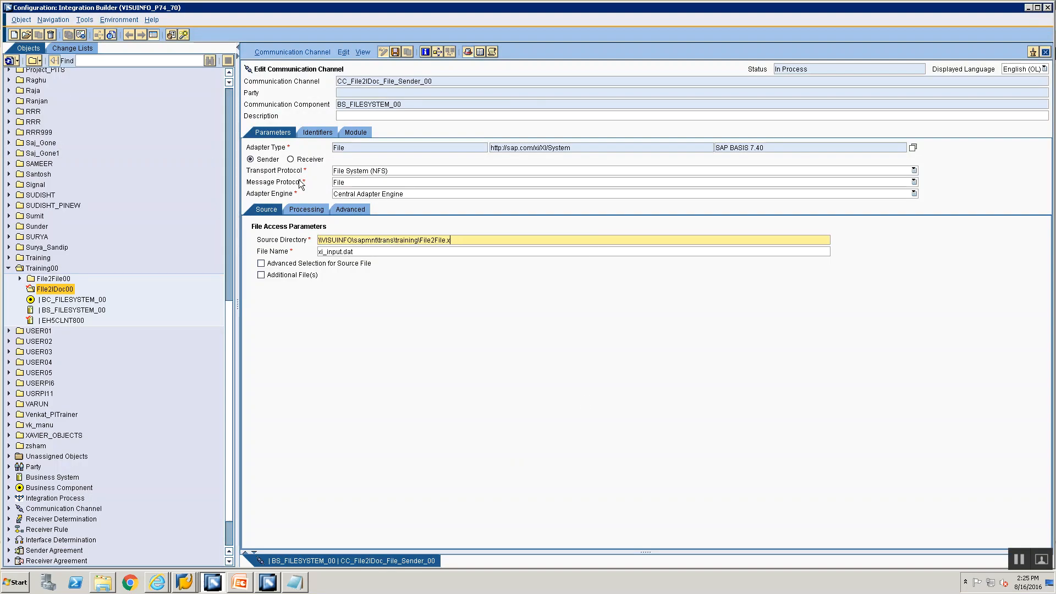
{"action": "key", "text": "BackSpace"}
{"action": "key", "text": "BackSpace"}
{"action": "key", "text": "BackSpace"}
{"action": "key", "text": "BackSpace"}
{"action": "key", "text": "BackSpace"}
{"action": "key", "text": "BackSpace"}
{"action": "key", "text": "BackSpace"}
{"action": "key", "text": "Tab"}
{"action": "key", "text": "ctrl+a"}
{"action": "type", "text": "Filw"}
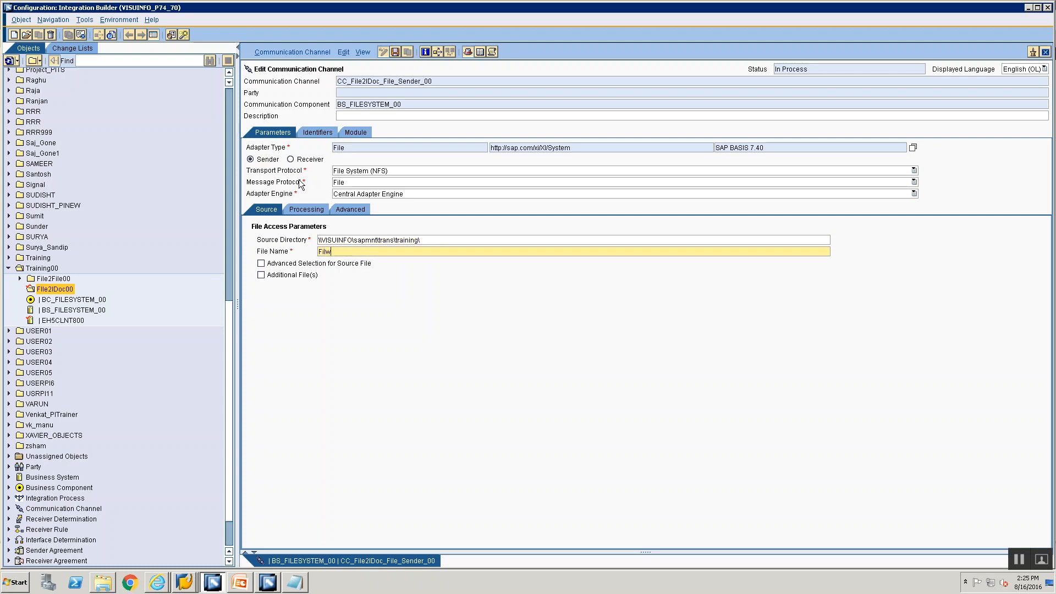
{"action": "key", "text": "BackSpace"}
{"action": "type", "text": "e2IDoc.xml"}
Step: Set processing mode to Delete and the poll interval to 30 seconds
{"action": "left_click", "coordinate": [310, 212]}
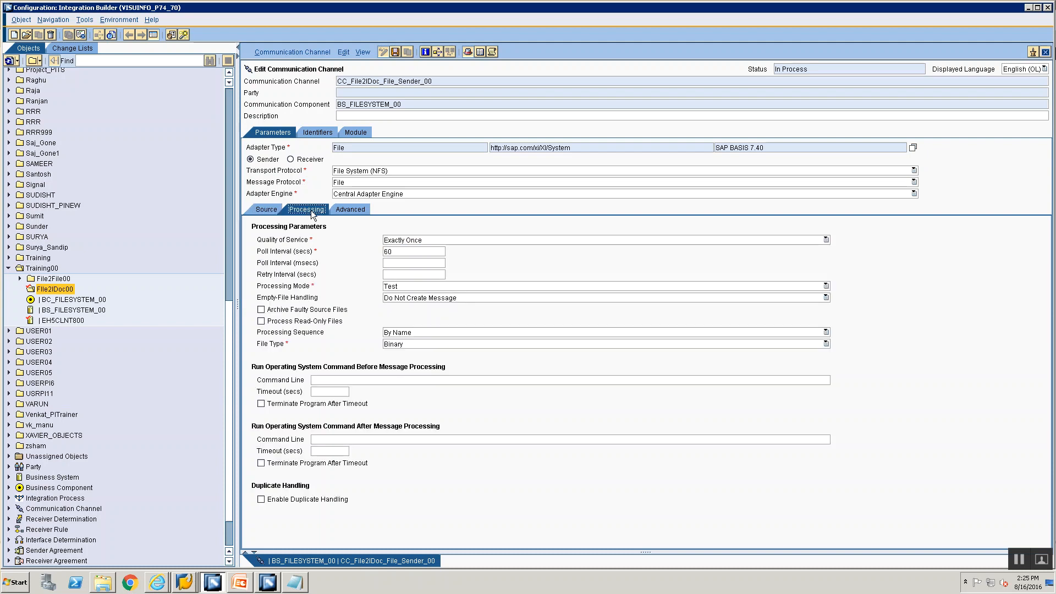
{"action": "left_click", "coordinate": [405, 287]}
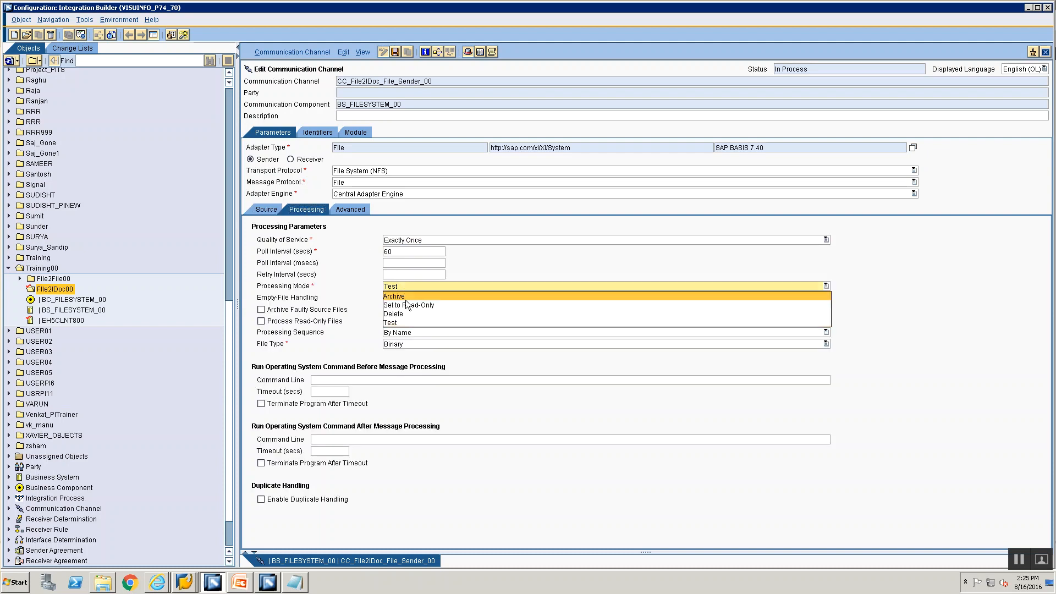
{"action": "left_click", "coordinate": [405, 314]}
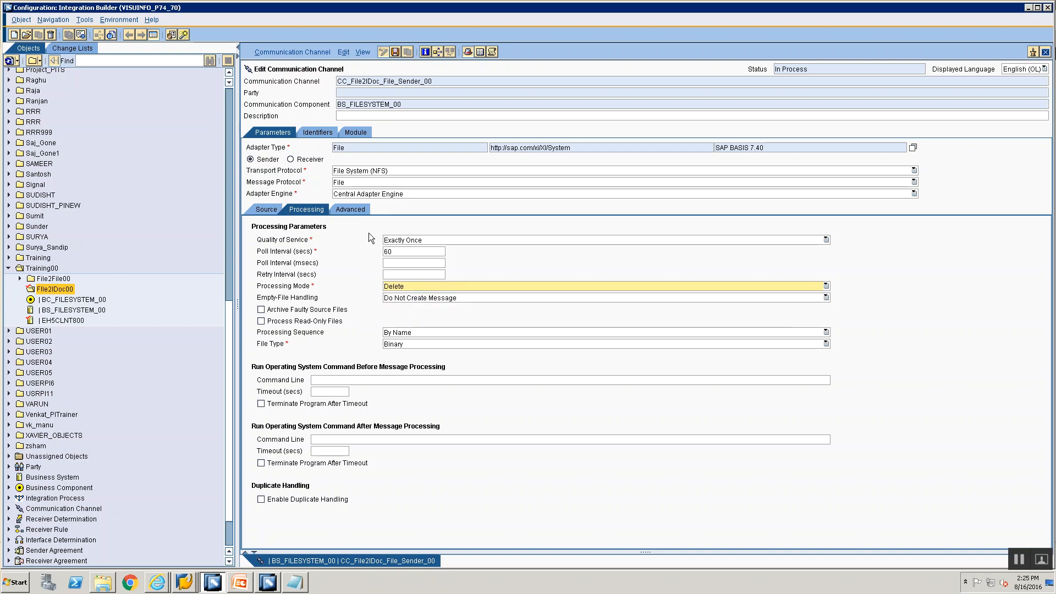
{"action": "left_click_drag", "start_coordinate": [396, 255], "coordinate": [328, 236]}
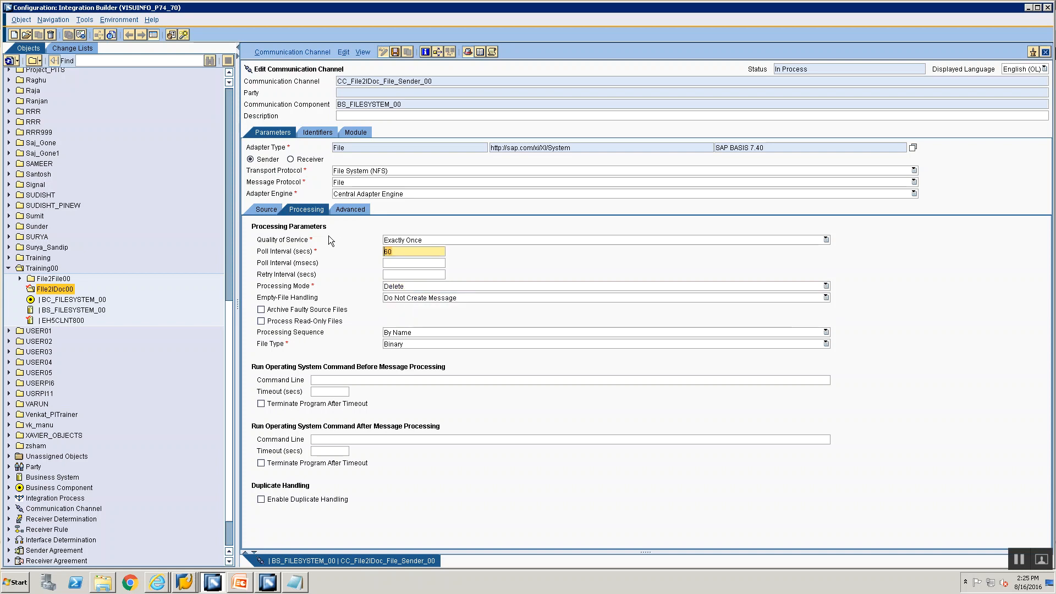
{"action": "type", "text": "30"}
Step: Review the BS_FILESYSTEM_00 component and channel name, then close the sender channel editor
{"action": "left_click", "coordinate": [409, 108]}
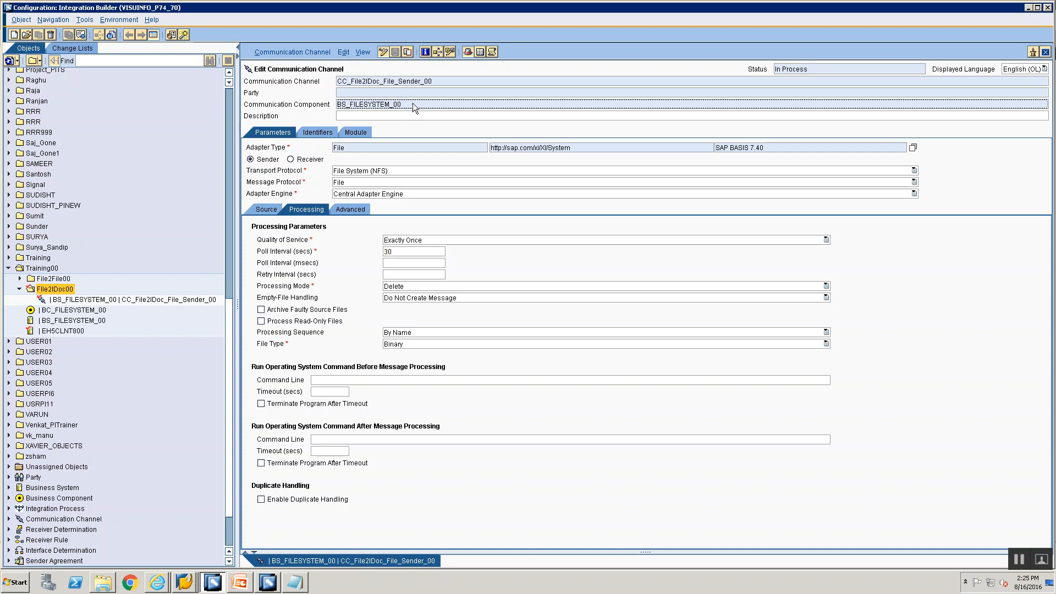
{"action": "left_click_drag", "start_coordinate": [412, 103], "coordinate": [342, 91]}
{"action": "left_click_drag", "start_coordinate": [457, 81], "coordinate": [336, 81]}
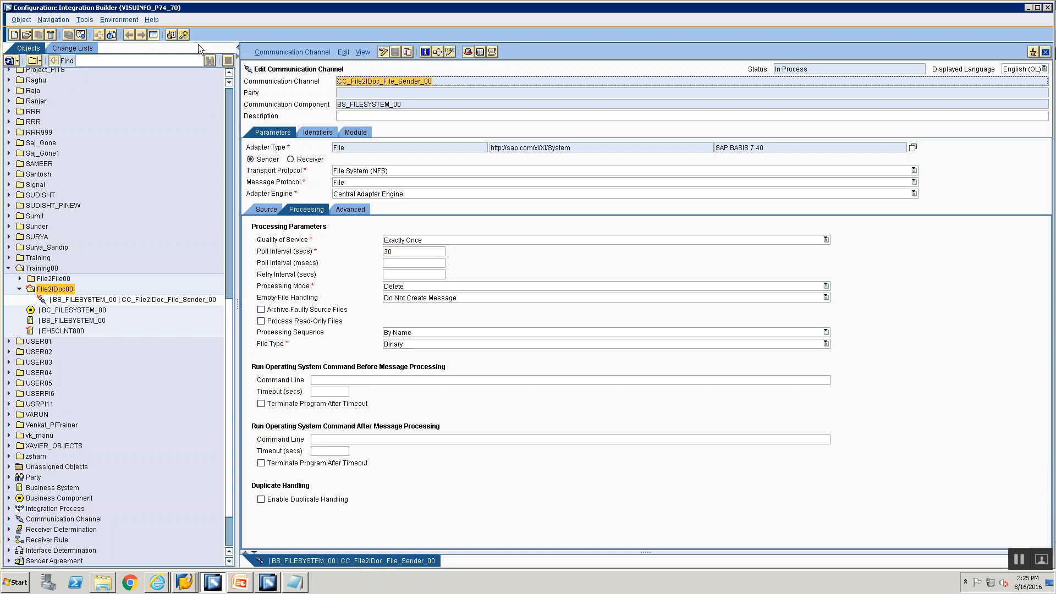
{"action": "left_click", "coordinate": [1045, 55]}
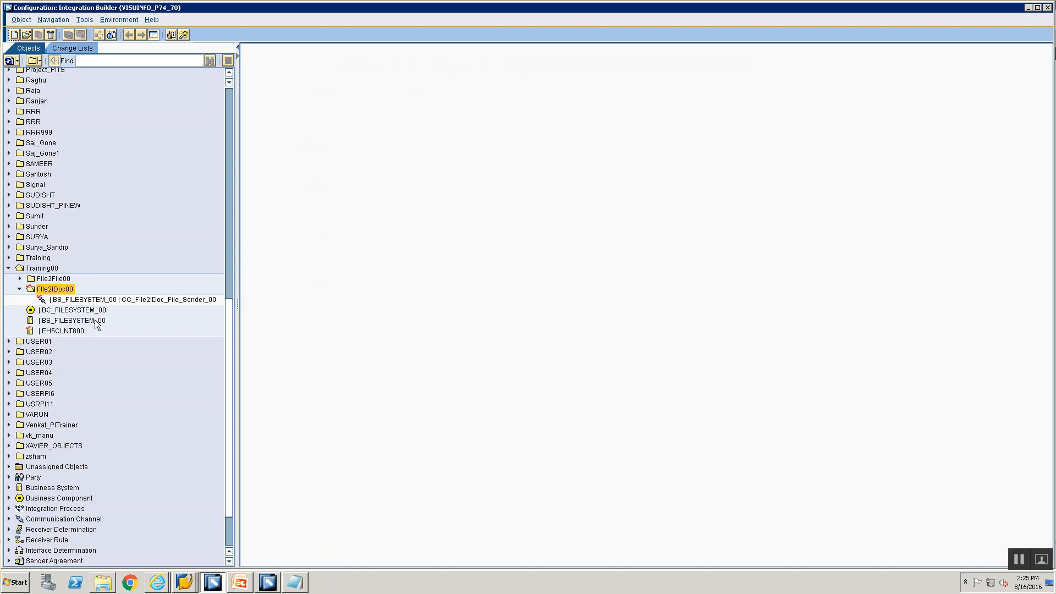
Step: Start a new channel from the sender channel and clear the prefilled BS_FILESYSTEM_00 component
{"action": "left_click", "coordinate": [61, 300]}
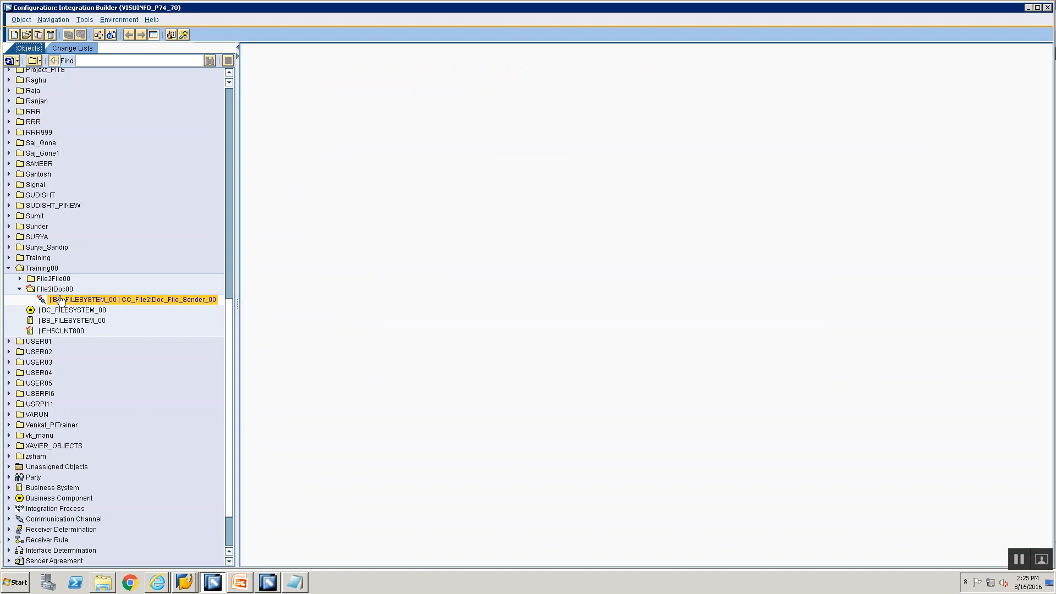
{"action": "right_click", "coordinate": [63, 301]}
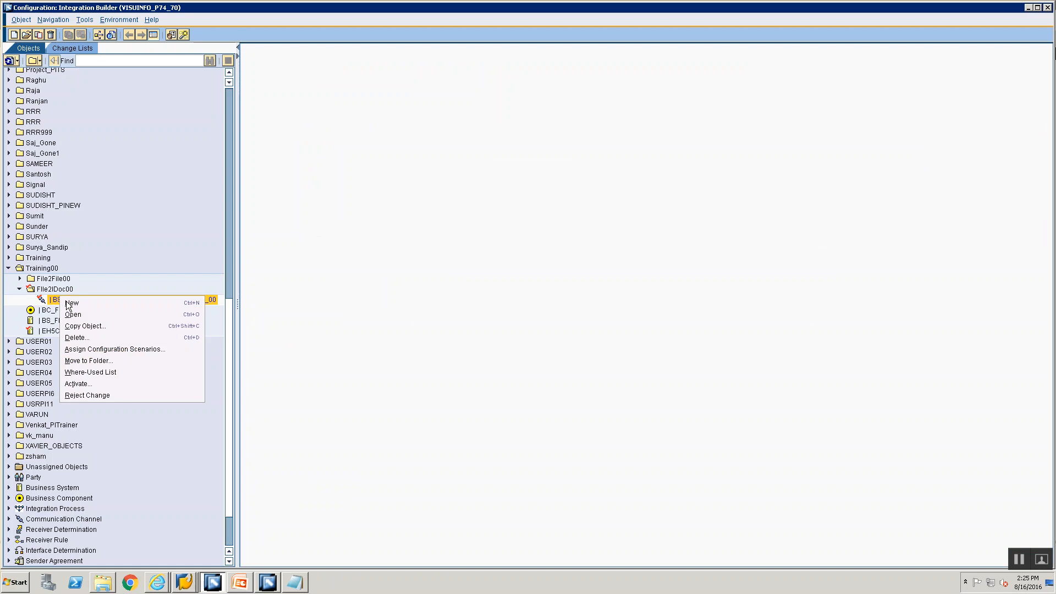
{"action": "left_click", "coordinate": [71, 304]}
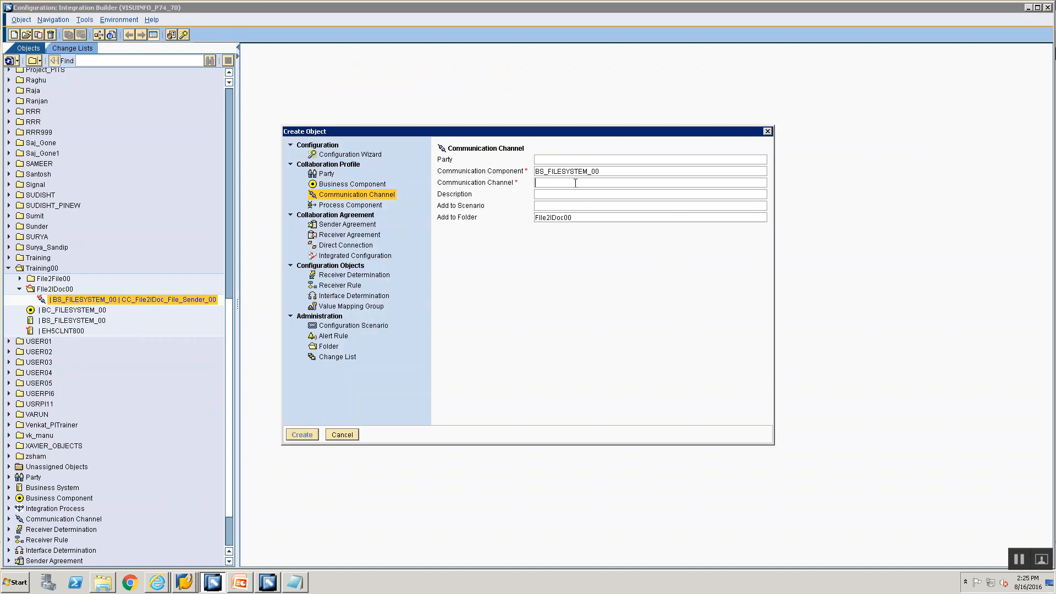
{"action": "type", "text": "CC"}
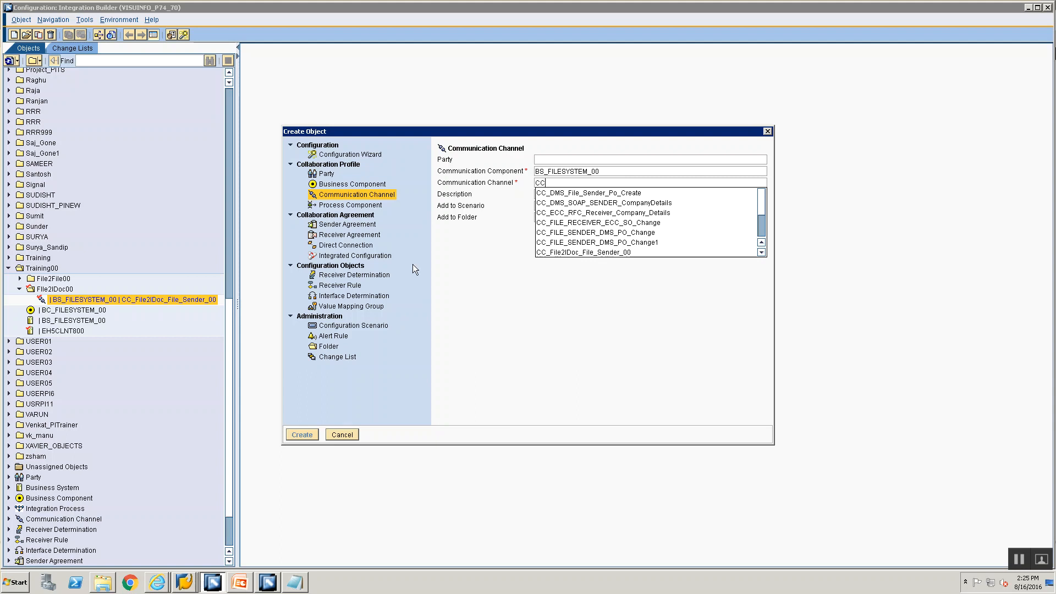
{"action": "left_click", "coordinate": [601, 174]}
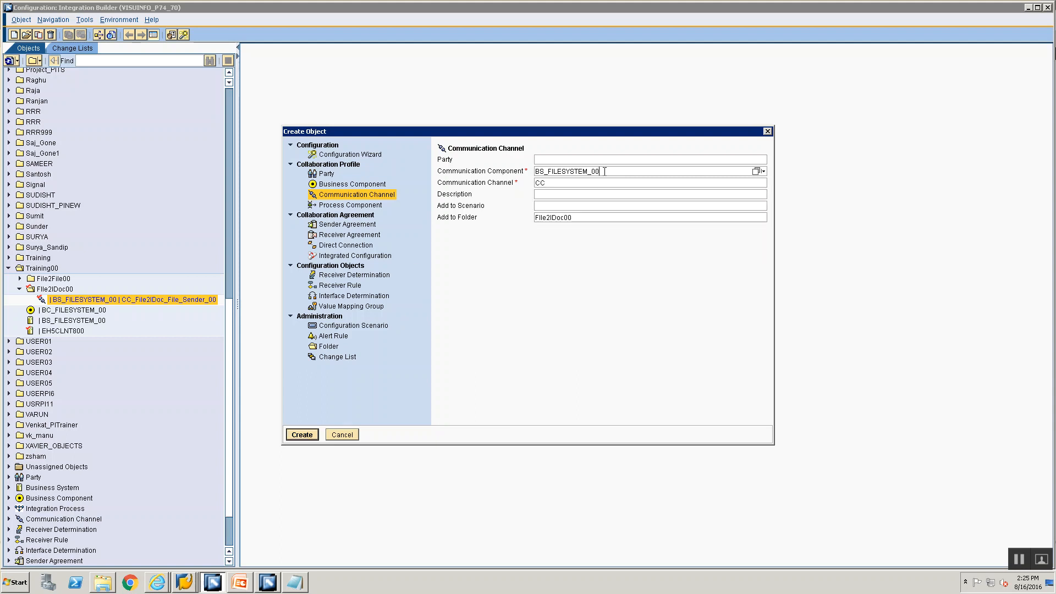
{"action": "left_click_drag", "start_coordinate": [604, 171], "coordinate": [465, 128]}
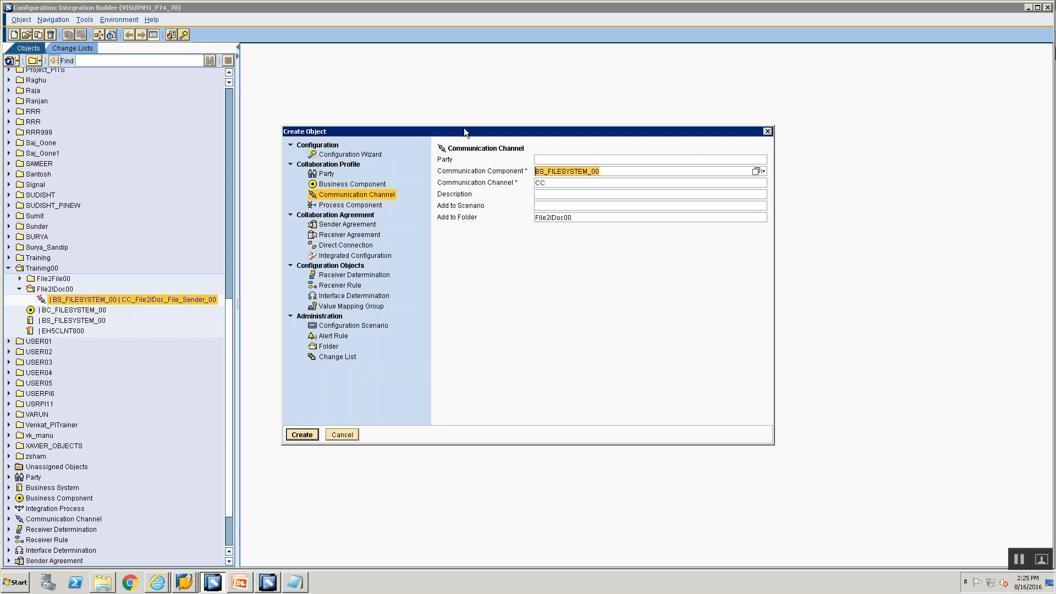
{"action": "key", "text": "Delete"}
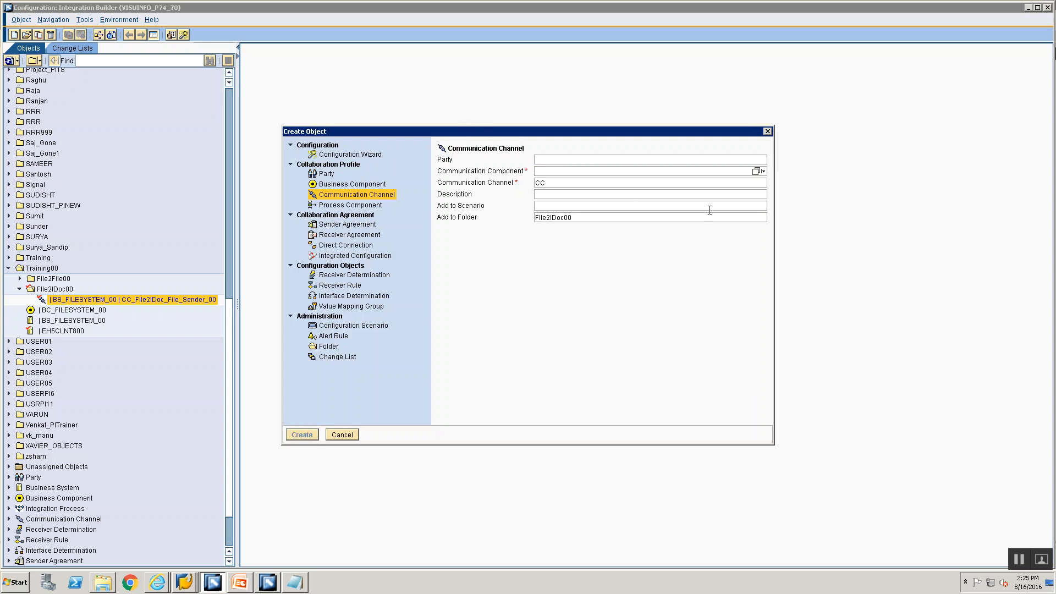
Step: Search for and apply EH5CLNT800 as the communication component
{"action": "left_click", "coordinate": [756, 172]}
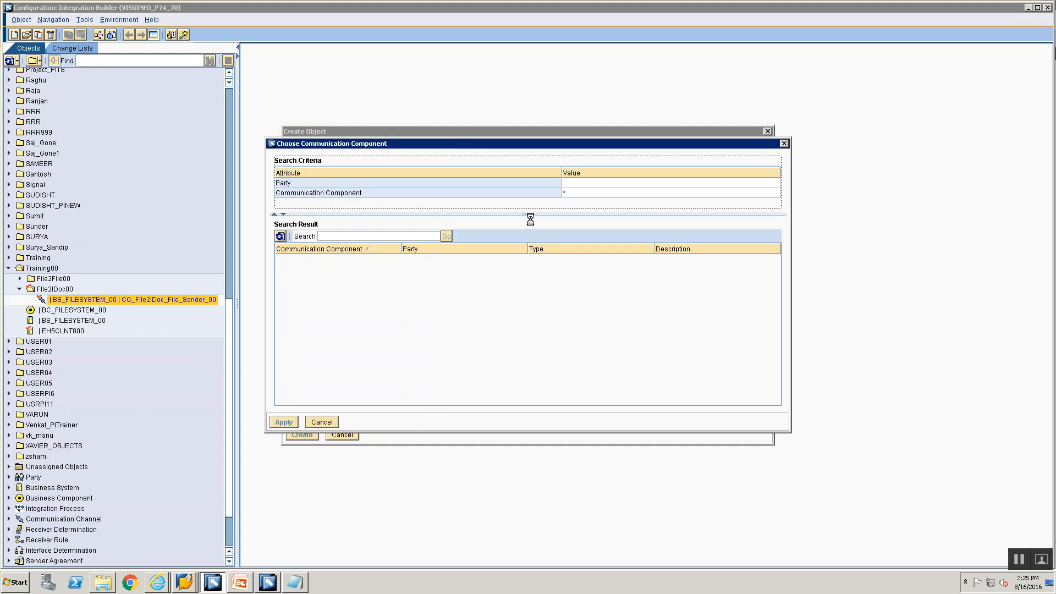
{"action": "type", "text": "EH5CLON"}
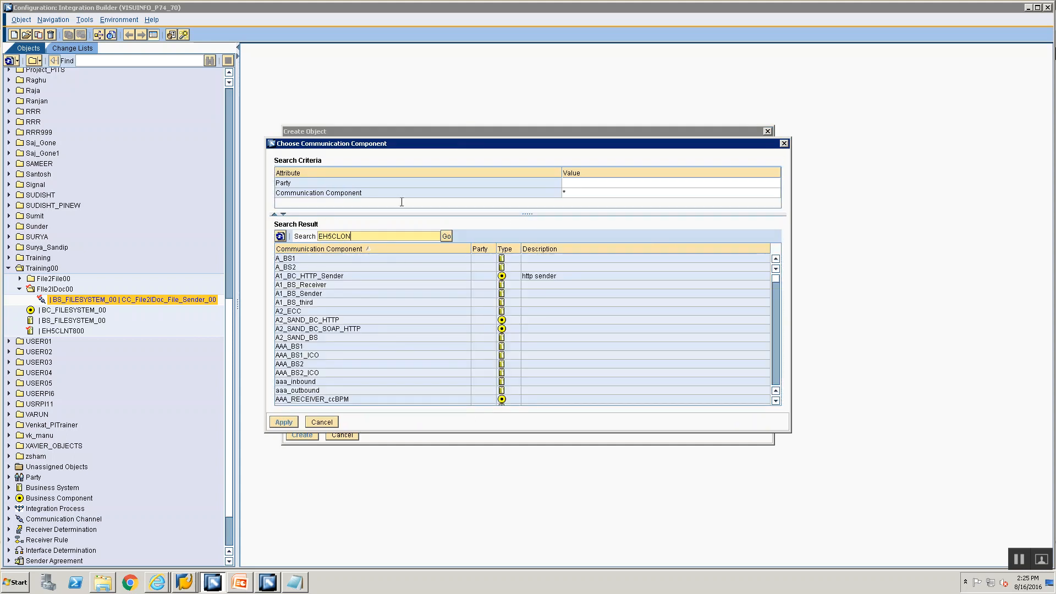
{"action": "key", "text": "BackSpace"}
{"action": "key", "text": "BackSpace"}
{"action": "type", "text": "NT800"}
{"action": "key", "text": "Return"}
{"action": "left_click", "coordinate": [374, 401]}
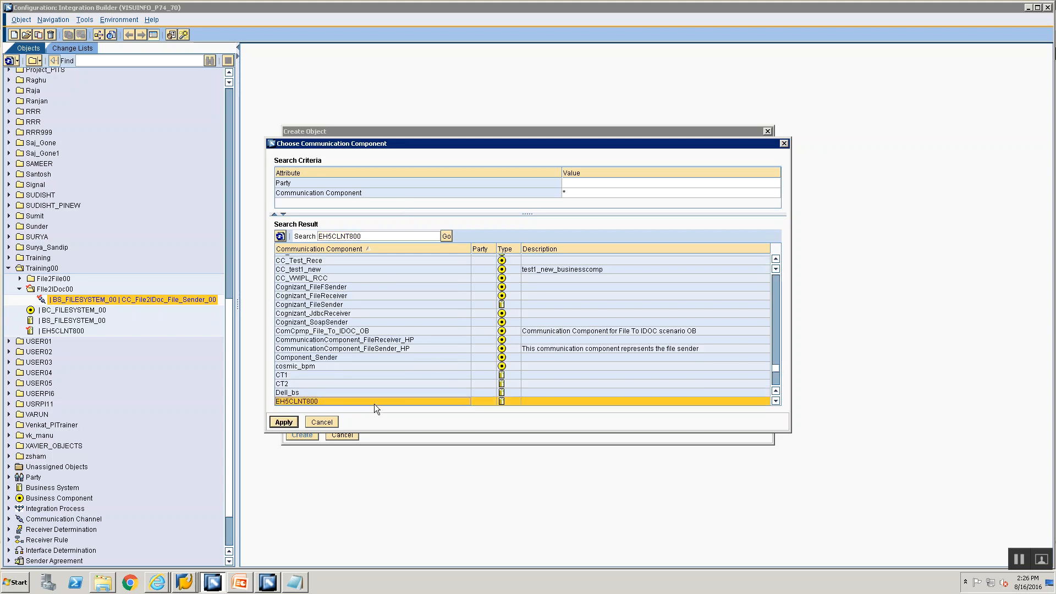
{"action": "left_click", "coordinate": [284, 422]}
Step: Name the channel CC_File2IDoc_IDoc_Receiver_00
{"action": "left_click", "coordinate": [542, 184]}
{"action": "type", "text": "CC"}
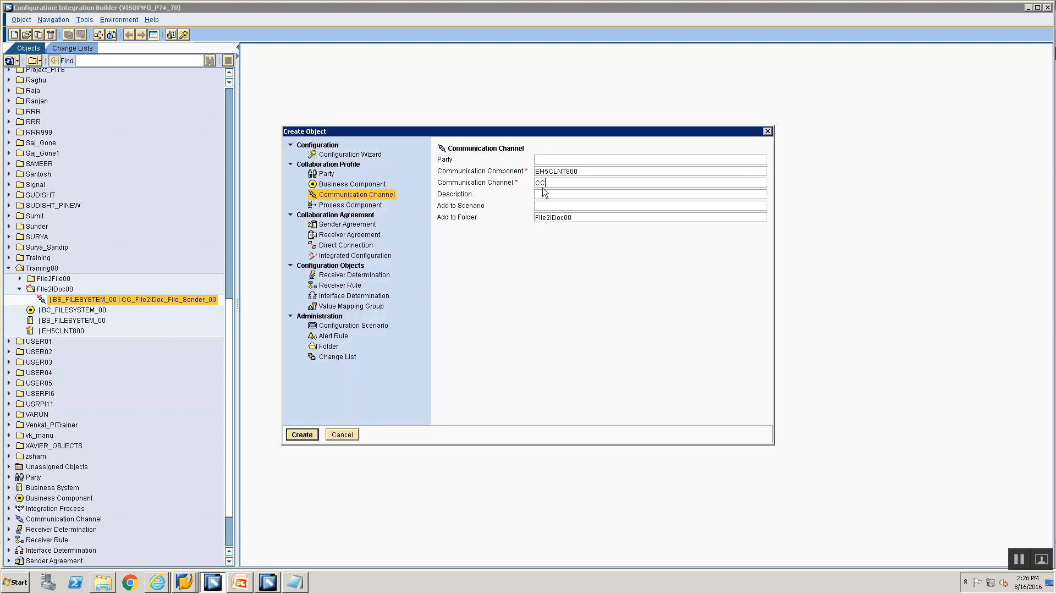
{"action": "type", "text": "_File2IDo"}
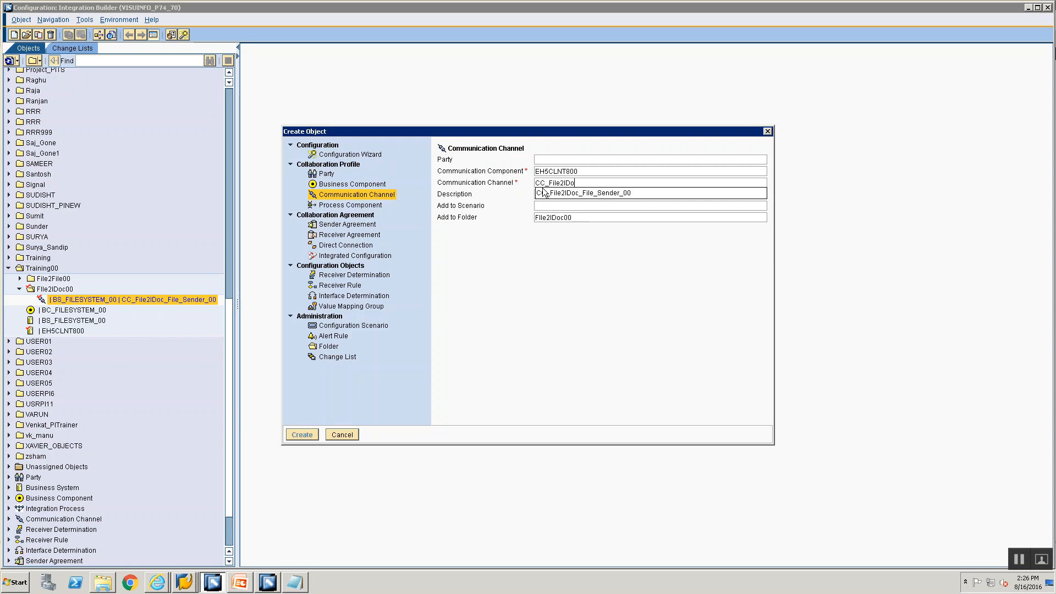
{"action": "type", "text": "c_IDoc_Recei ver"}
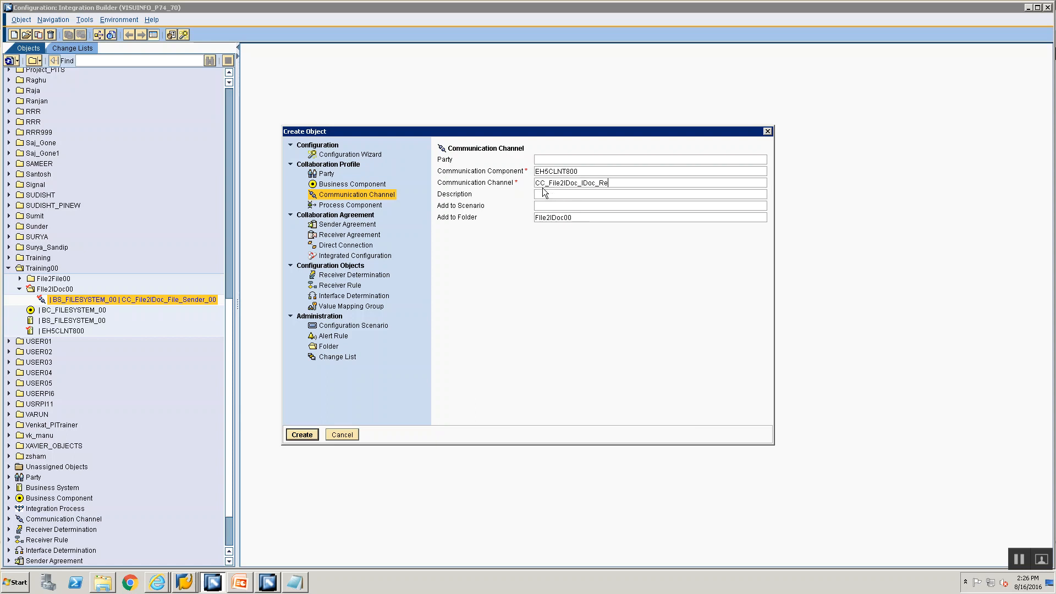
{"action": "key", "text": "BackSpace"}
{"action": "key", "text": "BackSpace"}
{"action": "key", "text": "BackSpace"}
{"action": "key", "text": "BackSpace"}
{"action": "type", "text": "ver_00"}
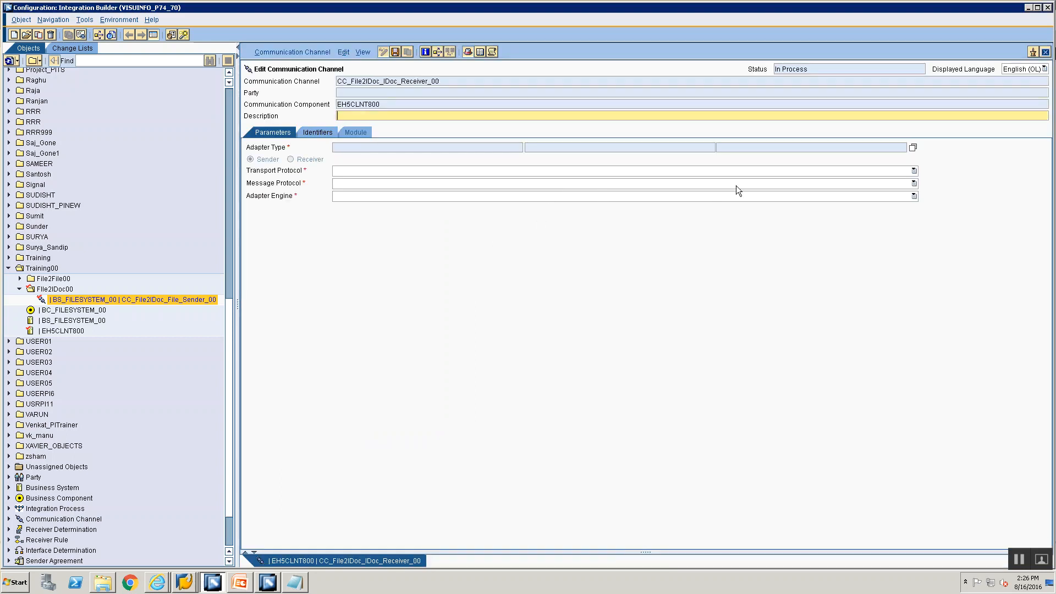
Step: Set the adapter type to IDoc and make the channel a Receiver
{"action": "left_click", "coordinate": [913, 148]}
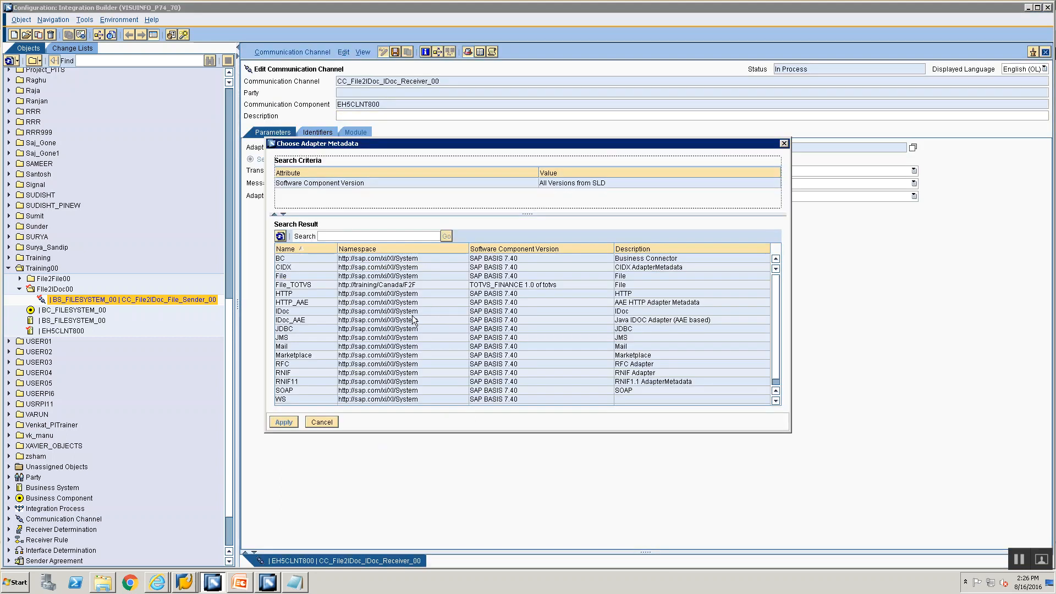
{"action": "left_click", "coordinate": [310, 311]}
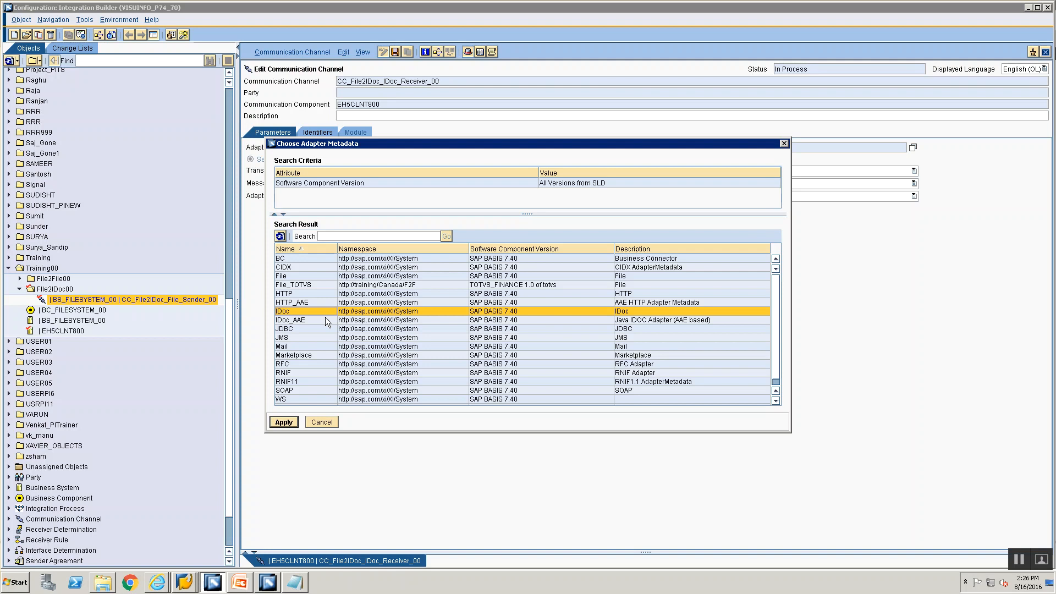
{"action": "left_click", "coordinate": [283, 422]}
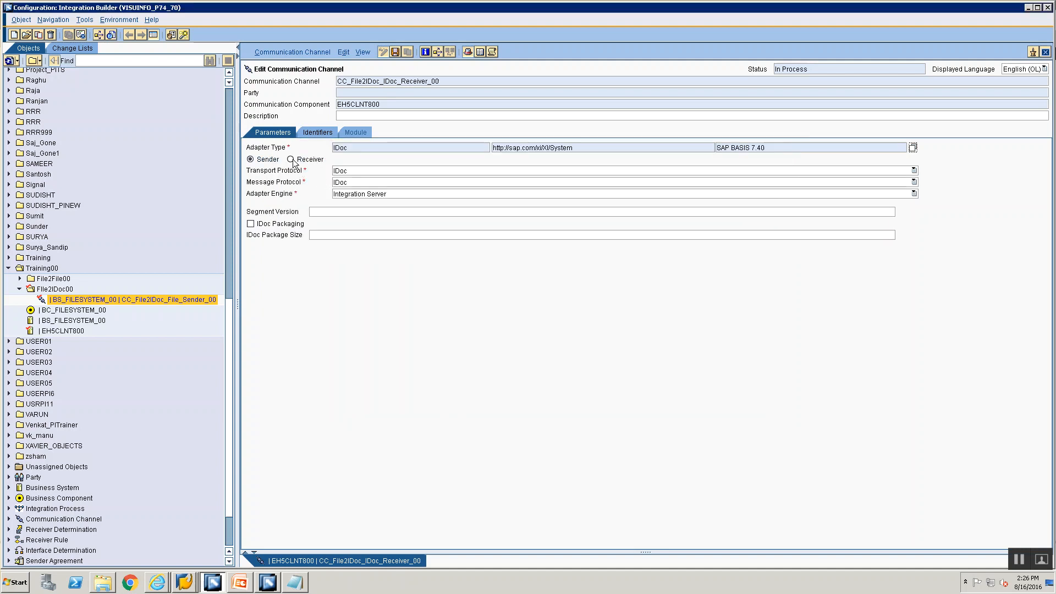
{"action": "left_click", "coordinate": [291, 160]}
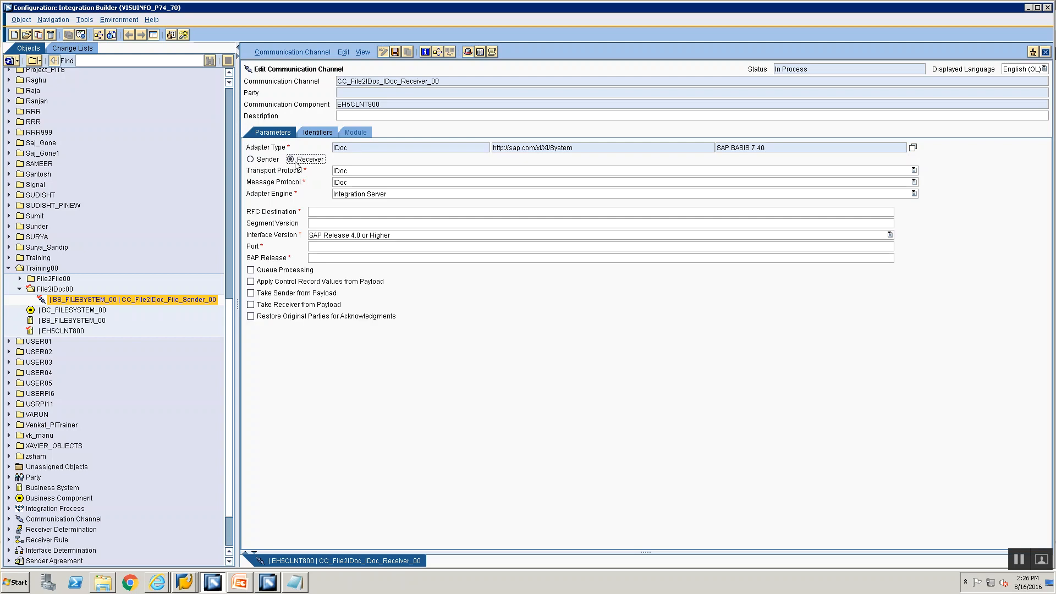
Step: Check the channel for missing settings and close the check results
{"action": "left_click", "coordinate": [334, 212]}
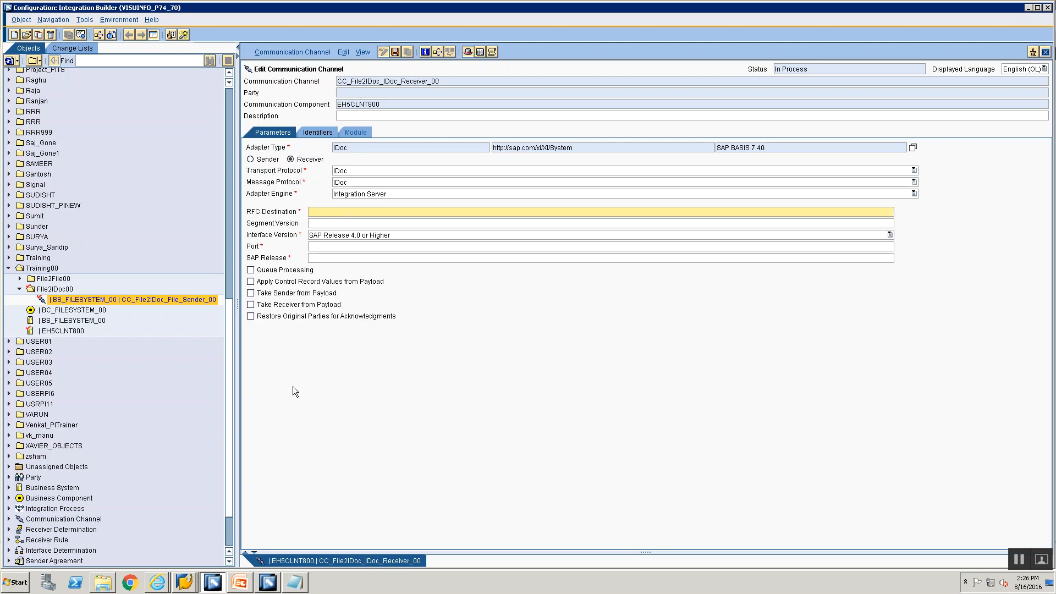
{"action": "key", "text": "ctrl+s"}
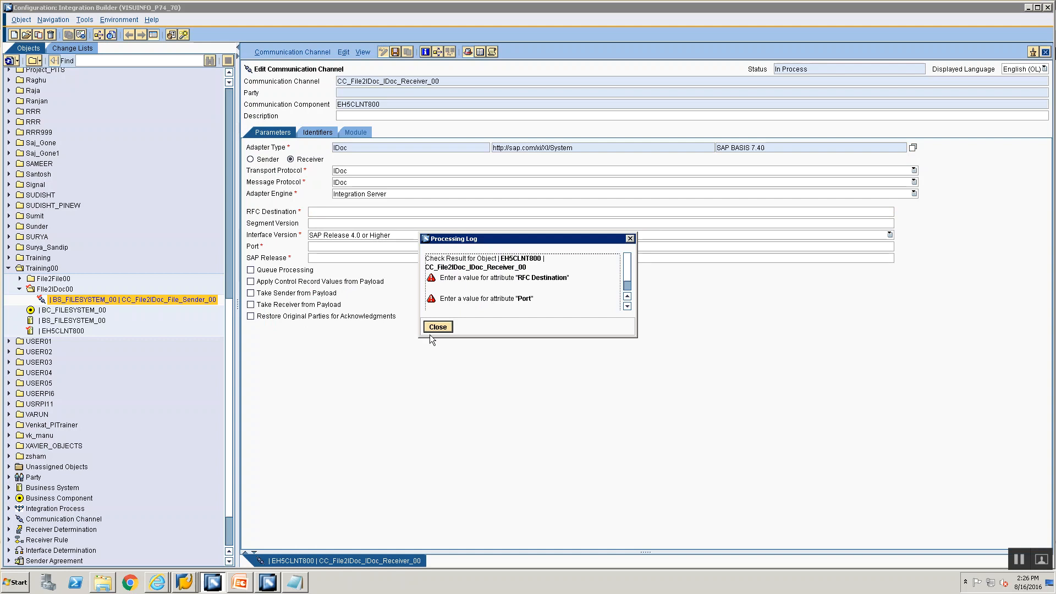
{"action": "left_click", "coordinate": [432, 327]}
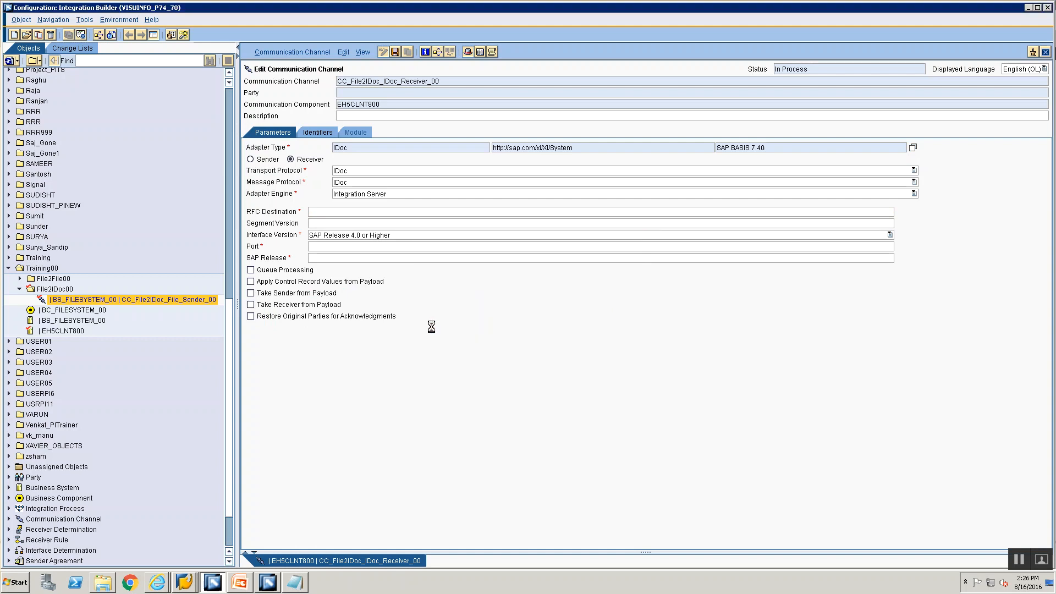
{"action": "left_click", "coordinate": [371, 212]}
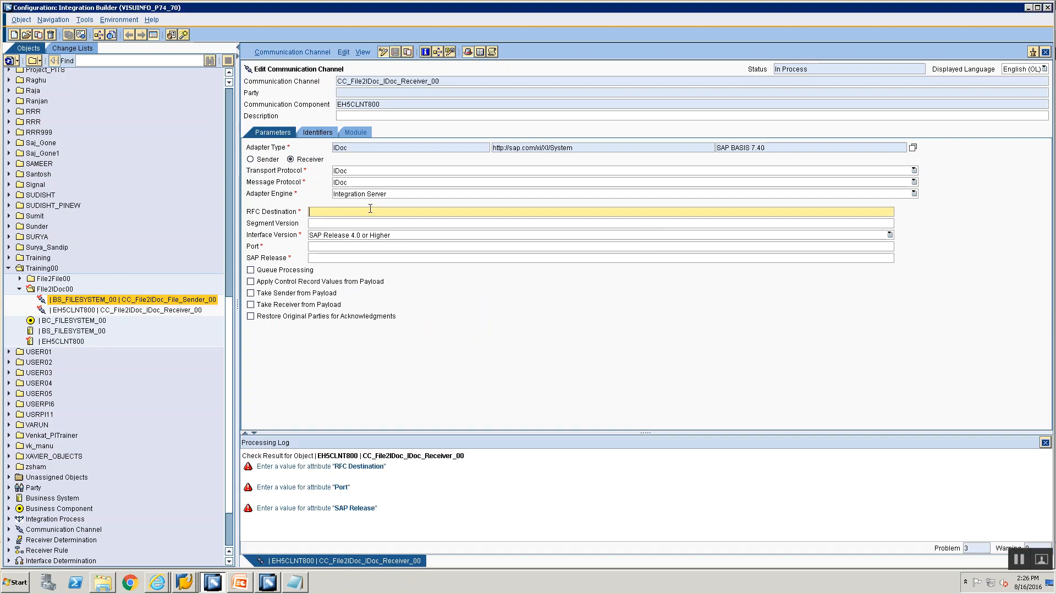
{"action": "left_click", "coordinate": [1046, 442]}
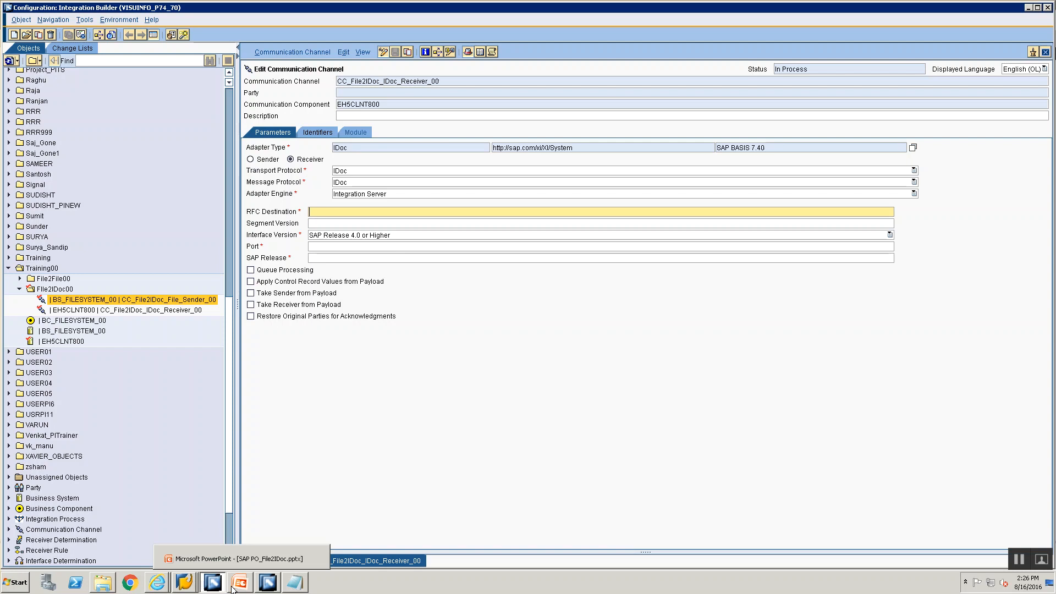
Step: Enter SAP Release 740 on the receiver channel, then bring up the File 2 Idoc Steps slide
{"action": "left_click", "coordinate": [180, 583]}
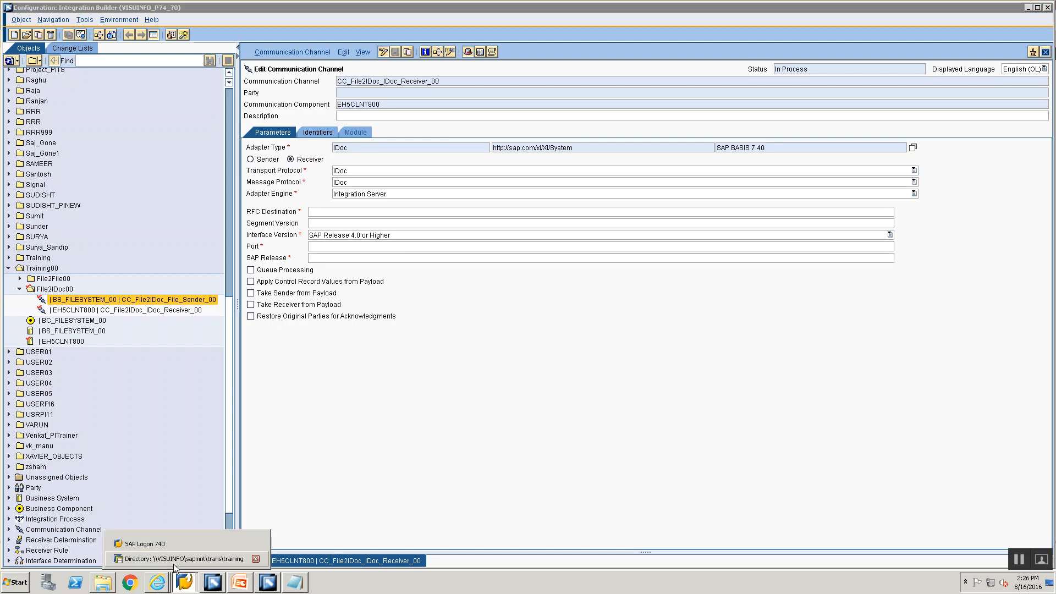
{"action": "left_click", "coordinate": [173, 561]}
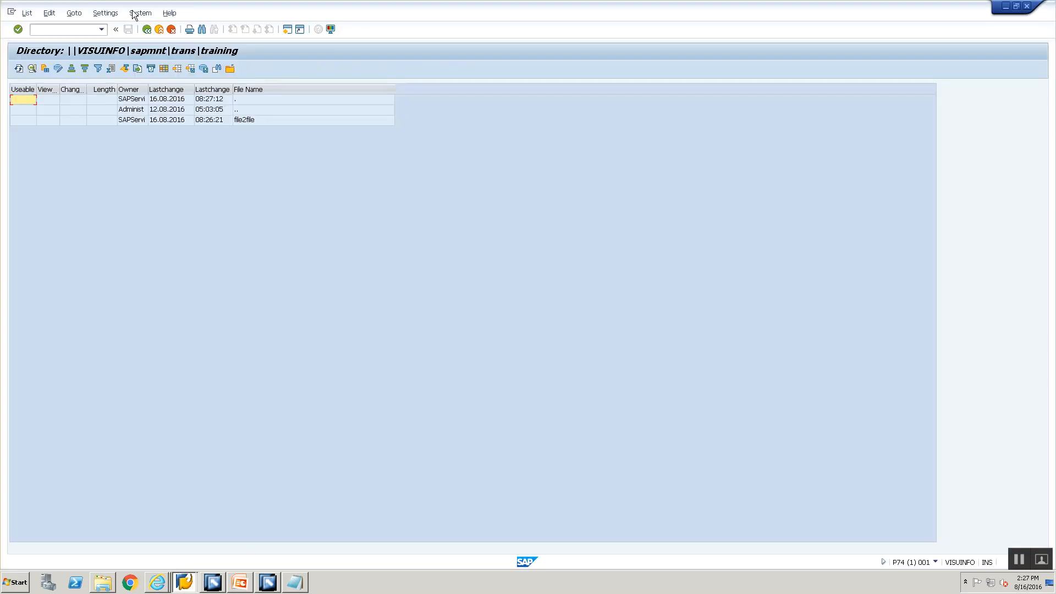
{"action": "key", "text": "alt+Tab"}
{"action": "left_click", "coordinate": [401, 258]}
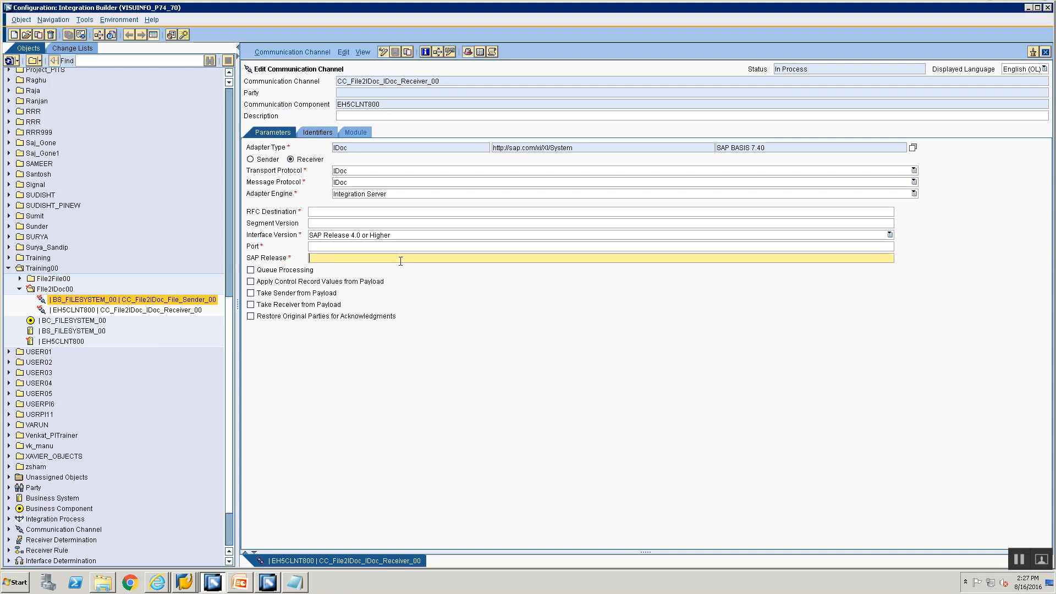
{"action": "type", "text": "740"}
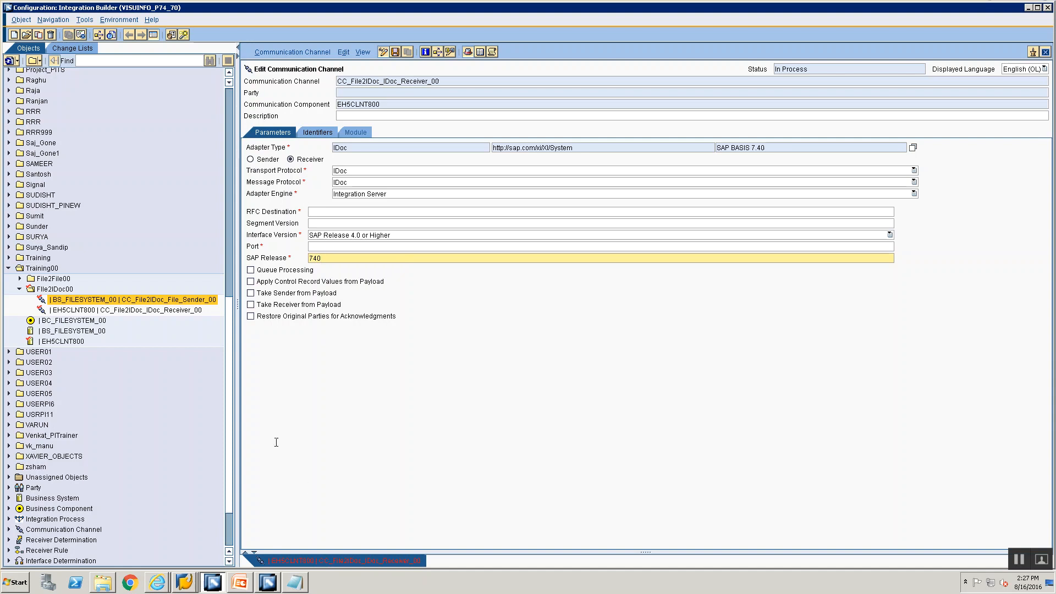
{"action": "left_click", "coordinate": [181, 580]}
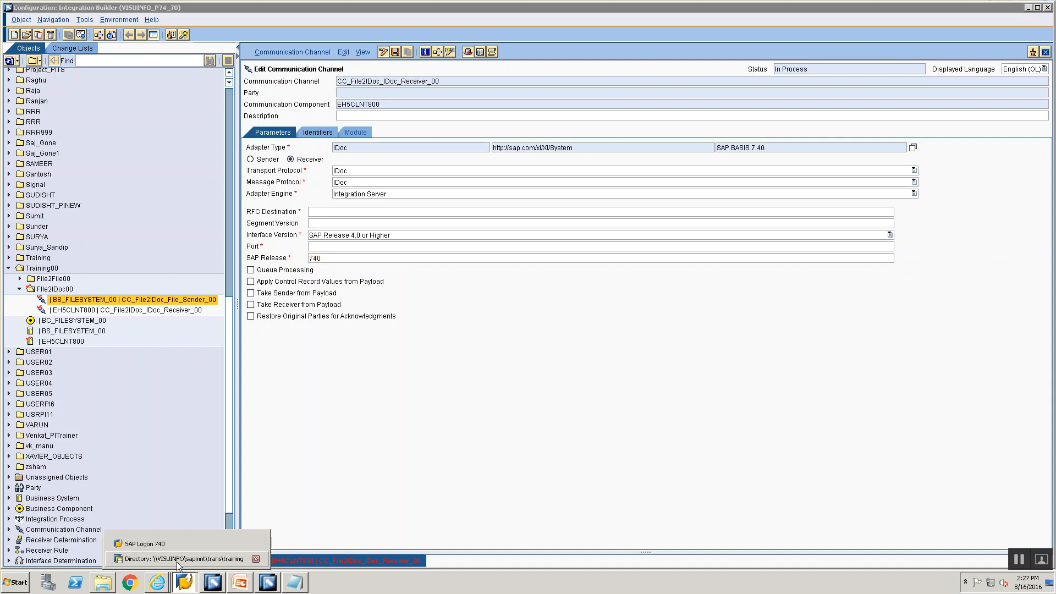
{"action": "left_click", "coordinate": [240, 582]}
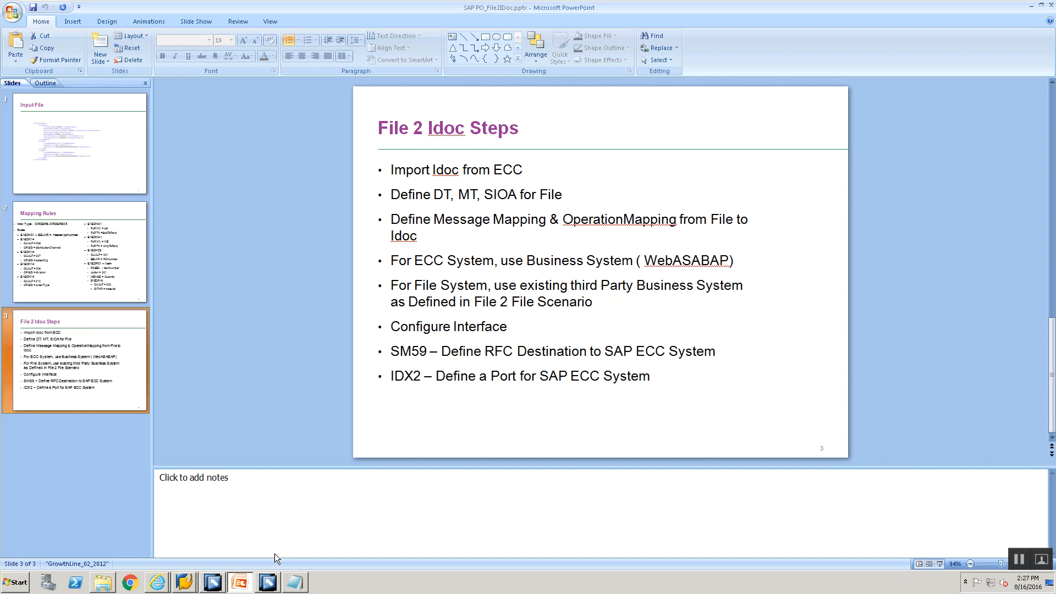
Step: Select the SM59 transaction code on the File 2 Idoc Steps slide and go back to SAP GUI
{"action": "left_click", "coordinate": [499, 348]}
{"action": "left_click_drag", "start_coordinate": [392, 348], "coordinate": [430, 359]}
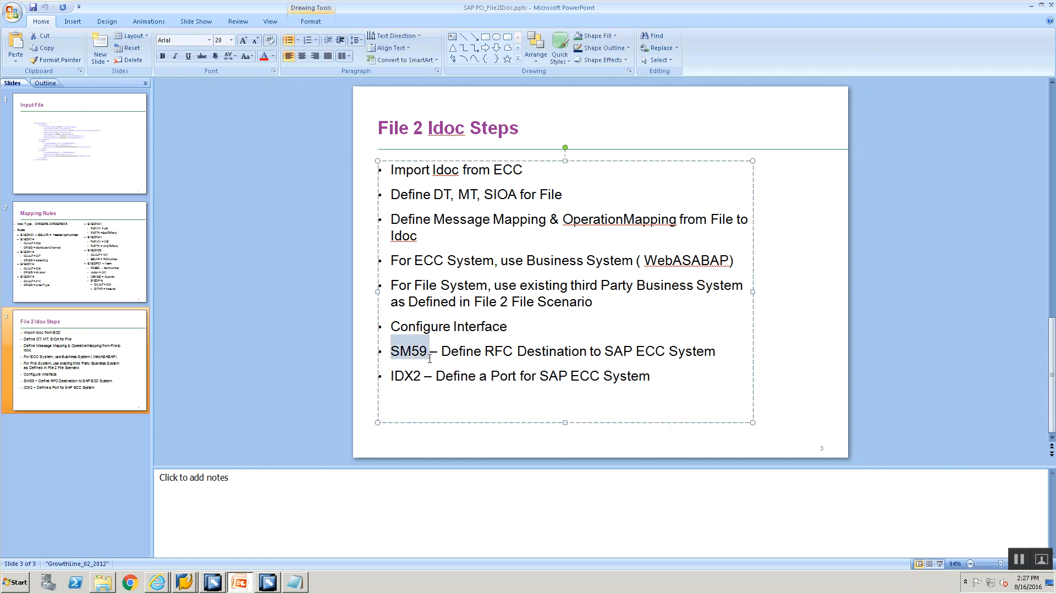
{"action": "double_click", "coordinate": [397, 376]}
{"action": "left_click", "coordinate": [410, 351]}
{"action": "double_click", "coordinate": [409, 351]}
{"action": "key", "text": "alt+Tab"}
{"action": "key", "text": "alt+Tab"}
{"action": "key", "text": "alt+Tab"}
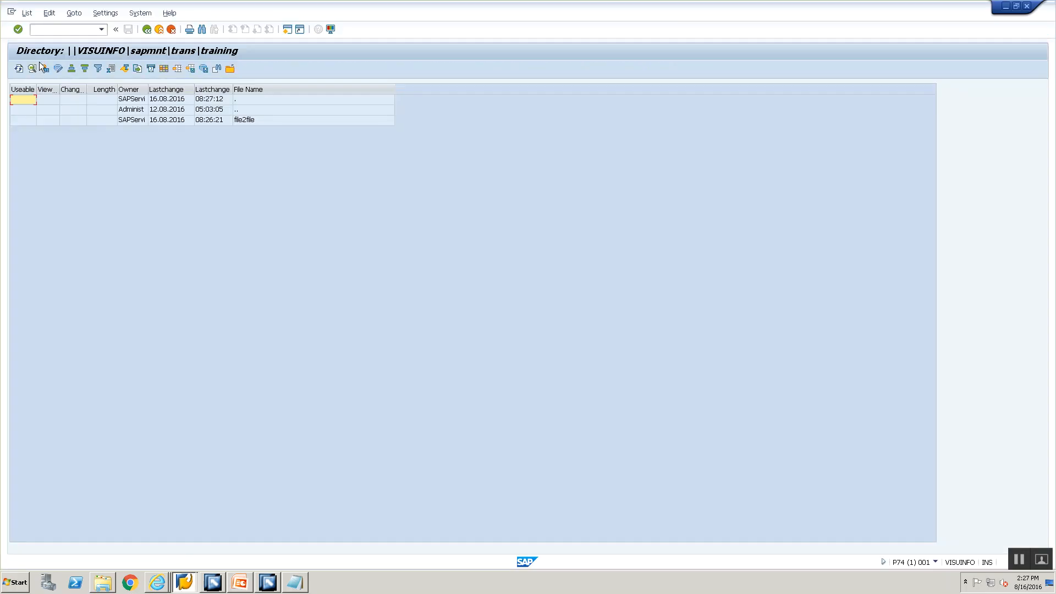
Step: Open transaction SM59 for RFC connections
{"action": "left_click", "coordinate": [45, 32]}
{"action": "left_click", "coordinate": [46, 32]}
{"action": "type", "text": "/nsm59"}
{"action": "key", "text": "Return"}
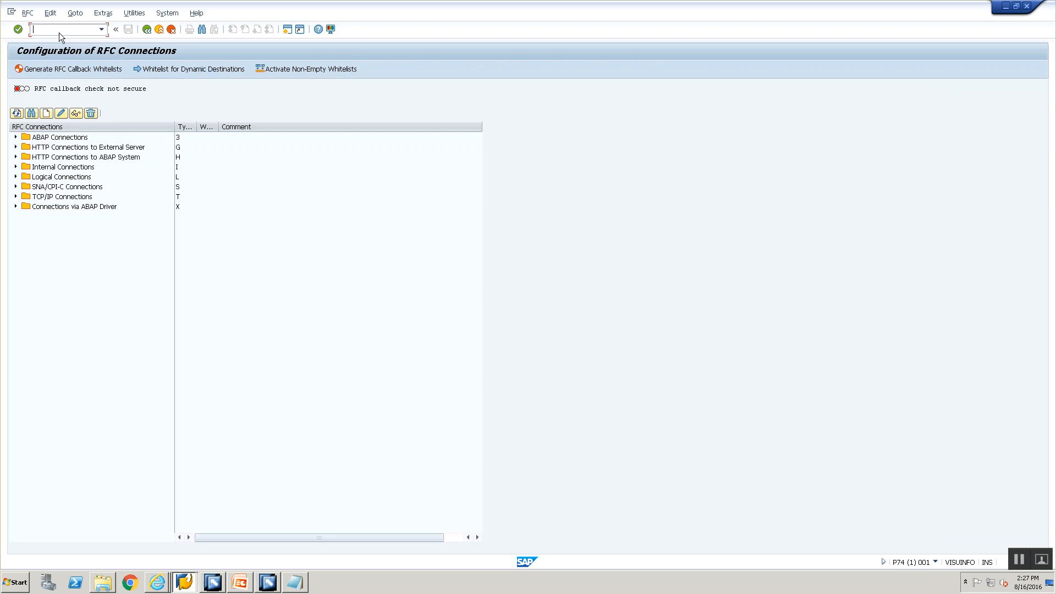
{"action": "type", "text": "/nsm59"}
{"action": "key", "text": "Return"}
{"action": "left_click", "coordinate": [101, 30]}
{"action": "left_click", "coordinate": [69, 39]}
Step: Open the EH5CLNT800 destination under ABAP Connections and select its name
{"action": "left_click", "coordinate": [16, 137]}
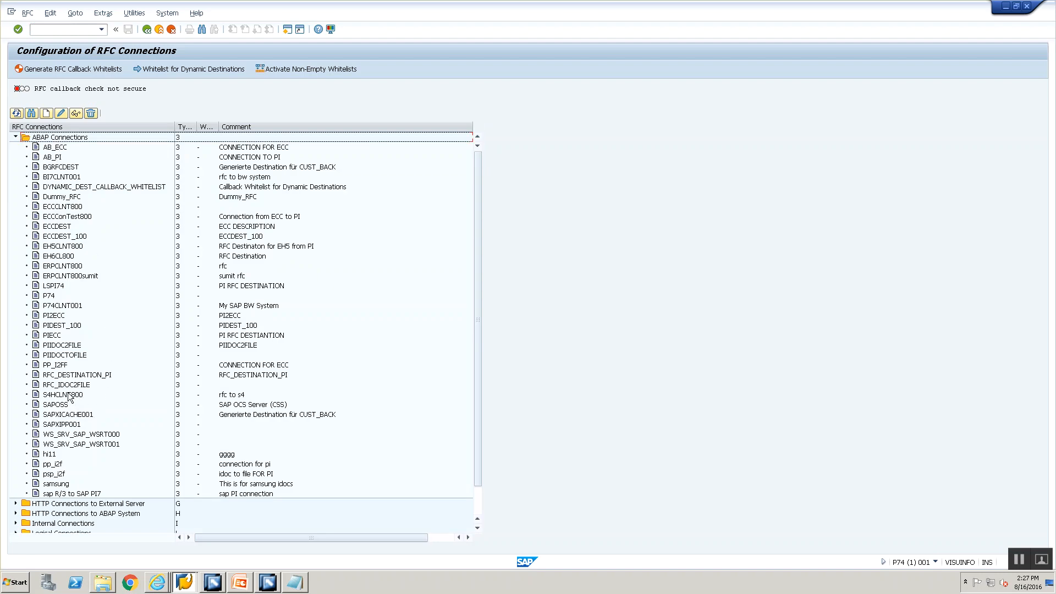
{"action": "left_click", "coordinate": [63, 247]}
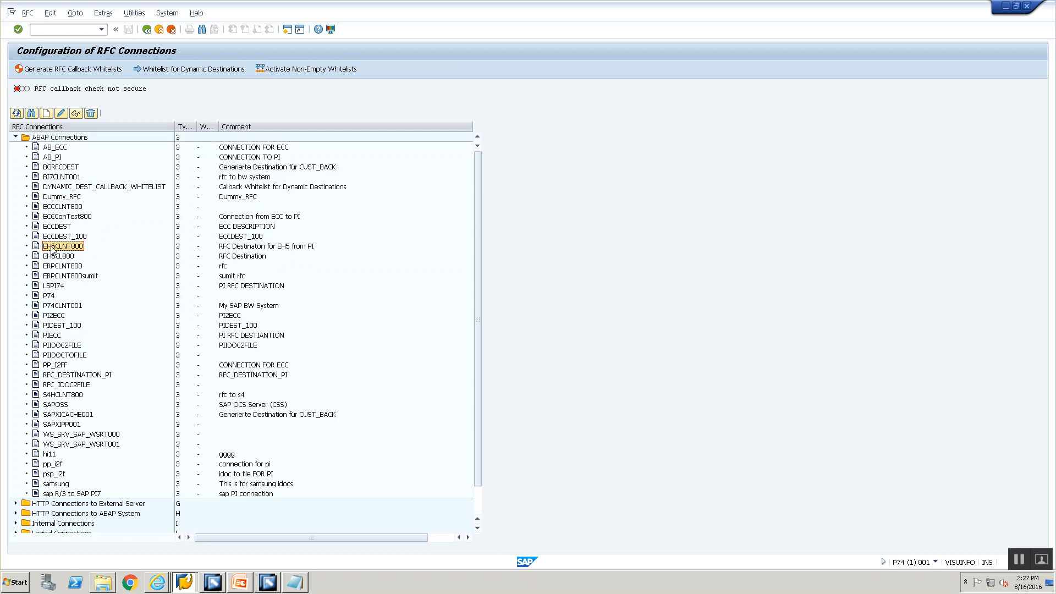
{"action": "double_click", "coordinate": [52, 250]}
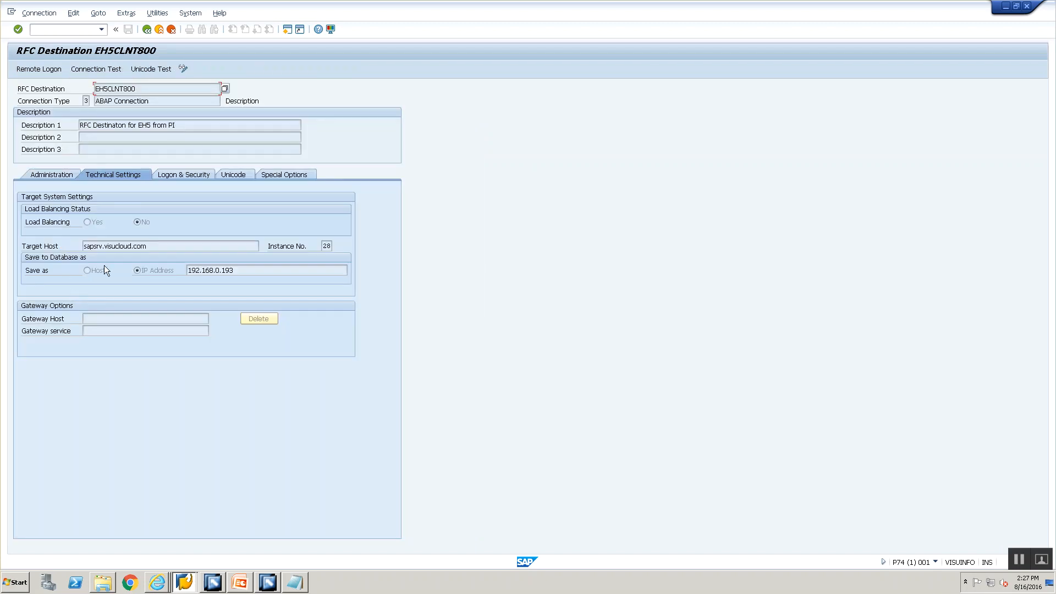
{"action": "left_click_drag", "start_coordinate": [150, 250], "coordinate": [68, 221]}
{"action": "left_click", "coordinate": [186, 173]}
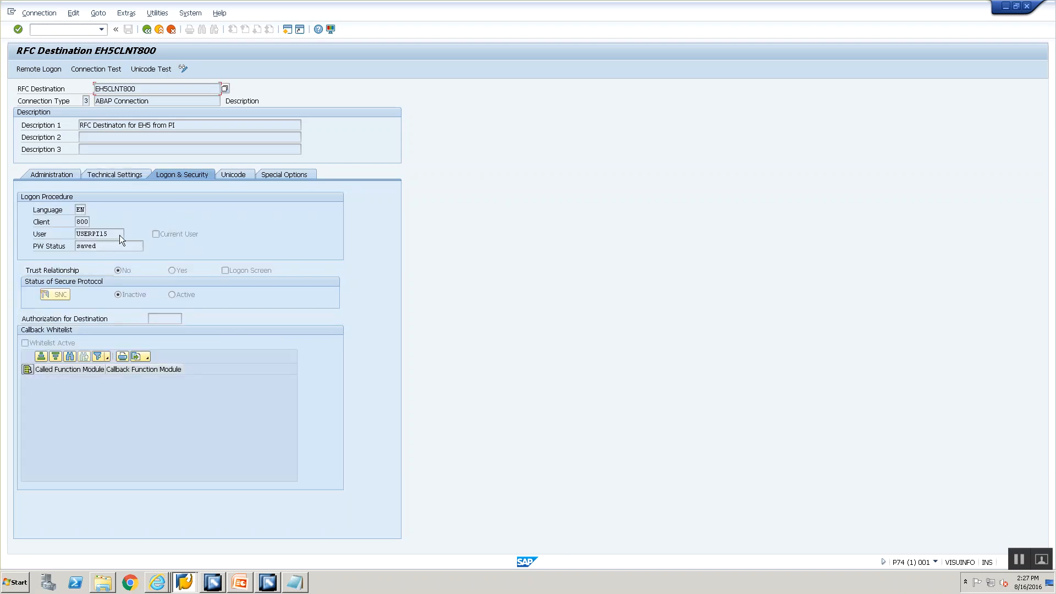
{"action": "left_click_drag", "start_coordinate": [140, 88], "coordinate": [99, 78]}
{"action": "key", "text": "ctrl+c"}
{"action": "left_click", "coordinate": [101, 81]}
Step: Paste EH5CLNT800 into the receiver channel's RFC Destination field
{"action": "key", "text": "alt+Tab"}
{"action": "key", "text": "Tab"}
{"action": "left_click", "coordinate": [423, 214]}
{"action": "key", "text": "ctrl+v"}
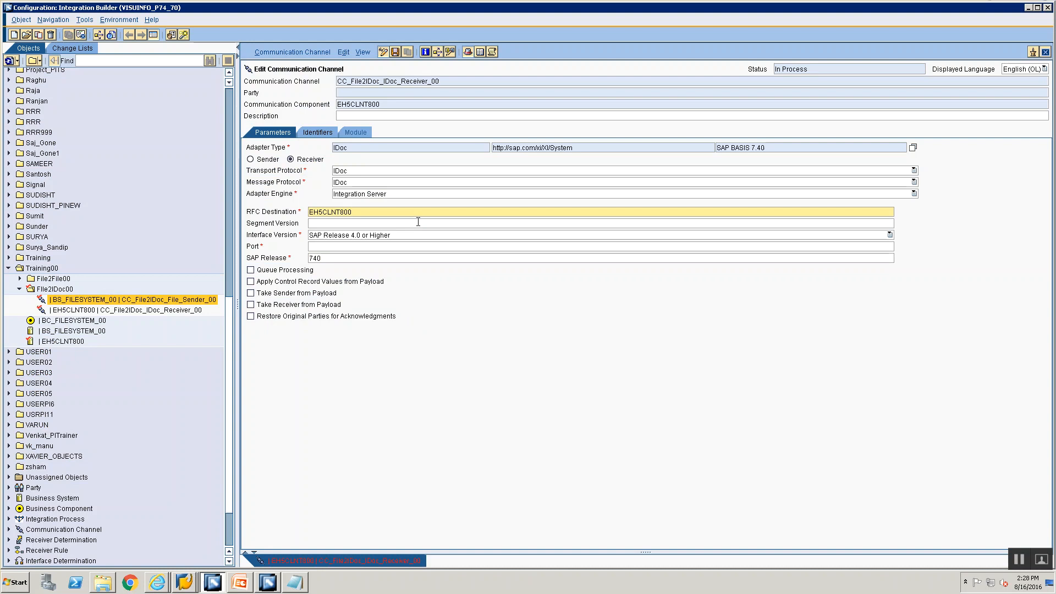
Step: From the Port field, go back to SAP GUI and enter transaction /nidx2
{"action": "left_click", "coordinate": [336, 248]}
{"action": "key", "text": "alt+Tab"}
{"action": "left_click", "coordinate": [61, 27]}
{"action": "type", "text": "/nidx2"}
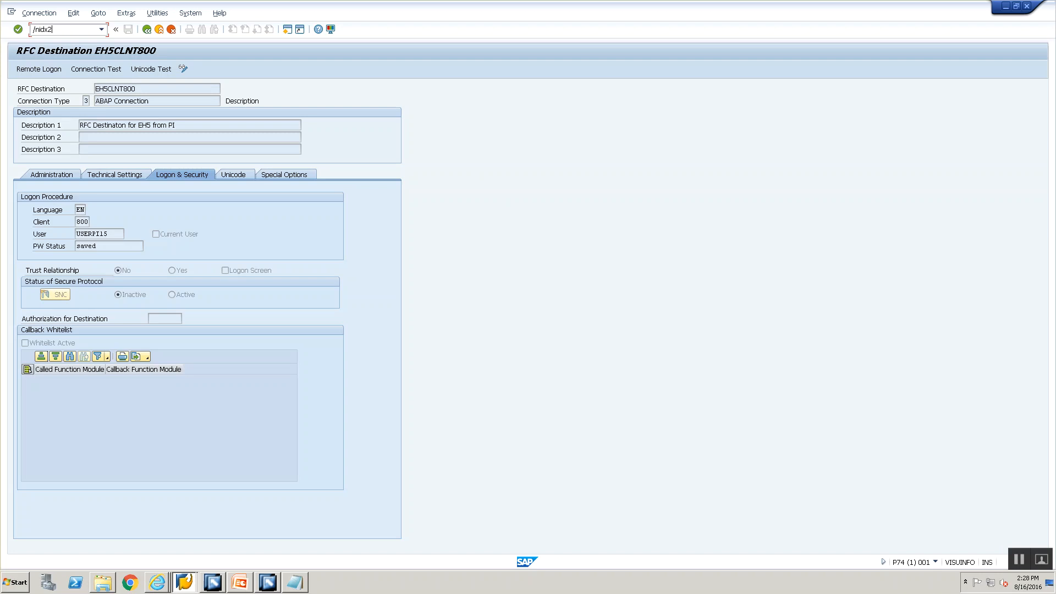
Step: Check the IDX2 metadata entry EH6CLNT800, then correct the slide's IDX2 step to IDX1
{"action": "key", "text": "Return"}
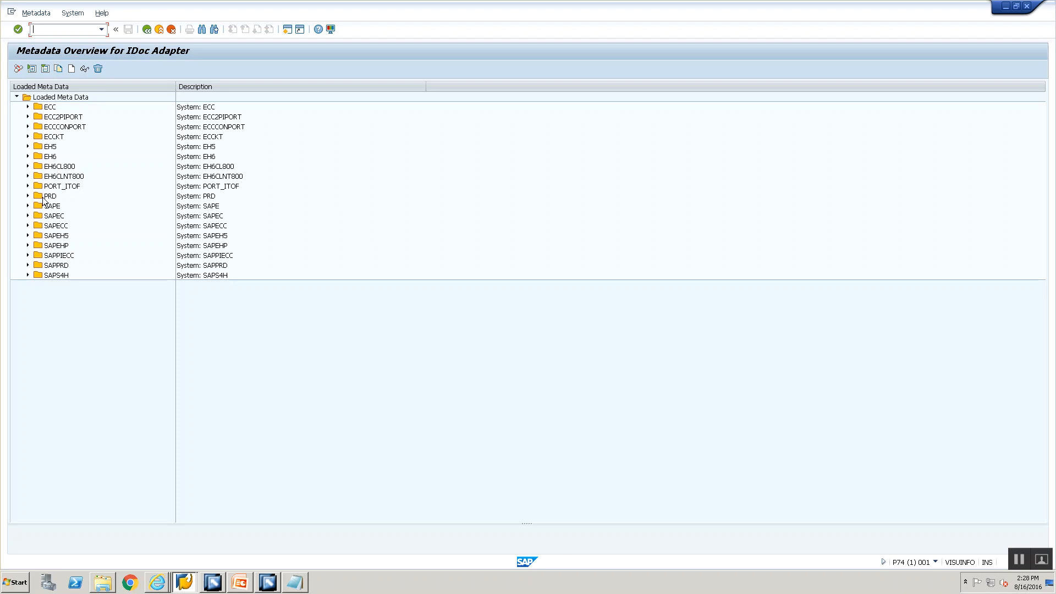
{"action": "left_click", "coordinate": [53, 177]}
{"action": "key", "text": "alt+Tab"}
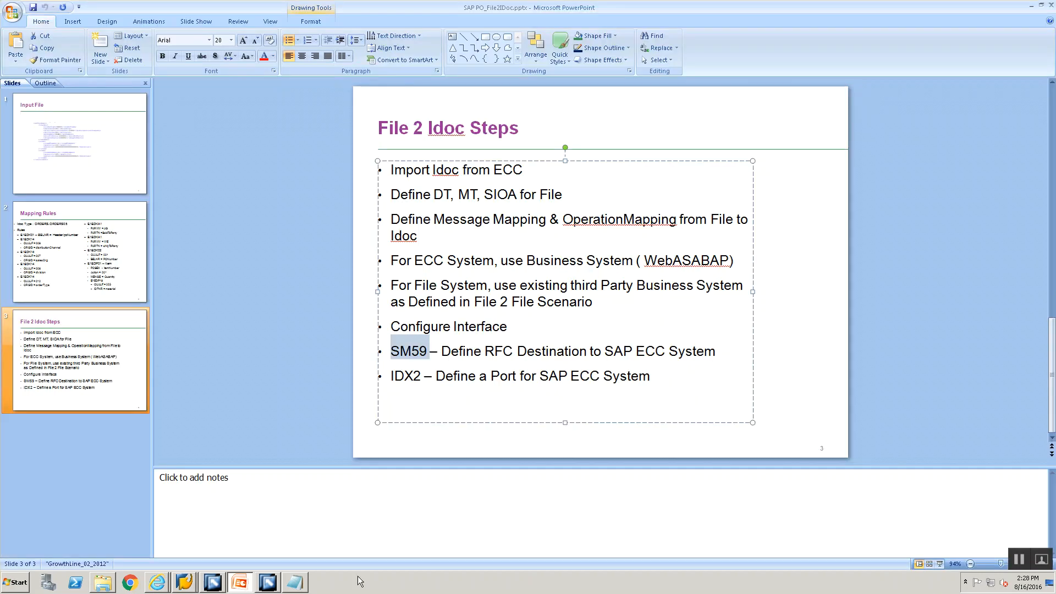
{"action": "left_click", "coordinate": [420, 380]}
{"action": "key", "text": "BackSpace"}
{"action": "type", "text": "1"}
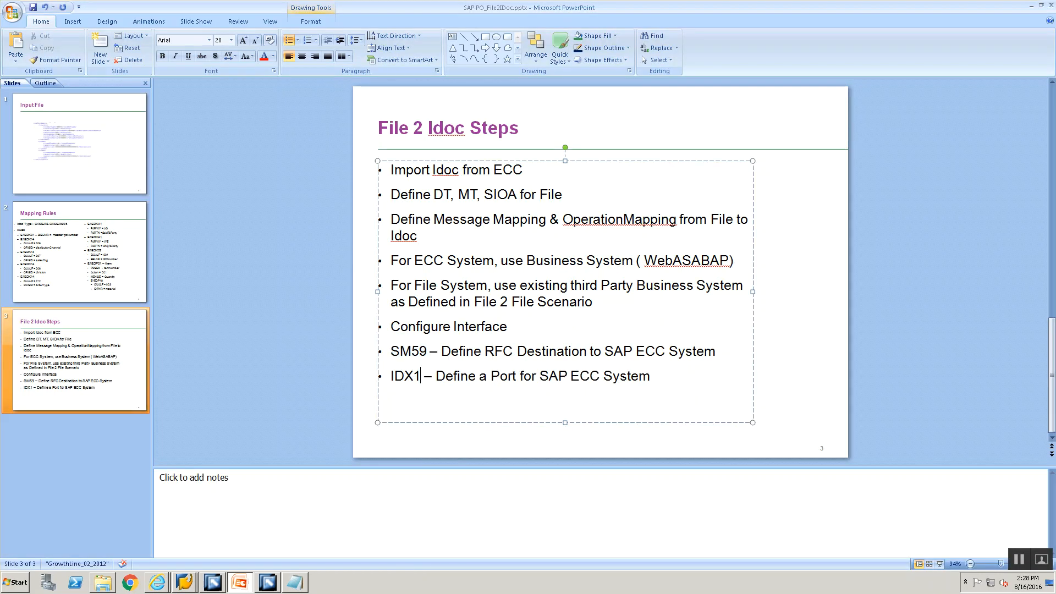
Step: Run /nidx1 and view the details of the existing EH5_800 port
{"action": "key", "text": "alt+Tab"}
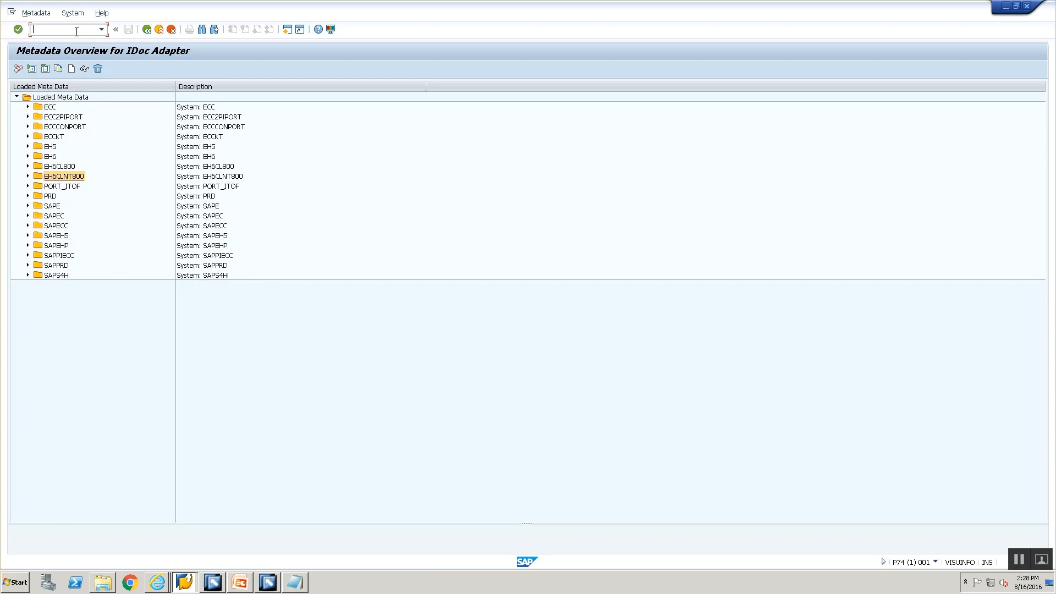
{"action": "type", "text": "/nidx1"}
{"action": "key", "text": "Return"}
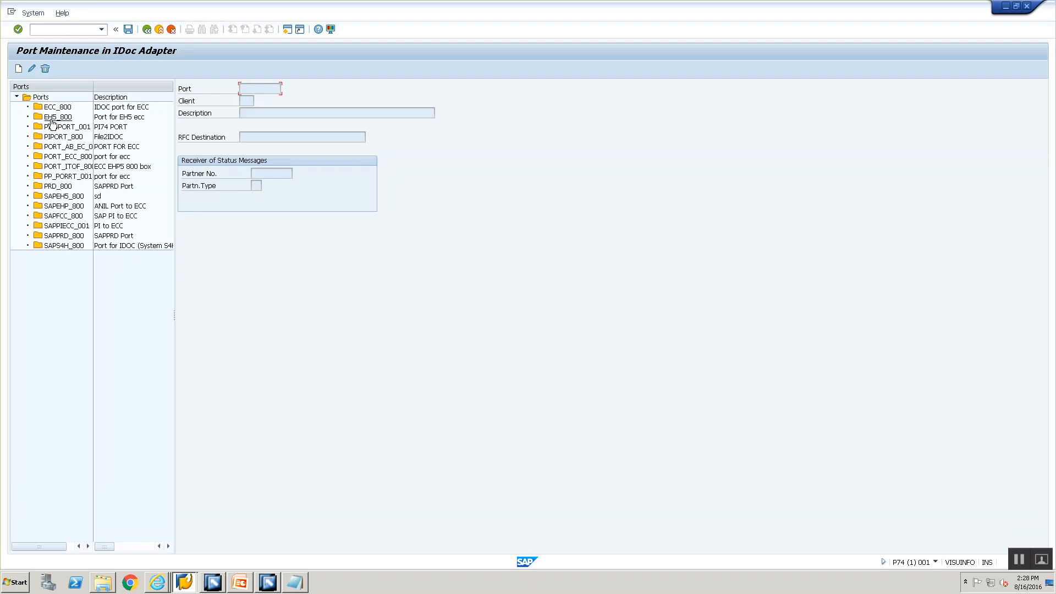
{"action": "left_click", "coordinate": [59, 117]}
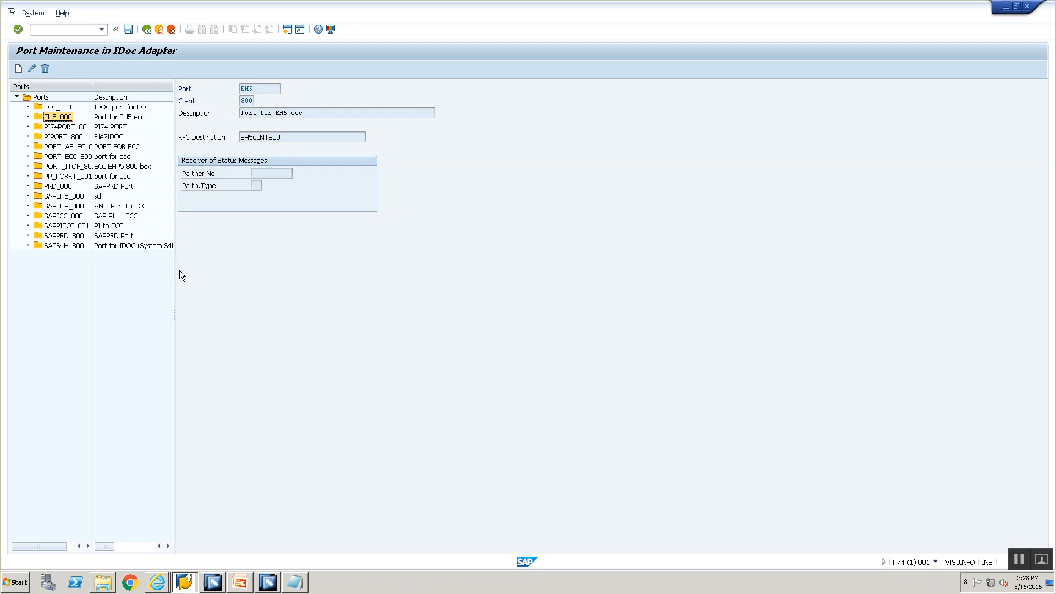
{"action": "left_click", "coordinate": [240, 582]}
{"action": "key", "text": "alt+Tab"}
Step: Abandon the unfinished new port, reload the port list via /nwe21, and recheck EH5_800
{"action": "left_click", "coordinate": [19, 69]}
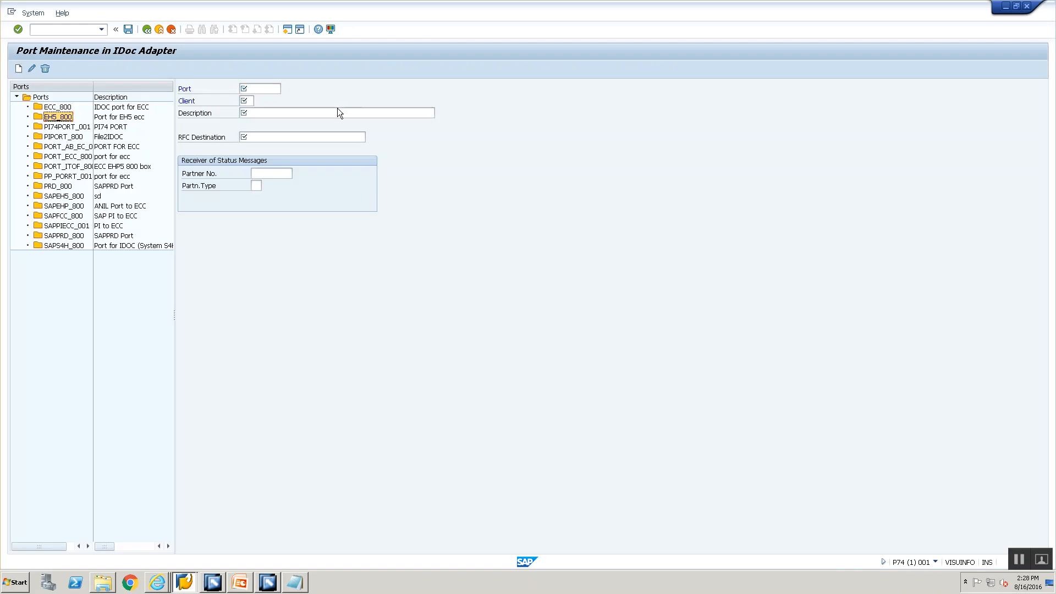
{"action": "left_click", "coordinate": [247, 88]}
{"action": "left_click", "coordinate": [172, 29]}
{"action": "left_click", "coordinate": [147, 30]}
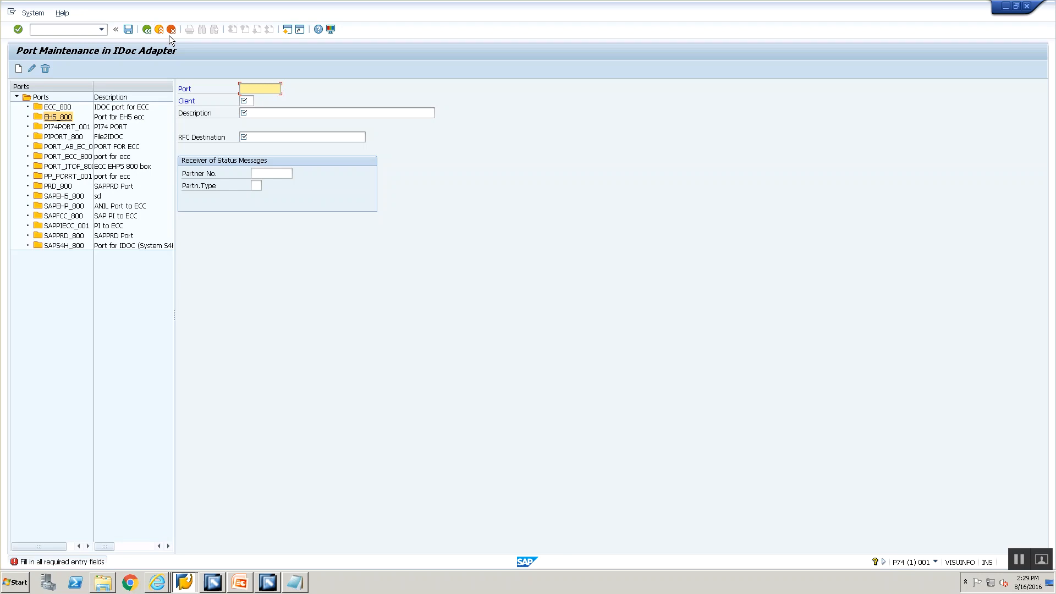
{"action": "left_click", "coordinate": [169, 35]}
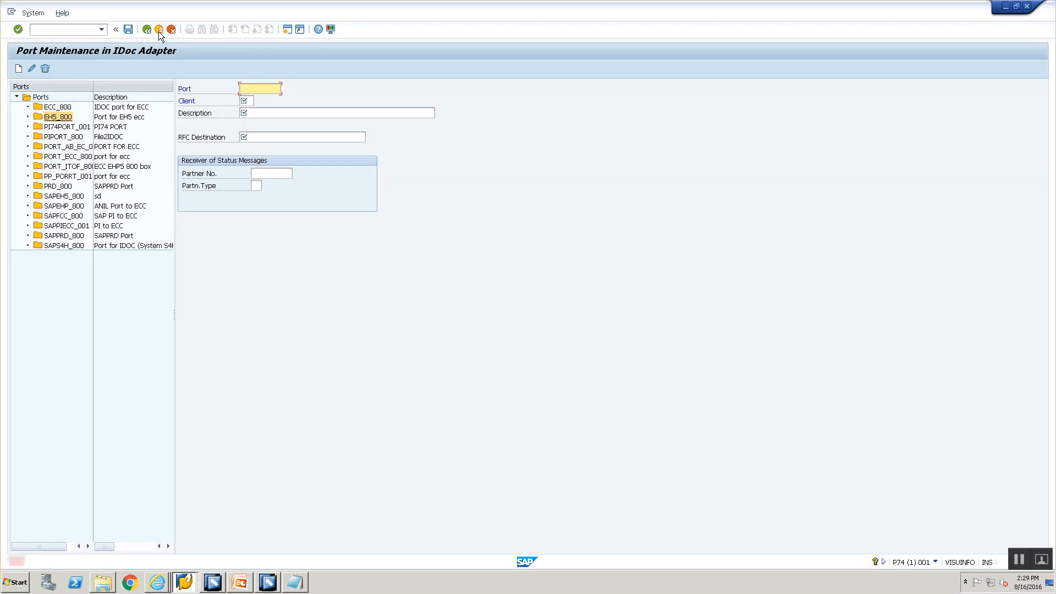
{"action": "left_click", "coordinate": [99, 29]}
{"action": "type", "text": "/nwe21"}
{"action": "key", "text": "Return"}
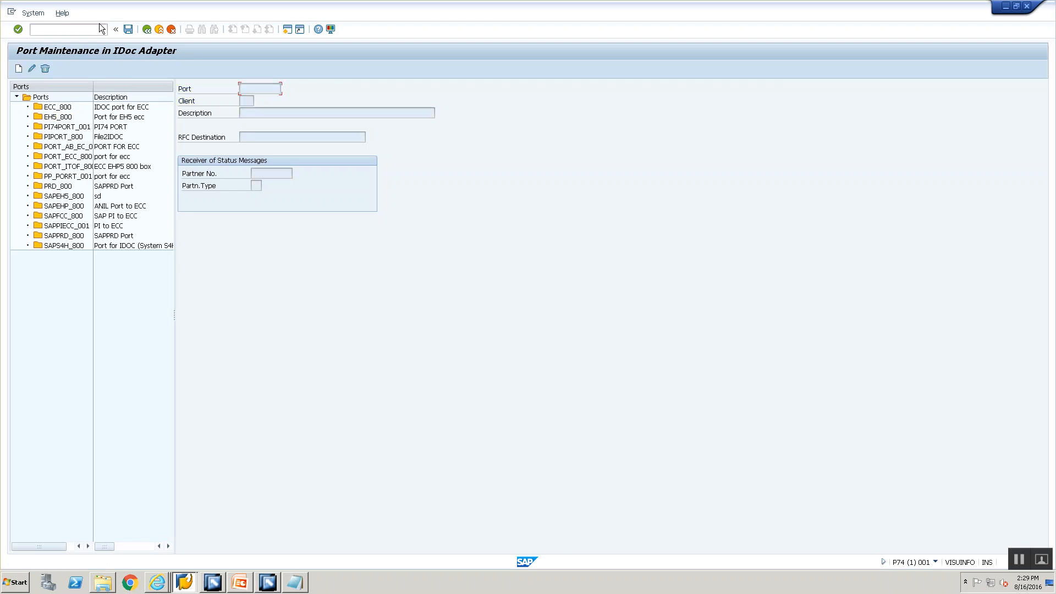
{"action": "left_click", "coordinate": [57, 117]}
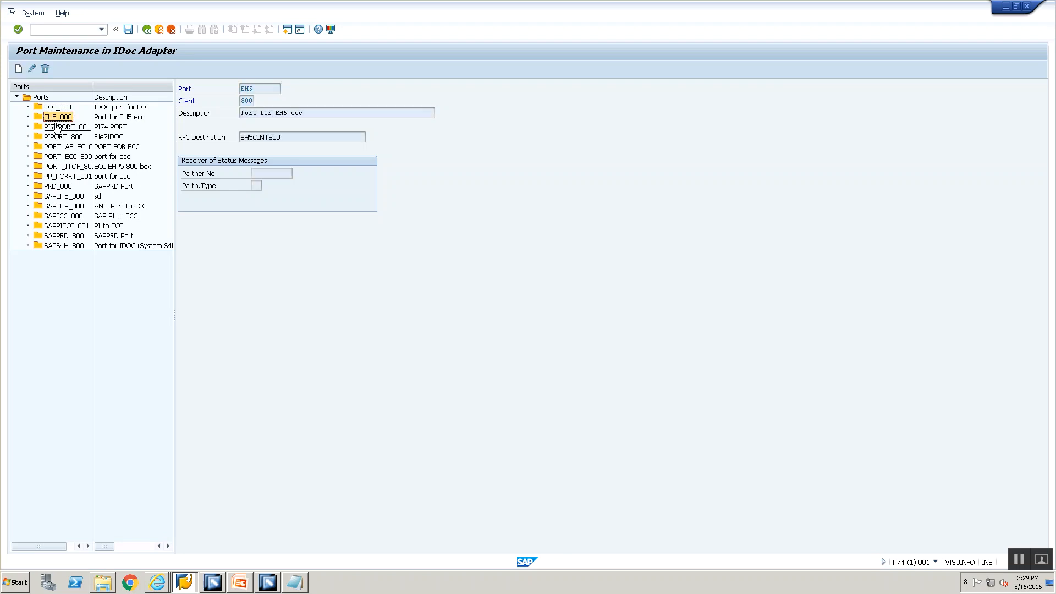
{"action": "key", "text": "alt+Tab"}
{"action": "key", "text": "alt+Tab"}
{"action": "key", "text": "alt+Tab"}
Step: Enter EH5_800 as the IDoc receiver channel's Port and save the channel
{"action": "type", "text": "EH"}
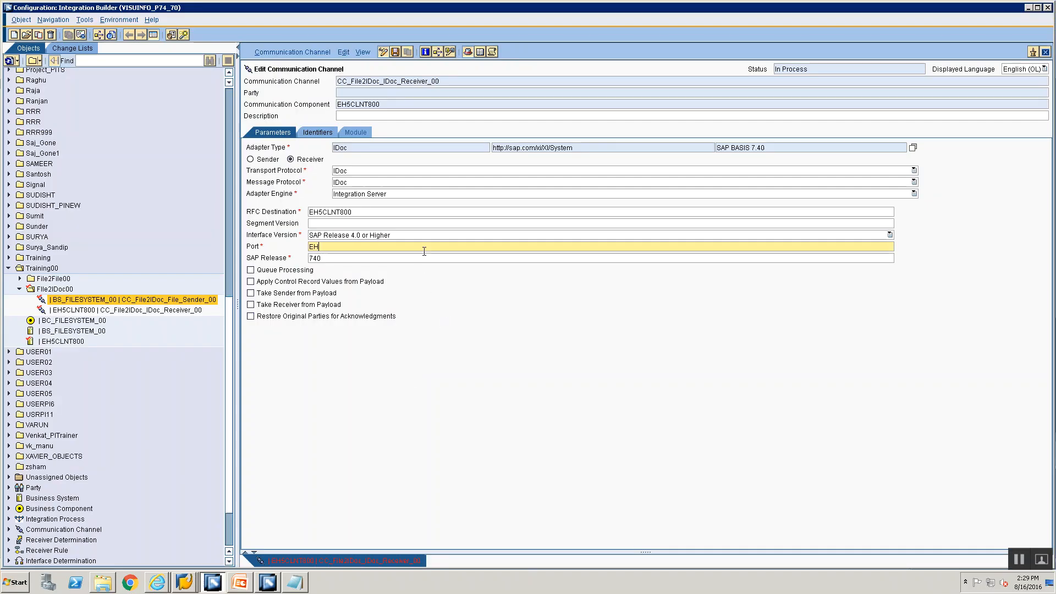
{"action": "type", "text": "5_800"}
{"action": "key", "text": "ctrl+s"}
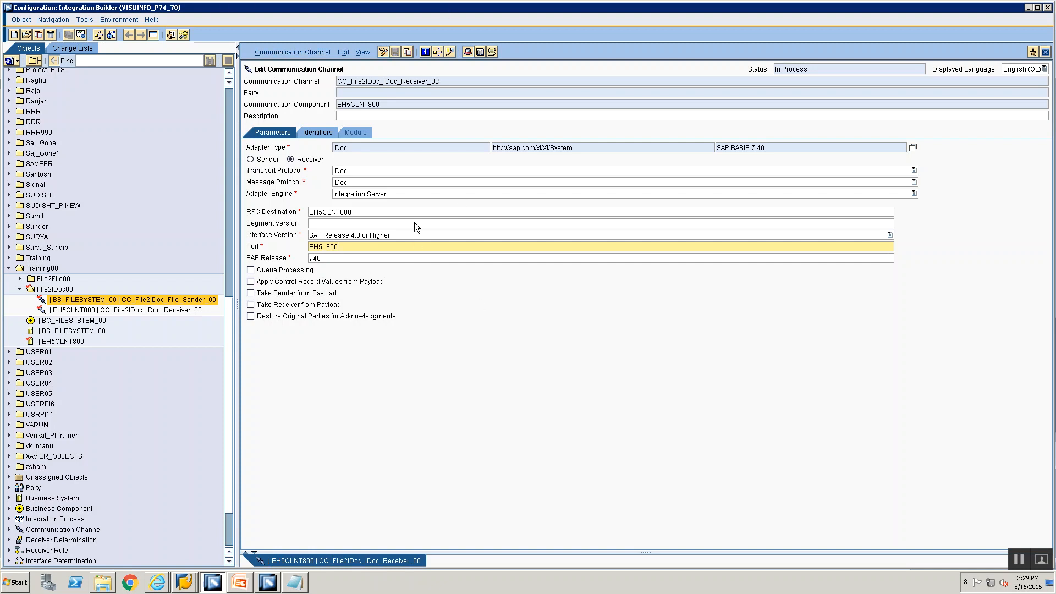
{"action": "left_click", "coordinate": [147, 311]}
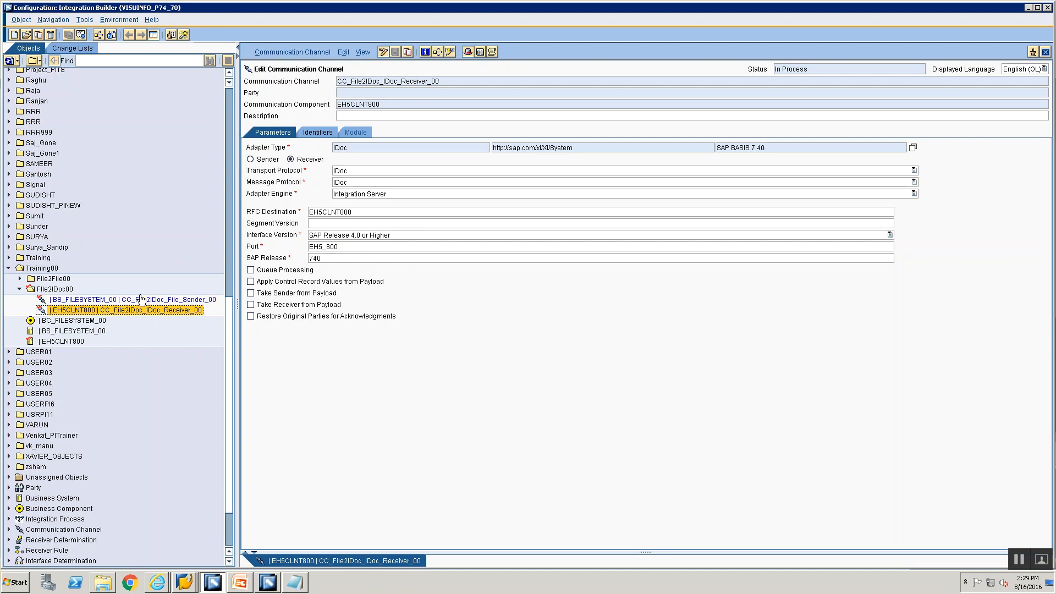
{"action": "left_click", "coordinate": [142, 300]}
{"action": "right_click", "coordinate": [44, 290]}
Step: Create a sender agreement in File2IDoc00 for BS_FILESYSTEM_00 with interface SIOA_File2IDoc_Src_00
{"action": "left_click", "coordinate": [51, 300]}
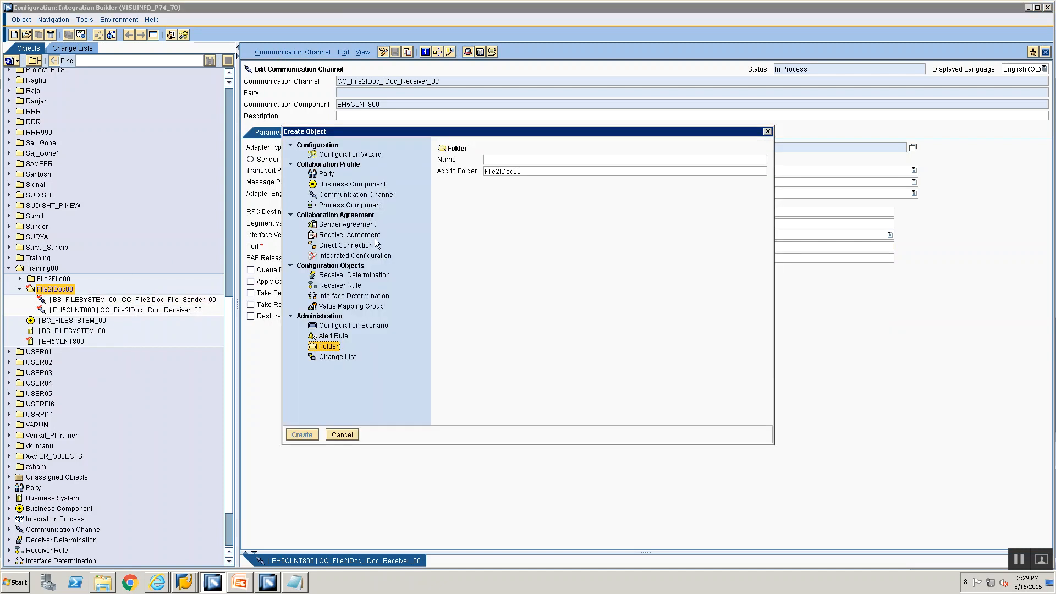
{"action": "left_click", "coordinate": [388, 223]}
{"action": "left_click", "coordinate": [566, 188]}
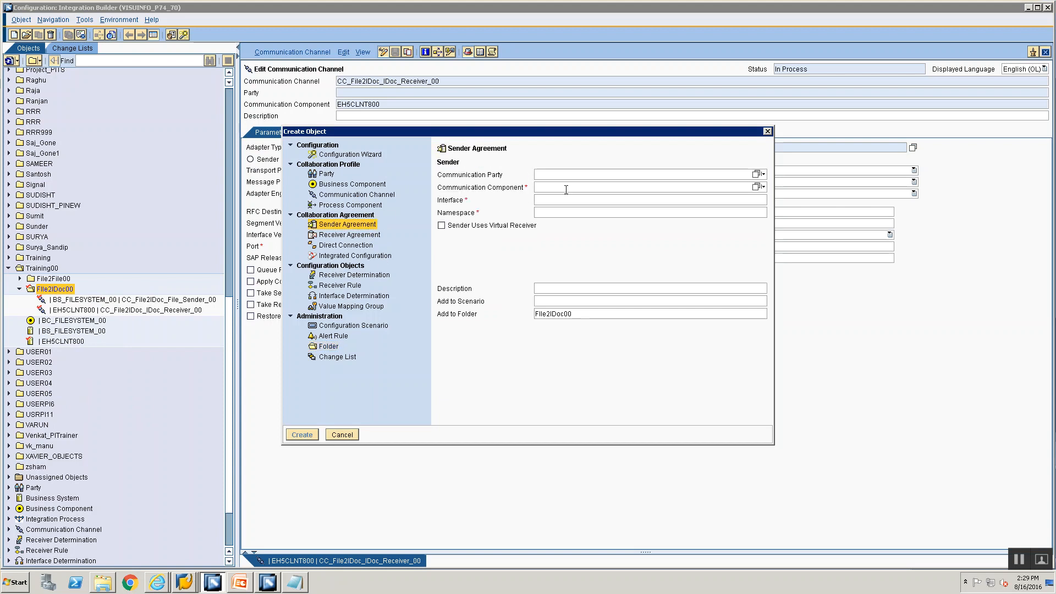
{"action": "type", "text": "BS_"}
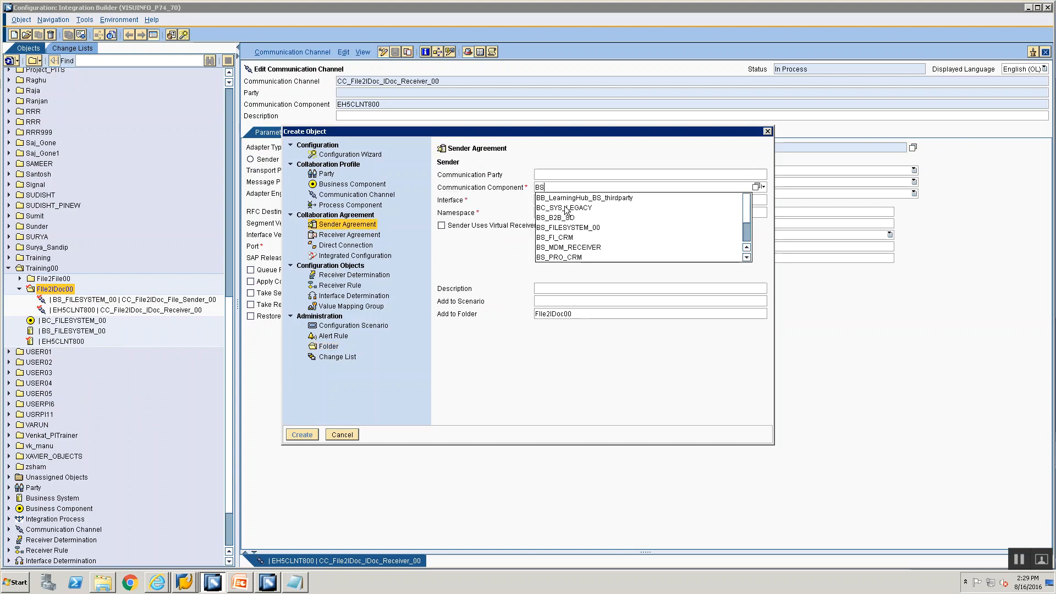
{"action": "left_click", "coordinate": [566, 209]}
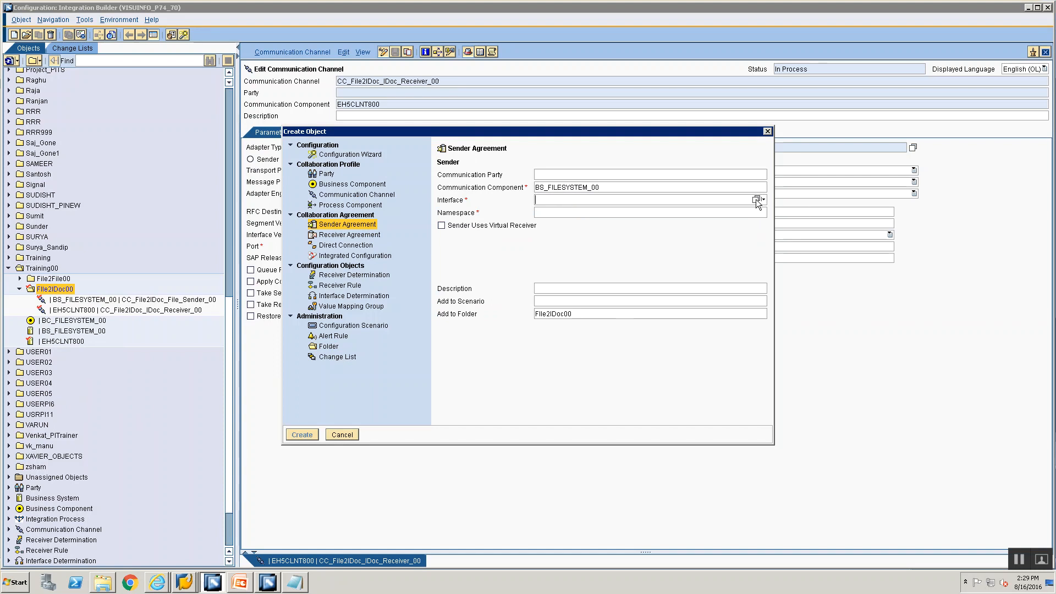
{"action": "left_click", "coordinate": [757, 199]}
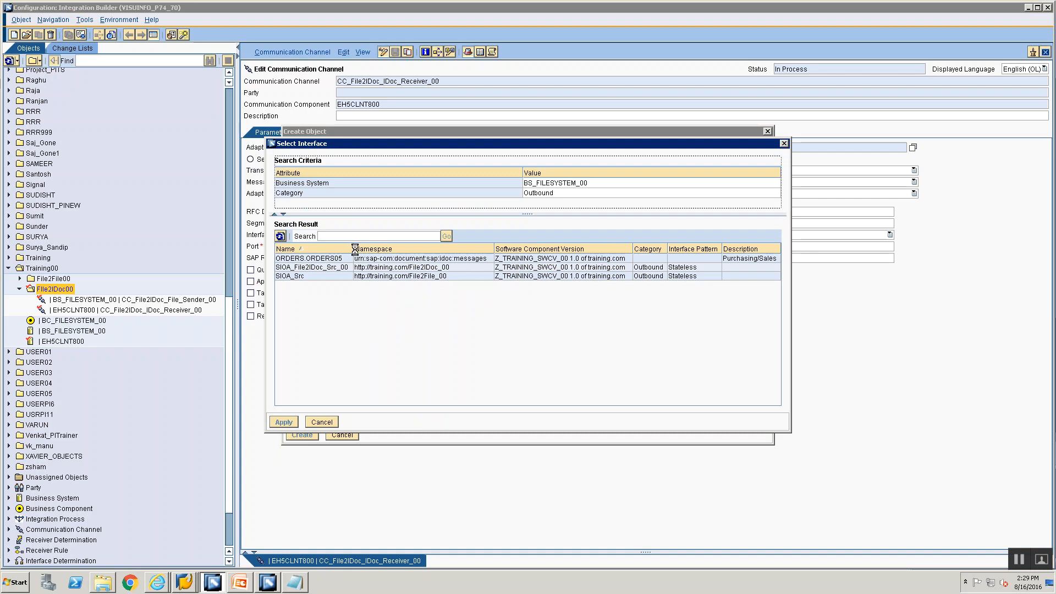
{"action": "left_click", "coordinate": [346, 269]}
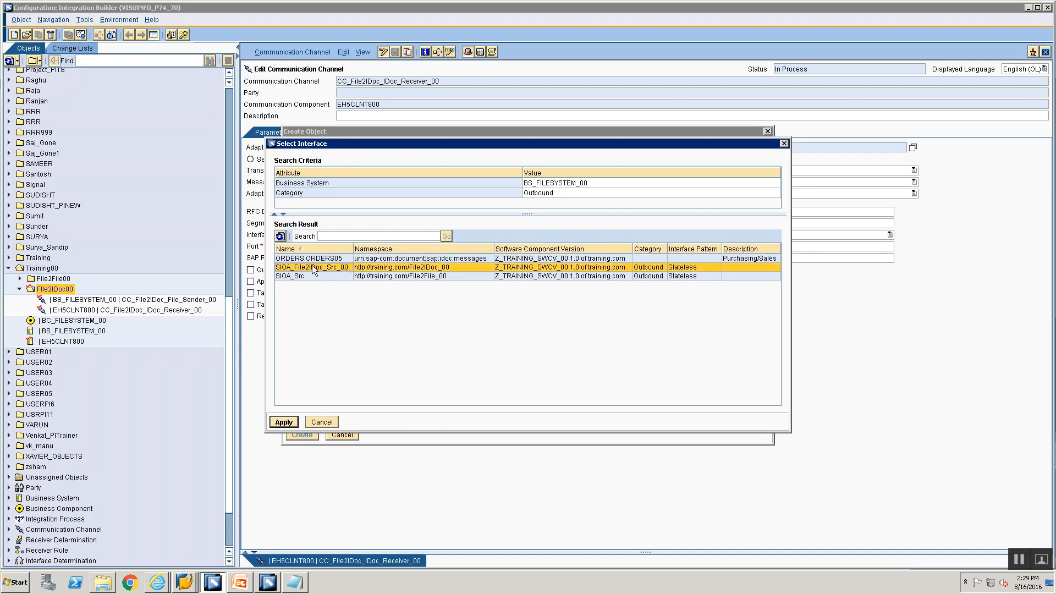
{"action": "left_click", "coordinate": [283, 422]}
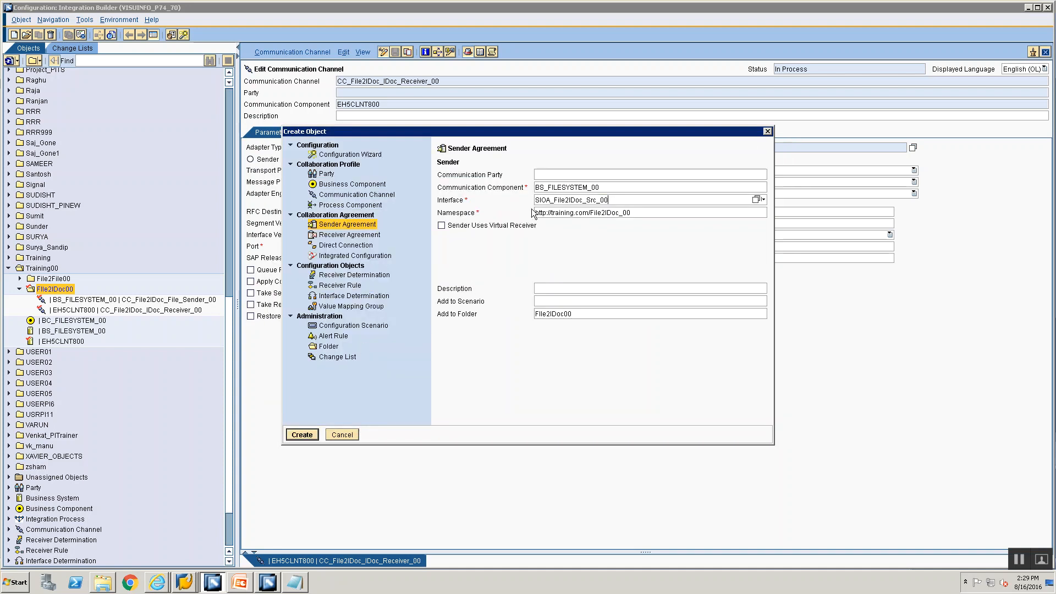
{"action": "left_click", "coordinate": [293, 435]}
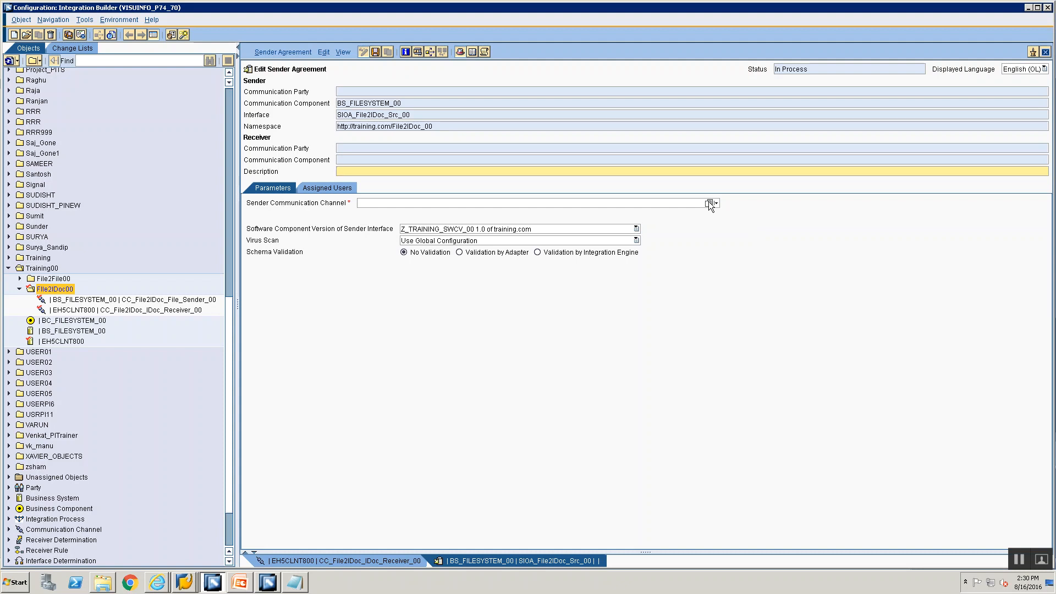
Step: Assign sender channel CC_File2IDoc_File_Sender_00 to the new sender agreement
{"action": "left_click", "coordinate": [341, 104]}
{"action": "left_click_drag", "start_coordinate": [415, 114], "coordinate": [267, 94]}
{"action": "left_click_drag", "start_coordinate": [342, 127], "coordinate": [550, 148]}
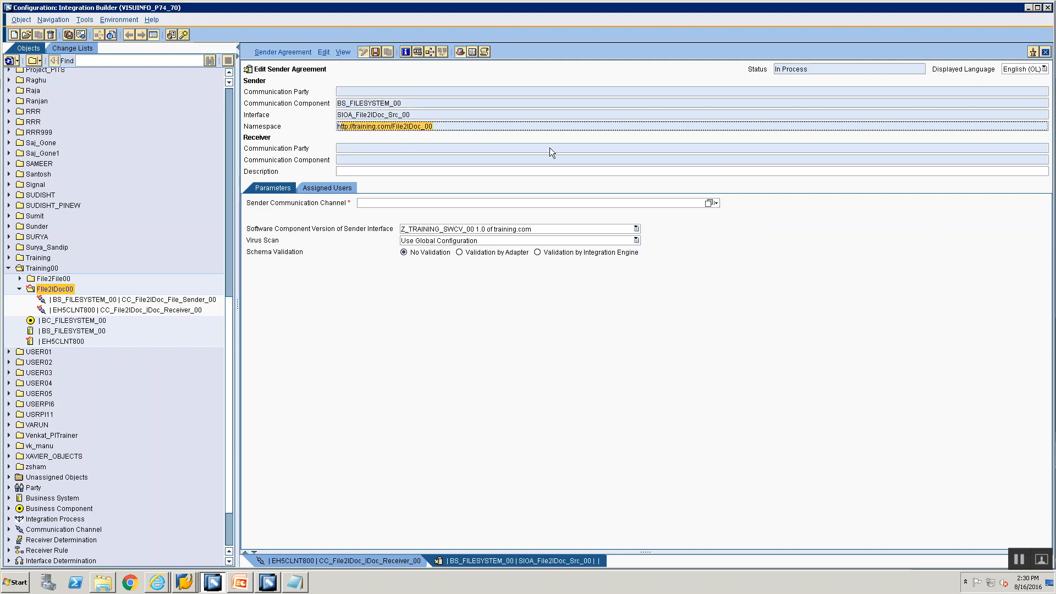
{"action": "left_click", "coordinate": [709, 203]}
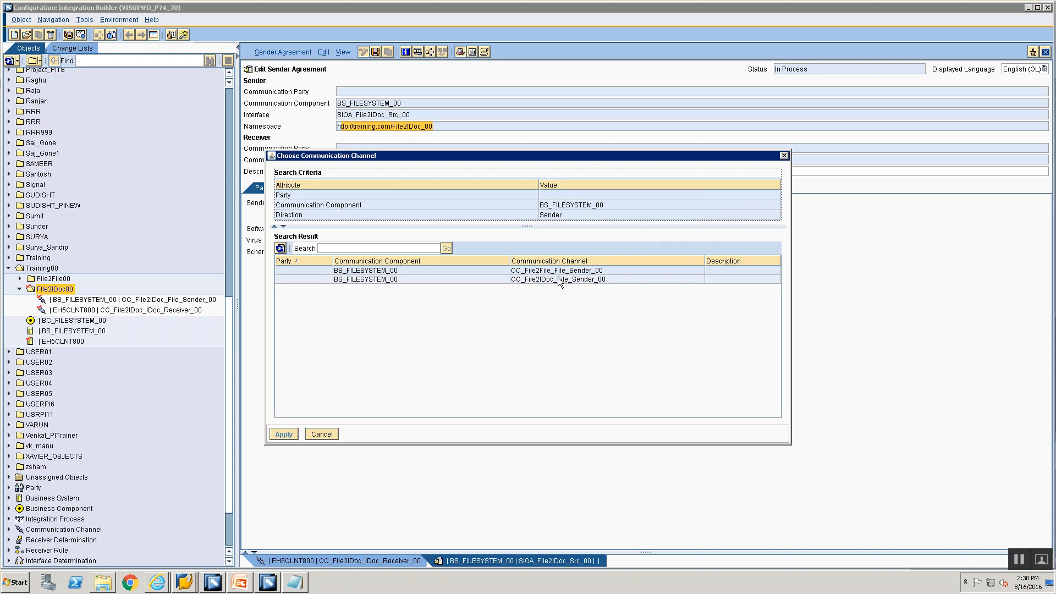
{"action": "left_click", "coordinate": [557, 279]}
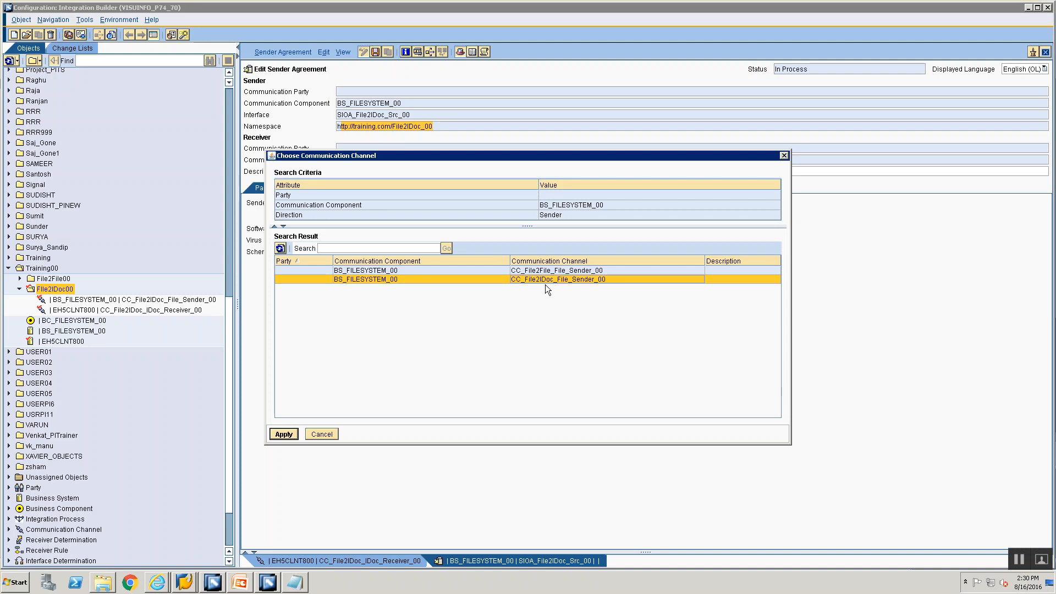
{"action": "left_click", "coordinate": [284, 434]}
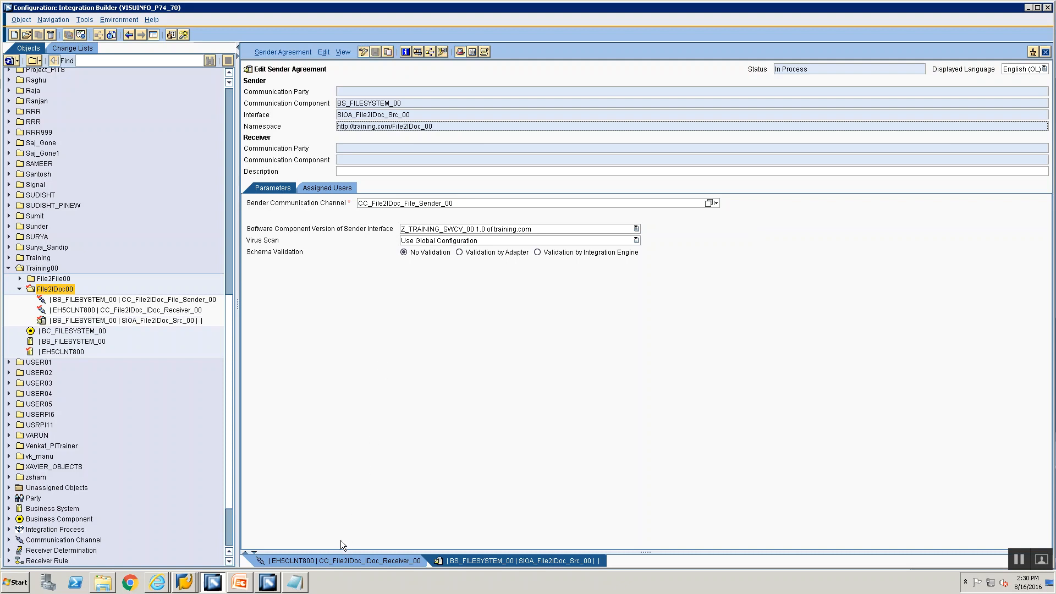
{"action": "left_click", "coordinate": [125, 321]}
{"action": "right_click", "coordinate": [126, 318]}
Step: Create a receiver determination for BS_FILESYSTEM_00 and interface SIOA_File2IDoc_Src_00
{"action": "left_click", "coordinate": [140, 325]}
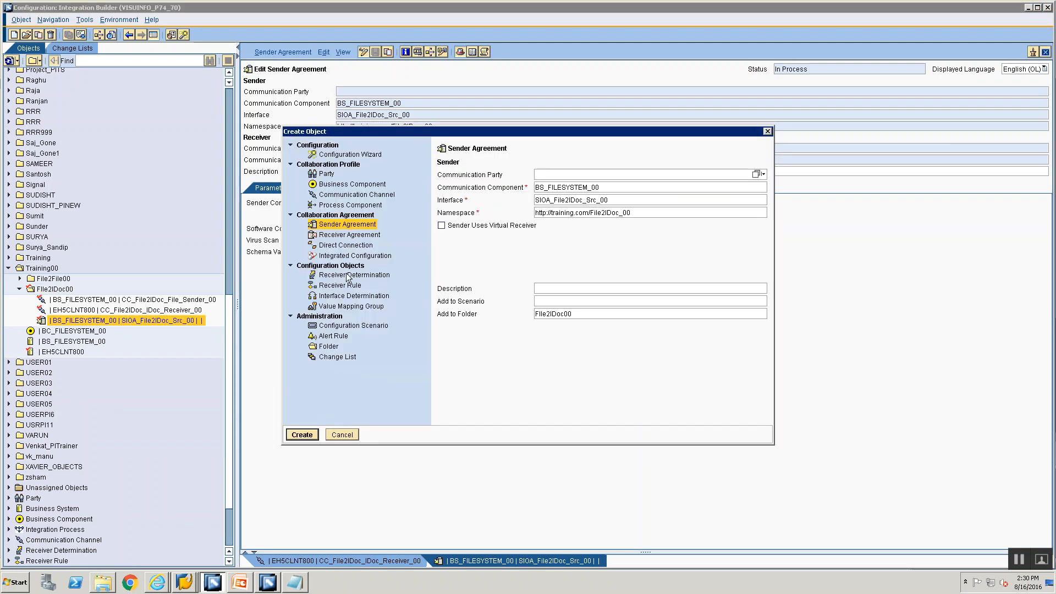
{"action": "left_click", "coordinate": [350, 275]}
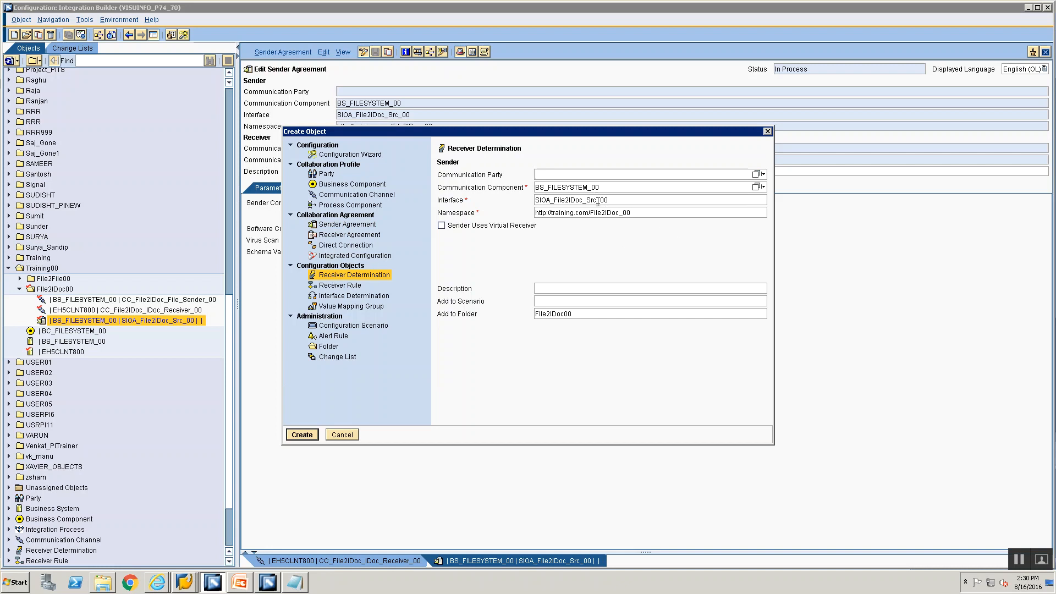
{"action": "key", "text": "Tab"}
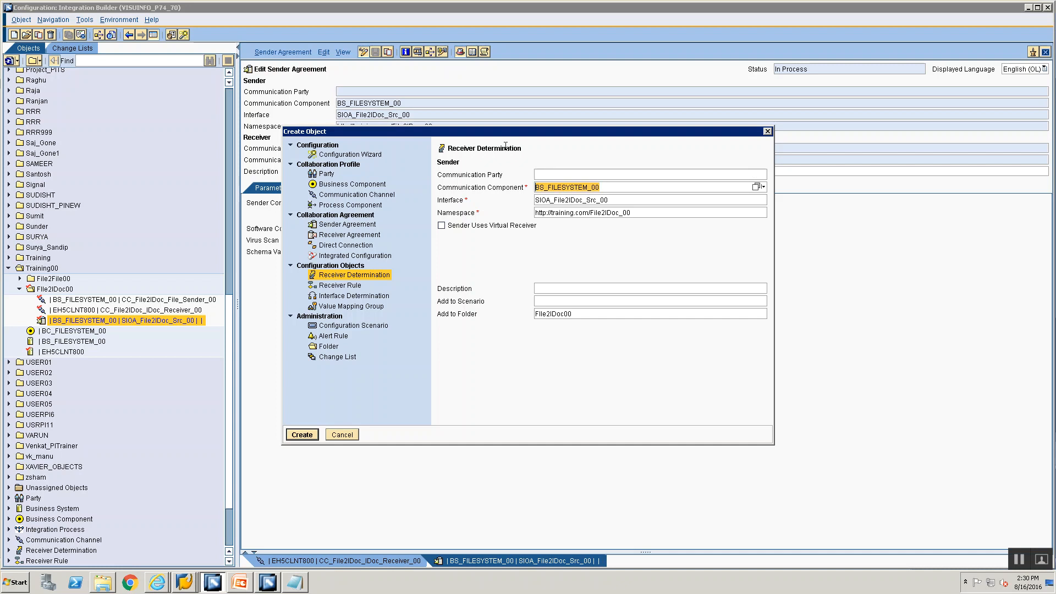
{"action": "left_click", "coordinate": [633, 199]}
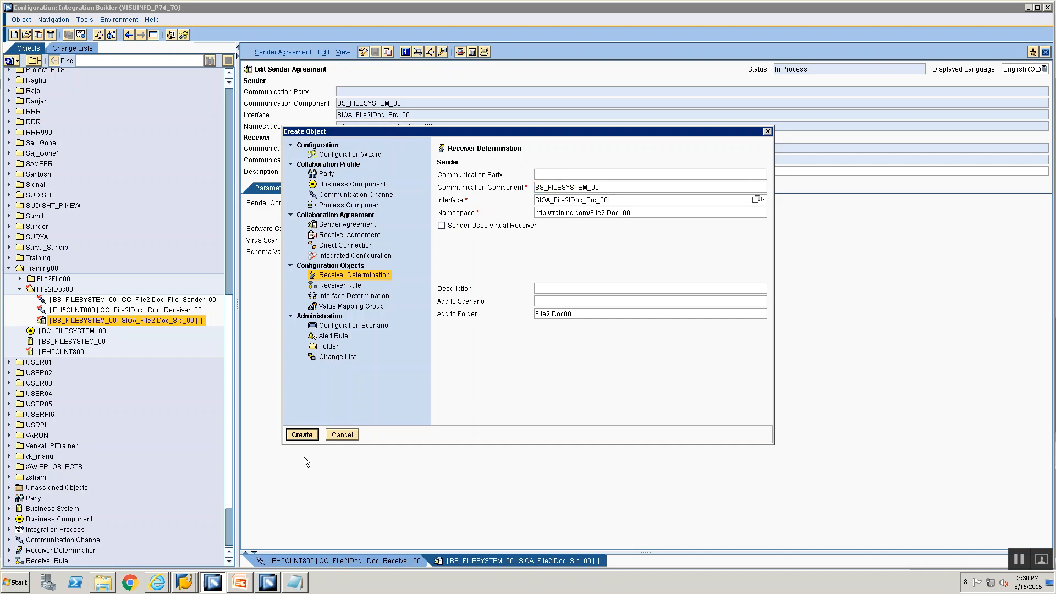
{"action": "left_click", "coordinate": [302, 433]}
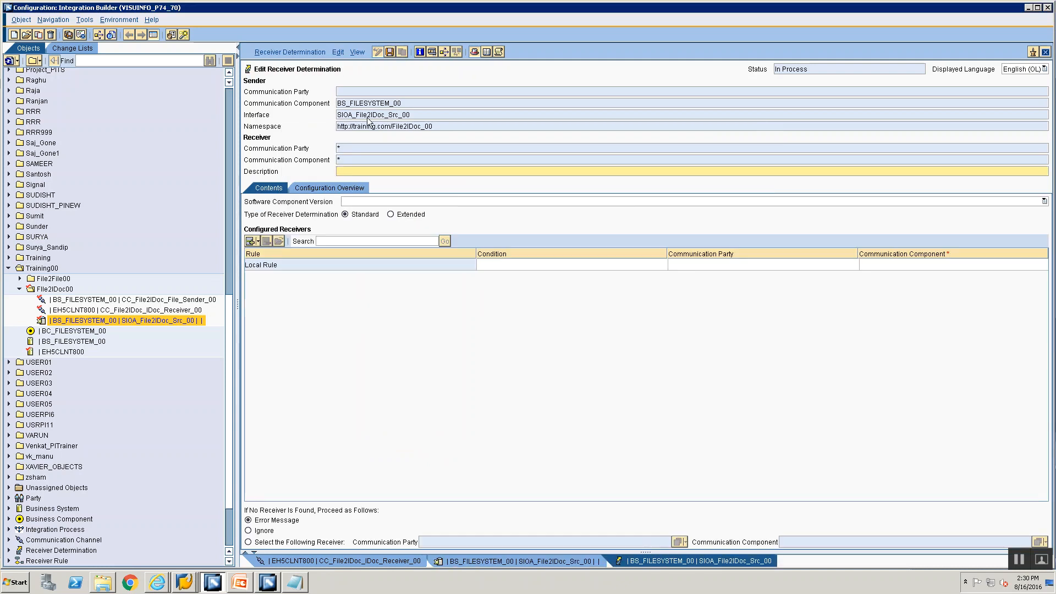
Step: Set EH5CLNT800 as the local rule's receiver communication component and save
{"action": "left_click", "coordinate": [879, 265]}
{"action": "left_click", "coordinate": [878, 265]}
{"action": "type", "text": "EH"}
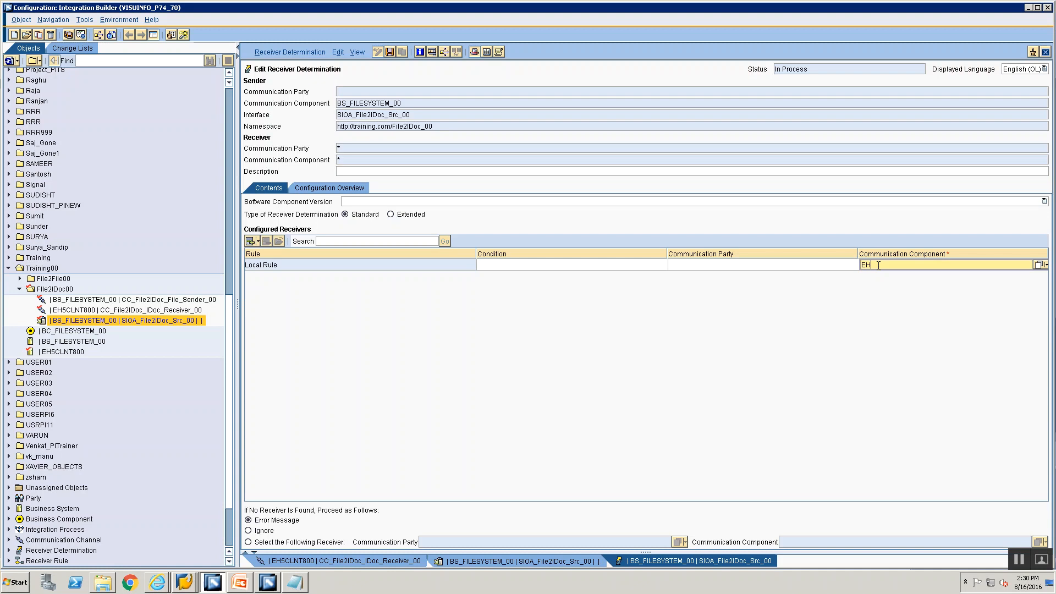
{"action": "type", "text": "5CLNT800"}
{"action": "key", "text": "ctrl+s"}
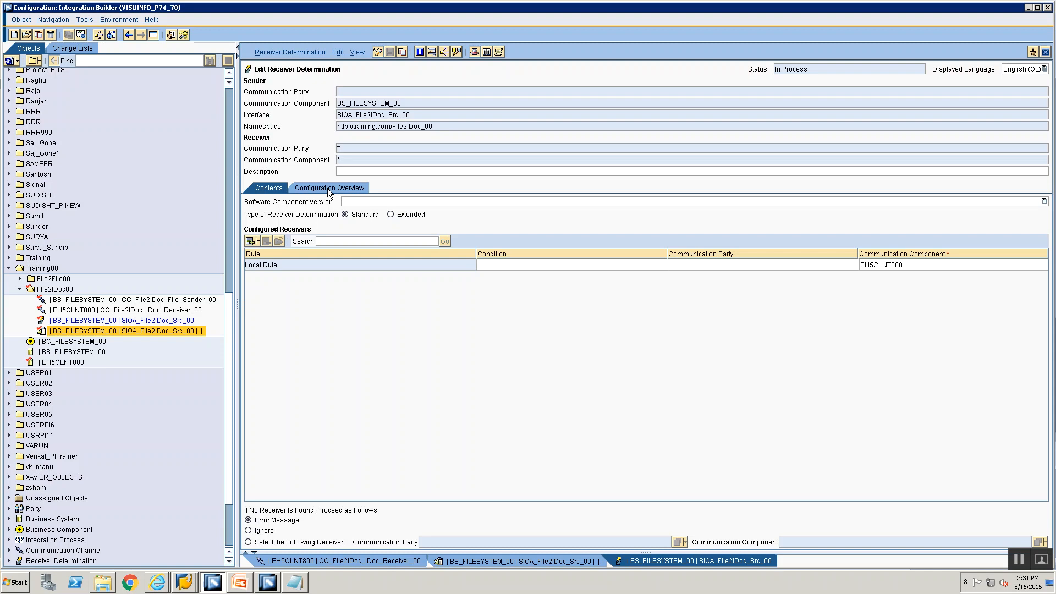
Step: From the Configuration Overview, create a specific interface determination for SIOA_File2IDoc_Src_00 to EH5CLNT800
{"action": "left_click", "coordinate": [328, 189]}
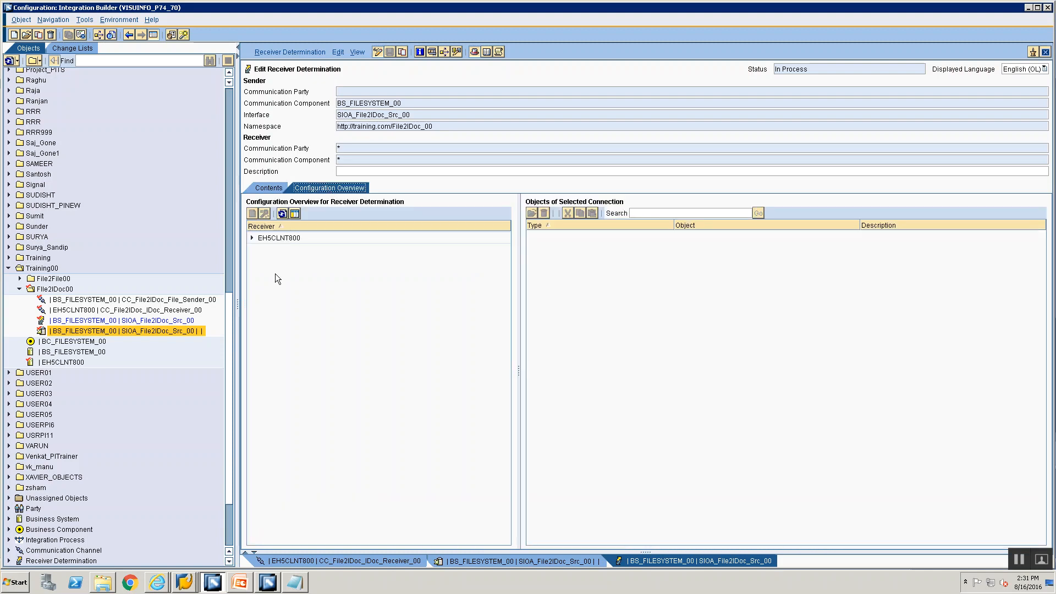
{"action": "left_click", "coordinate": [251, 238]}
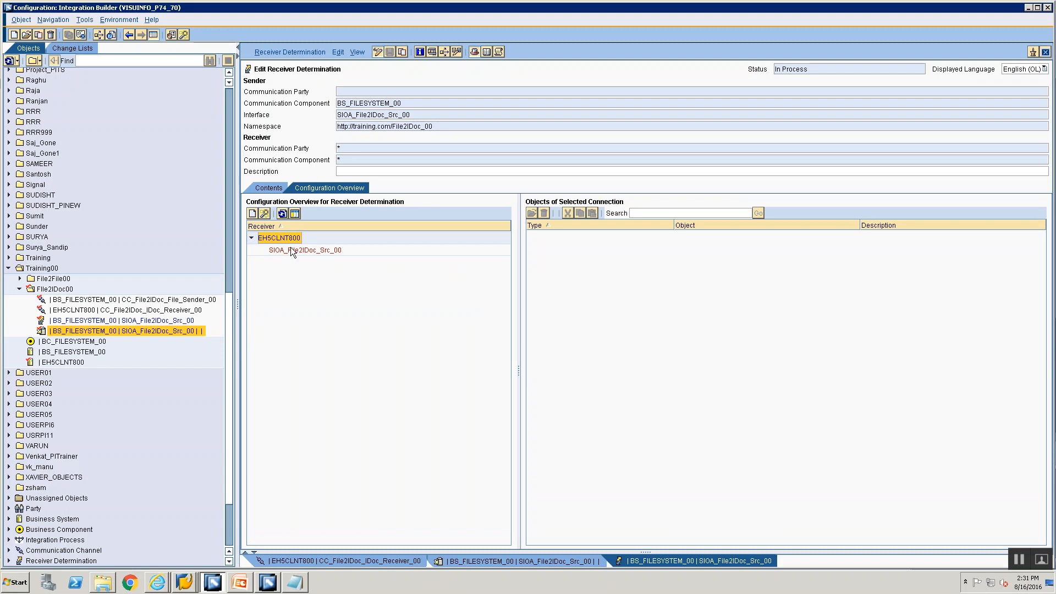
{"action": "left_click", "coordinate": [290, 249]}
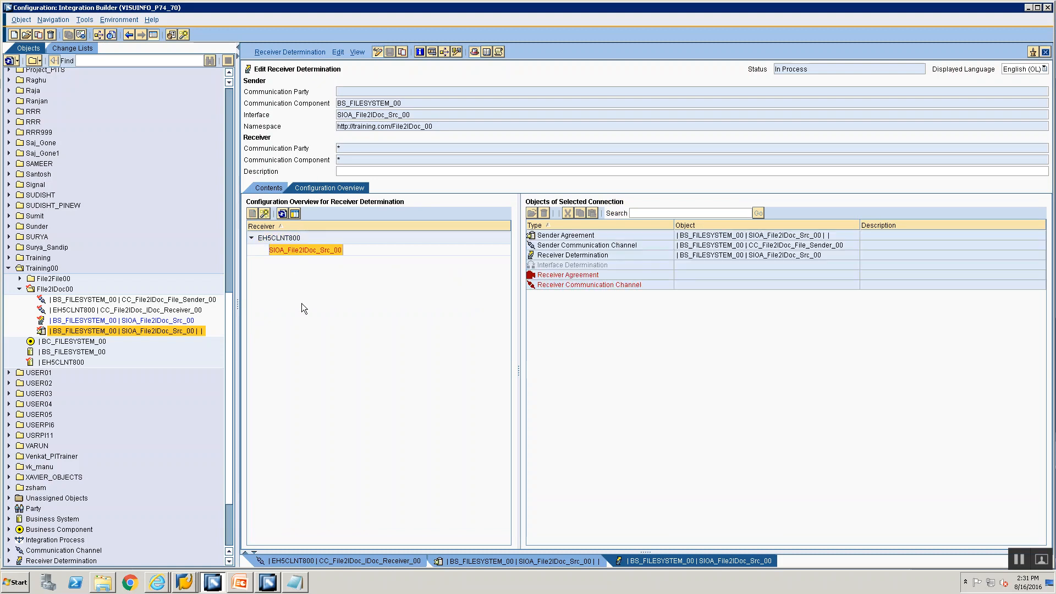
{"action": "left_click", "coordinate": [572, 266]}
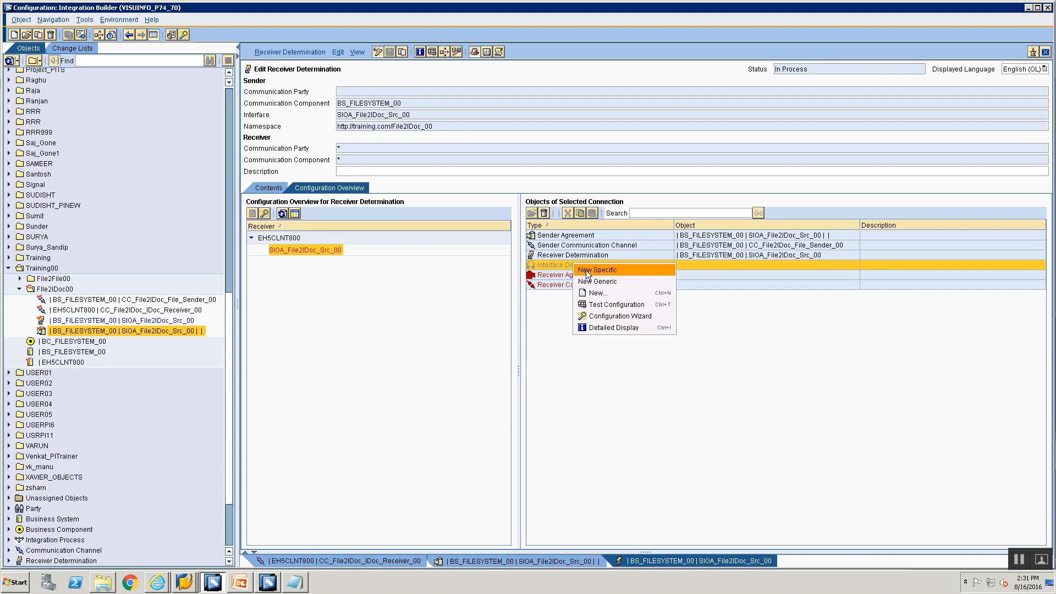
{"action": "left_click", "coordinate": [586, 269]}
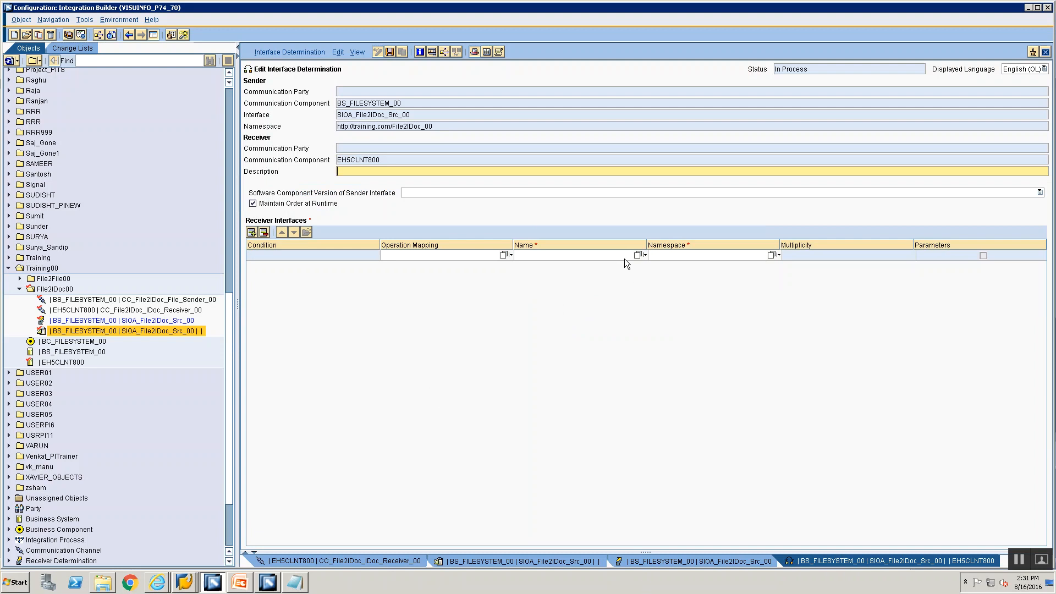
Step: Choose OM_File2IDoc_00 as the operation mapping, giving receiver interface ORDERS.ORDERS05
{"action": "left_click", "coordinate": [503, 254]}
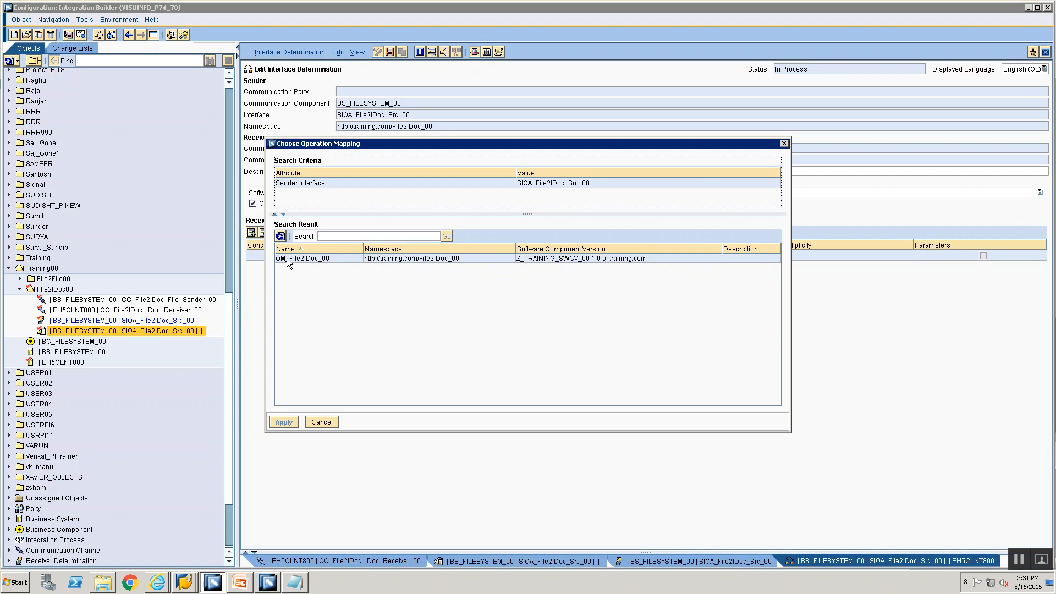
{"action": "left_click", "coordinate": [286, 259]}
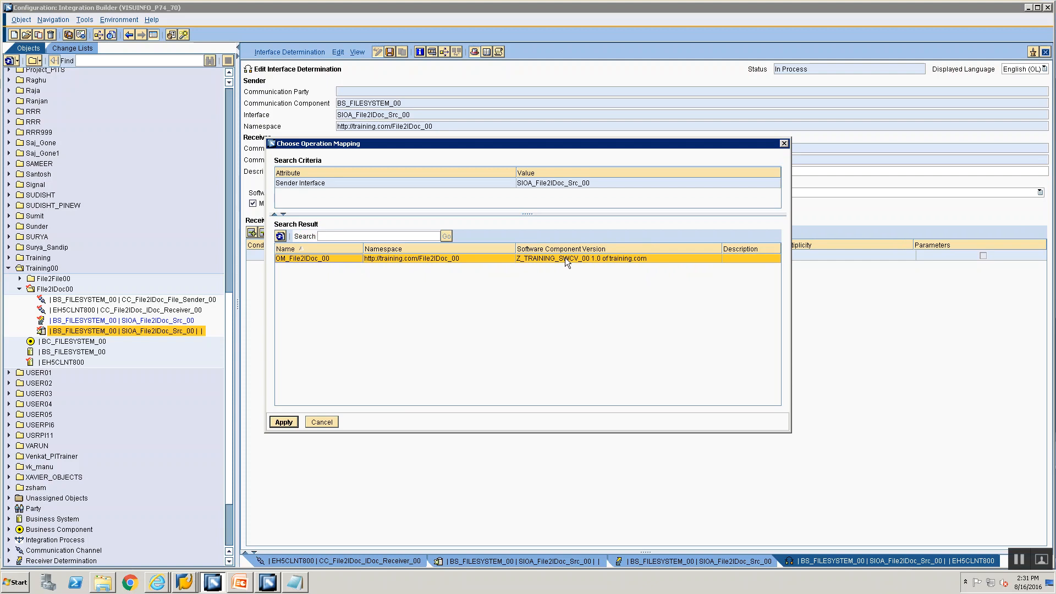
{"action": "left_click", "coordinate": [281, 423]}
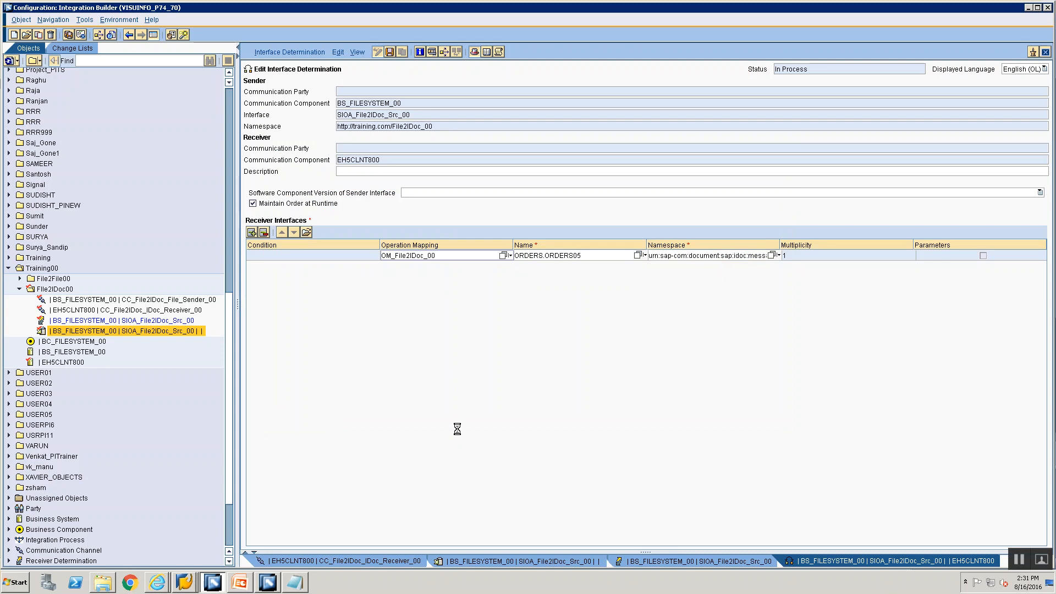
{"action": "left_click", "coordinate": [635, 562]}
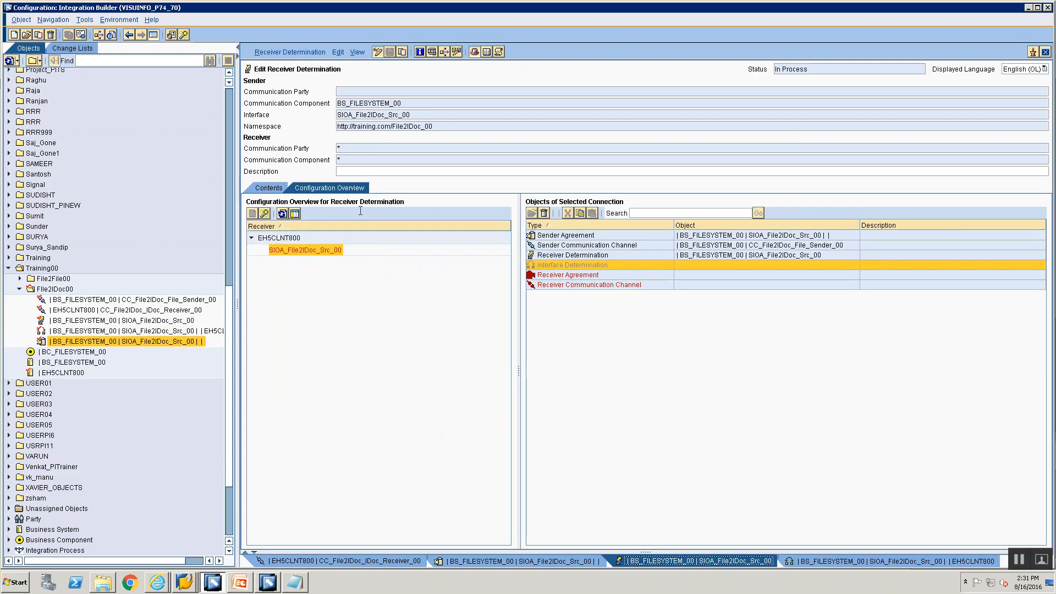
Step: Refresh the overview and create a specific receiver agreement for EH5CLNT800 with ORDERS.ORDERS05
{"action": "left_click", "coordinate": [286, 238]}
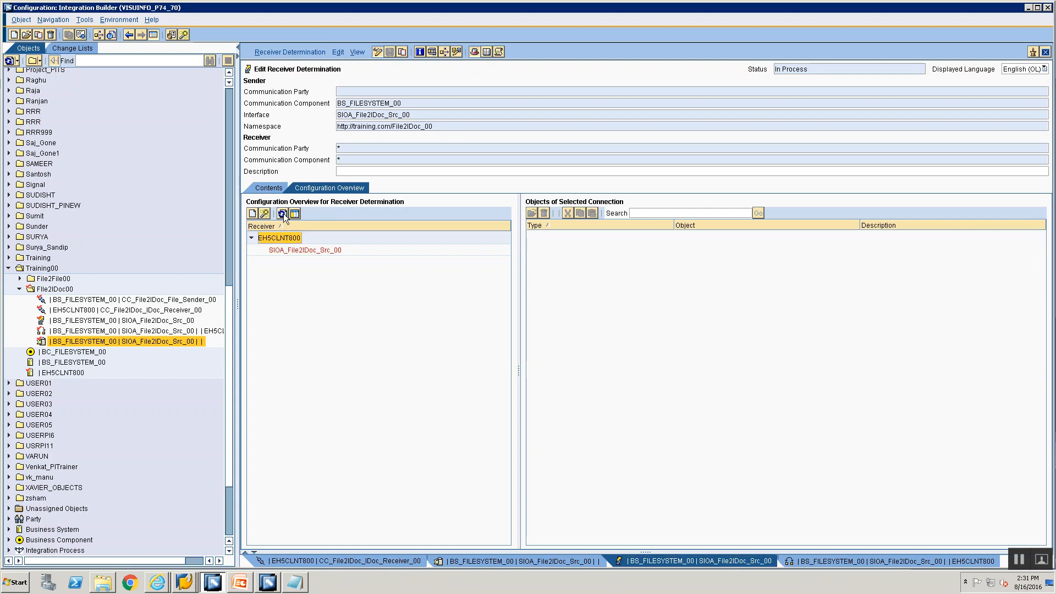
{"action": "left_click", "coordinate": [283, 214]}
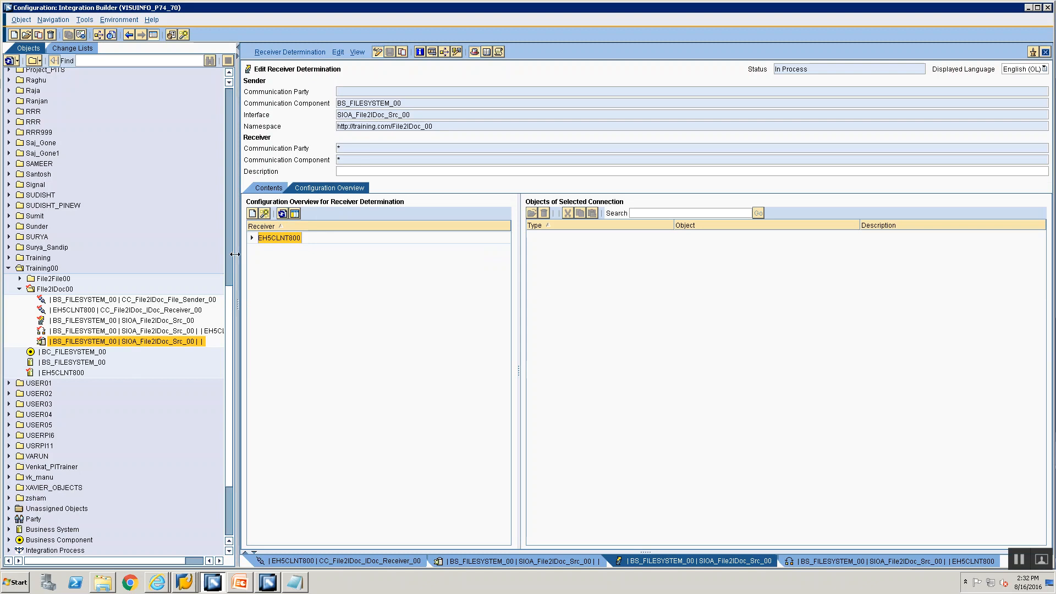
{"action": "left_click", "coordinate": [252, 237]}
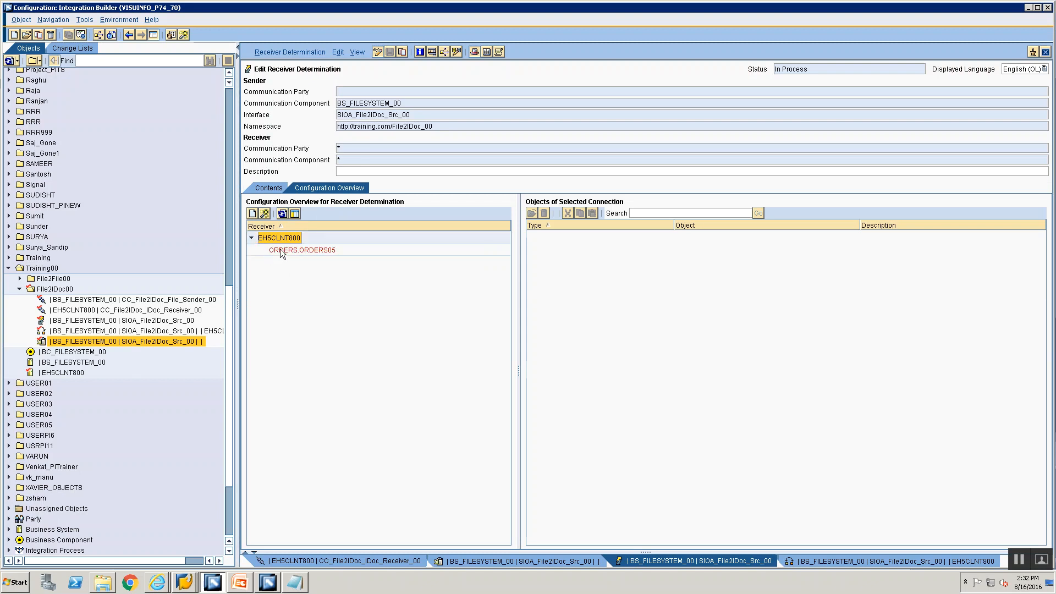
{"action": "left_click", "coordinate": [283, 251]}
{"action": "left_click", "coordinate": [609, 266]}
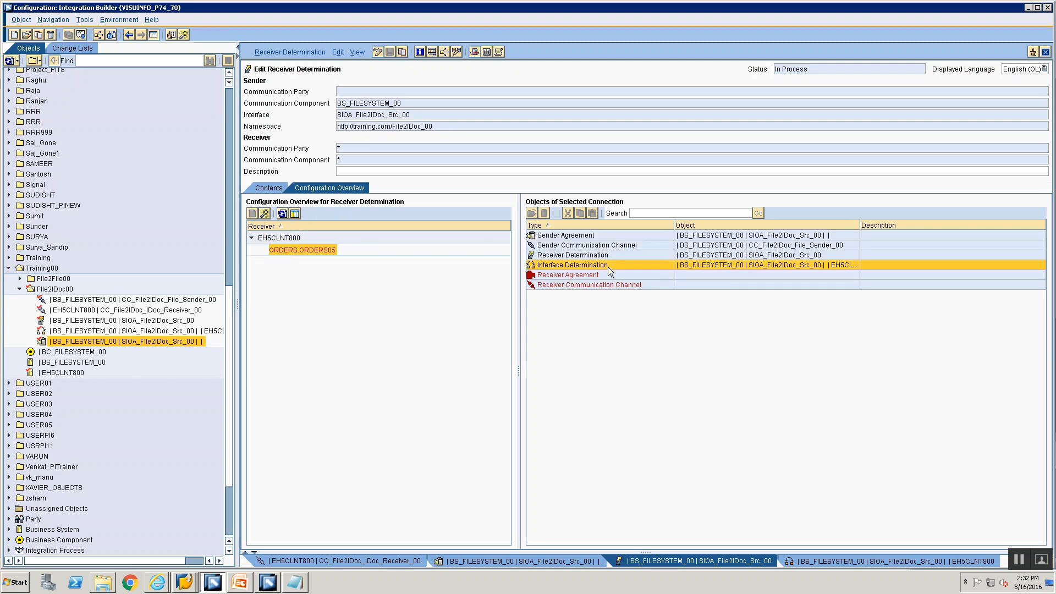
{"action": "left_click", "coordinate": [612, 278]}
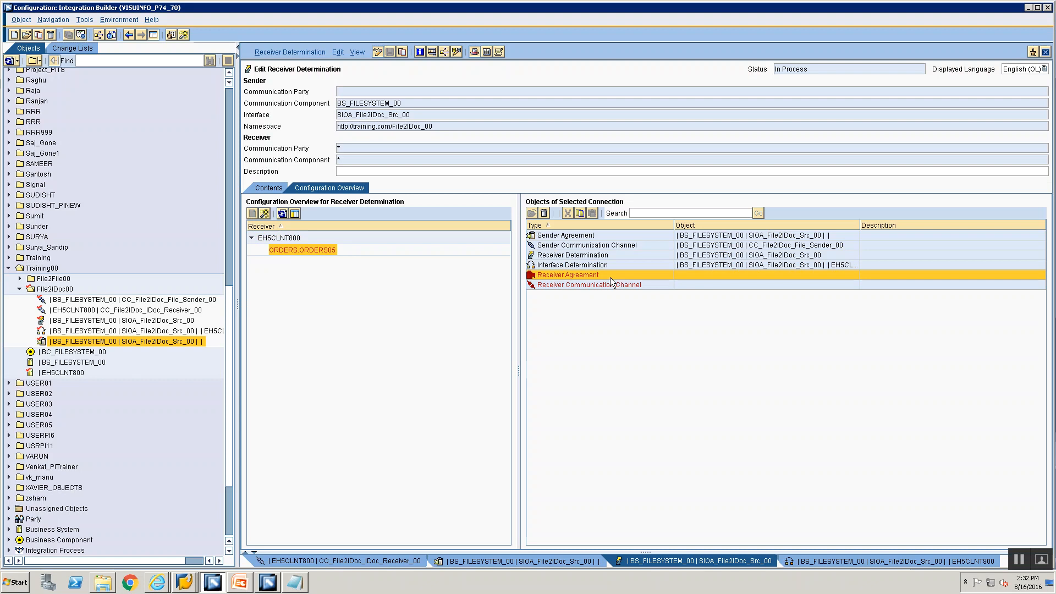
{"action": "right_click", "coordinate": [609, 277]}
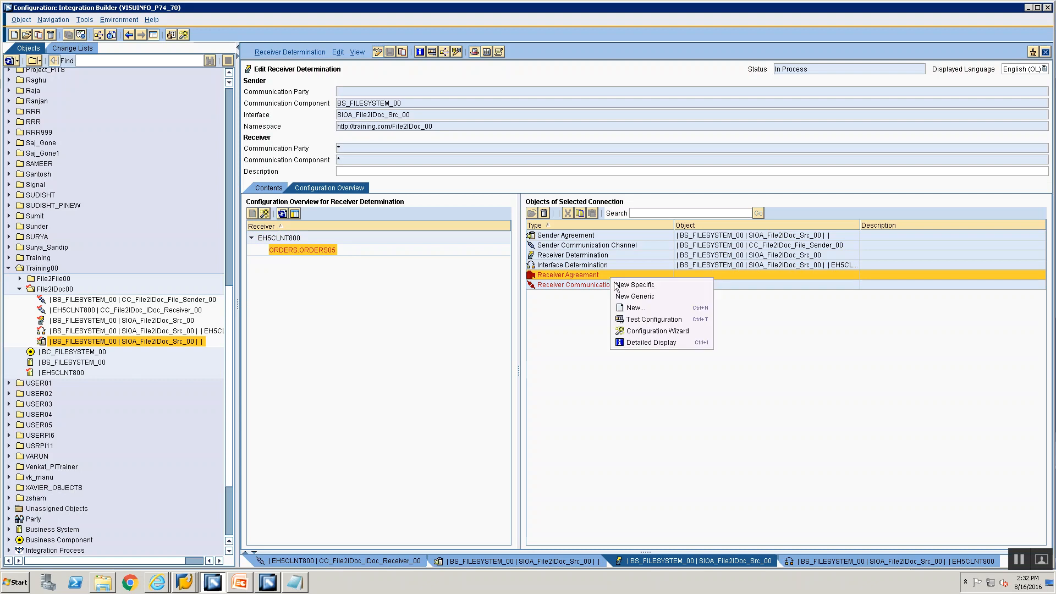
{"action": "left_click", "coordinate": [618, 285]}
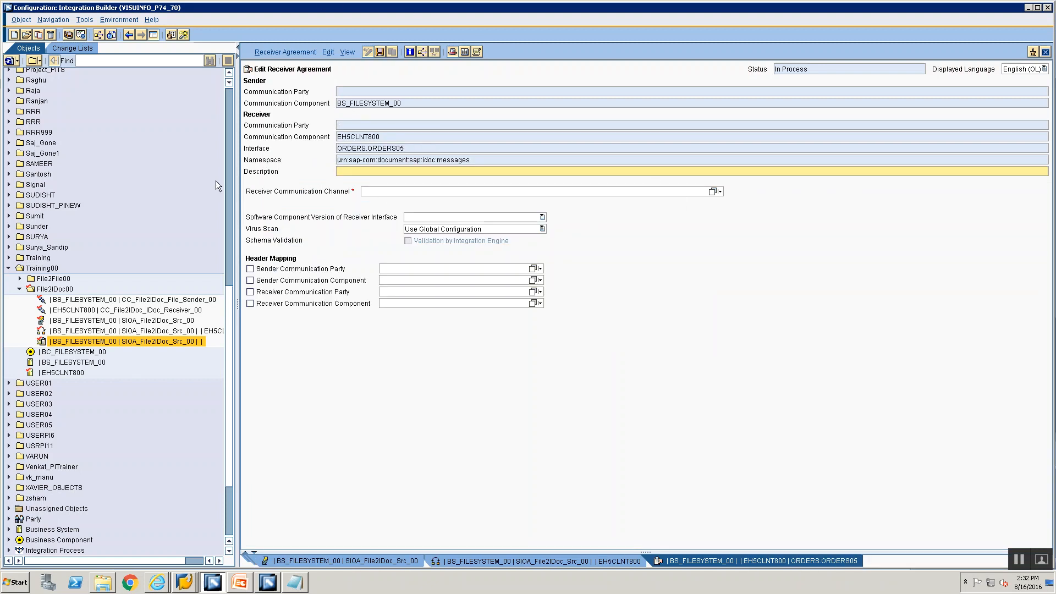
Step: Assign channel CC_File2IDoc_IDoc_Receiver_00 to the EH5CLNT800 receiver agreement
{"action": "left_click", "coordinate": [714, 192]}
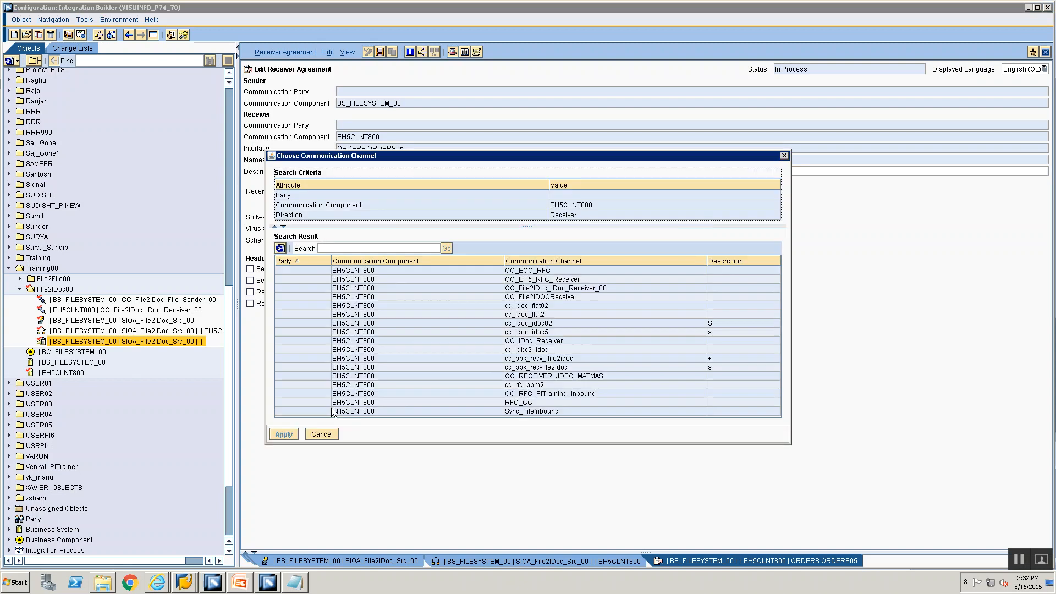
{"action": "left_click", "coordinate": [431, 286]}
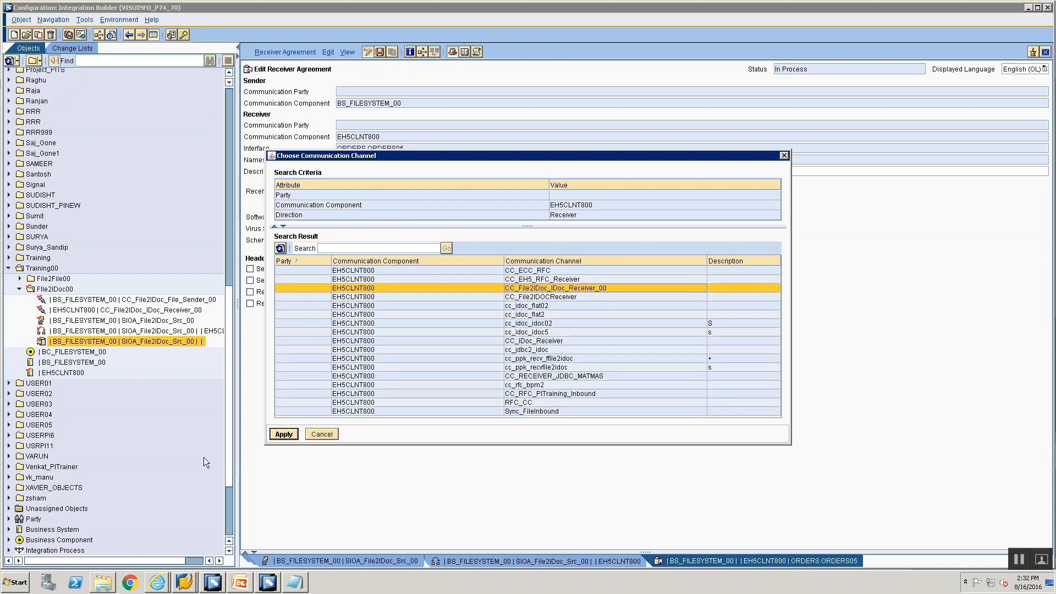
{"action": "left_click", "coordinate": [284, 435]}
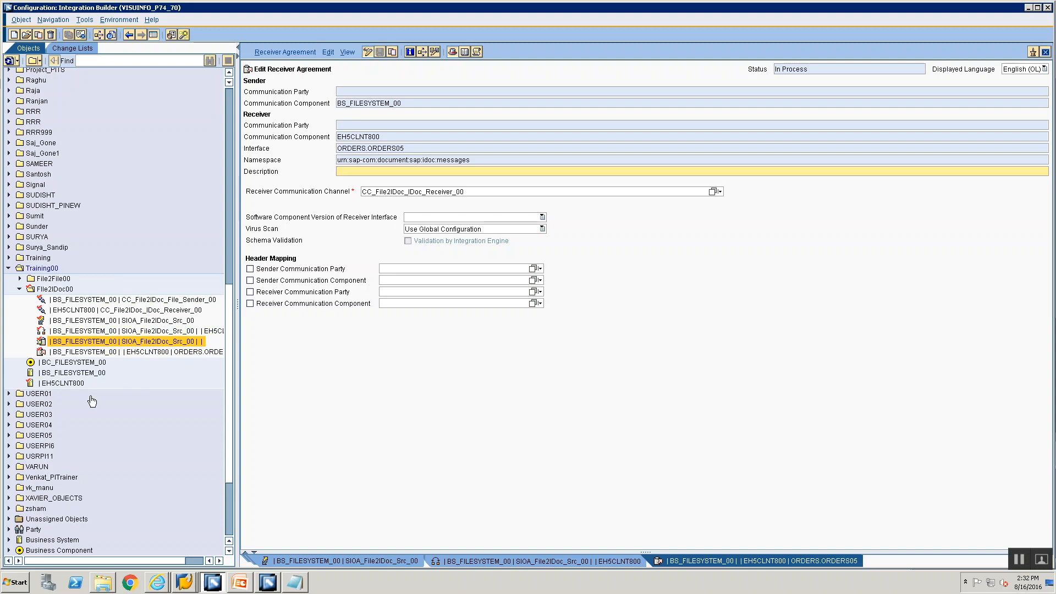
Step: Review the objects listed in the standard change list, including both File2IDoc channels
{"action": "left_click", "coordinate": [72, 48]}
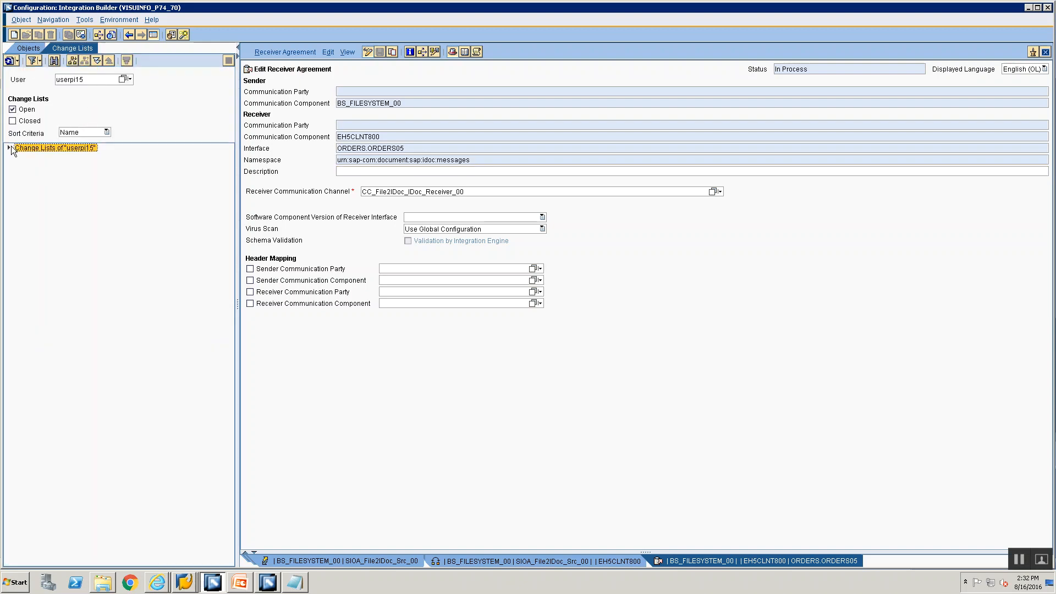
{"action": "left_click", "coordinate": [9, 148]}
{"action": "left_click", "coordinate": [19, 157]}
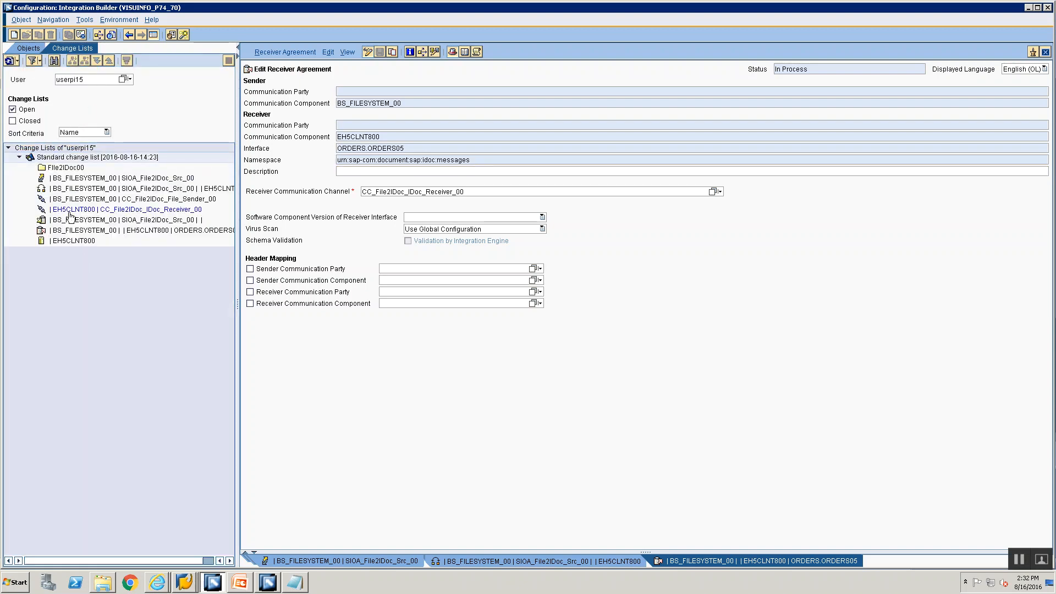
{"action": "left_click", "coordinate": [67, 169]}
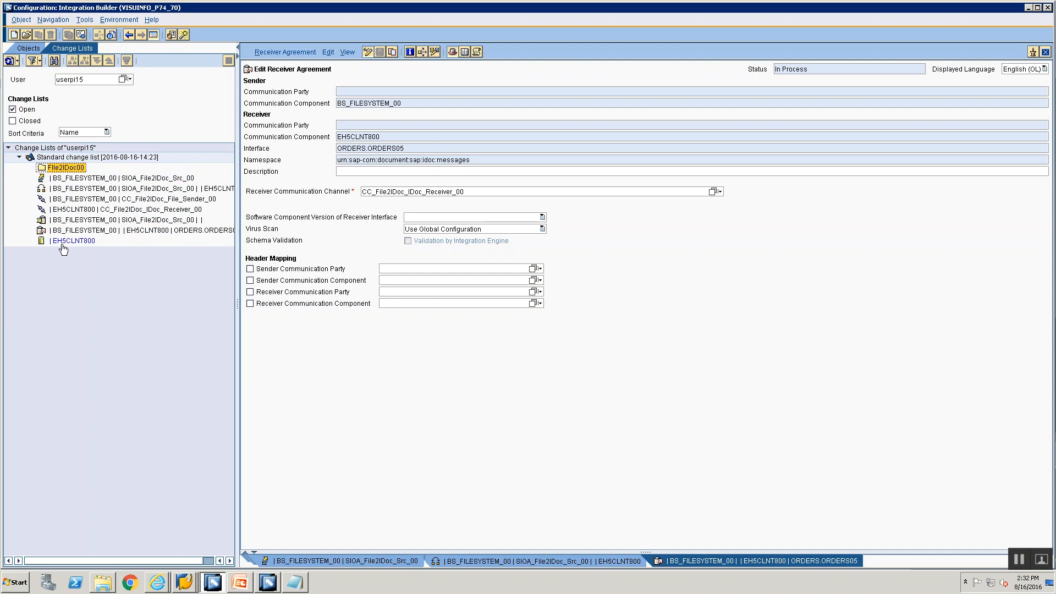
{"action": "left_click", "coordinate": [63, 242]}
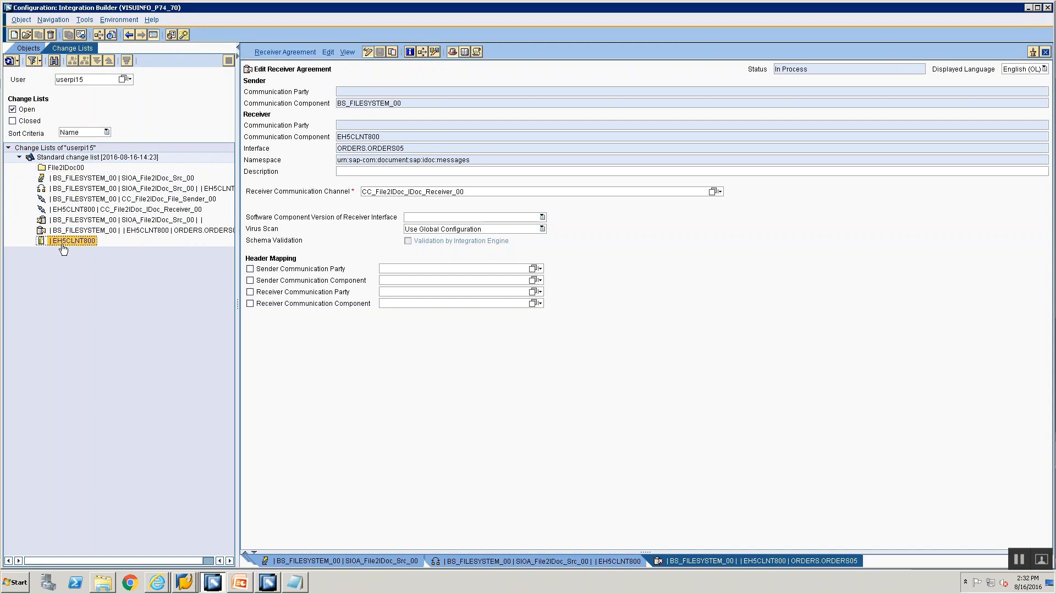
{"action": "left_click", "coordinate": [74, 201]}
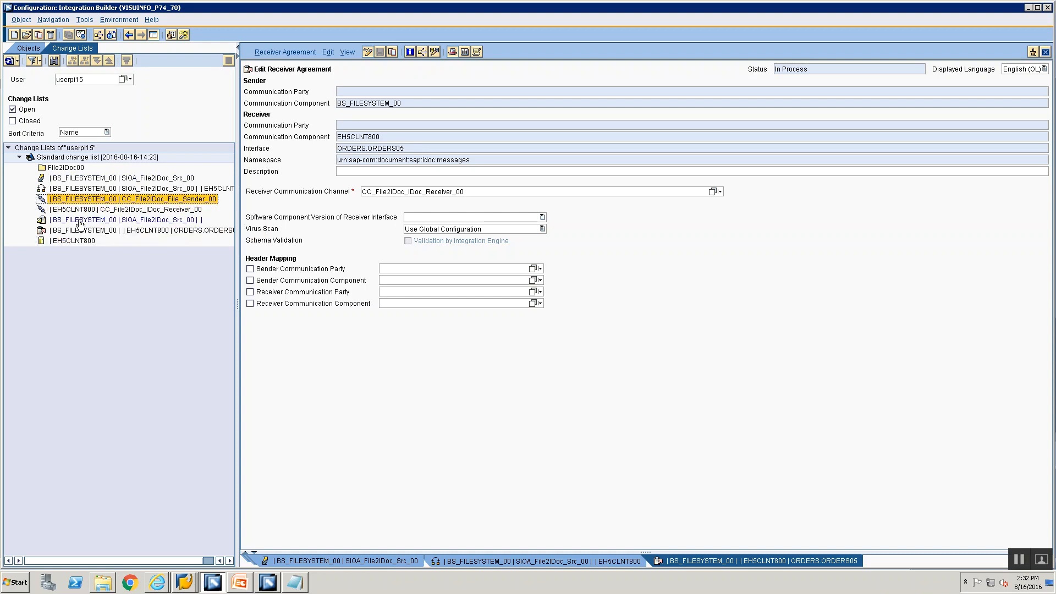
{"action": "left_click", "coordinate": [78, 210]}
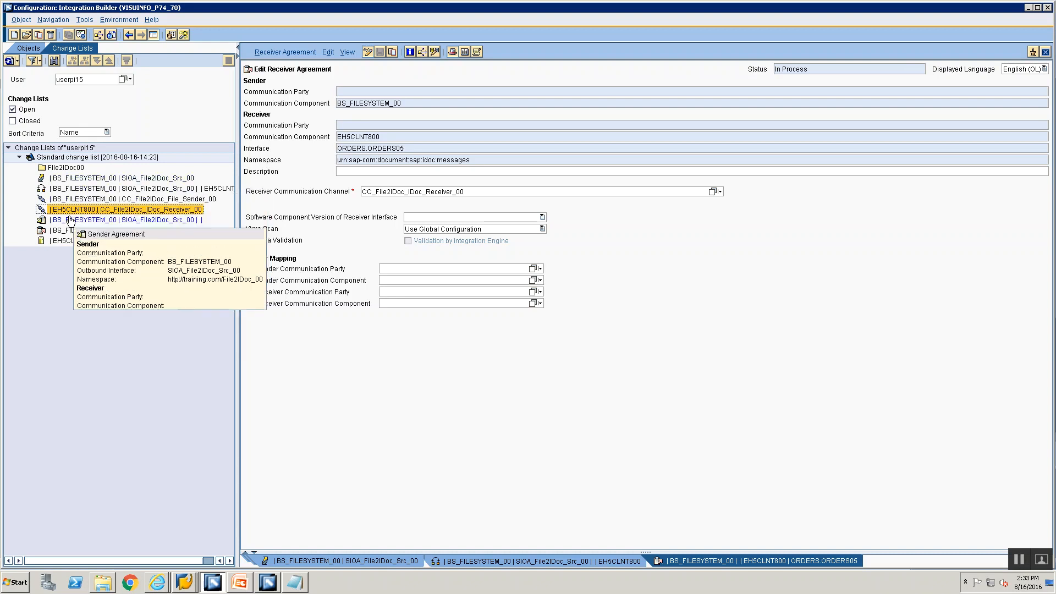
{"action": "left_click", "coordinate": [71, 221]}
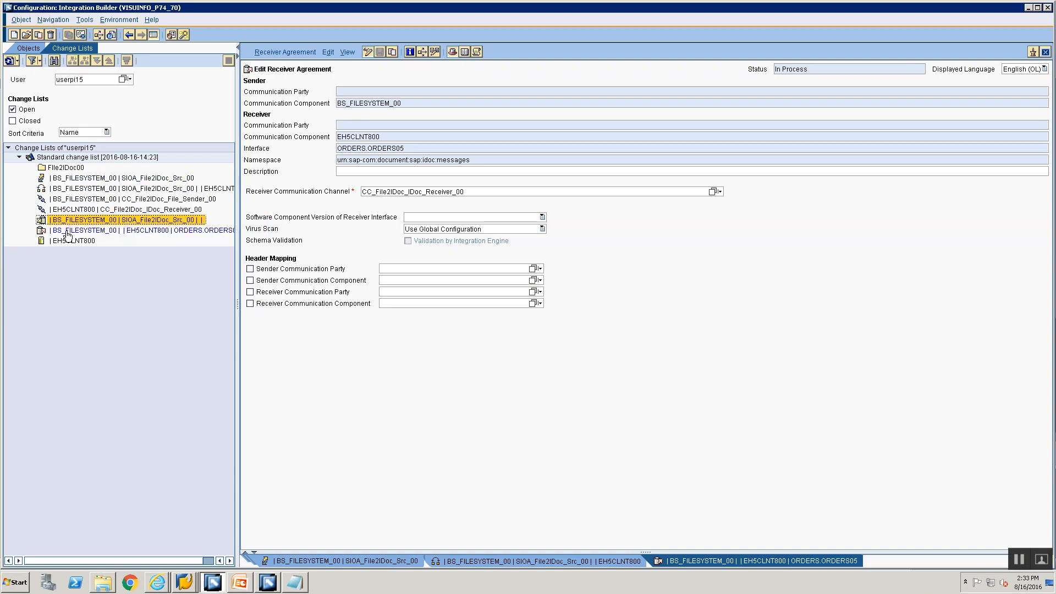
{"action": "left_click", "coordinate": [74, 179]}
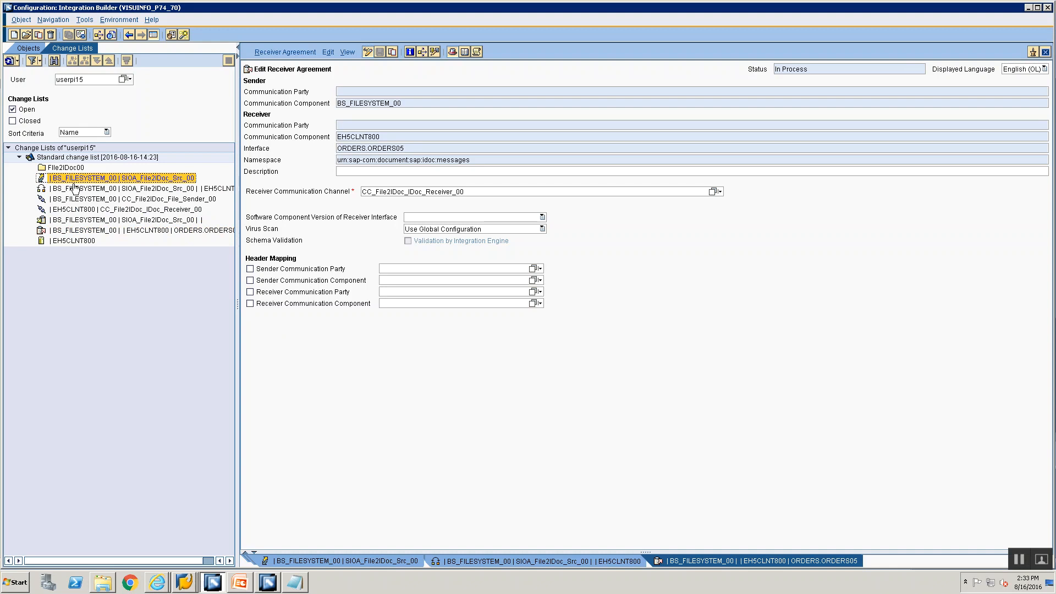
Step: Activate the standard change list, then open message mapping MM_File2IDoc_00 in ES Builder
{"action": "left_click", "coordinate": [75, 190]}
{"action": "left_click", "coordinate": [72, 160]}
{"action": "right_click", "coordinate": [72, 160]}
{"action": "left_click", "coordinate": [98, 177]}
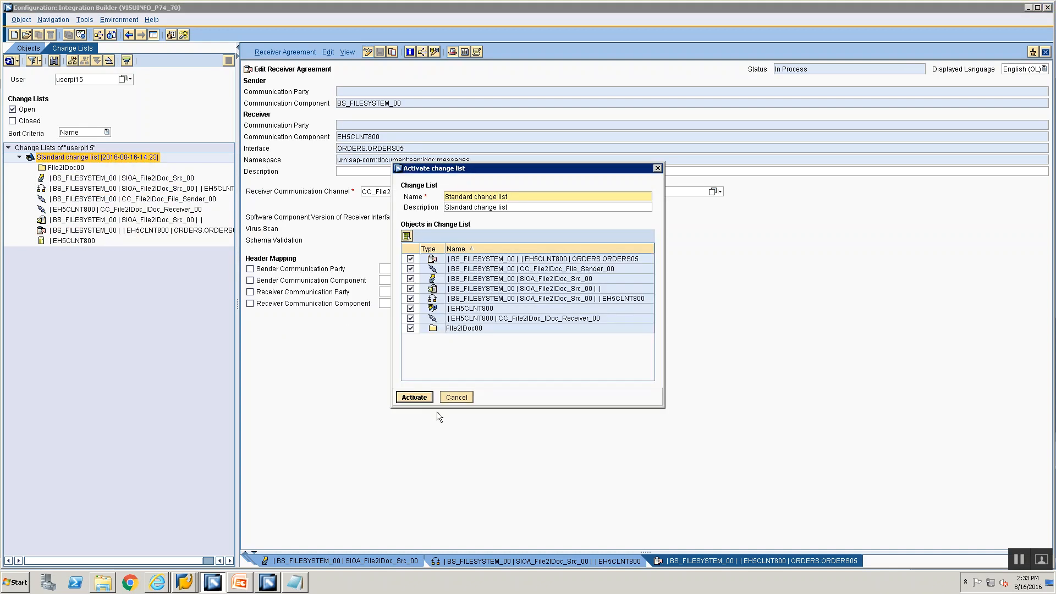
{"action": "left_click", "coordinate": [411, 395]}
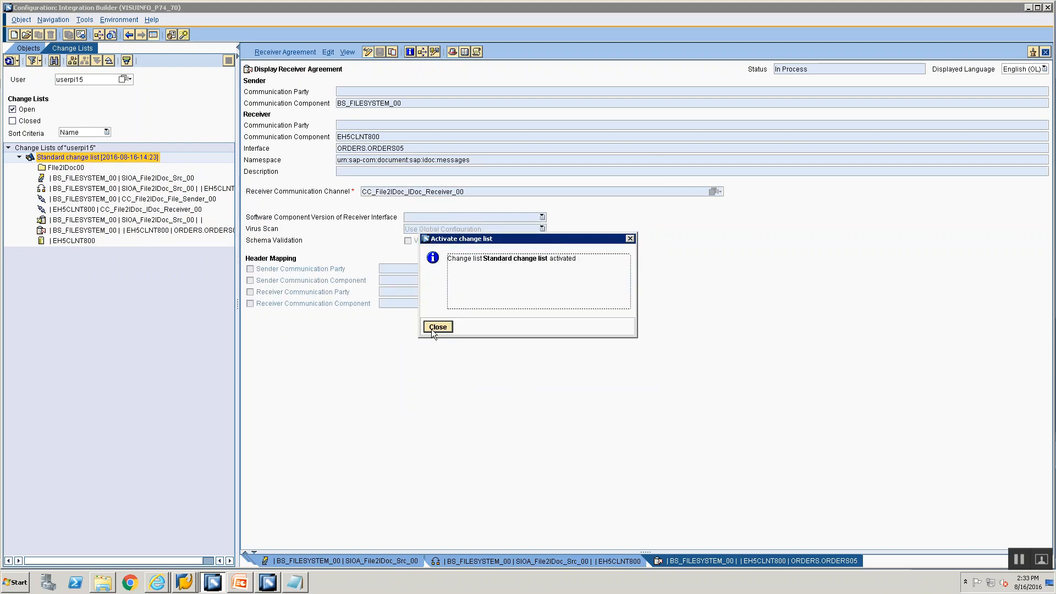
{"action": "left_click", "coordinate": [434, 327]}
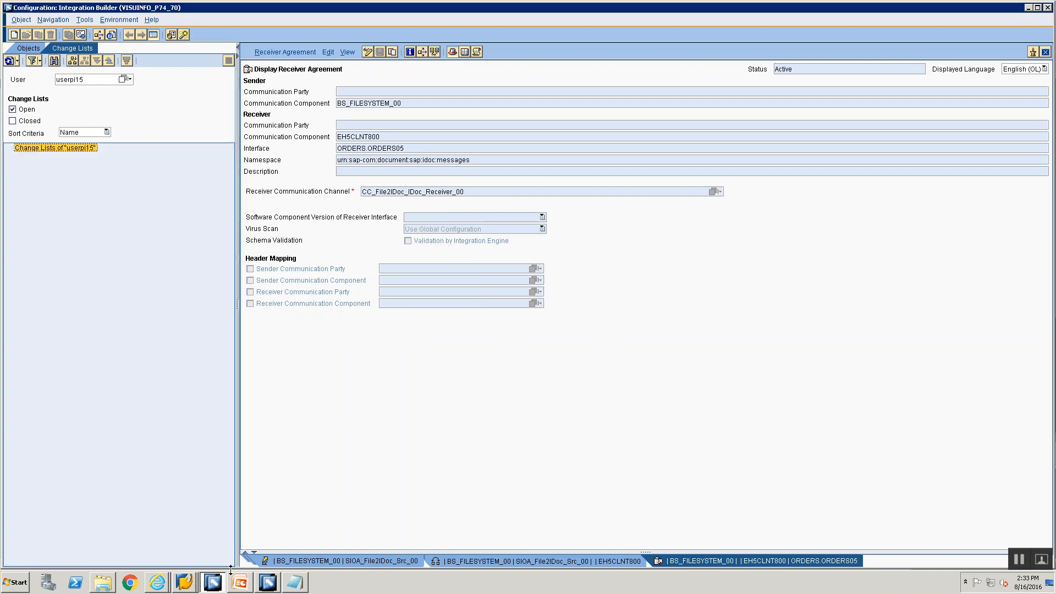
{"action": "left_click", "coordinate": [283, 582]}
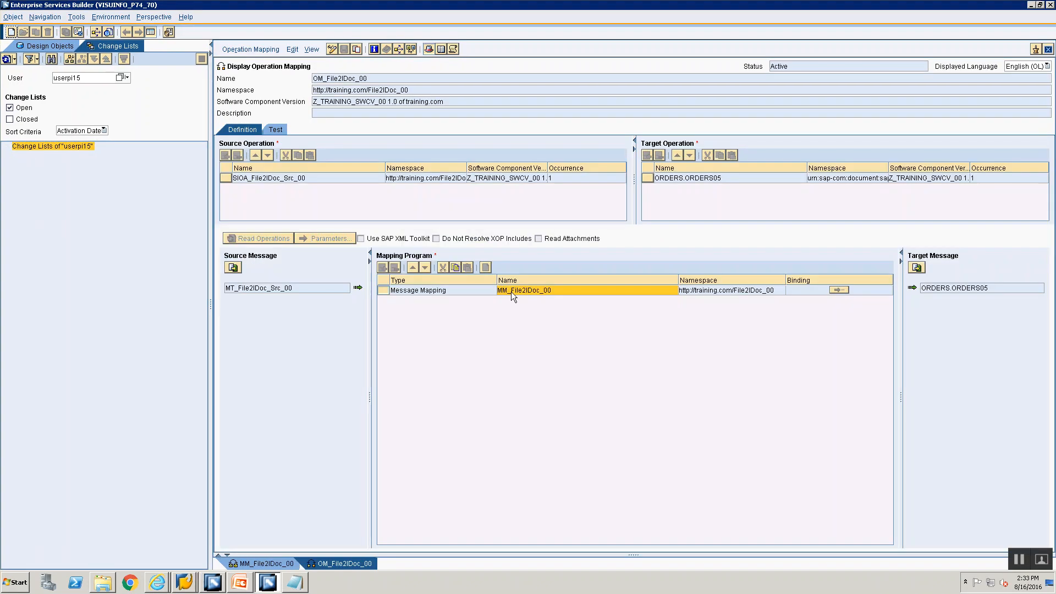
{"action": "double_click", "coordinate": [515, 293]}
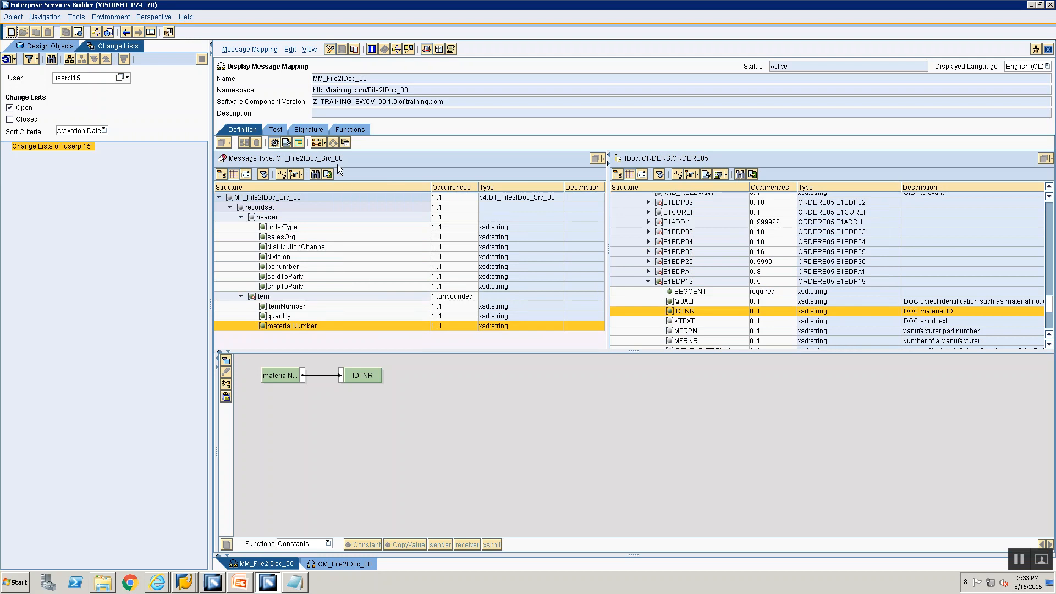
Step: Open the mapping test view and expand the source message, recordset, header and second item nodes
{"action": "left_click", "coordinate": [275, 131]}
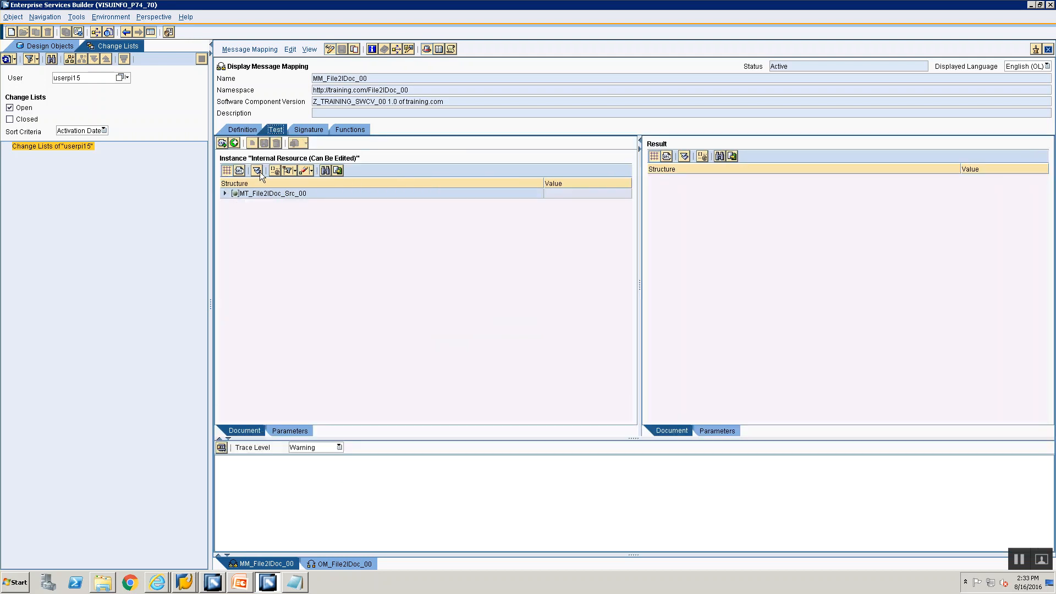
{"action": "left_click", "coordinate": [224, 193]}
{"action": "left_click", "coordinate": [235, 203]}
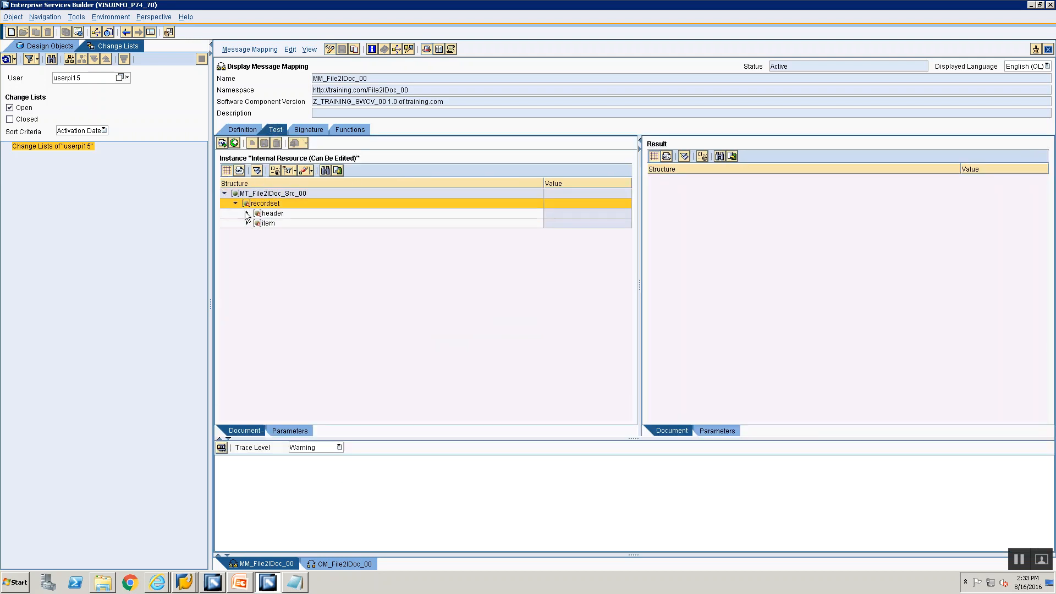
{"action": "left_click", "coordinate": [247, 213]}
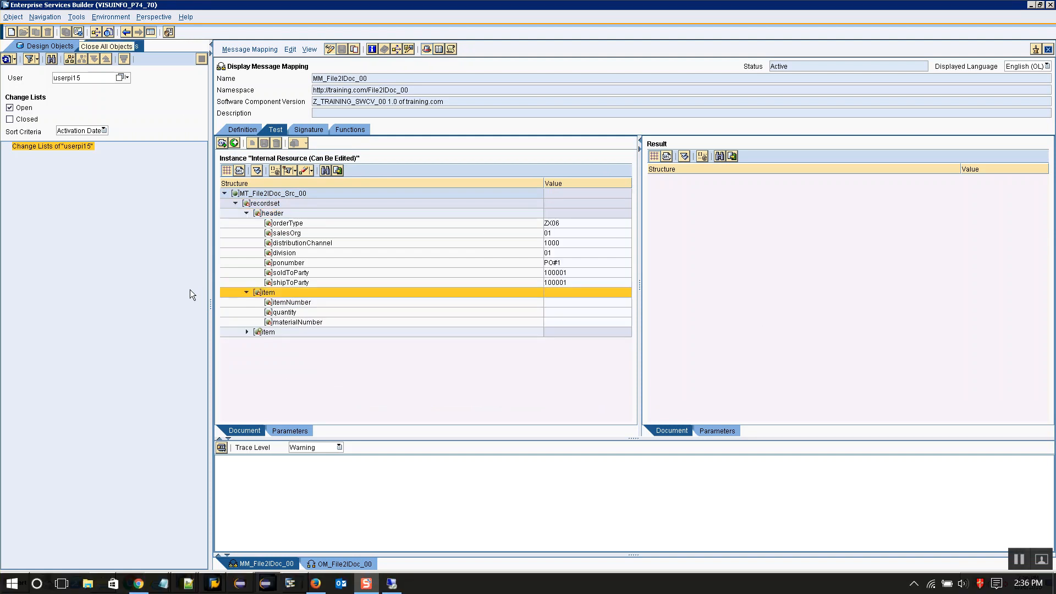
{"action": "left_click", "coordinate": [249, 334]}
{"action": "left_click", "coordinate": [247, 332]}
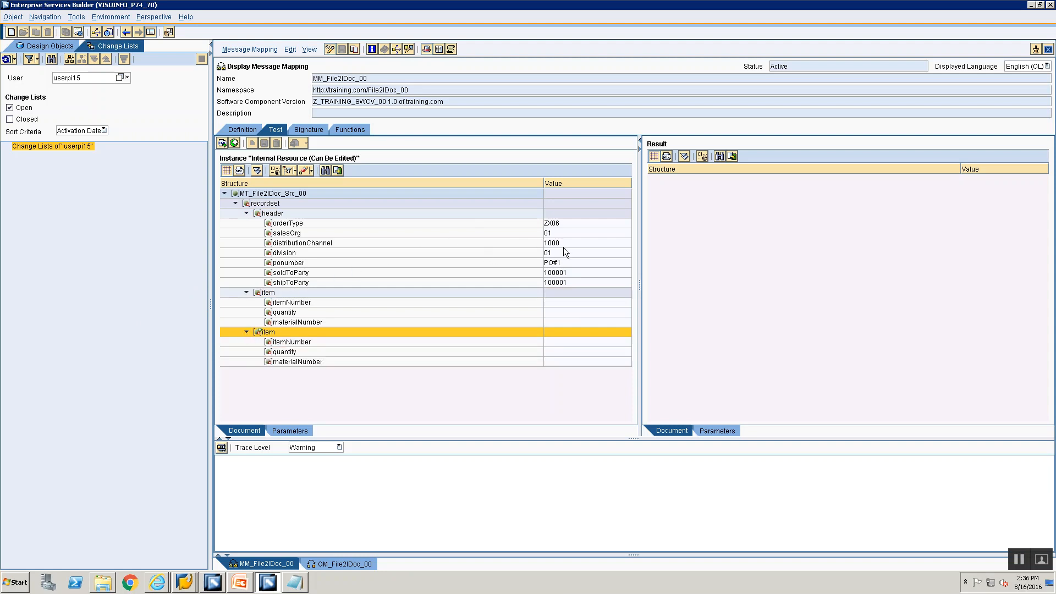
Step: Enter the first item's values: itemNumber 1, quantity 20, materialNumber 1
{"action": "left_click", "coordinate": [587, 303]}
{"action": "key", "text": "alt+Tab"}
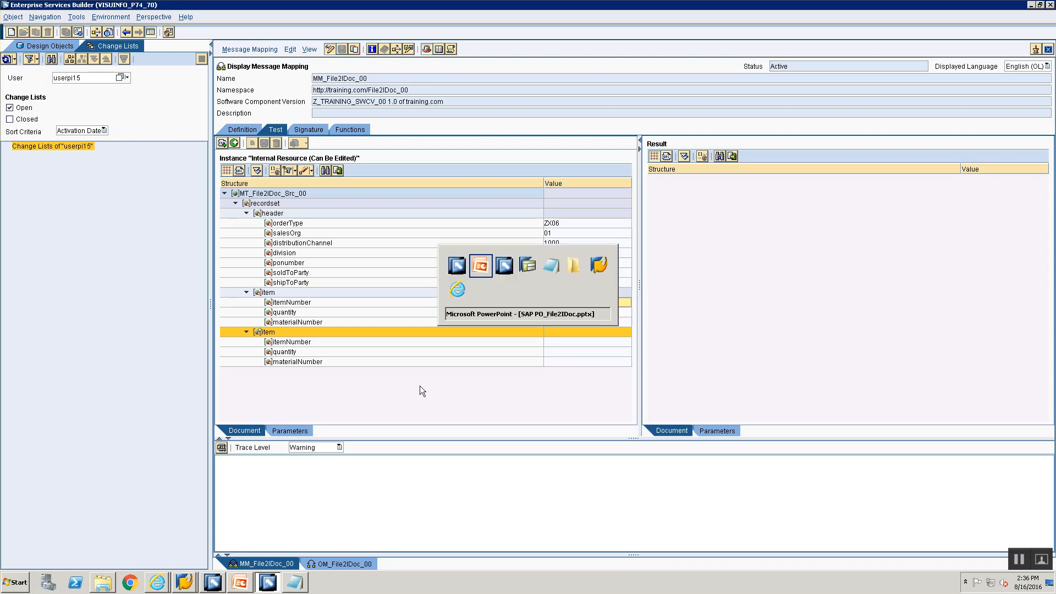
{"action": "key", "text": "alt+Tab"}
{"action": "type", "text": "1"}
{"action": "left_click", "coordinate": [561, 311]}
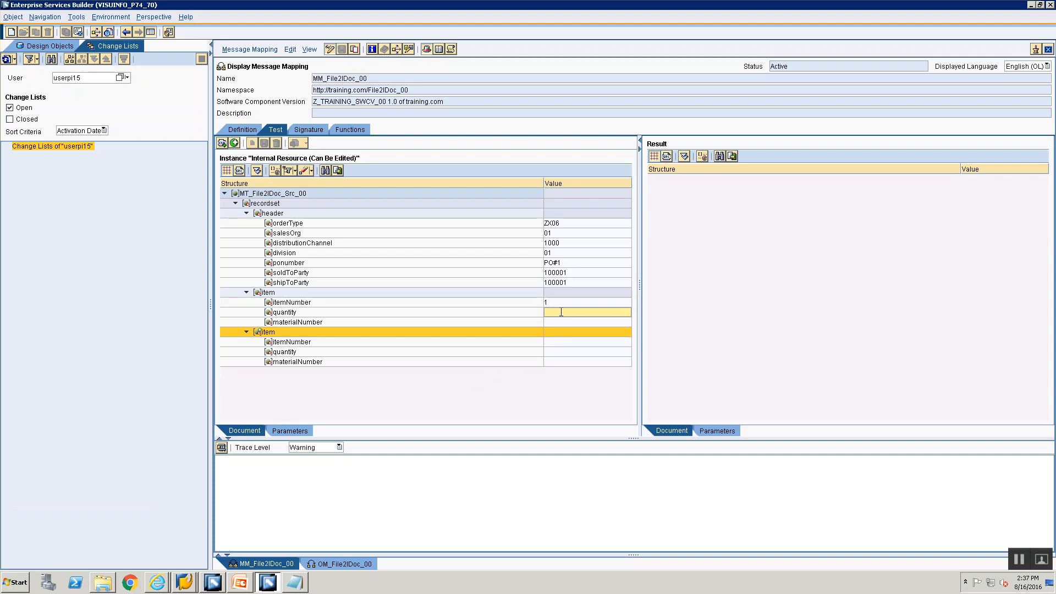
{"action": "type", "text": "20"}
{"action": "left_click", "coordinate": [549, 323]}
{"action": "type", "text": "1"}
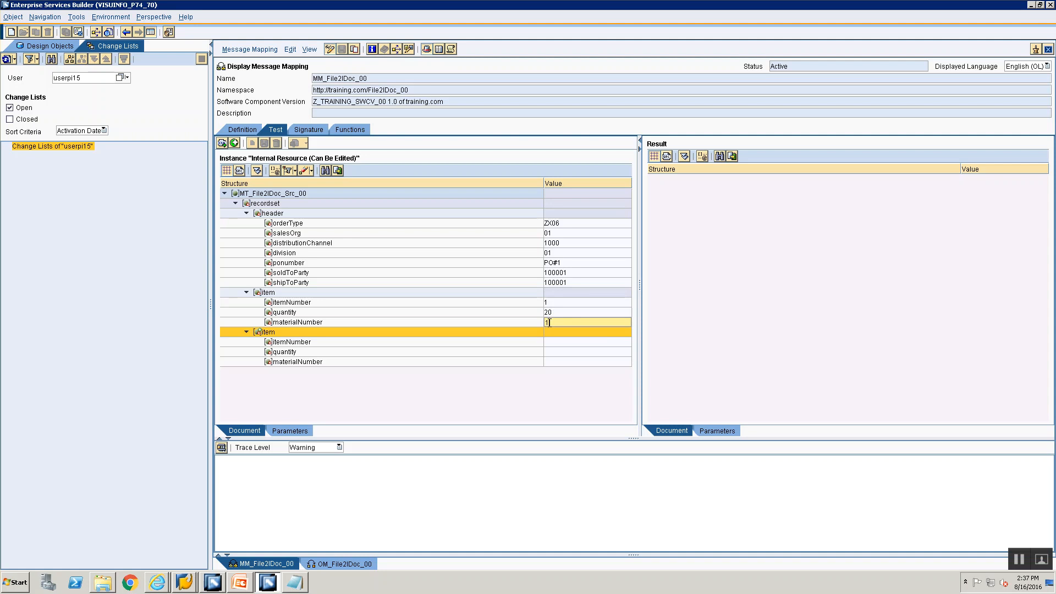
Step: Enter the second item's values: itemNumber 2, quantity 10, materialNumber 10023
{"action": "left_click", "coordinate": [548, 342]}
{"action": "type", "text": "2"}
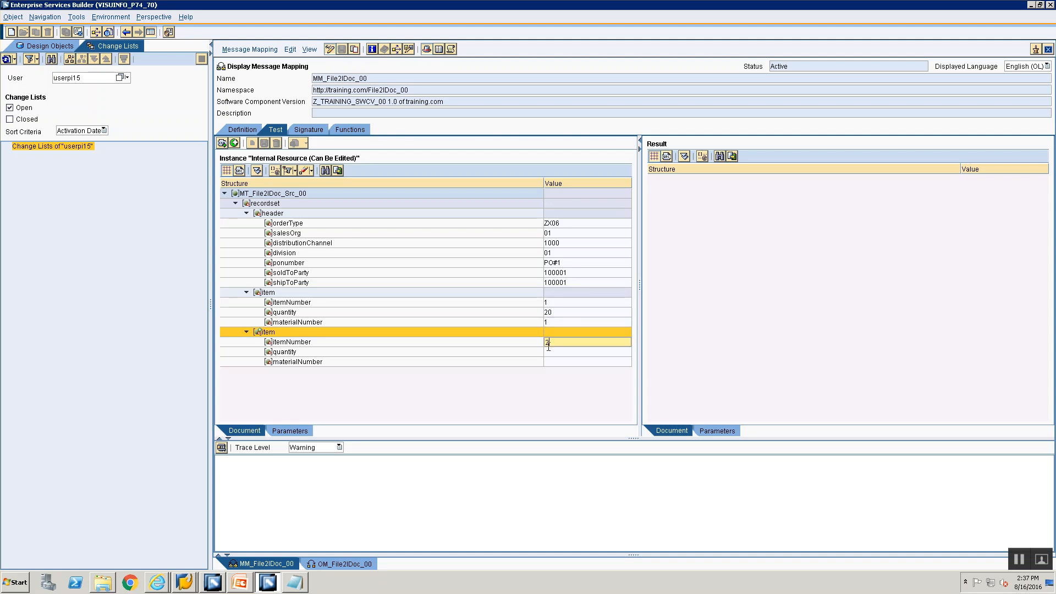
{"action": "left_click", "coordinate": [550, 352]}
{"action": "type", "text": "10"}
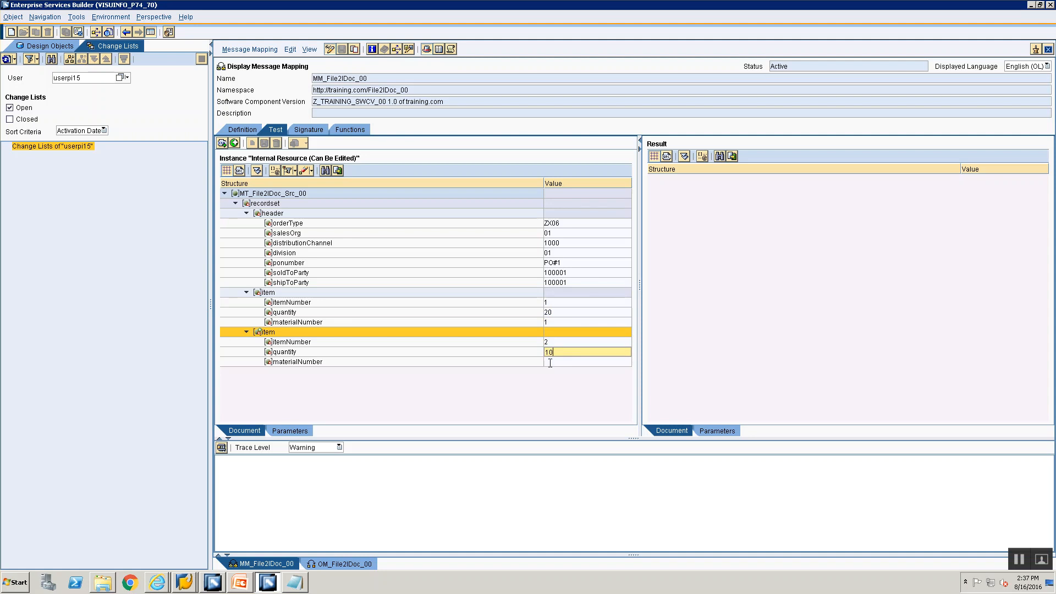
{"action": "left_click", "coordinate": [549, 361]}
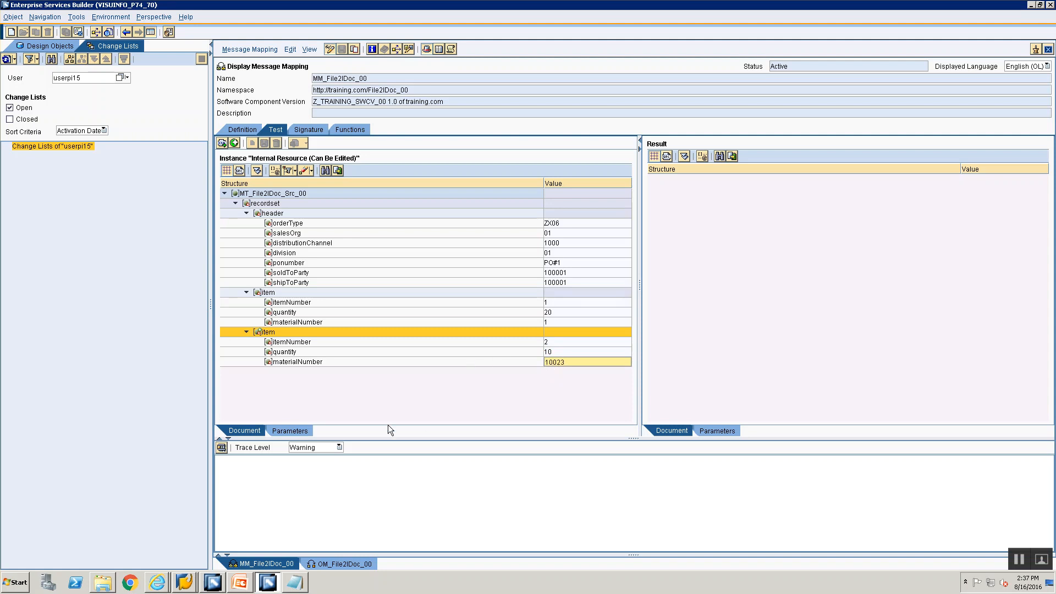
Step: Run the mapping test and expand the ORDERS05 result's IDOC, E1EDK01 and E1EDK14 segments
{"action": "left_click", "coordinate": [221, 450]}
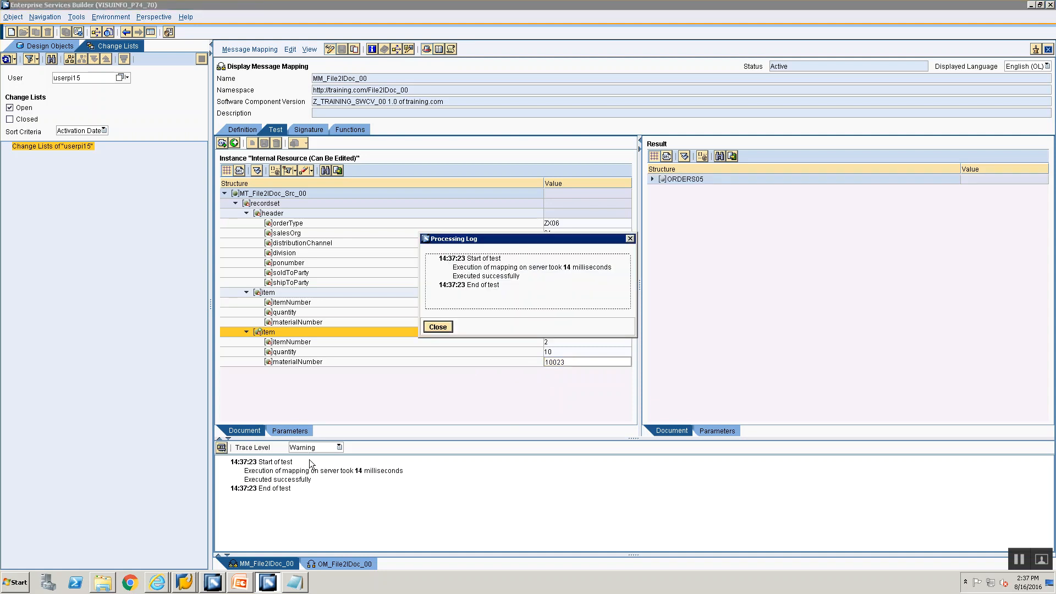
{"action": "left_click", "coordinate": [433, 328]}
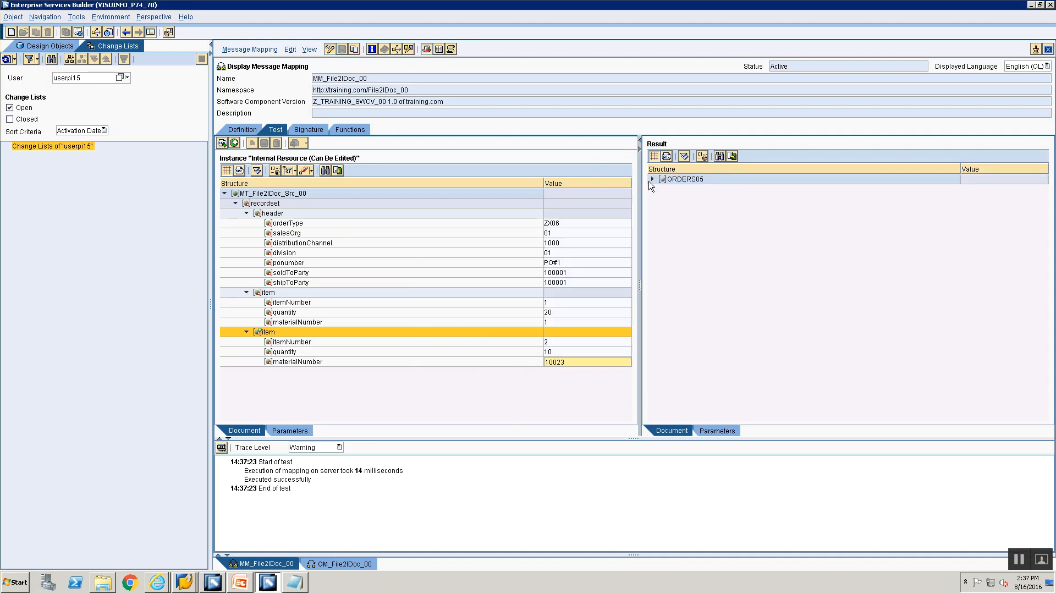
{"action": "left_click", "coordinate": [652, 179]}
{"action": "left_click", "coordinate": [663, 189]}
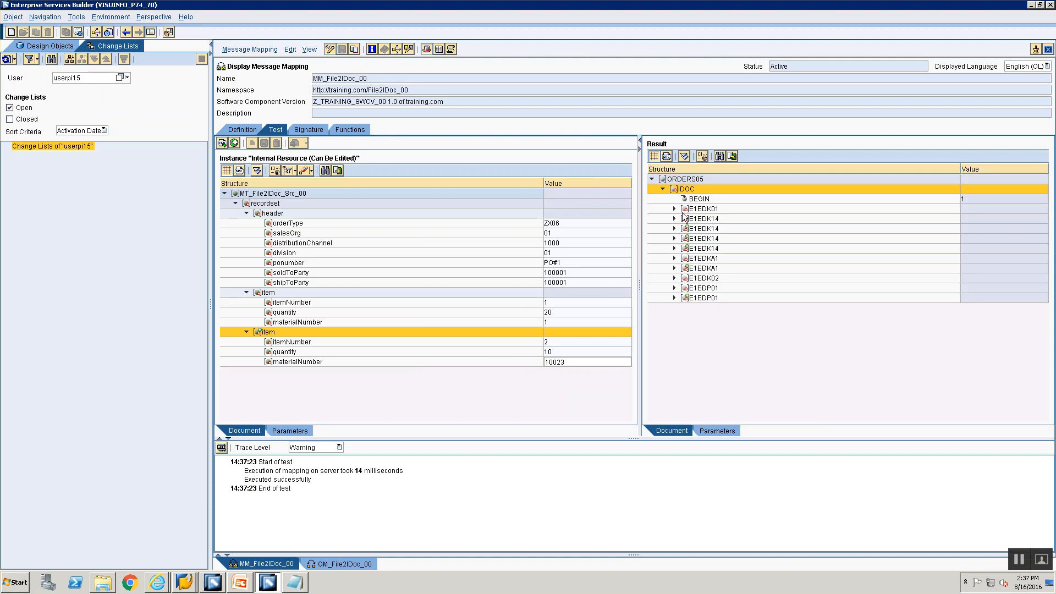
{"action": "left_click", "coordinate": [674, 209]}
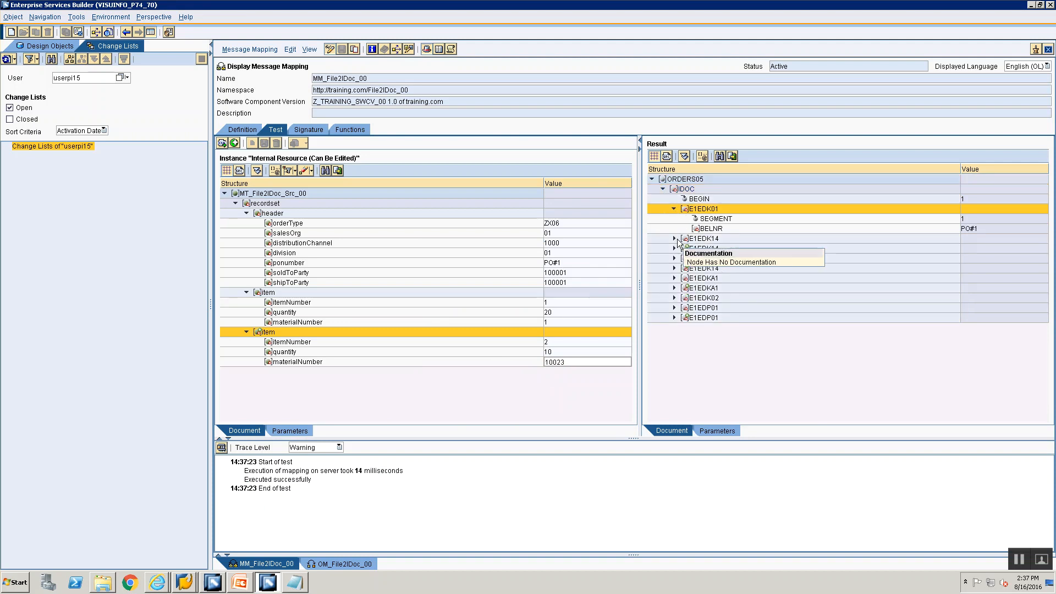
{"action": "left_click", "coordinate": [677, 240]}
{"action": "left_click", "coordinate": [674, 238]}
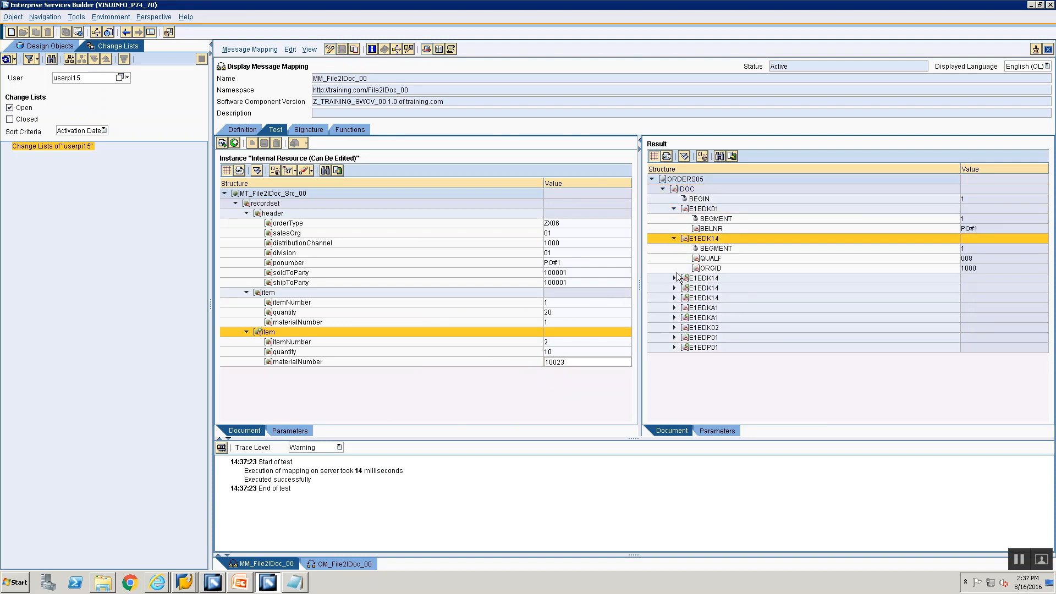
{"action": "left_click", "coordinate": [674, 277]}
{"action": "left_click", "coordinate": [675, 317]}
{"action": "left_click", "coordinate": [674, 357]}
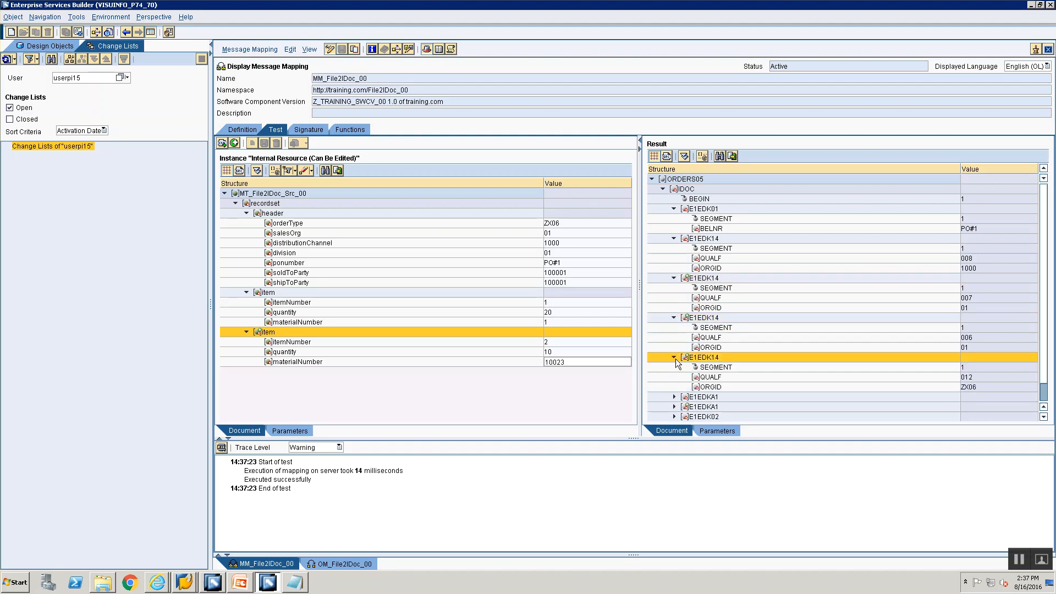
{"action": "scroll", "coordinate": [679, 379], "scroll_direction": "down", "scroll_amount": 1}
{"action": "left_click", "coordinate": [676, 369]}
Step: Expand the E1EDKA1, E1EDK02, E1EDP01 and E1EDP19 segments down to material 10023, then show the source as XML
{"action": "left_click", "coordinate": [675, 376]}
{"action": "scroll", "coordinate": [674, 379], "scroll_direction": "down", "scroll_amount": 1}
{"action": "left_click", "coordinate": [674, 386]}
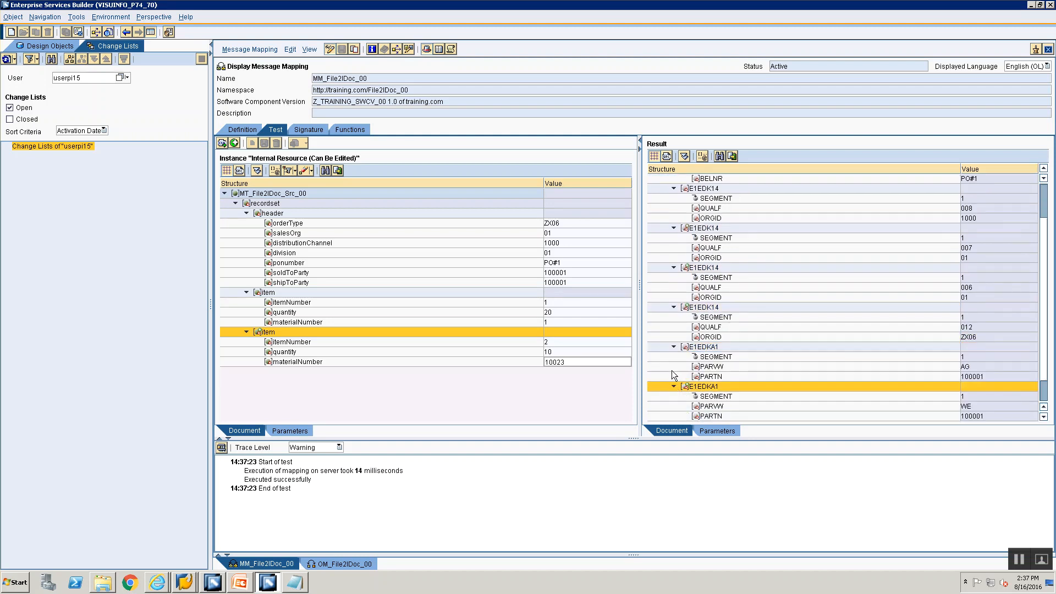
{"action": "scroll", "coordinate": [674, 385], "scroll_direction": "down", "scroll_amount": 1}
{"action": "left_click", "coordinate": [675, 397]}
{"action": "scroll", "coordinate": [672, 393], "scroll_direction": "down", "scroll_amount": 1}
{"action": "left_click", "coordinate": [675, 406]}
{"action": "scroll", "coordinate": [671, 405], "scroll_direction": "down", "scroll_amount": 2}
{"action": "left_click", "coordinate": [675, 414]}
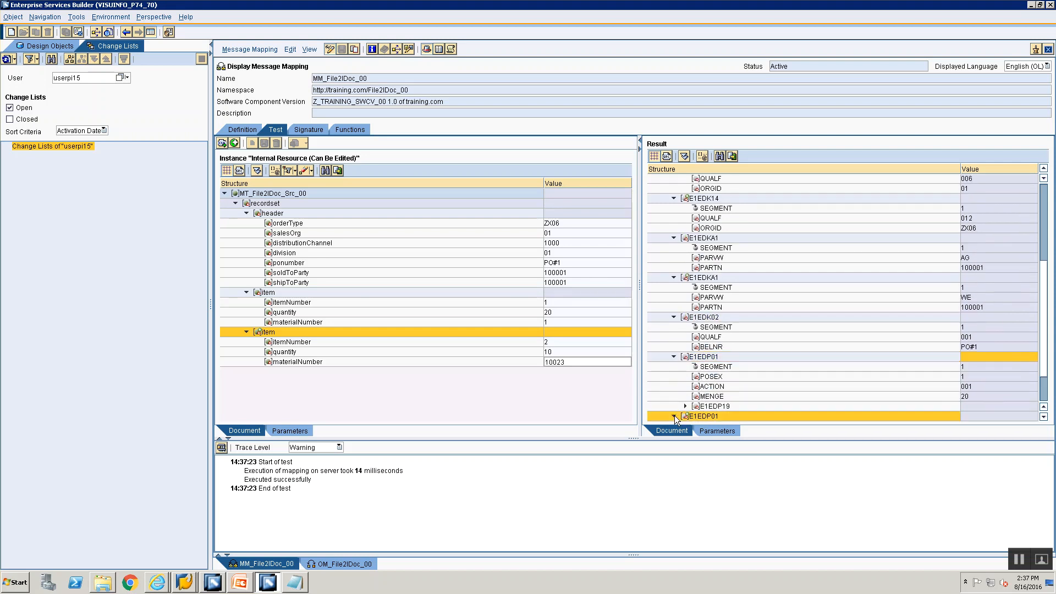
{"action": "scroll", "coordinate": [675, 410], "scroll_direction": "down", "scroll_amount": 2}
{"action": "left_click", "coordinate": [685, 359]}
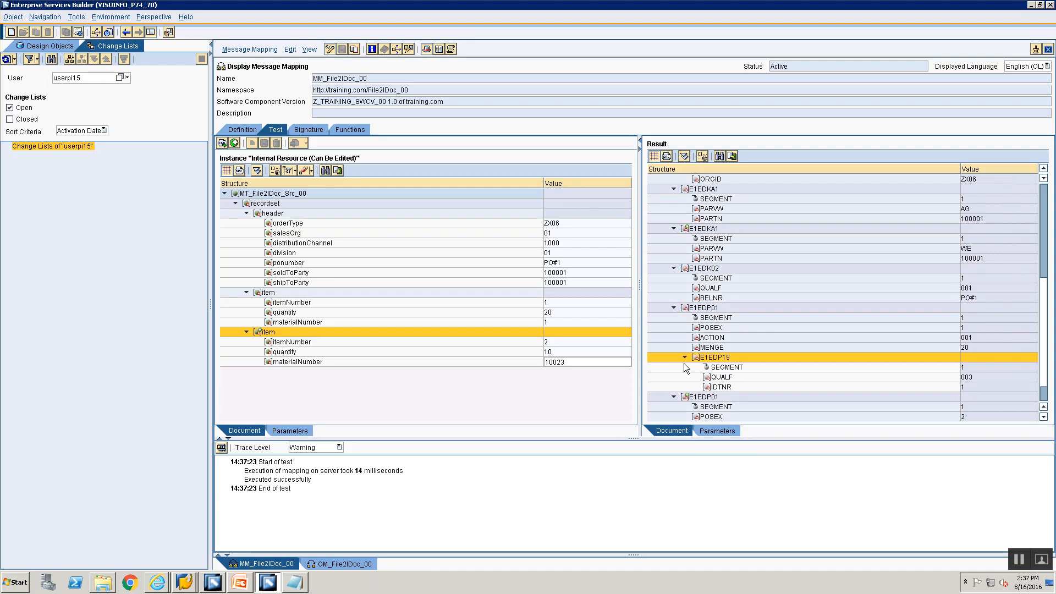
{"action": "scroll", "coordinate": [685, 367], "scroll_direction": "down", "scroll_amount": 1}
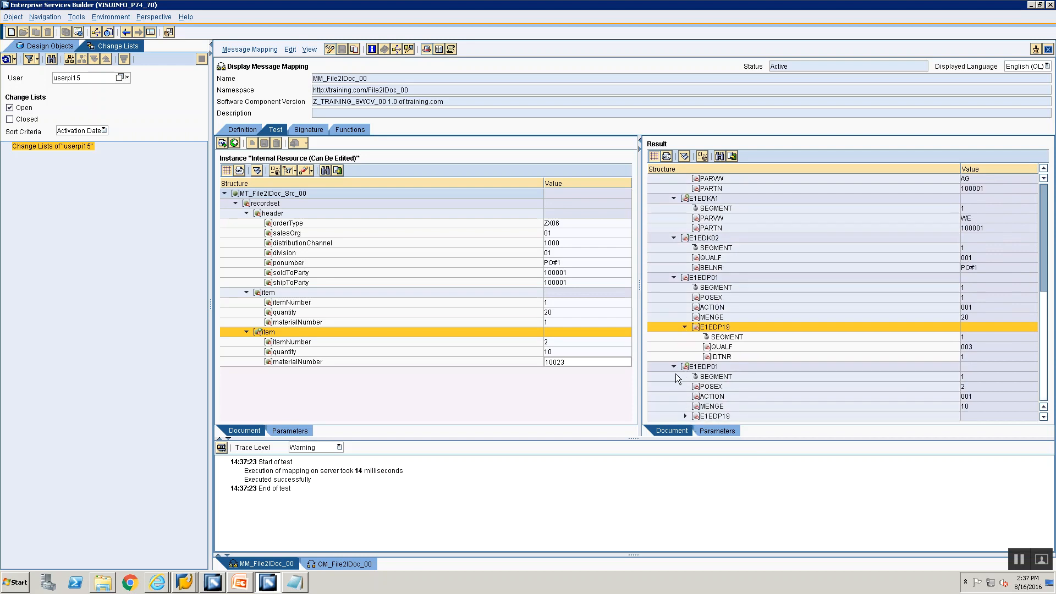
{"action": "left_click", "coordinate": [685, 416]}
{"action": "scroll", "coordinate": [687, 413], "scroll_direction": "down", "scroll_amount": 1}
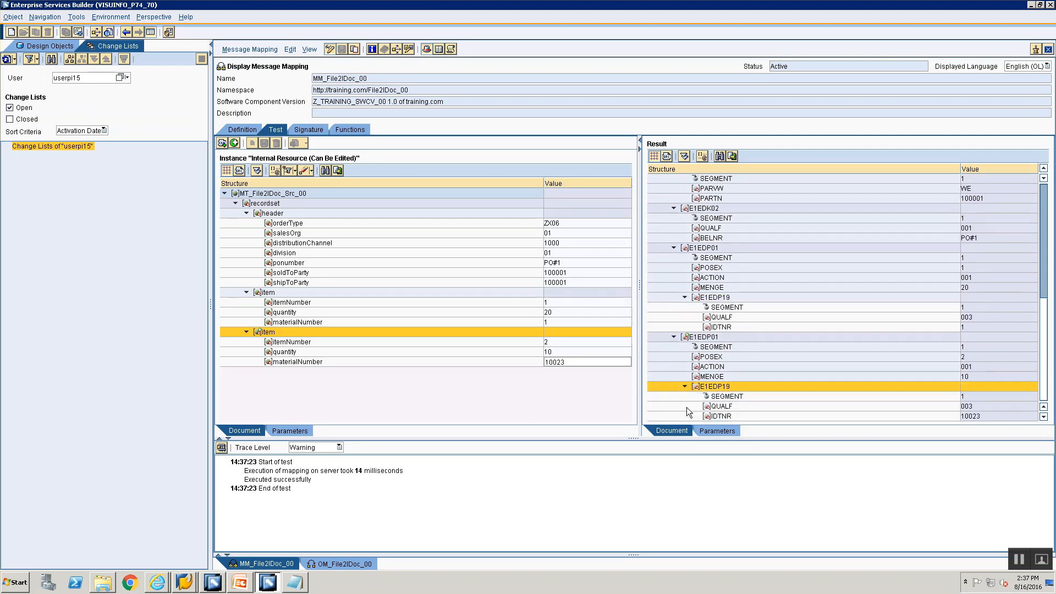
{"action": "left_click", "coordinate": [240, 170]}
Step: Copy the whole XML test message into a new Notepad window
{"action": "key", "text": "ctrl+a"}
{"action": "key", "text": "super+r"}
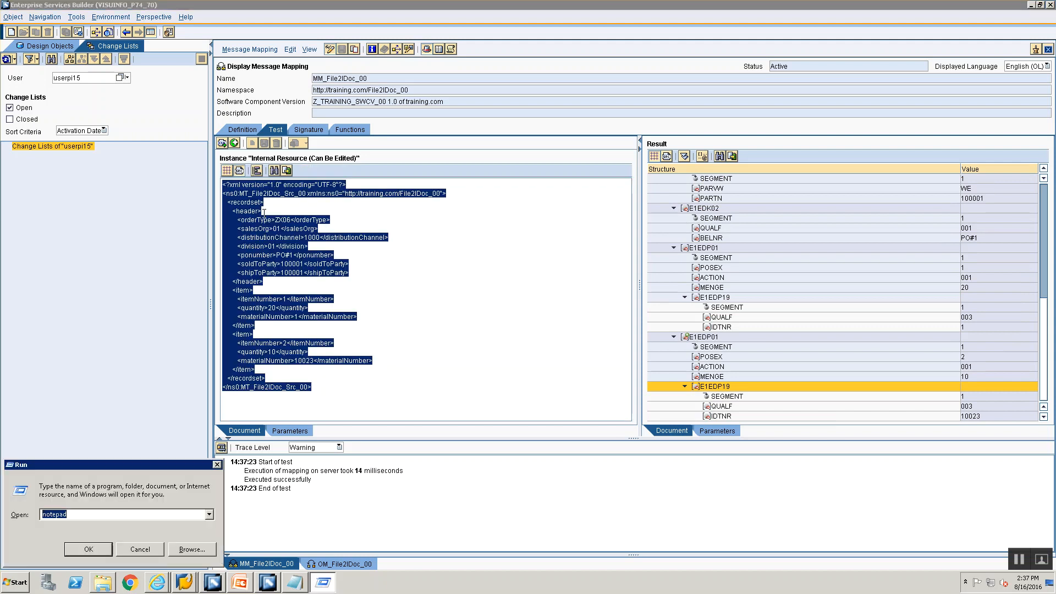
{"action": "key", "text": "Return"}
{"action": "key", "text": "ctrl+v"}
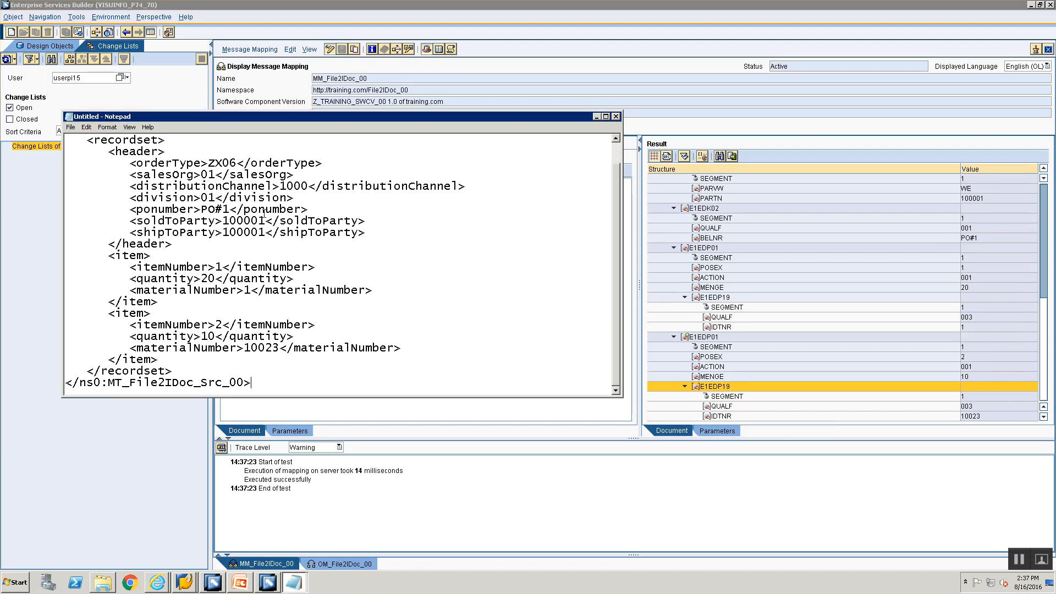
Step: Save it as File2IDoc.xml in the Training folder, overwriting the existing file
{"action": "key", "text": "ctrl+s"}
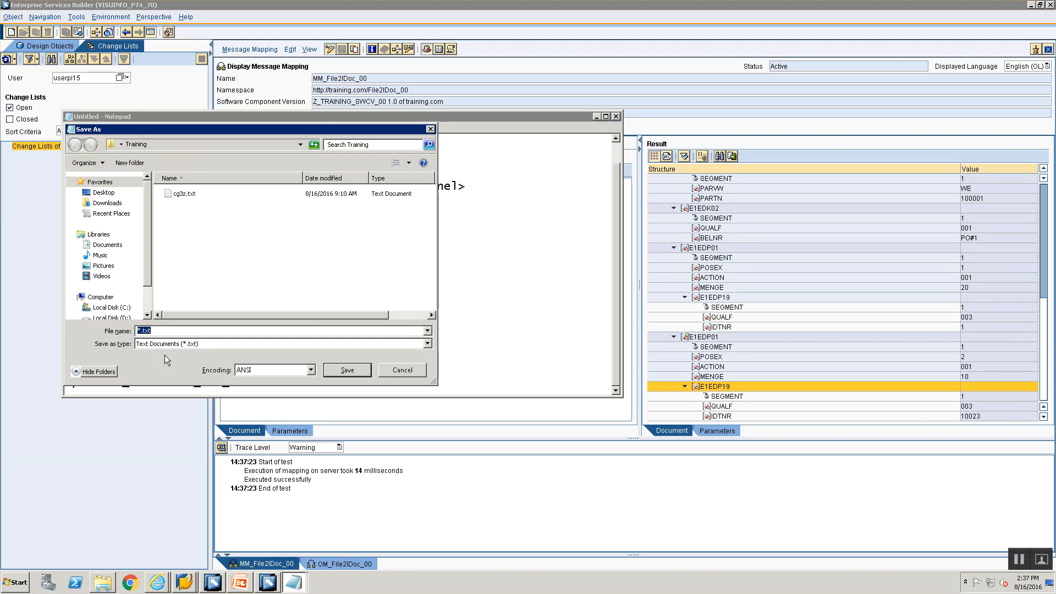
{"action": "type", "text": "File2IDoc.xm"}
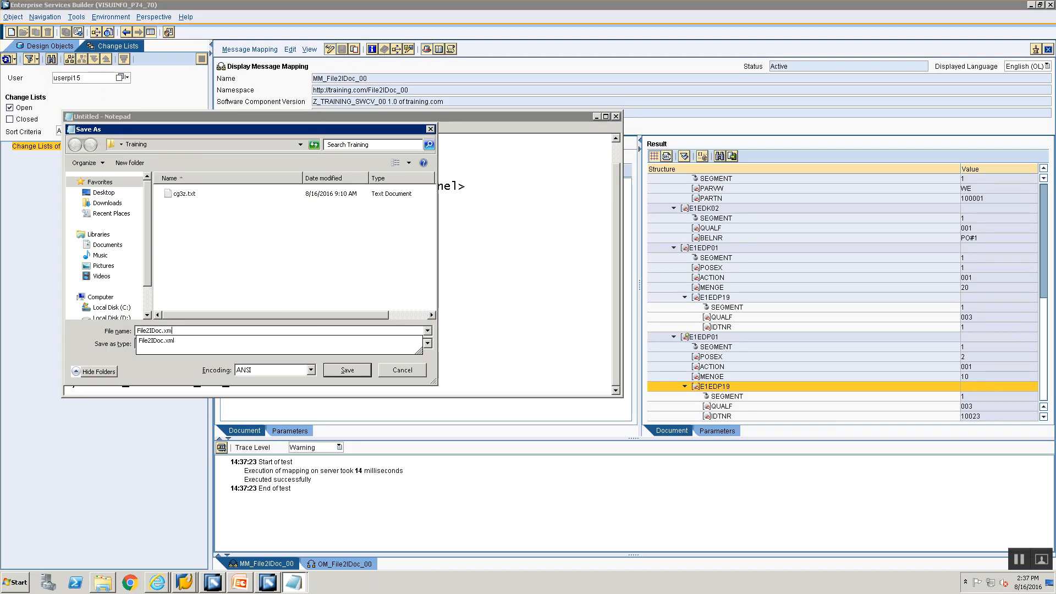
{"action": "type", "text": "l\""}
{"action": "key", "text": "Home"}
{"action": "type", "text": "\""}
{"action": "key", "text": "Return"}
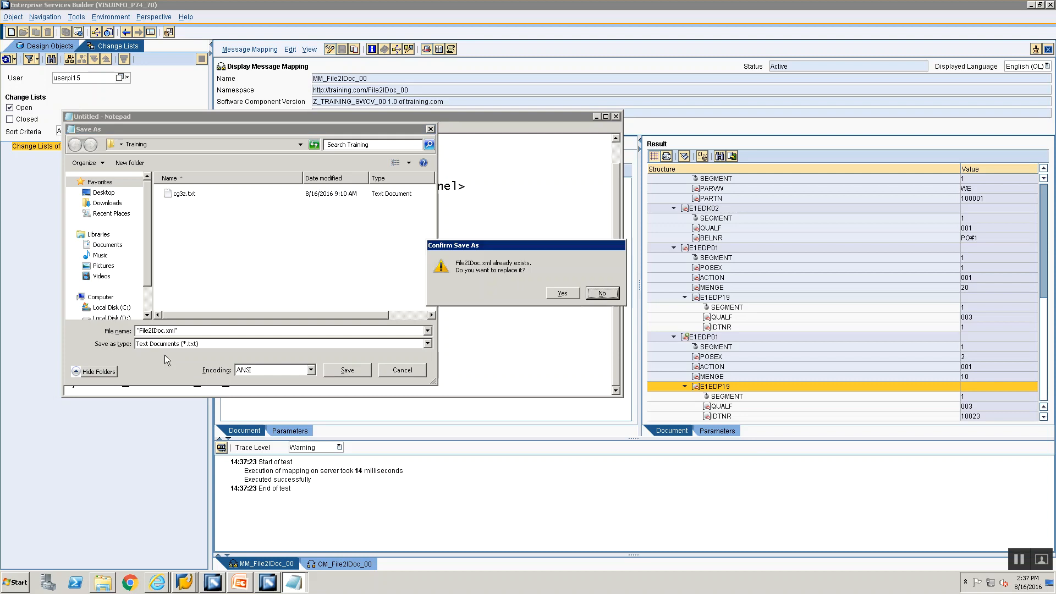
{"action": "left_click", "coordinate": [549, 292]}
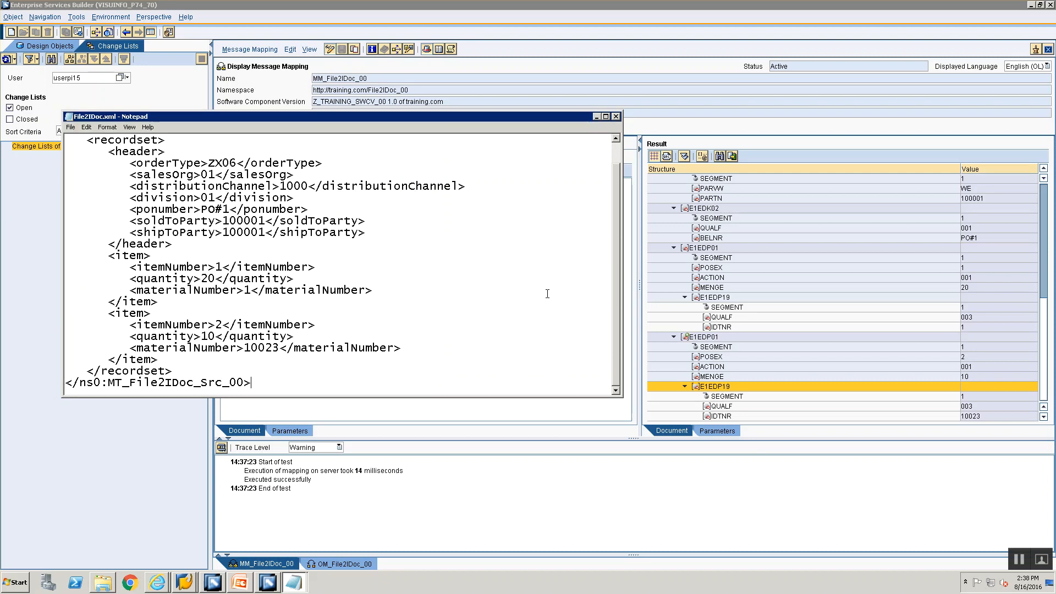
Step: Log on to the ECC TEST system in client 800 and start transaction CG3Z
{"action": "left_click", "coordinate": [184, 584]}
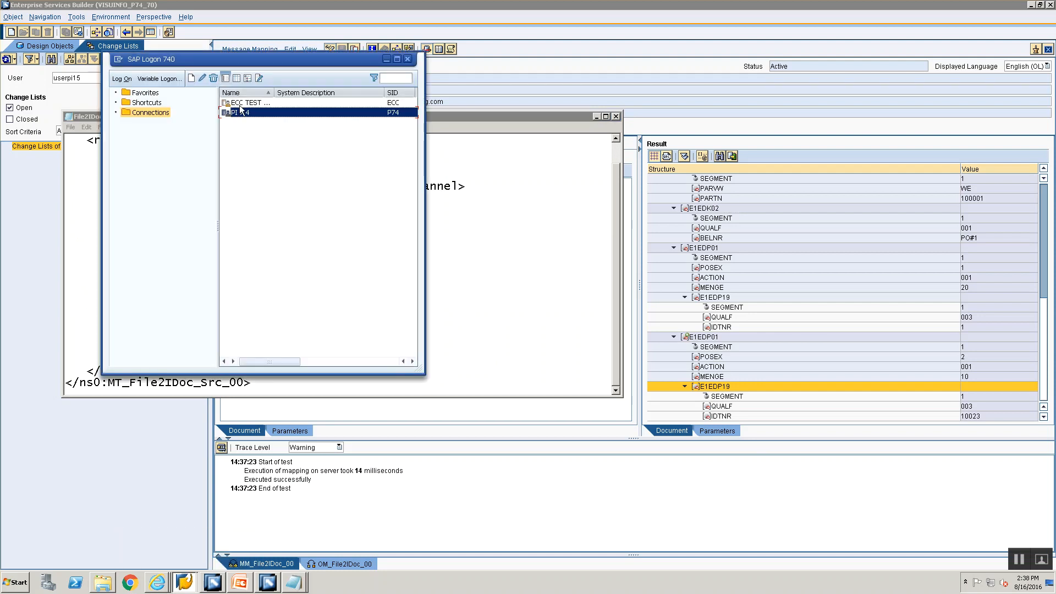
{"action": "left_click", "coordinate": [241, 103]}
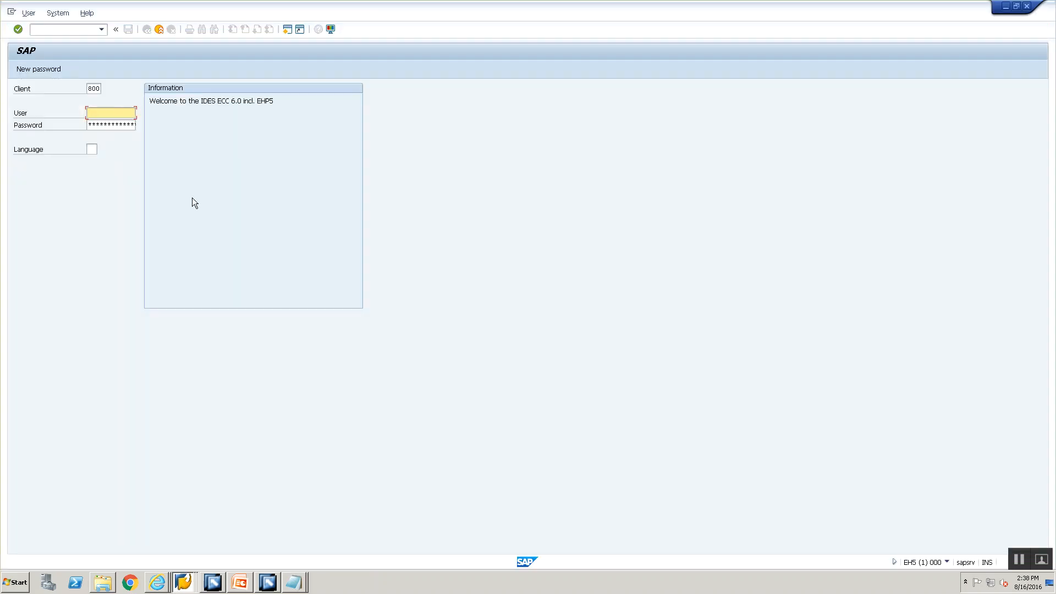
{"action": "left_click", "coordinate": [111, 121]}
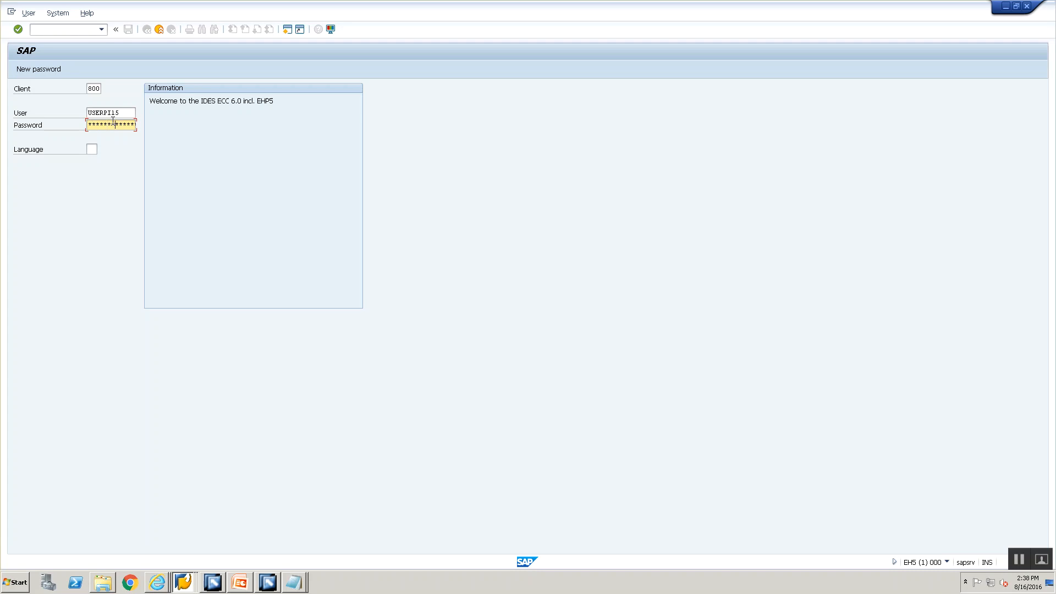
{"action": "key", "text": "Return"}
{"action": "type", "text": "cg"}
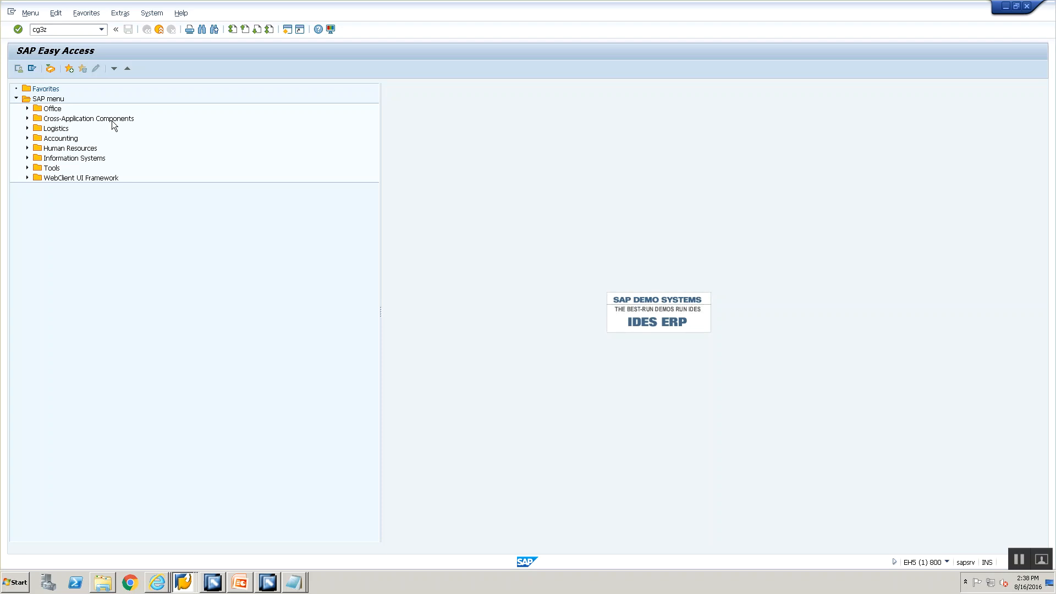
{"action": "type", "text": "3z"}
{"action": "key", "text": "Return"}
Step: Set the source file to the local Training folder path of File2IDoc.xml
{"action": "mouse_move", "coordinate": [295, 582]}
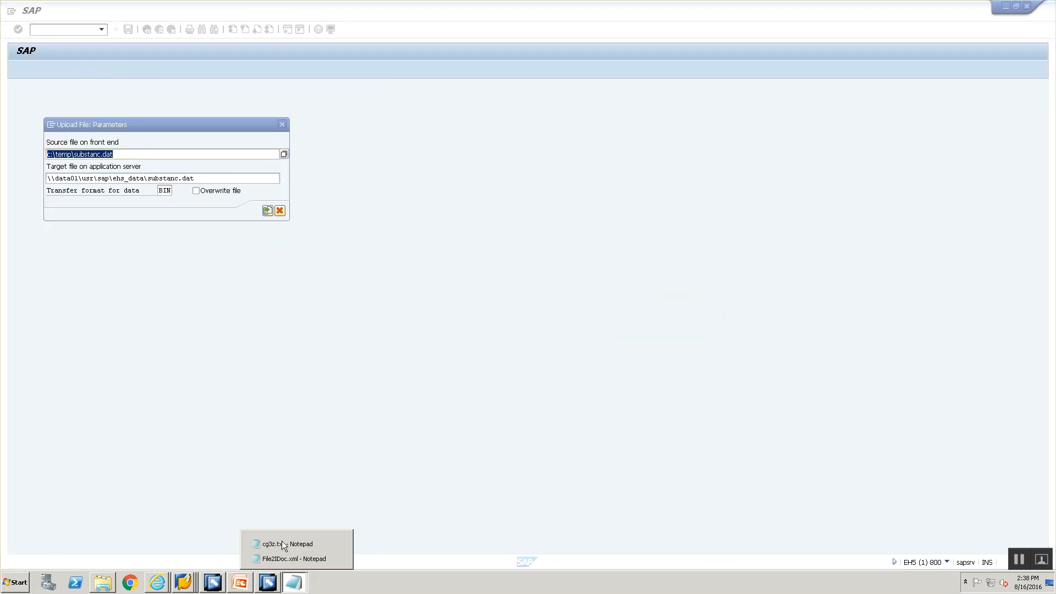
{"action": "left_click", "coordinate": [282, 543]}
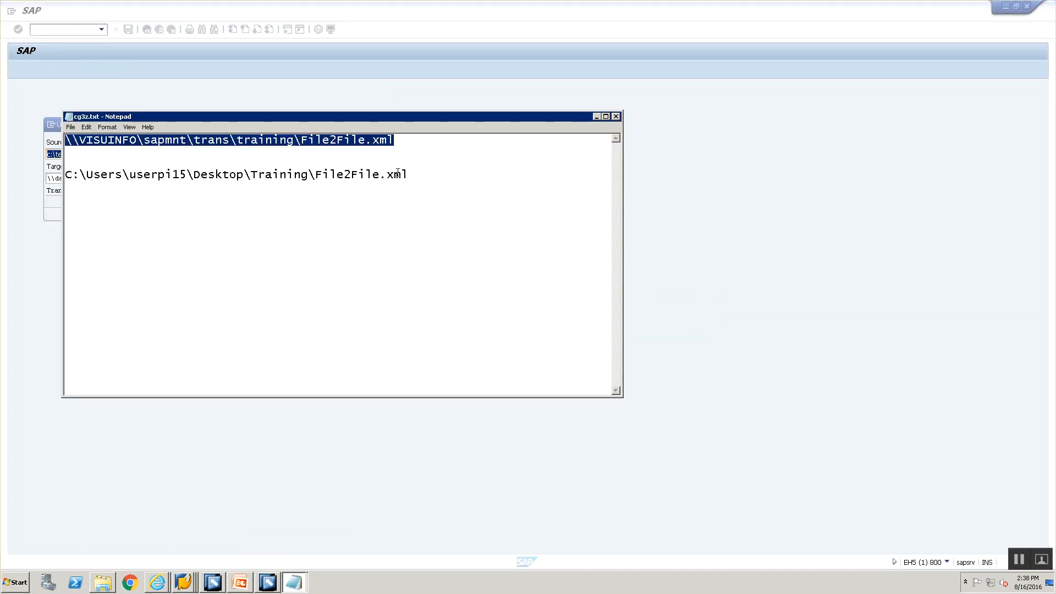
{"action": "left_click_drag", "start_coordinate": [402, 174], "coordinate": [187, 167]}
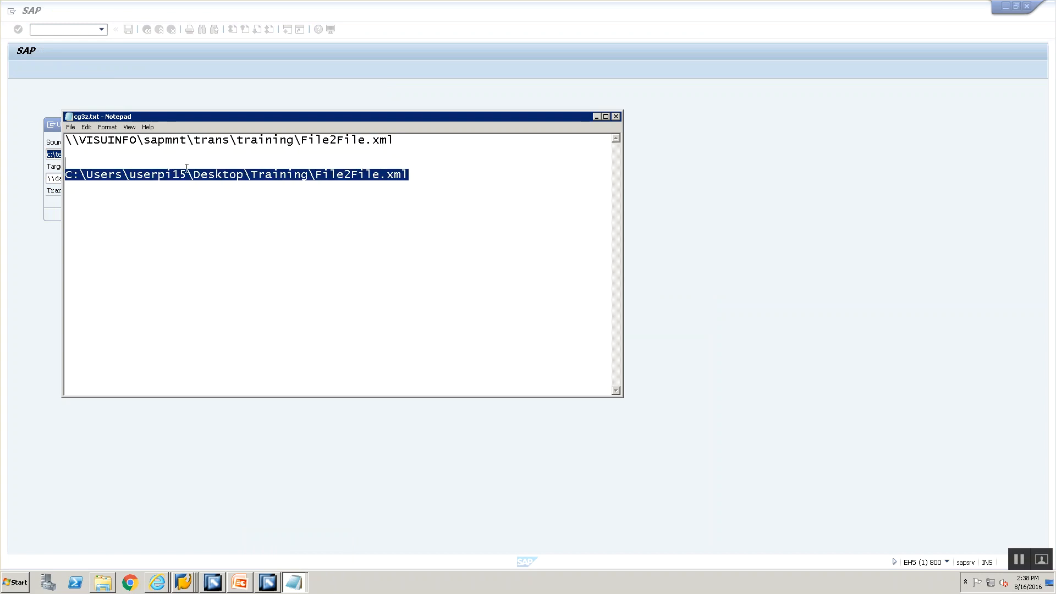
{"action": "key", "text": "alt+Tab"}
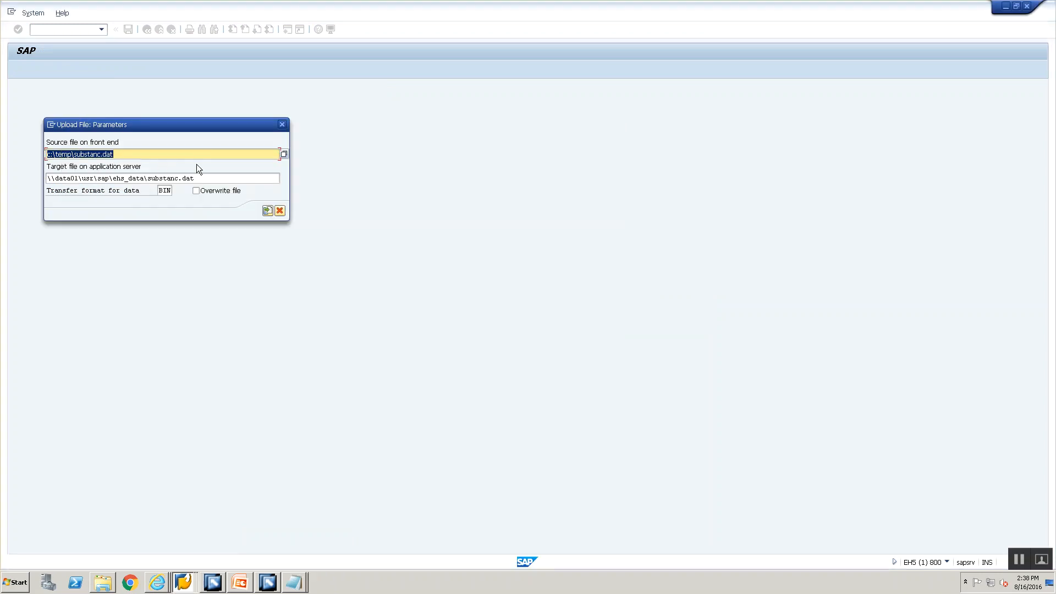
{"action": "key", "text": "Delete"}
{"action": "key", "text": "alt+Tab"}
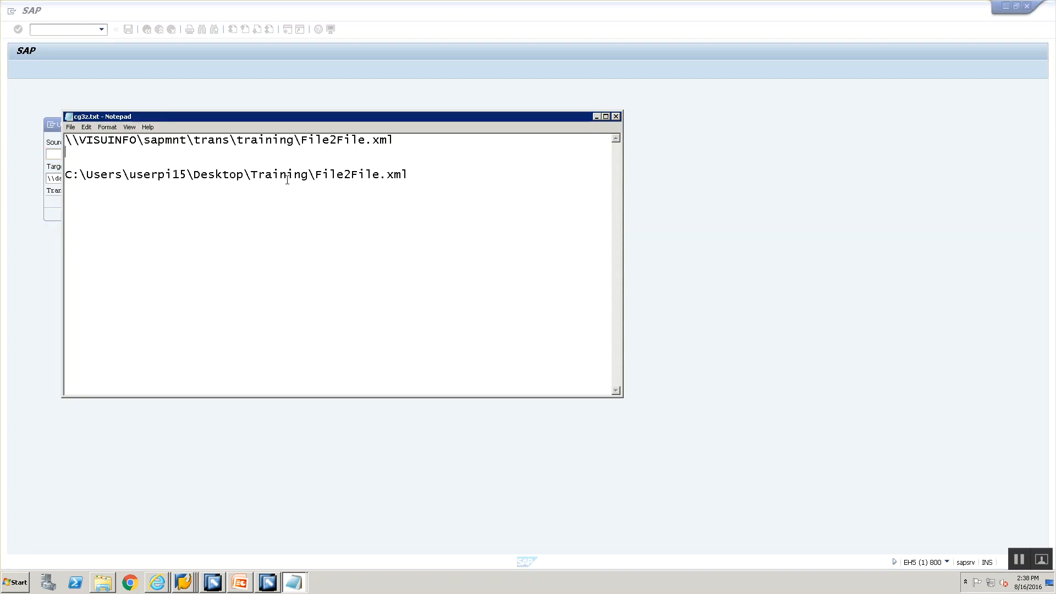
{"action": "key", "text": "shift+End"}
{"action": "key", "text": "ctrl+c"}
{"action": "key", "text": "alt+Tab"}
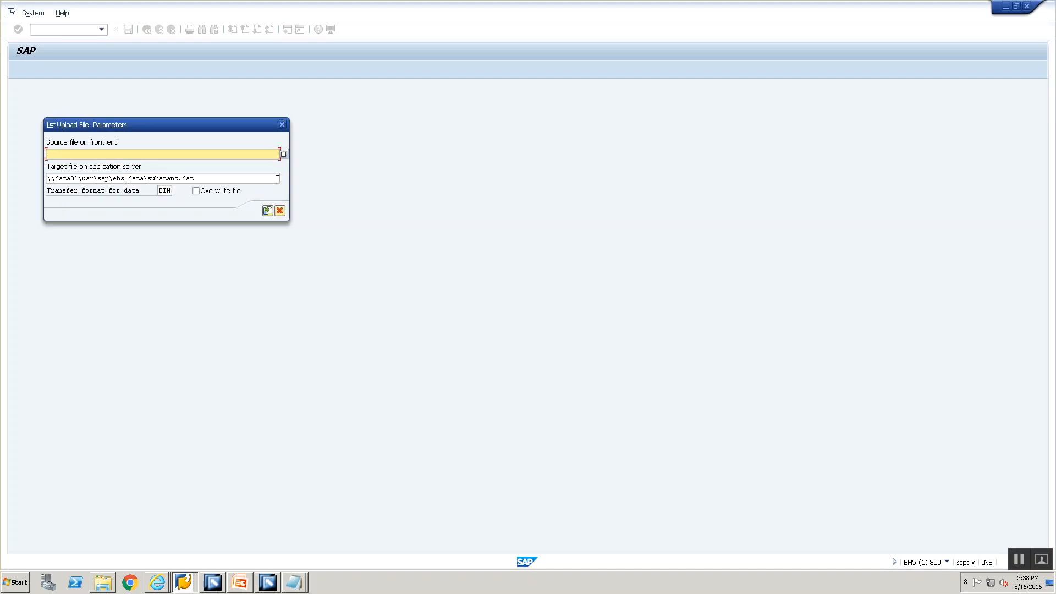
{"action": "key", "text": "ctrl+v"}
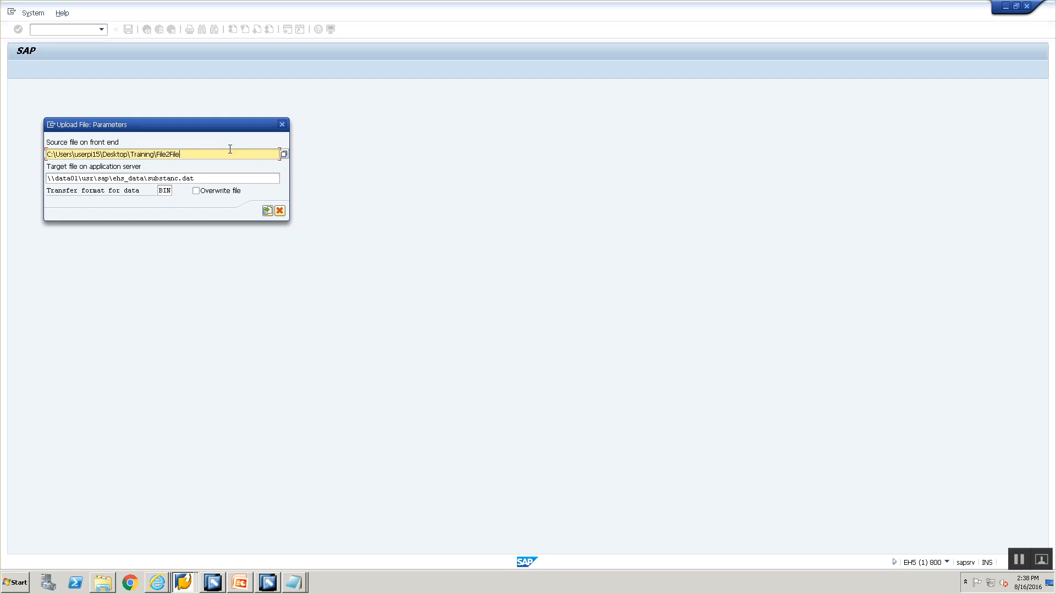
{"action": "type", "text": "IDoc.xm"}
{"action": "left_click", "coordinate": [102, 583]}
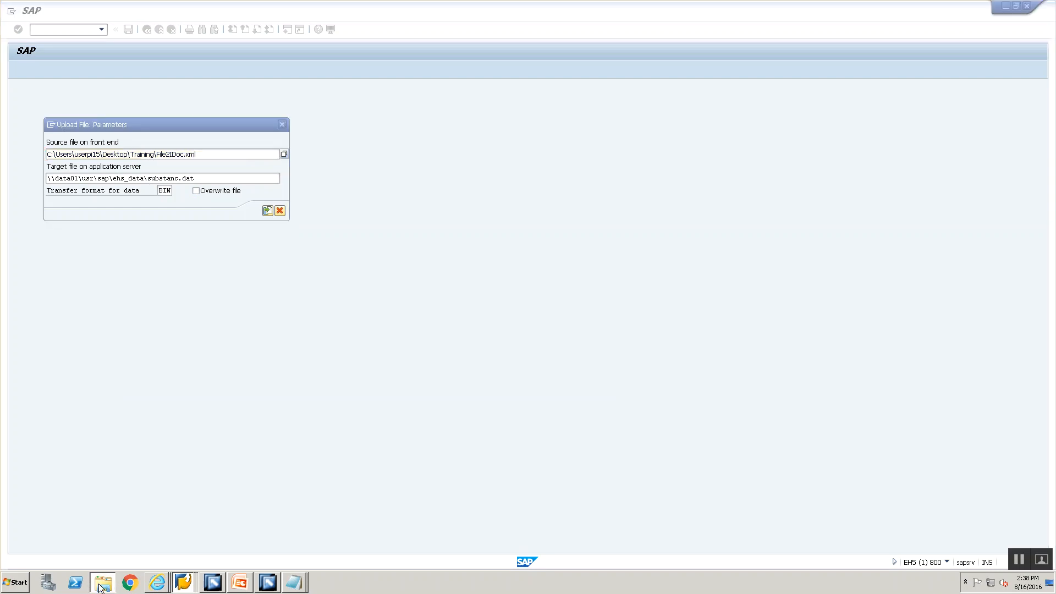
{"action": "left_click", "coordinate": [101, 584]}
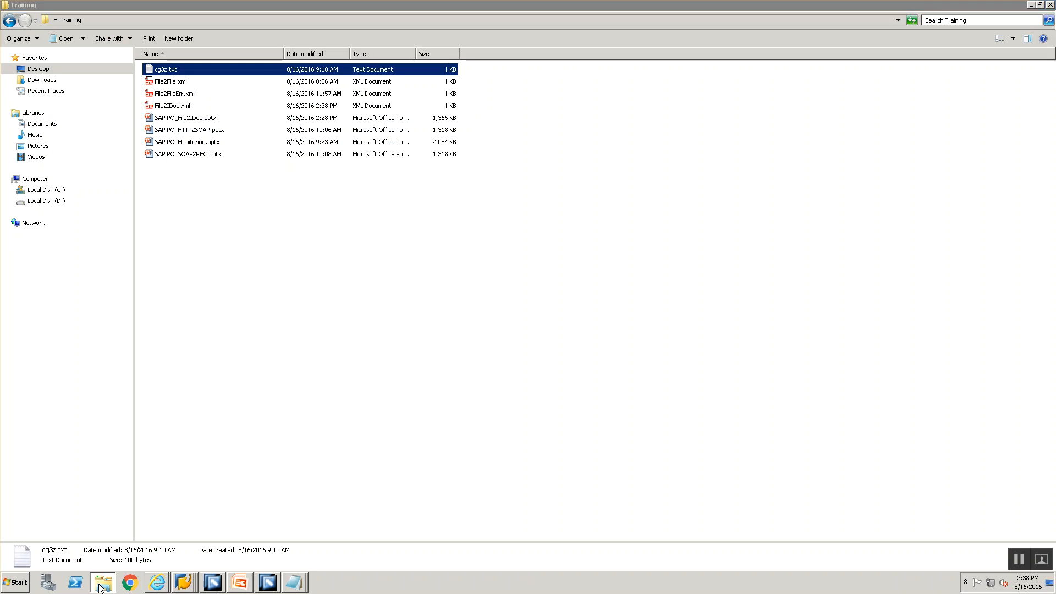
Step: Set the target file to \\VISUINFO\sapmnt\trans\training\File2IDoc.xml
{"action": "key", "text": "alt+Tab"}
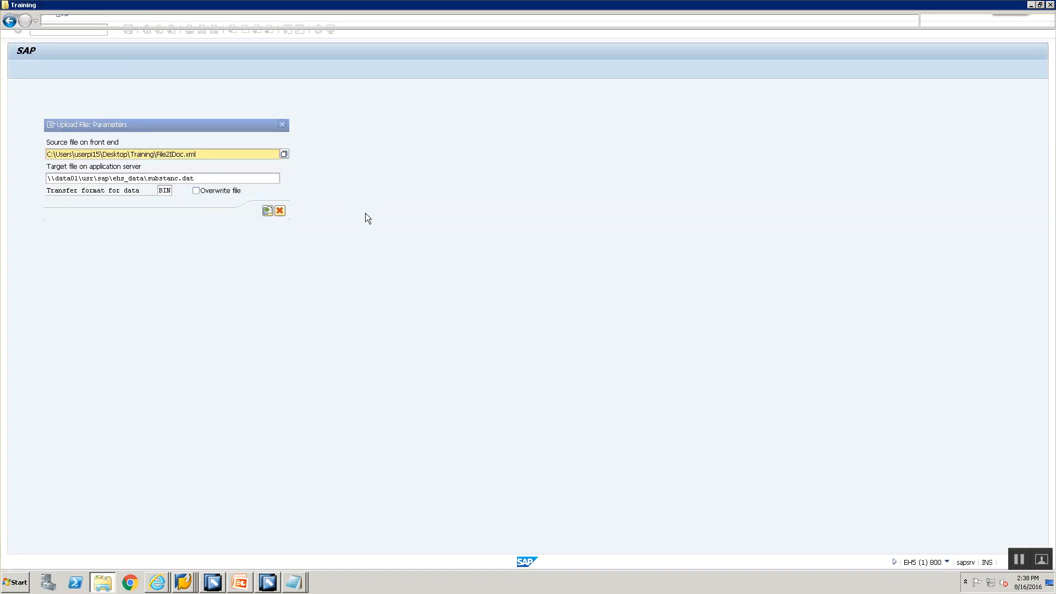
{"action": "key", "text": "alt+Tab"}
{"action": "key", "text": "alt+Tab"}
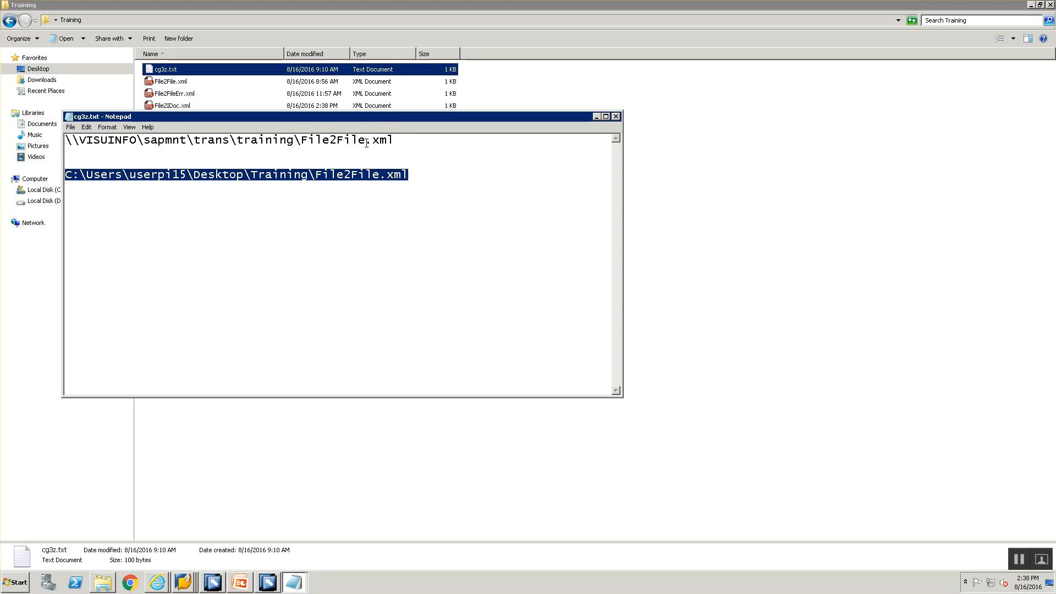
{"action": "double_click", "coordinate": [366, 143]}
{"action": "key", "text": "ctrl+c"}
{"action": "key", "text": "alt+Tab"}
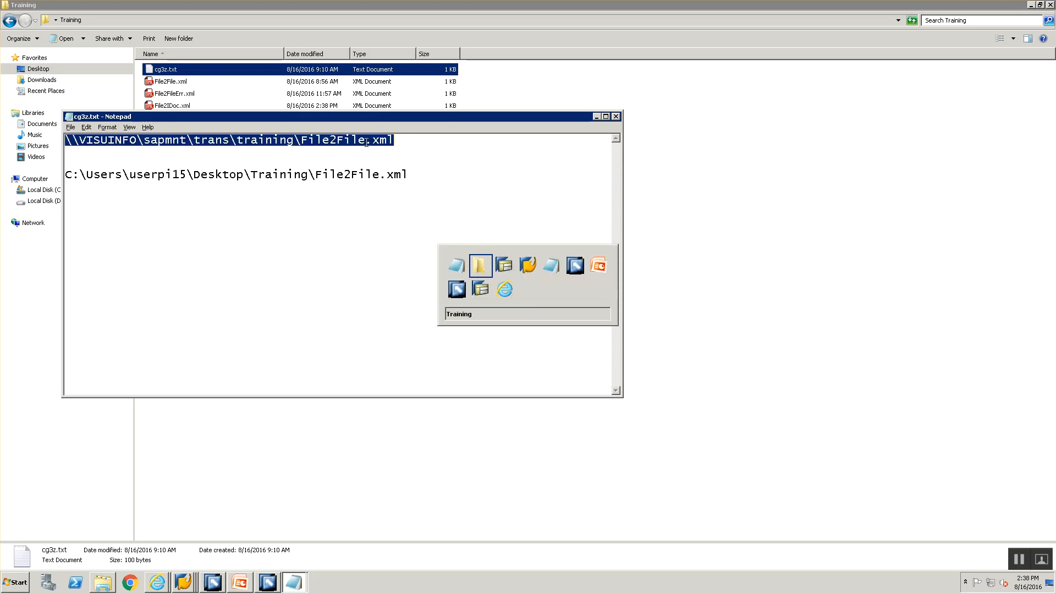
{"action": "key", "text": "alt+Tab"}
{"action": "left_click", "coordinate": [211, 178]}
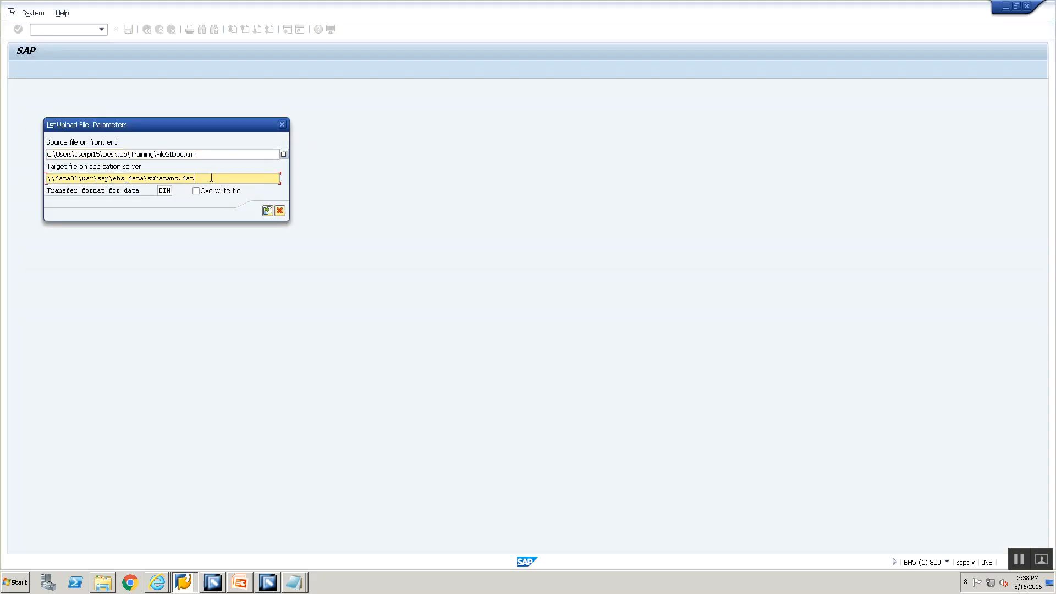
{"action": "key", "text": "ctrl+a"}
{"action": "key", "text": "BackSpace"}
{"action": "key", "text": "ctrl+v"}
{"action": "key", "text": "BackSpace"}
{"action": "key", "text": "BackSpace"}
{"action": "key", "text": "BackSpace"}
{"action": "key", "text": "BackSpace"}
{"action": "key", "text": "BackSpace"}
{"action": "key", "text": "BackSpace"}
{"action": "key", "text": "BackSpace"}
{"action": "type", "text": "IDoc.xm"}
Step: Upload the file, allow and remember the file access, then return to the port maintenance window
{"action": "left_click", "coordinate": [267, 211]}
{"action": "left_click", "coordinate": [83, 173]}
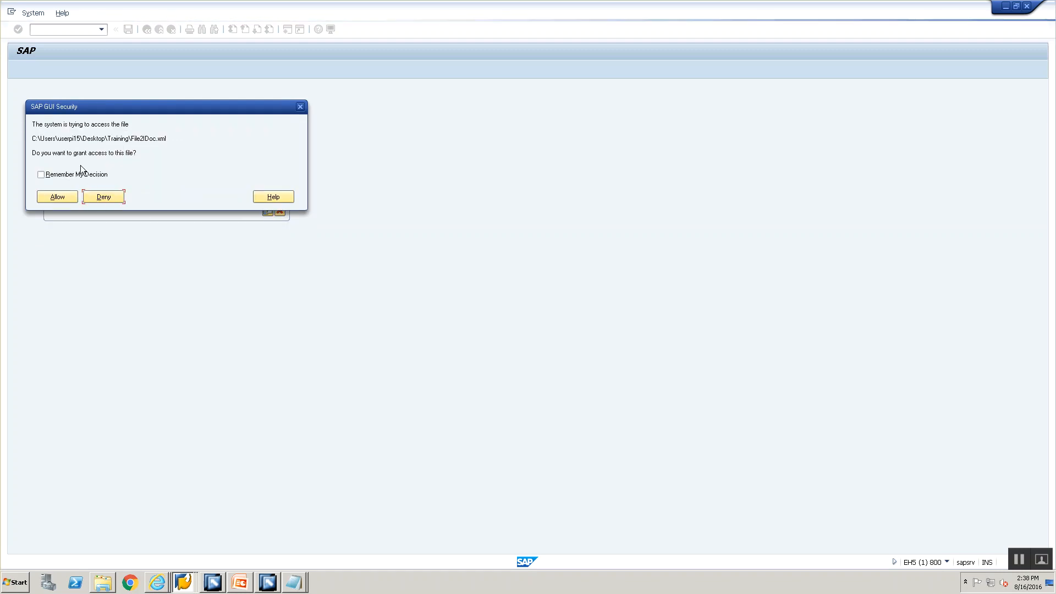
{"action": "left_click", "coordinate": [69, 198]}
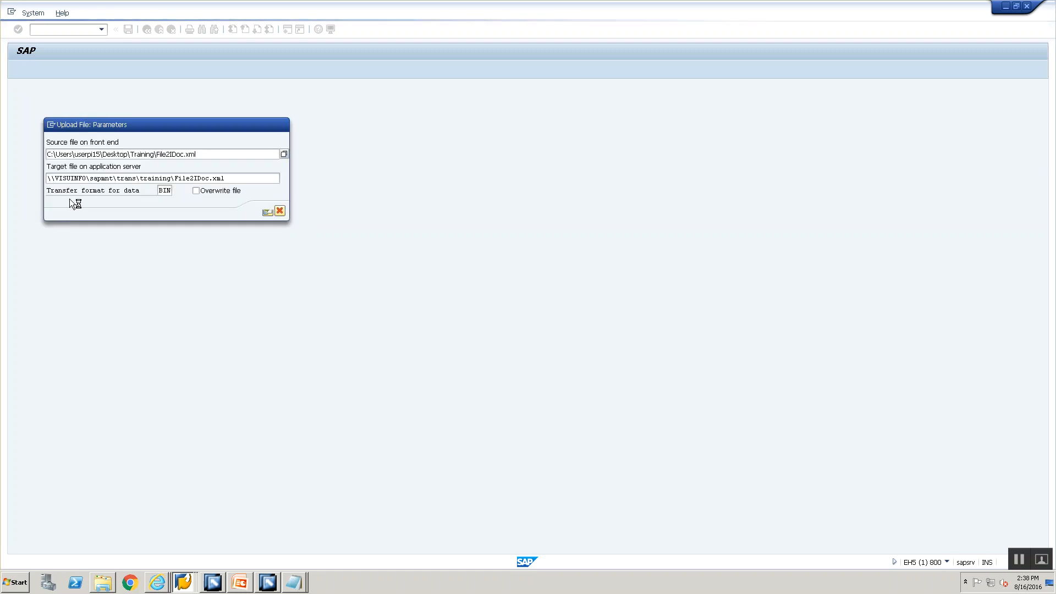
{"action": "left_click", "coordinate": [185, 583]}
{"action": "left_click", "coordinate": [175, 548]}
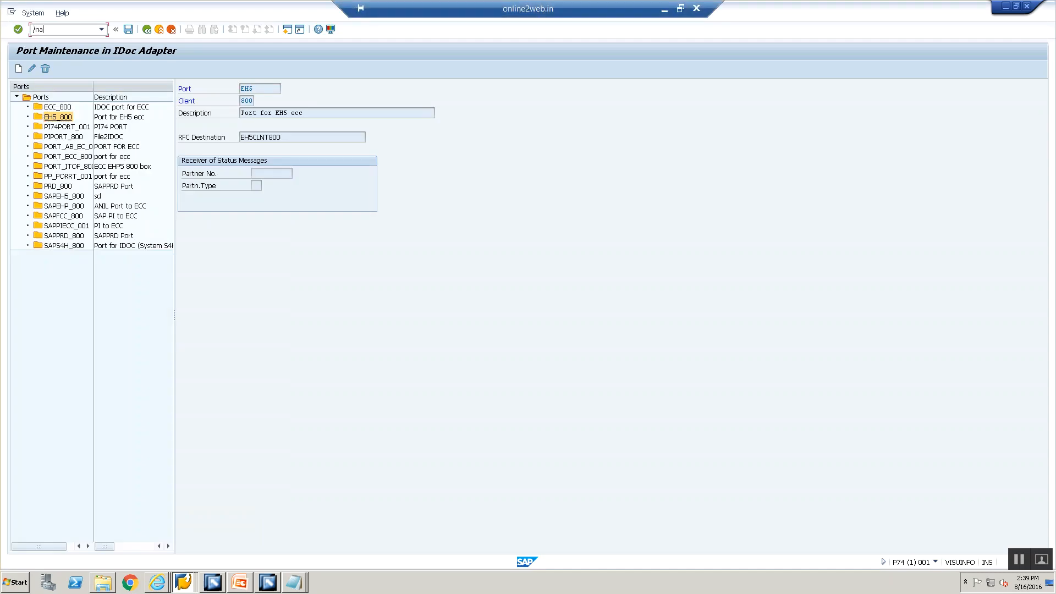
Step: Open the DIR_TRANS training directory and locate the File2IDoc.xml entry
{"action": "key", "text": "Return"}
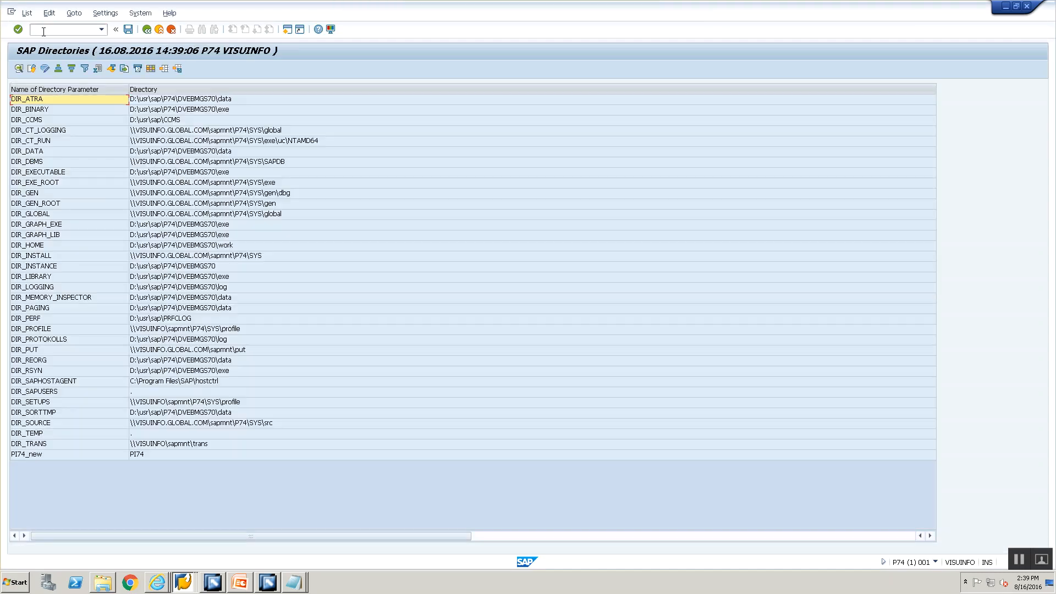
{"action": "double_click", "coordinate": [204, 445]}
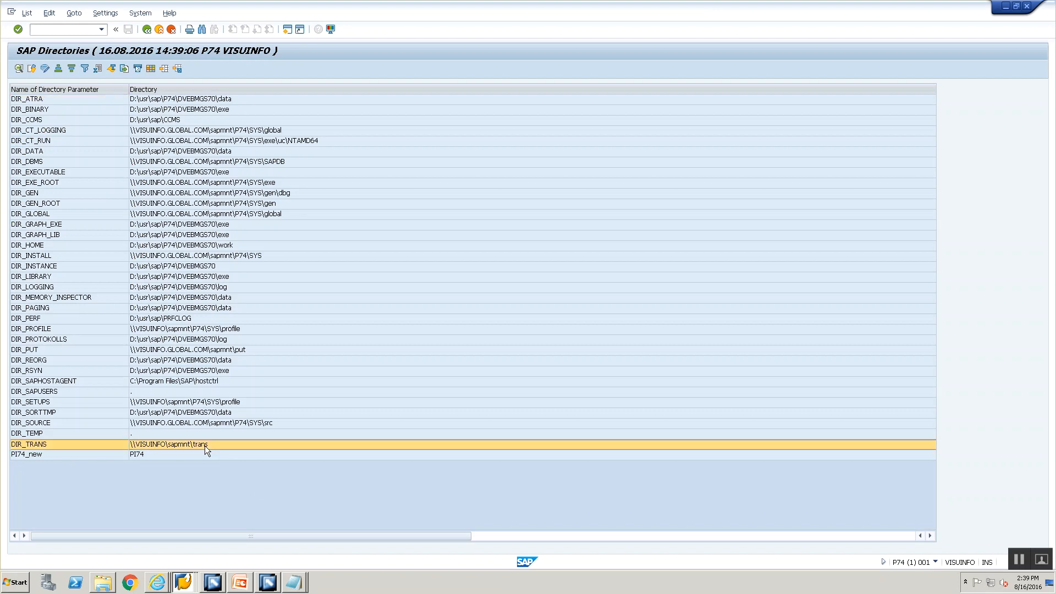
{"action": "double_click", "coordinate": [269, 265]}
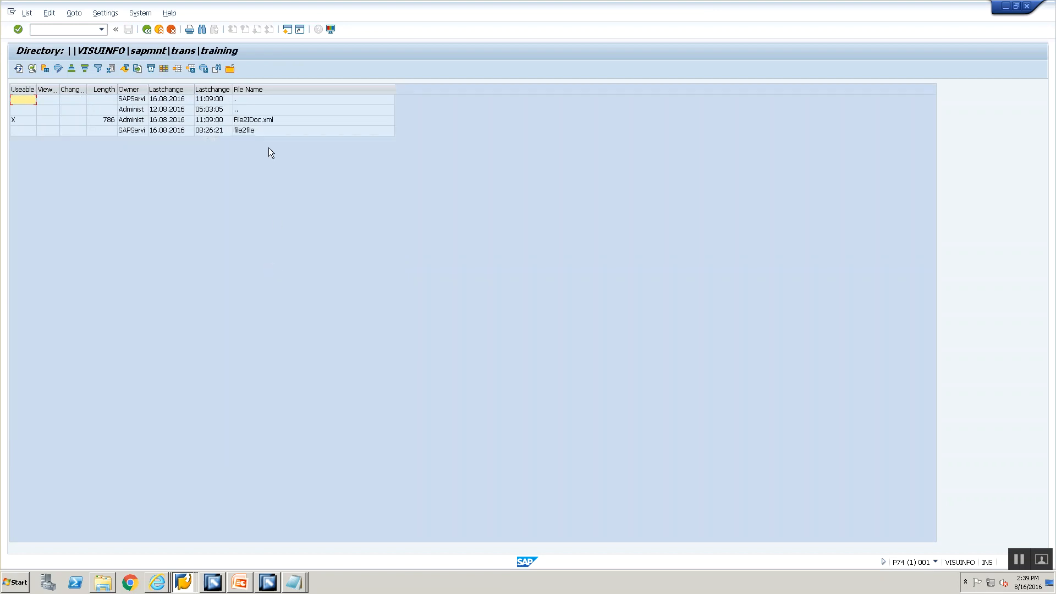
{"action": "left_click", "coordinate": [263, 123]}
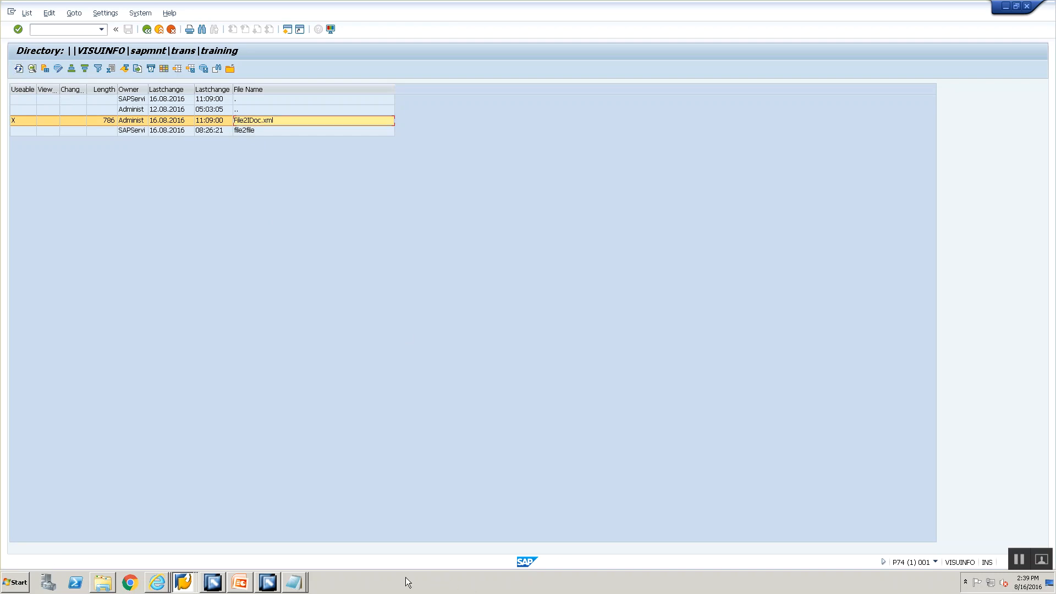
Step: Check the CC_File2IDoc_File_Sender_00 channel's file path in Integration Builder
{"action": "left_click", "coordinate": [215, 584]}
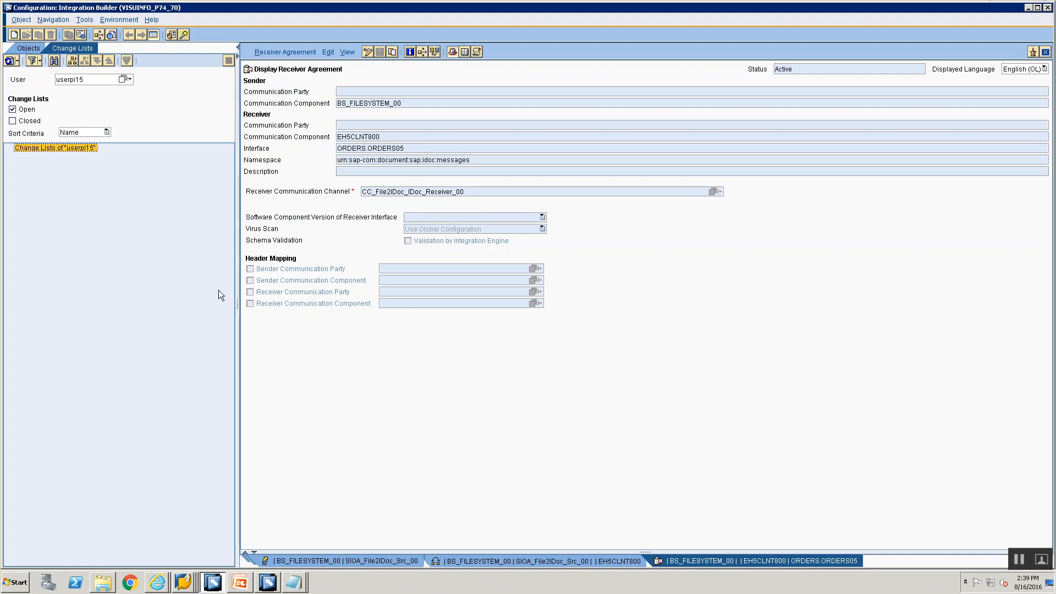
{"action": "left_click", "coordinate": [30, 48]}
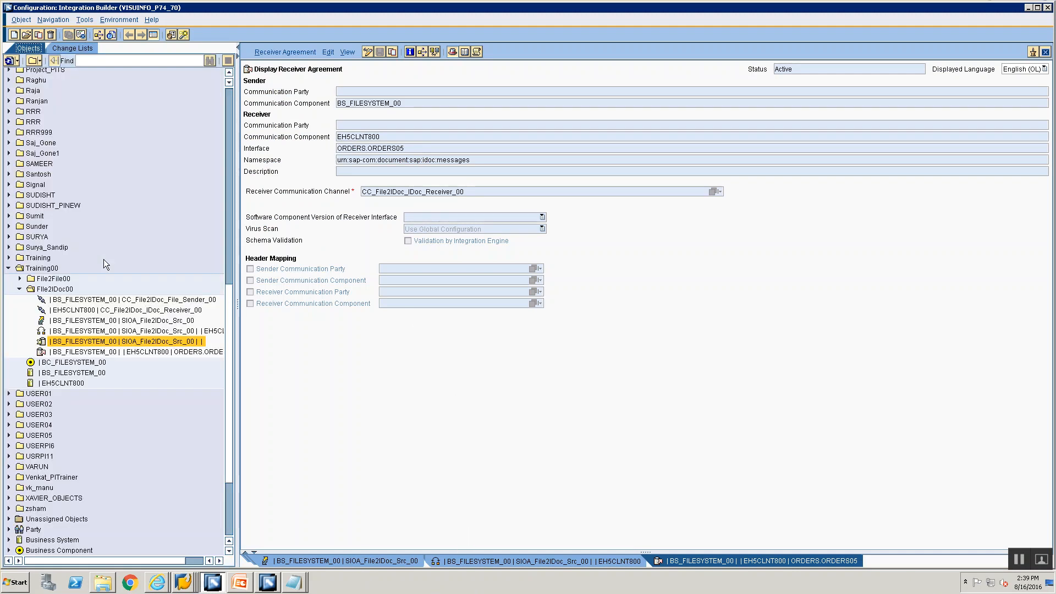
{"action": "left_click", "coordinate": [87, 310]}
{"action": "double_click", "coordinate": [87, 300]}
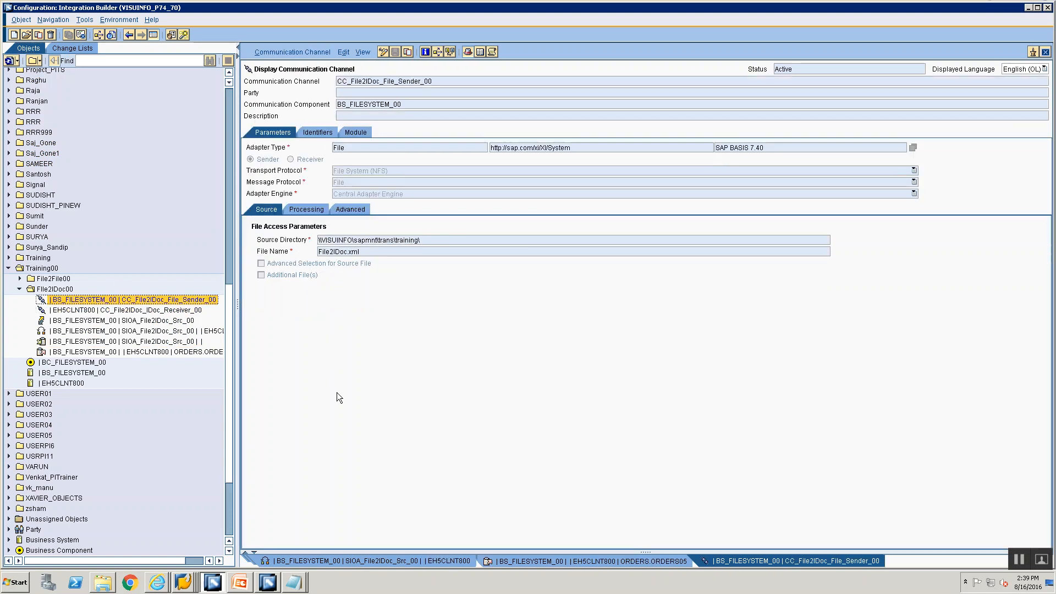
Step: Refresh the directory listing and confirm File2IDoc.xml has disappeared
{"action": "key", "text": "alt+Tab"}
{"action": "left_click", "coordinate": [19, 69]}
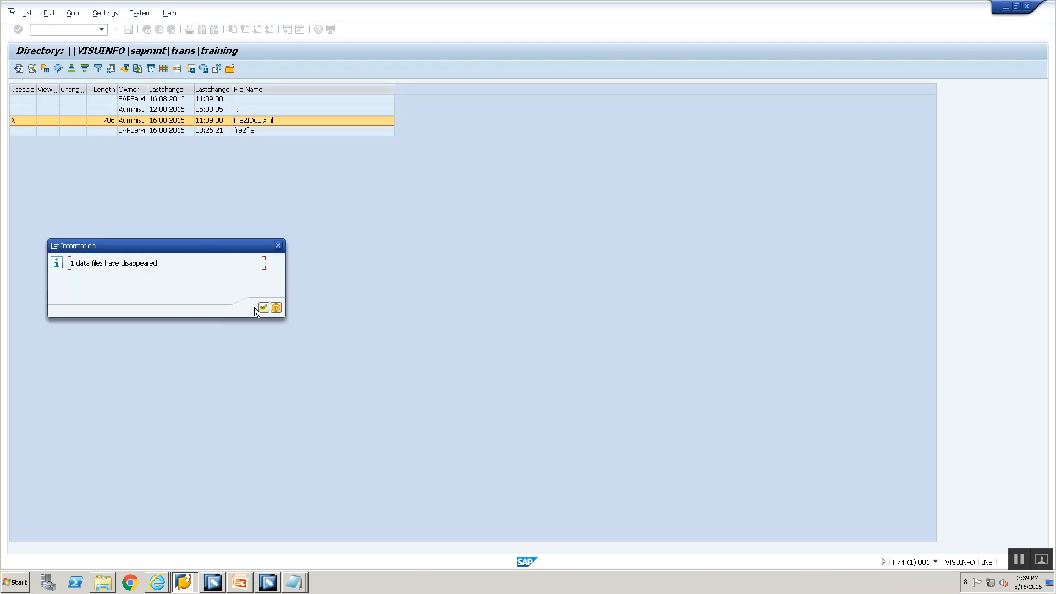
{"action": "left_click", "coordinate": [263, 308]}
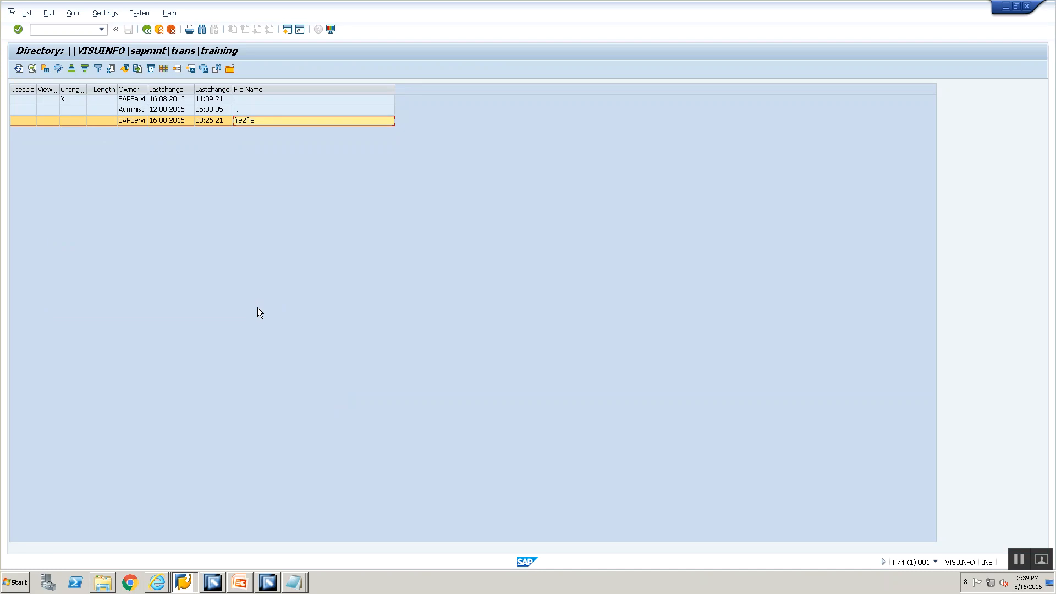
{"action": "left_click", "coordinate": [48, 28]}
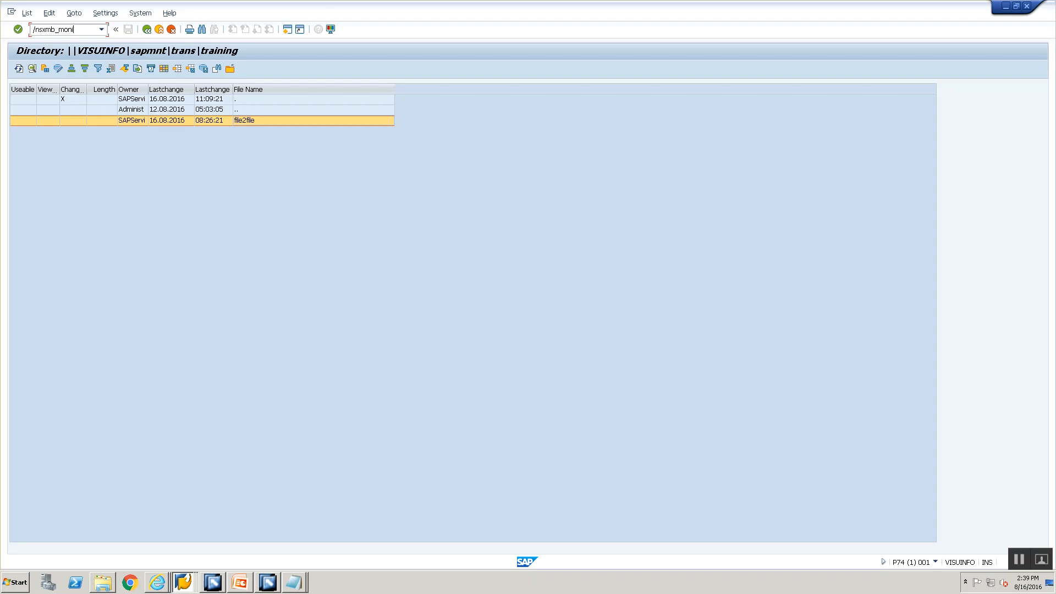
Step: Run /nsxmb_moni and list the processed XML messages
{"action": "type", "text": "/nsxmb_moni"}
{"action": "key", "text": "Return"}
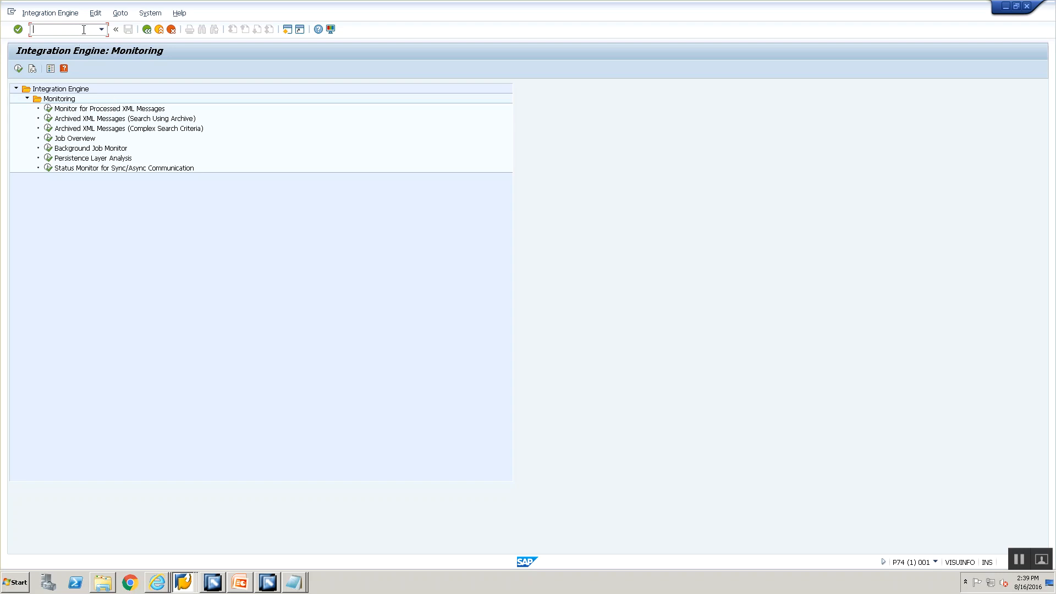
{"action": "double_click", "coordinate": [107, 109]}
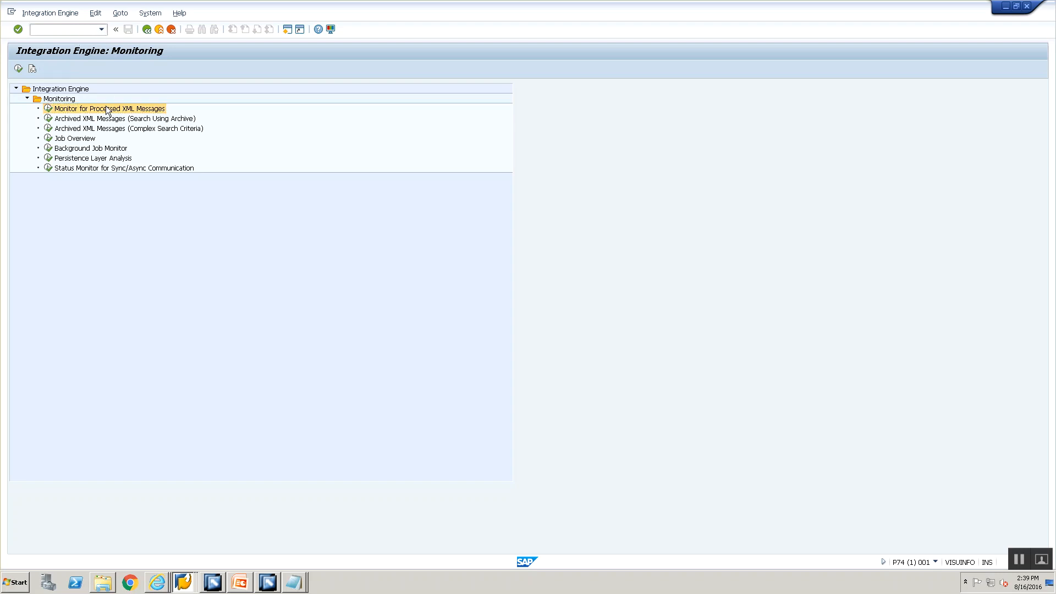
{"action": "left_click", "coordinate": [16, 71]}
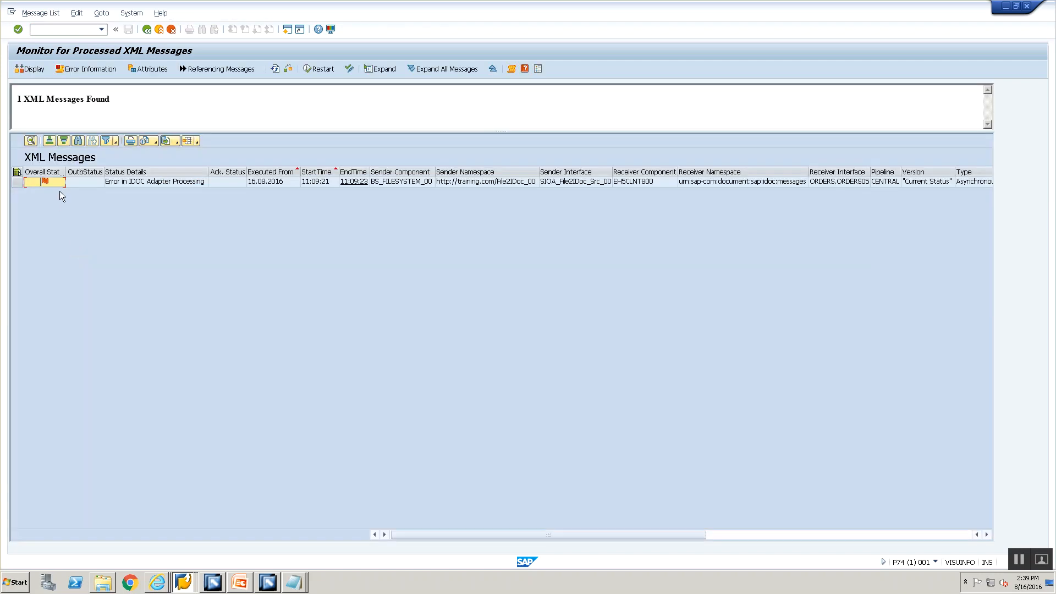
Step: Open the failed message and read that BS_FILESYSTEM_00 cannot be converted to an ALE logical system
{"action": "mouse_move", "coordinate": [44, 183]}
{"action": "double_click", "coordinate": [509, 184]}
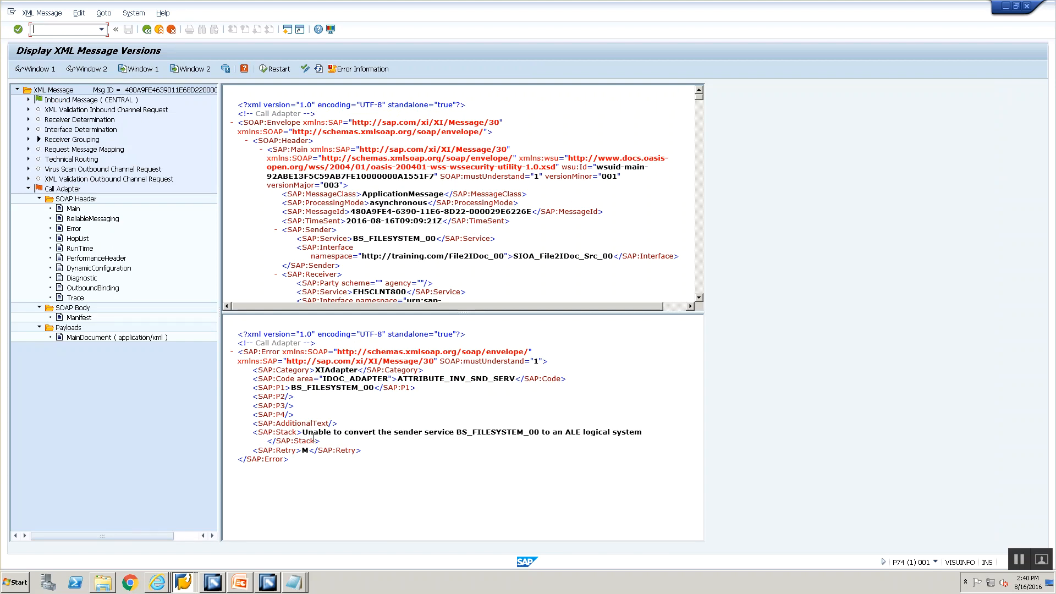
{"action": "left_click_drag", "start_coordinate": [303, 433], "coordinate": [528, 434]}
{"action": "left_click", "coordinate": [462, 432]}
{"action": "left_click_drag", "start_coordinate": [457, 432], "coordinate": [534, 433]}
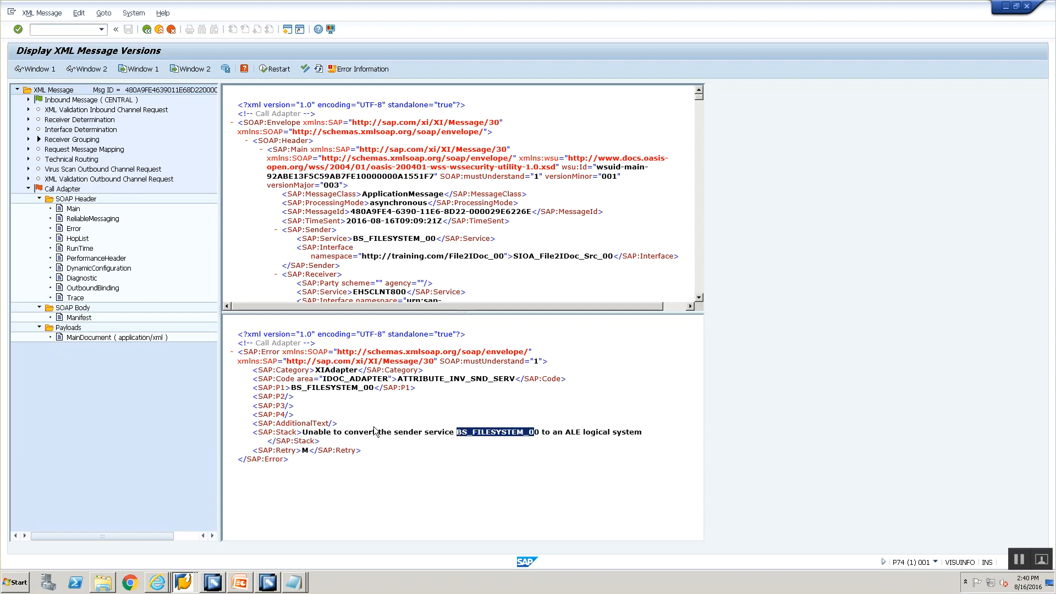
{"action": "left_click", "coordinate": [222, 588]}
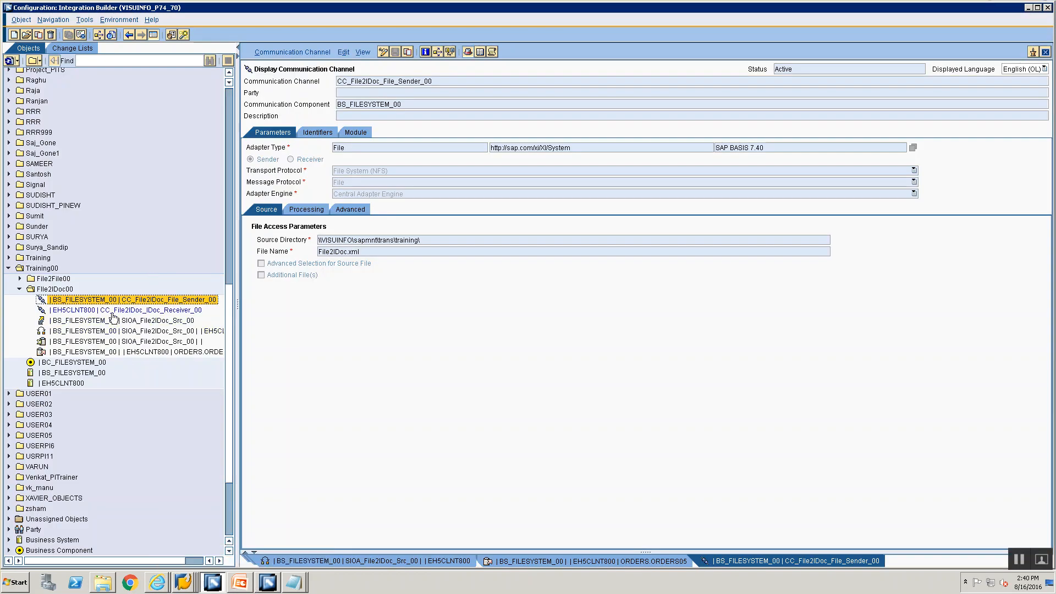
Step: Open BS_FILESYSTEM_00 and view its adapter-specific identifiers, finding no logical system
{"action": "left_click", "coordinate": [74, 373]}
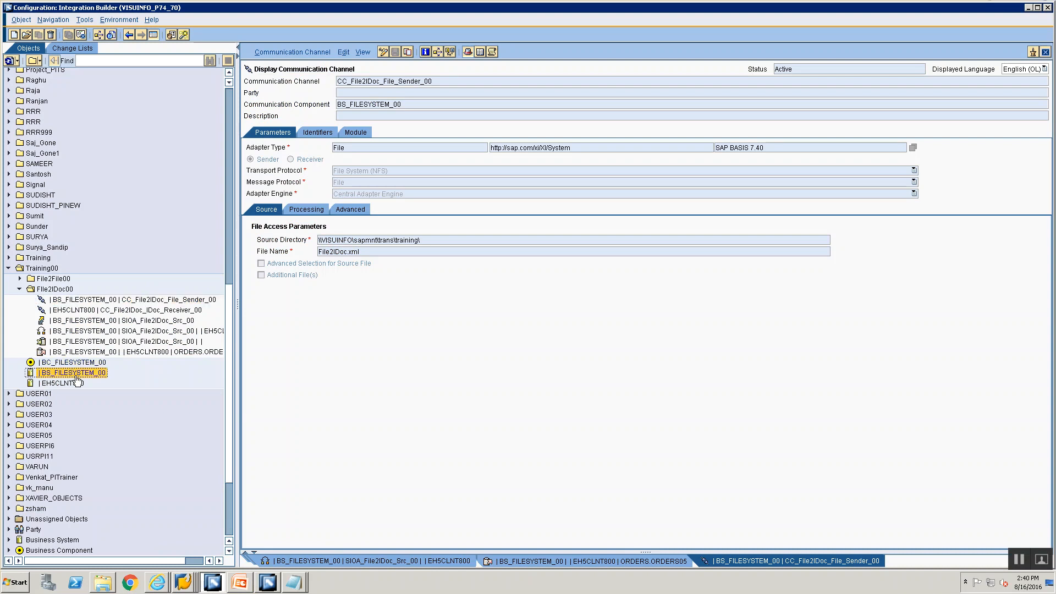
{"action": "double_click", "coordinate": [76, 373]}
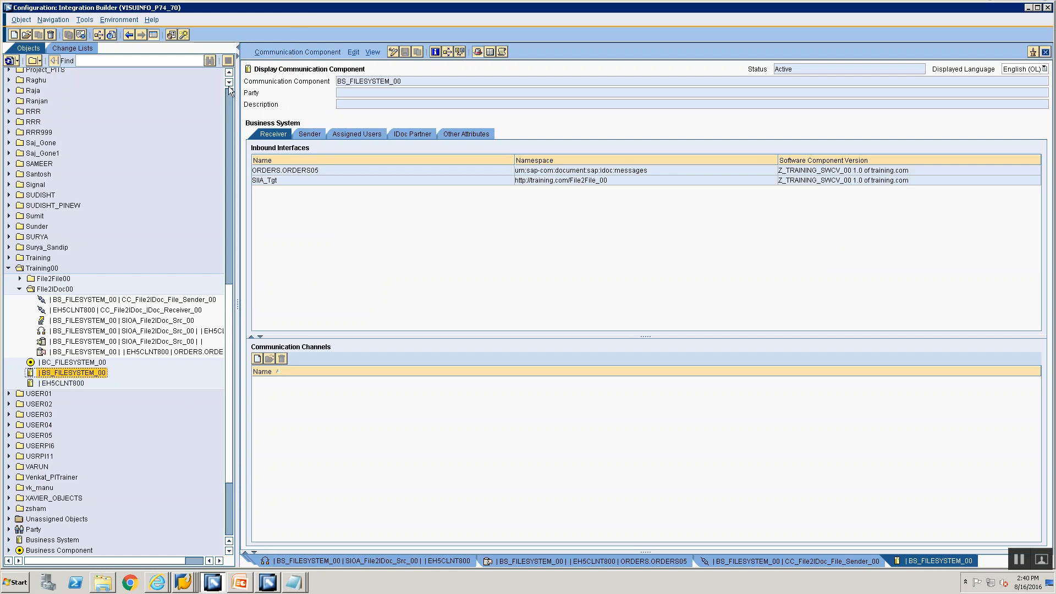
{"action": "left_click", "coordinate": [281, 52]}
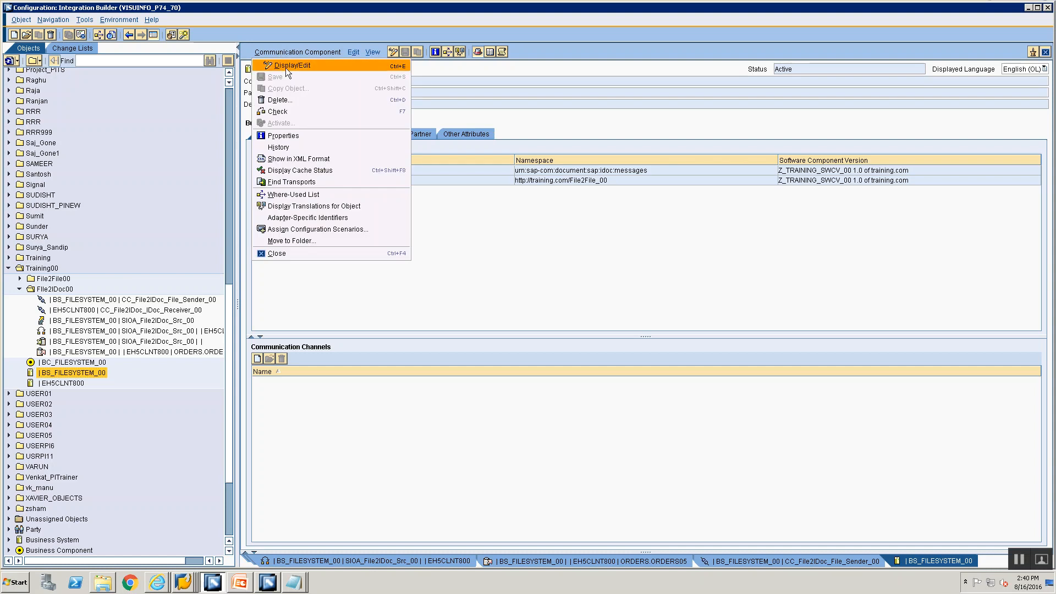
{"action": "left_click", "coordinate": [298, 217]}
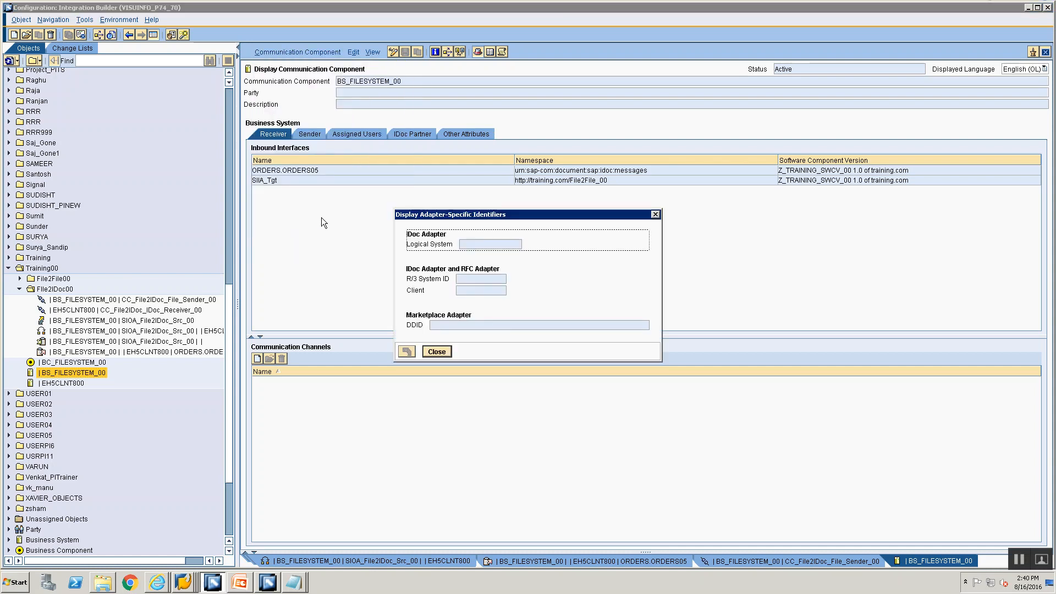
{"action": "left_click", "coordinate": [438, 351]}
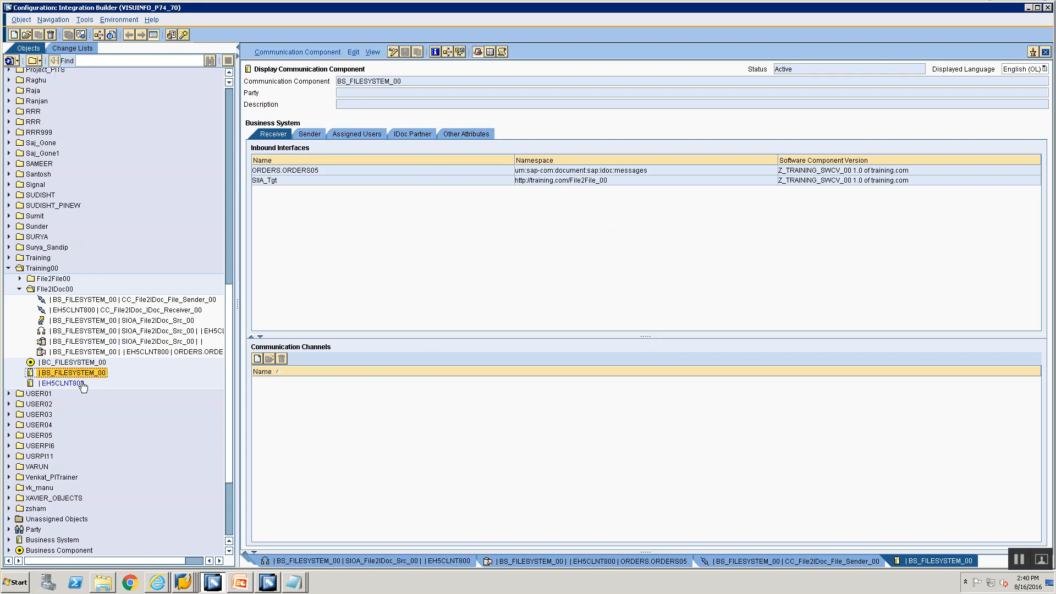
Step: Compare with the EH5CLNT800 component's adapter-specific identifiers
{"action": "left_click", "coordinate": [65, 384]}
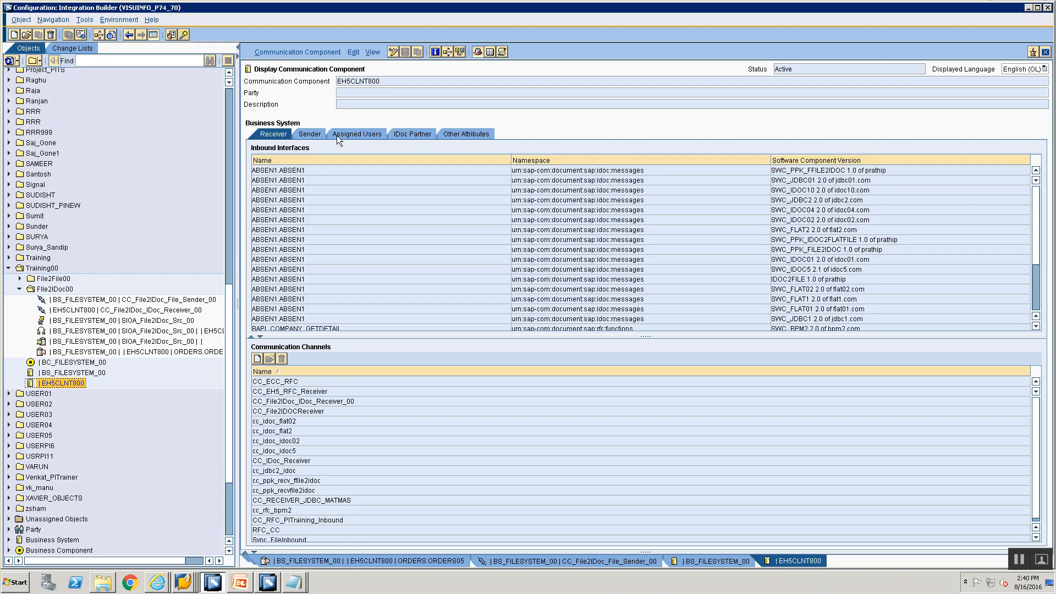
{"action": "left_click", "coordinate": [292, 52]}
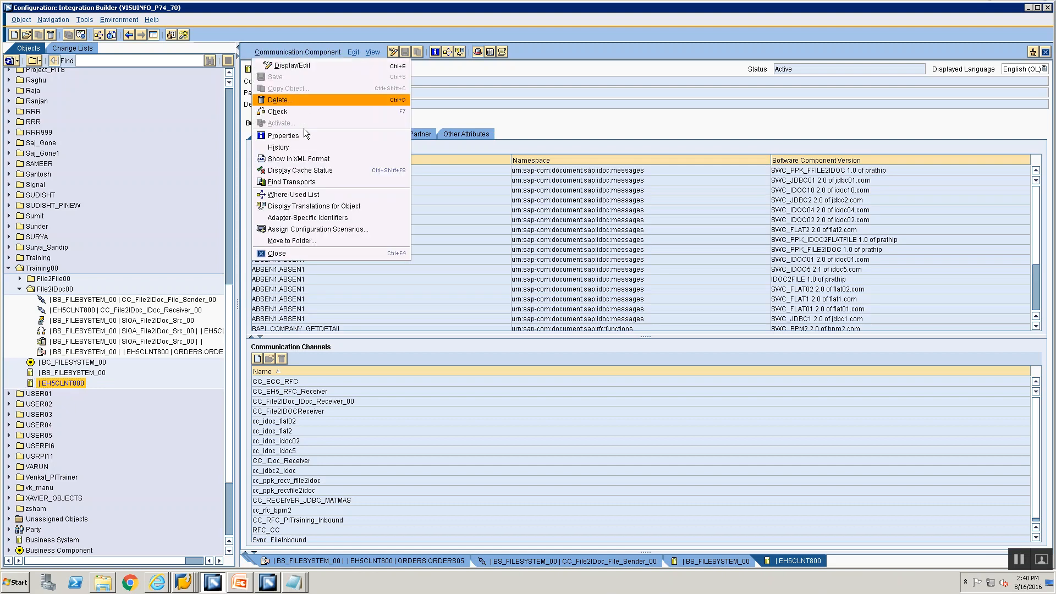
{"action": "left_click", "coordinate": [309, 217]}
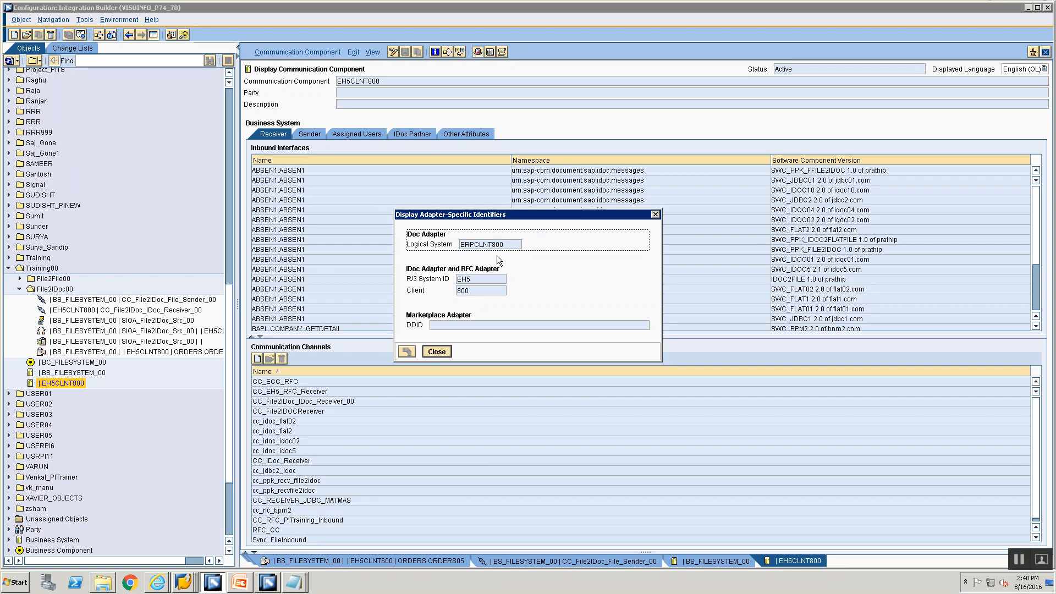
{"action": "left_click", "coordinate": [437, 351]}
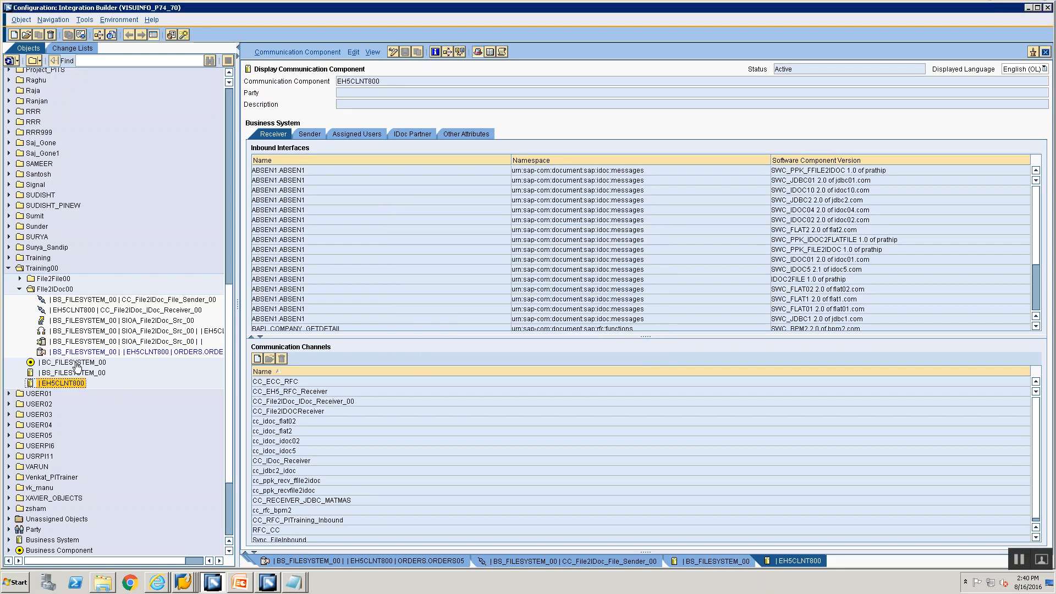
Step: Recheck BS_FILESYSTEM_00's empty logical system and select its component name
{"action": "left_click", "coordinate": [72, 373]}
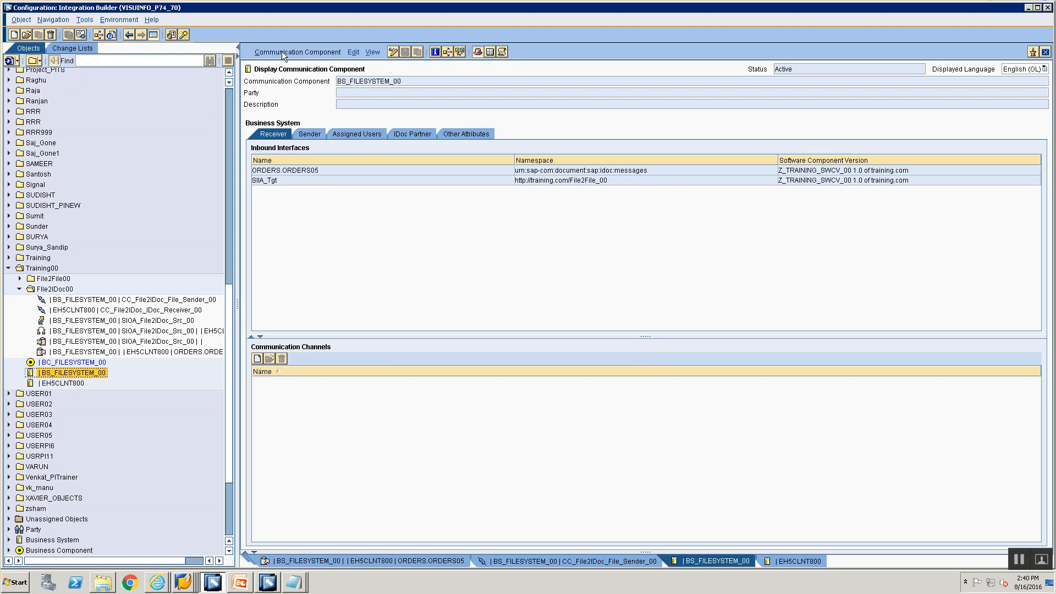
{"action": "left_click", "coordinate": [282, 52]}
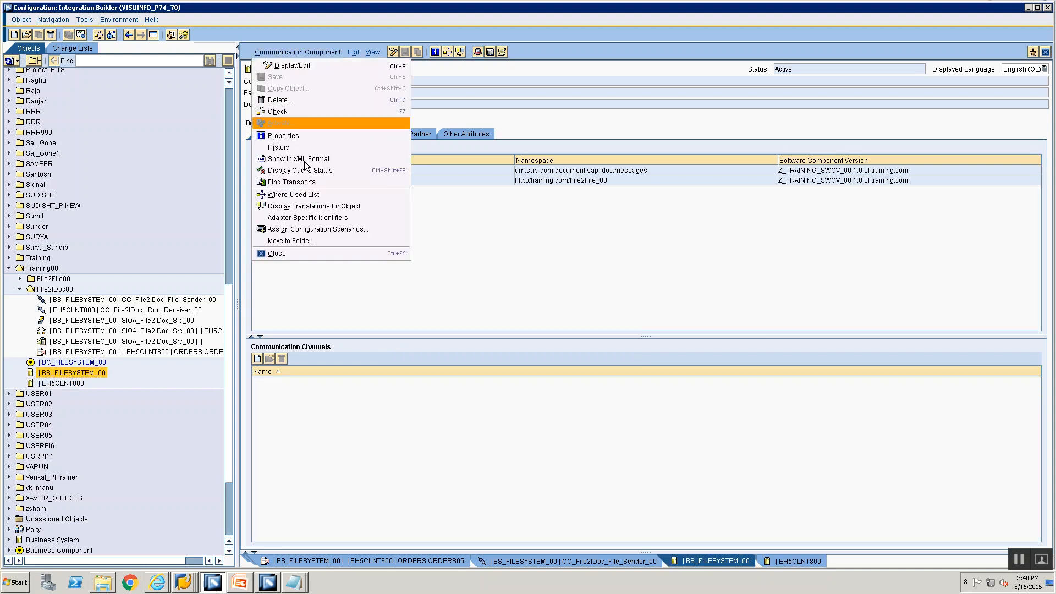
{"action": "left_click", "coordinate": [297, 218]}
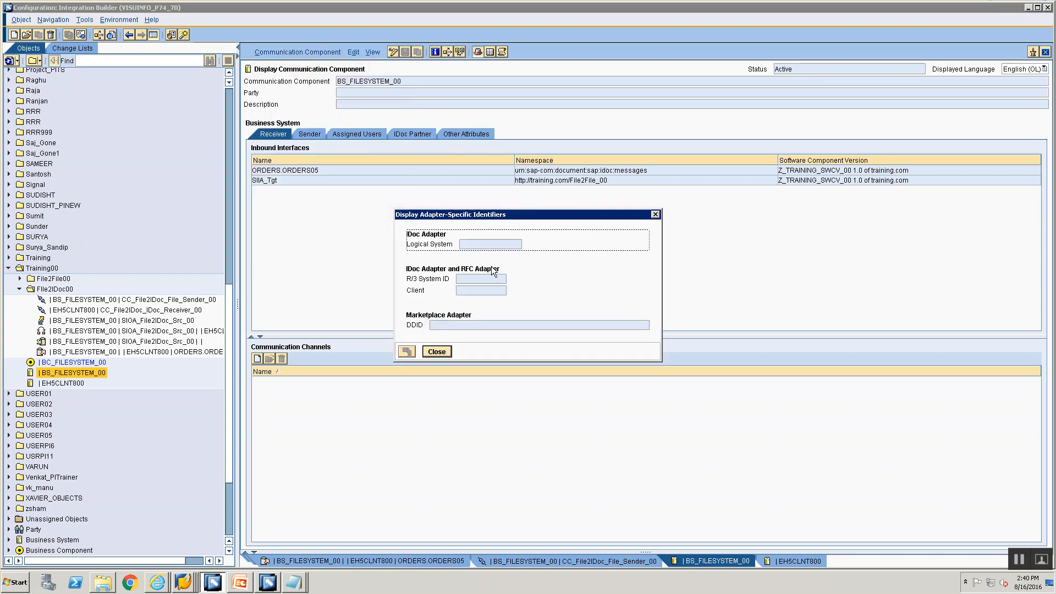
{"action": "left_click", "coordinate": [436, 352]}
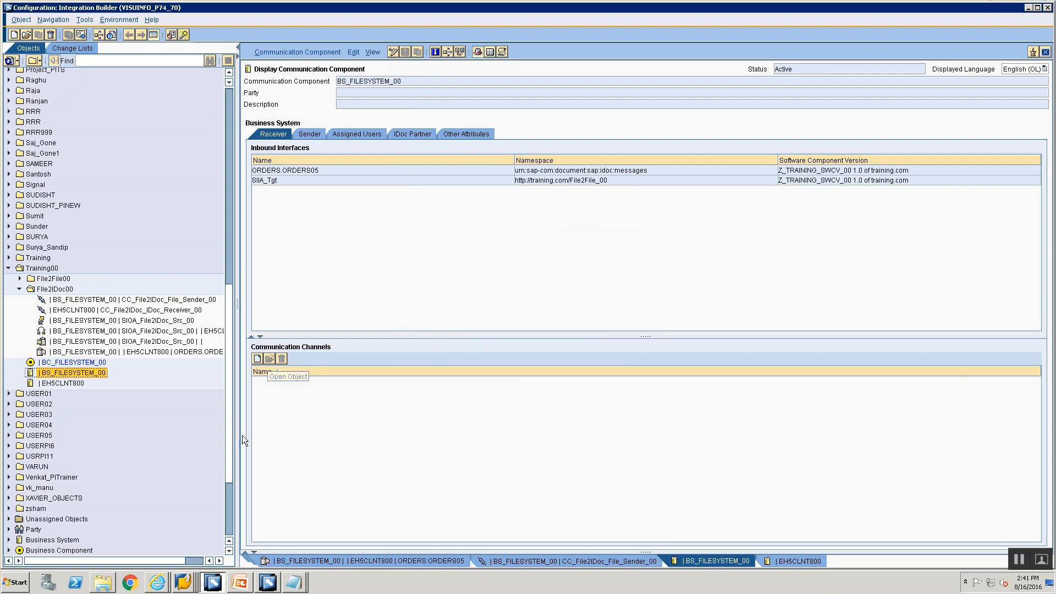
{"action": "left_click", "coordinate": [157, 582]}
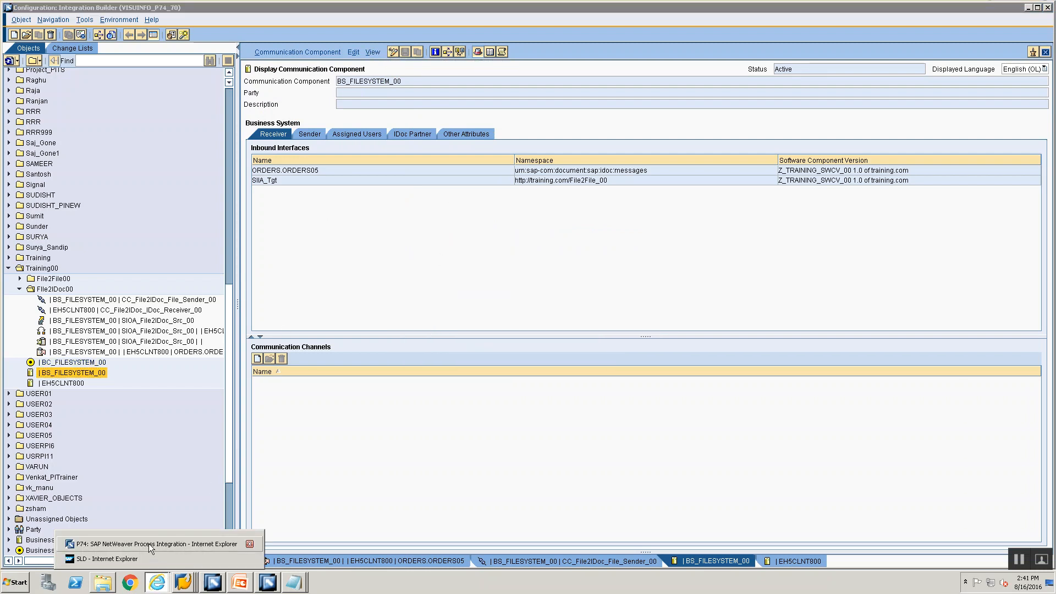
{"action": "left_click", "coordinate": [394, 91]}
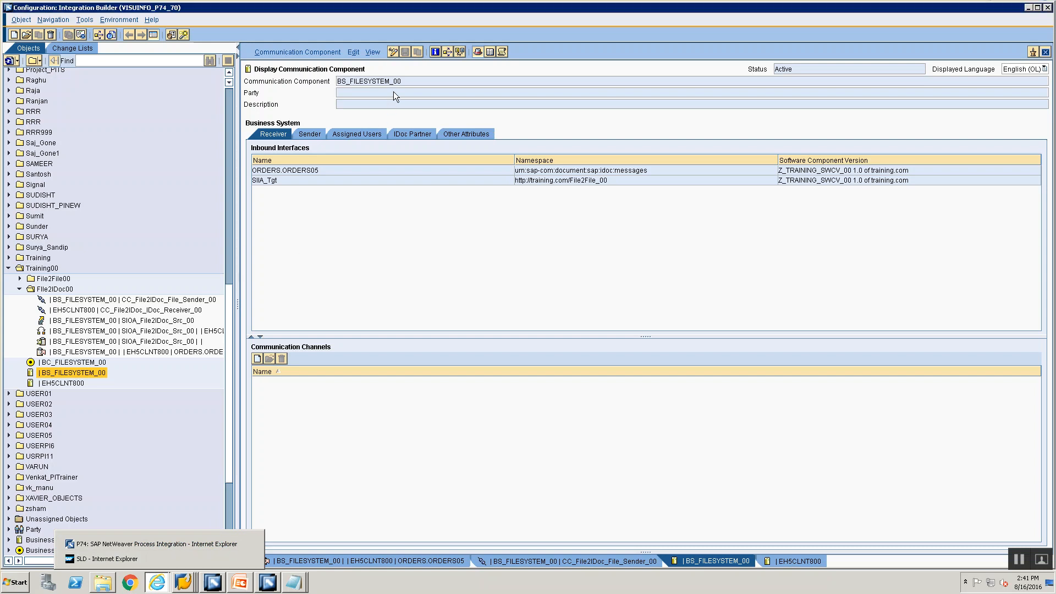
{"action": "double_click", "coordinate": [416, 81]}
{"action": "key", "text": "ctrl+c"}
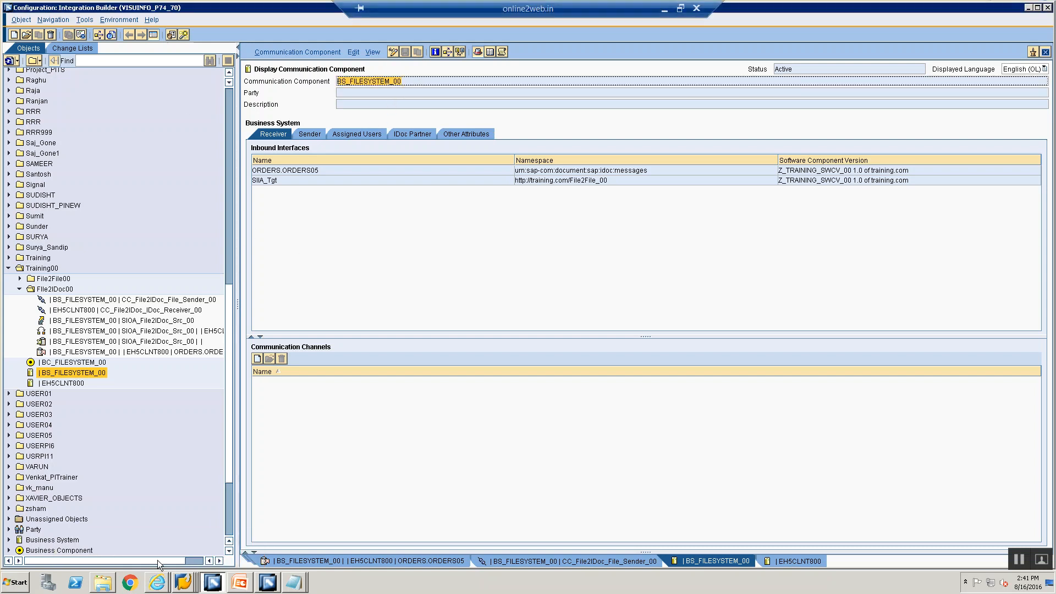
Step: In the SLD, filter the business systems list for BS_FILESYSTEM_00
{"action": "left_click", "coordinate": [162, 584]}
{"action": "left_click", "coordinate": [160, 561]}
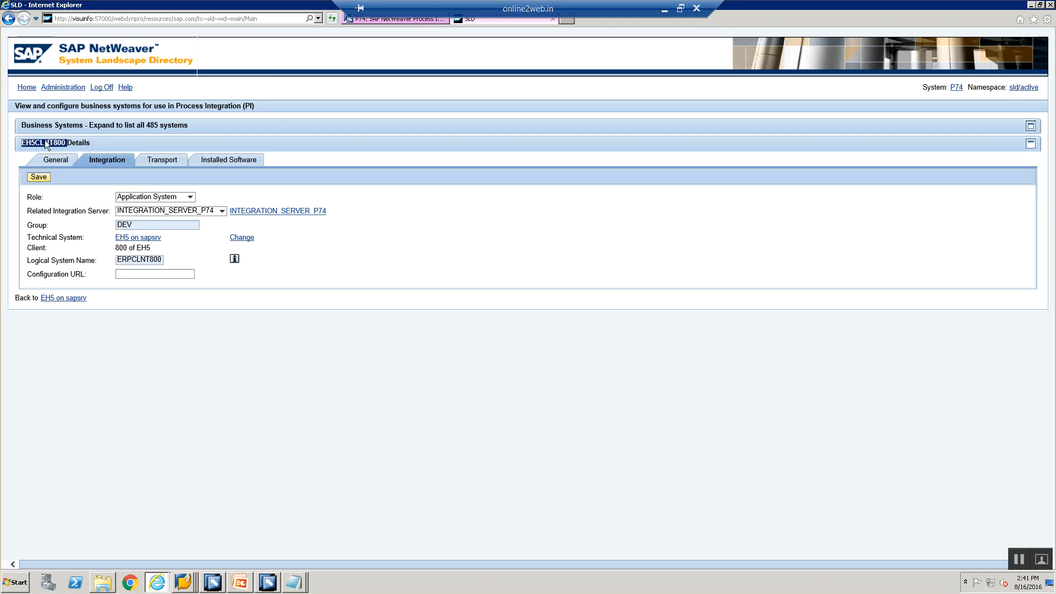
{"action": "left_click", "coordinate": [27, 88]}
{"action": "left_click", "coordinate": [110, 222]}
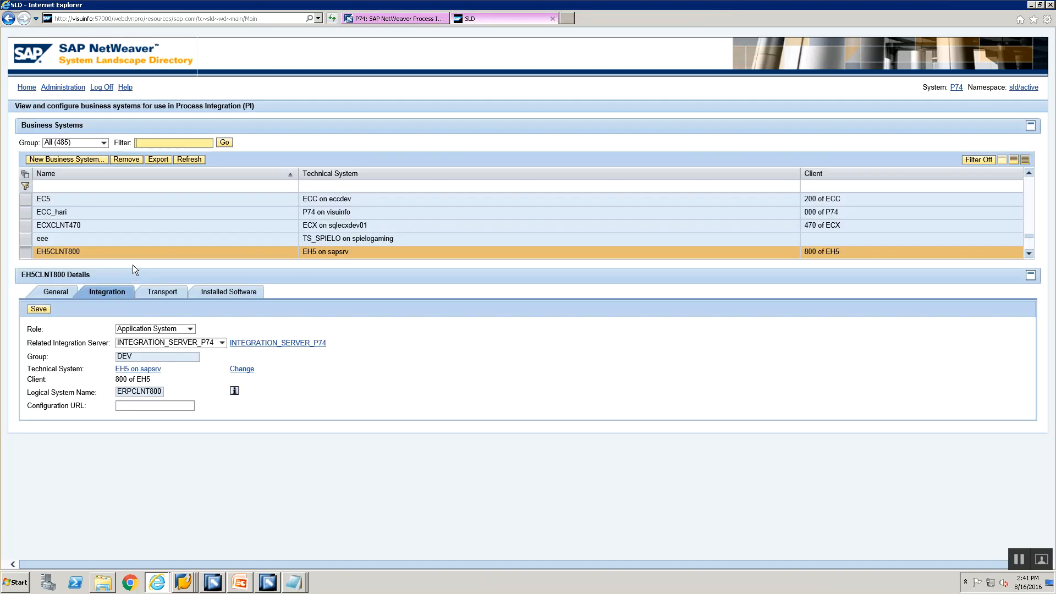
{"action": "left_click", "coordinate": [182, 141]}
{"action": "key", "text": "ctrl+v"}
{"action": "left_click", "coordinate": [229, 143]}
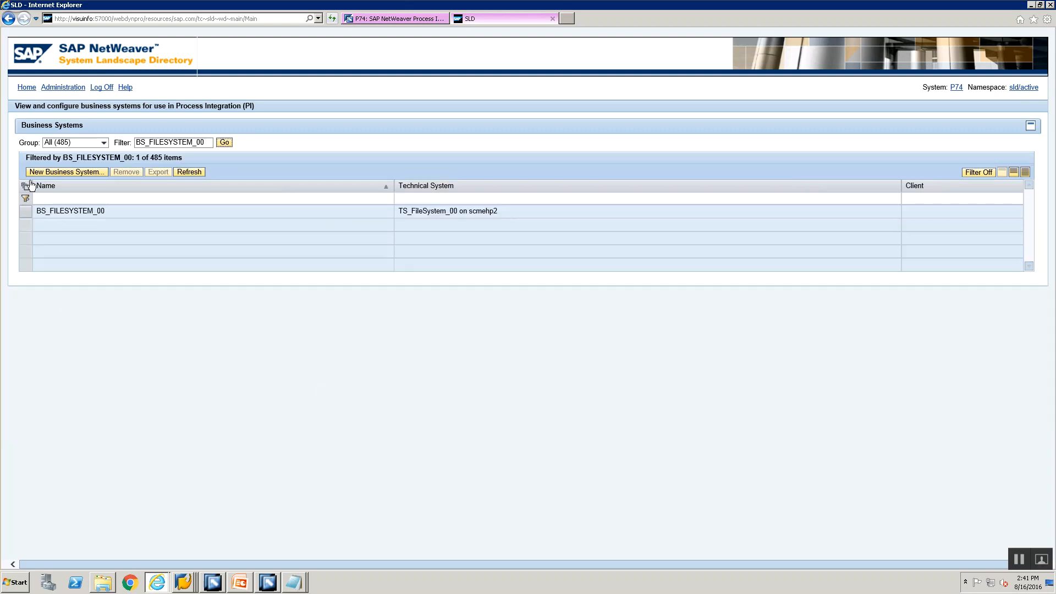
Step: Set BS_FILESYSTEM_00's logical system name to FILESYS00 and save it
{"action": "left_click", "coordinate": [26, 212]}
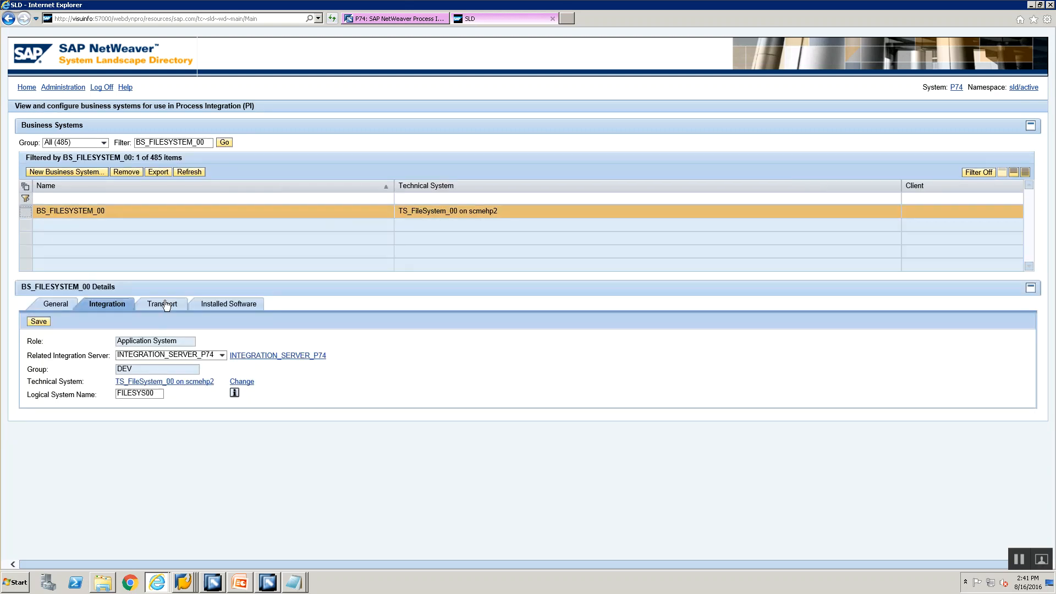
{"action": "left_click", "coordinate": [157, 394]}
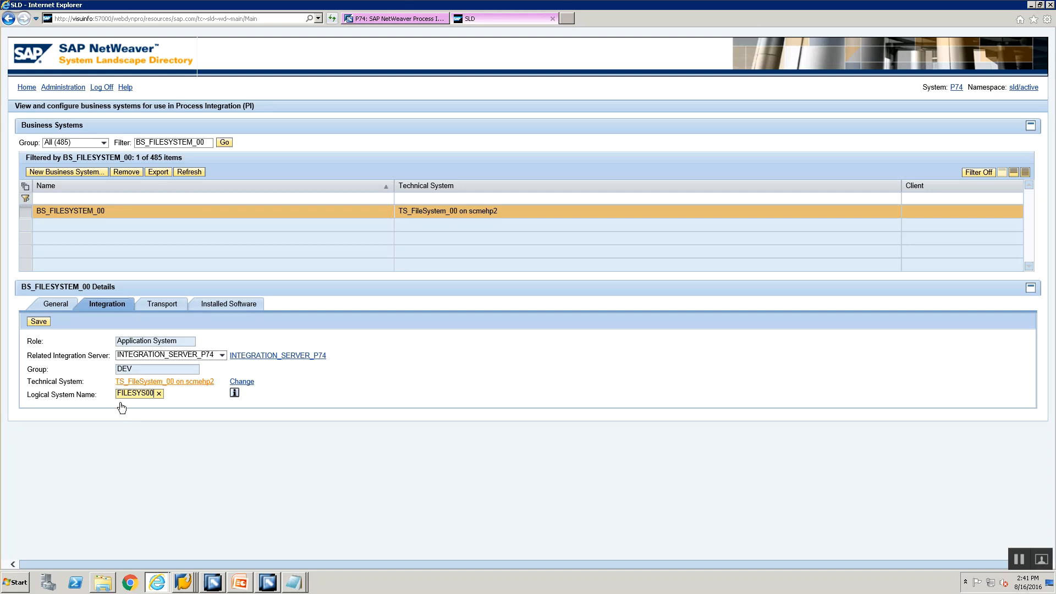
{"action": "key", "text": "alt+Tab"}
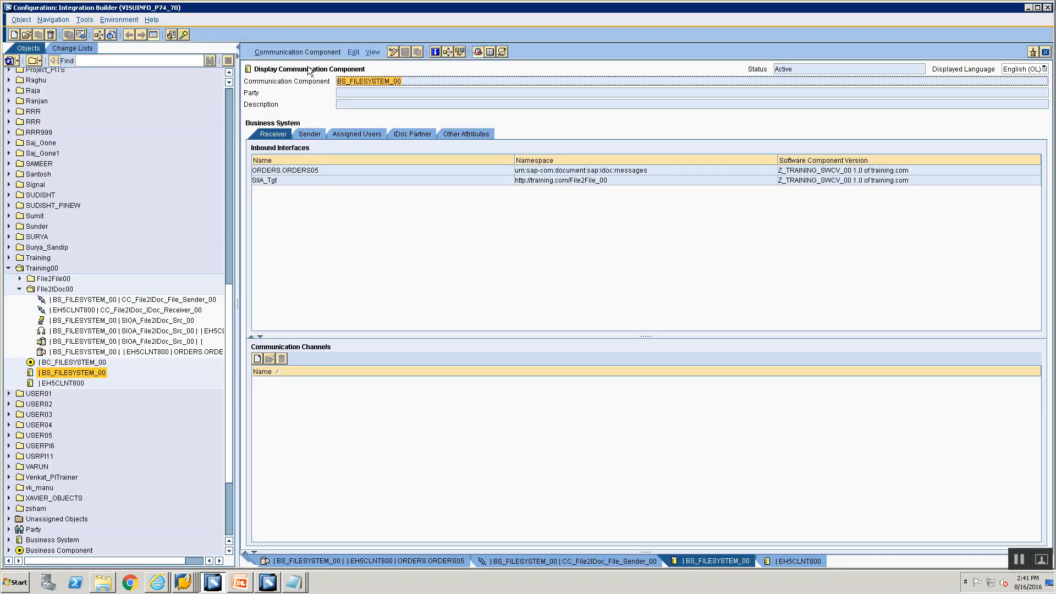
{"action": "key", "text": "alt+Tab"}
{"action": "left_click", "coordinate": [46, 322]}
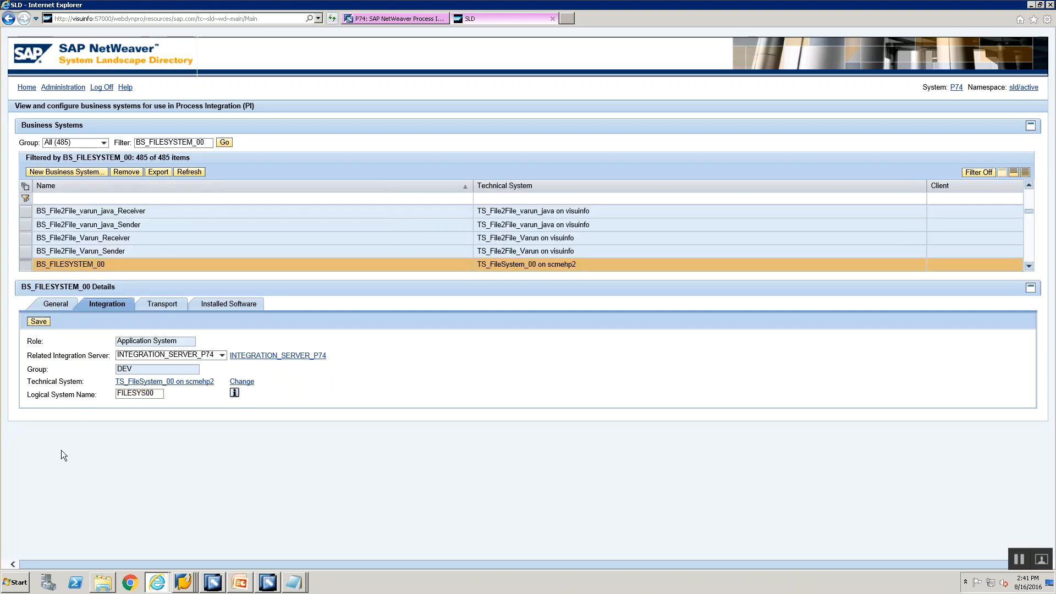
{"action": "left_click", "coordinate": [157, 394]}
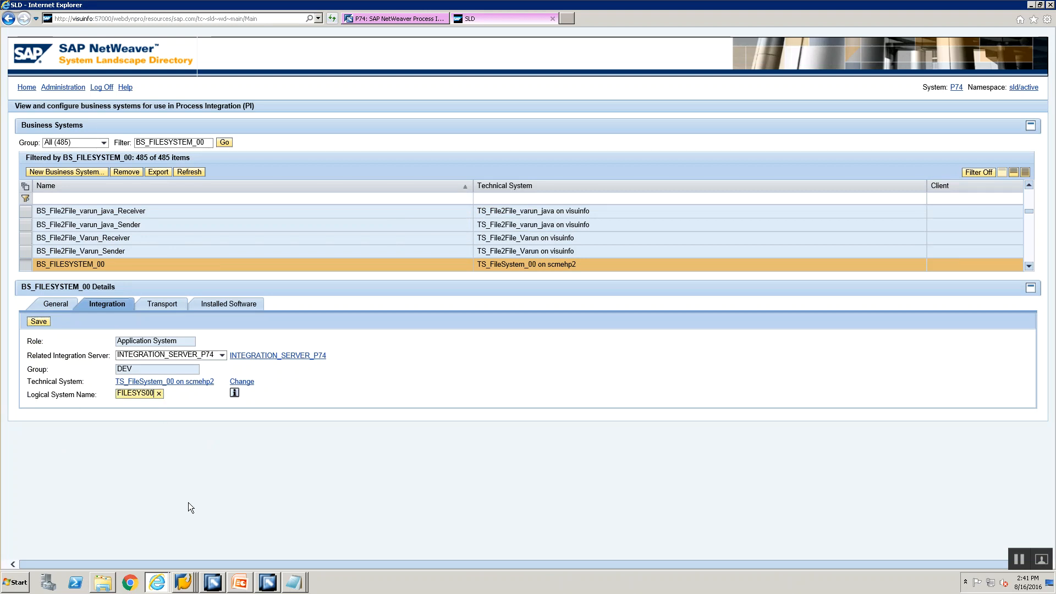
{"action": "key", "text": "alt+Tab"}
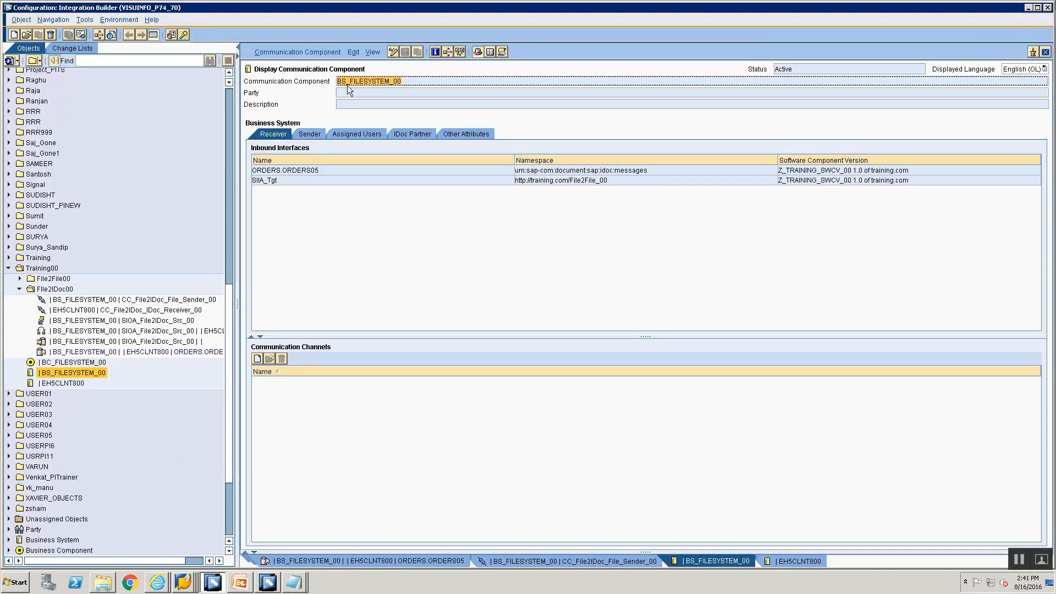
{"action": "left_click", "coordinate": [309, 51]}
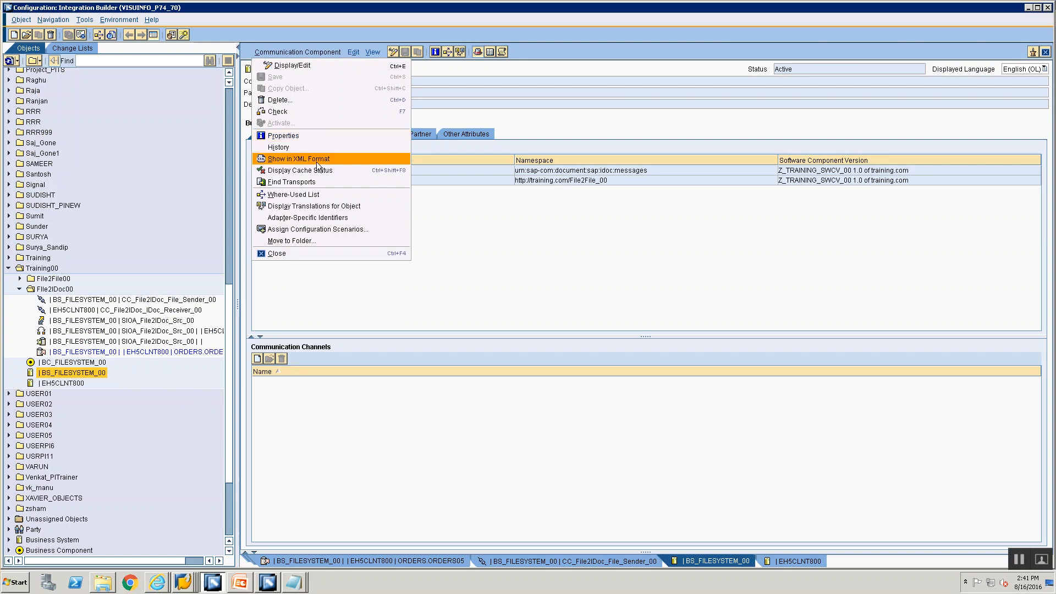
Step: Switch communication component BS_FILESYSTEM_00 into edit mode
{"action": "left_click", "coordinate": [567, 238]}
{"action": "left_click", "coordinate": [393, 51]}
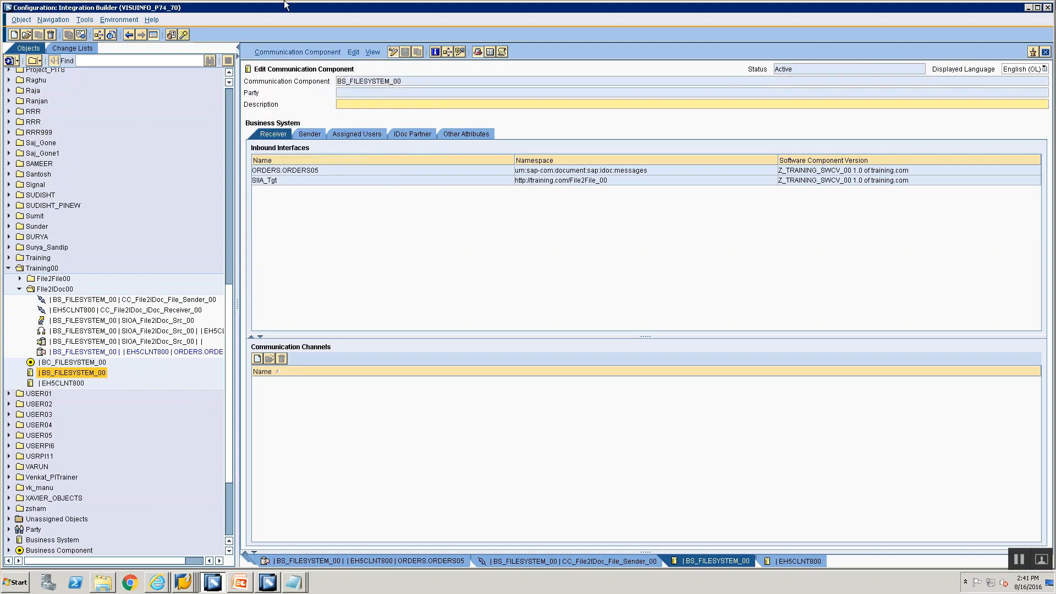
{"action": "left_click", "coordinate": [292, 51]}
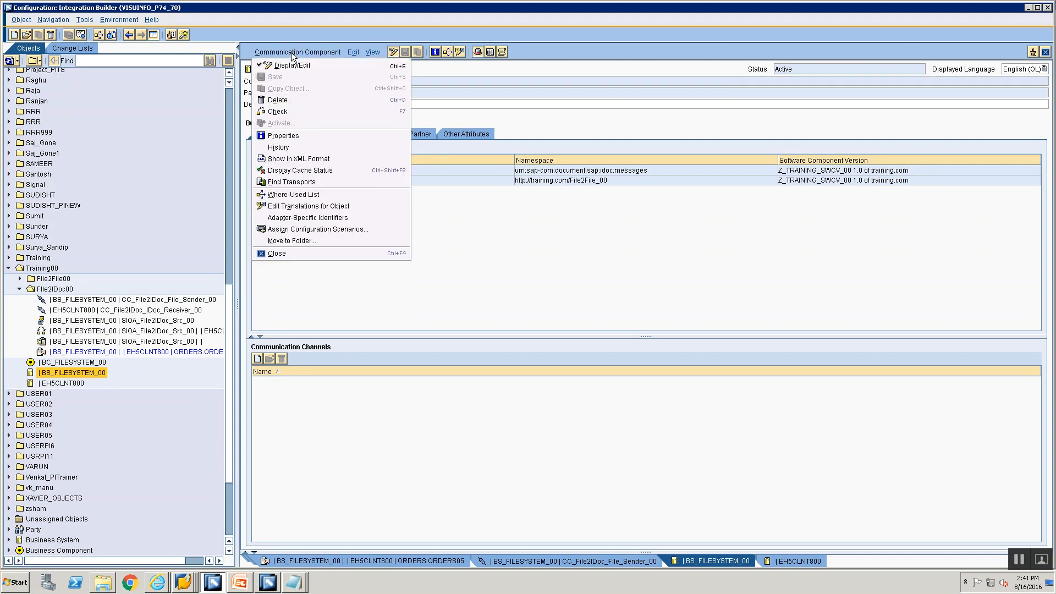
{"action": "left_click", "coordinate": [495, 233]}
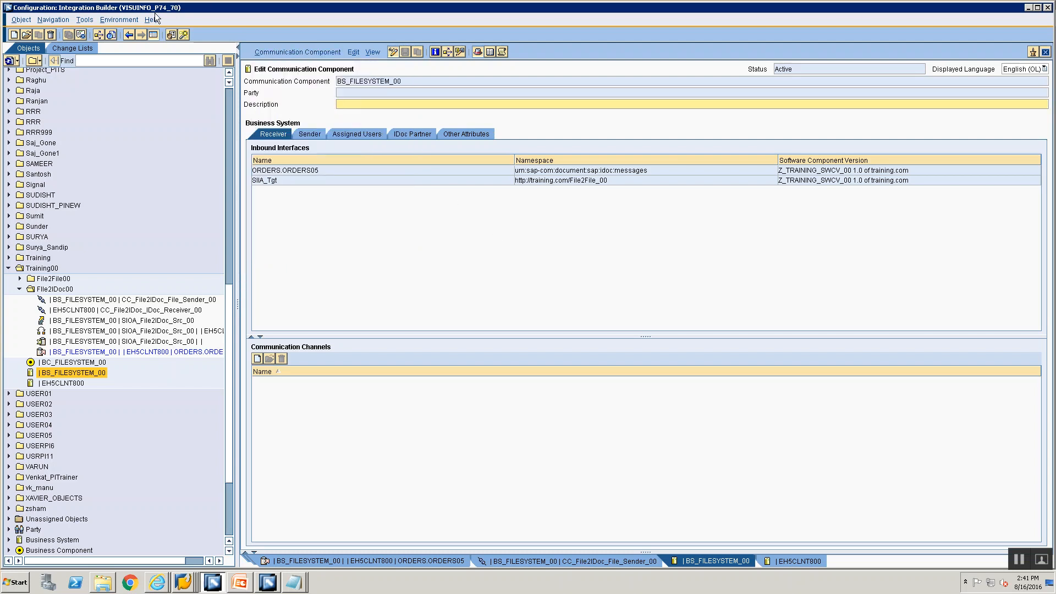
Step: Clear the SLD data cache via Environment and dismiss the confirmation
{"action": "left_click", "coordinate": [132, 20]}
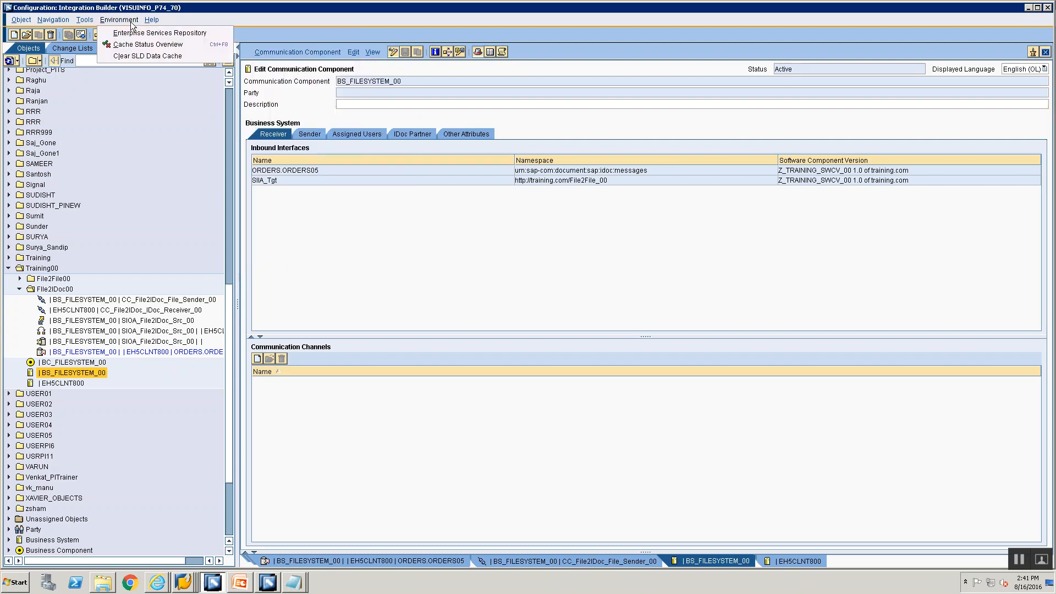
{"action": "left_click", "coordinate": [142, 56]}
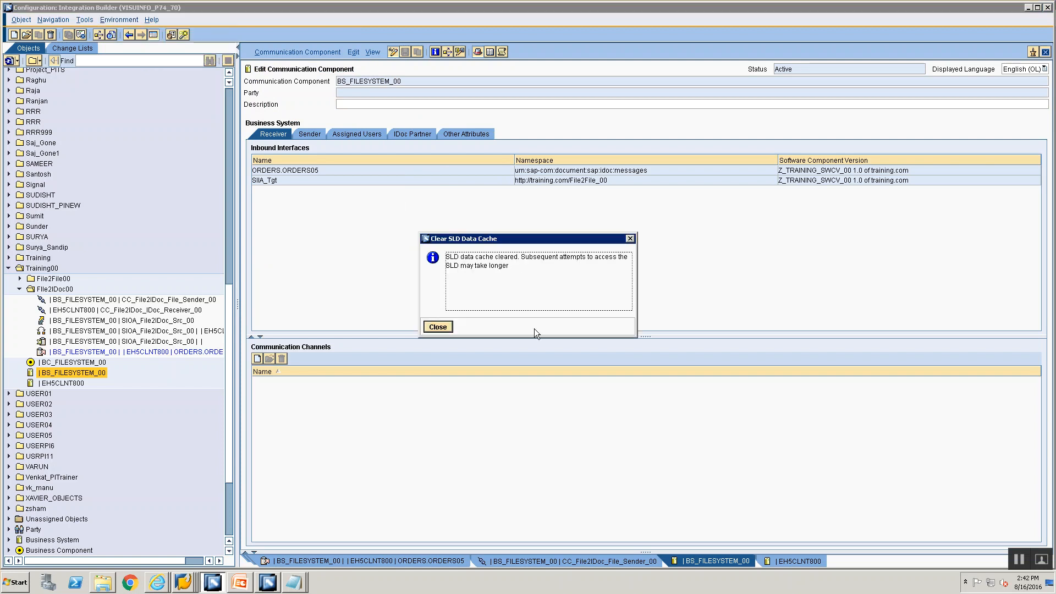
{"action": "left_click", "coordinate": [445, 326]}
{"action": "left_click", "coordinate": [327, 48]}
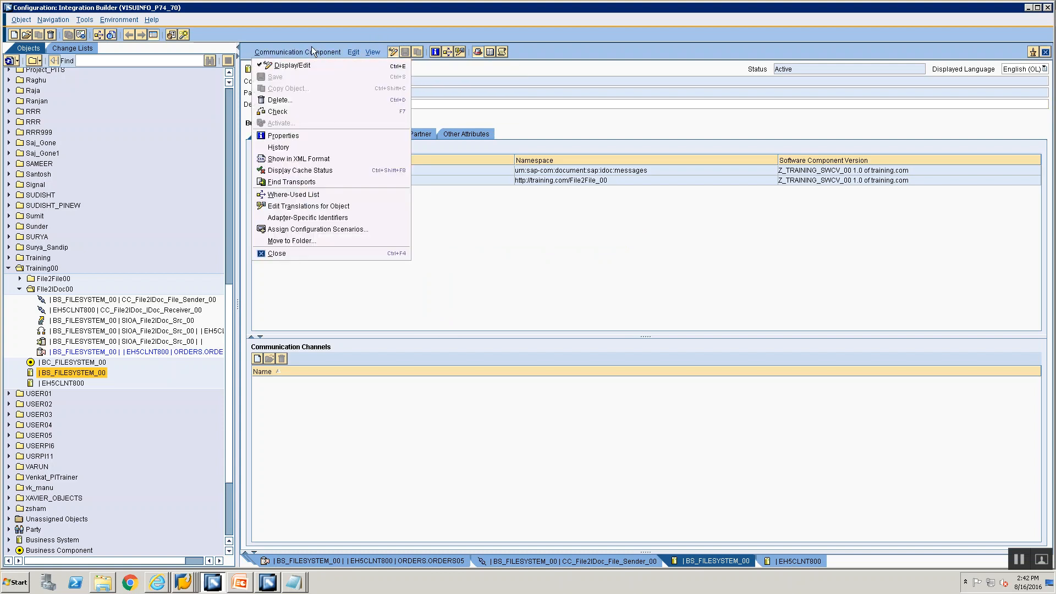
Step: Compare adapter-specific identifiers with the SLD, apply logical system FILESYS00, and save the component
{"action": "left_click", "coordinate": [313, 219]}
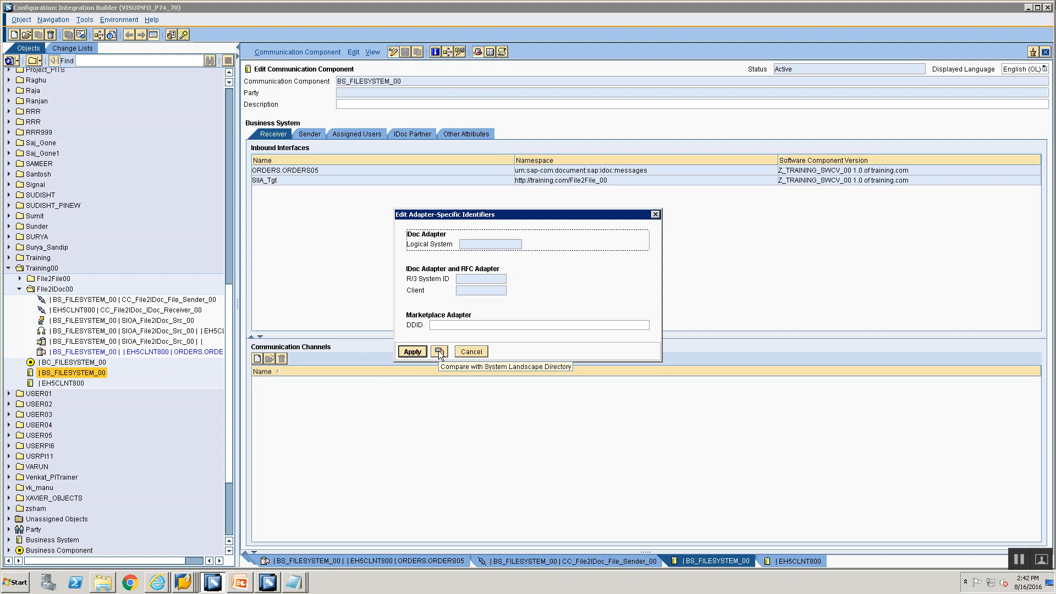
{"action": "left_click", "coordinate": [438, 352]}
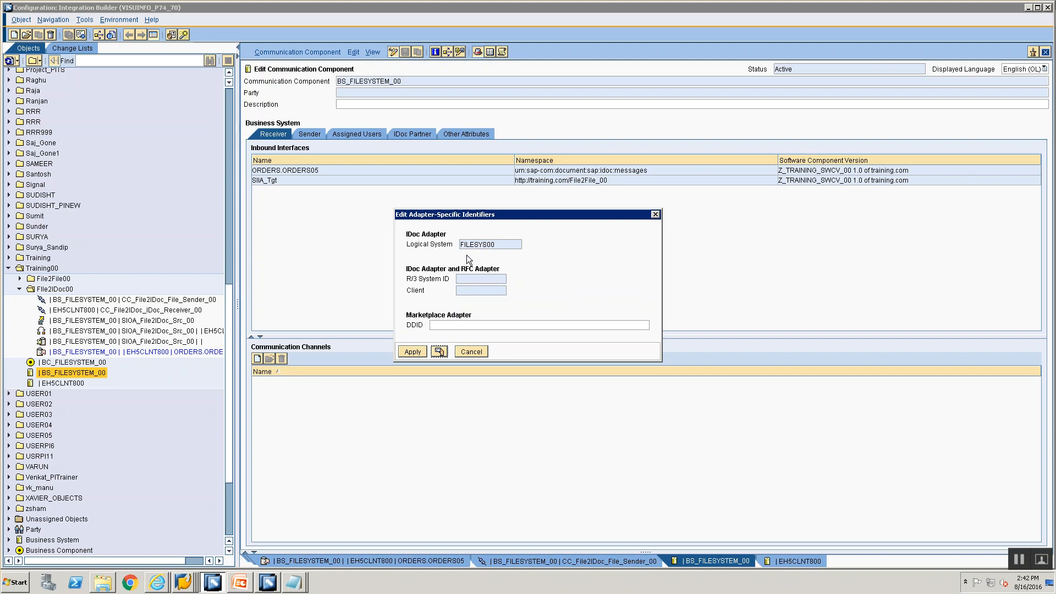
{"action": "left_click", "coordinate": [410, 350]}
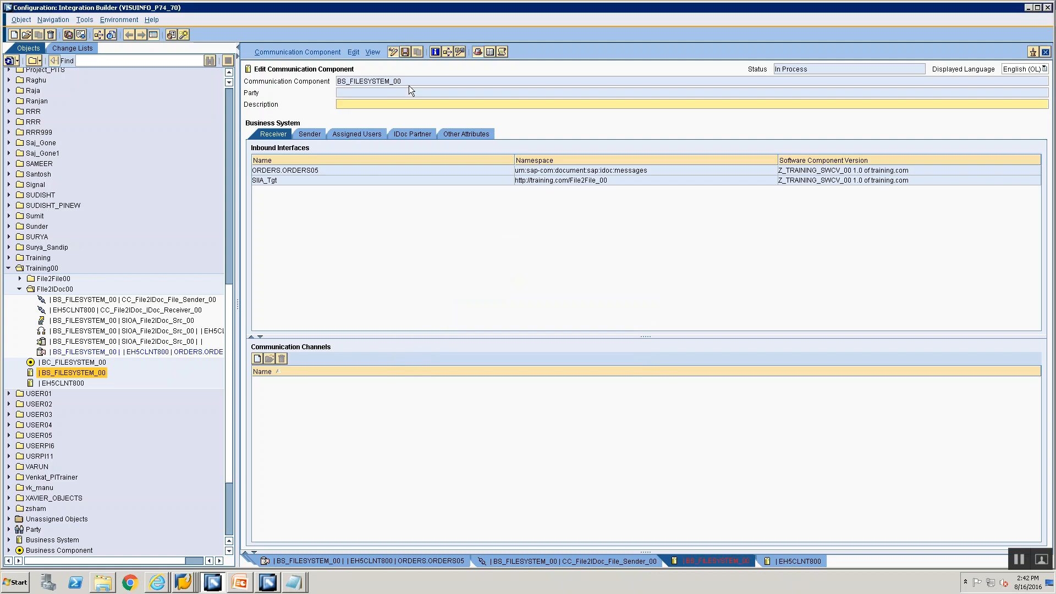
{"action": "left_click", "coordinate": [408, 50]}
Step: Clear the SLD data cache in Integration Builder once more
{"action": "left_click", "coordinate": [113, 20]}
{"action": "left_click", "coordinate": [519, 364]}
{"action": "mouse_move", "coordinate": [159, 585]}
{"action": "left_click", "coordinate": [161, 556]}
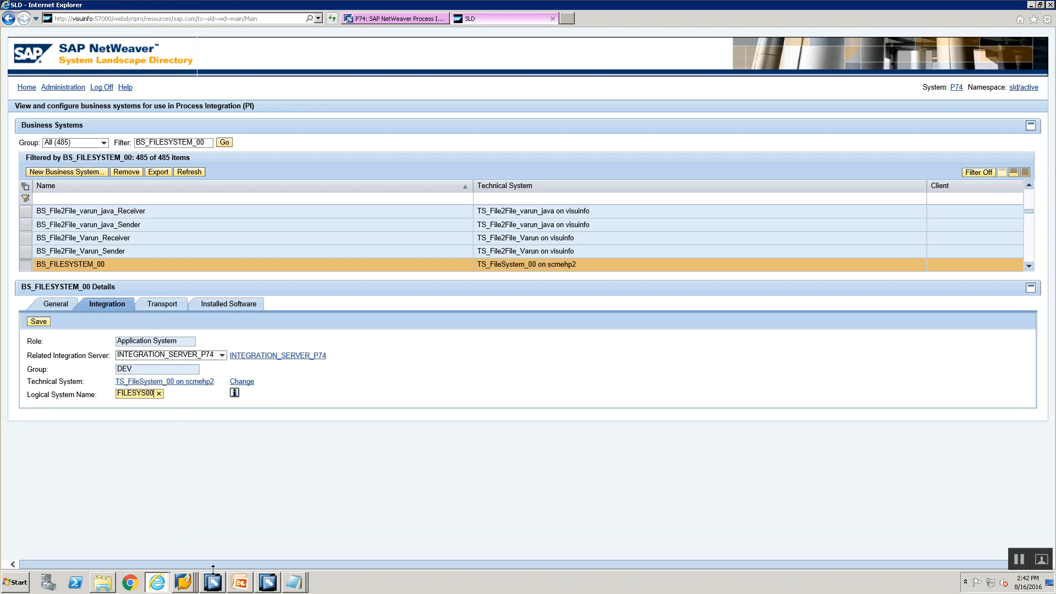
{"action": "left_click", "coordinate": [268, 584]}
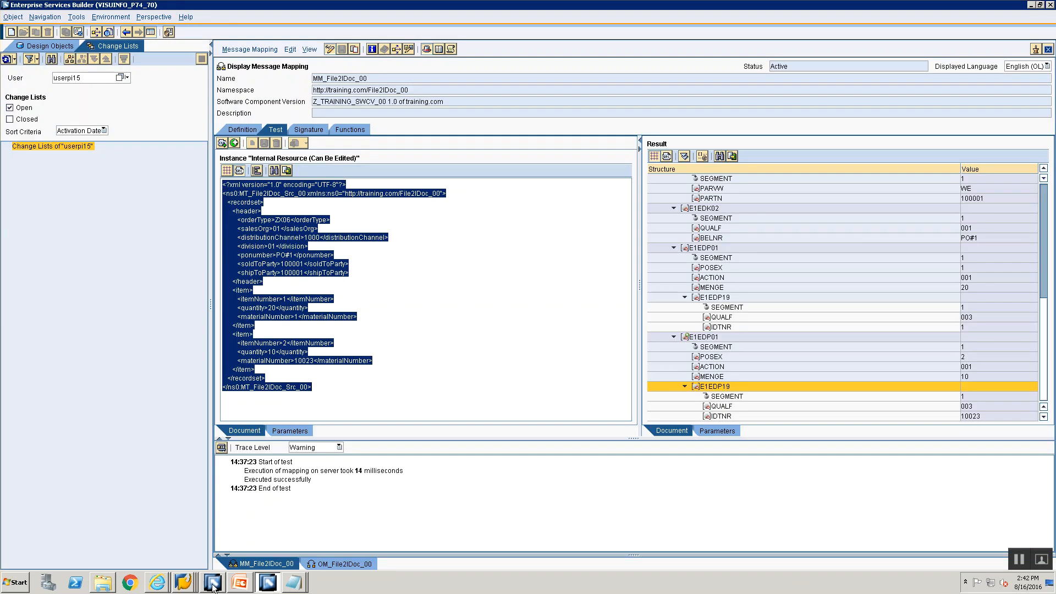
{"action": "left_click", "coordinate": [212, 583]}
{"action": "left_click", "coordinate": [115, 20]}
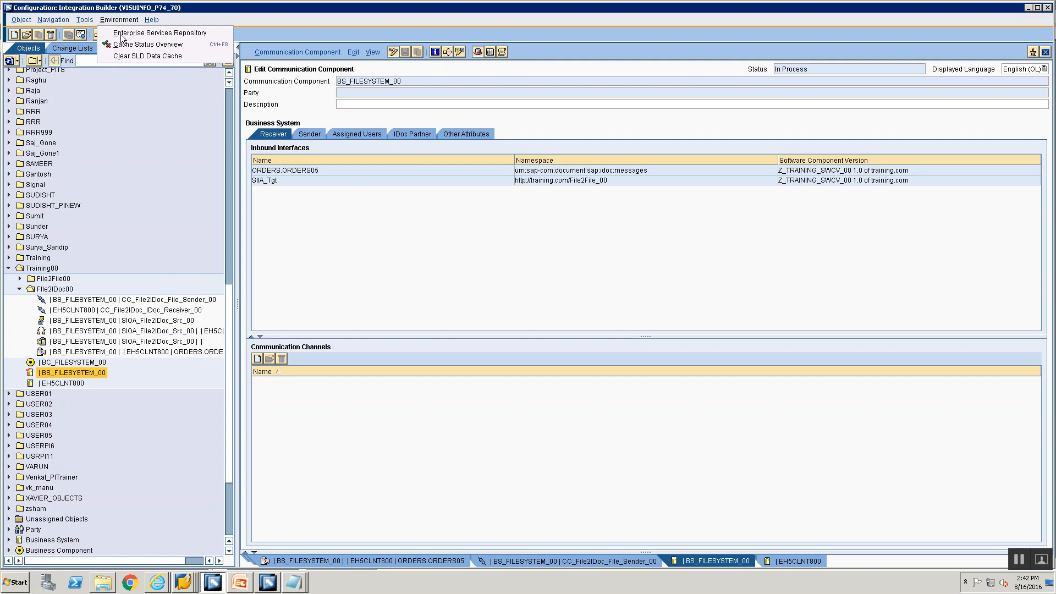
{"action": "left_click", "coordinate": [129, 55]}
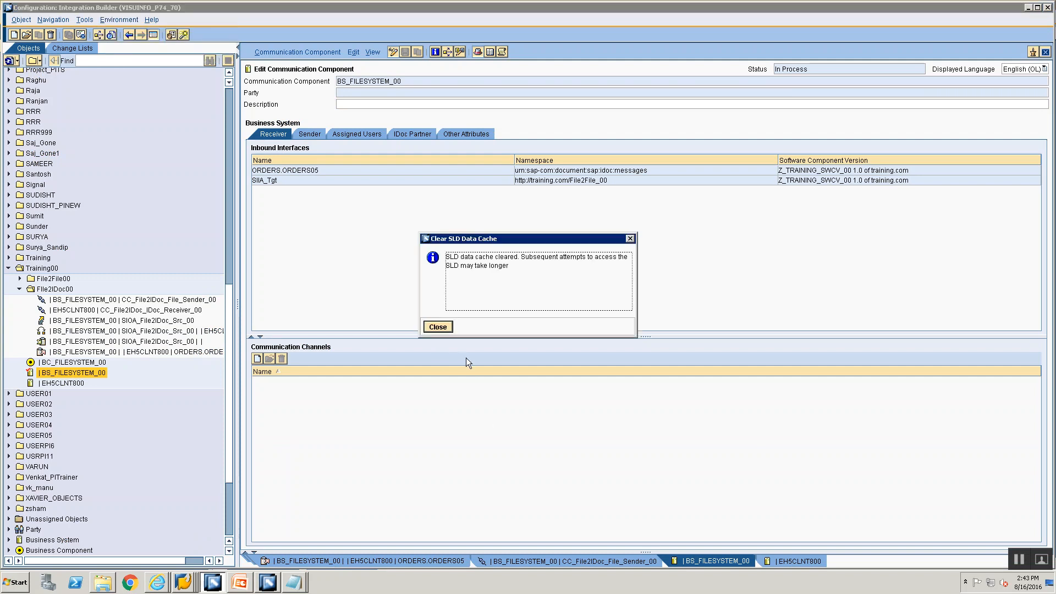
{"action": "left_click", "coordinate": [438, 327]}
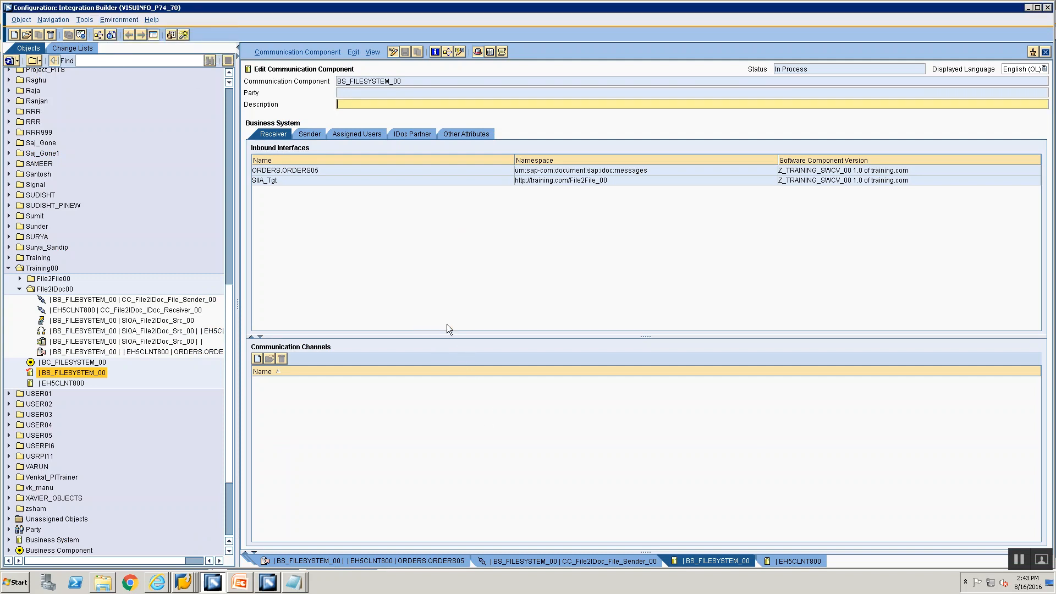
Step: Toggle BS_FILESYSTEM_00 between display and edit modes and review its adapter-specific identifiers
{"action": "left_click", "coordinate": [394, 53]}
{"action": "left_click", "coordinate": [395, 55]}
{"action": "left_click", "coordinate": [395, 53]}
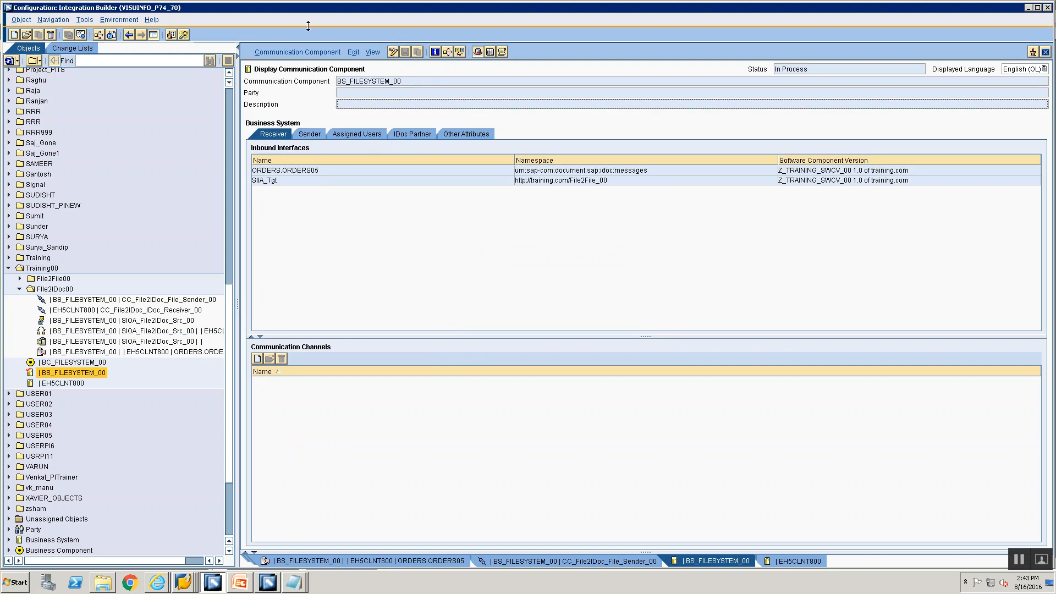
{"action": "left_click", "coordinate": [296, 53]}
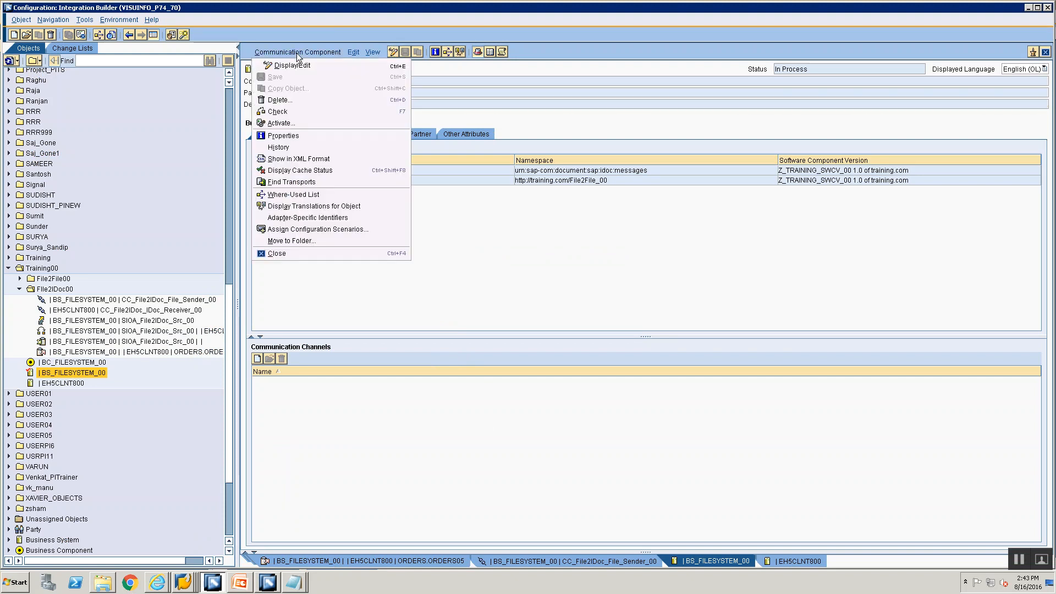
{"action": "left_click", "coordinate": [308, 218]}
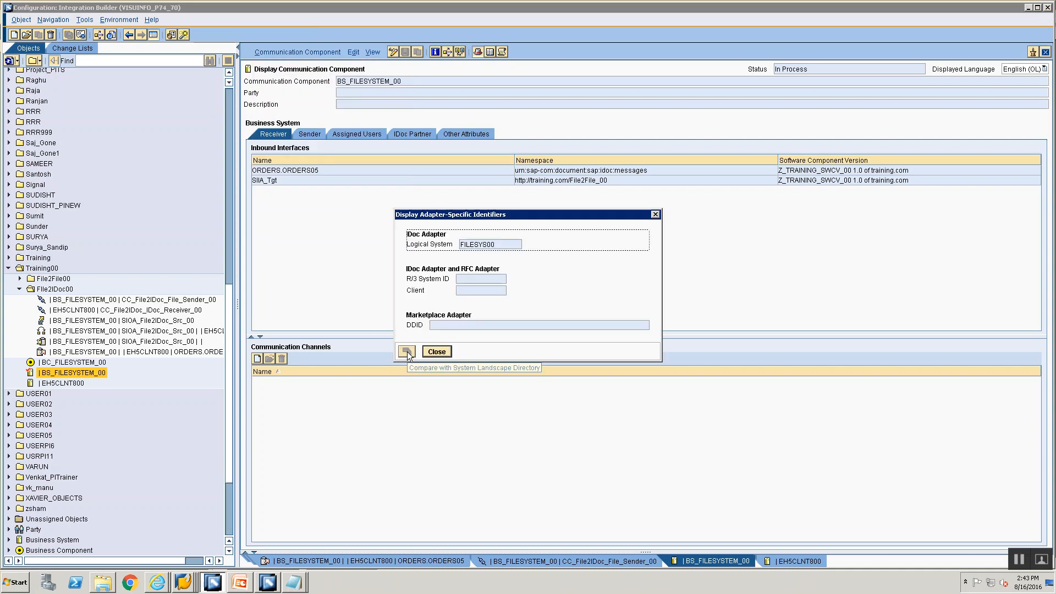
{"action": "left_click", "coordinate": [428, 352]}
Step: In edit mode, compare identifiers with the SLD and apply logical system FILESYS00
{"action": "left_click", "coordinate": [393, 54]}
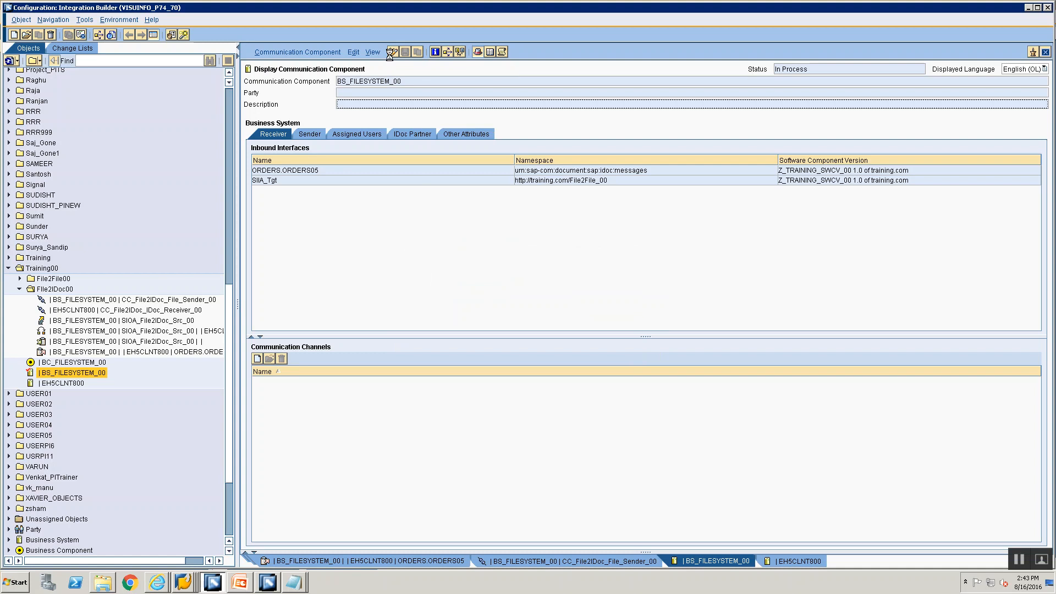
{"action": "left_click", "coordinate": [308, 51]}
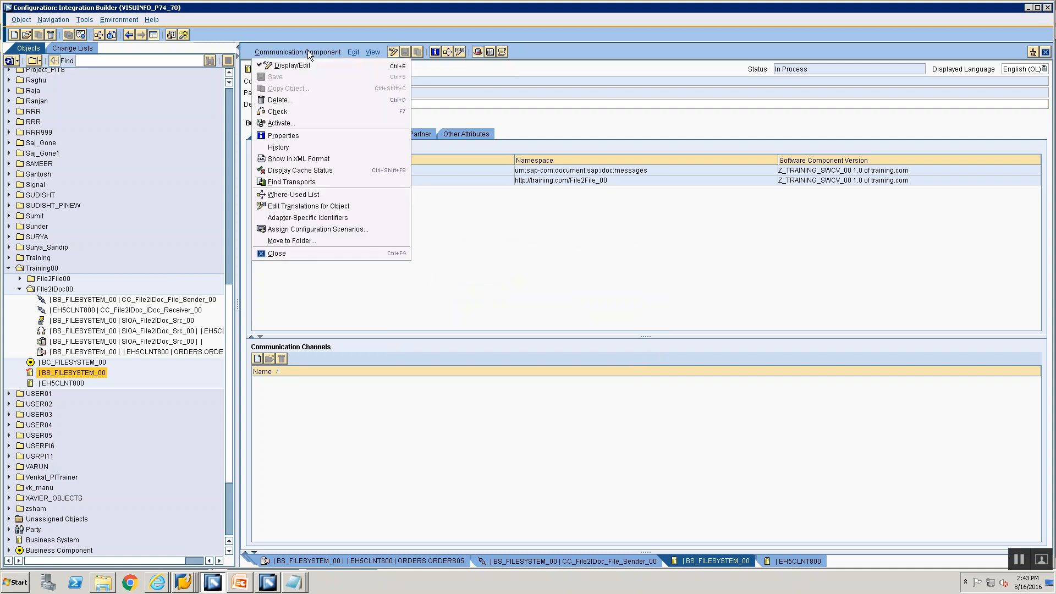
{"action": "left_click", "coordinate": [345, 217]}
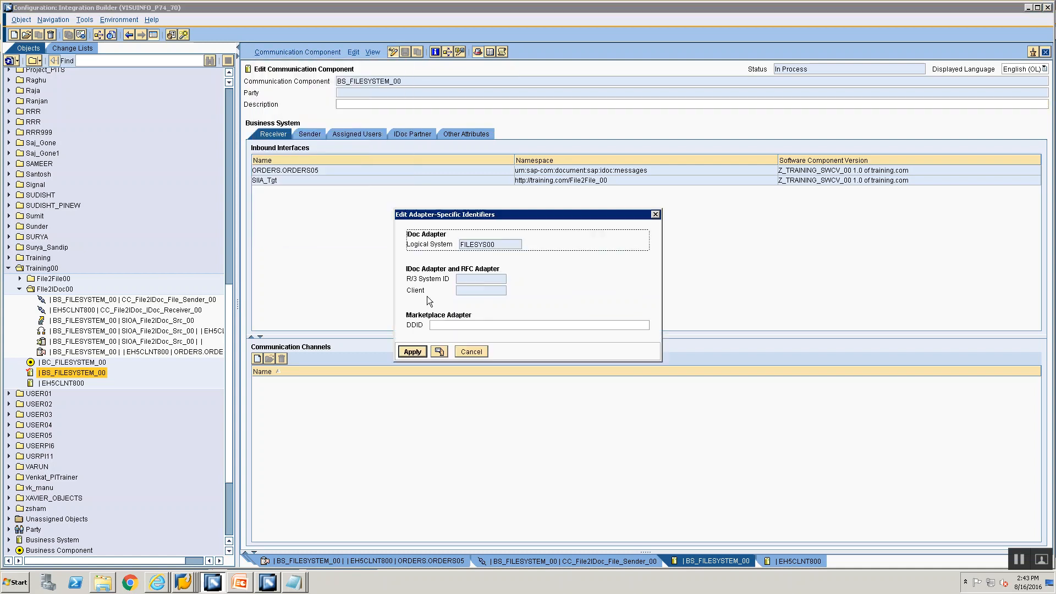
{"action": "left_click", "coordinate": [437, 352]}
{"action": "left_click", "coordinate": [420, 355]}
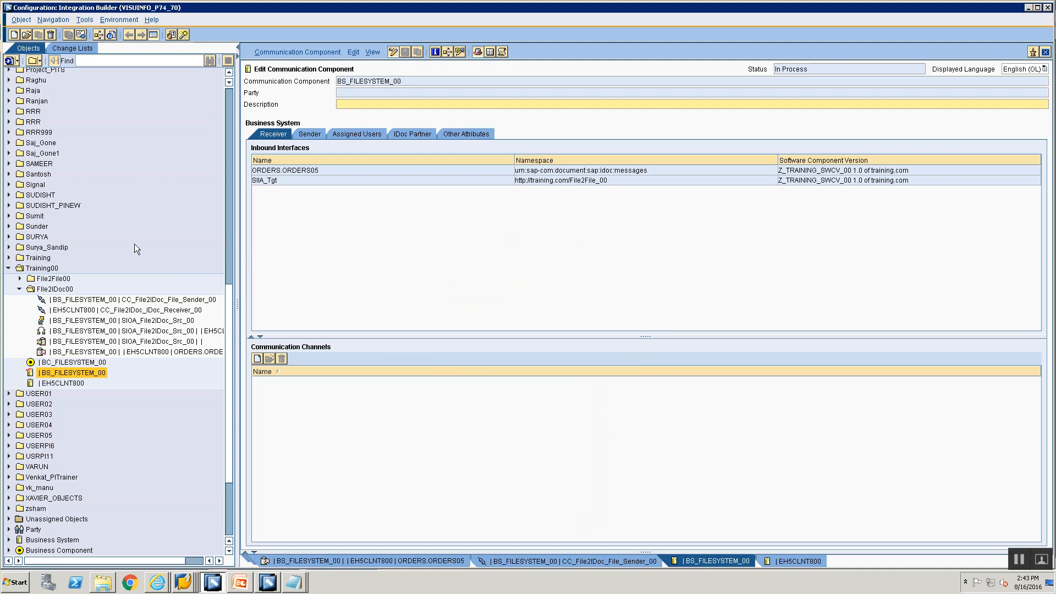
Step: Activate the standard change list and confirm the activation
{"action": "left_click", "coordinate": [71, 48]}
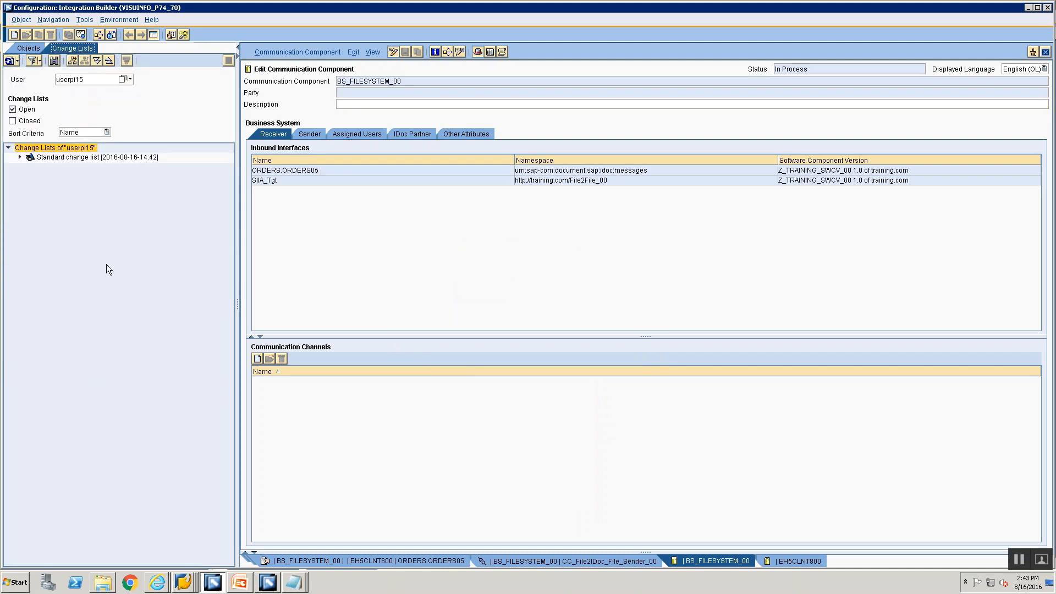
{"action": "left_click", "coordinate": [62, 159]}
{"action": "right_click", "coordinate": [61, 159]}
{"action": "left_click", "coordinate": [82, 175]}
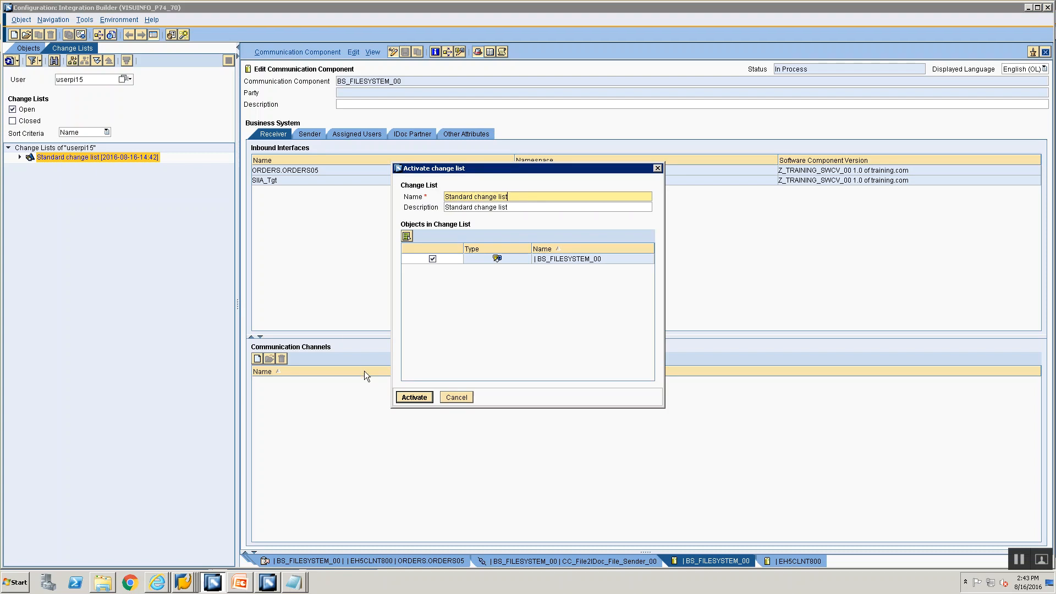
{"action": "left_click", "coordinate": [414, 397]}
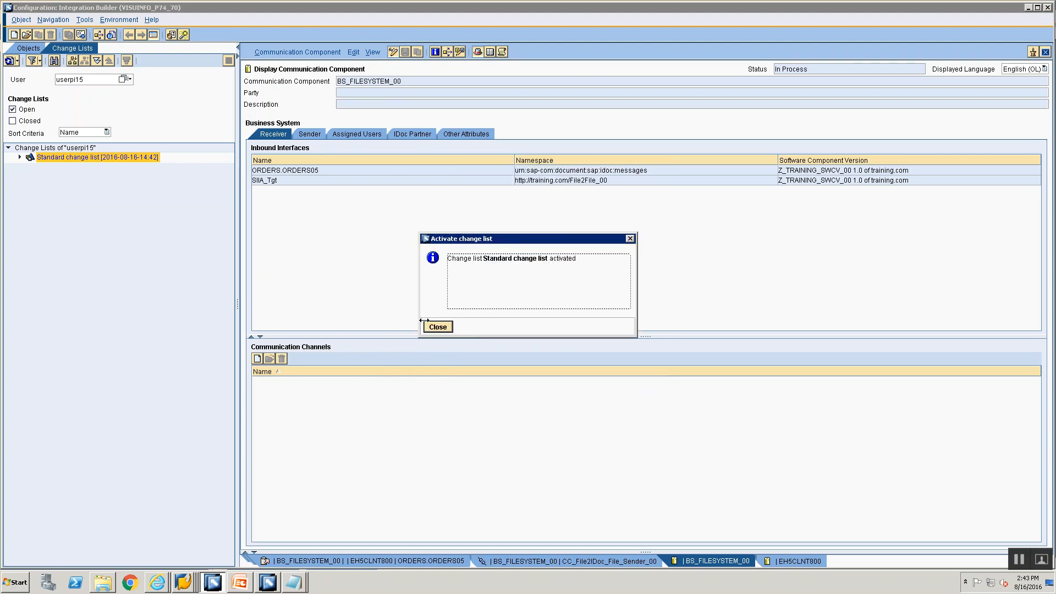
{"action": "left_click", "coordinate": [433, 326]}
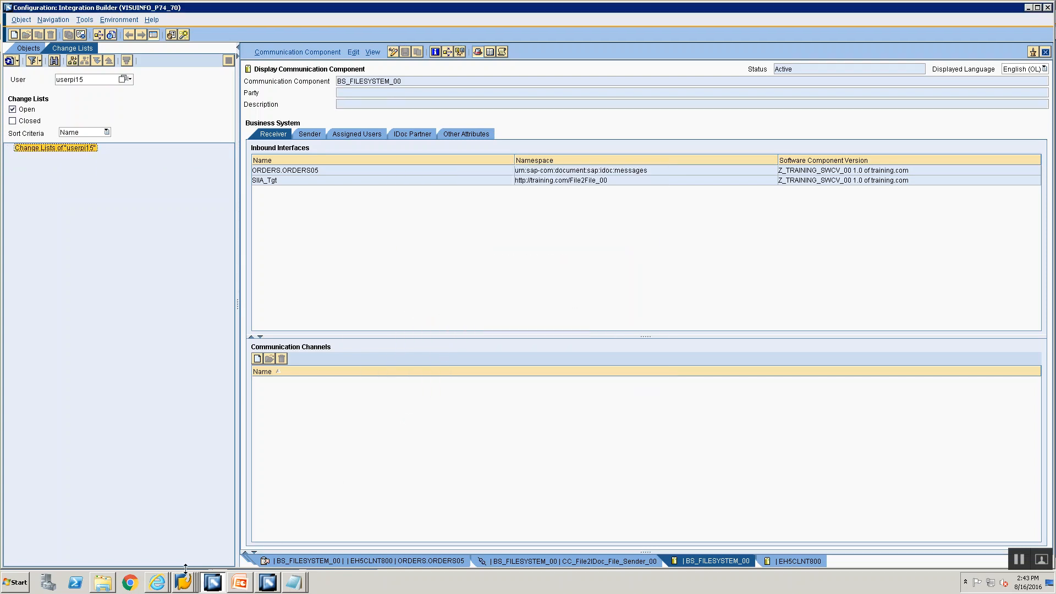
{"action": "mouse_move", "coordinate": [183, 576]}
{"action": "left_click", "coordinate": [187, 544]}
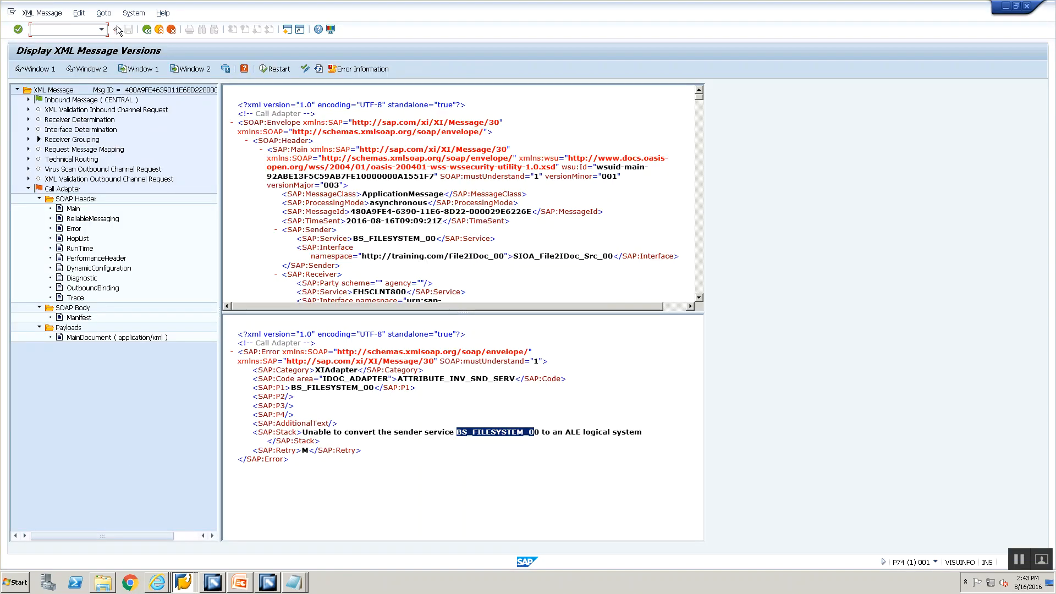
Step: Restart the failed File2IDoc message retaining its trace level, then refresh the list twice
{"action": "left_click", "coordinate": [147, 29]}
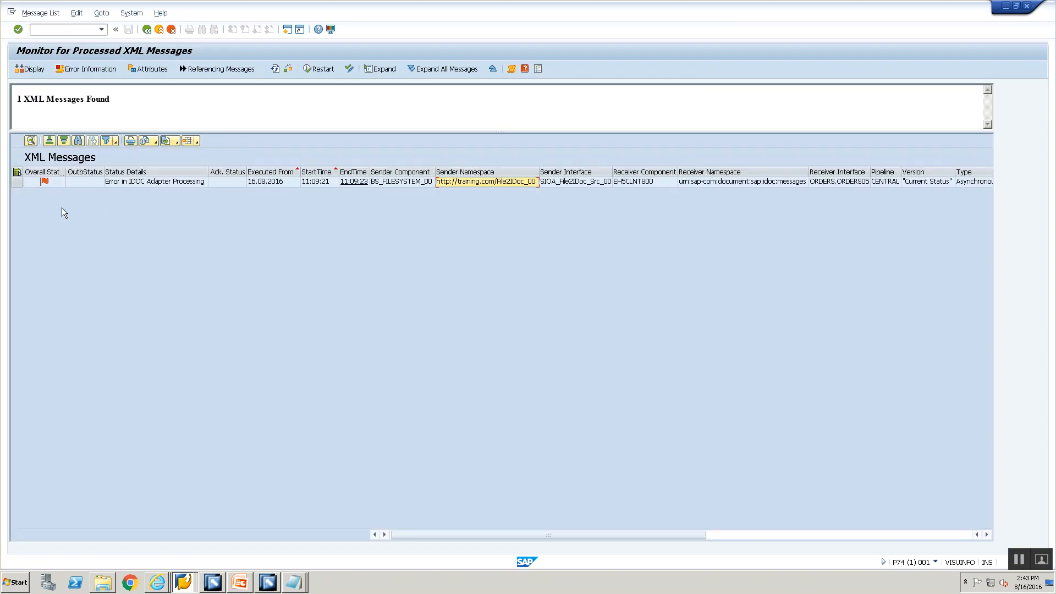
{"action": "left_click", "coordinate": [17, 181]}
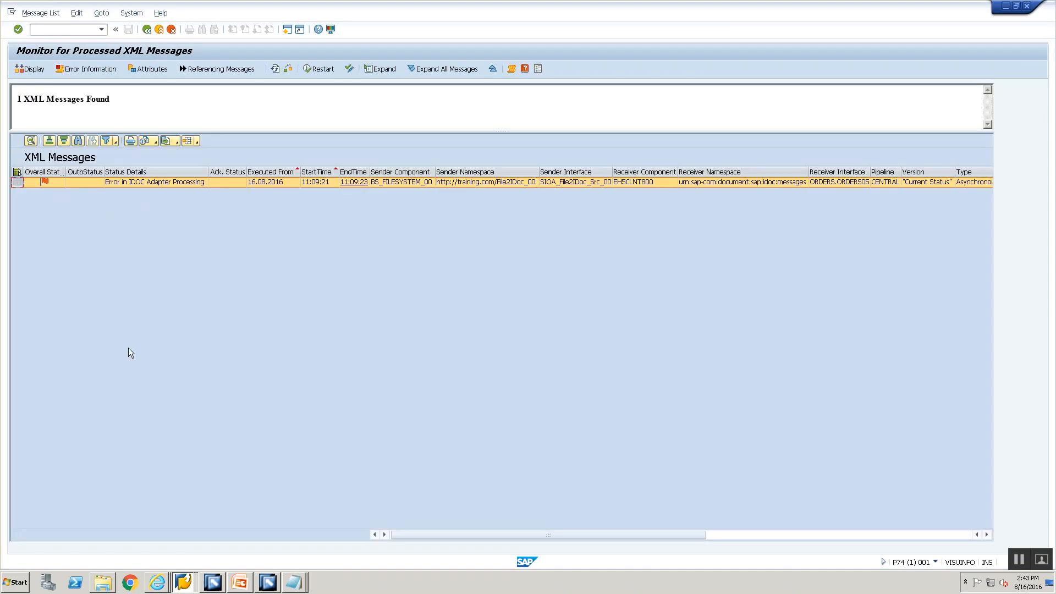
{"action": "left_click", "coordinate": [312, 71]}
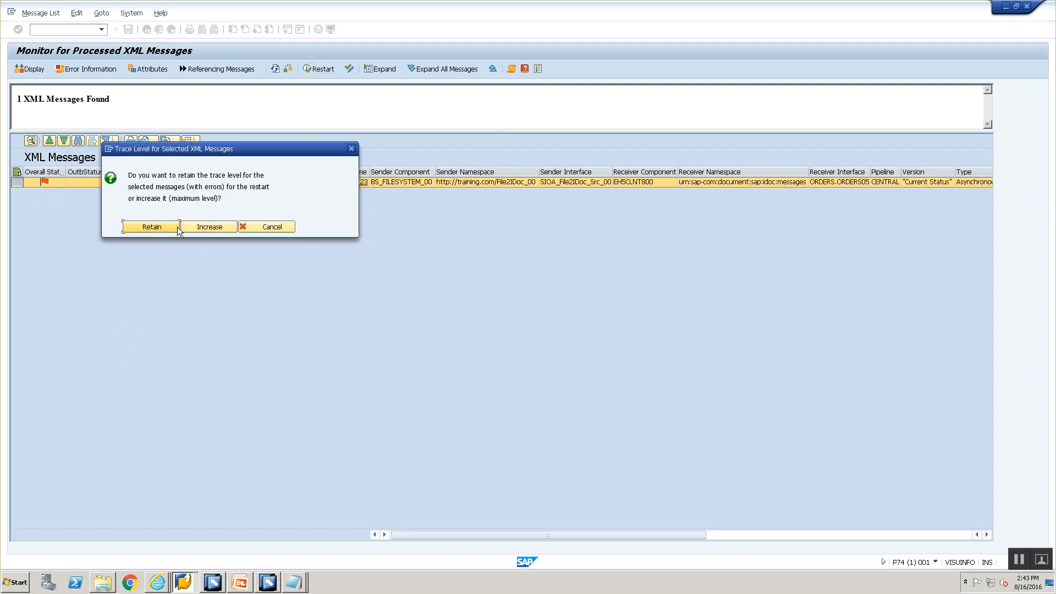
{"action": "left_click", "coordinate": [161, 227]}
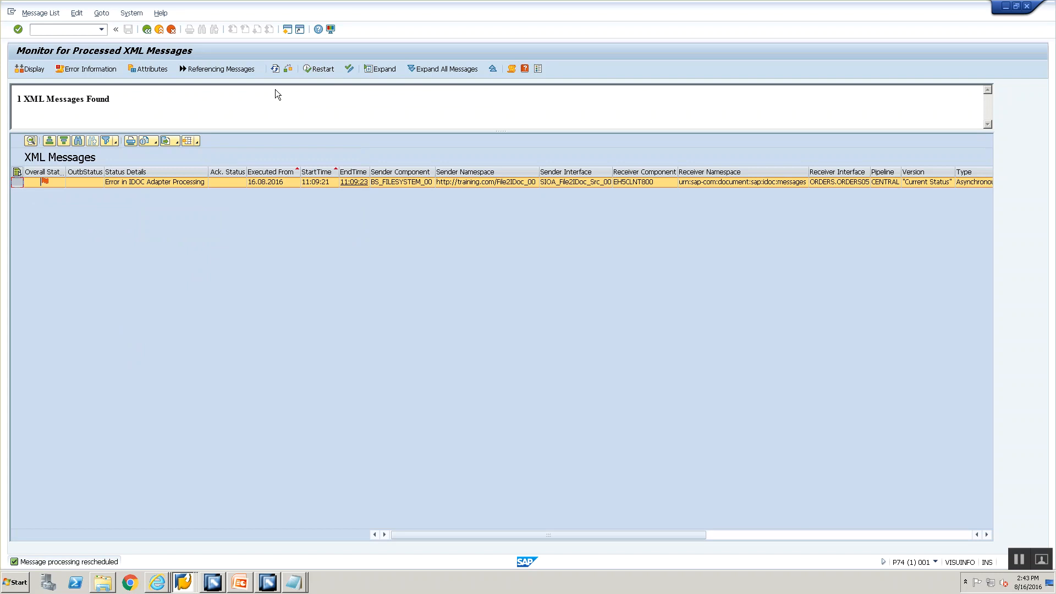
{"action": "left_click", "coordinate": [276, 69]}
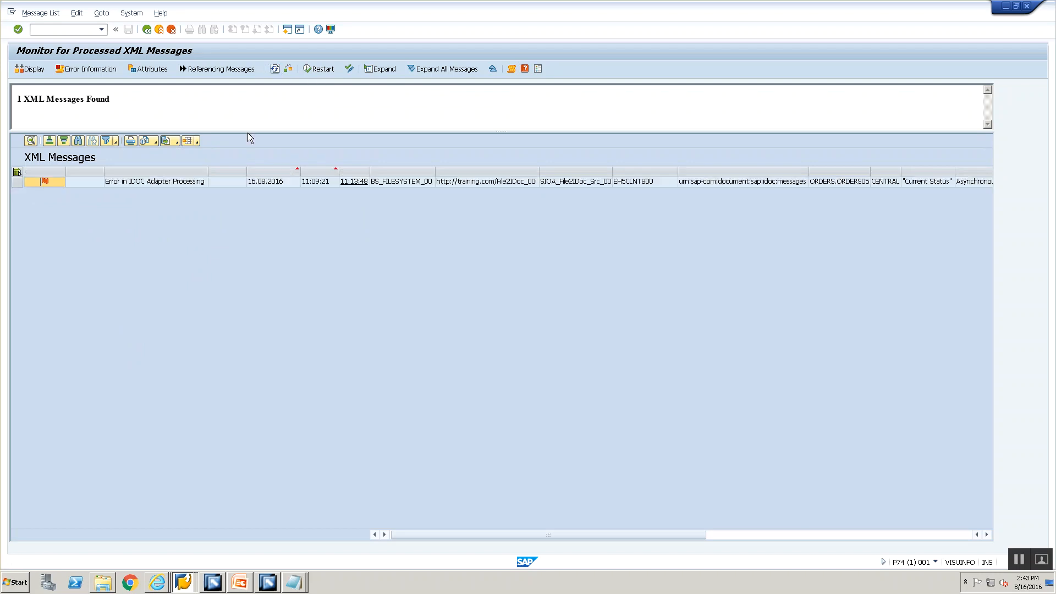
{"action": "left_click", "coordinate": [275, 72]}
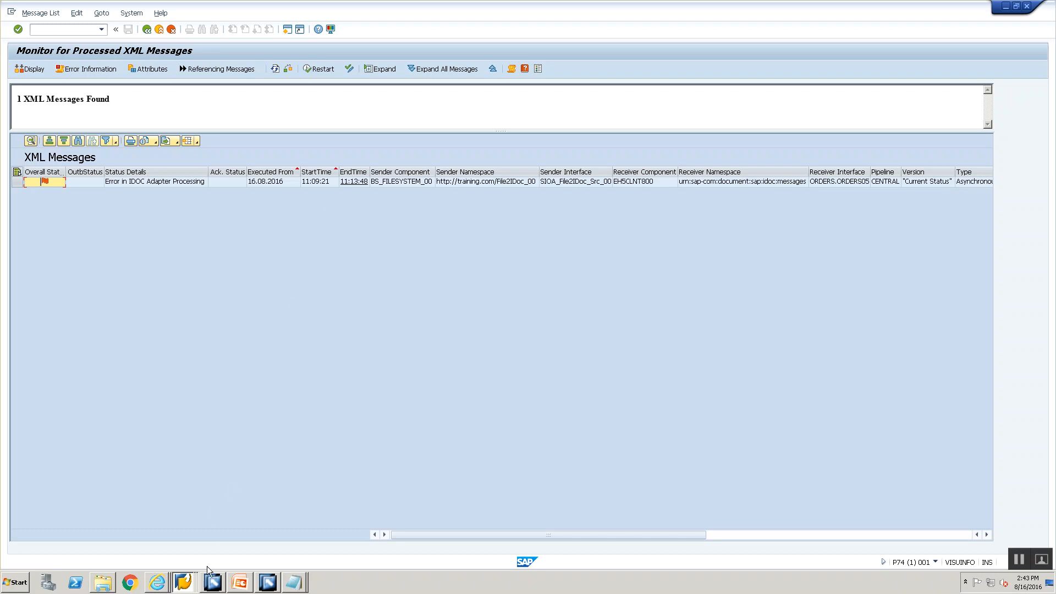
Step: Upload File2IDoc.xml to the server again
{"action": "mouse_move", "coordinate": [184, 583]}
{"action": "left_click", "coordinate": [187, 554]}
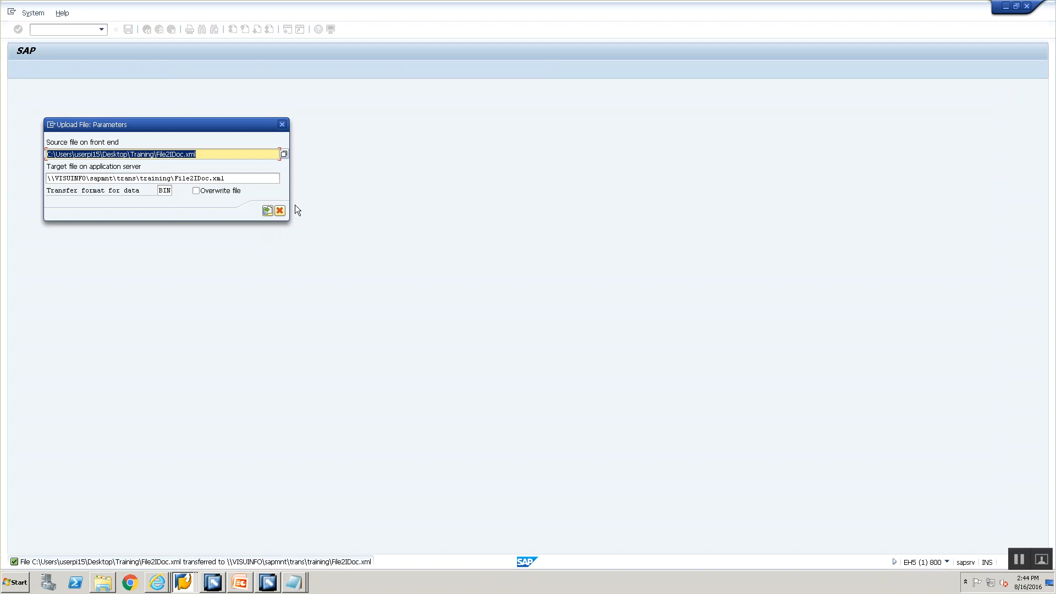
{"action": "left_click", "coordinate": [267, 211]}
{"action": "left_click", "coordinate": [280, 212]}
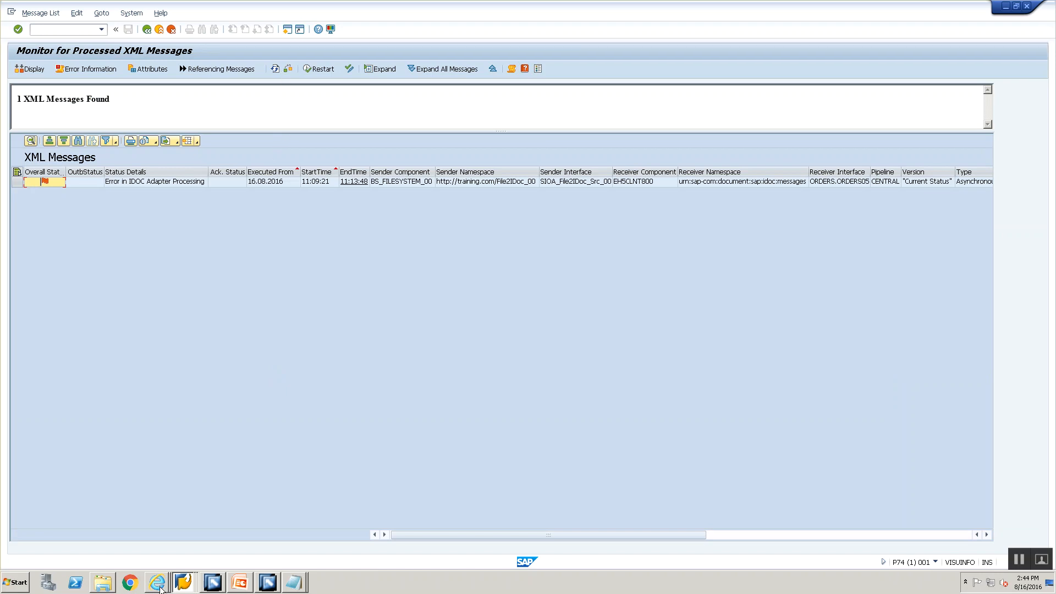
Step: In a new /o session, check the DIR_TRANS training/file2file folder
{"action": "left_click", "coordinate": [183, 582]}
{"action": "left_click", "coordinate": [155, 528]}
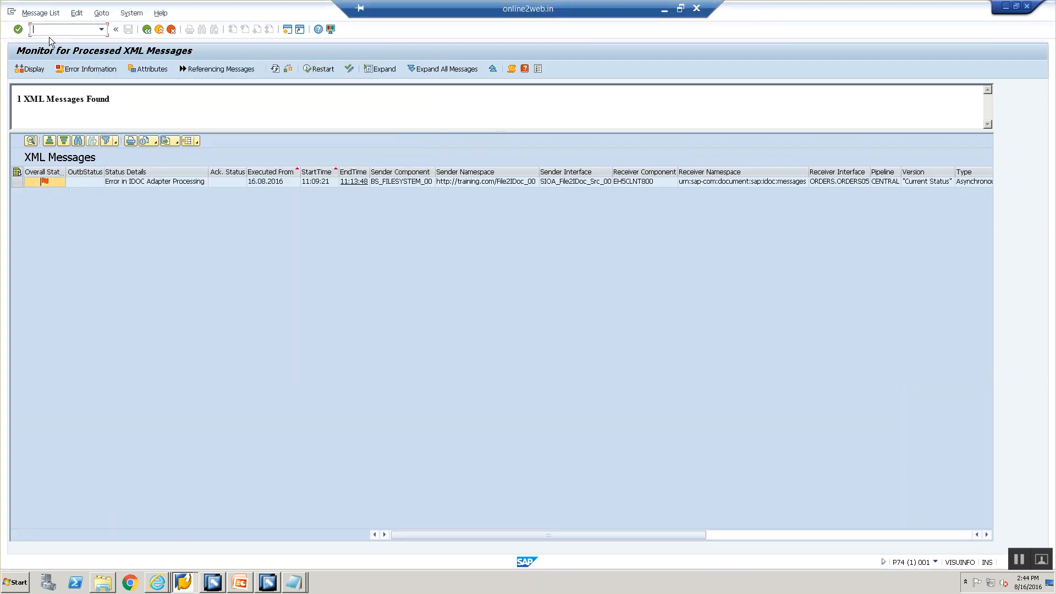
{"action": "left_click", "coordinate": [275, 68]}
{"action": "left_click", "coordinate": [34, 31]}
{"action": "type", "text": "/oidx2"}
{"action": "key", "text": "Return"}
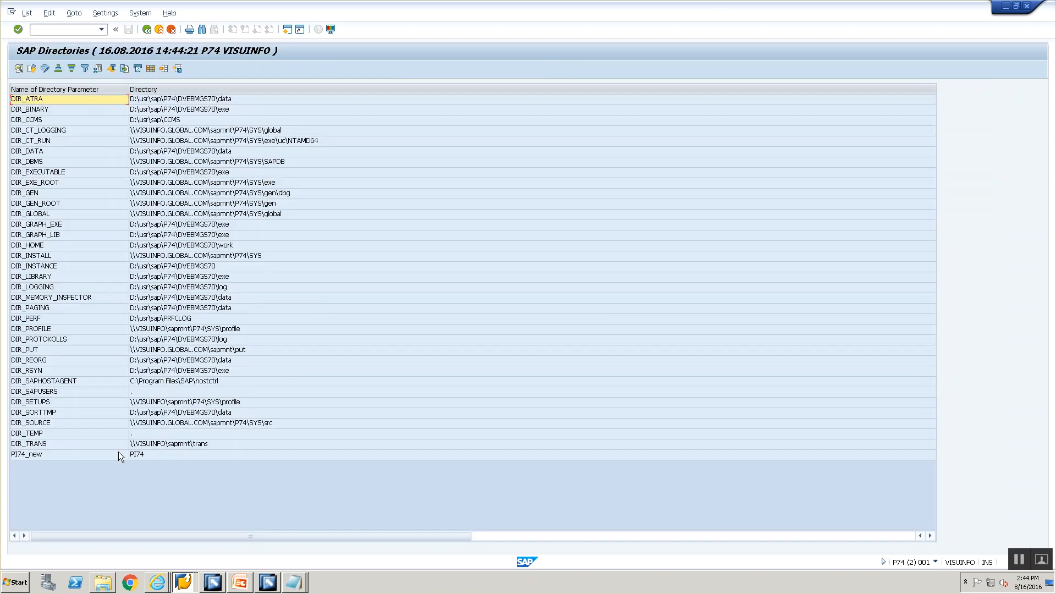
{"action": "double_click", "coordinate": [158, 445]}
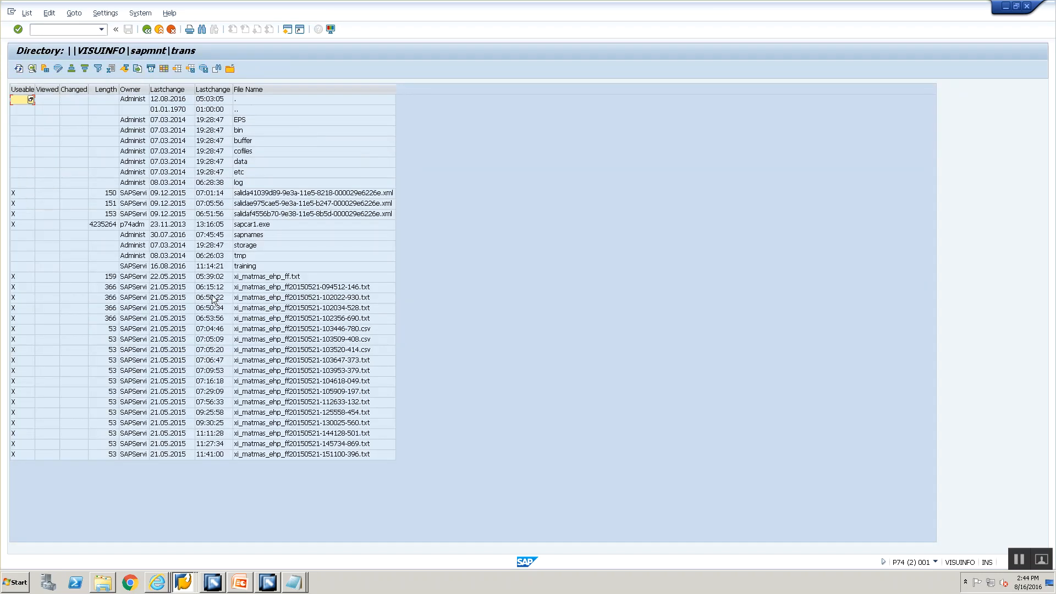
{"action": "double_click", "coordinate": [257, 266]}
{"action": "double_click", "coordinate": [279, 123]}
Step: Return to SXMB_MONI, refresh, and open the new failed message's error details
{"action": "left_click", "coordinate": [146, 29]}
{"action": "left_click", "coordinate": [147, 29]}
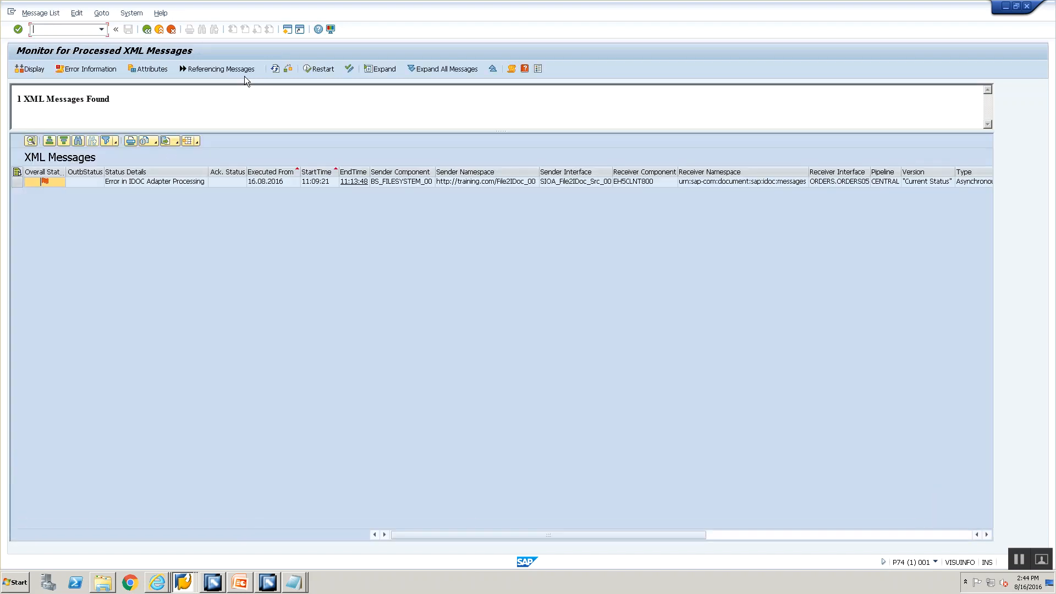
{"action": "left_click", "coordinate": [275, 69]}
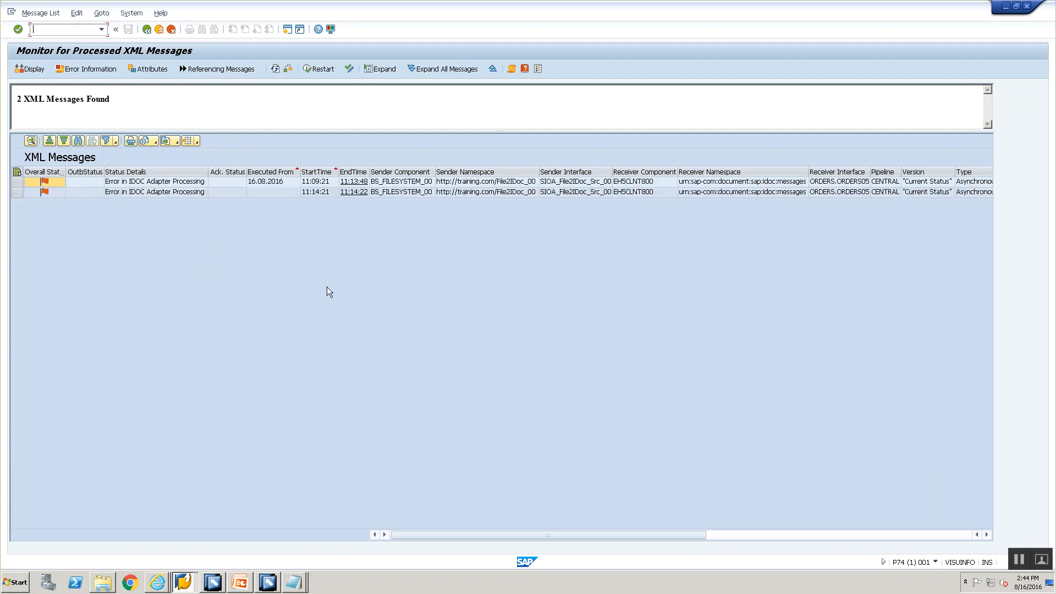
{"action": "left_click", "coordinate": [401, 184]}
{"action": "double_click", "coordinate": [401, 192]}
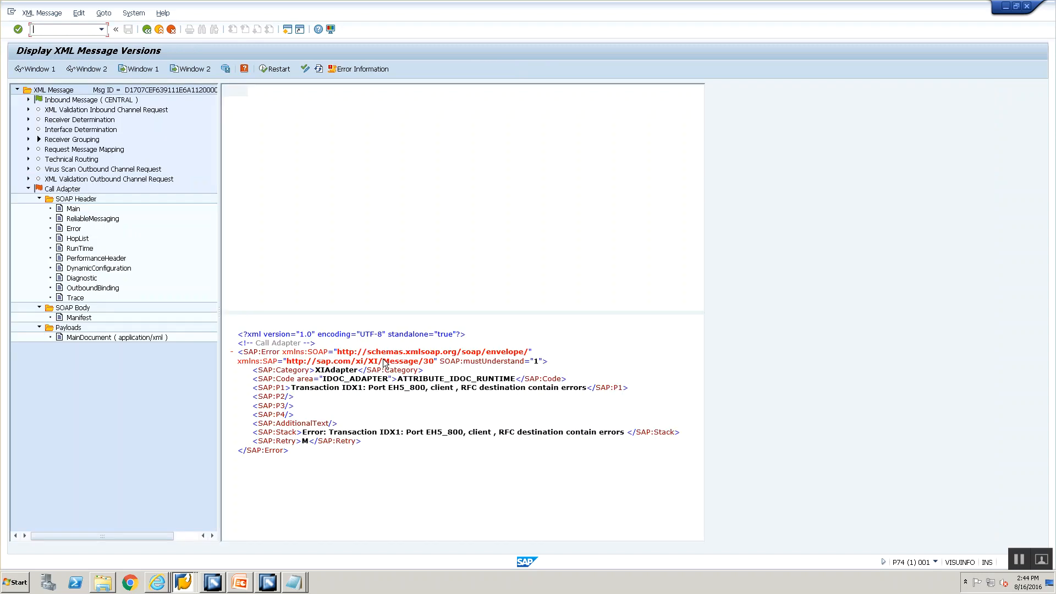
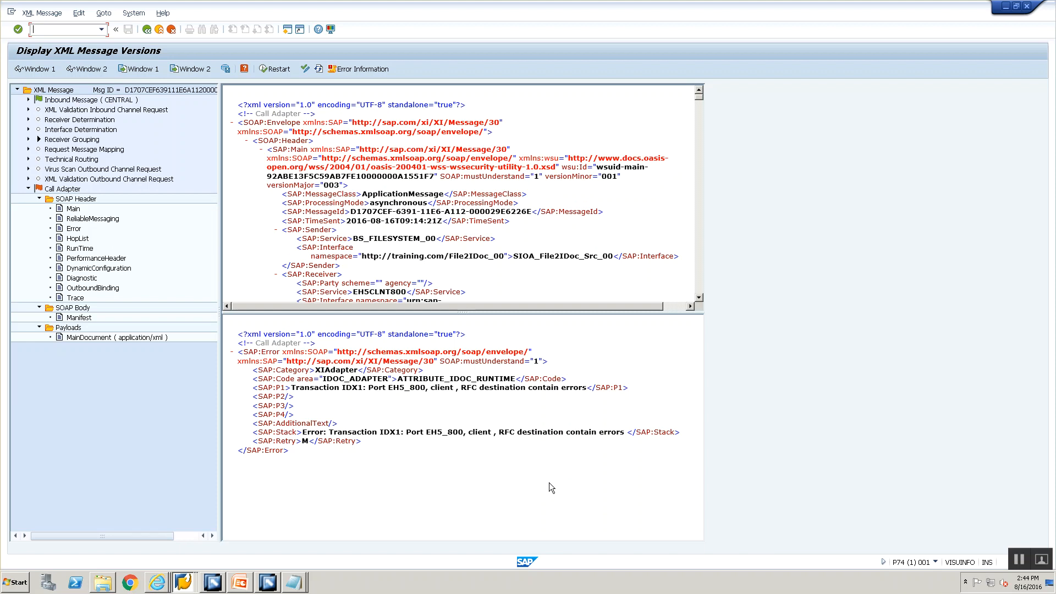
Step: Switch to the SAP window that holds the Upload File: Parameters dialog
{"action": "key", "text": "alt+Tab"}
{"action": "key", "text": "alt+Tab"}
{"action": "key", "text": "alt+Tab"}
{"action": "key", "text": "alt+Tab"}
Step: Run /nidx1 and open port EH5_800's RFC destination EH5CLNT800
{"action": "left_click", "coordinate": [69, 31]}
{"action": "type", "text": "/nidx1"}
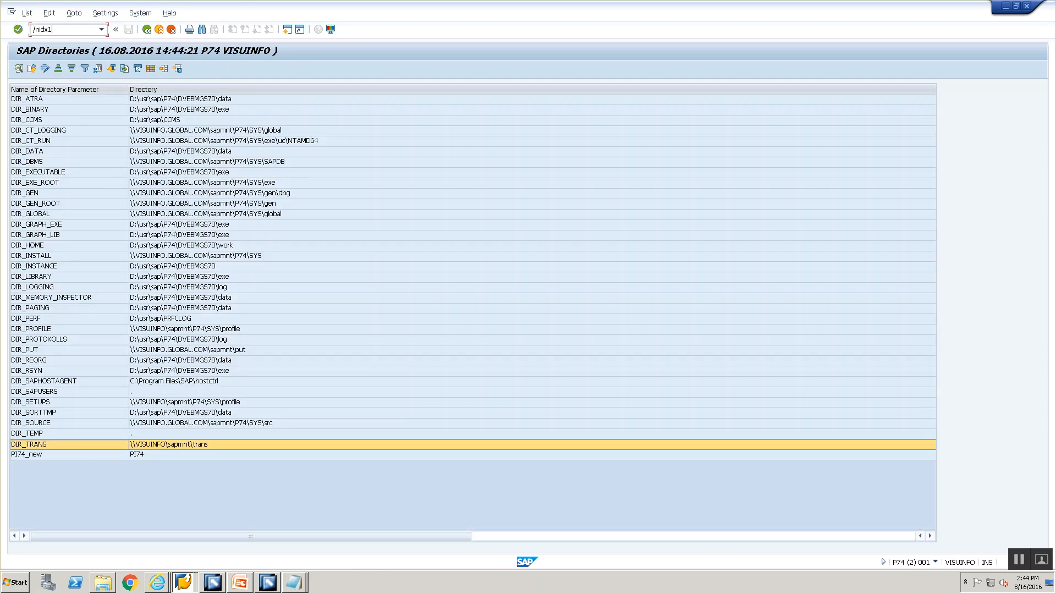
{"action": "key", "text": "Return"}
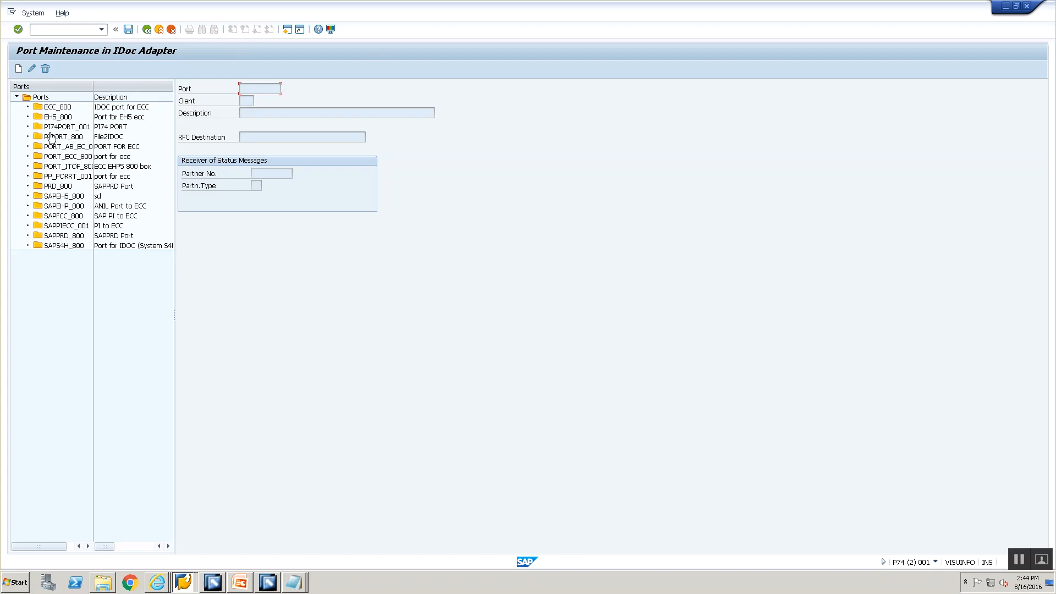
{"action": "double_click", "coordinate": [58, 116]}
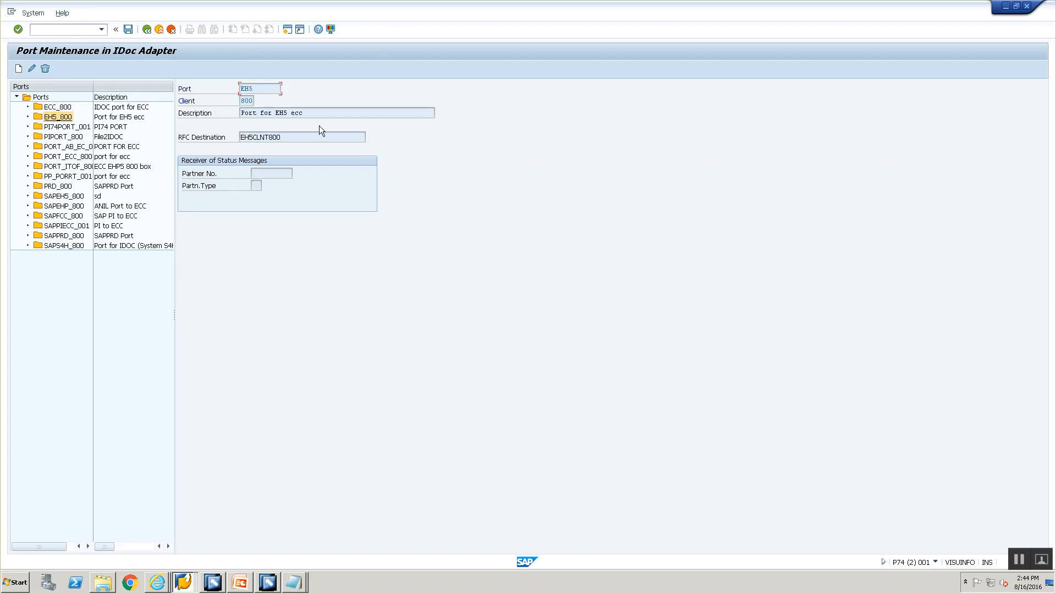
{"action": "double_click", "coordinate": [264, 138]}
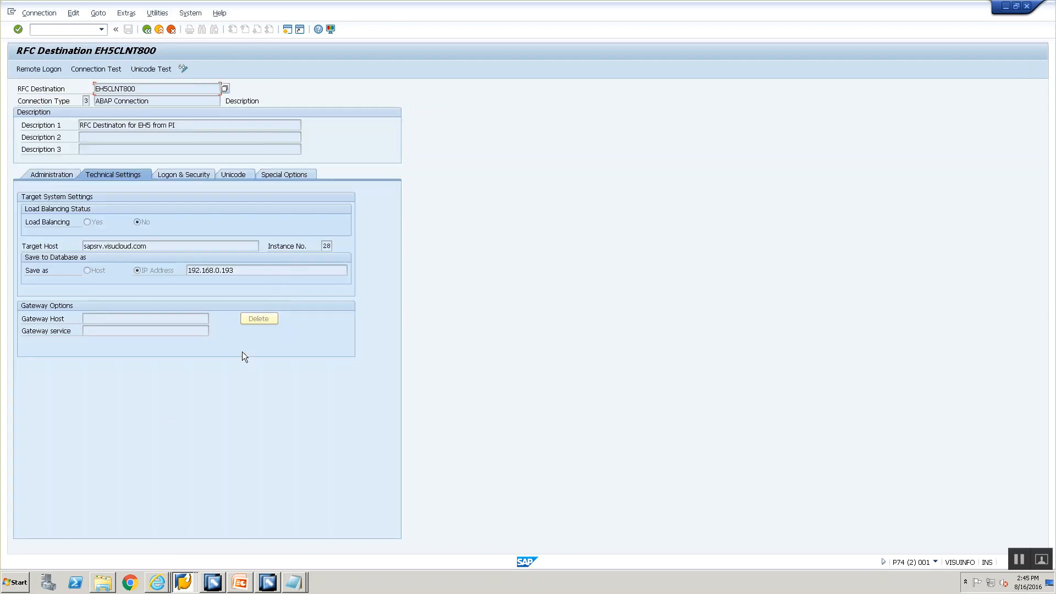
Step: Run the EH5CLNT800 connection test twice, then return to the failed message's error status
{"action": "left_click", "coordinate": [157, 13]}
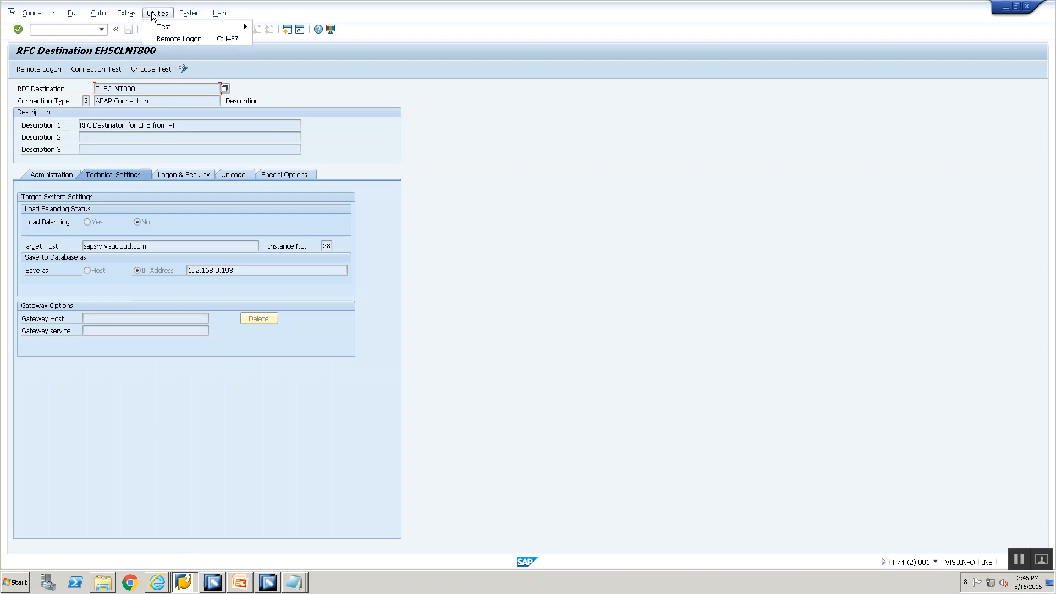
{"action": "mouse_move", "coordinate": [244, 24]}
{"action": "left_click", "coordinate": [339, 26]}
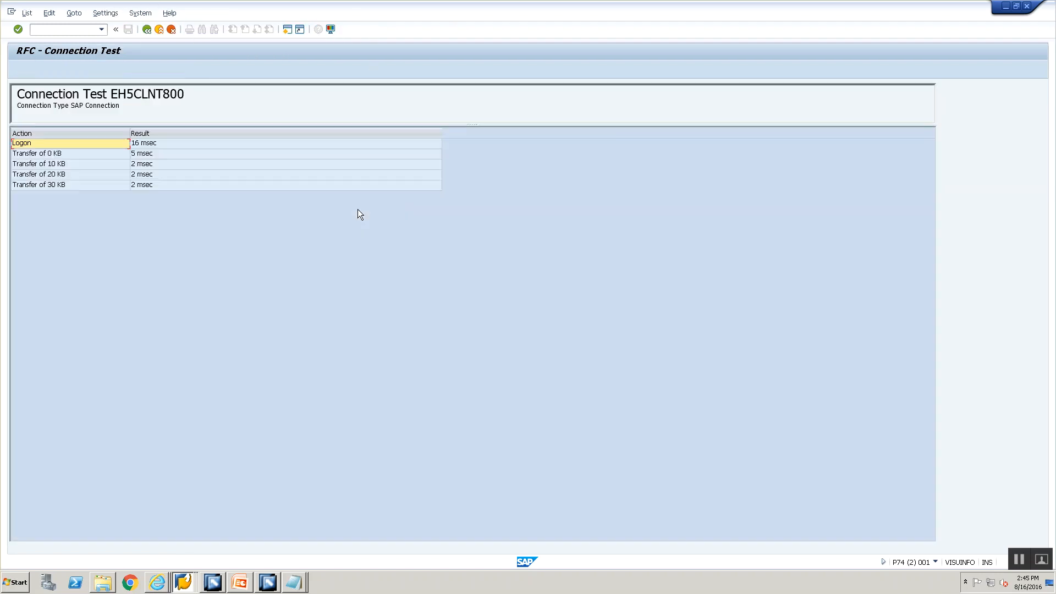
{"action": "left_click", "coordinate": [147, 30]}
{"action": "left_click", "coordinate": [158, 12]}
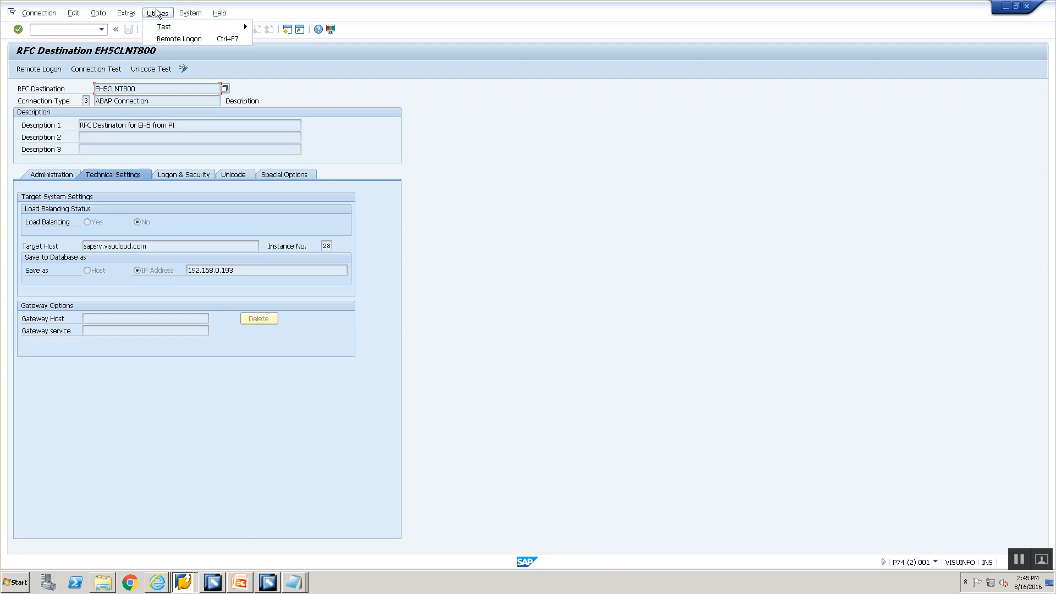
{"action": "mouse_move", "coordinate": [167, 30]}
{"action": "left_click", "coordinate": [284, 26]}
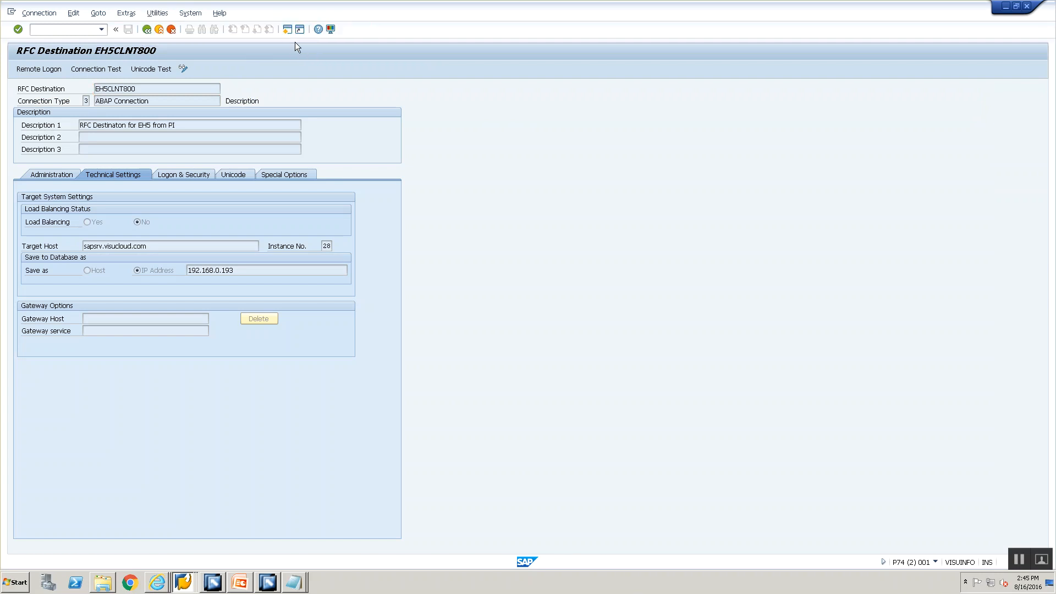
{"action": "left_click", "coordinate": [147, 30]}
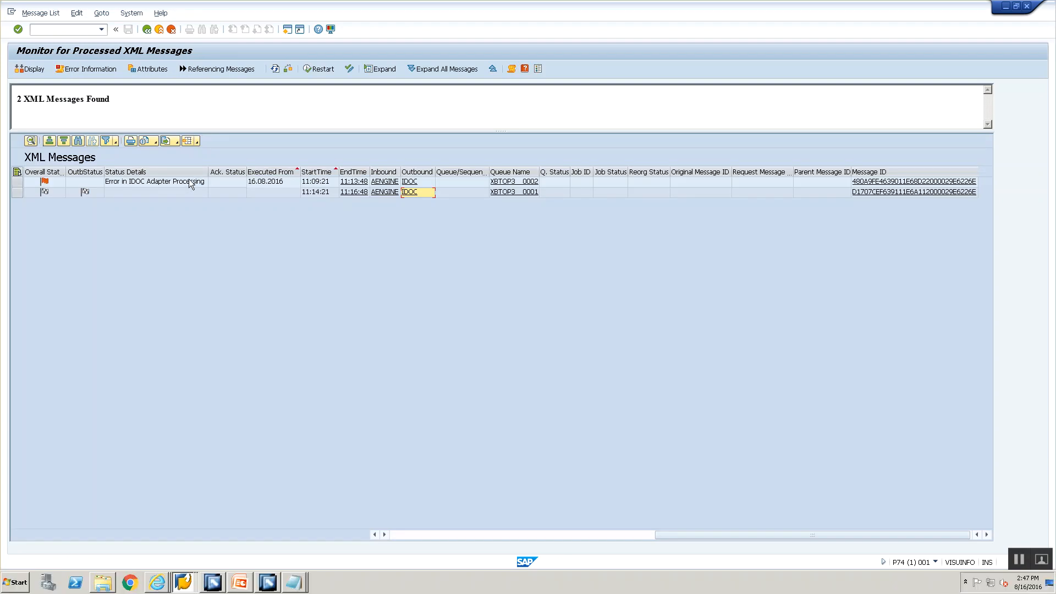
{"action": "left_click", "coordinate": [194, 184]}
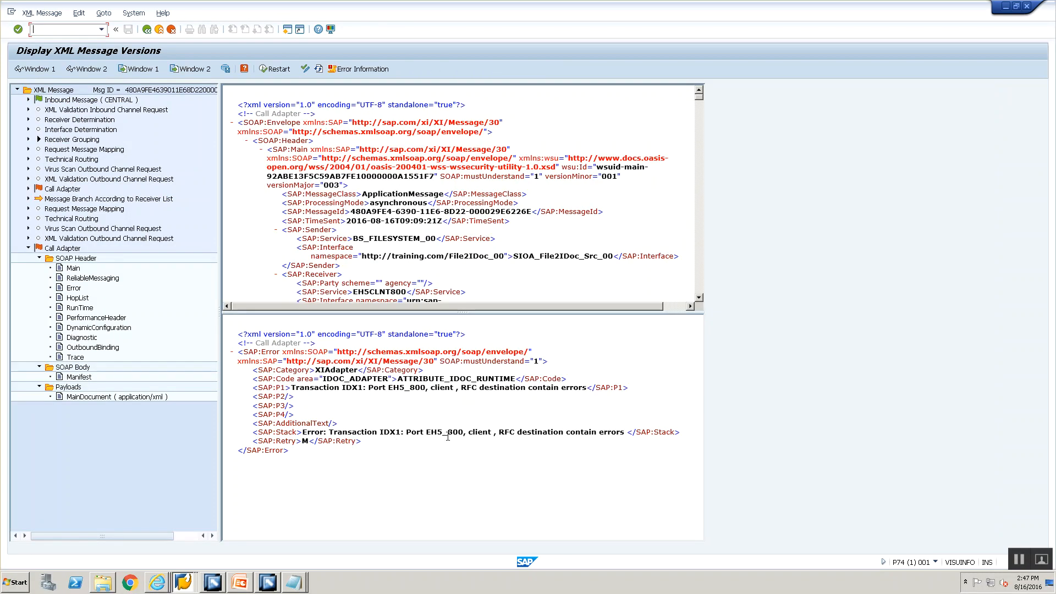
Step: Move from the file upload window back to the XML message versions window
{"action": "left_click", "coordinate": [182, 582]}
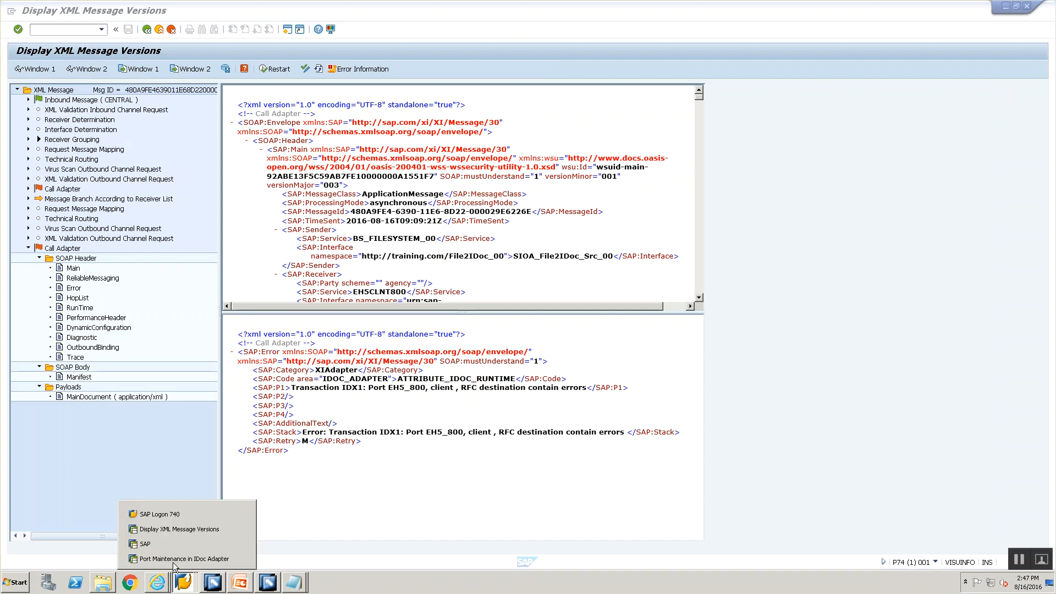
{"action": "left_click", "coordinate": [171, 543]}
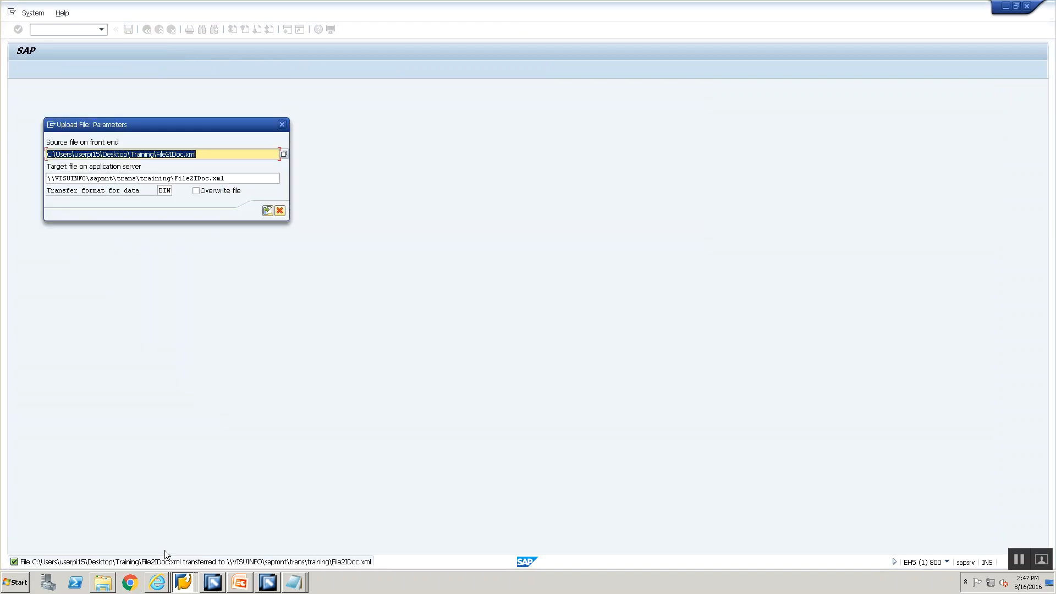
{"action": "left_click", "coordinate": [181, 588]}
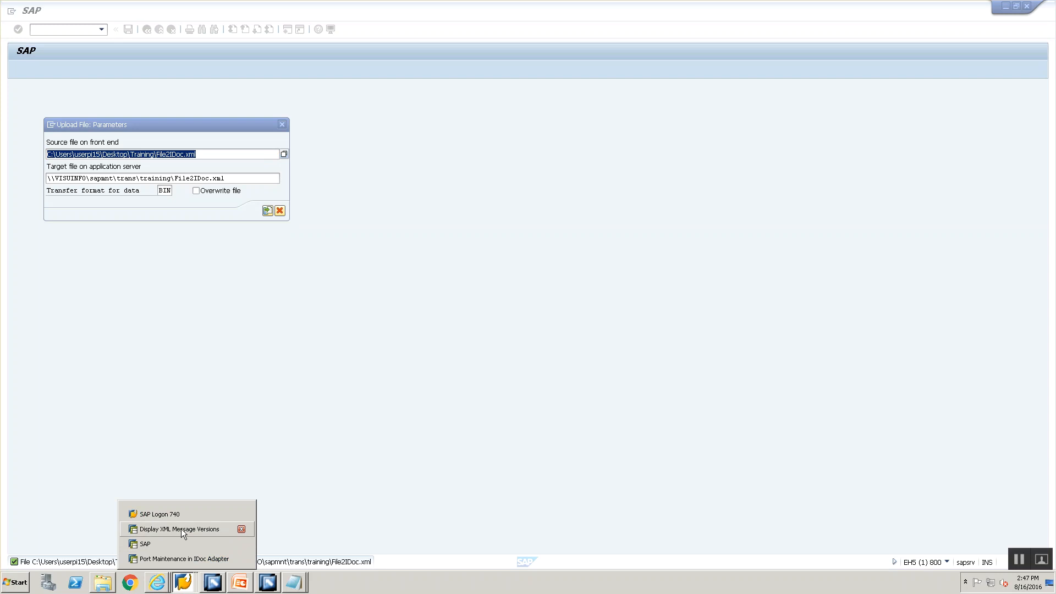
{"action": "left_click", "coordinate": [181, 529]}
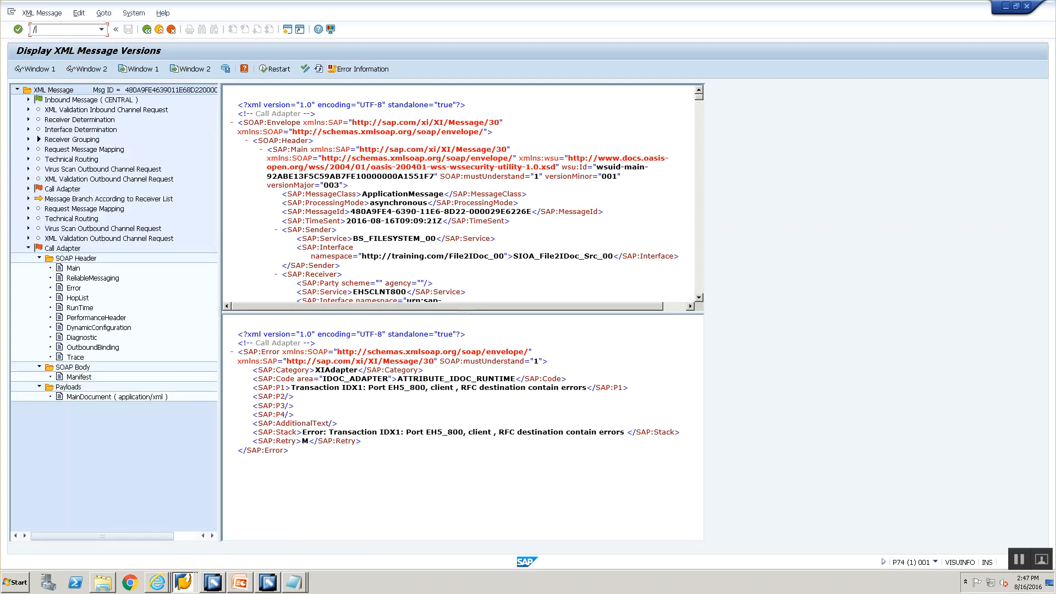
Step: Run /nidx and display port EH5_800, selecting its port name EH5
{"action": "type", "text": "/nidx"}
{"action": "key", "text": "Return"}
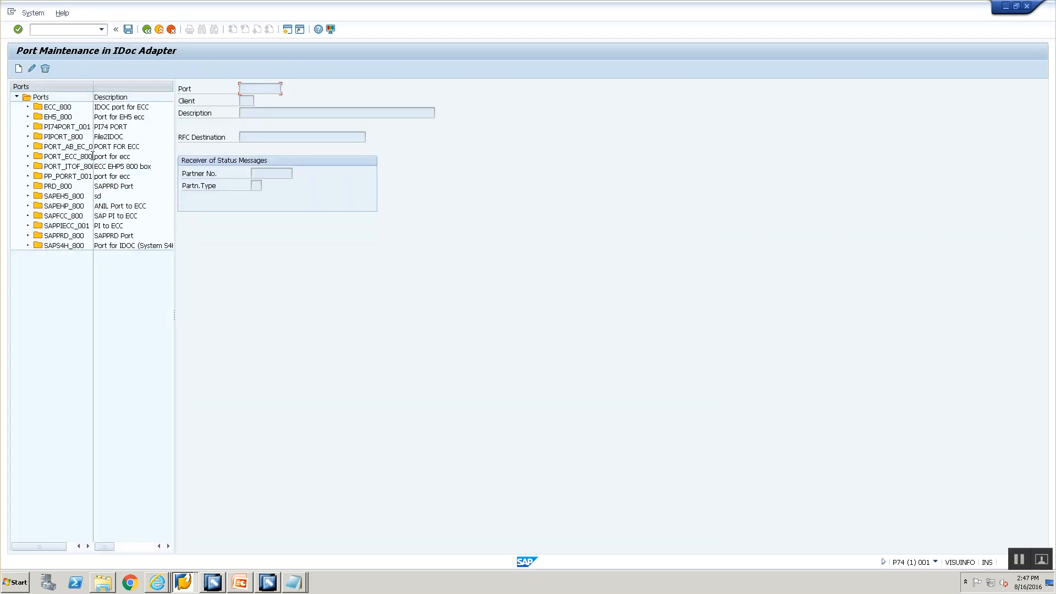
{"action": "left_click", "coordinate": [55, 117]}
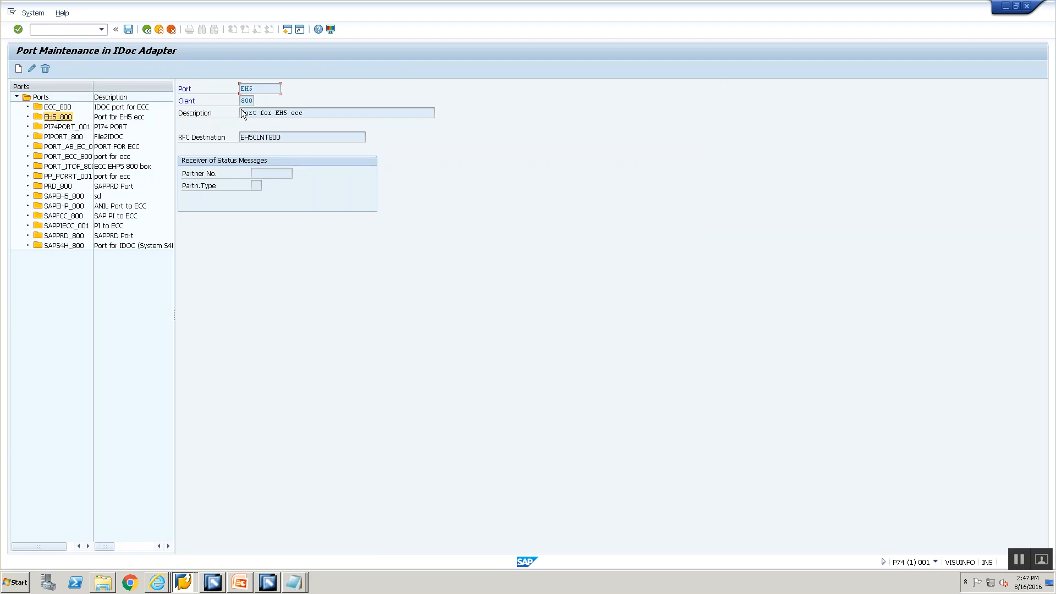
{"action": "left_click_drag", "start_coordinate": [260, 90], "coordinate": [240, 83]}
{"action": "left_click", "coordinate": [329, 308]}
Step: Append '_8' to the receiver channel's Port value in edit mode and save the channel
{"action": "key", "text": "alt+Tab"}
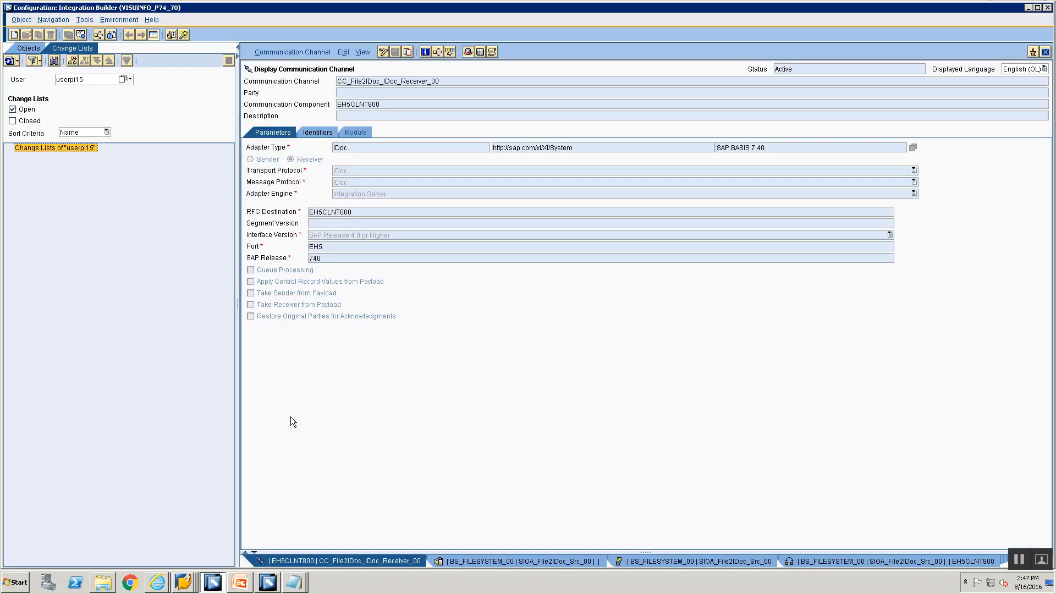
{"action": "left_click", "coordinate": [383, 51]}
{"action": "left_click", "coordinate": [343, 248]}
{"action": "type", "text": "_8"}
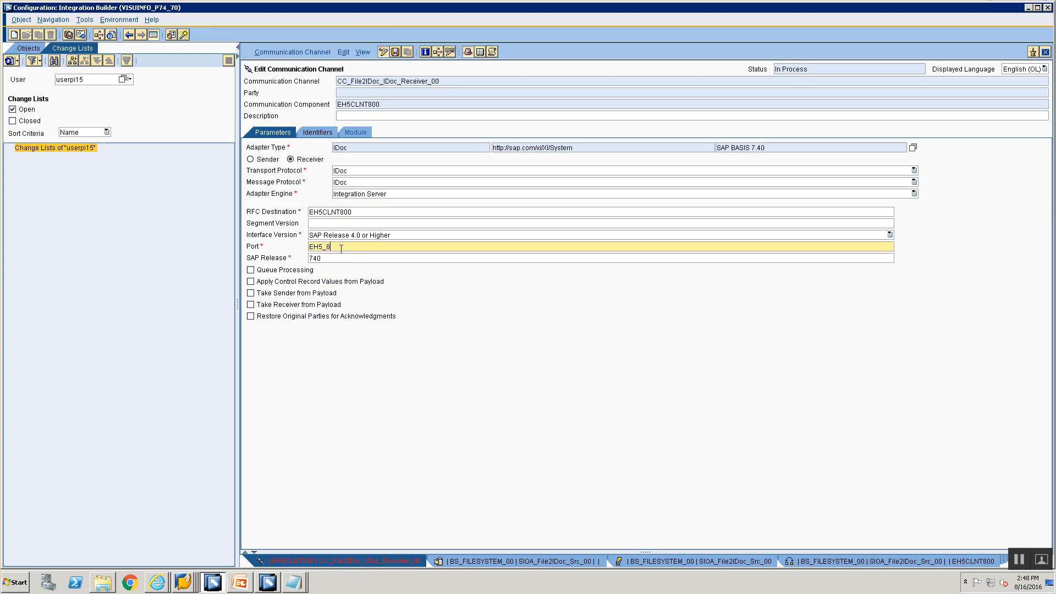
{"action": "key", "text": "ctrl+s"}
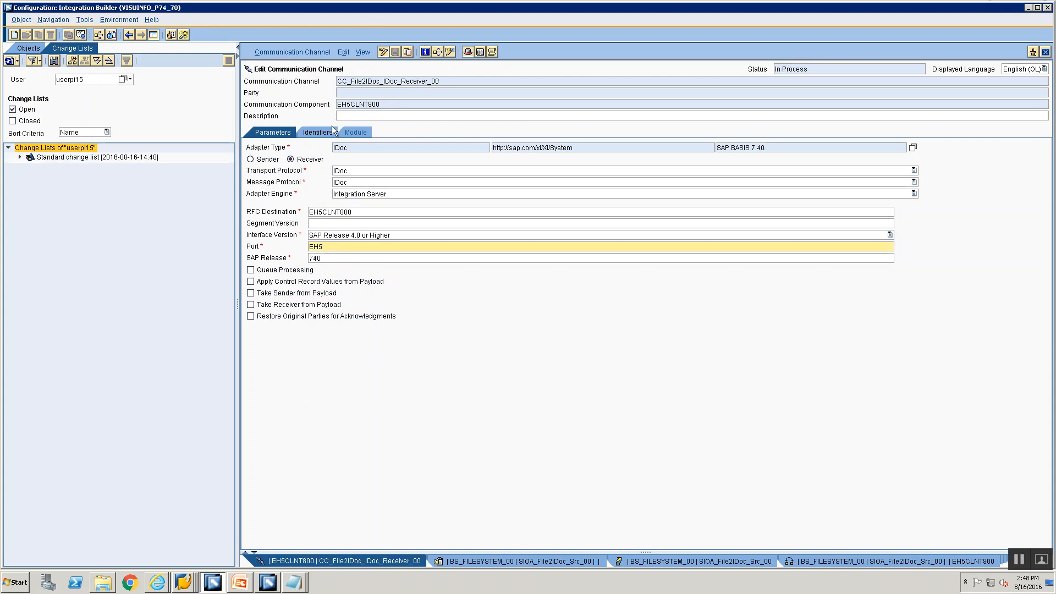
Step: Activate the Standard change list containing CC_File2IDoc_IDoc_Receiver_00
{"action": "left_click", "coordinate": [67, 160]}
{"action": "right_click", "coordinate": [67, 160]}
{"action": "left_click", "coordinate": [83, 166]}
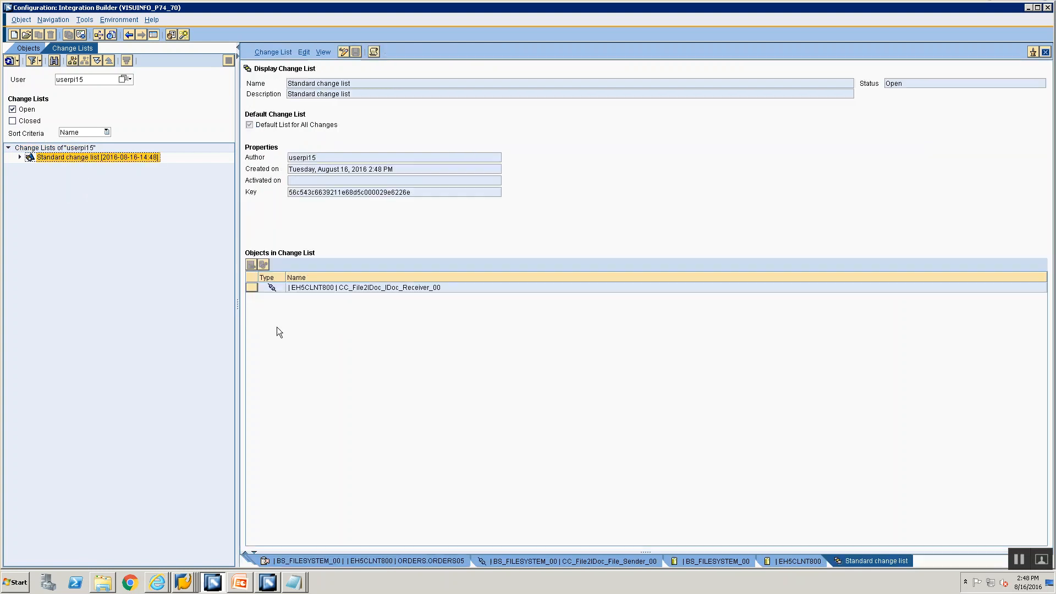
{"action": "right_click", "coordinate": [144, 158]}
{"action": "left_click", "coordinate": [154, 175]}
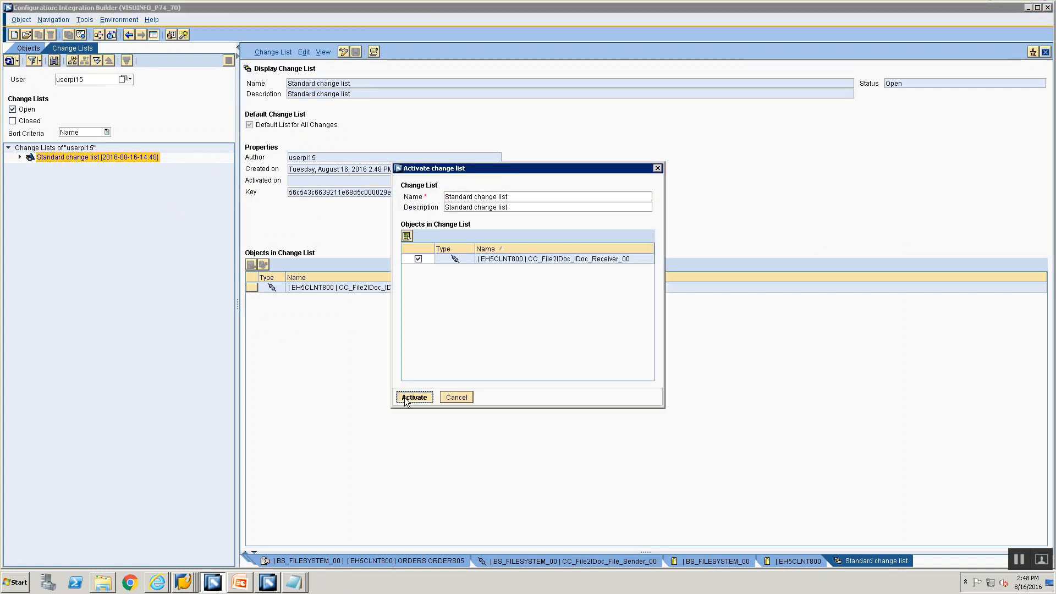
{"action": "left_click", "coordinate": [406, 398]}
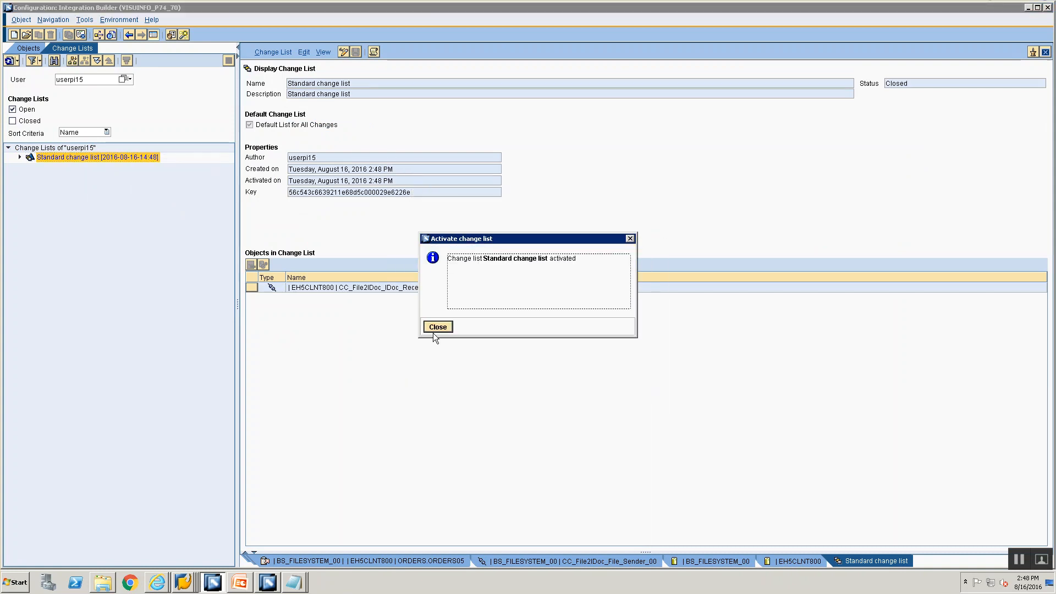
{"action": "left_click", "coordinate": [435, 329]}
Step: Check the runtime Cache Status Overview, then return to the port maintenance window
{"action": "left_click", "coordinate": [124, 20]}
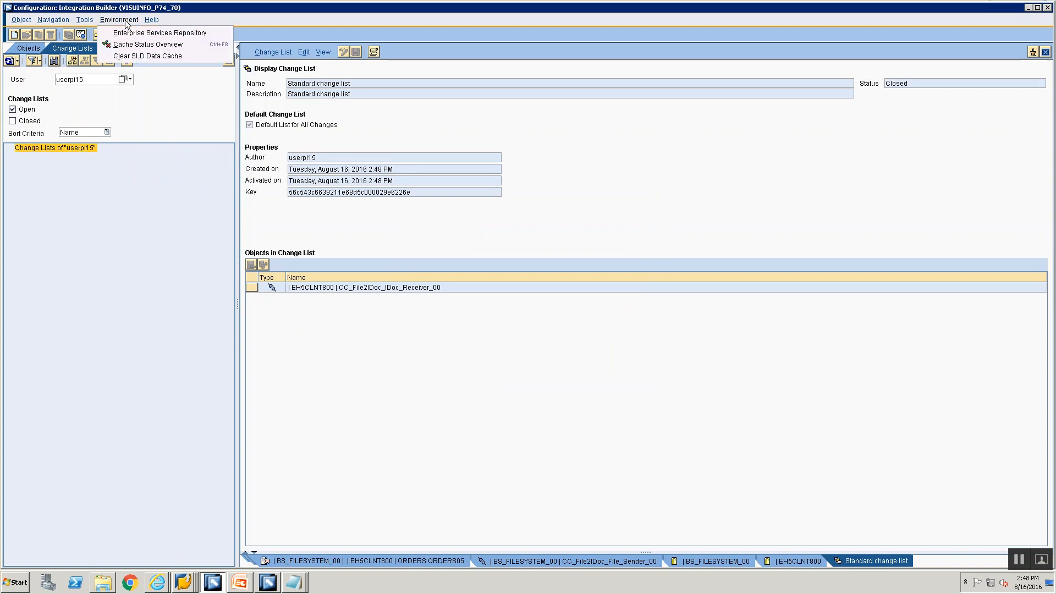
{"action": "left_click", "coordinate": [144, 44]}
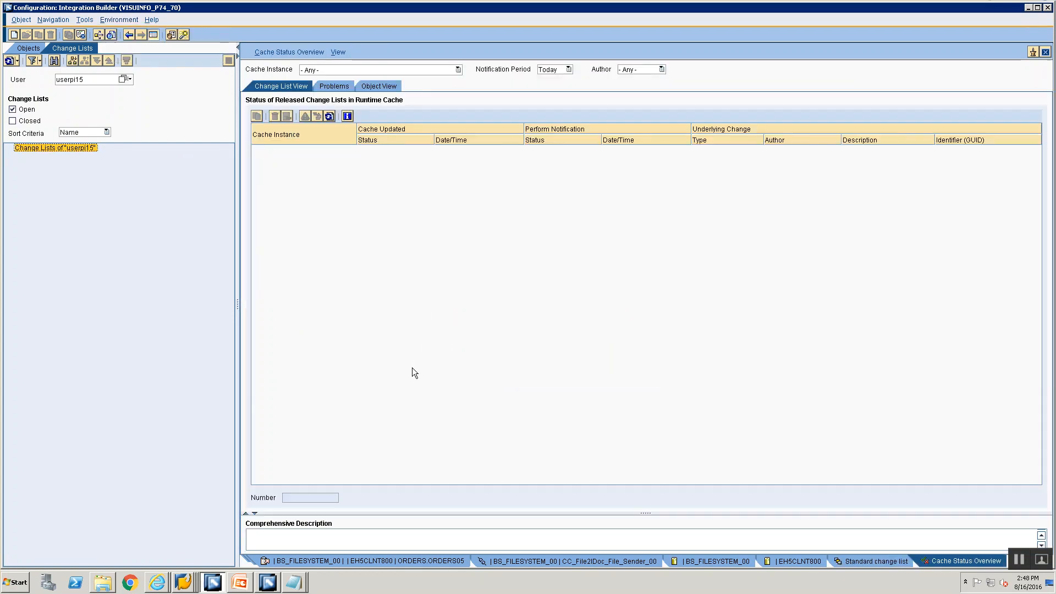
{"action": "key", "text": "alt+Tab"}
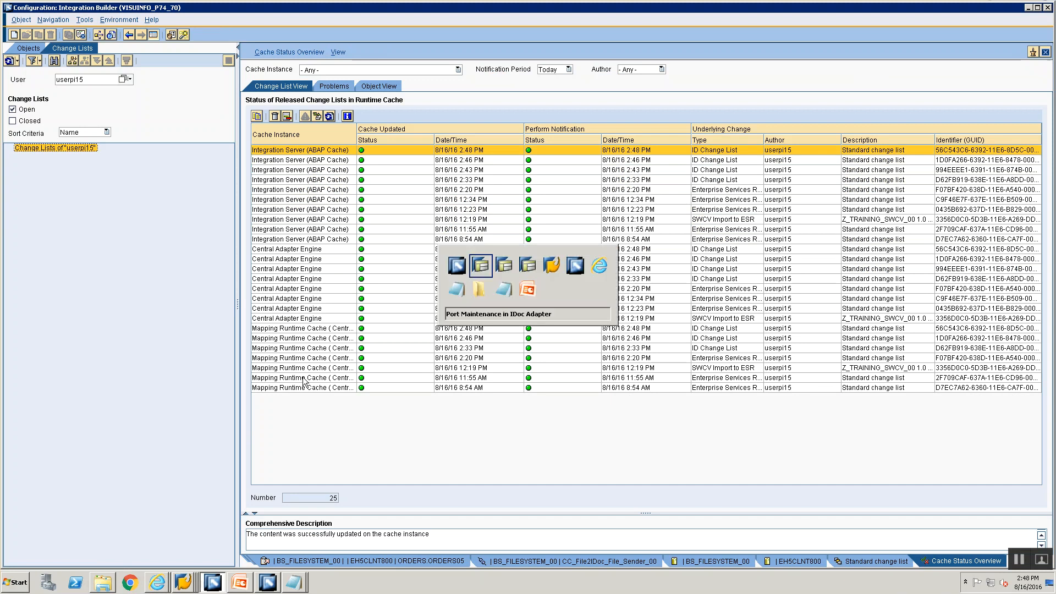
{"action": "key", "text": "alt+Tab"}
{"action": "key", "text": "alt+Tab"}
{"action": "key", "text": "alt+Tab"}
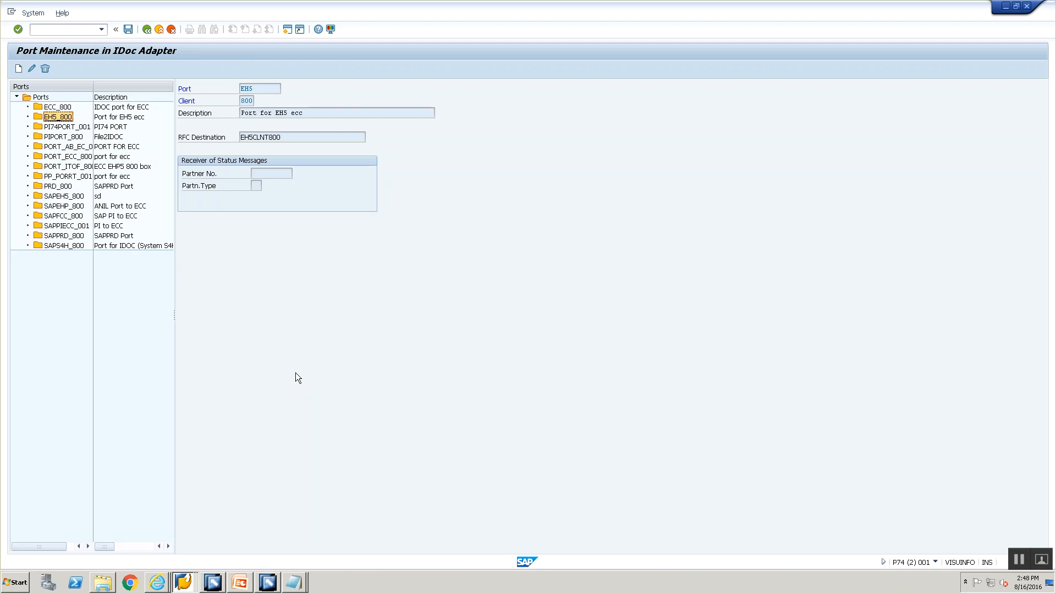
Step: Open /nsxmb_moni and list the processed XML messages
{"action": "mouse_move", "coordinate": [181, 584]}
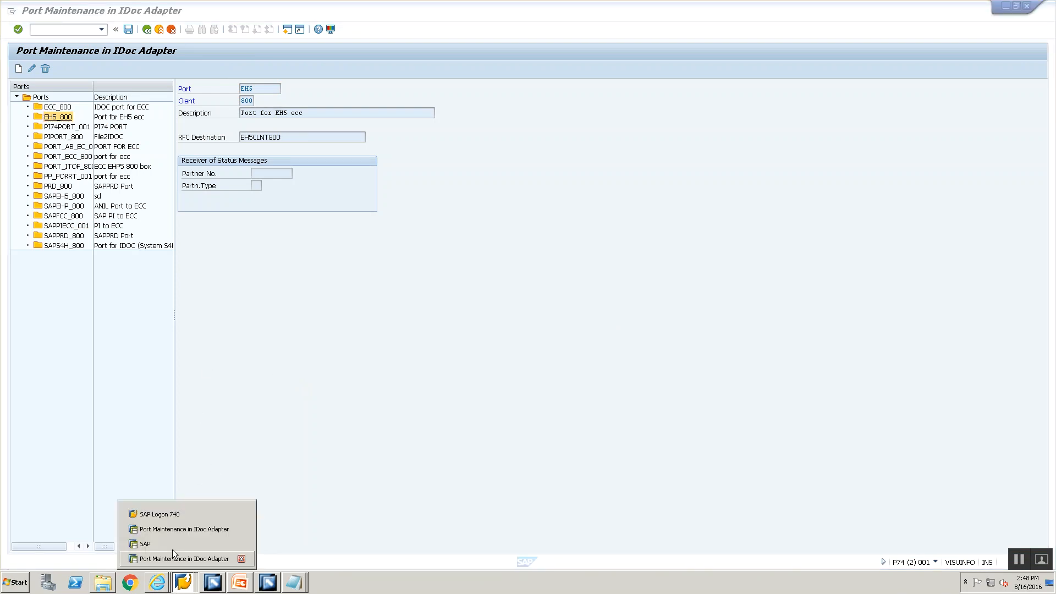
{"action": "left_click", "coordinate": [175, 561]}
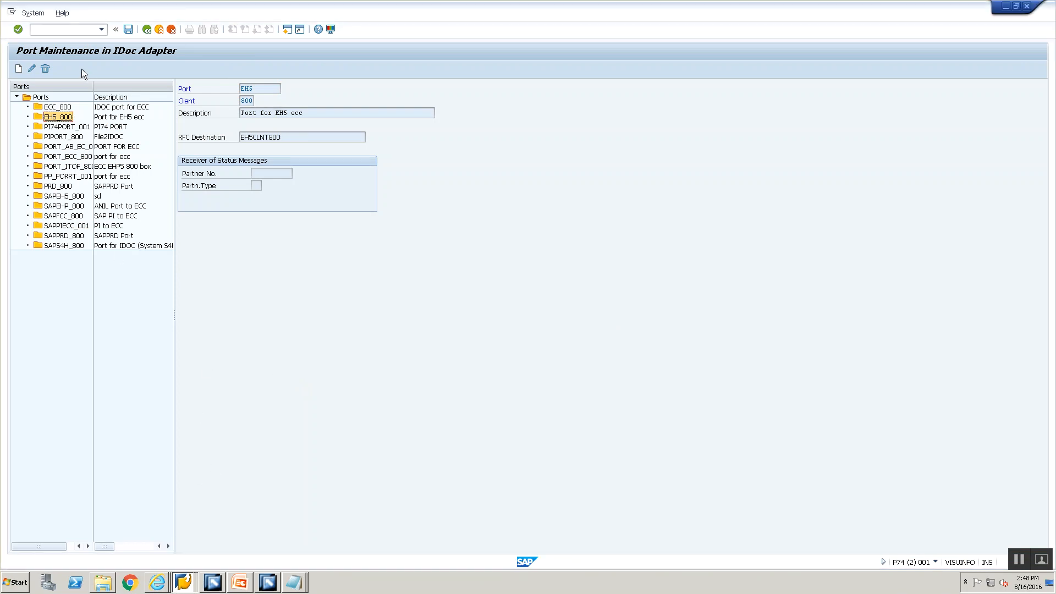
{"action": "left_click", "coordinate": [62, 30]}
{"action": "type", "text": "/nsxmb_moni"}
{"action": "key", "text": "Return"}
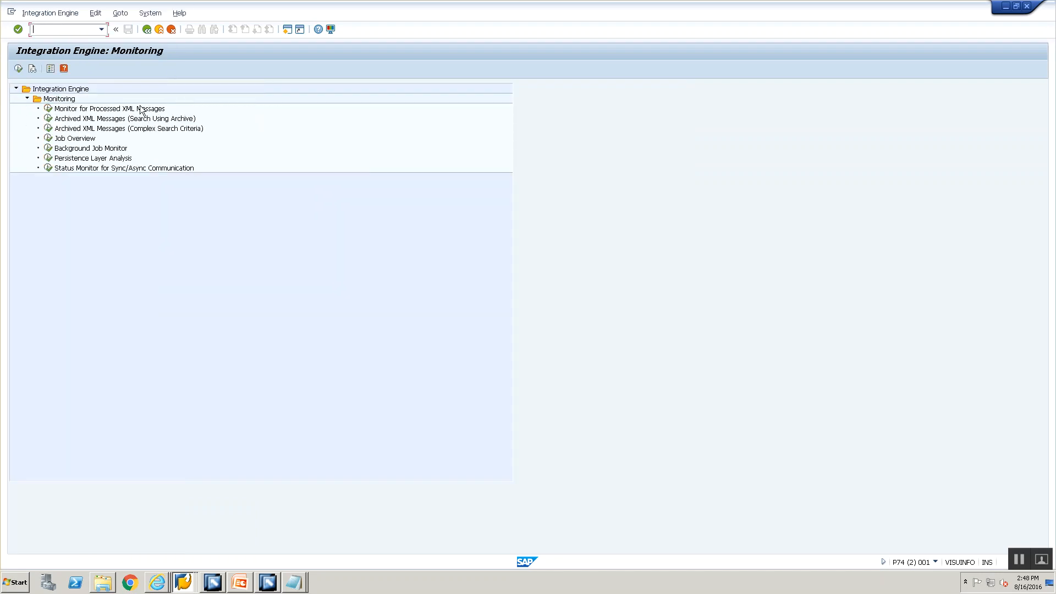
{"action": "double_click", "coordinate": [139, 104]}
{"action": "left_click", "coordinate": [18, 68]}
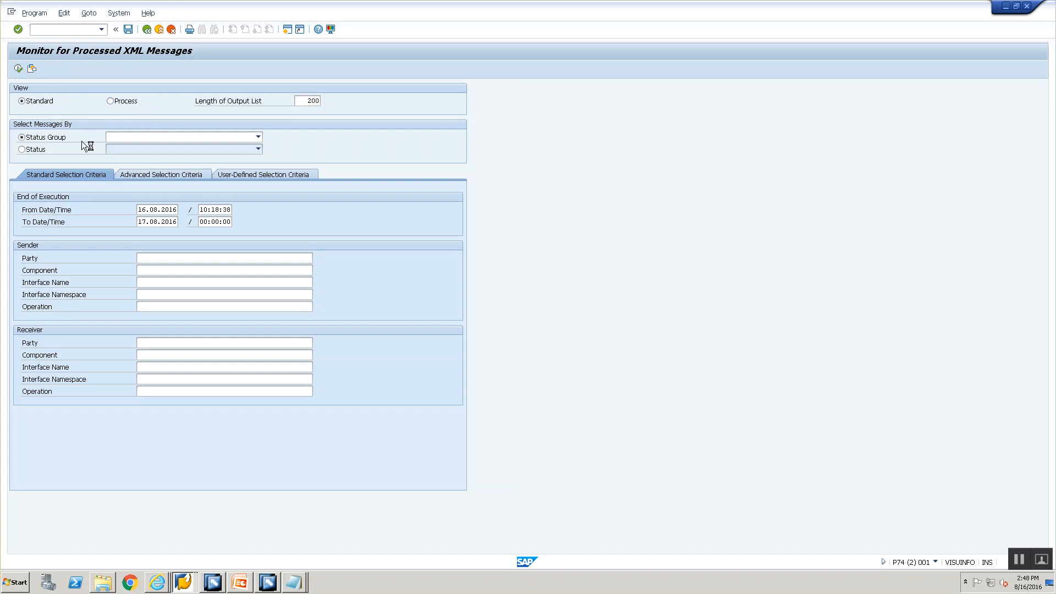
Step: Restart the message that failed in the IDoc adapter, retaining the trace level, and refresh the list
{"action": "left_click", "coordinate": [17, 182]}
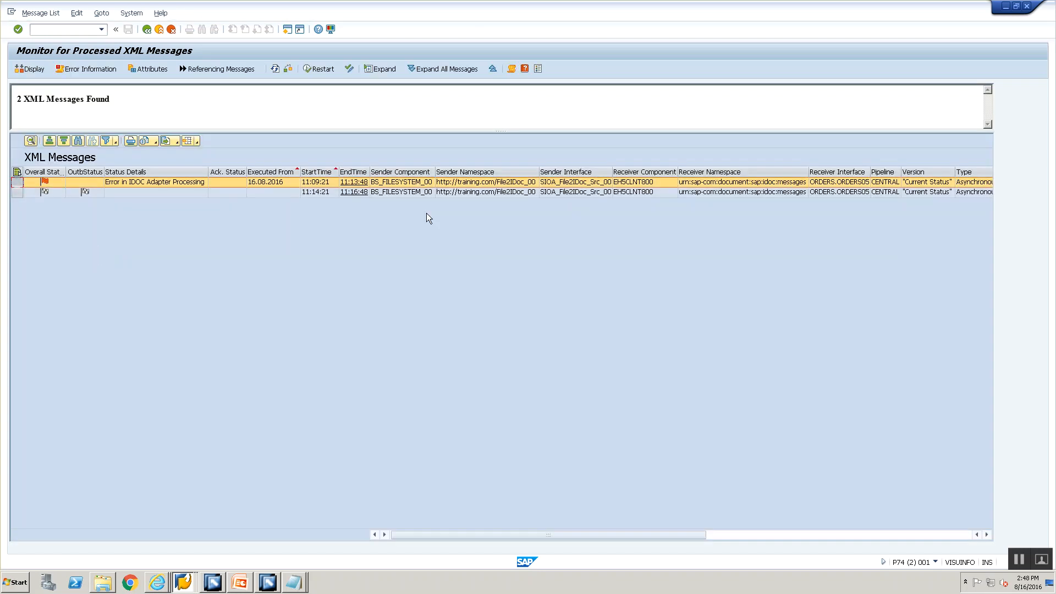
{"action": "double_click", "coordinate": [418, 183]}
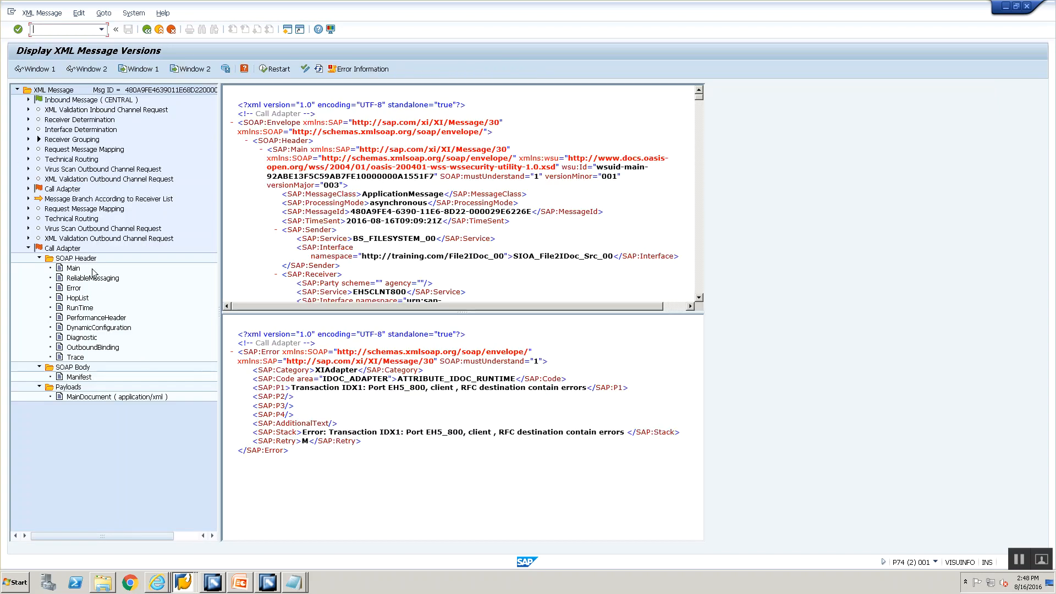
{"action": "left_click", "coordinate": [69, 250]}
{"action": "left_click", "coordinate": [277, 70]}
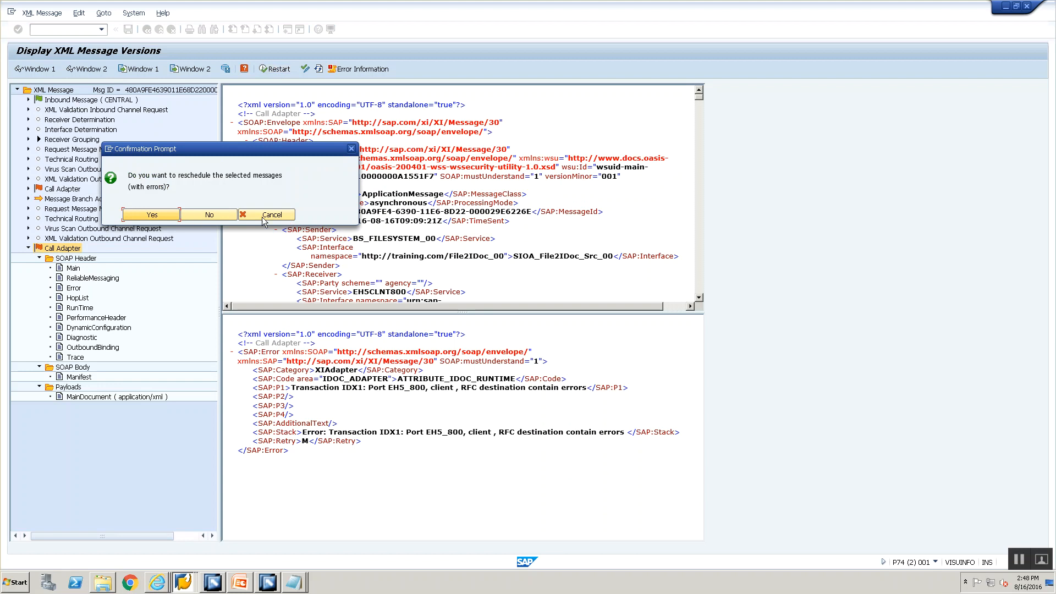
{"action": "left_click", "coordinate": [152, 214]}
{"action": "left_click", "coordinate": [147, 30]}
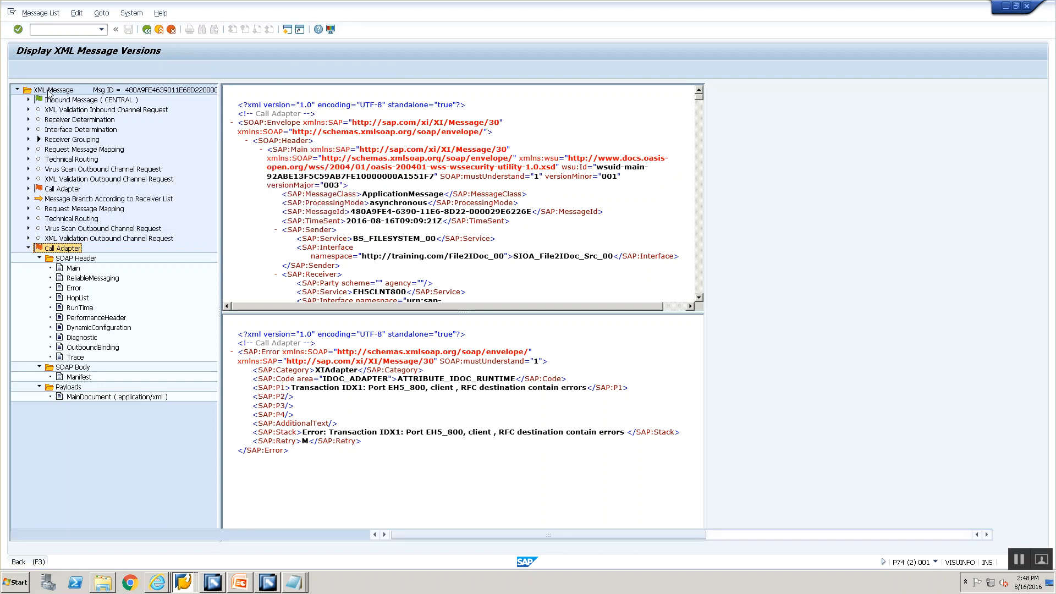
{"action": "left_click", "coordinate": [17, 181]}
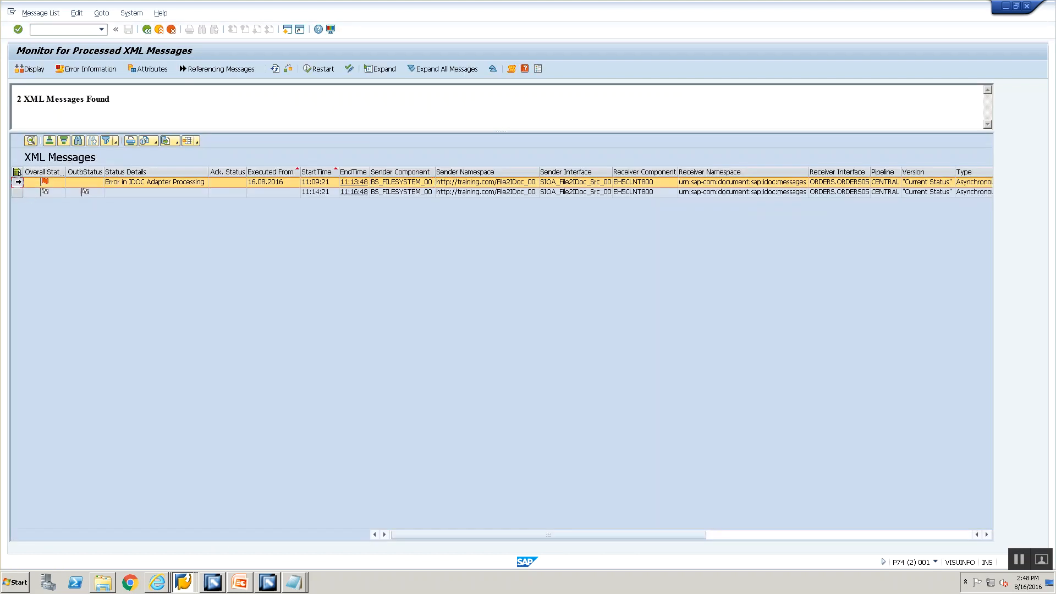
{"action": "left_click", "coordinate": [318, 69]}
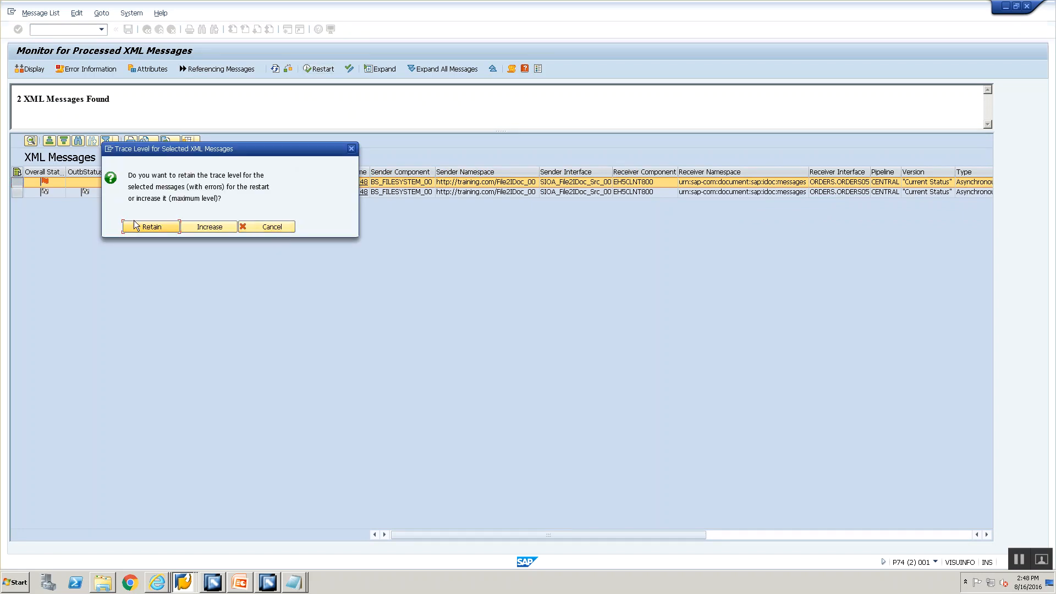
{"action": "left_click", "coordinate": [149, 227]}
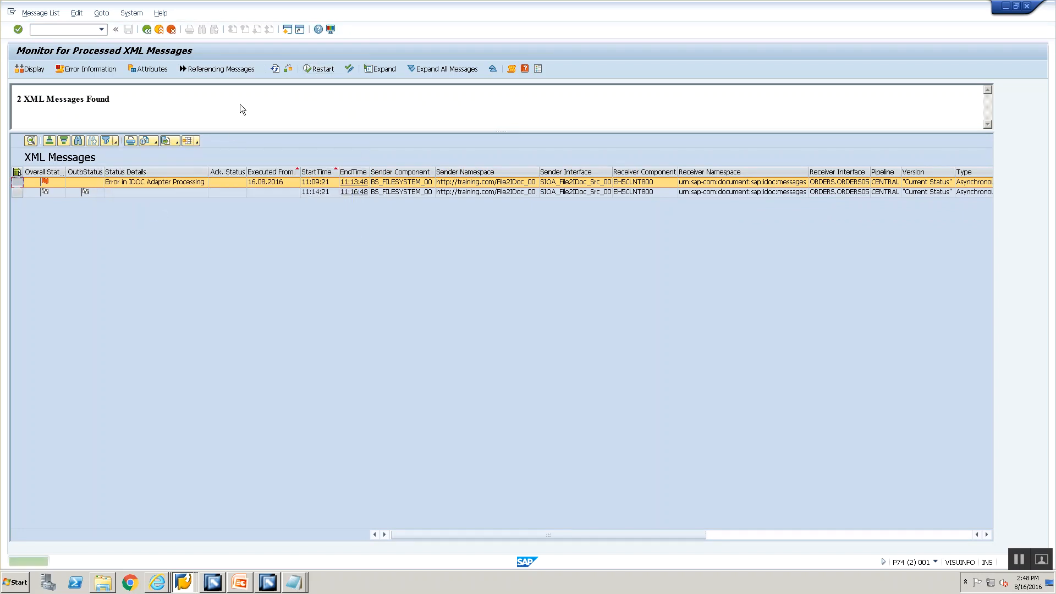
{"action": "left_click", "coordinate": [274, 70]}
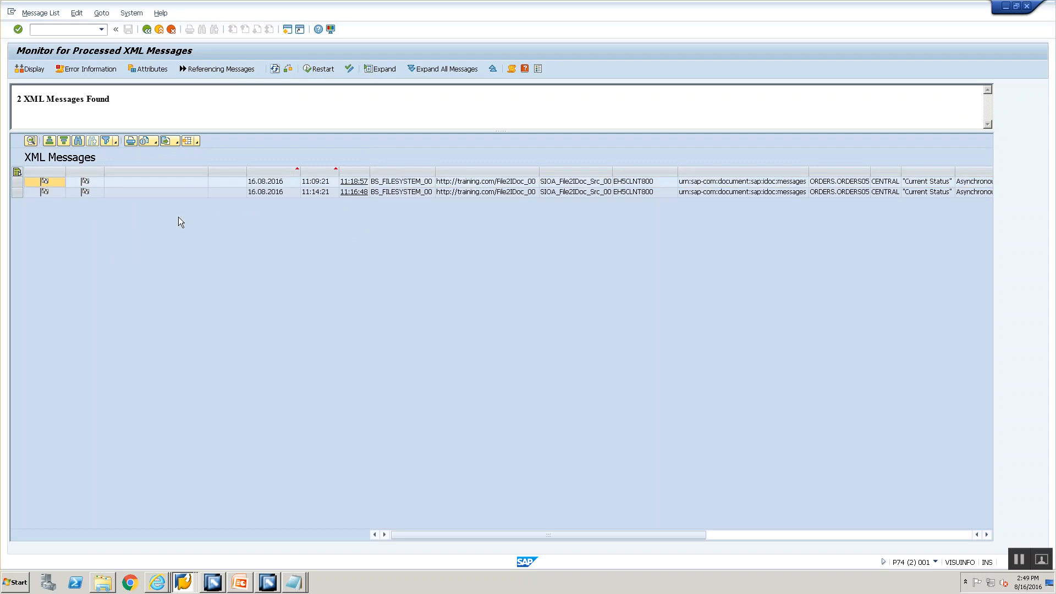
Step: Open the outbound IDoc created for the first message
{"action": "mouse_move", "coordinate": [84, 186]}
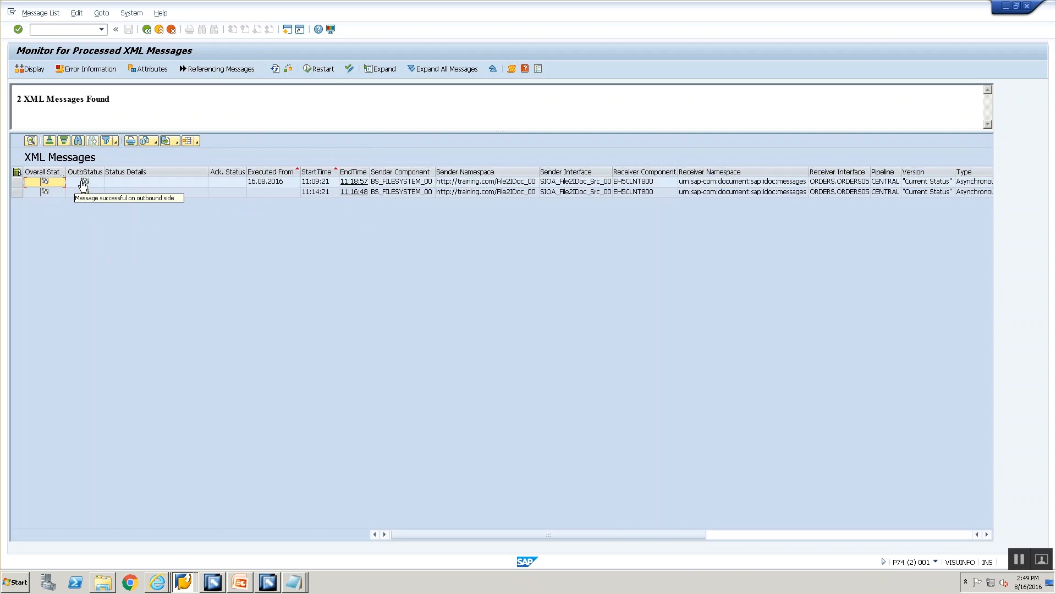
{"action": "left_click", "coordinate": [754, 535]}
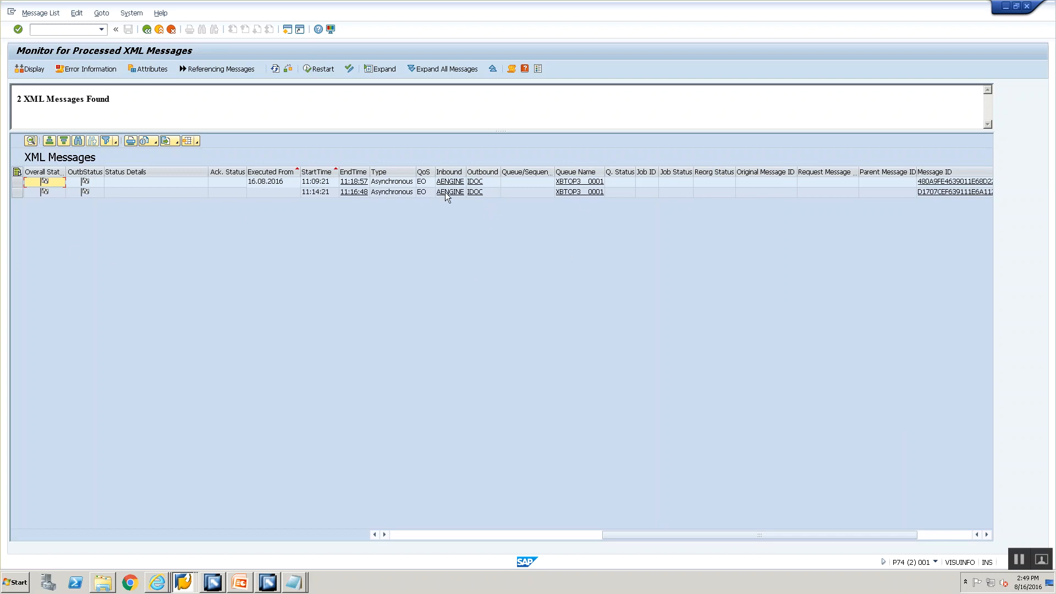
{"action": "left_click", "coordinate": [476, 182]}
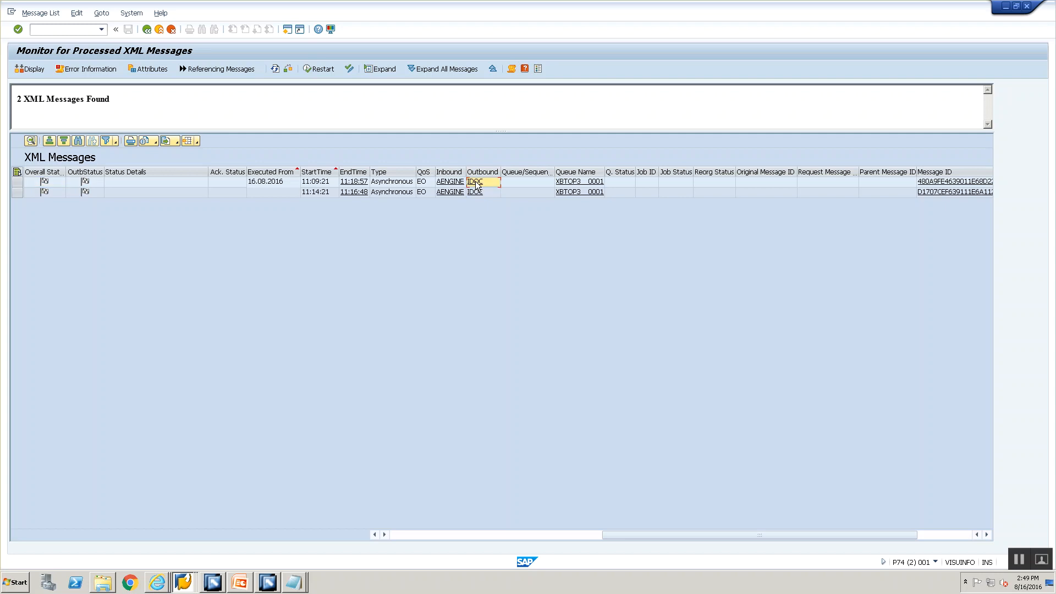
Step: Track the ORDERS05 IDoc to EH5 IDoc 1048778, inspect its E1EDK01 data record, then go back
{"action": "left_click", "coordinate": [16, 99]}
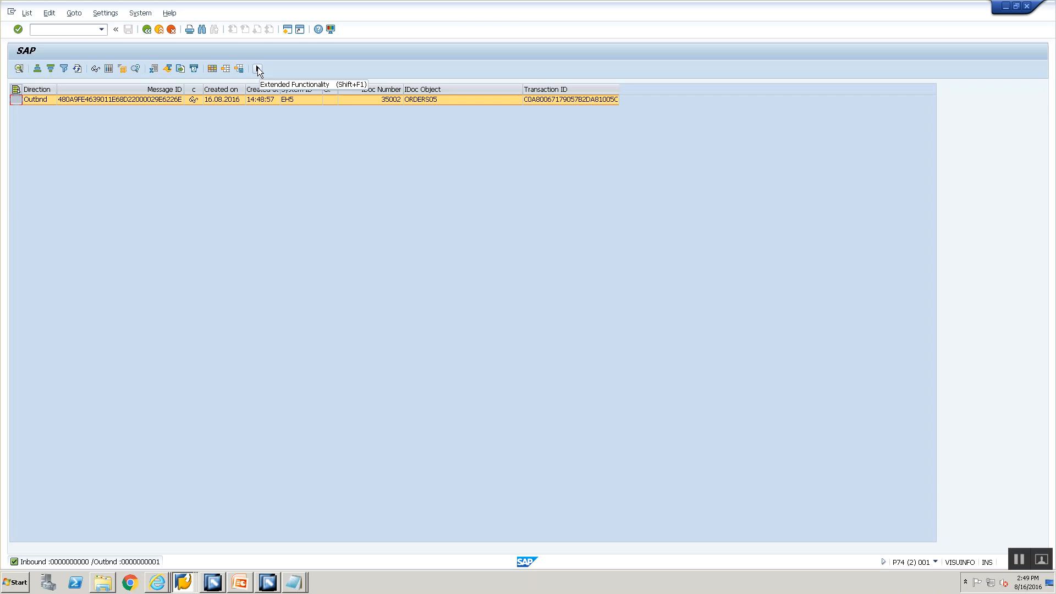
{"action": "left_click", "coordinate": [258, 69]}
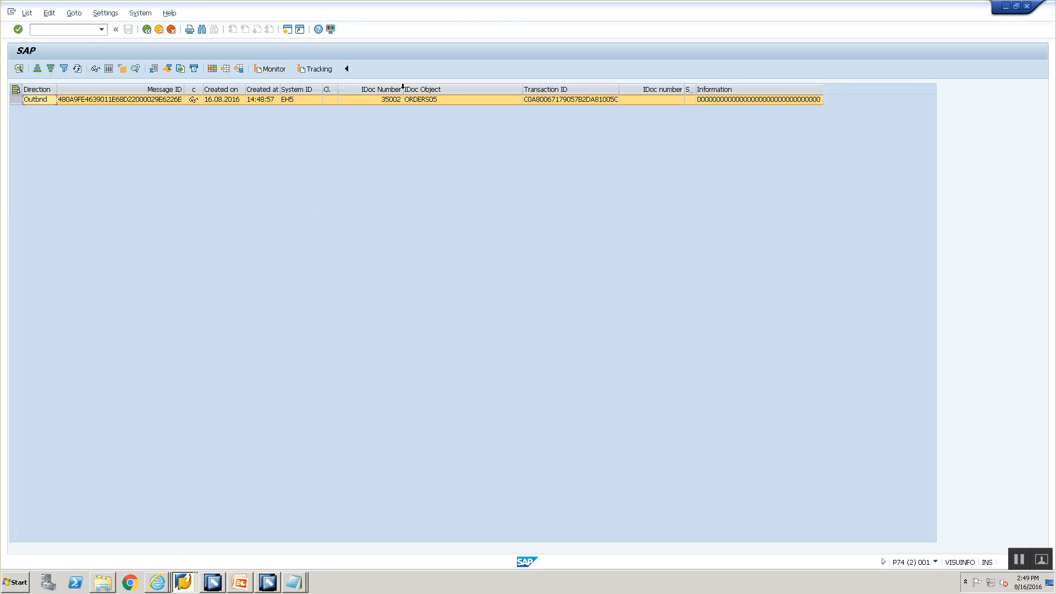
{"action": "left_click", "coordinate": [305, 71]}
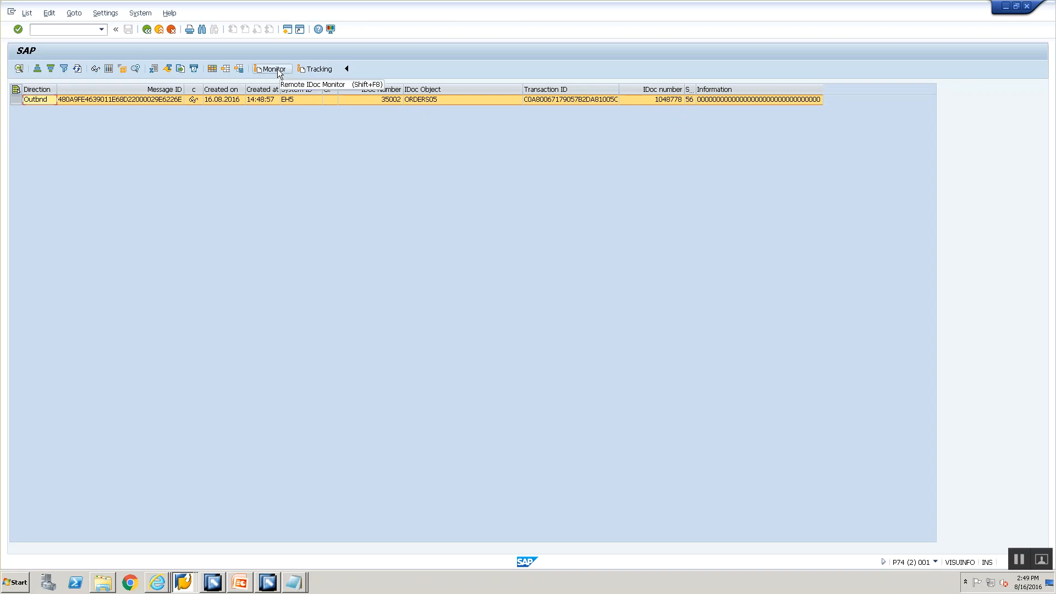
{"action": "left_click", "coordinate": [278, 69]}
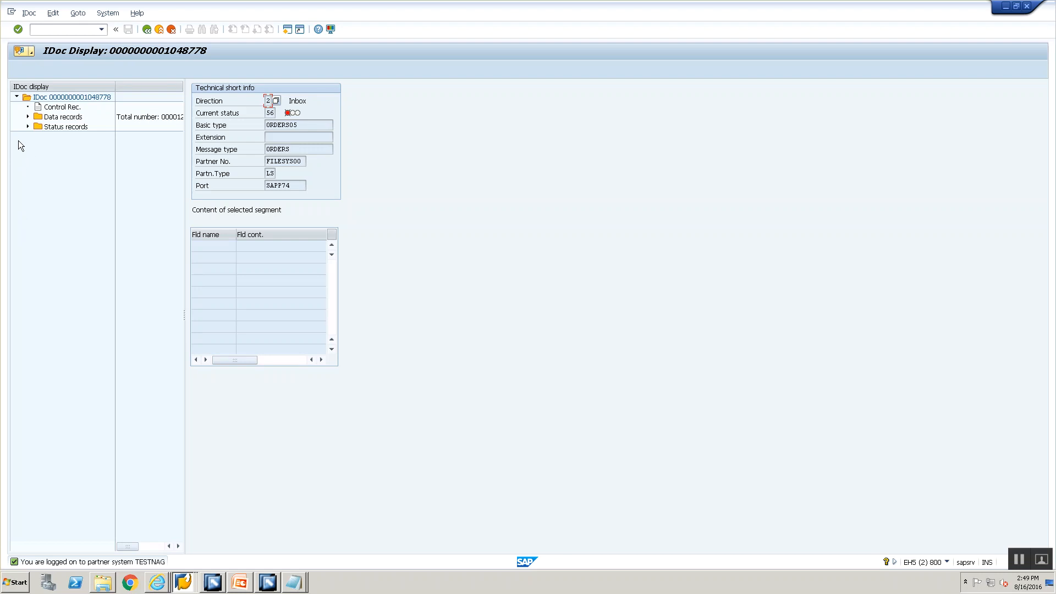
{"action": "left_click", "coordinate": [27, 117]}
{"action": "left_click", "coordinate": [54, 128]}
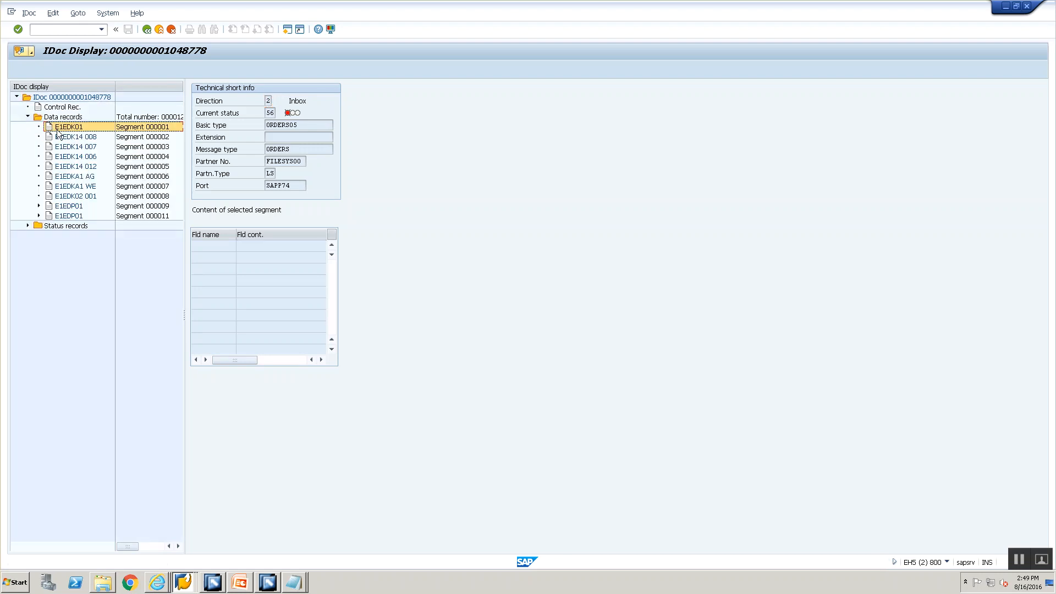
{"action": "left_click", "coordinate": [147, 29]}
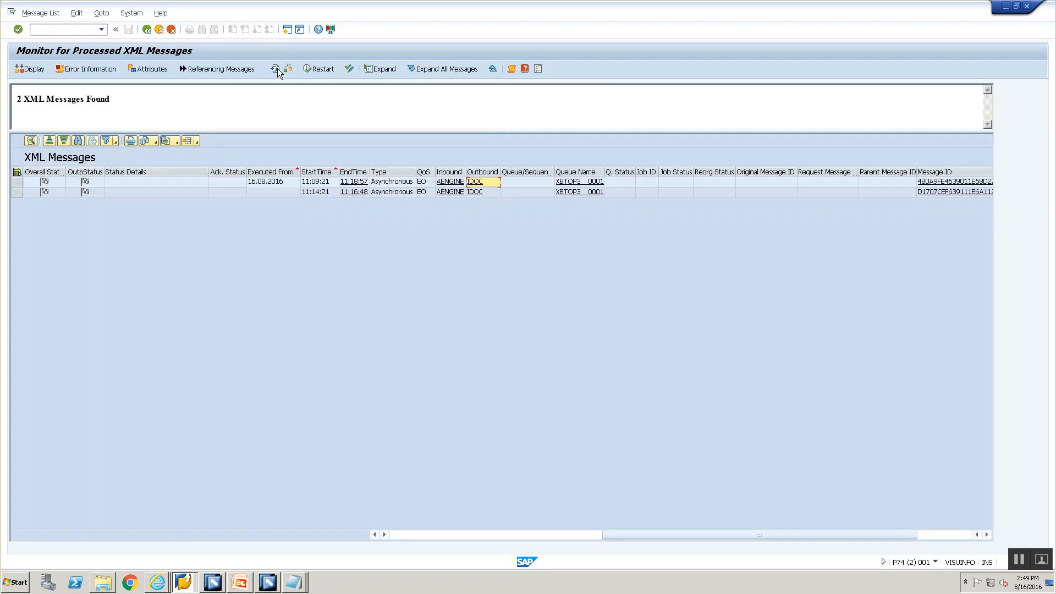
Step: Upload File2IDoc.xml to the server training folder from the Upload File dialog
{"action": "left_click", "coordinate": [183, 583]}
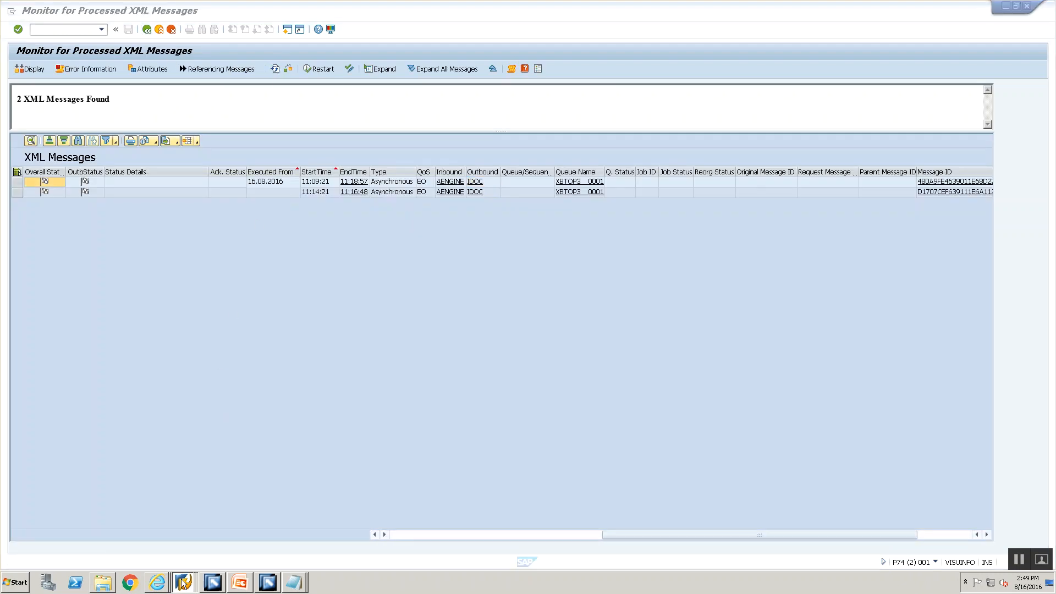
{"action": "left_click", "coordinate": [181, 528]}
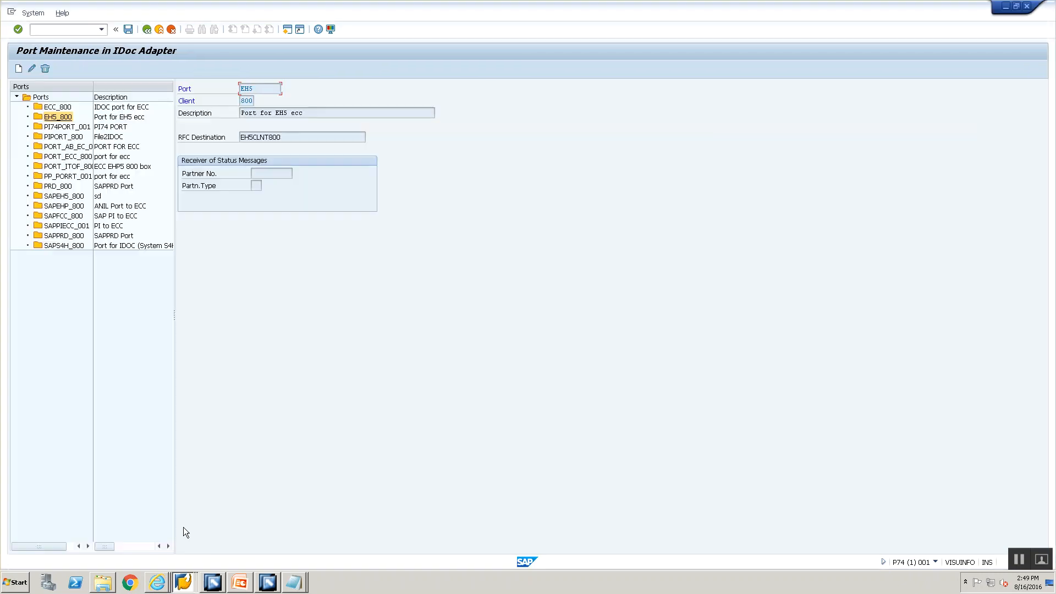
{"action": "left_click", "coordinate": [183, 583]}
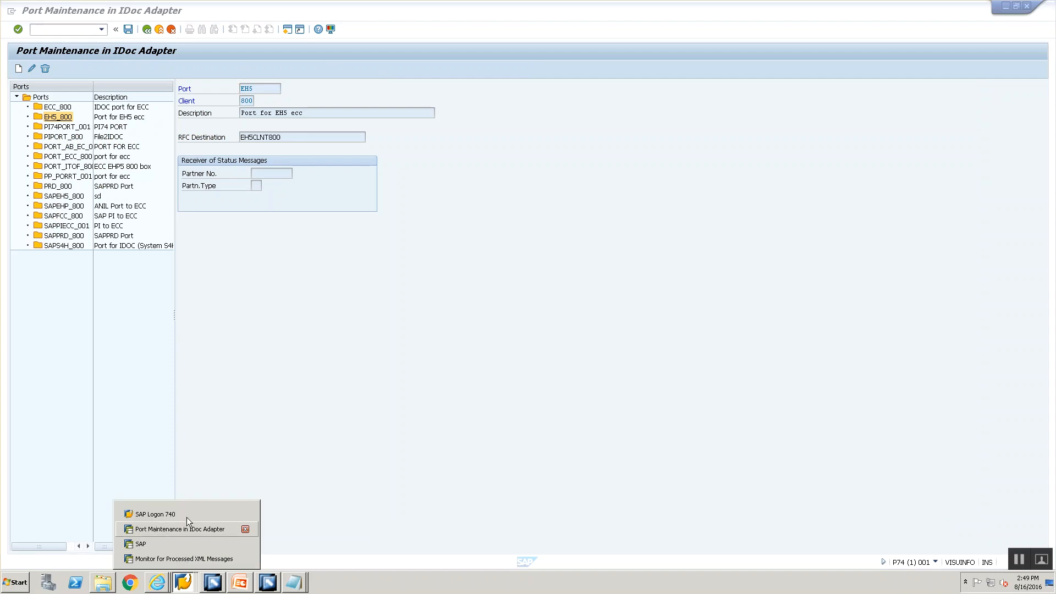
{"action": "left_click", "coordinate": [186, 529]}
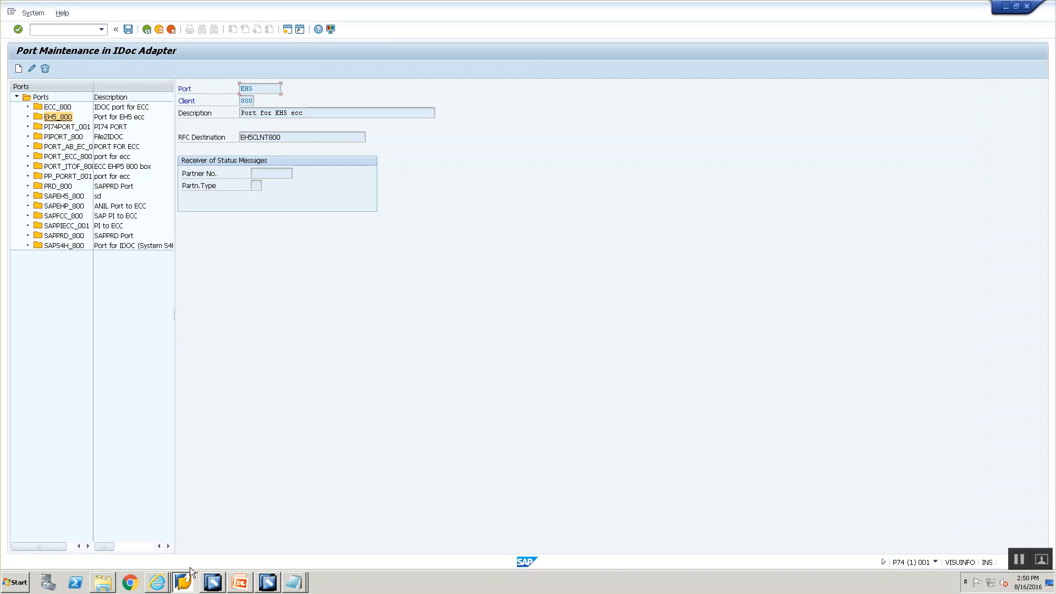
{"action": "left_click", "coordinate": [183, 583]}
{"action": "left_click", "coordinate": [170, 545]}
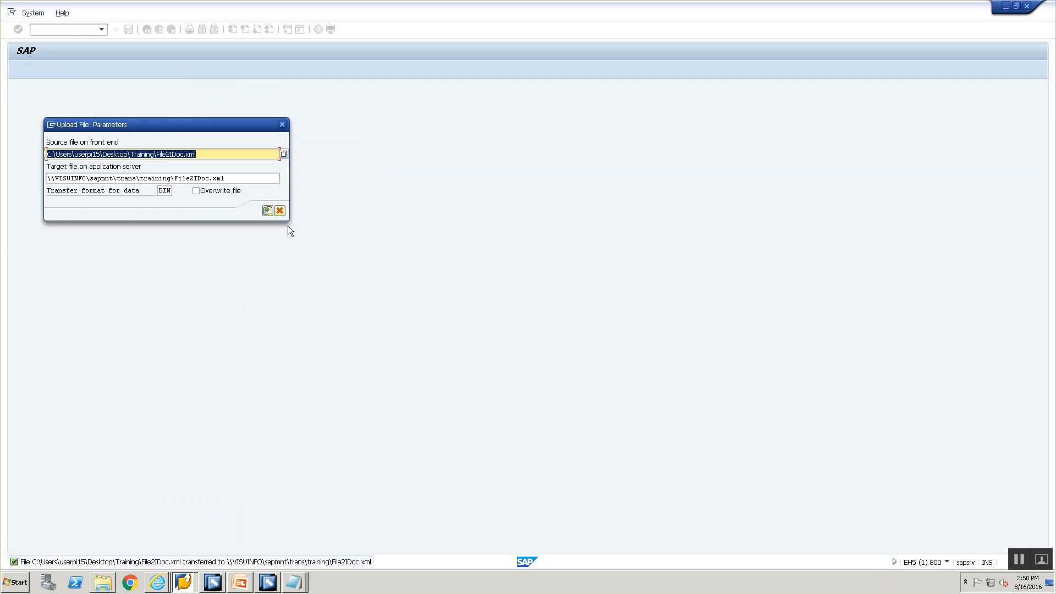
{"action": "left_click", "coordinate": [268, 211]}
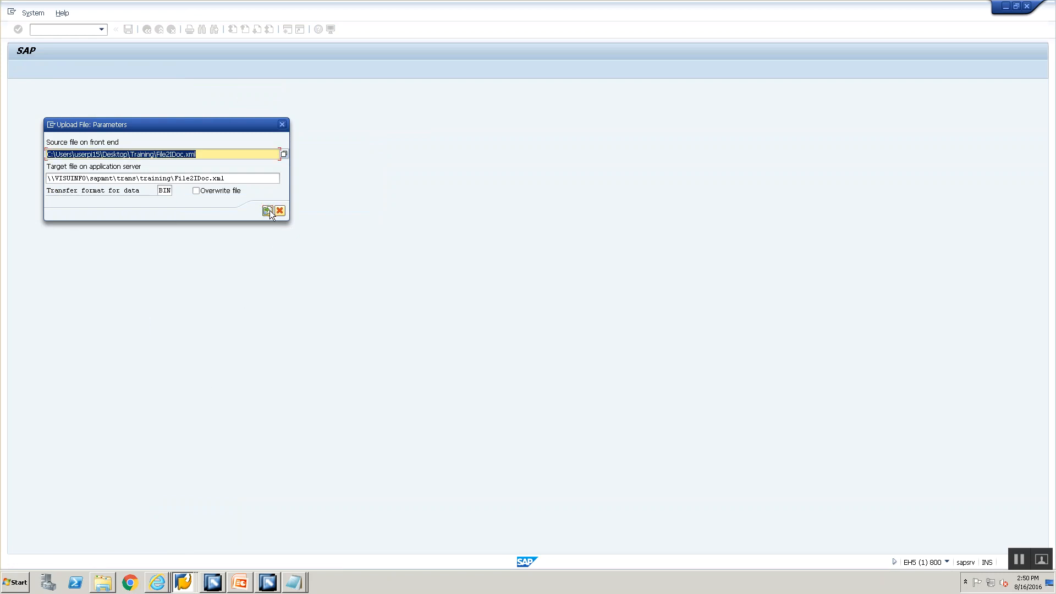
Step: In AL11, refresh DIR_TRANS/training until File2IDoc.xml disappears, then return to the message monitor
{"action": "key", "text": "alt+Tab"}
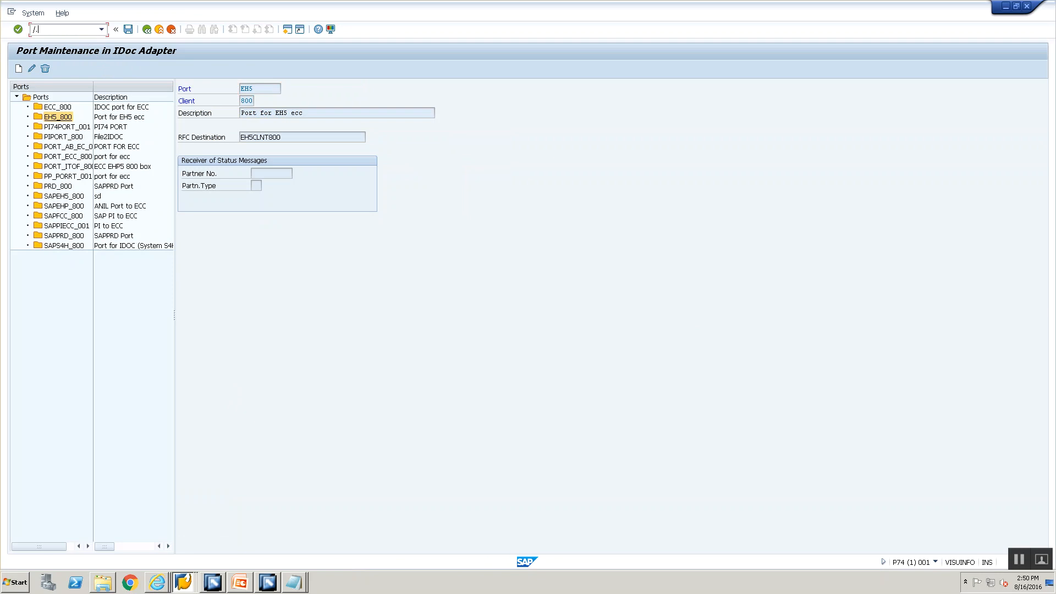
{"action": "key", "text": "BackSpace"}
{"action": "key", "text": "BackSpace"}
{"action": "key", "text": "BackSpace"}
{"action": "type", "text": "al11"}
{"action": "key", "text": "Return"}
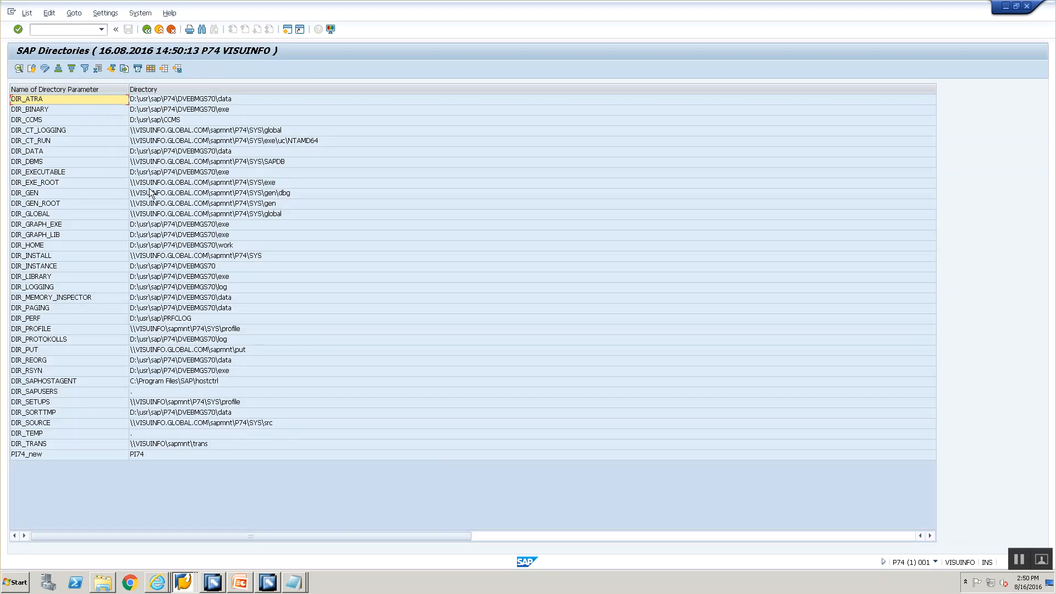
{"action": "double_click", "coordinate": [186, 446]}
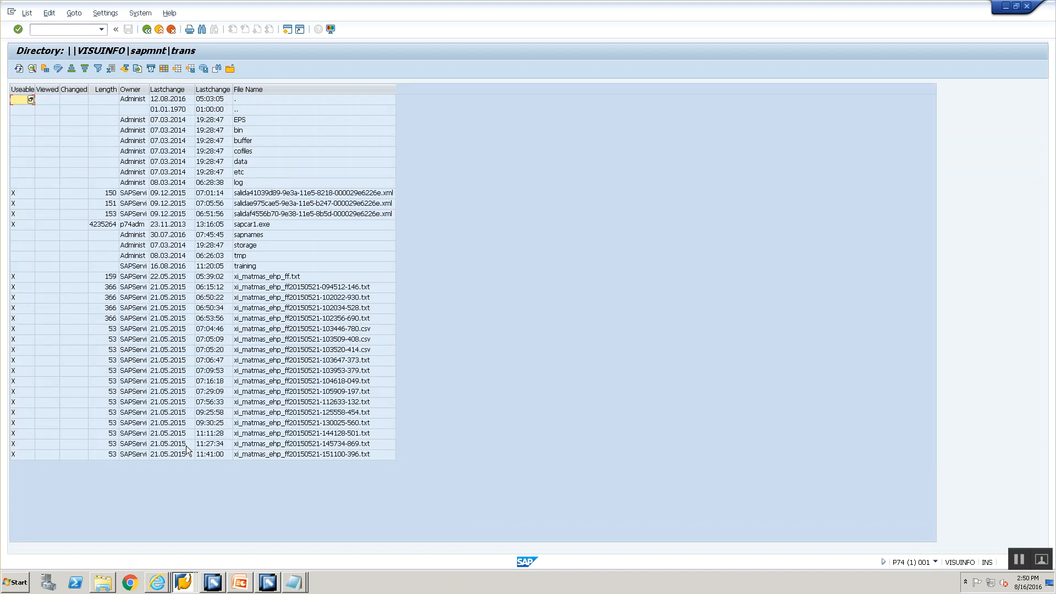
{"action": "double_click", "coordinate": [310, 264]}
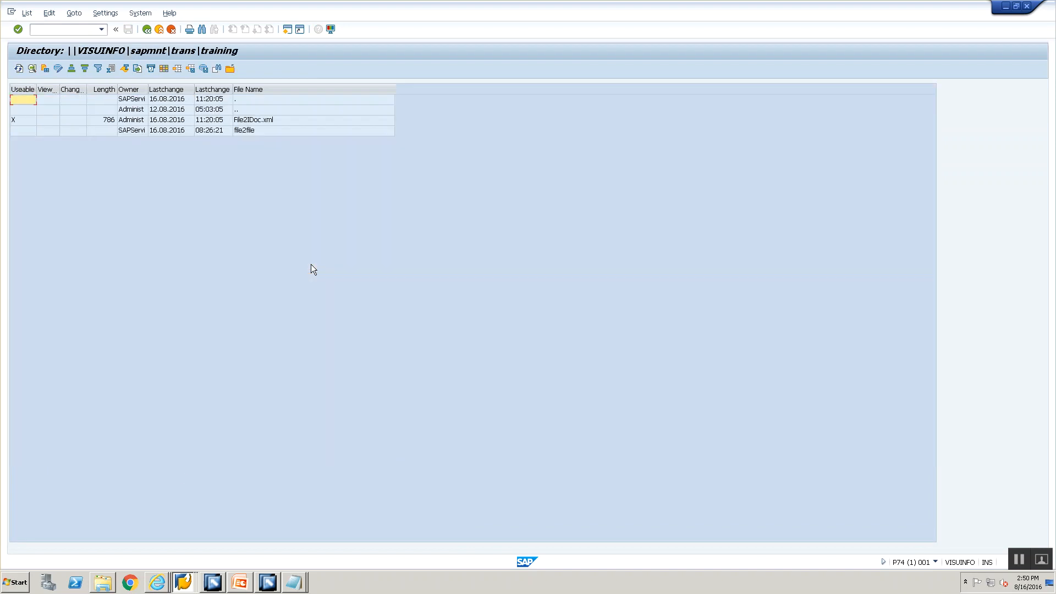
{"action": "left_click", "coordinate": [18, 68]}
{"action": "left_click", "coordinate": [19, 70]}
{"action": "left_click", "coordinate": [19, 70]}
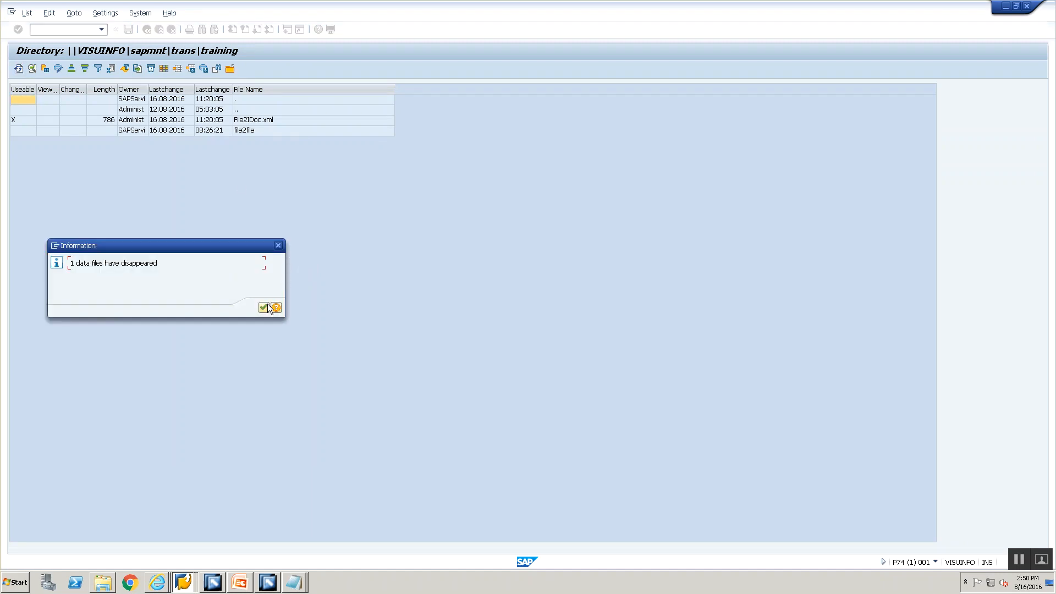
{"action": "left_click", "coordinate": [270, 307]}
{"action": "left_click", "coordinate": [183, 582]}
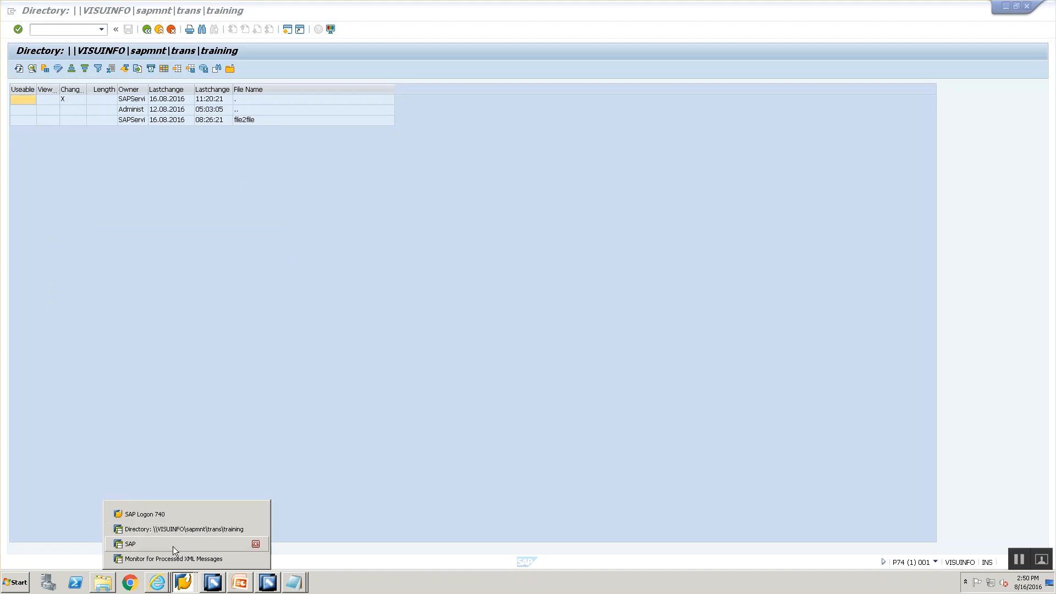
{"action": "left_click", "coordinate": [174, 559]}
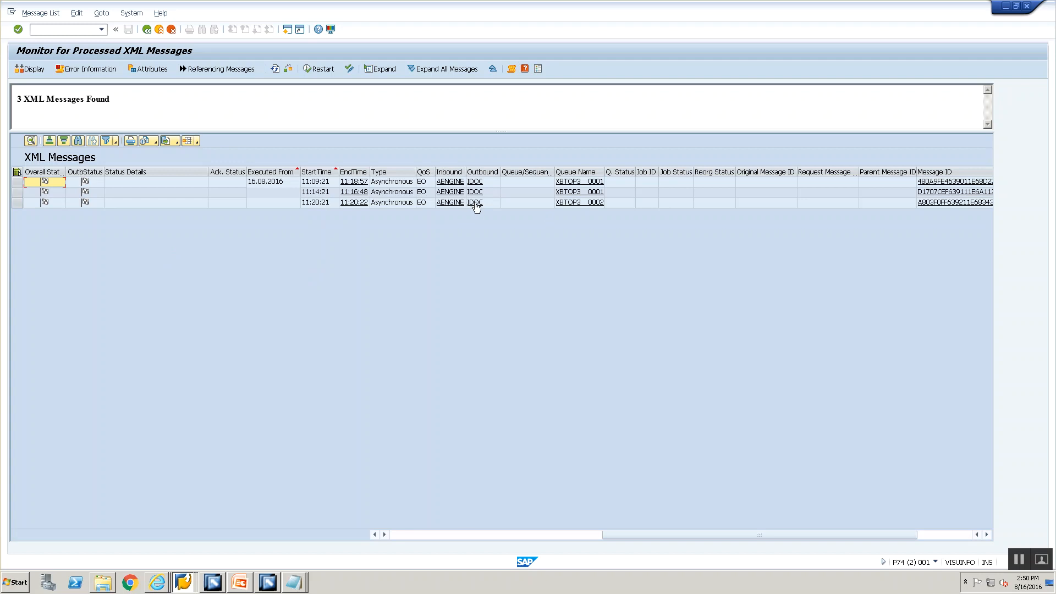
Step: Trace the third message's IDoc 35003 to ECC IDoc 1048779 with status 56, then return to the monitor
{"action": "left_click", "coordinate": [435, 534]}
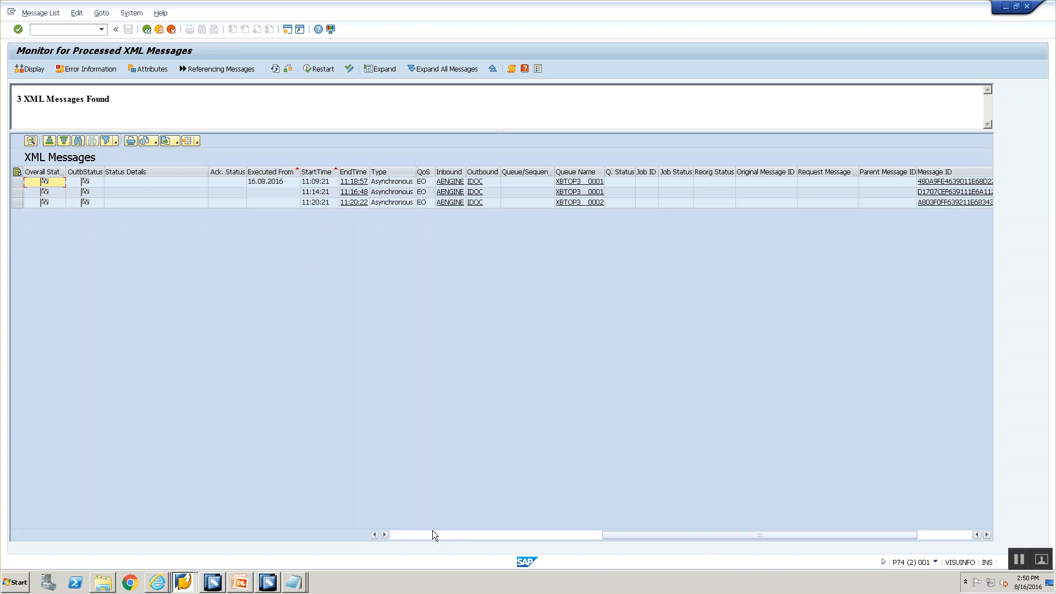
{"action": "left_click", "coordinate": [771, 535]}
{"action": "left_click", "coordinate": [476, 203]}
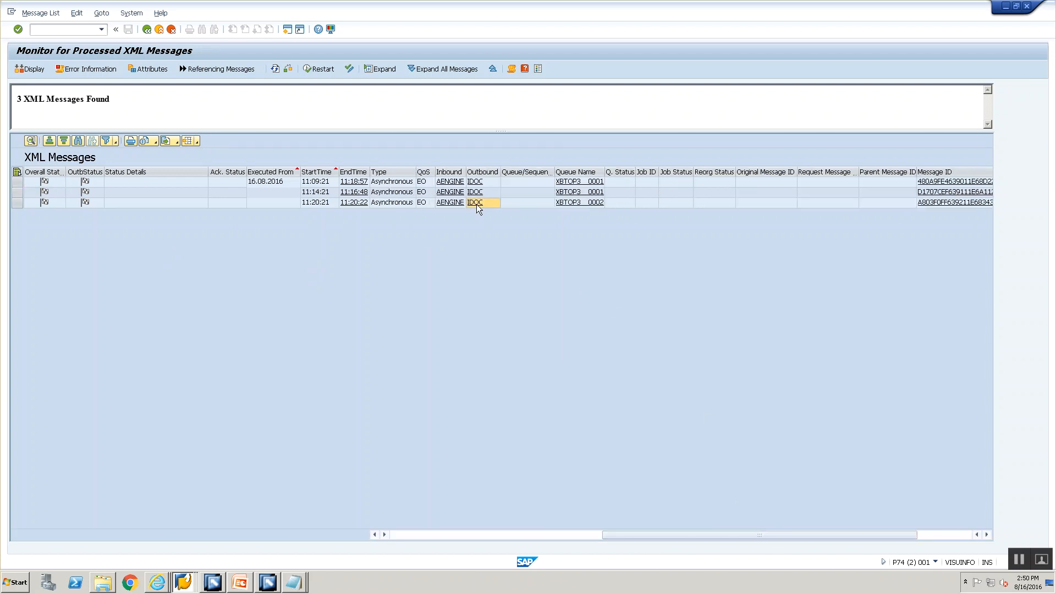
{"action": "left_click", "coordinate": [35, 99]}
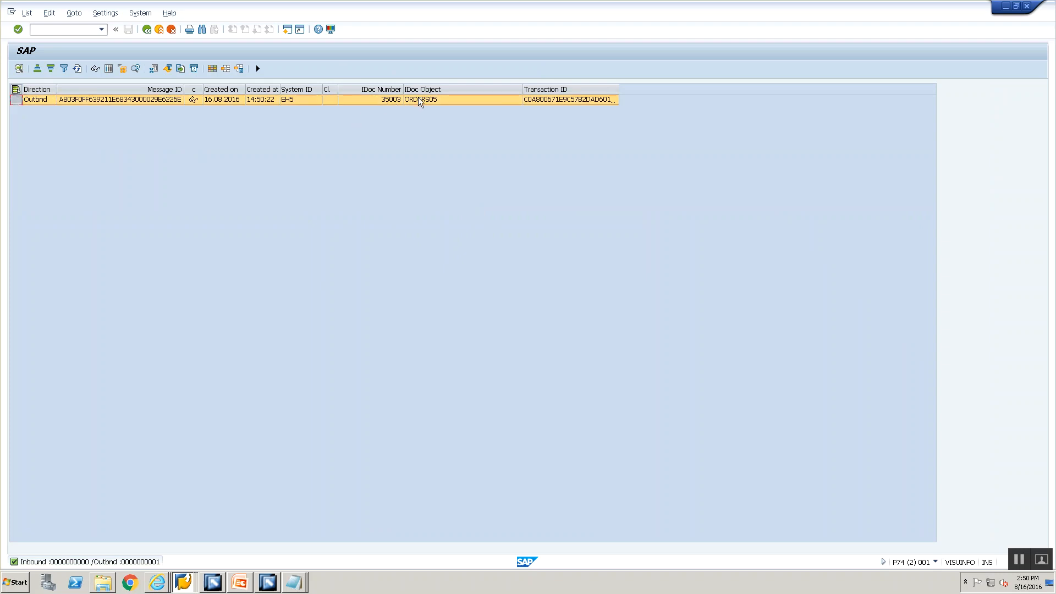
{"action": "left_click", "coordinate": [258, 68]}
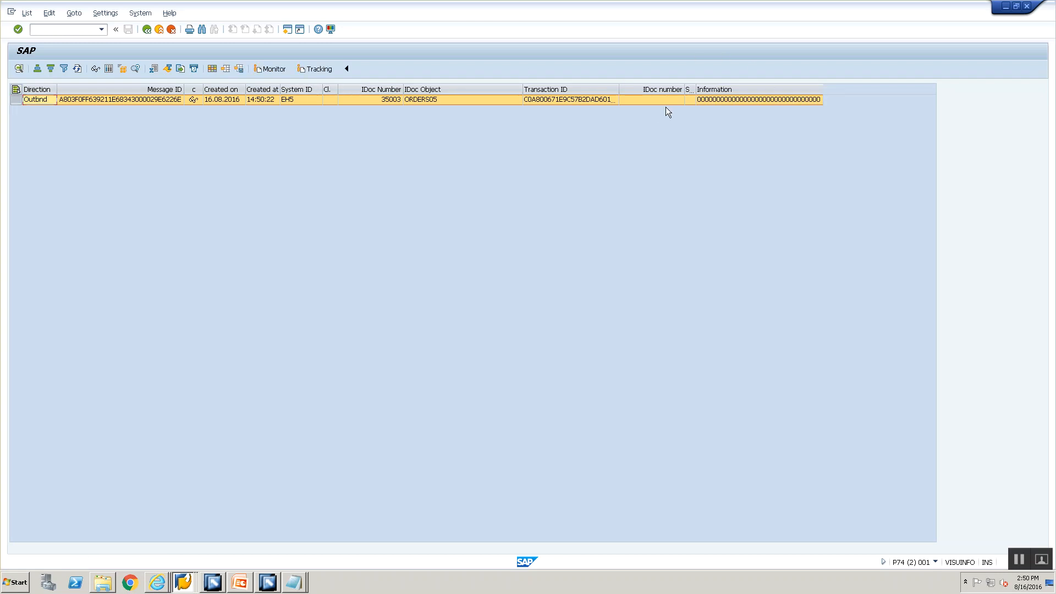
{"action": "left_click", "coordinate": [317, 69]}
{"action": "left_click", "coordinate": [269, 69]}
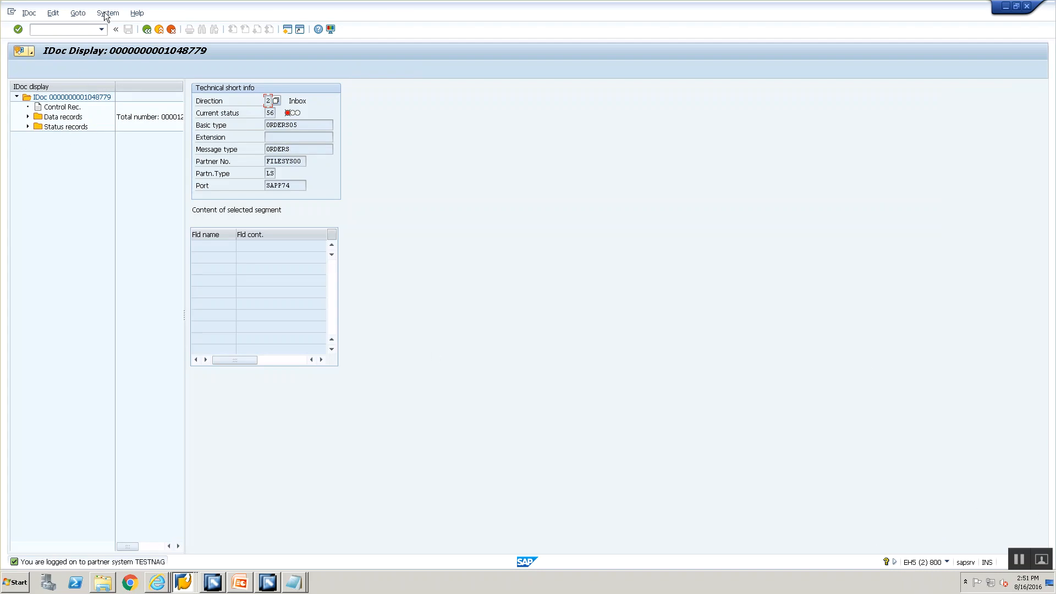
{"action": "left_click", "coordinate": [147, 29]}
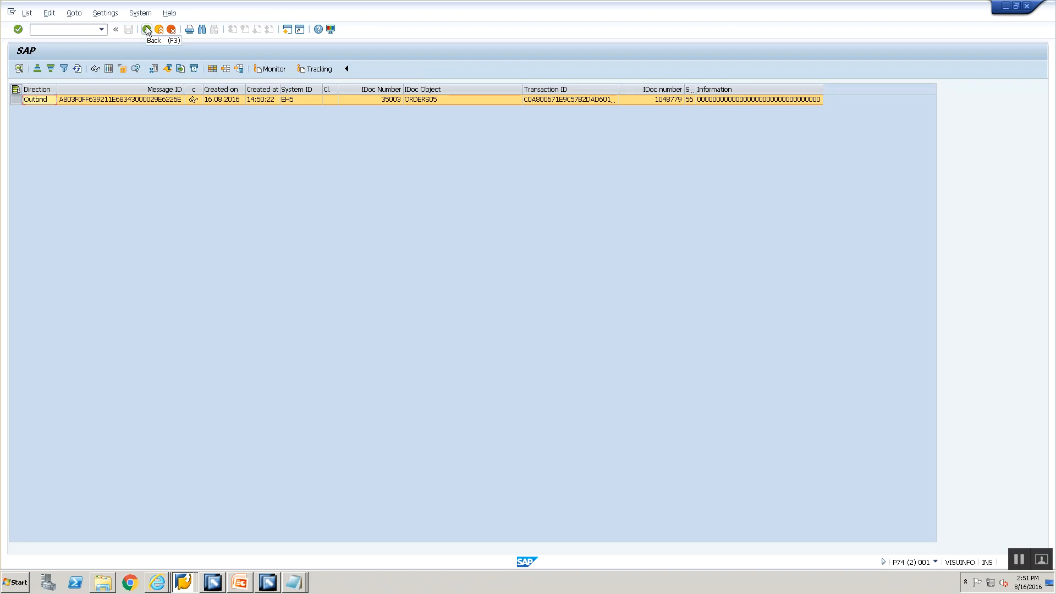
{"action": "left_click", "coordinate": [147, 30]}
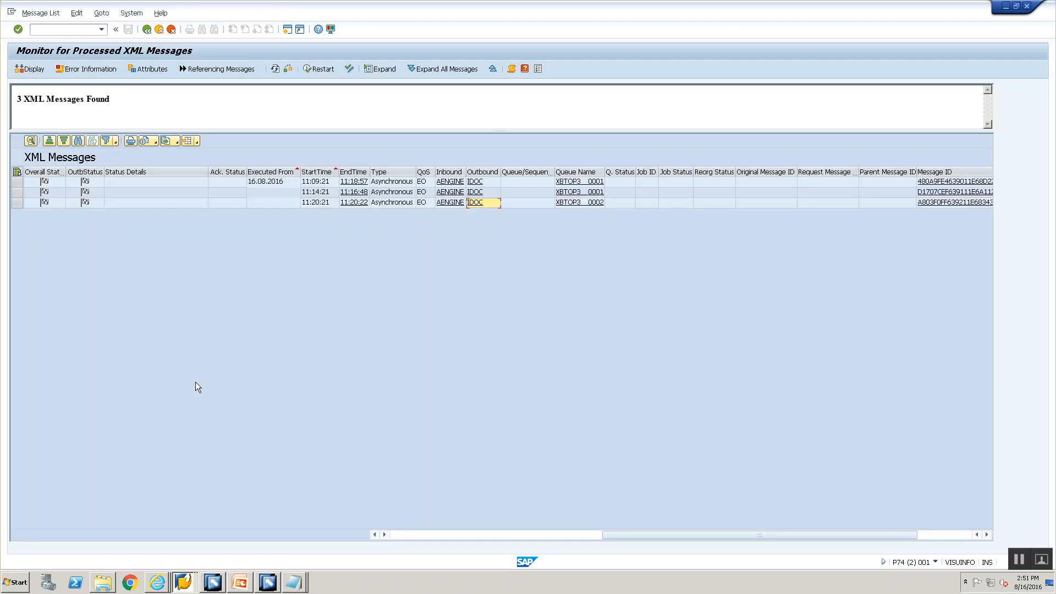
{"action": "left_click", "coordinate": [240, 583]}
Step: Advance past the Mapping Rules slide to File 2 Idoc Steps, then return to Enterprise Services Builder
{"action": "left_click", "coordinate": [36, 282]}
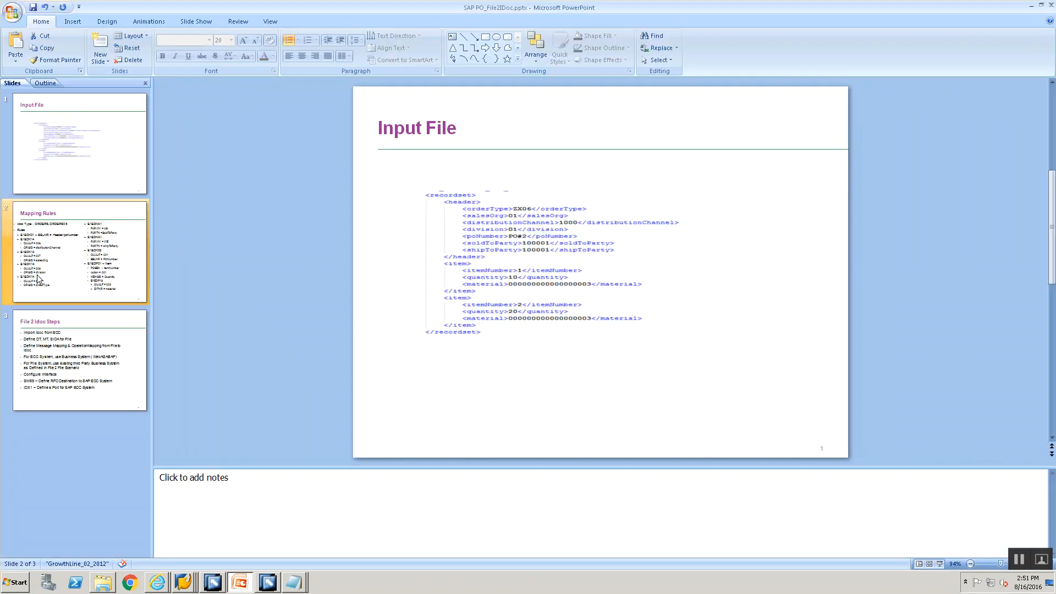
{"action": "left_click", "coordinate": [57, 373]}
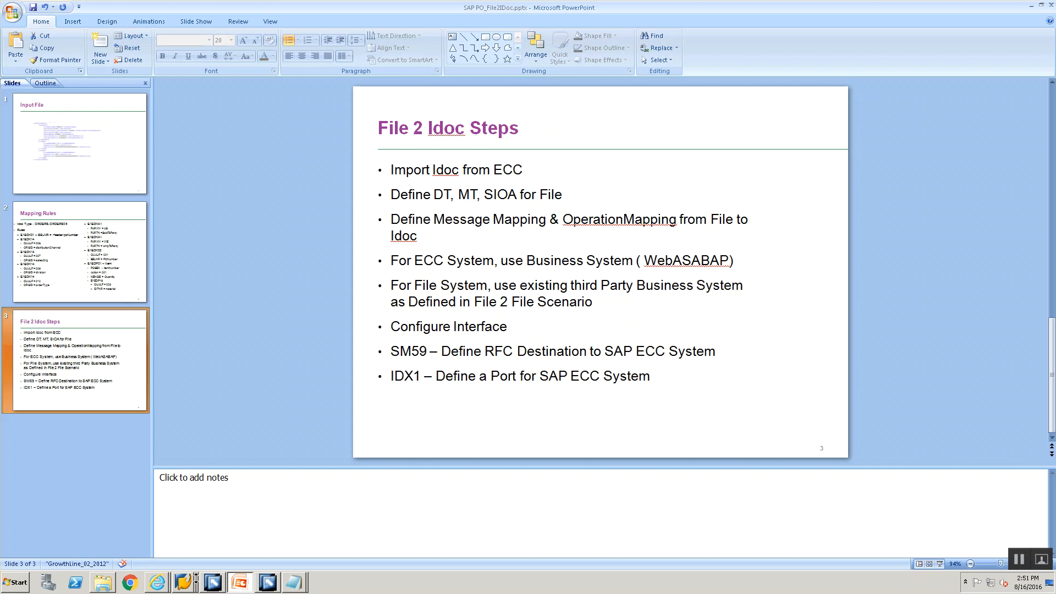
{"action": "left_click", "coordinate": [266, 579]}
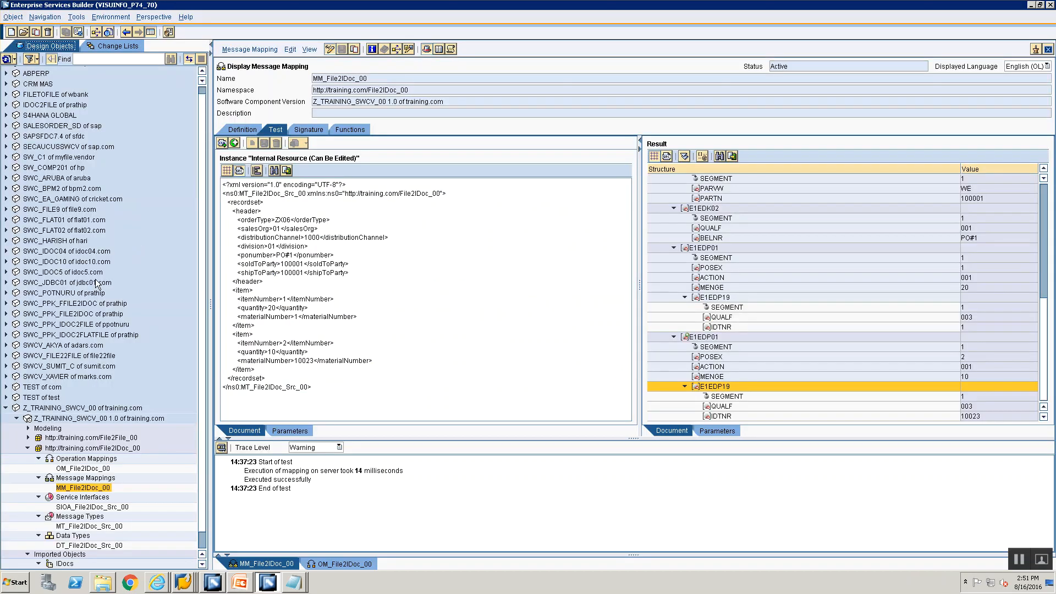
Step: Show Z_TRAINING_SWCV_00 1.0's imported IDoc objects and its EH5 client 800 import connection
{"action": "double_click", "coordinate": [56, 420]}
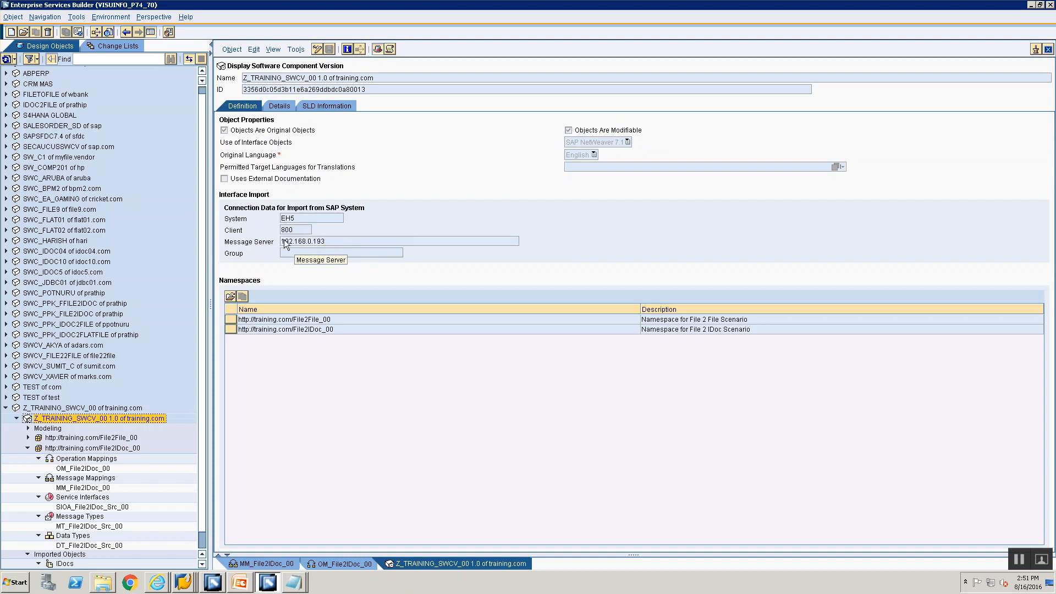
{"action": "scroll", "coordinate": [23, 562], "scroll_direction": "down", "scroll_amount": 1}
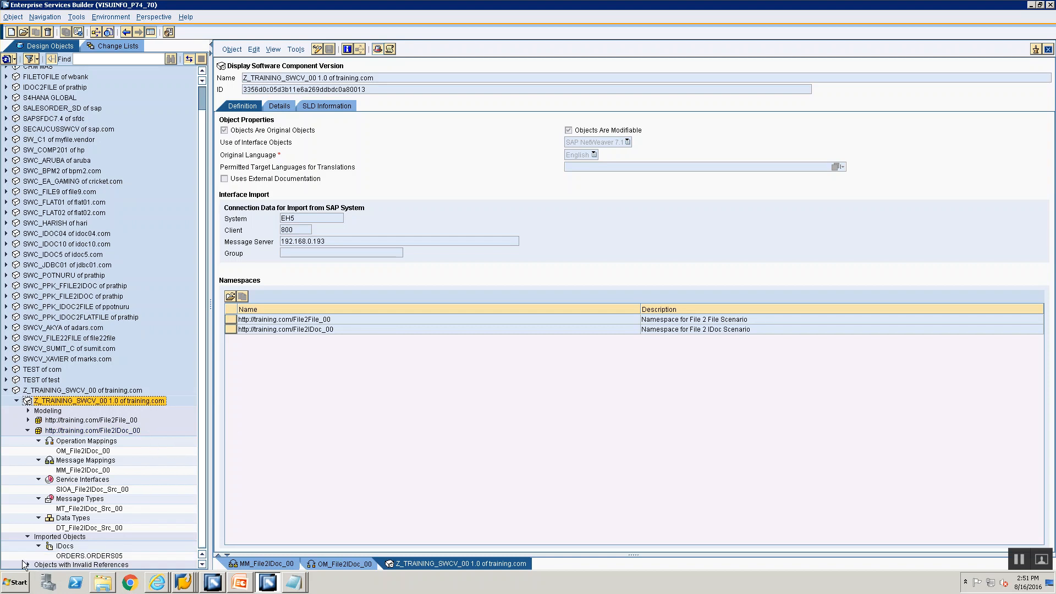
{"action": "left_click", "coordinate": [54, 536]}
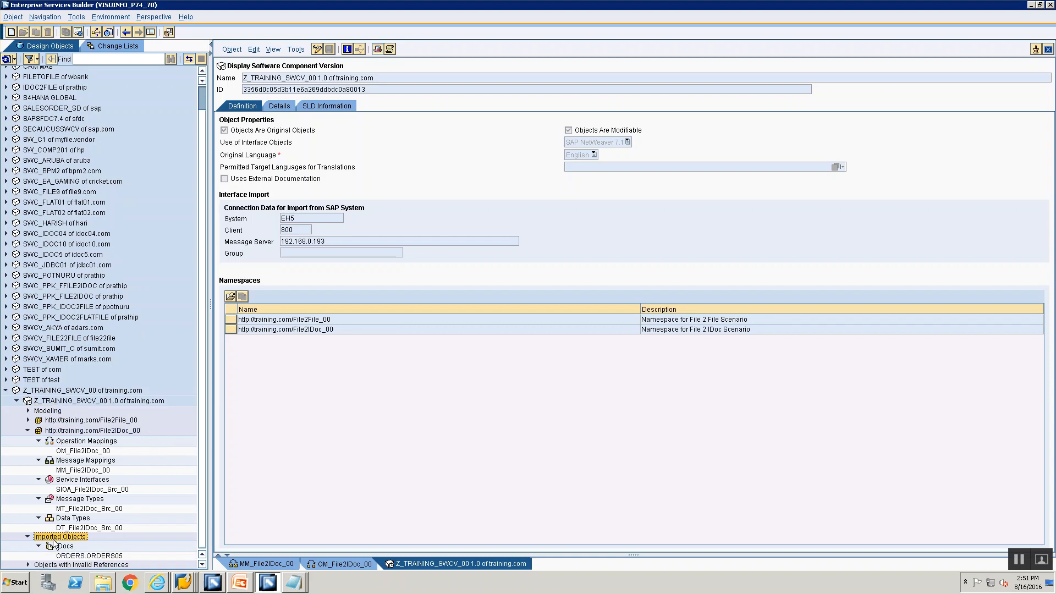
{"action": "key", "text": "alt+Tab"}
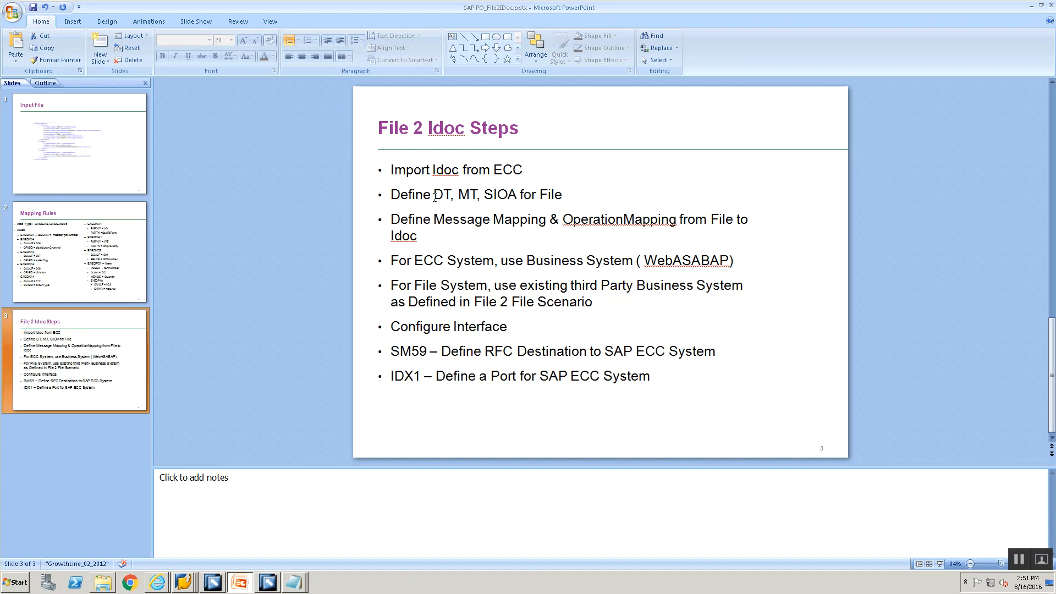
Step: Switch from the File 2 Idoc Steps slide back to the Enterprise Services Builder window
{"action": "key", "text": "alt+Tab"}
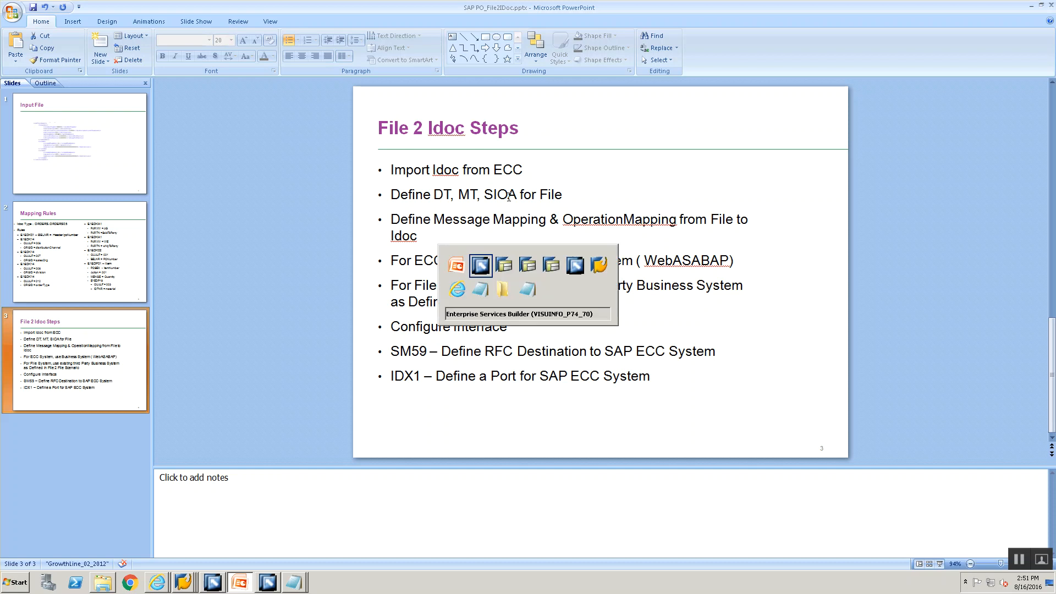
{"action": "key", "text": "alt+Tab"}
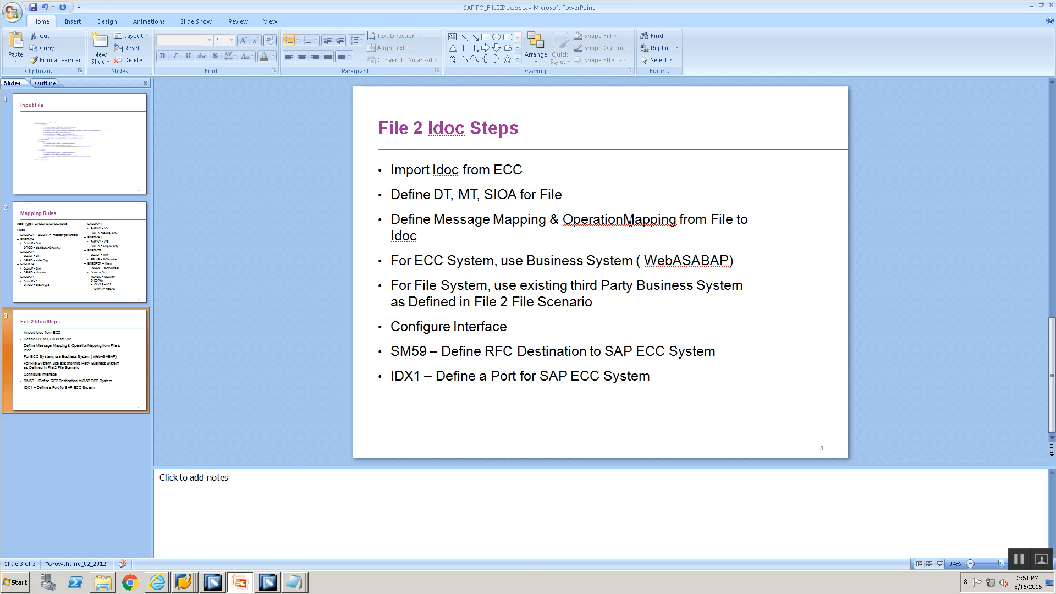
{"action": "key", "text": "alt+Tab"}
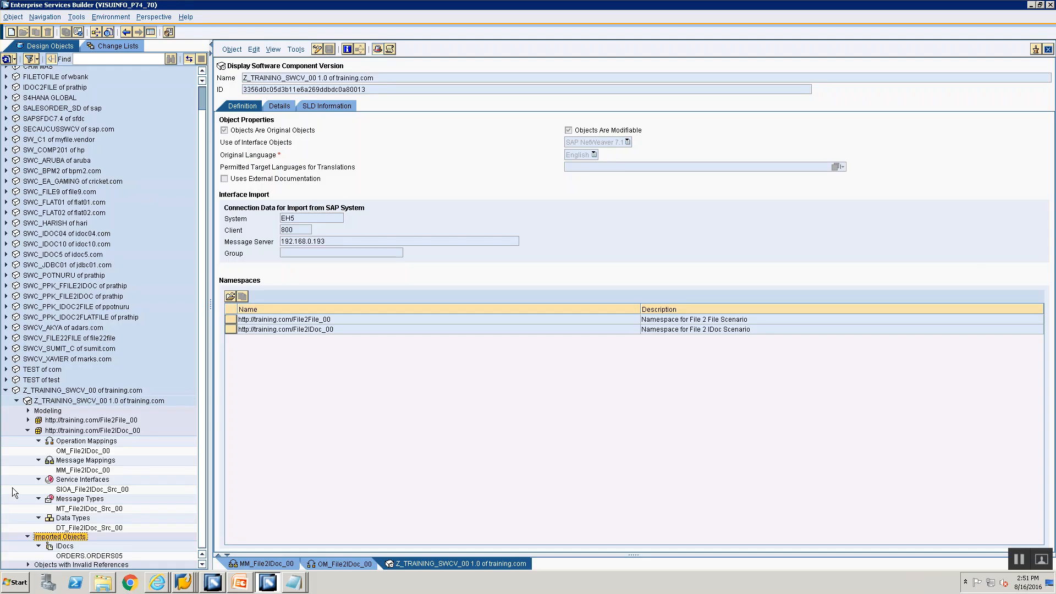
Step: Review MM_File2IDoc_00's definition (materialNumber to IDTNR), then switch to the Integration Builder configuration
{"action": "double_click", "coordinate": [77, 470]}
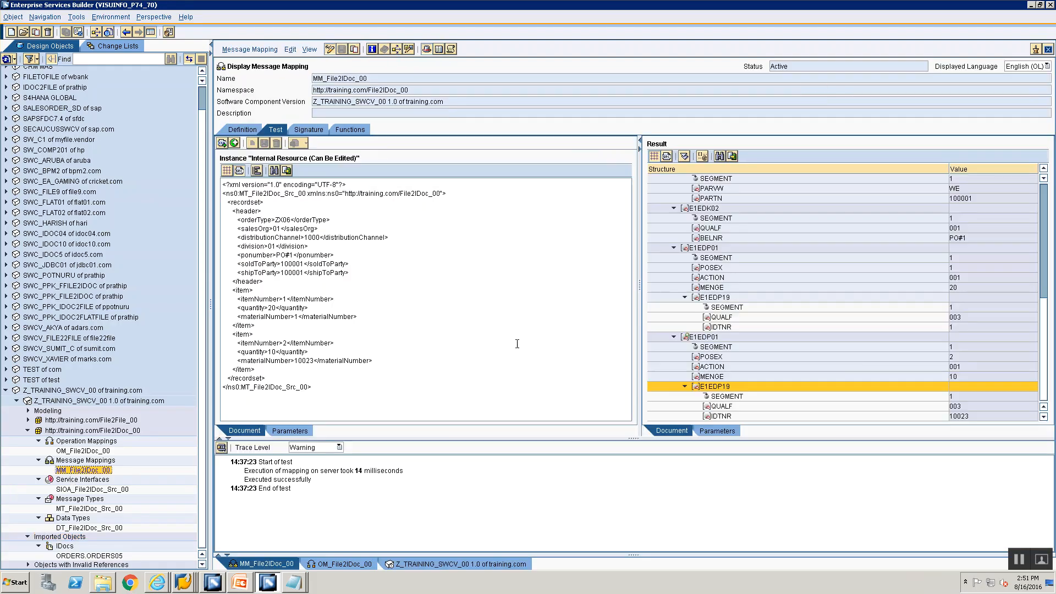
{"action": "left_click", "coordinate": [230, 132]}
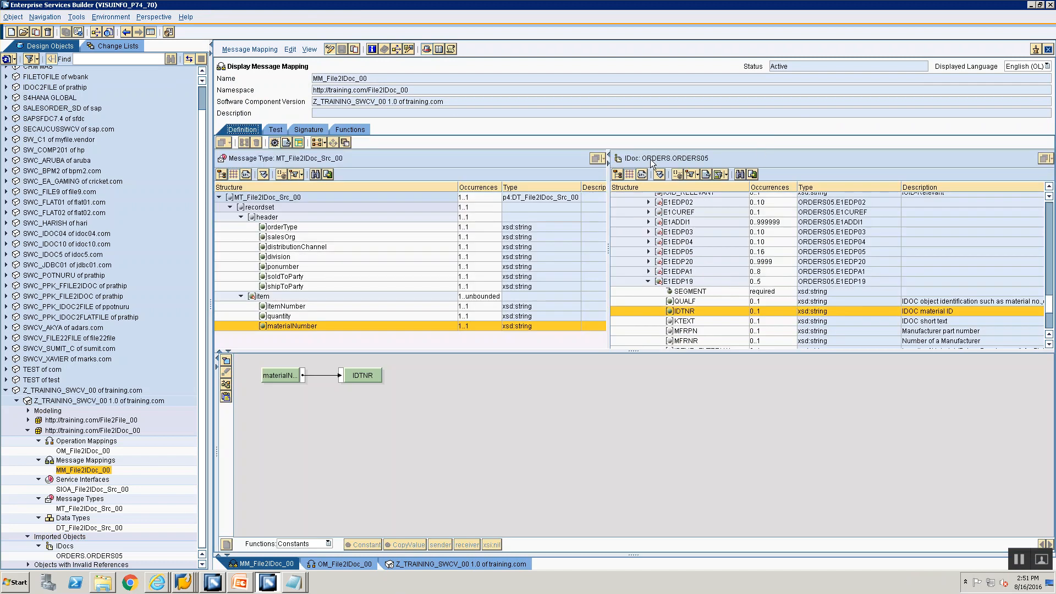
{"action": "mouse_move", "coordinate": [650, 159]}
{"action": "key", "text": "alt+Tab"}
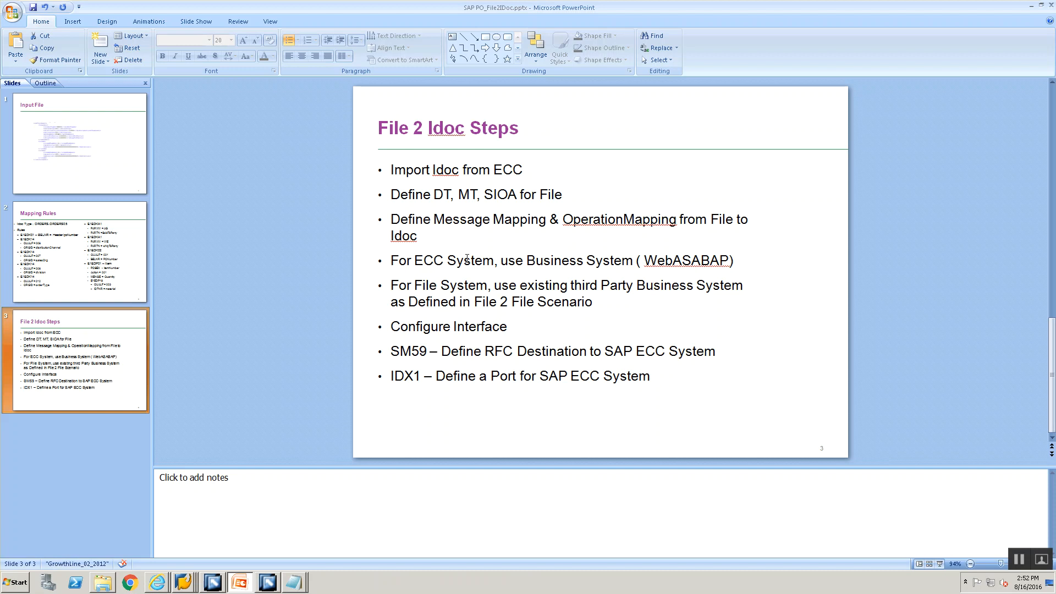
{"action": "key", "text": "alt+Tab"}
{"action": "key", "text": "alt+Tab"}
{"action": "key", "text": "alt+Tab"}
{"action": "key", "text": "alt+Tab"}
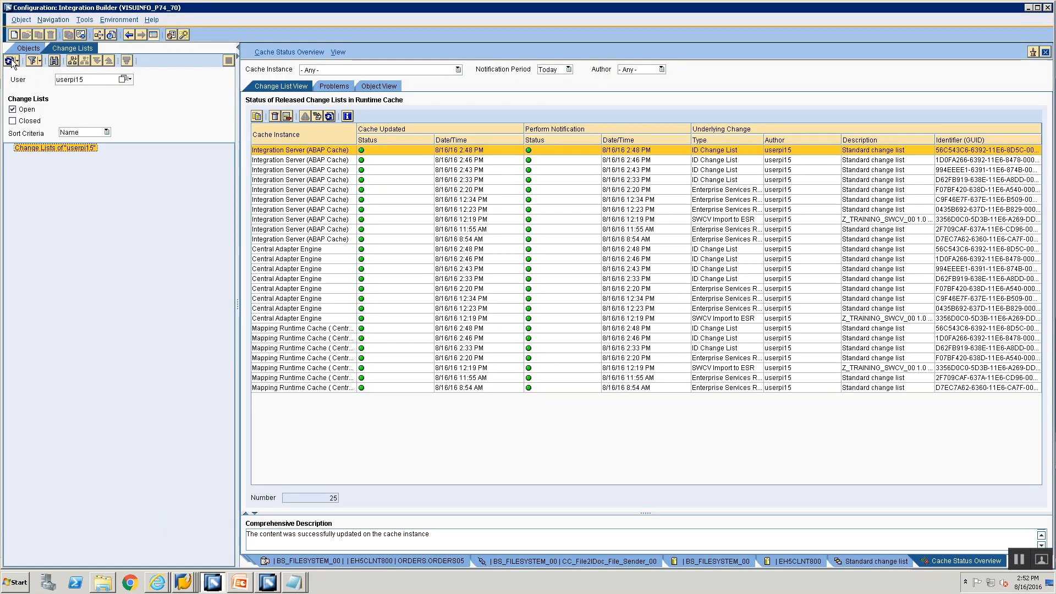
Step: Locate the EH5CLNT800 business system and the IDoc receiver channel in the configuration object tree
{"action": "left_click", "coordinate": [19, 47]}
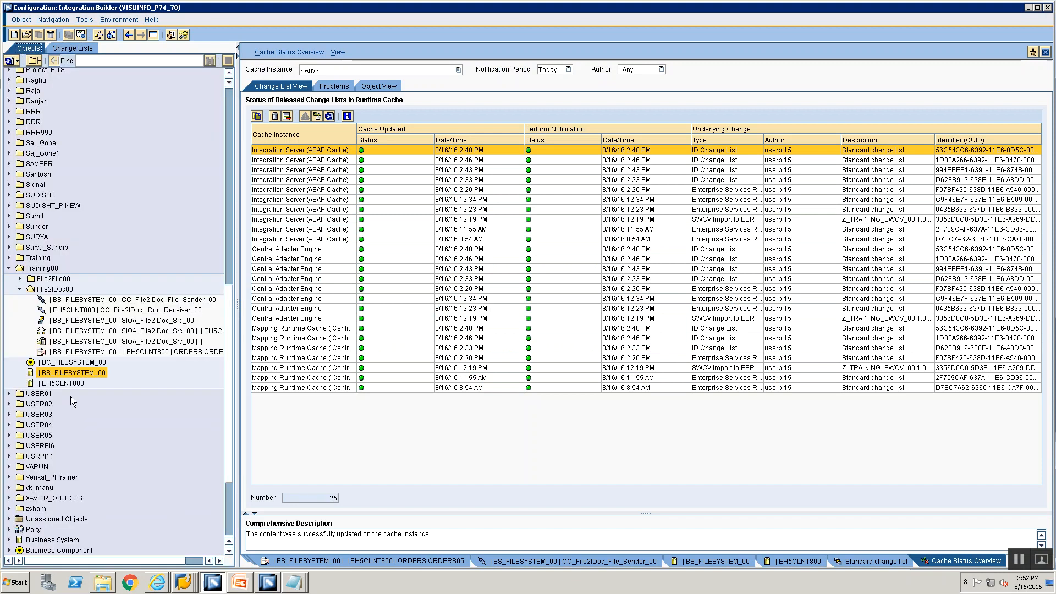
{"action": "left_click", "coordinate": [62, 383]}
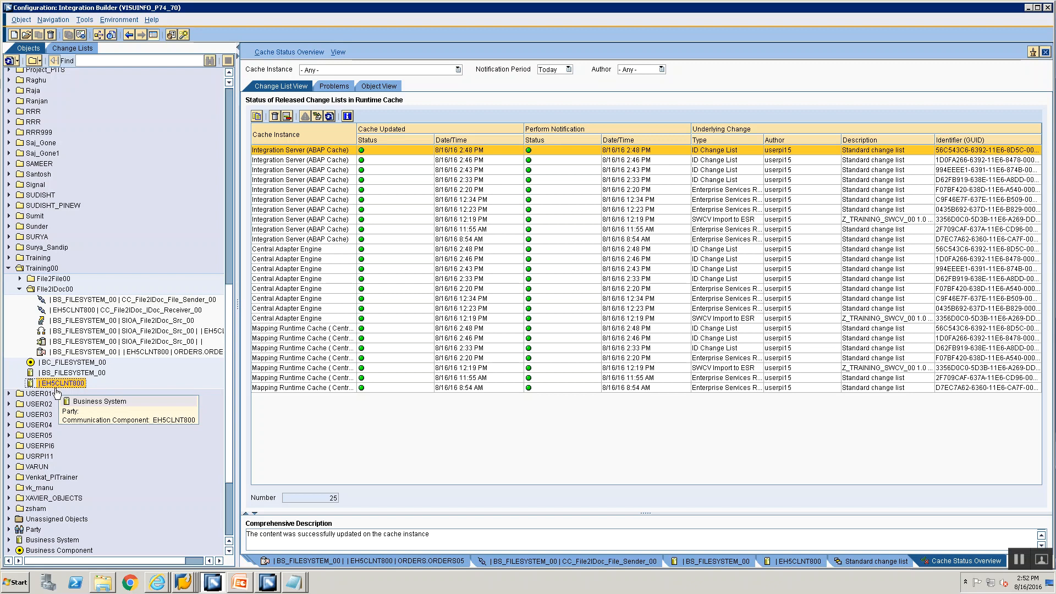
{"action": "key", "text": "alt+Tab"}
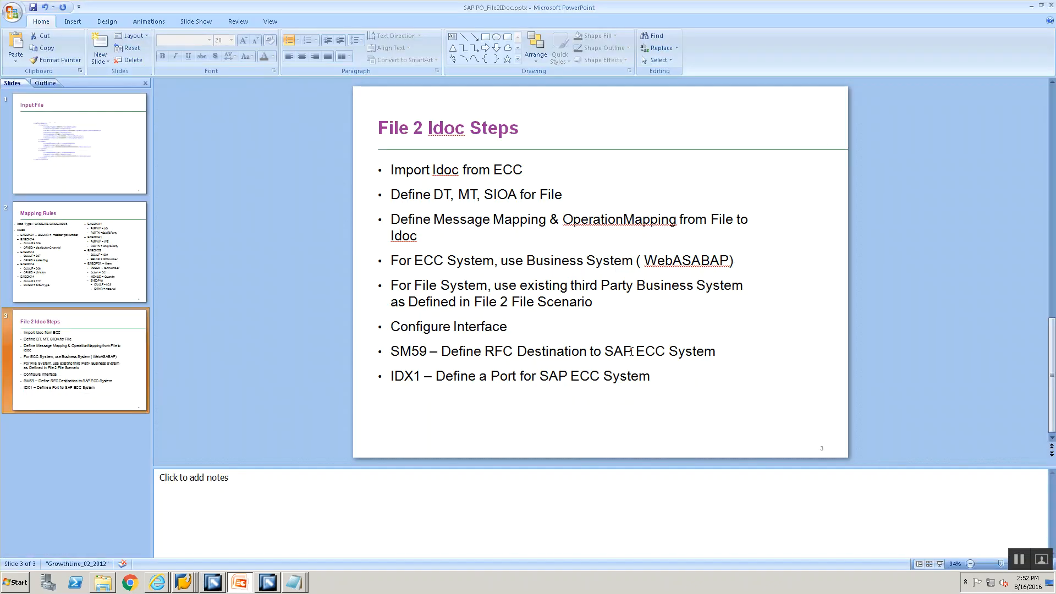
{"action": "key", "text": "alt+Tab"}
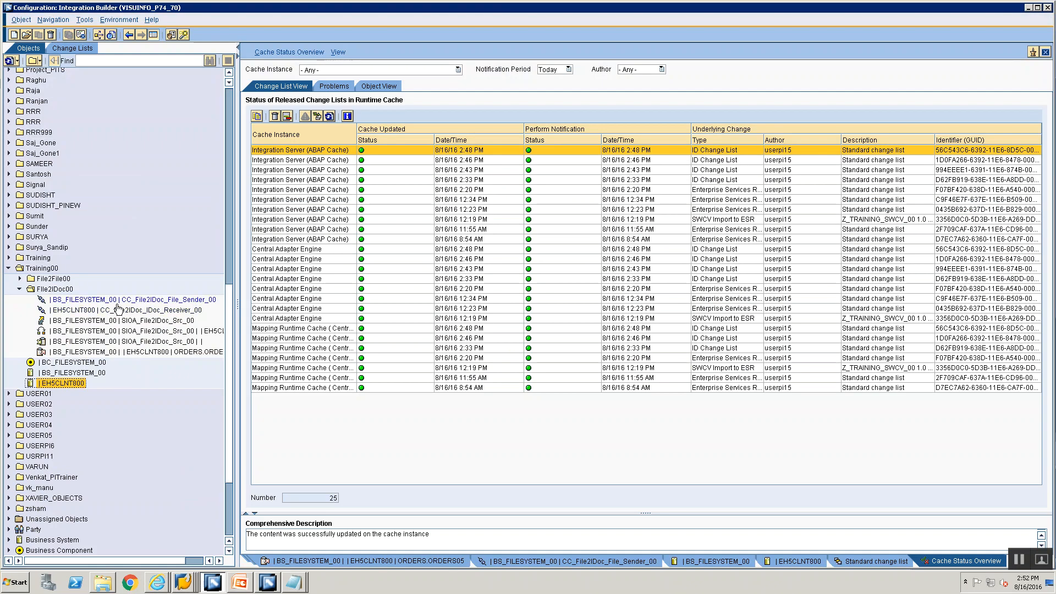
{"action": "left_click", "coordinate": [119, 310]}
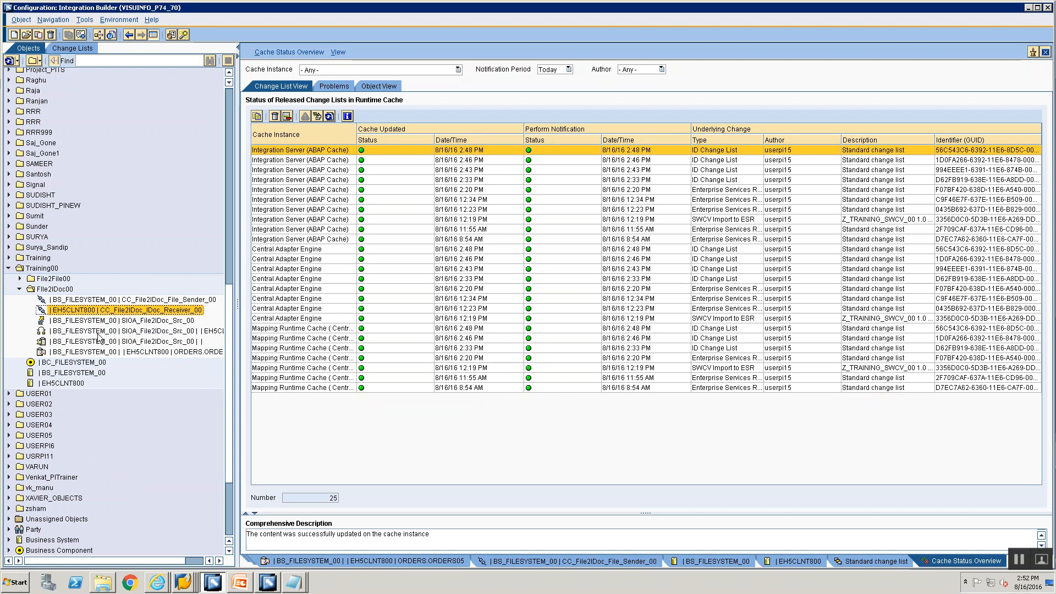
Step: Check BS_FILESYSTEM_00's adapter-specific identifiers show logical system FILESYS00, then close them
{"action": "double_click", "coordinate": [74, 374]}
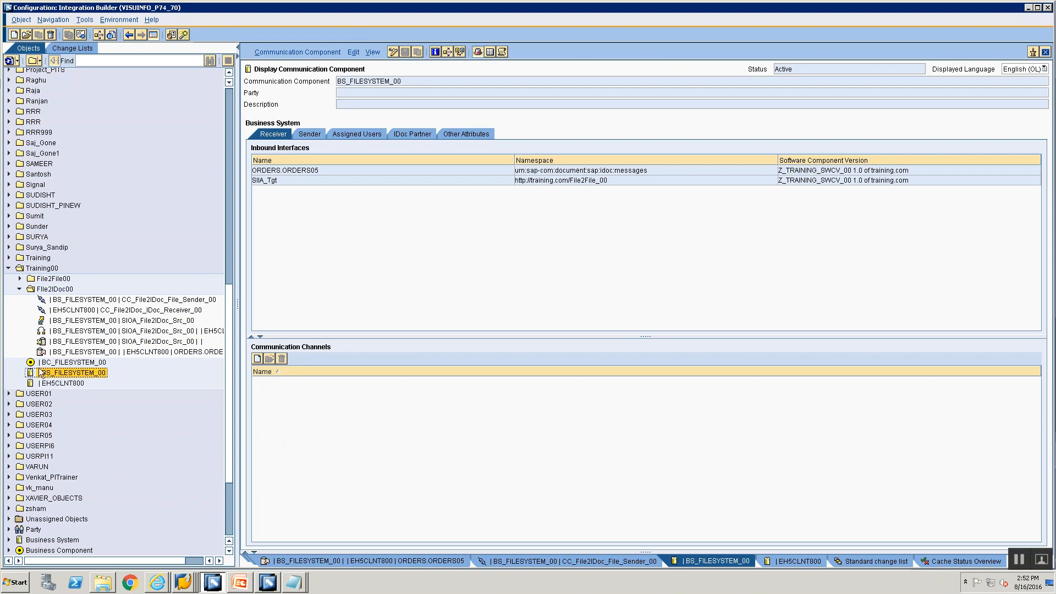
{"action": "left_click", "coordinate": [290, 52]}
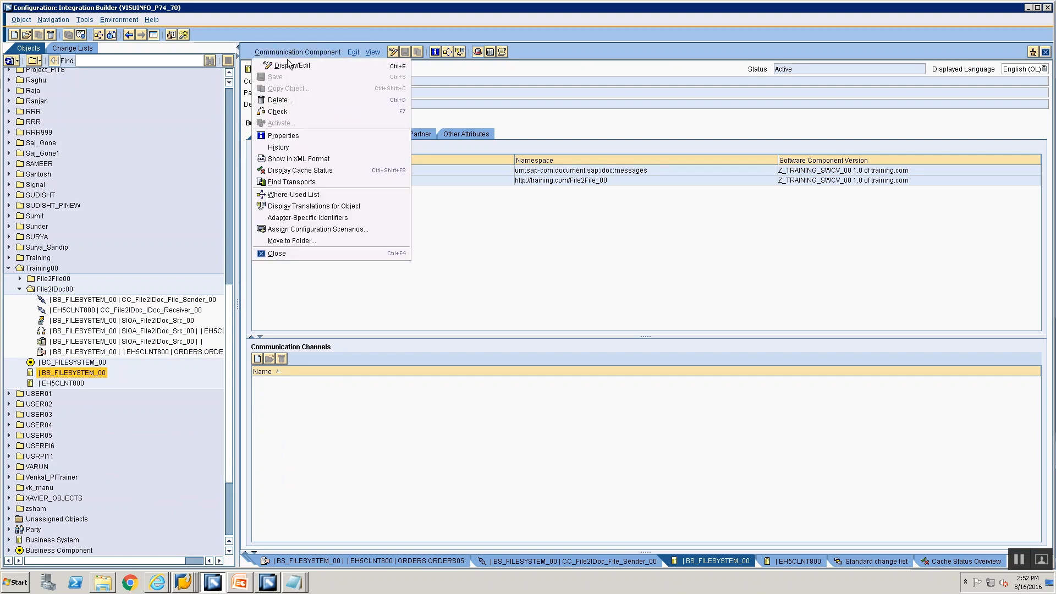
{"action": "left_click", "coordinate": [281, 219]}
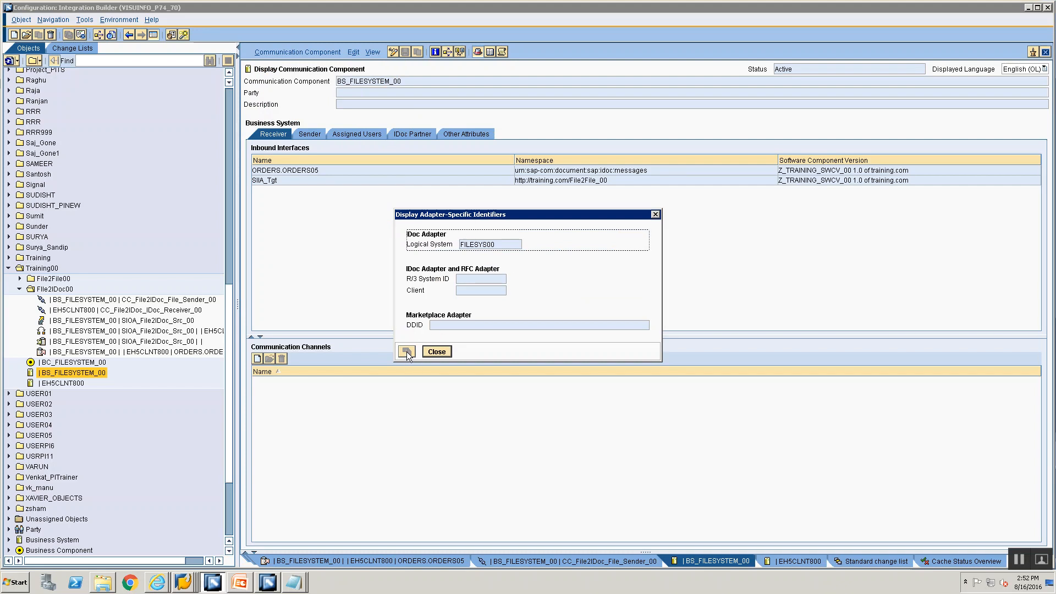
{"action": "left_click", "coordinate": [435, 354]}
{"action": "key", "text": "alt+Tab"}
{"action": "key", "text": "alt+Tab"}
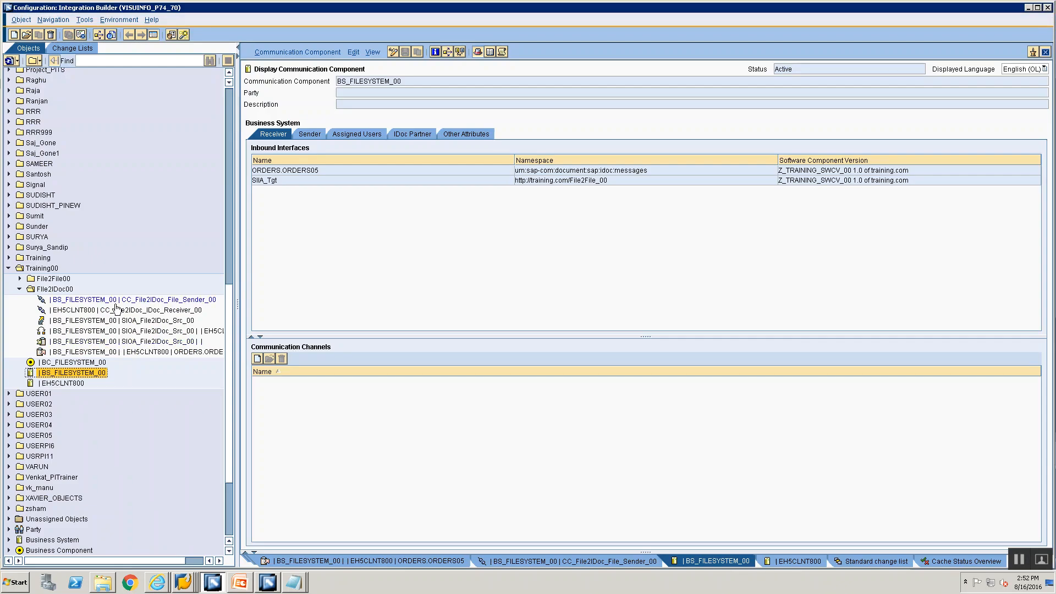
Step: Open receiver channel CC_File2IDoc_IDoc_Receiver_00 and mark its port value EH5
{"action": "double_click", "coordinate": [118, 311]}
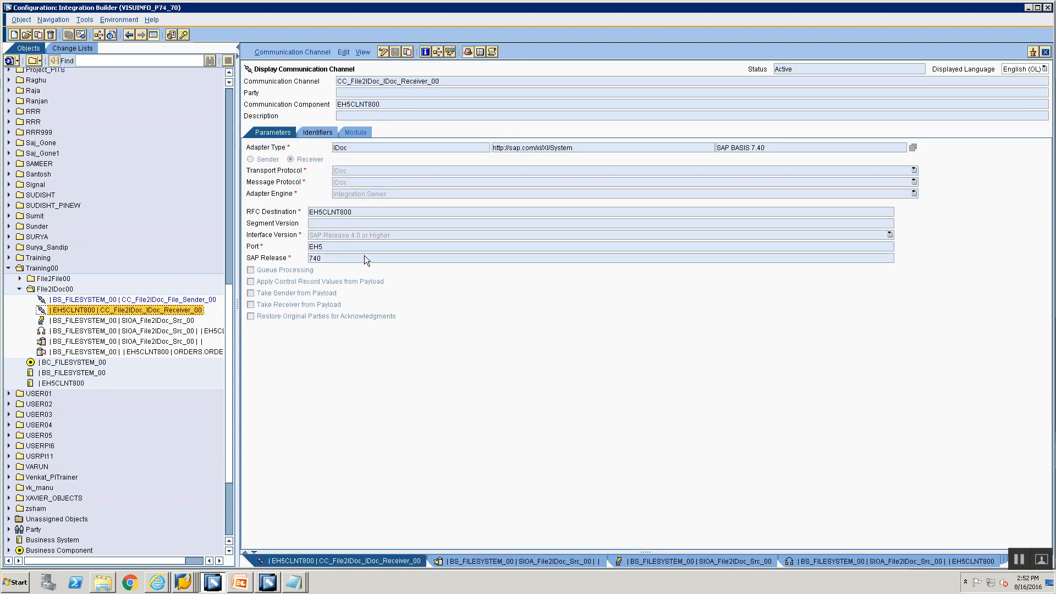
{"action": "double_click", "coordinate": [334, 245]}
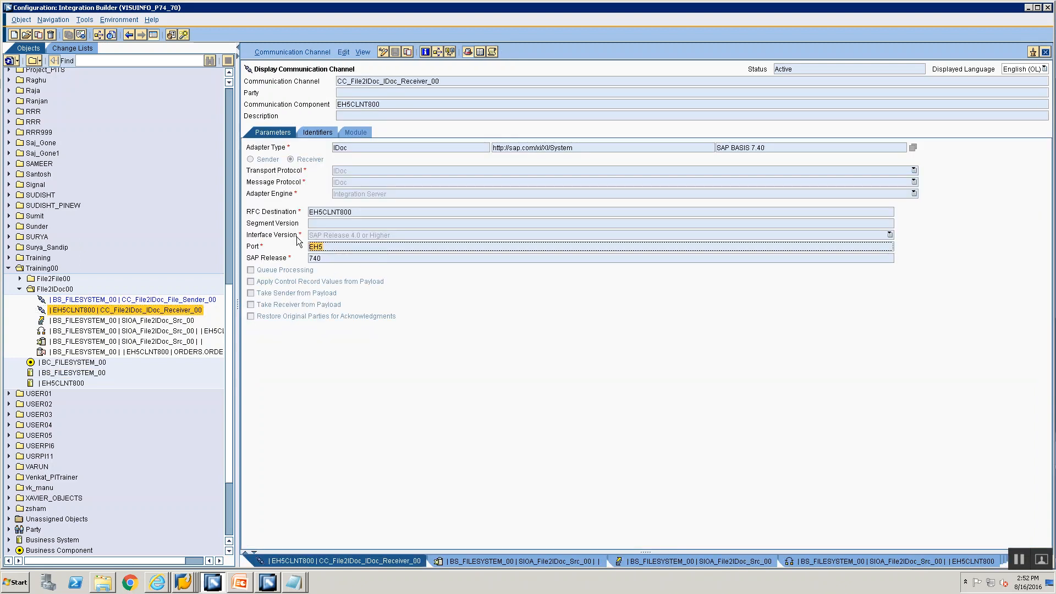
{"action": "left_click", "coordinate": [186, 582]}
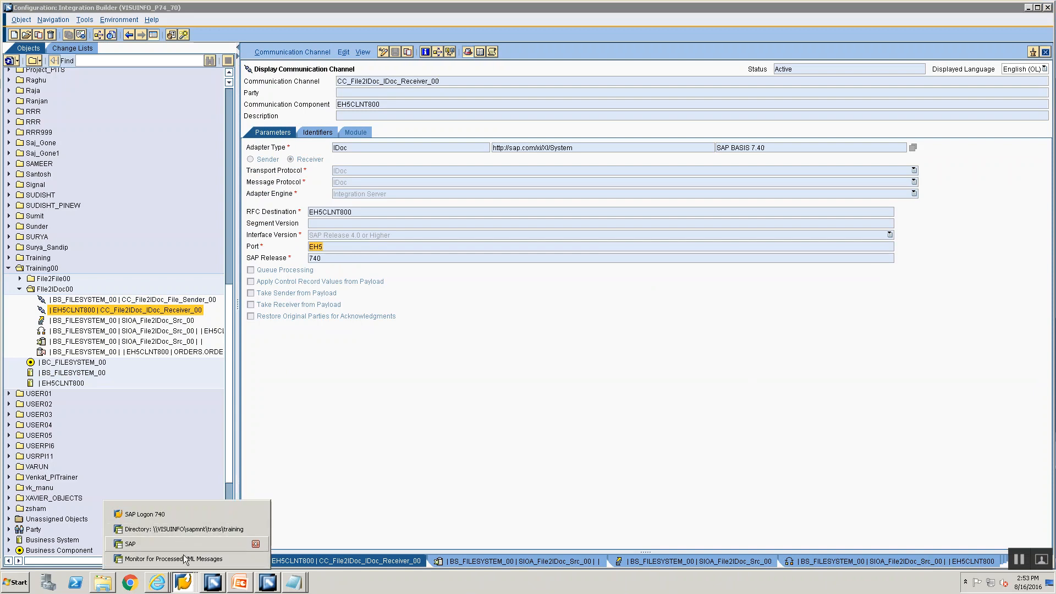
Step: Open port EH5_800 in IDX1 and compare its name EH5 with the Integration Builder channel
{"action": "left_click", "coordinate": [183, 559]}
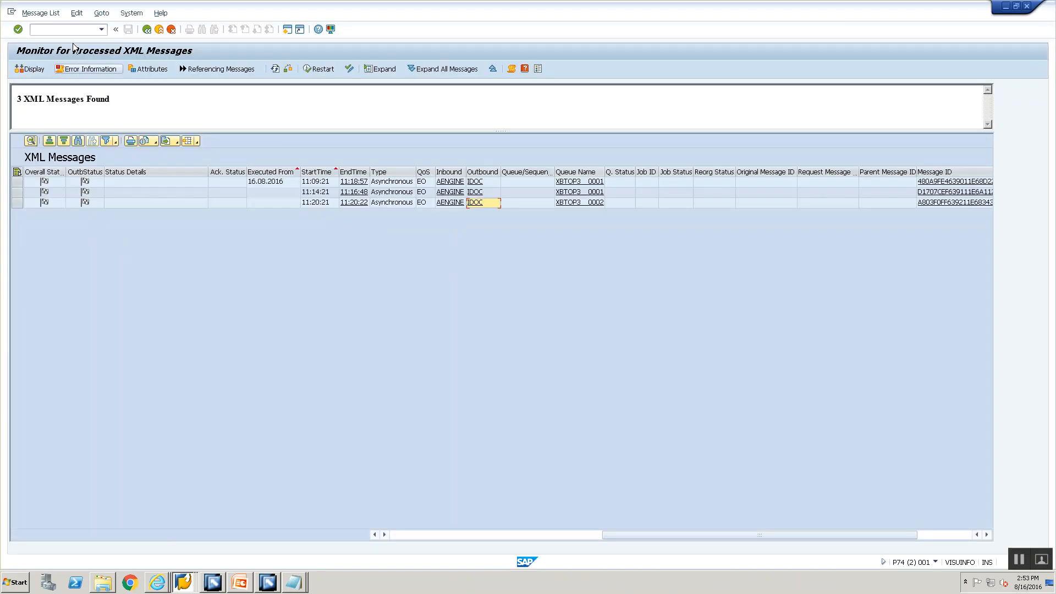
{"action": "left_click", "coordinate": [74, 32]}
{"action": "type", "text": "/nidx1"}
{"action": "key", "text": "Return"}
{"action": "double_click", "coordinate": [72, 119]}
{"action": "left_click_drag", "start_coordinate": [265, 87], "coordinate": [231, 84]}
{"action": "key", "text": "alt+Tab"}
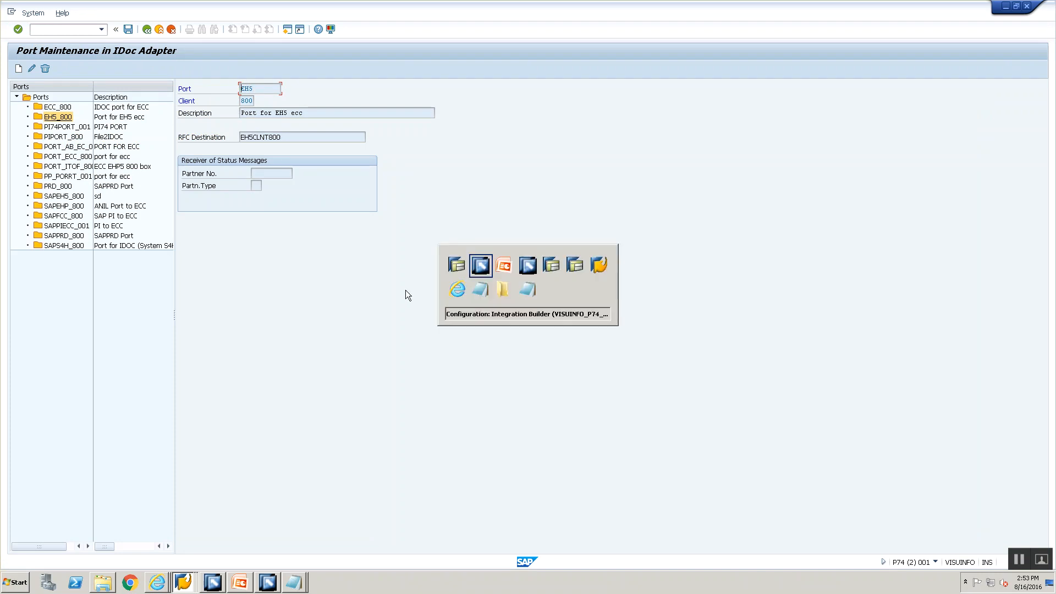
{"action": "key", "text": "alt+Tab"}
{"action": "key", "text": "alt+Tab"}
{"action": "key", "text": "alt+Tab"}
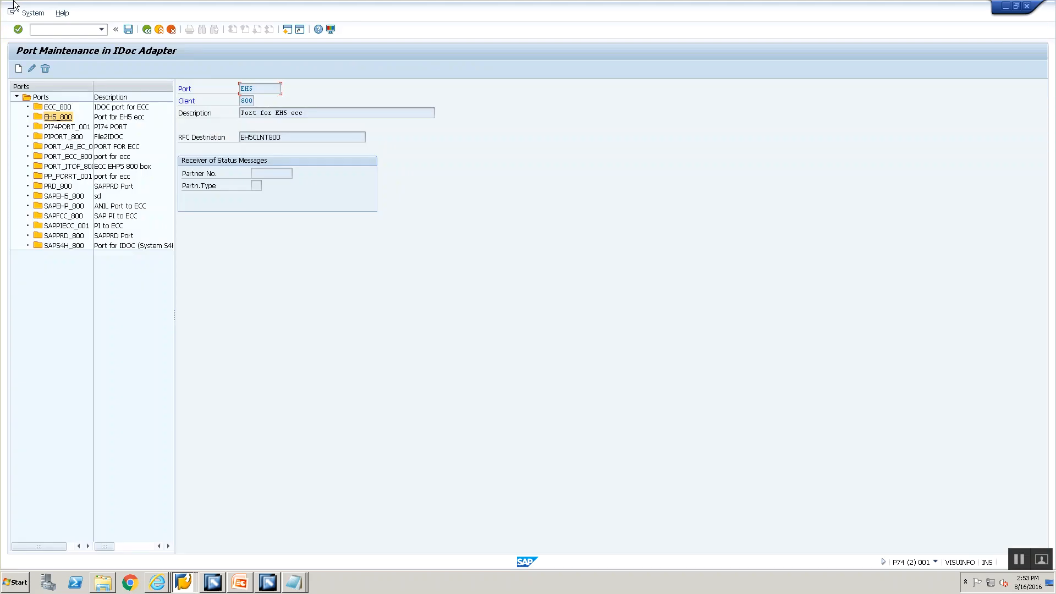
Step: Open ABAP connection EH5CLNT800 in SM59 to review its settings, then return to Integration Builder
{"action": "type", "text": "/nsm59"}
{"action": "key", "text": "Return"}
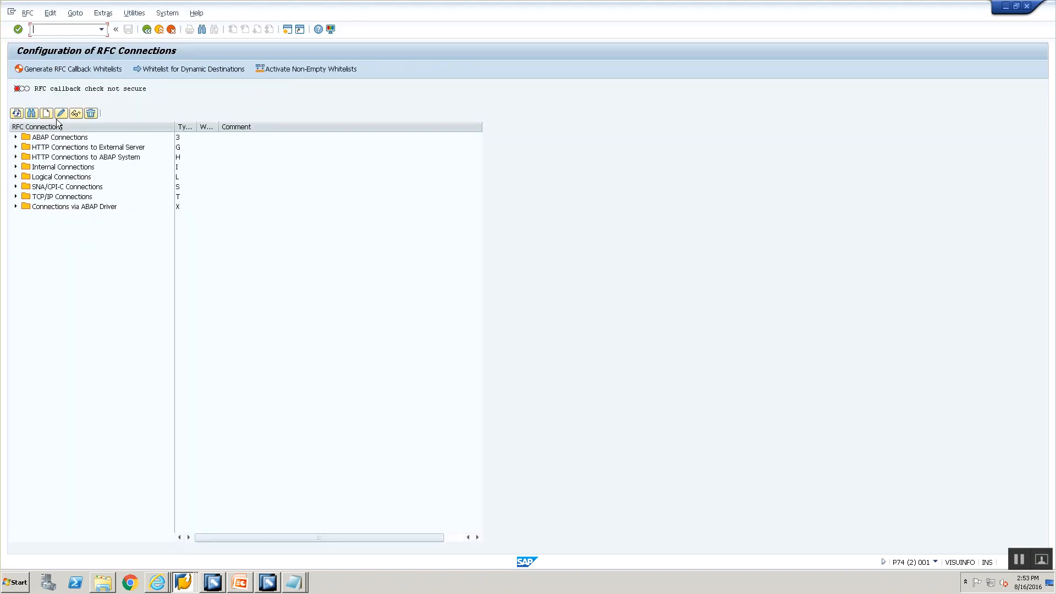
{"action": "left_click", "coordinate": [15, 137]}
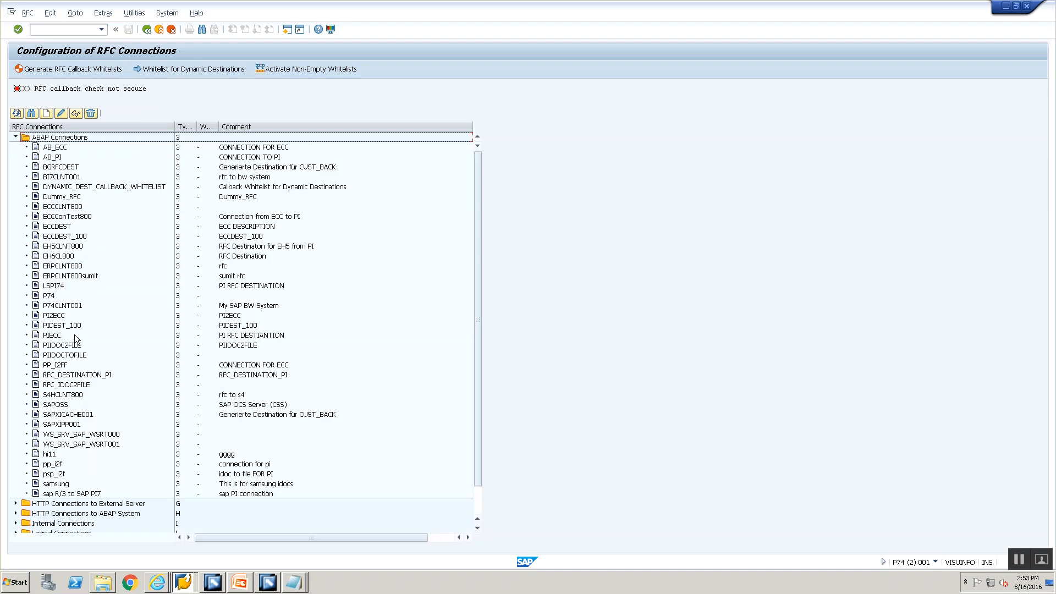
{"action": "double_click", "coordinate": [67, 247]}
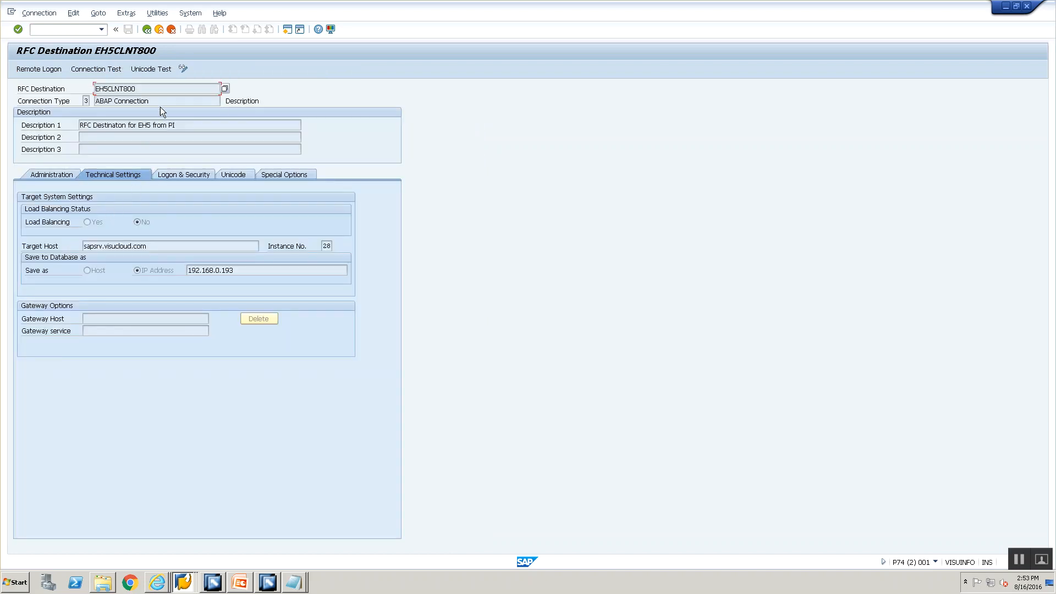
{"action": "double_click", "coordinate": [163, 89]}
{"action": "key", "text": "alt+Tab"}
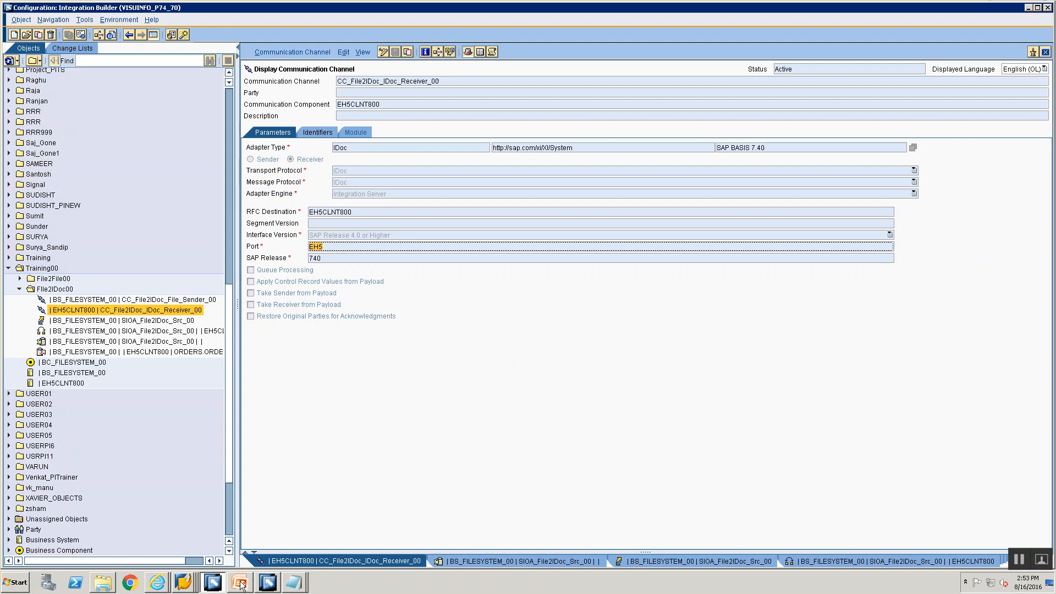
{"action": "mouse_move", "coordinate": [228, 579]}
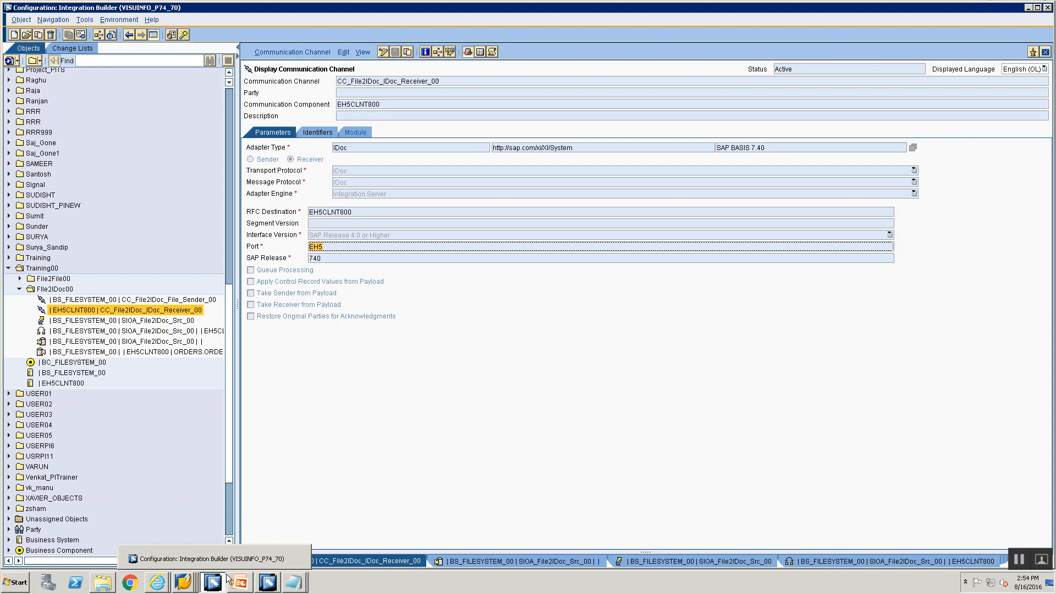
Step: Run SXMB_MONI's processed XML messages monitor and select the latest message, started 11:20:21
{"action": "key", "text": "alt+Tab"}
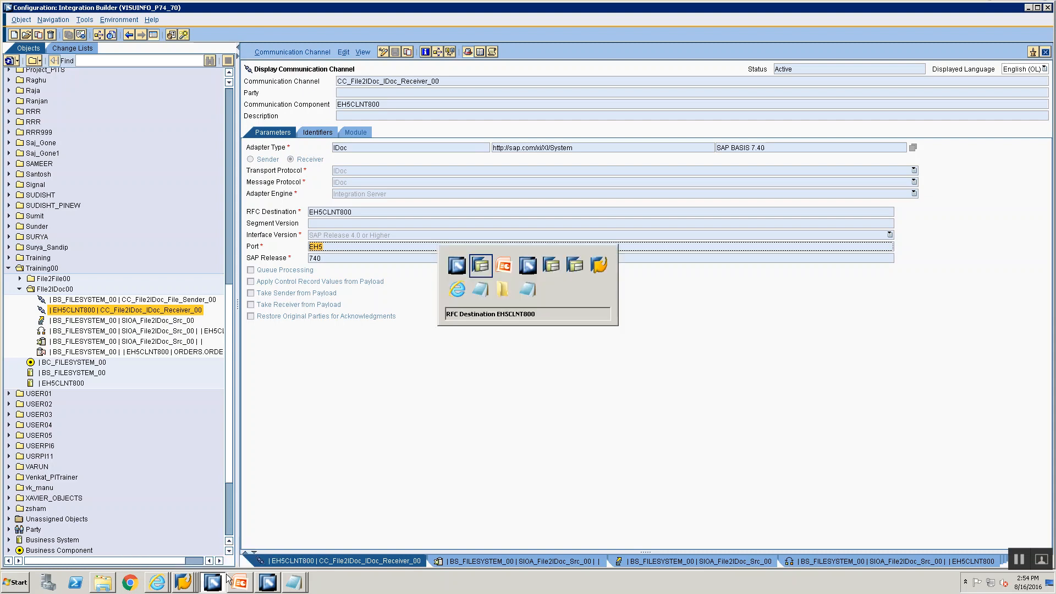
{"action": "key", "text": "alt+Tab"}
{"action": "key", "text": "alt+Tab"}
{"action": "key", "text": "alt+Tab"}
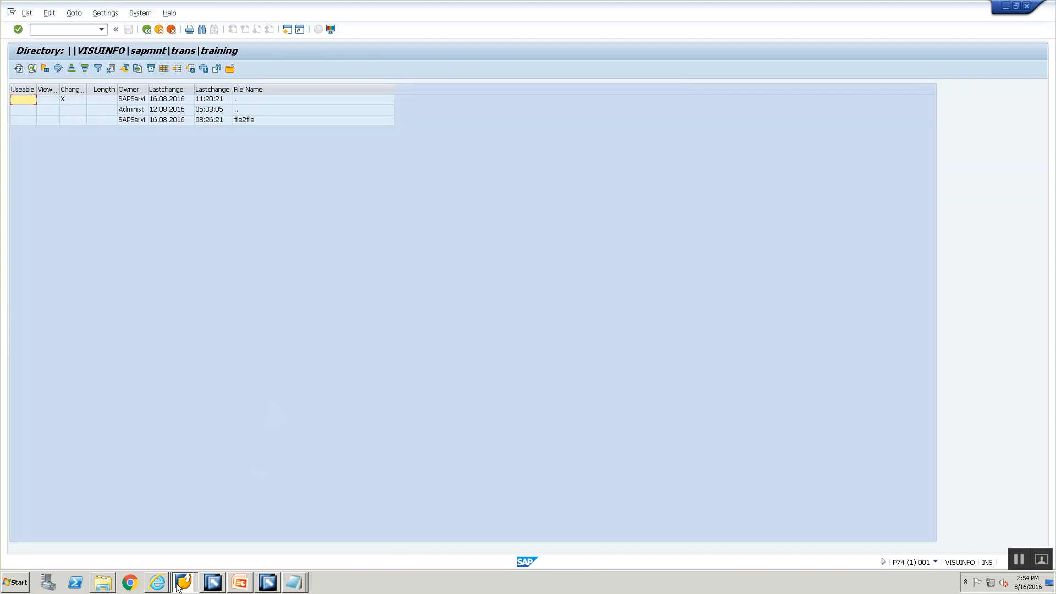
{"action": "left_click", "coordinate": [183, 582]}
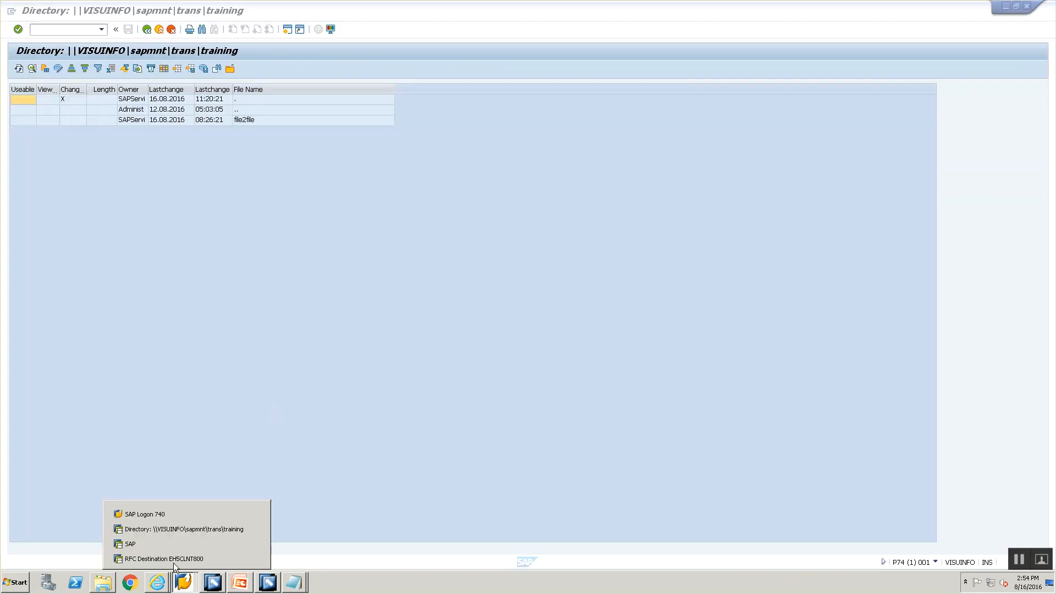
{"action": "left_click", "coordinate": [174, 532]}
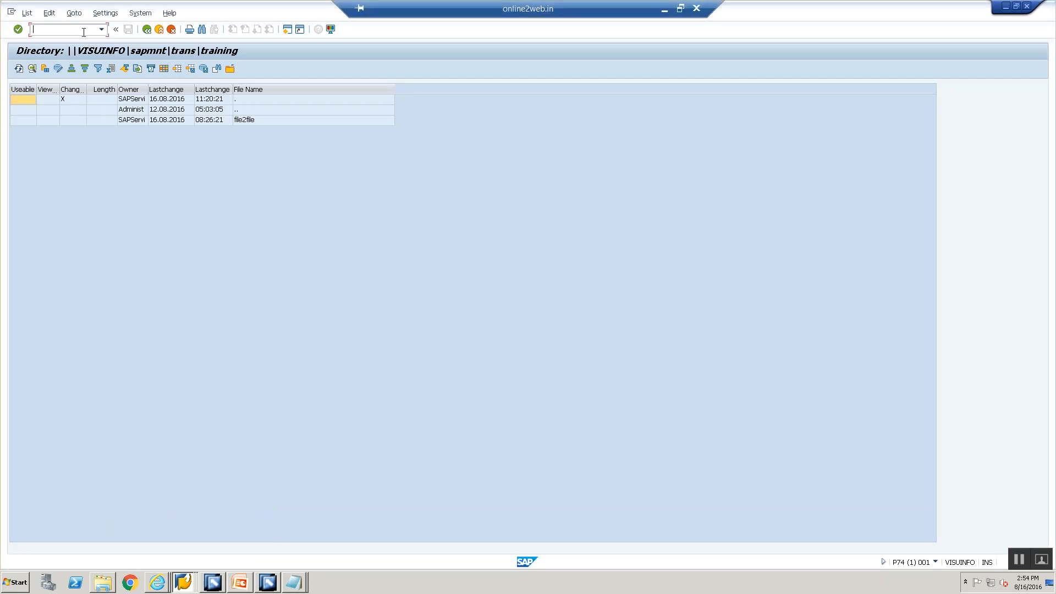
{"action": "type", "text": "/nsxmb_moni"}
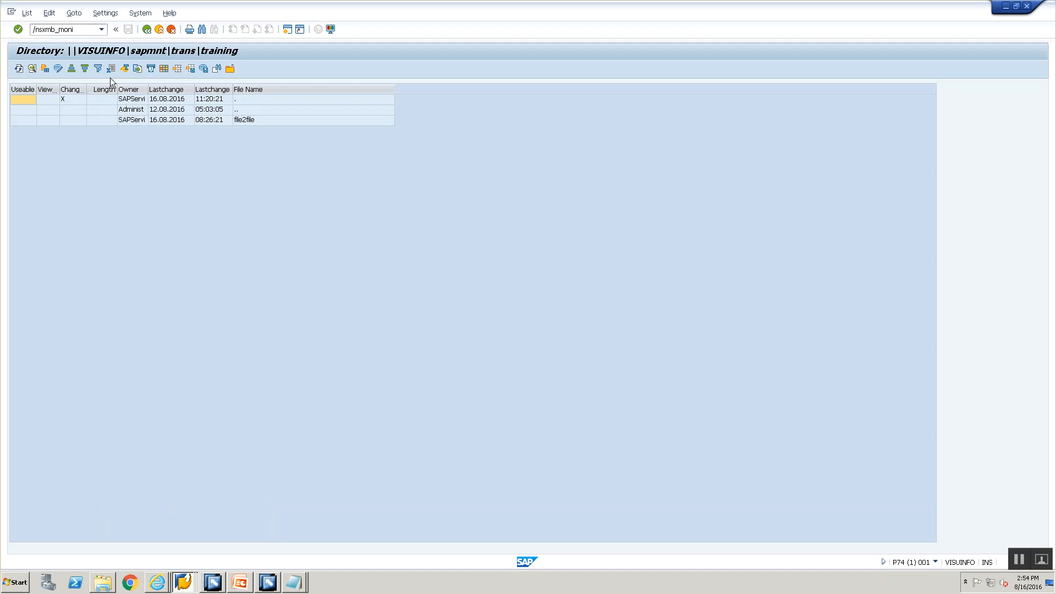
{"action": "key", "text": "Return"}
{"action": "double_click", "coordinate": [94, 110]}
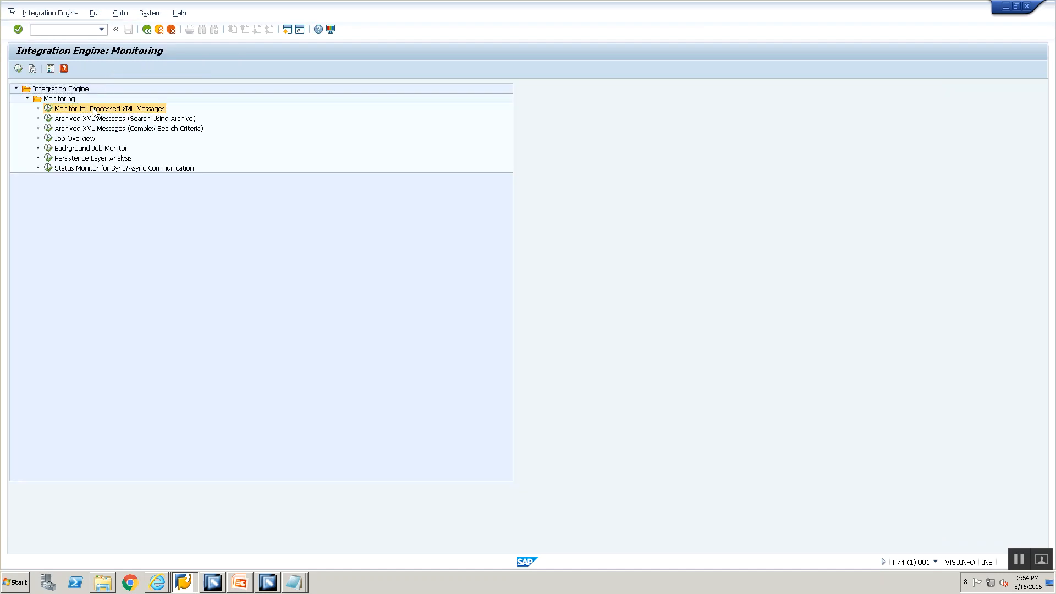
{"action": "left_click", "coordinate": [18, 68]}
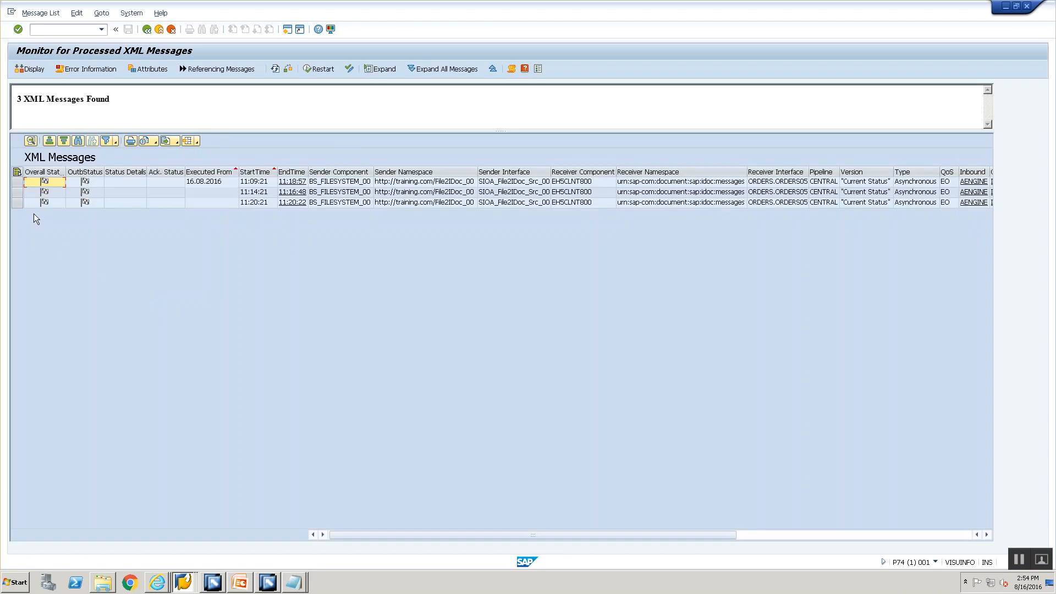
{"action": "left_click", "coordinate": [17, 202]}
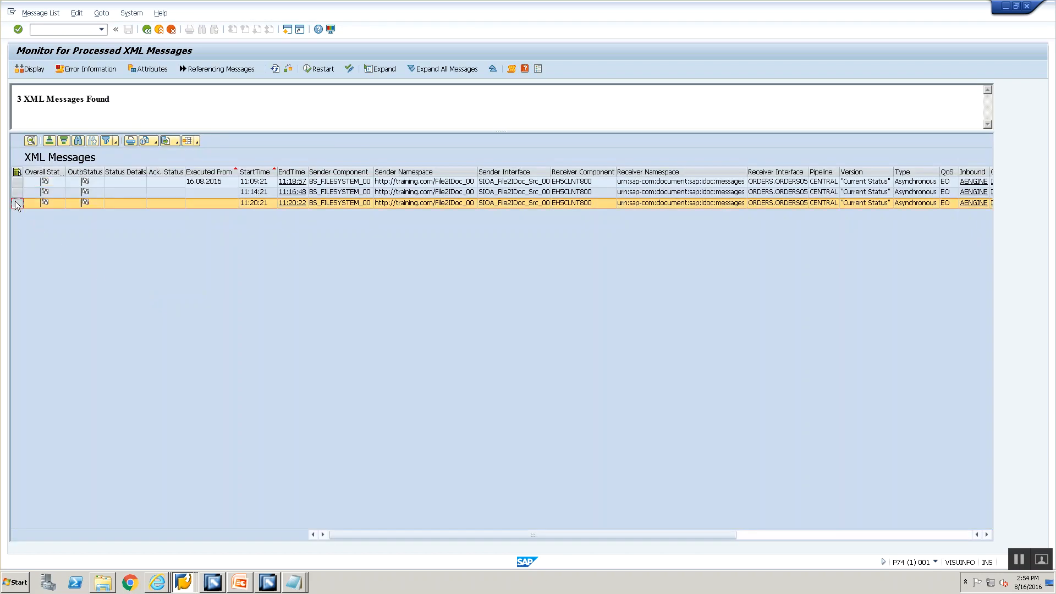
{"action": "left_click", "coordinate": [757, 536]}
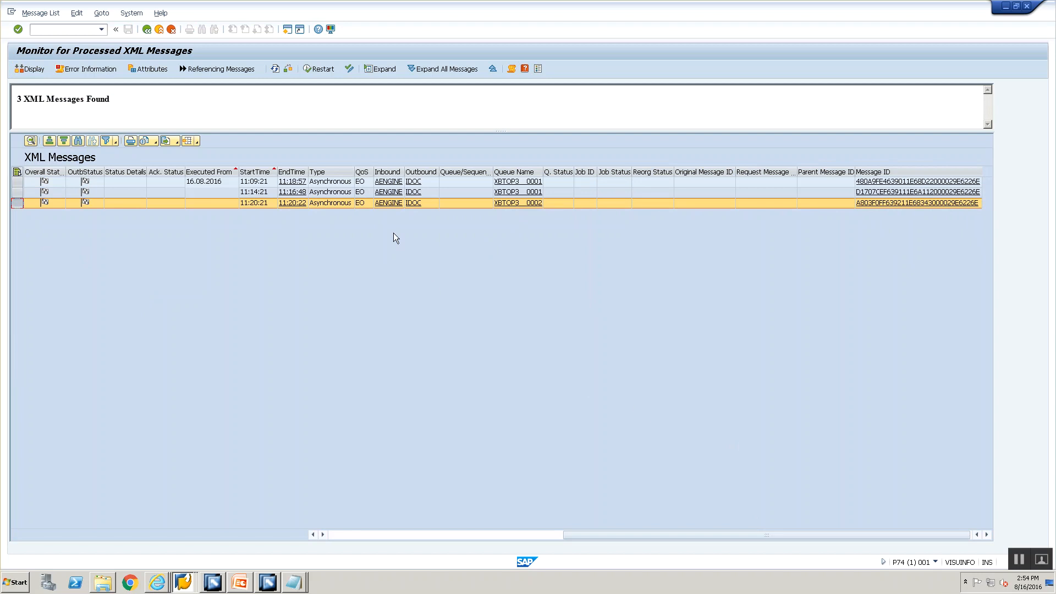
Step: Trace its ORDERS05 IDoc to receiving IDoc 1048779 in EH5, then go back to the monitor
{"action": "left_click", "coordinate": [412, 203]}
{"action": "left_click", "coordinate": [16, 100]}
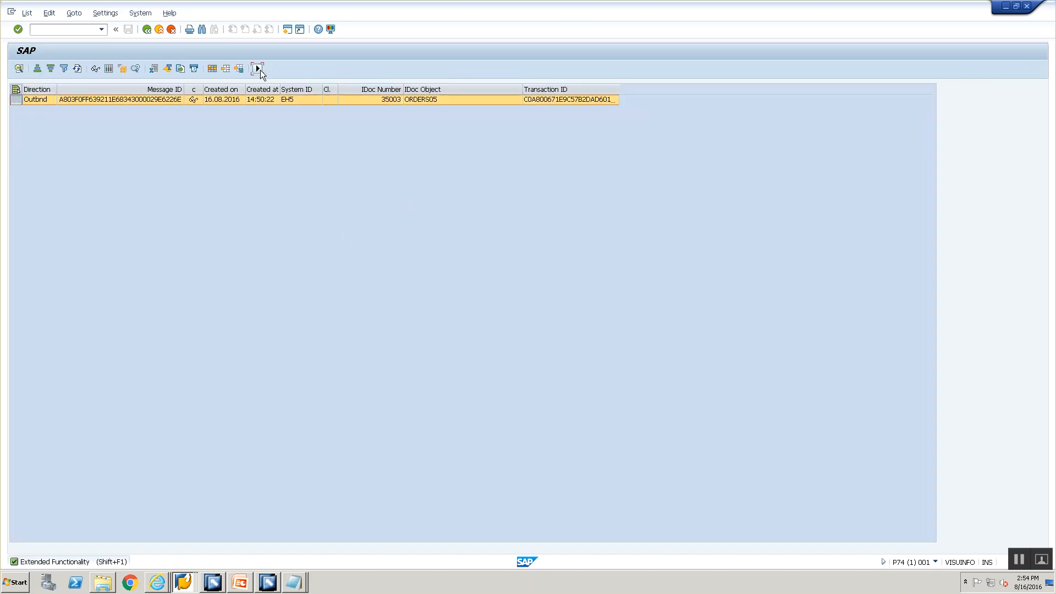
{"action": "left_click", "coordinate": [258, 69]}
{"action": "left_click", "coordinate": [304, 73]}
{"action": "left_click", "coordinate": [260, 69]}
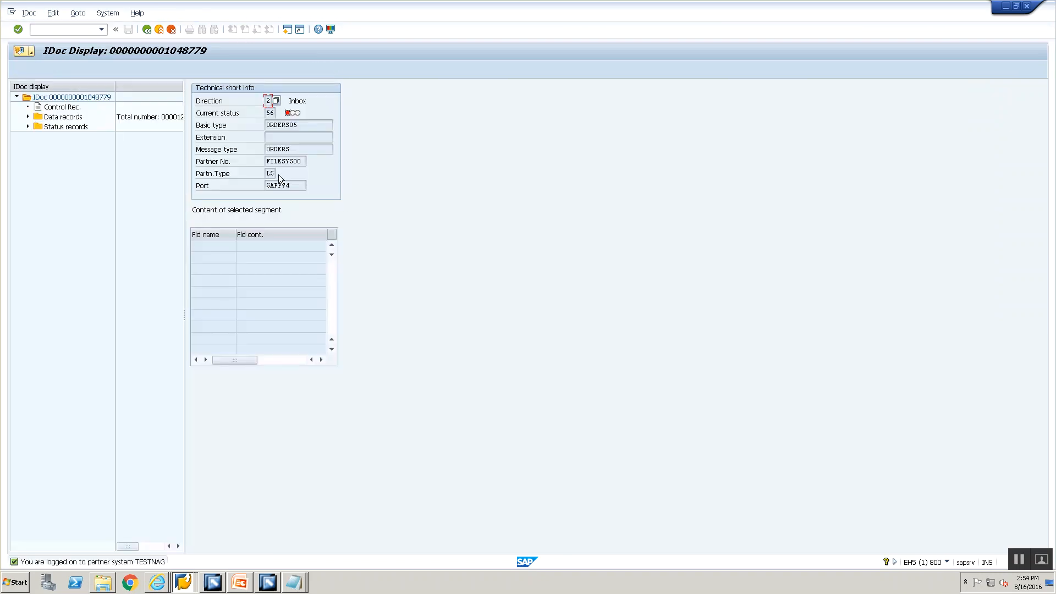
{"action": "left_click", "coordinate": [147, 30]}
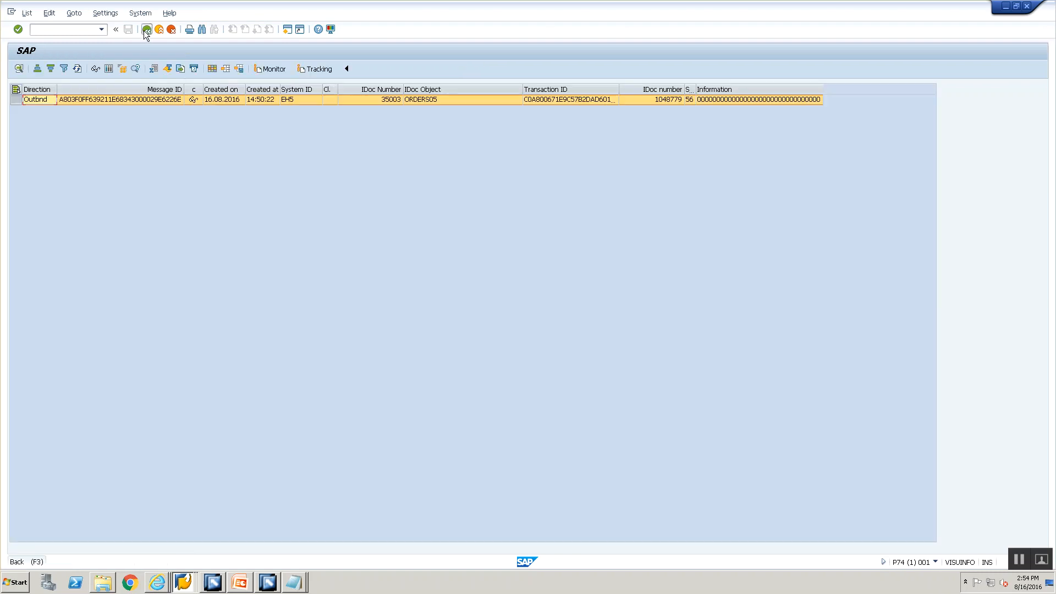
{"action": "left_click", "coordinate": [147, 30]}
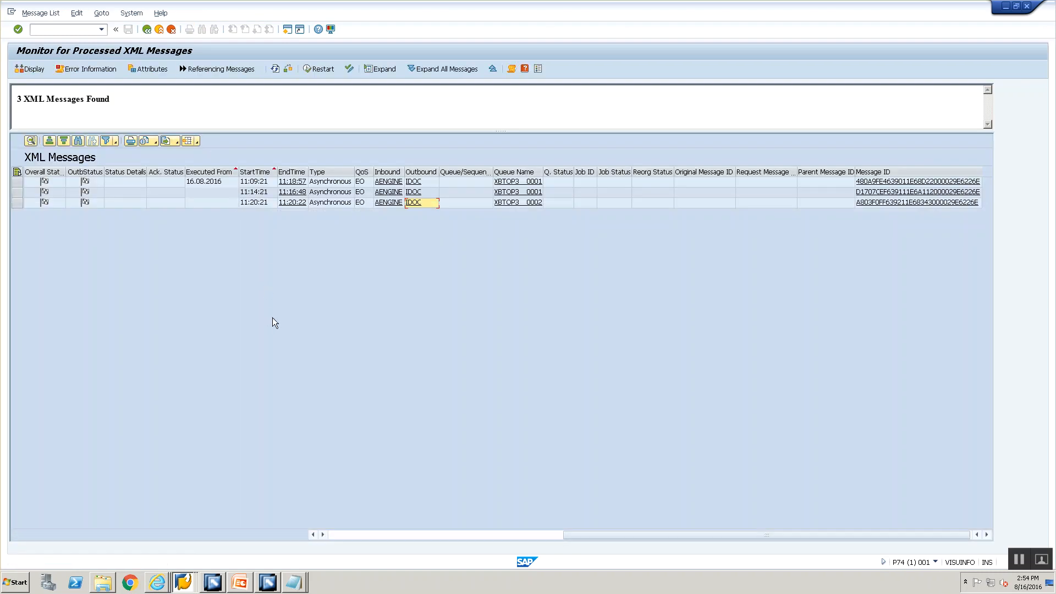